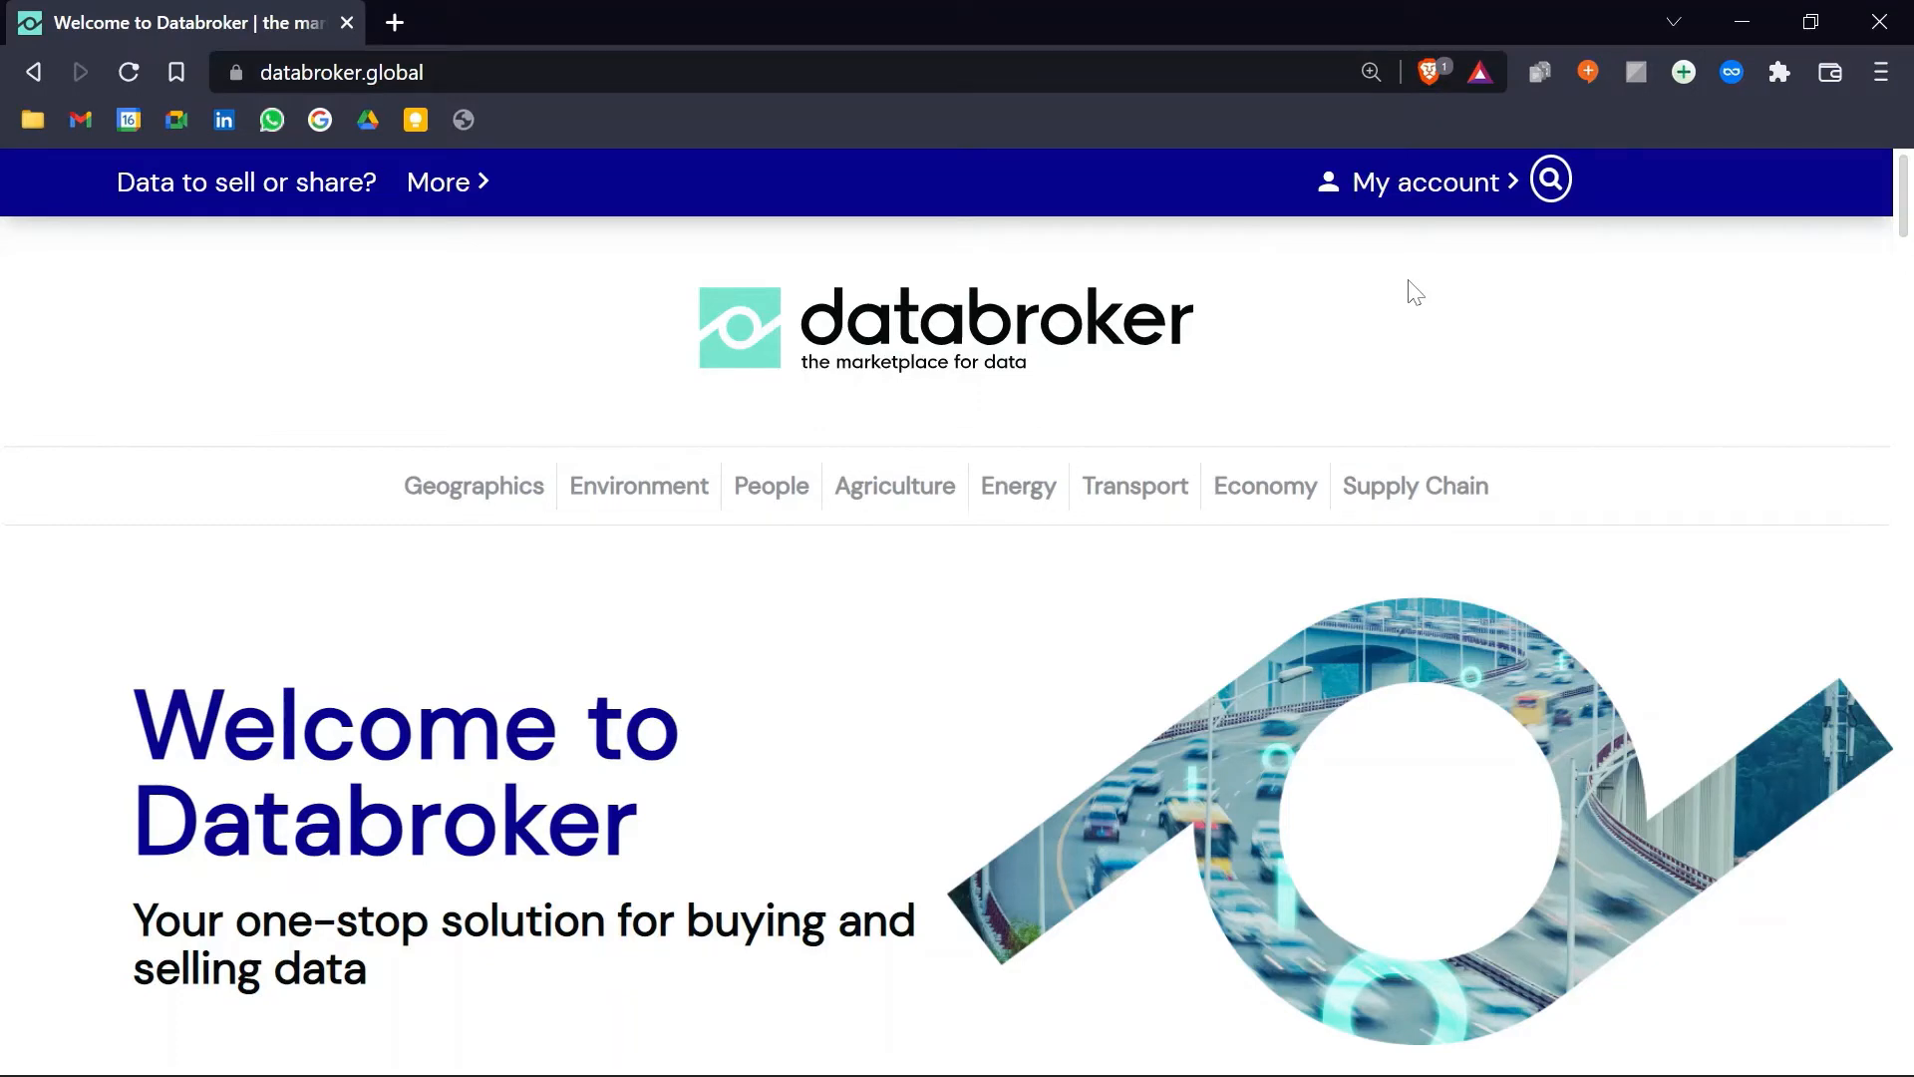
Step: Open the My Data Exchange Controllers page from the account menu
click(1383, 203)
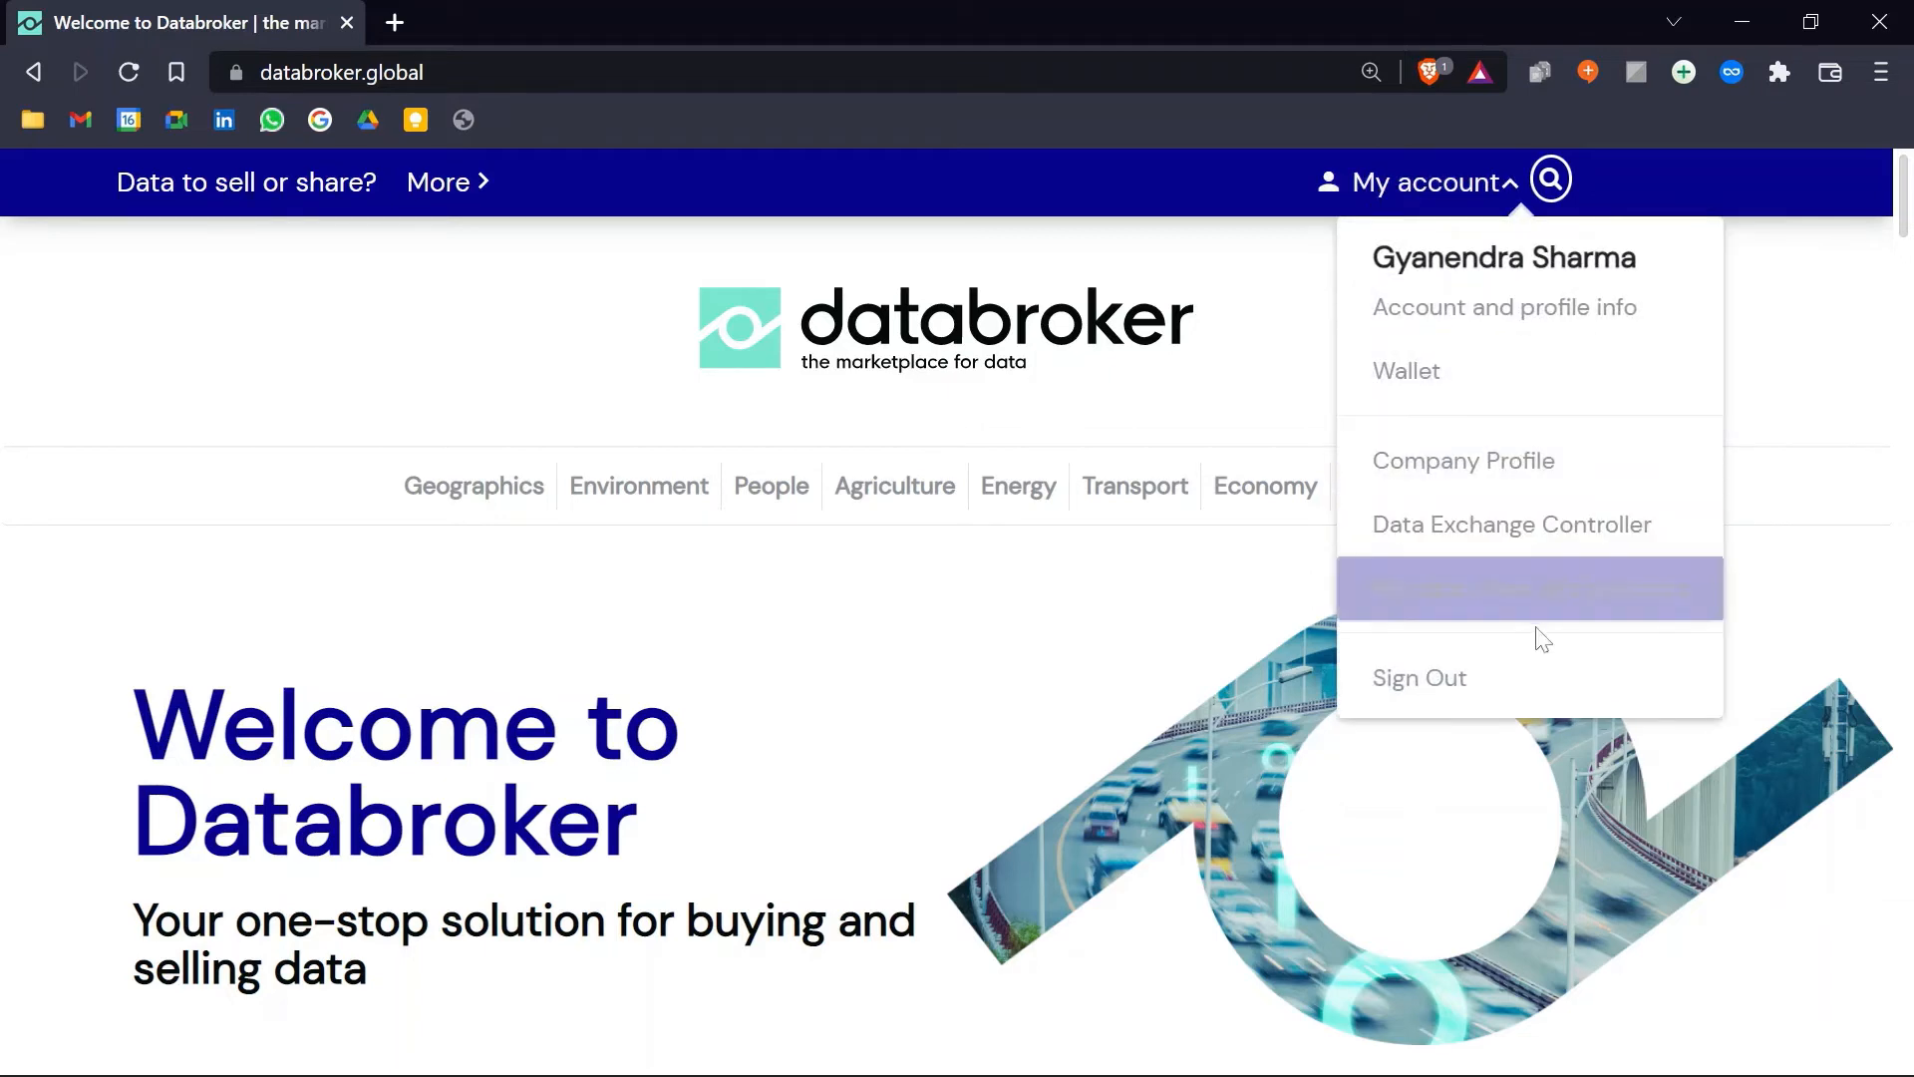
click(1542, 546)
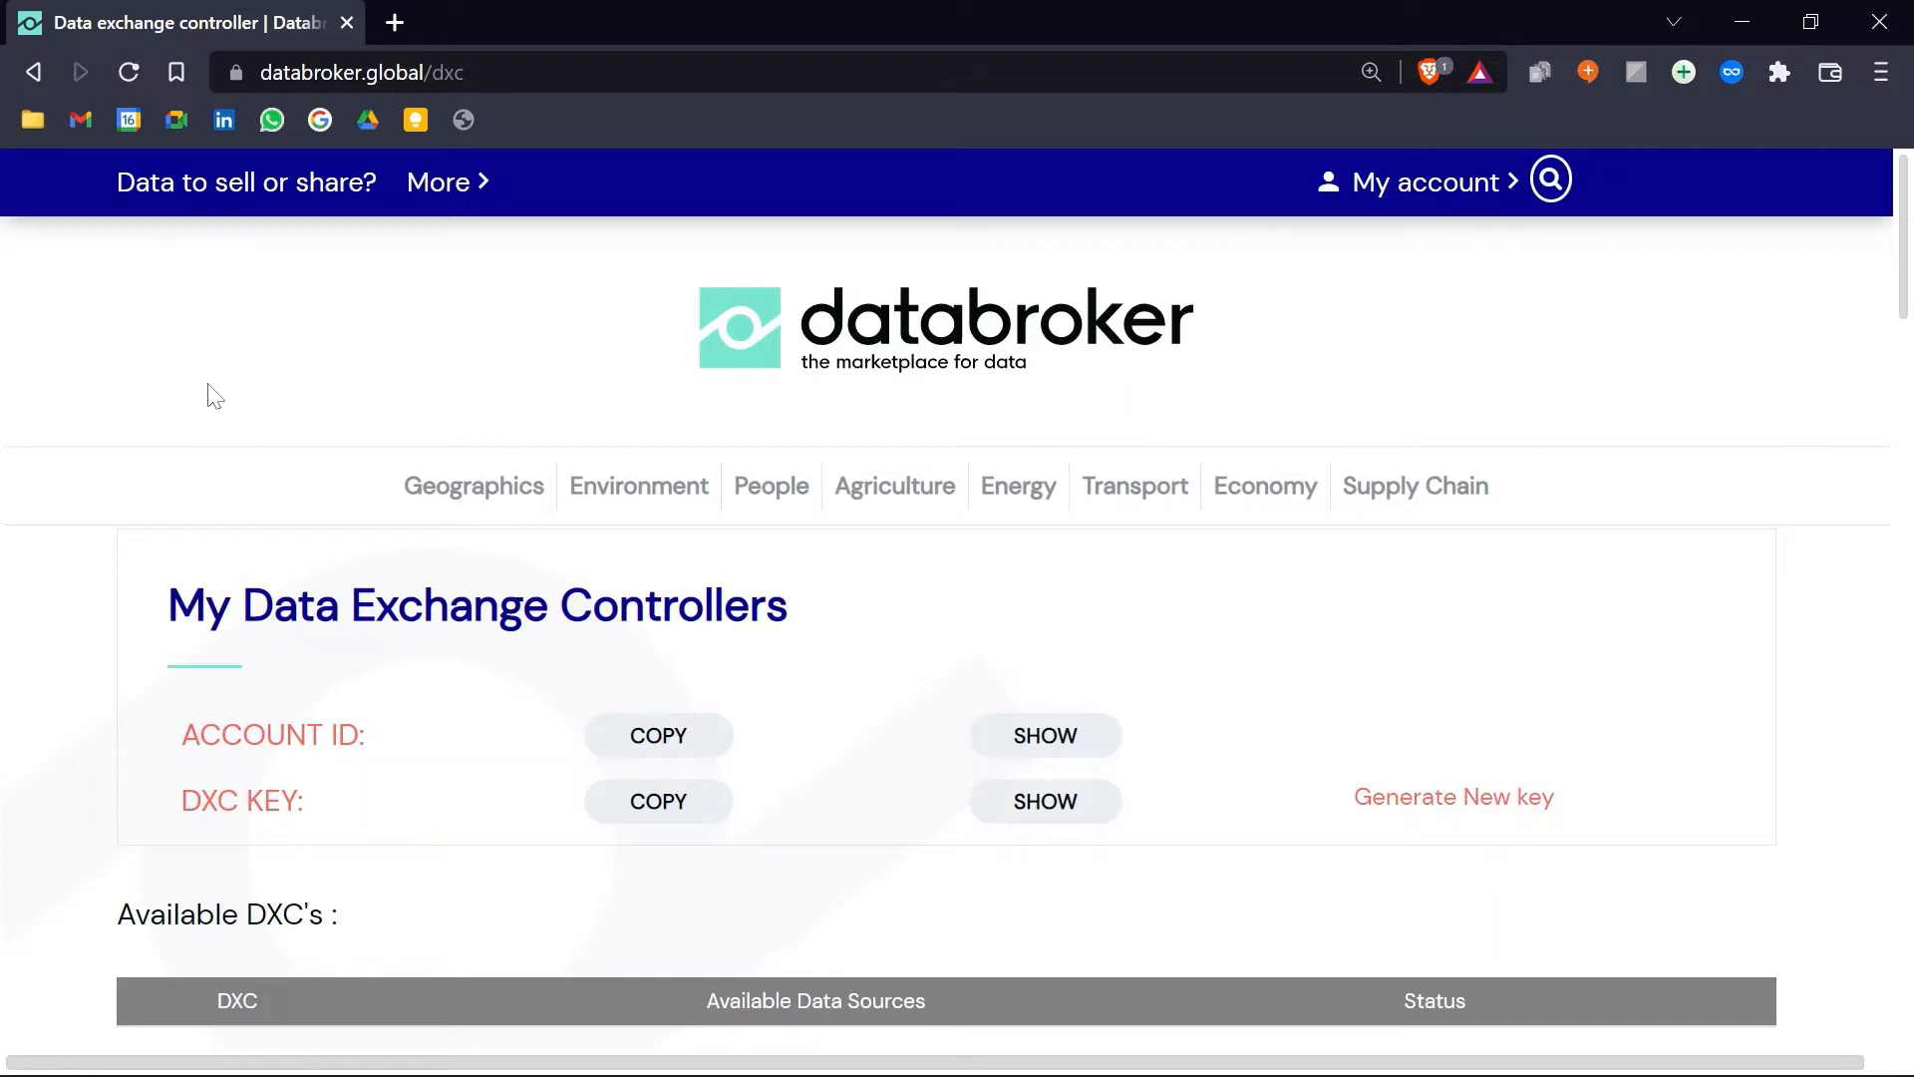
Step: Review the DXC overview, then bring up Bitvise SSH Client with the Databroker Dev profile
scroll(1743, 588, down, 7)
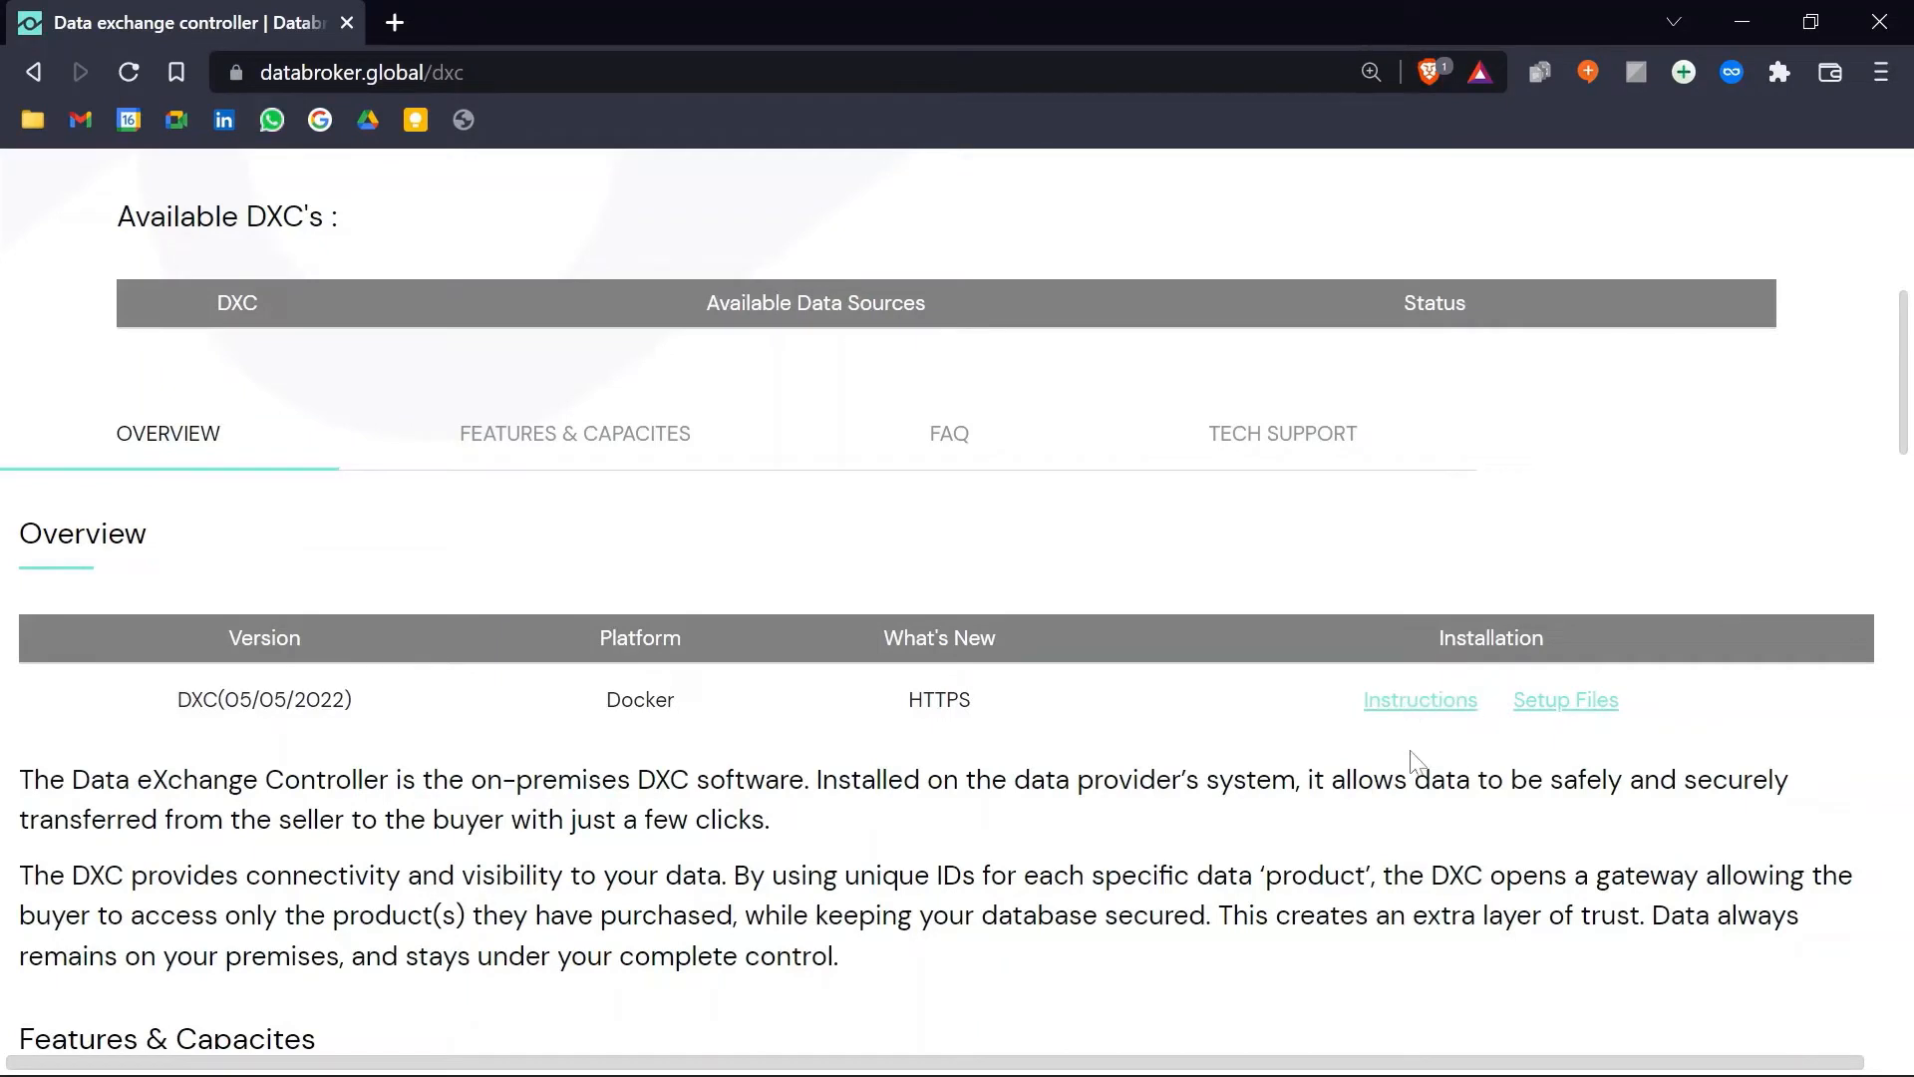
scroll(1416, 762, up, 7)
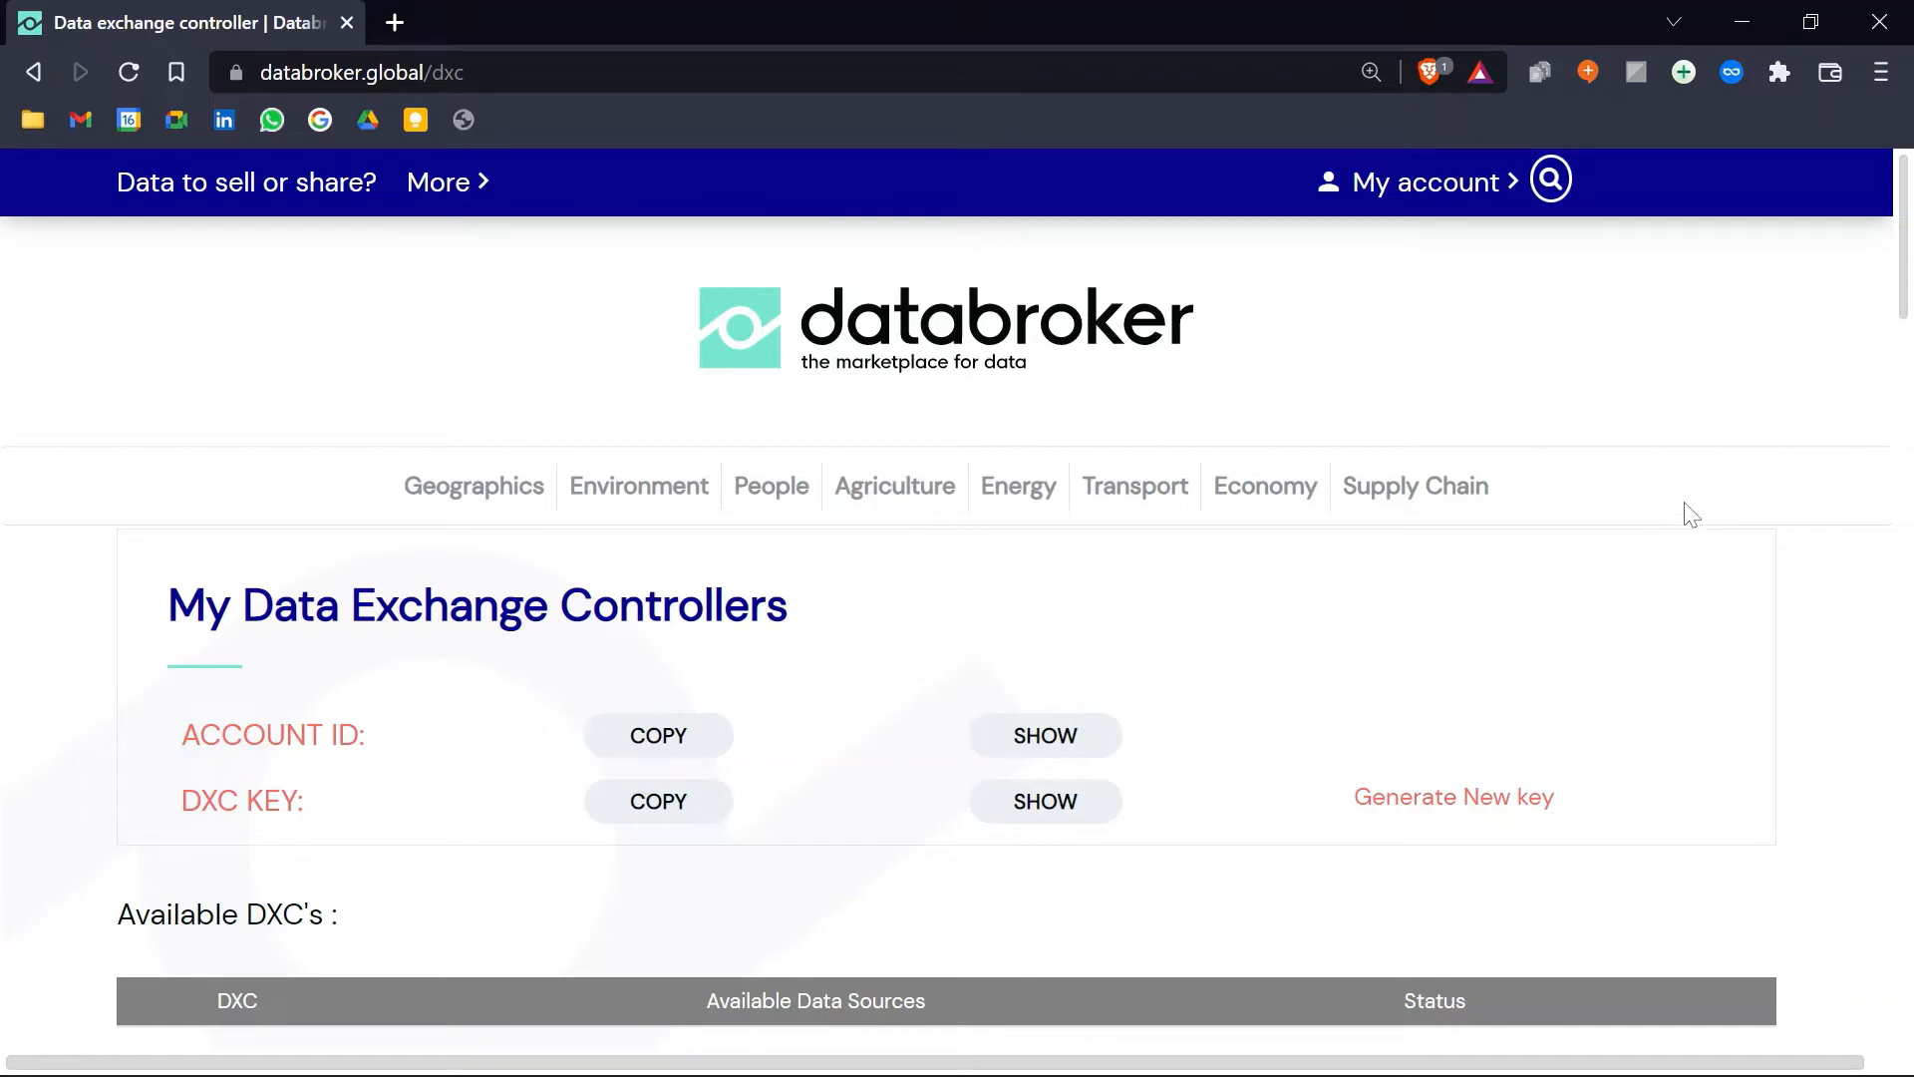
click(1125, 1042)
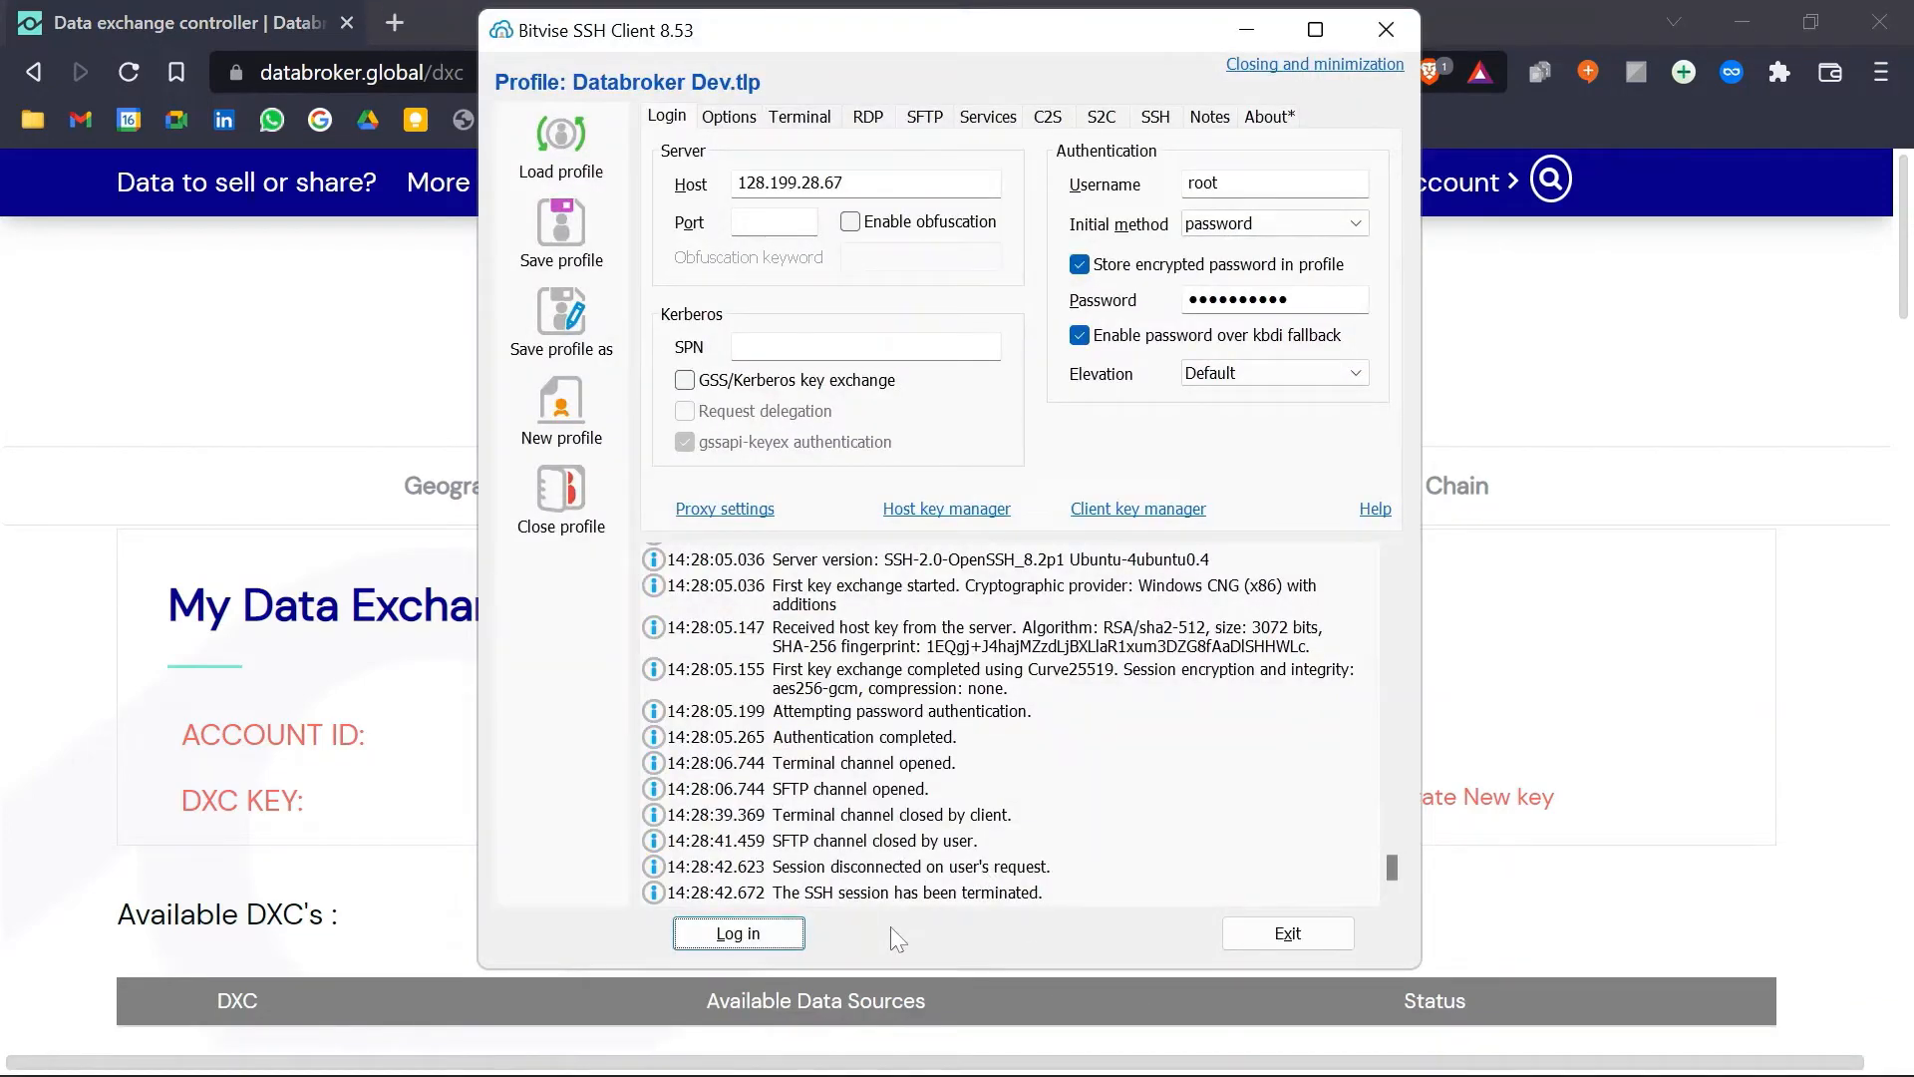
Step: Log in to the server, open remote /root/dxc and inspect the local dxcdemo folder
click(783, 931)
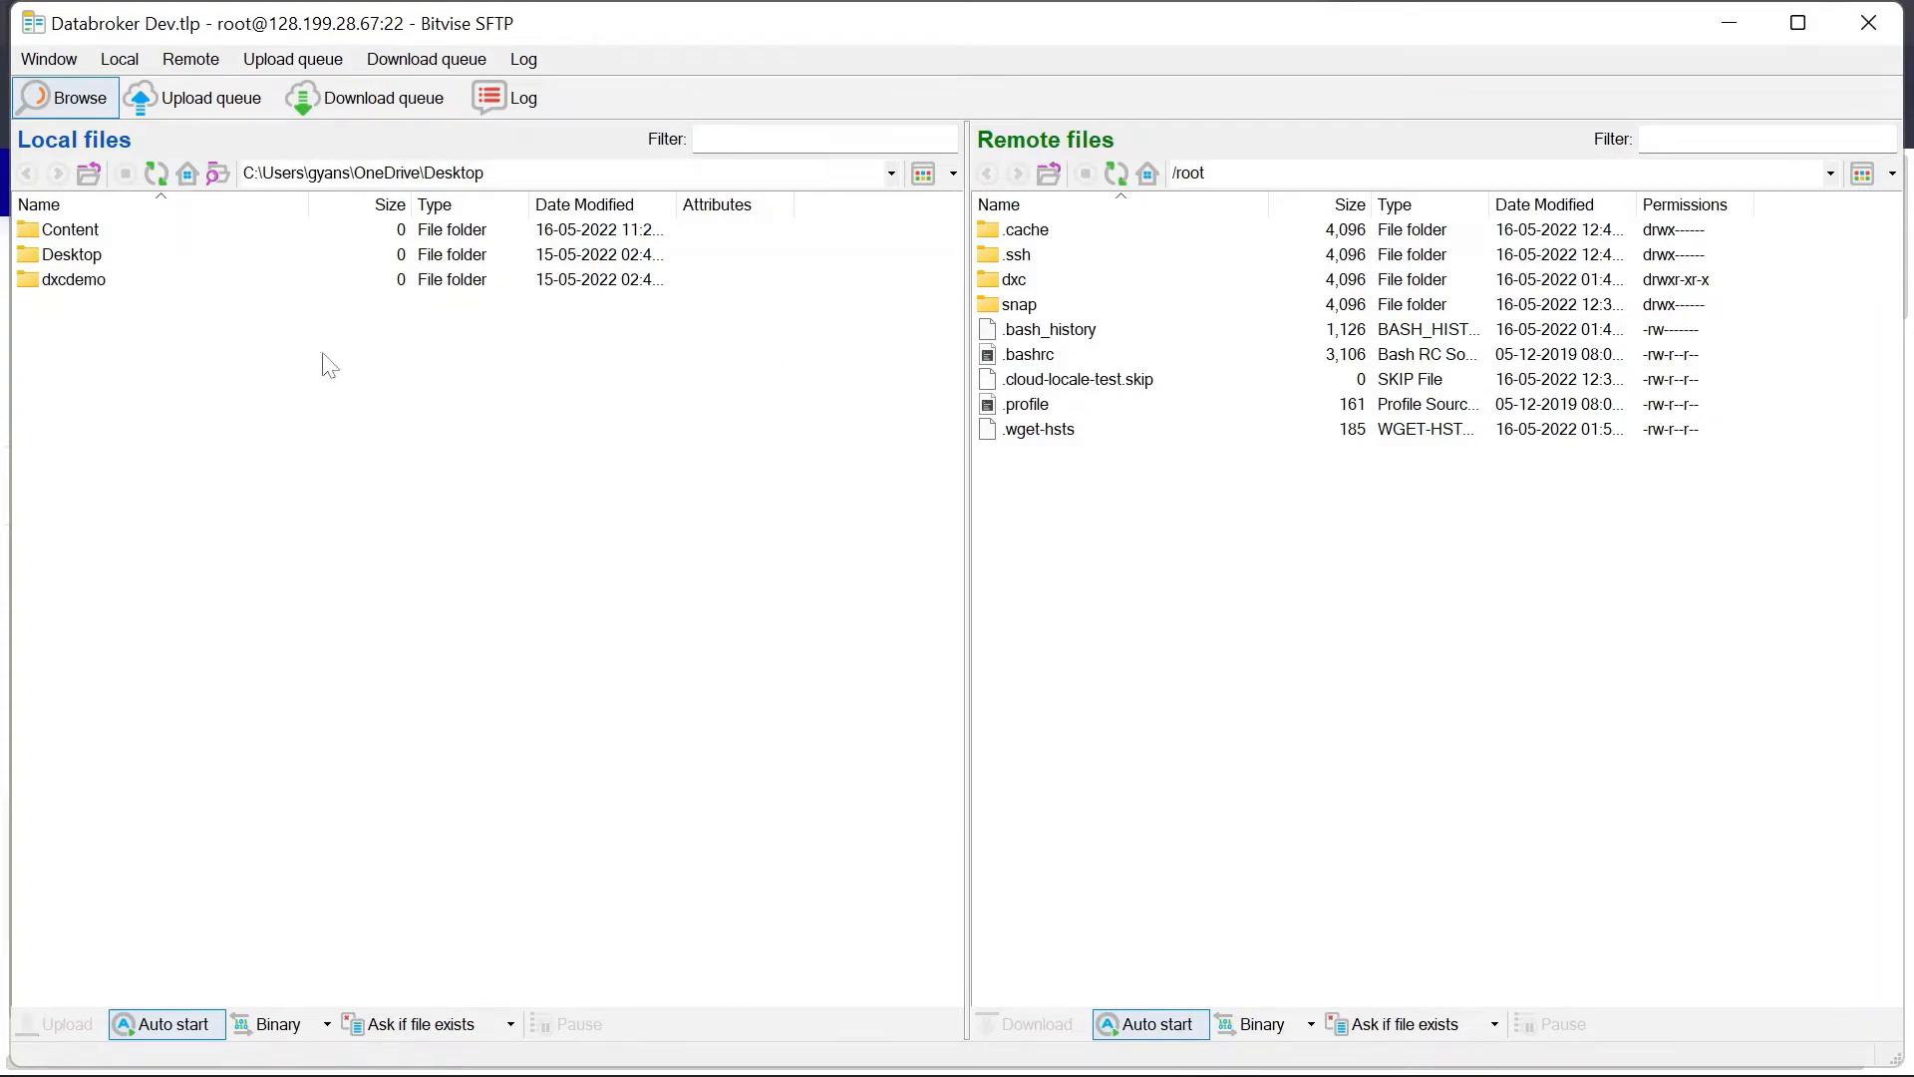
double_click(1005, 282)
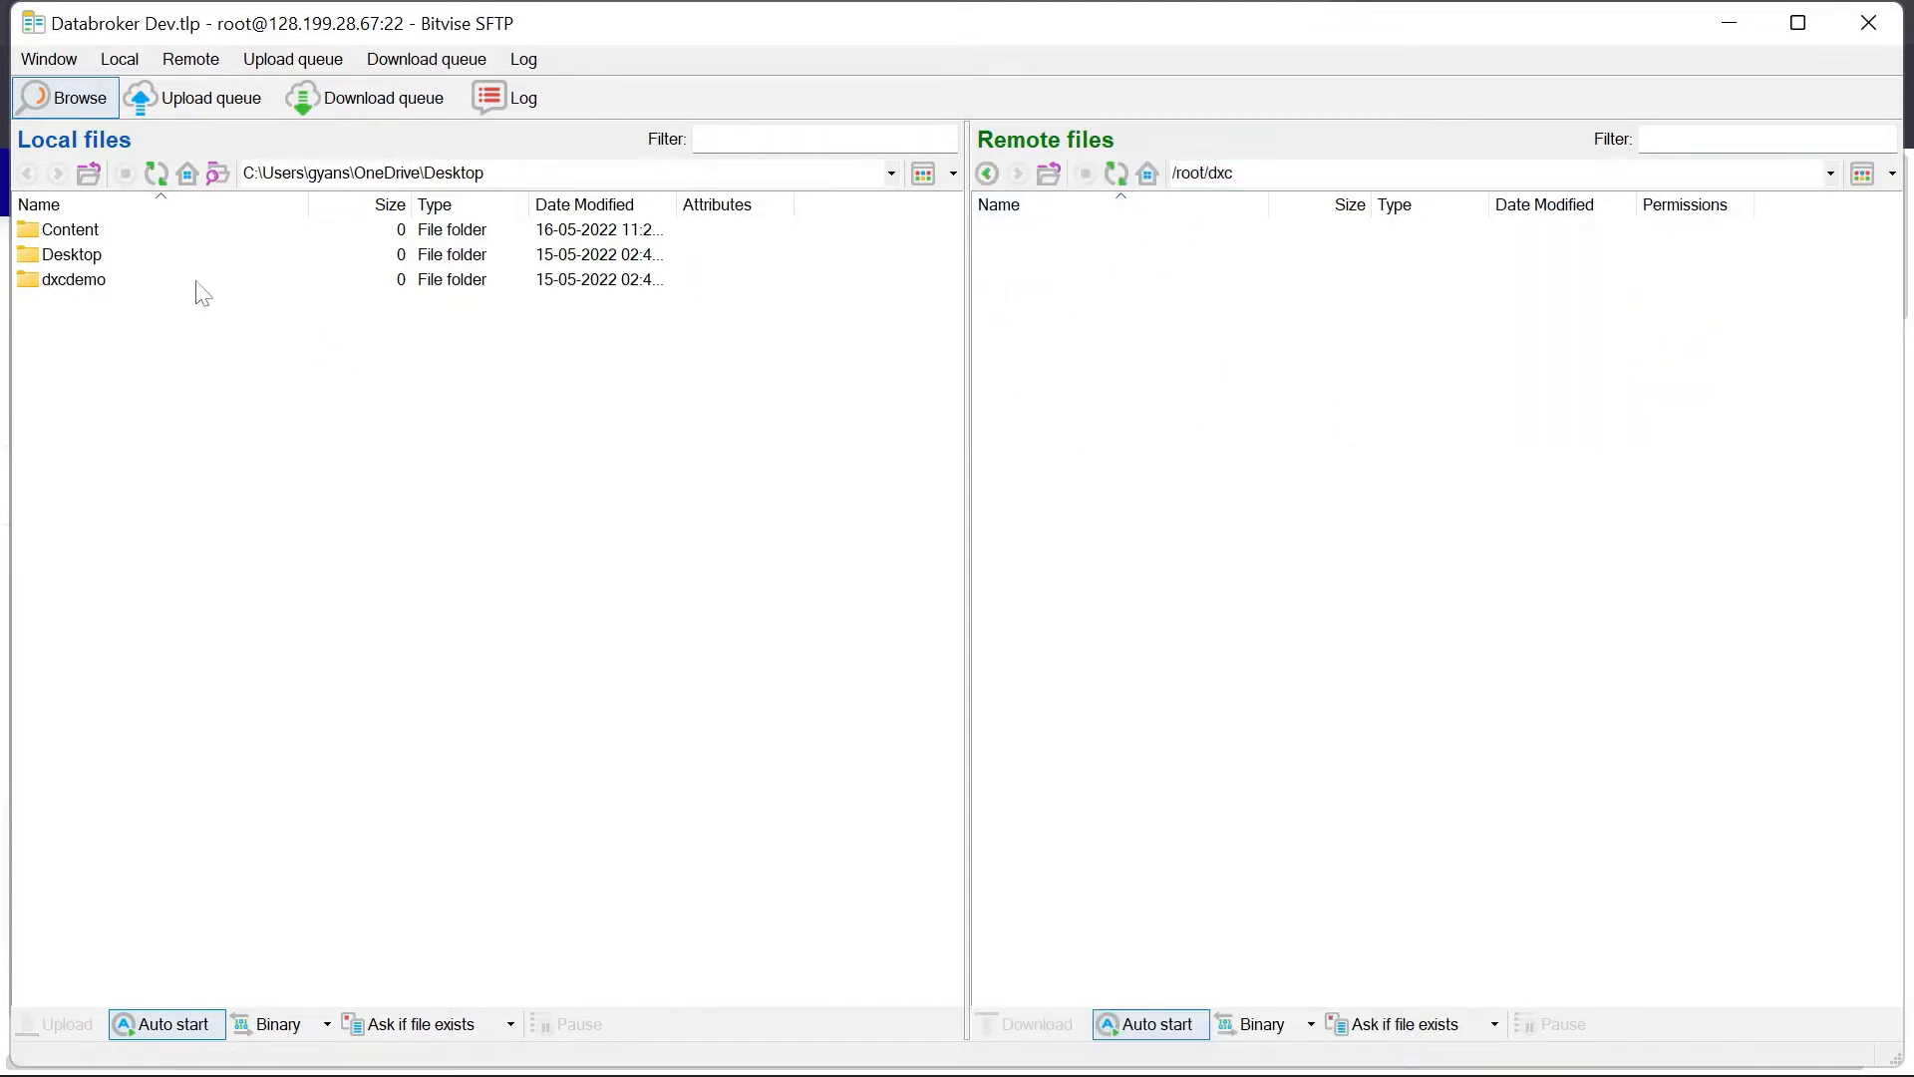
click(90, 281)
double_click(90, 282)
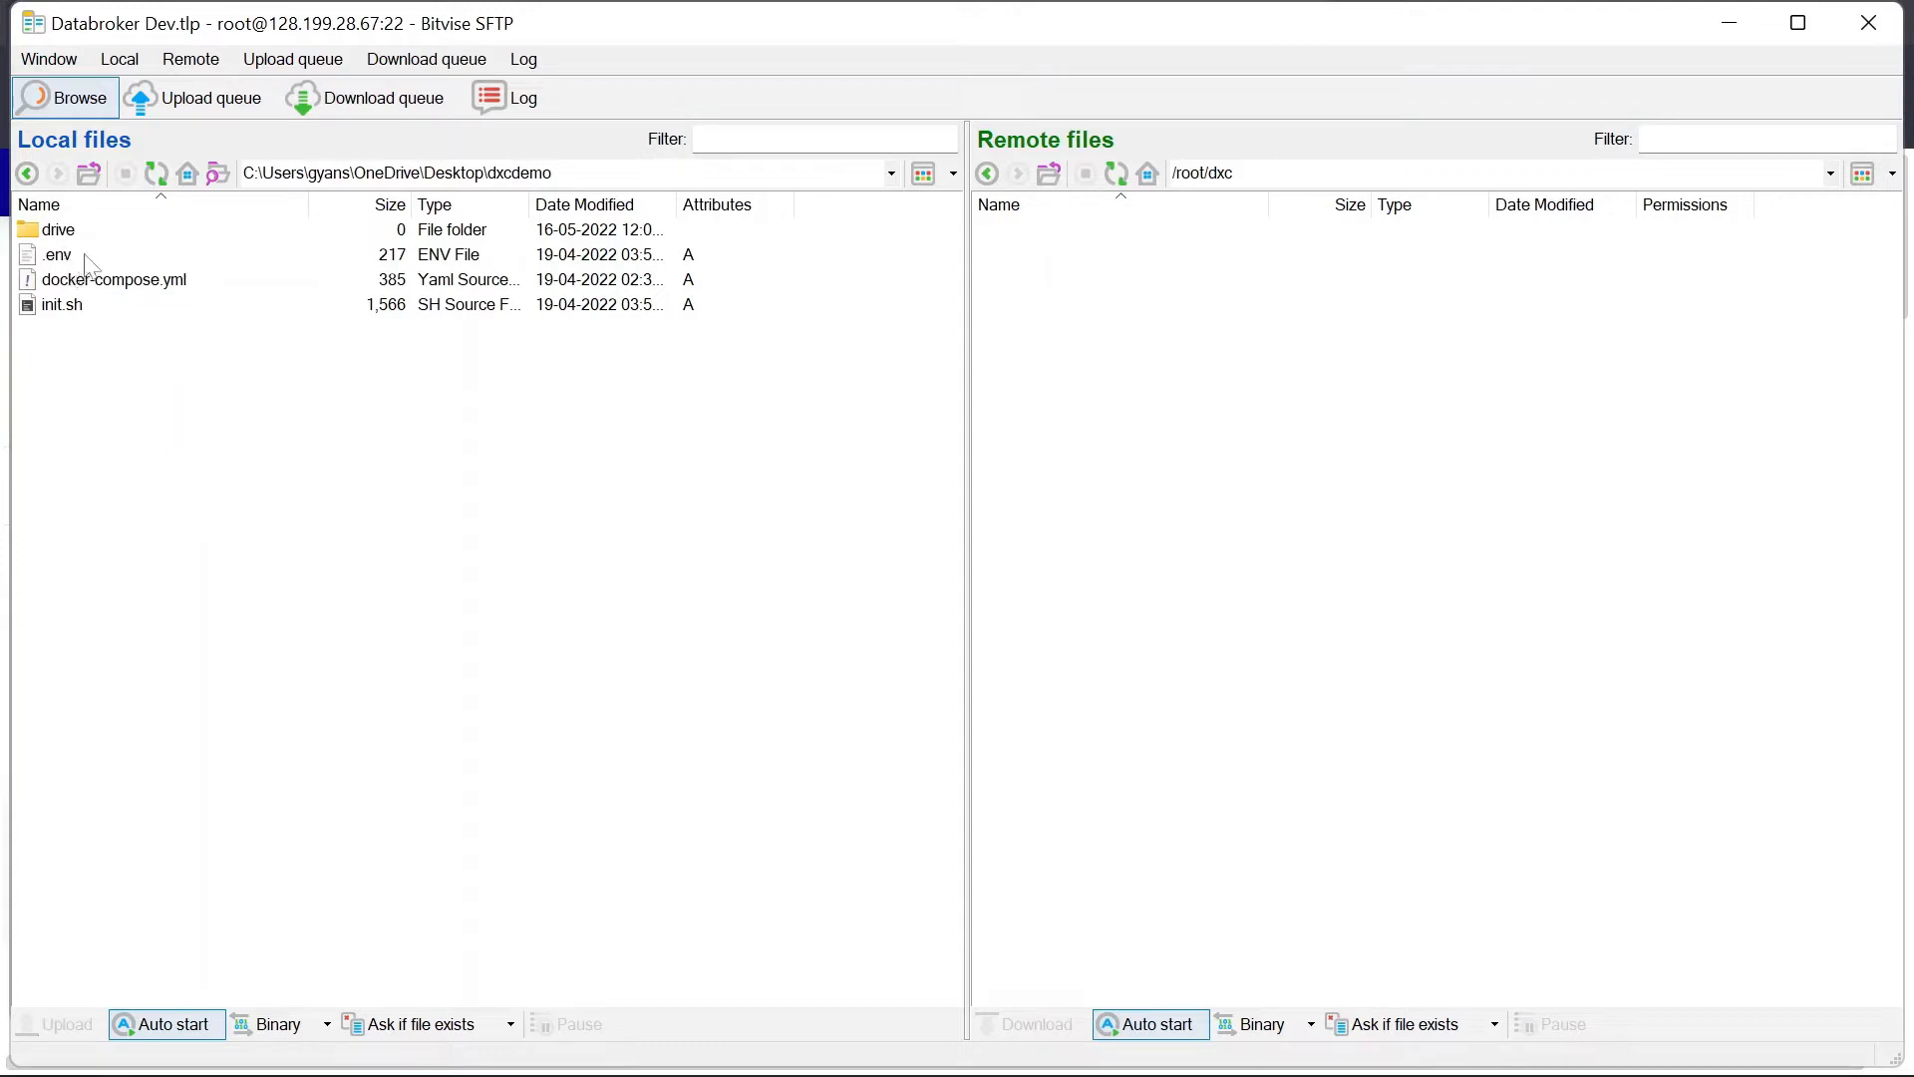
double_click(60, 230)
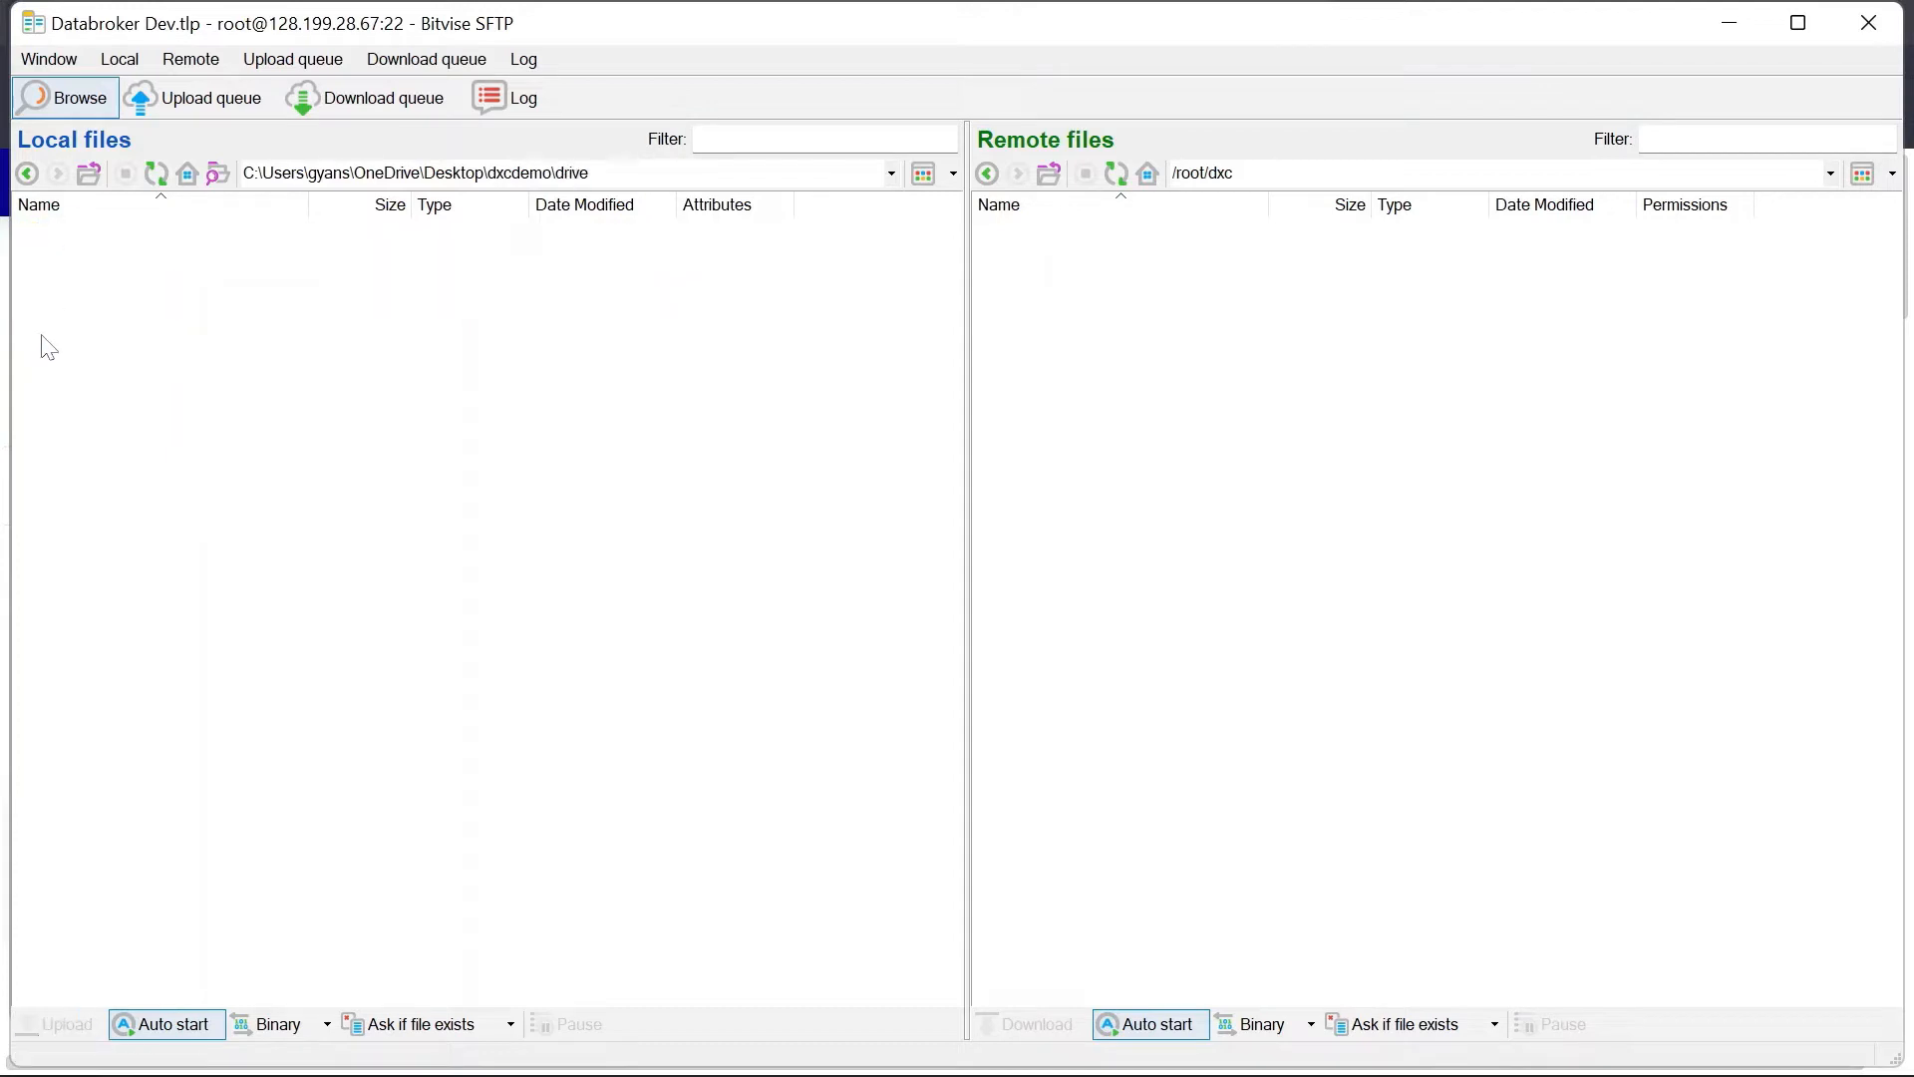
click(89, 173)
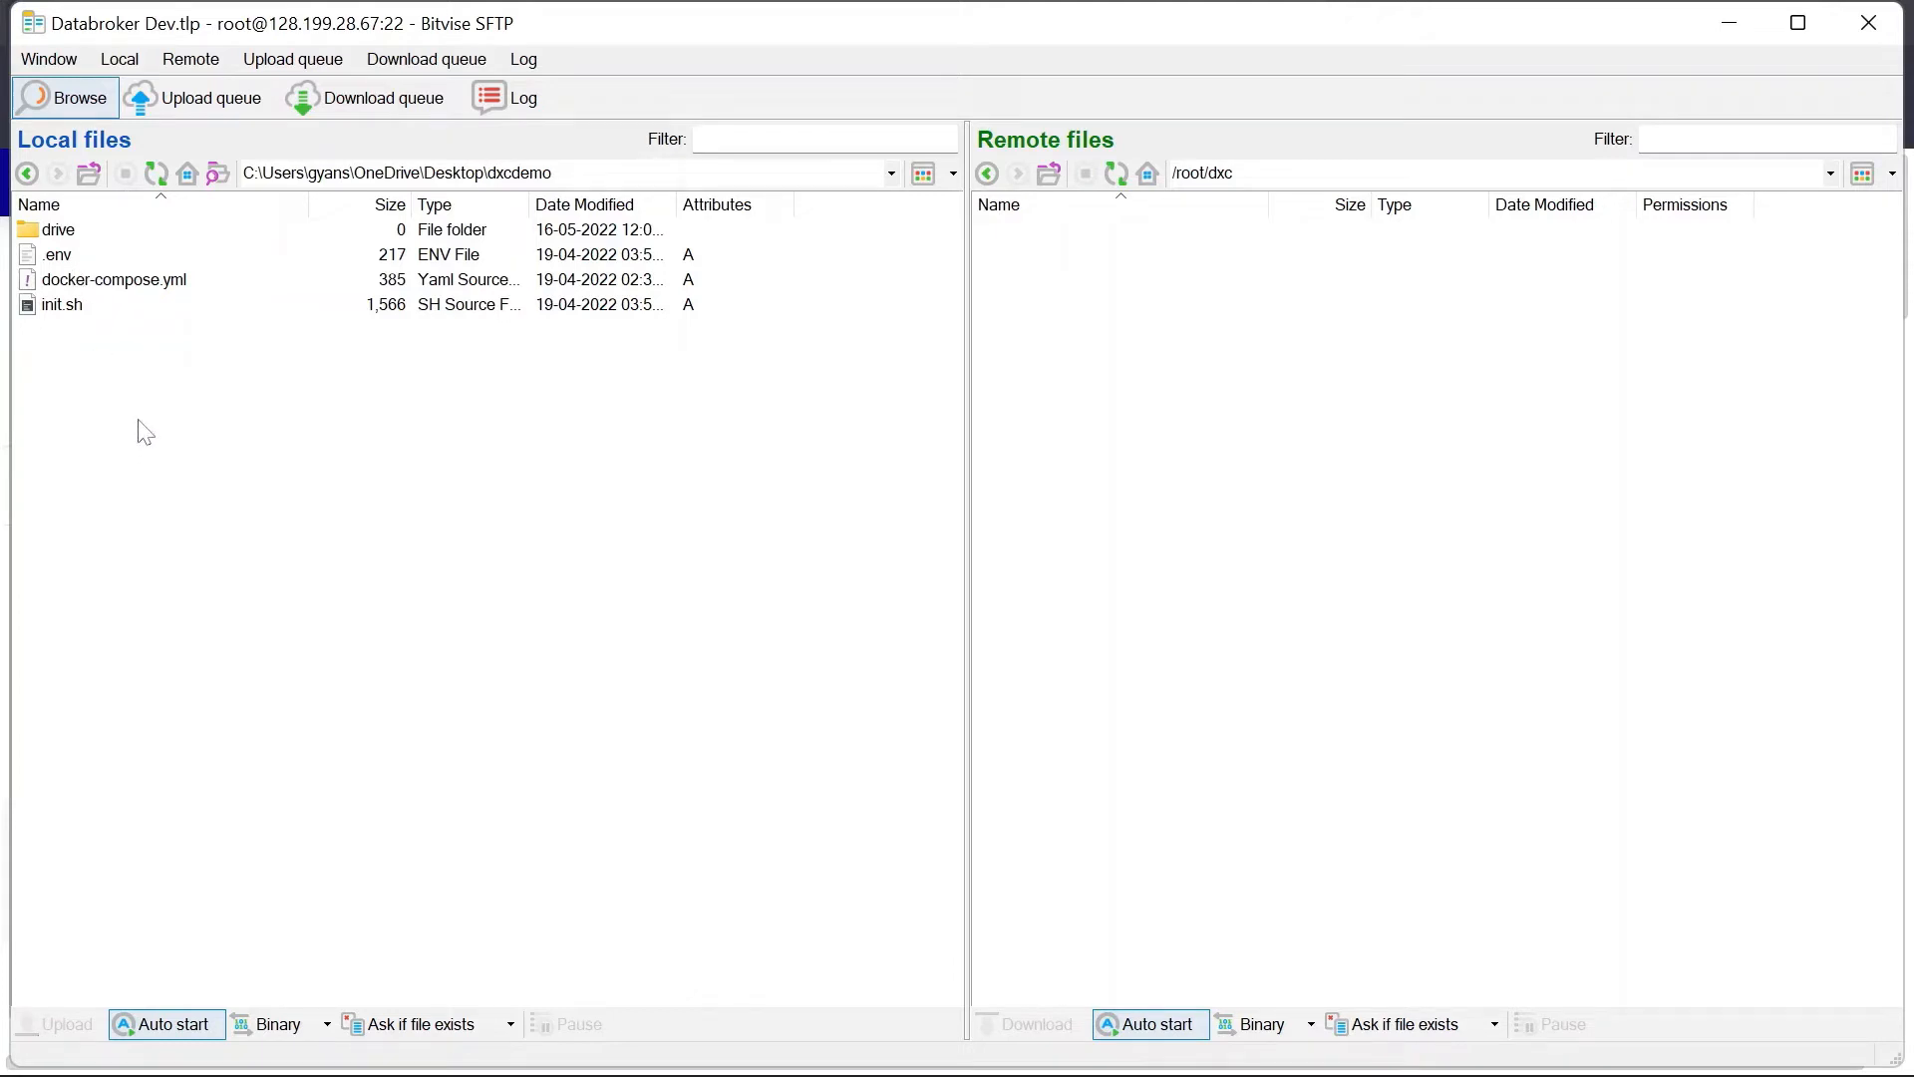
click(88, 174)
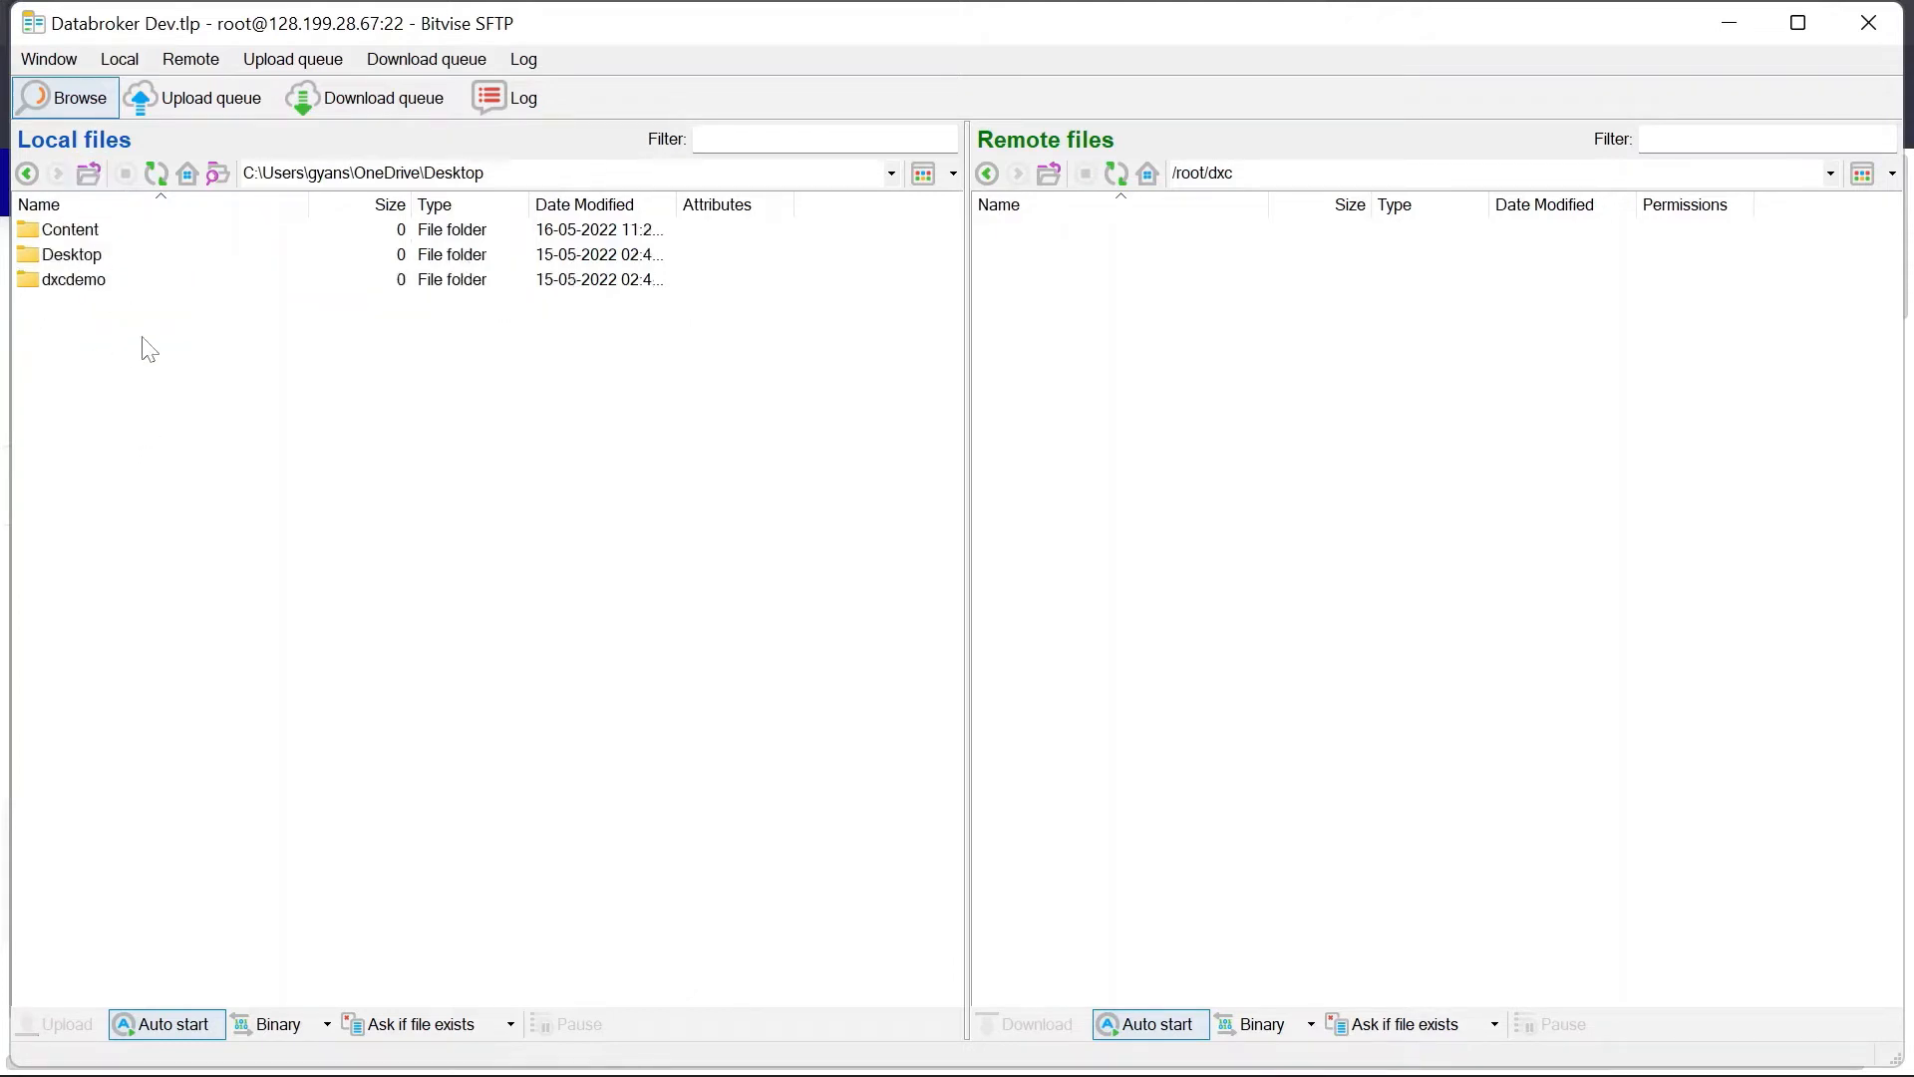
Step: Upload the dxcdemo folder into /root/dxc and select its remote path
click(76, 281)
drag(80, 283, 1137, 321)
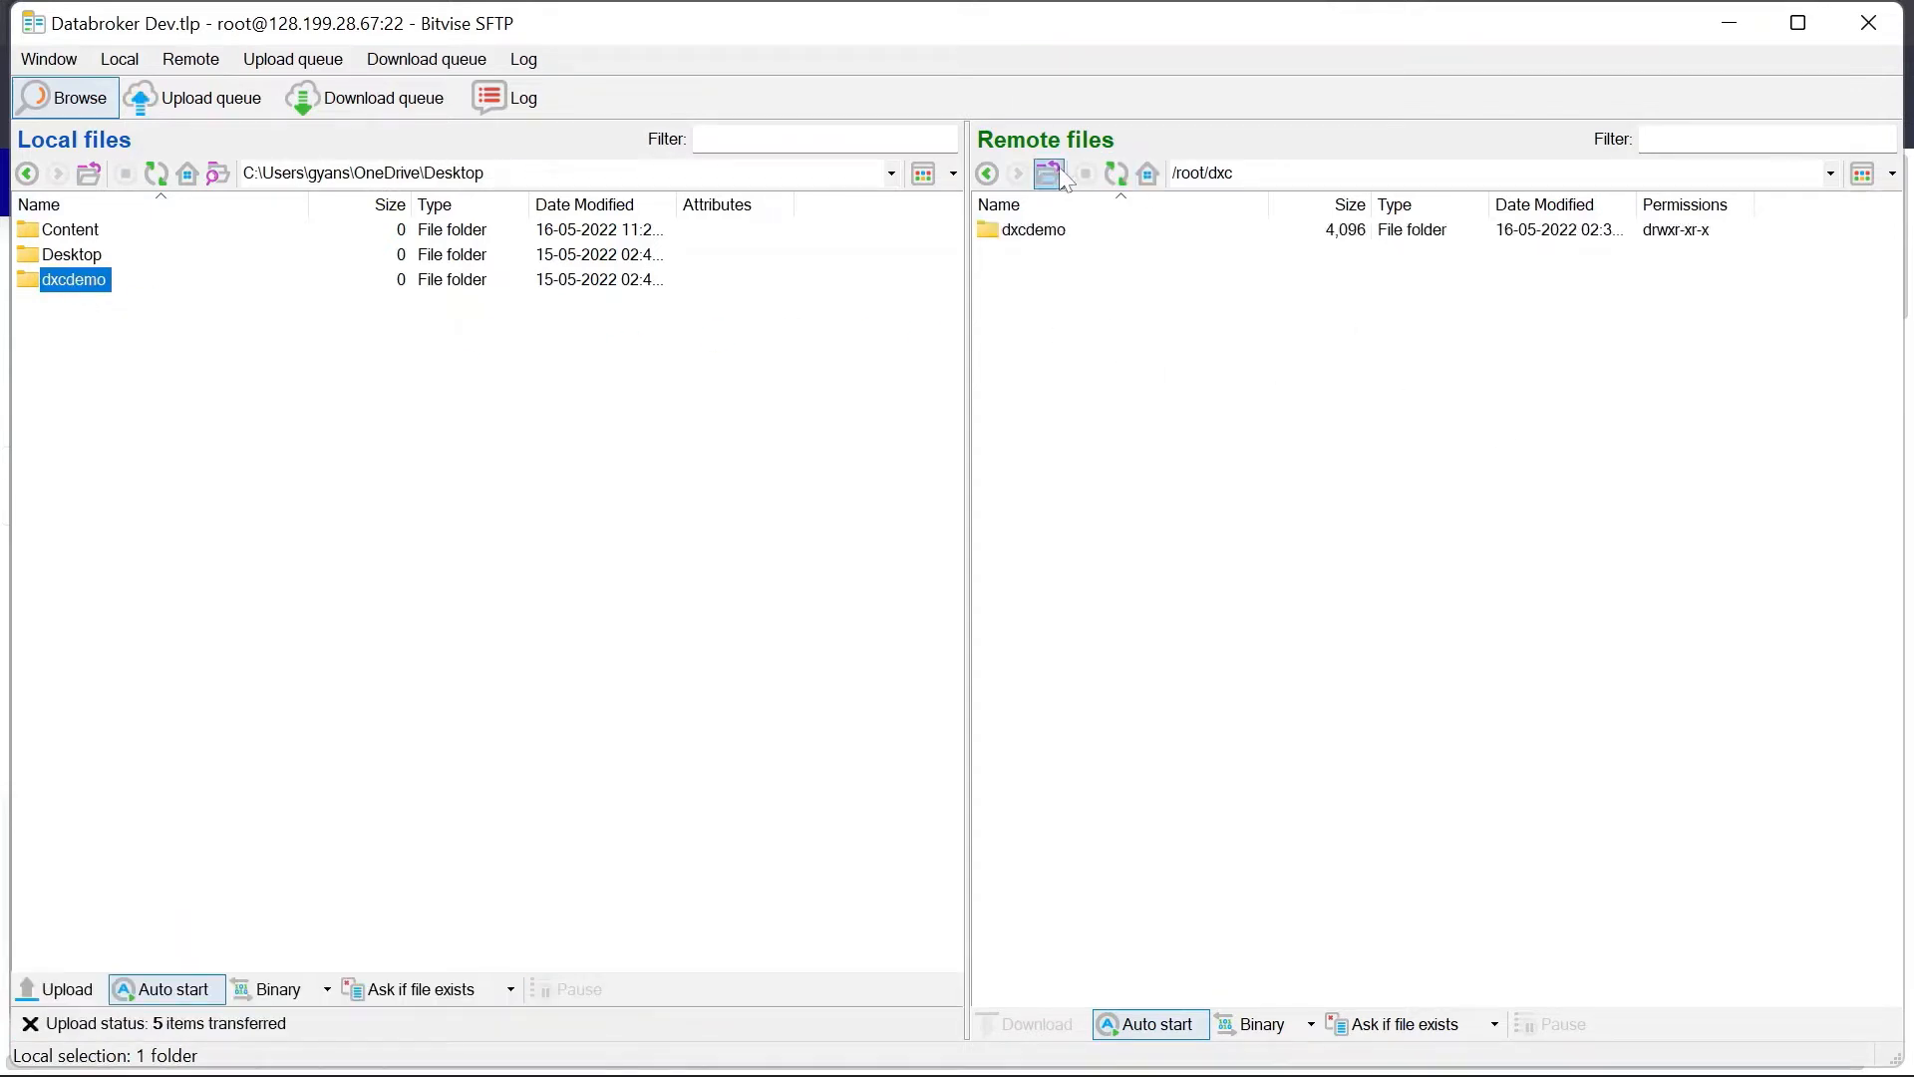
double_click(1073, 230)
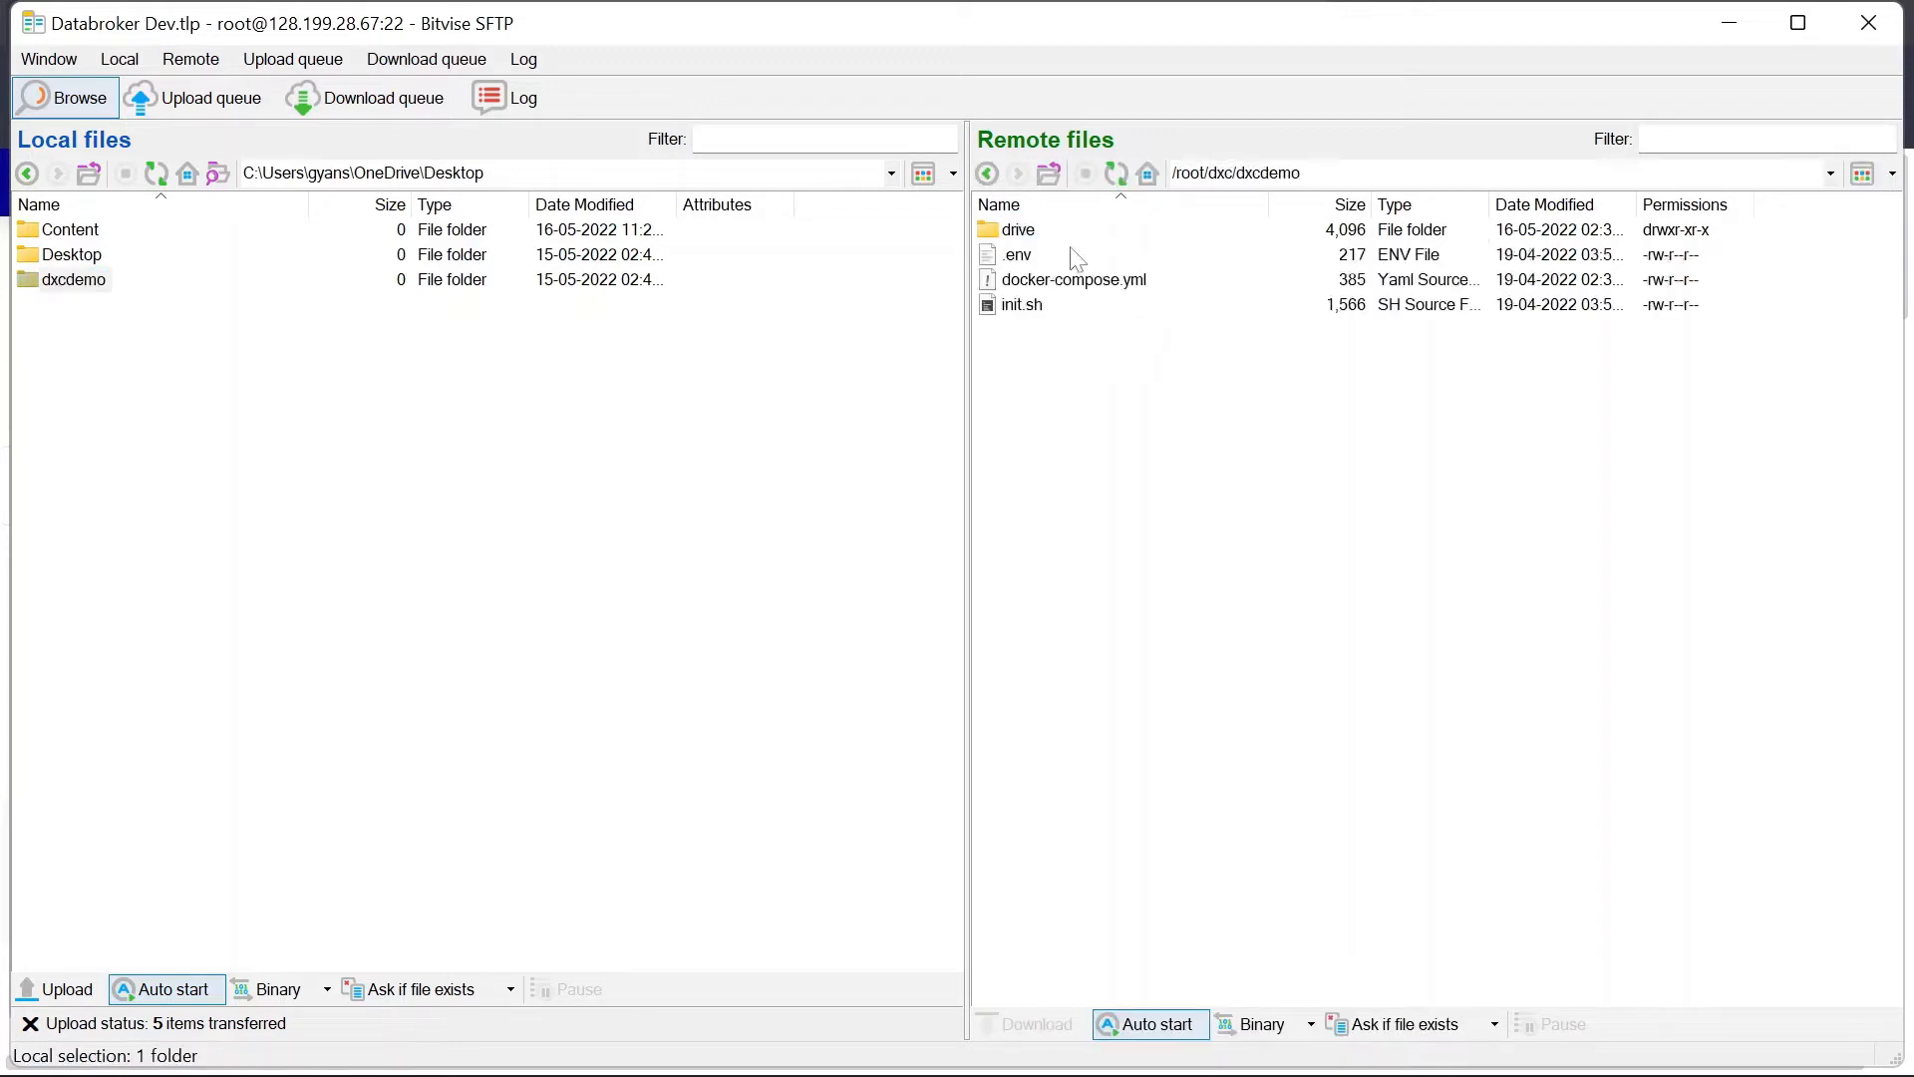
click(1237, 174)
key(ctrl+c)
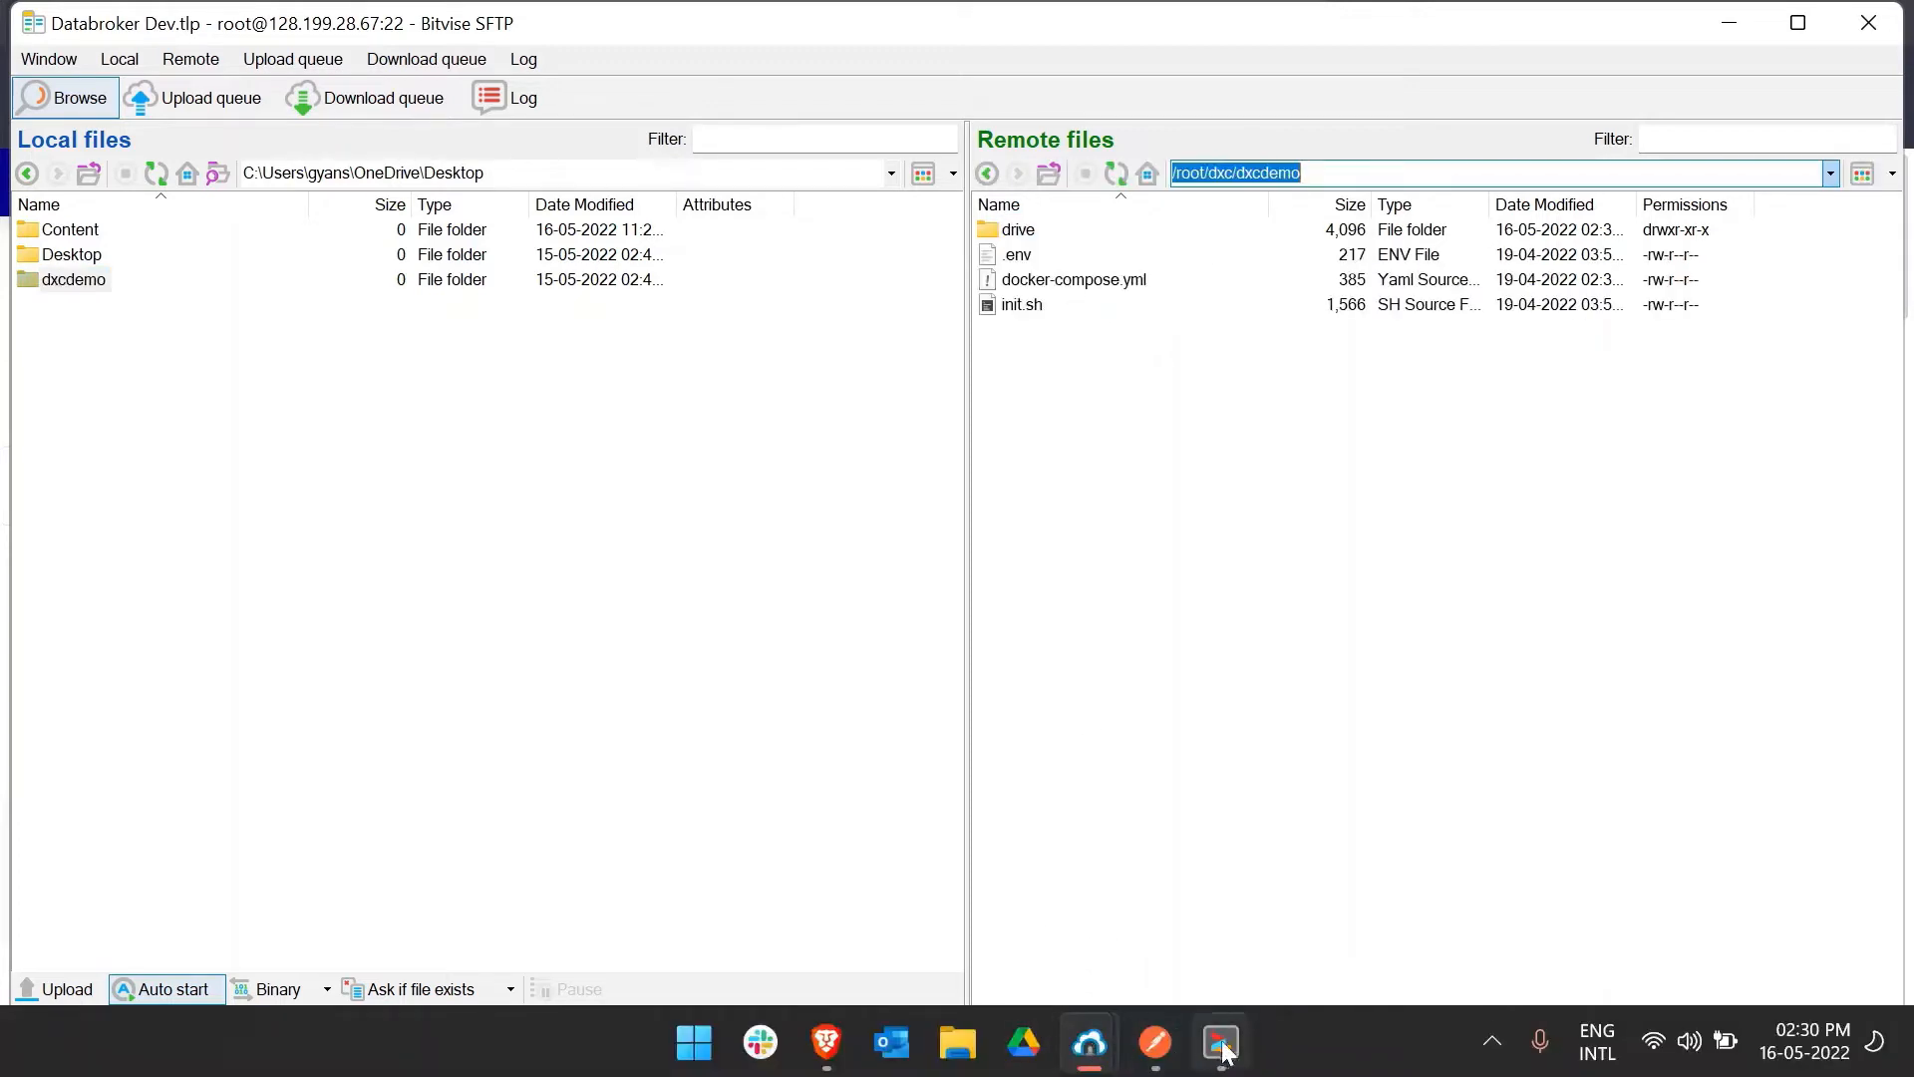
Step: In the terminal, change into /root/dxc/dxcdemo using the pasted path
click(1223, 1052)
text(cd)
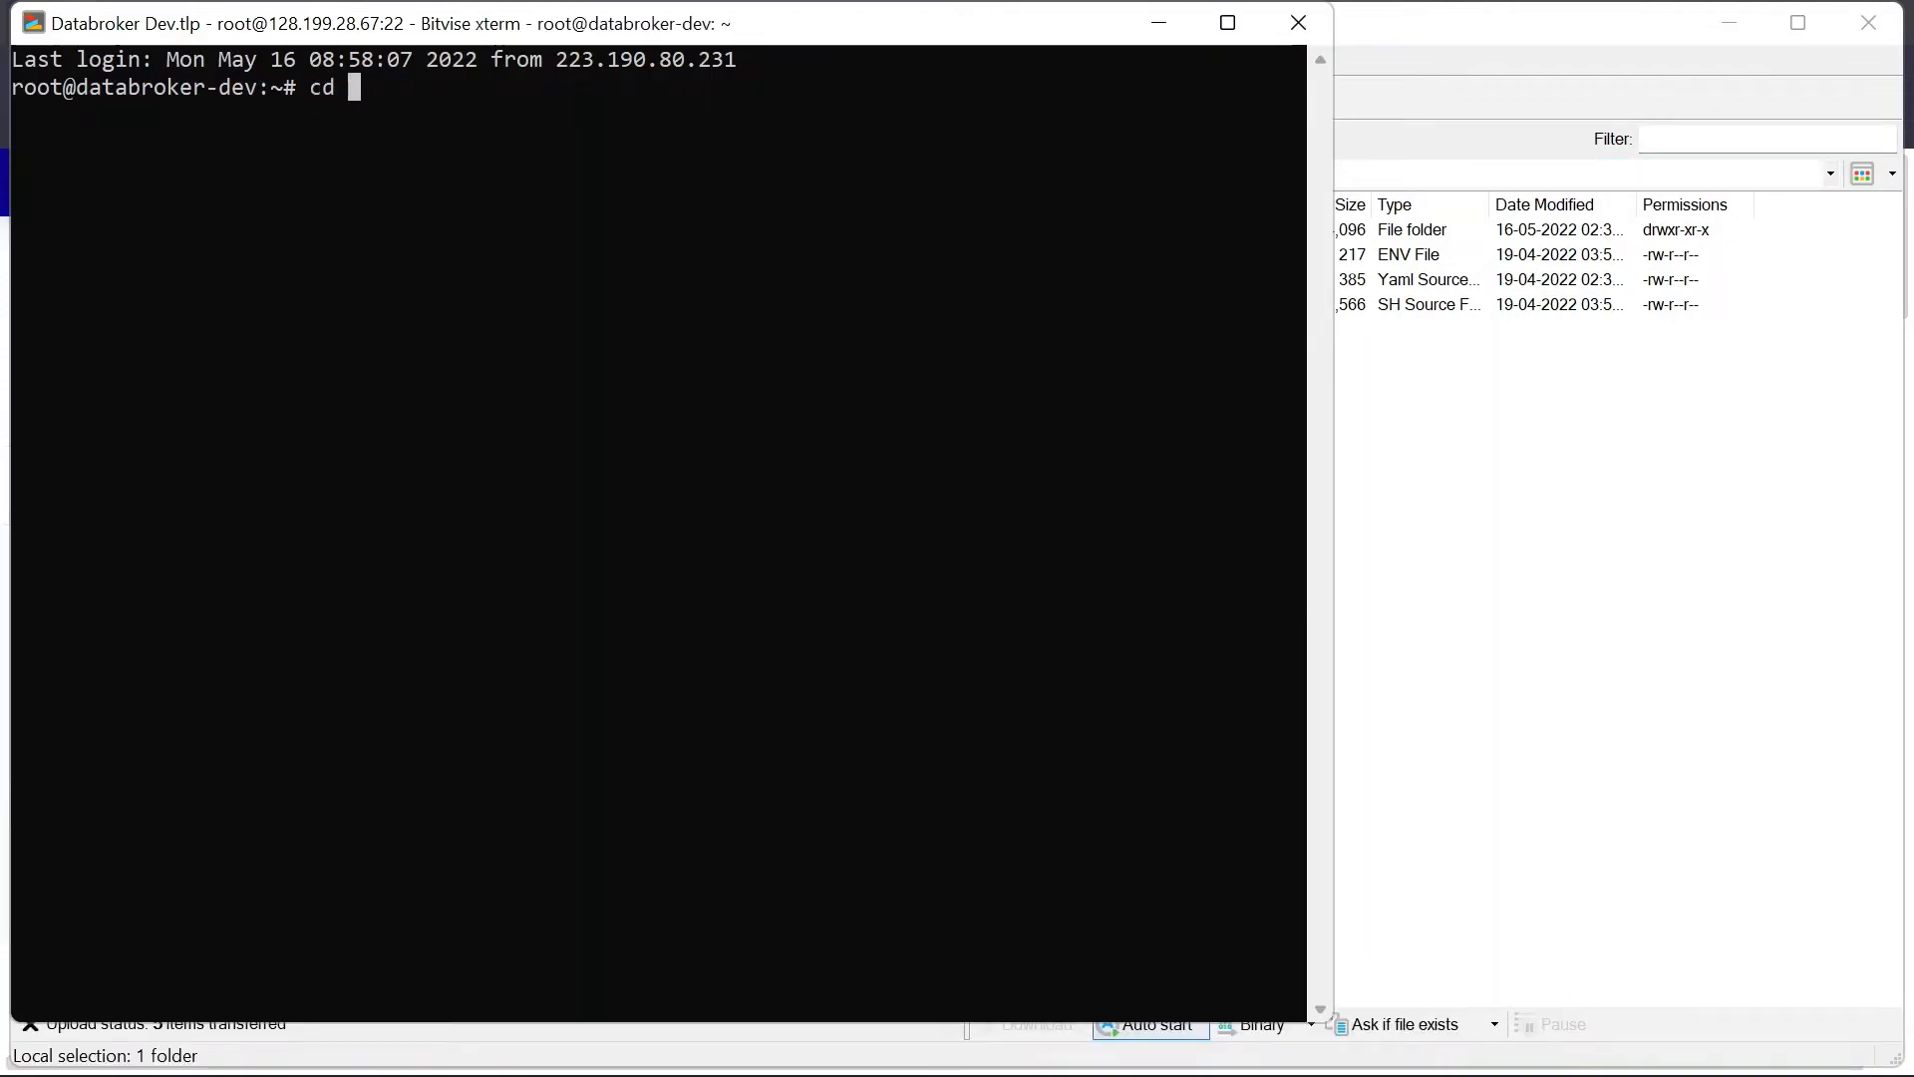
key(shift+Insert)
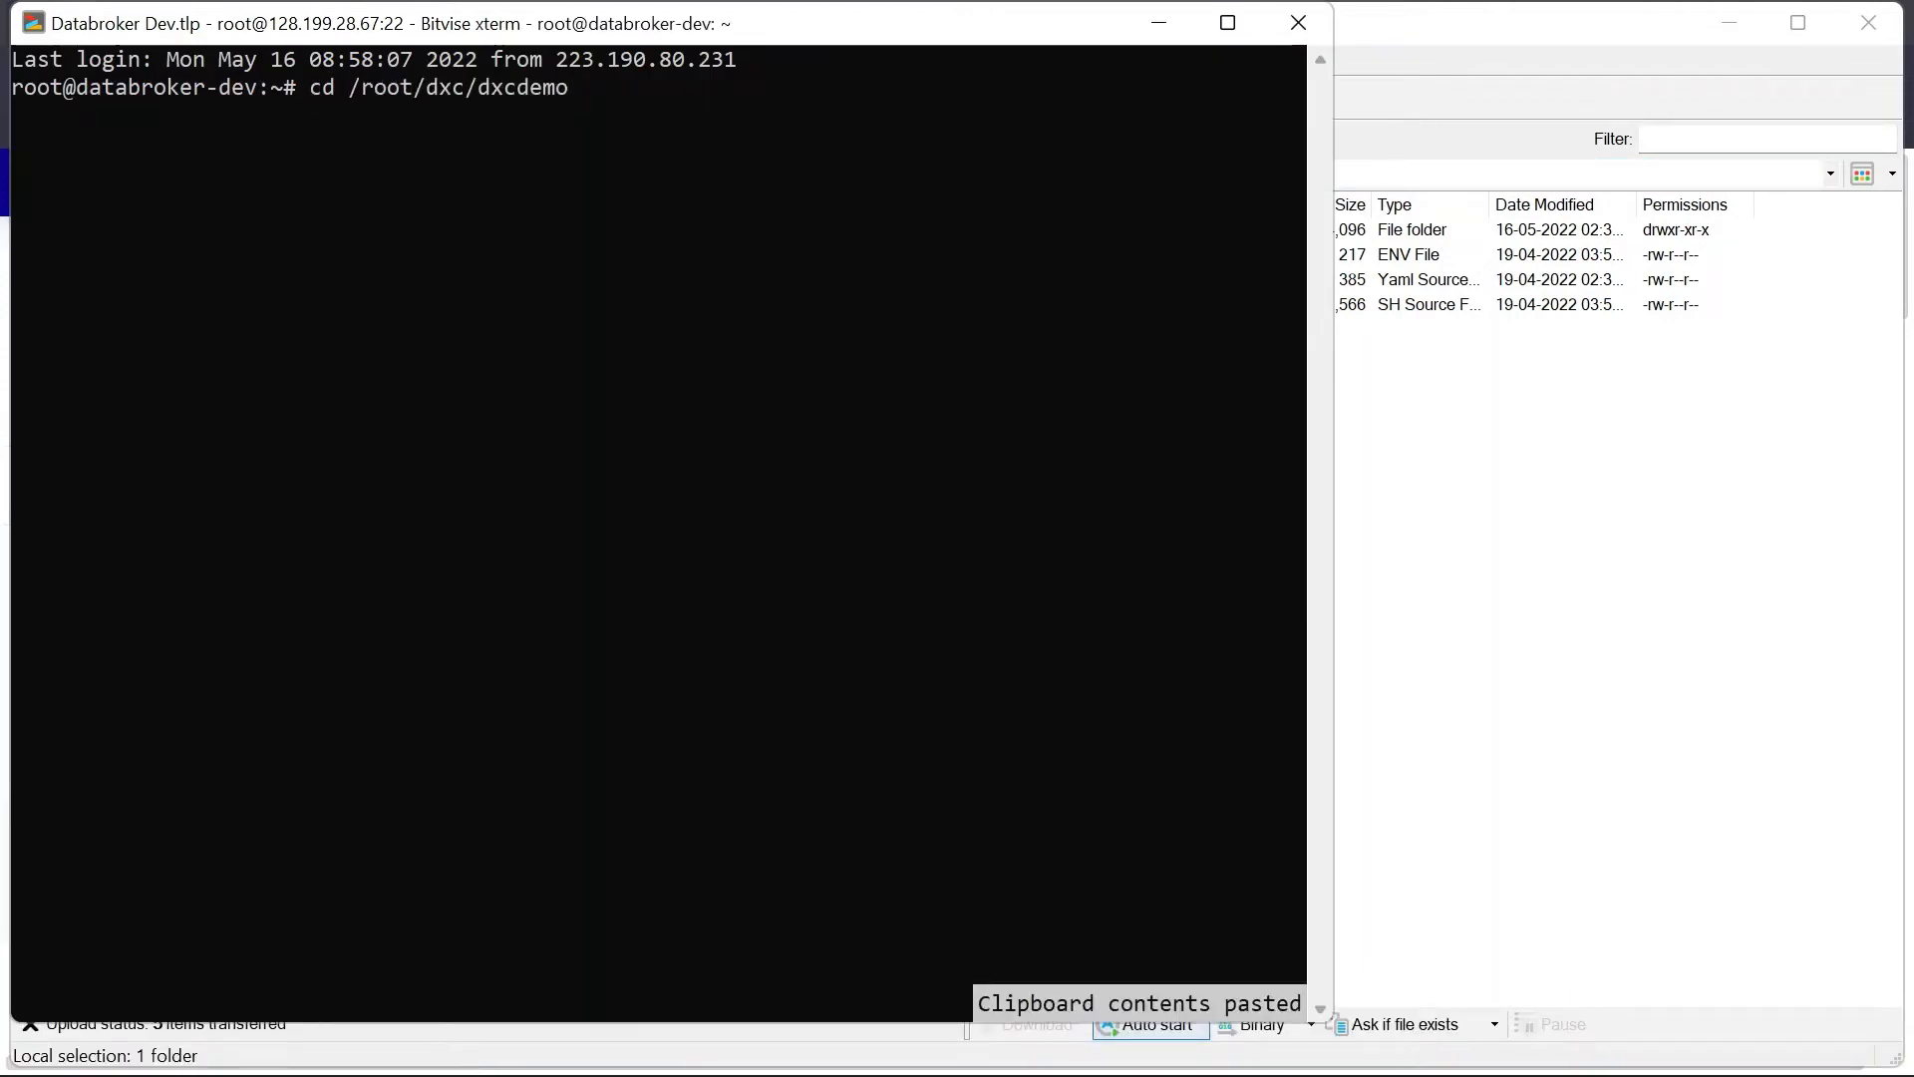
key(Return)
click(1648, 490)
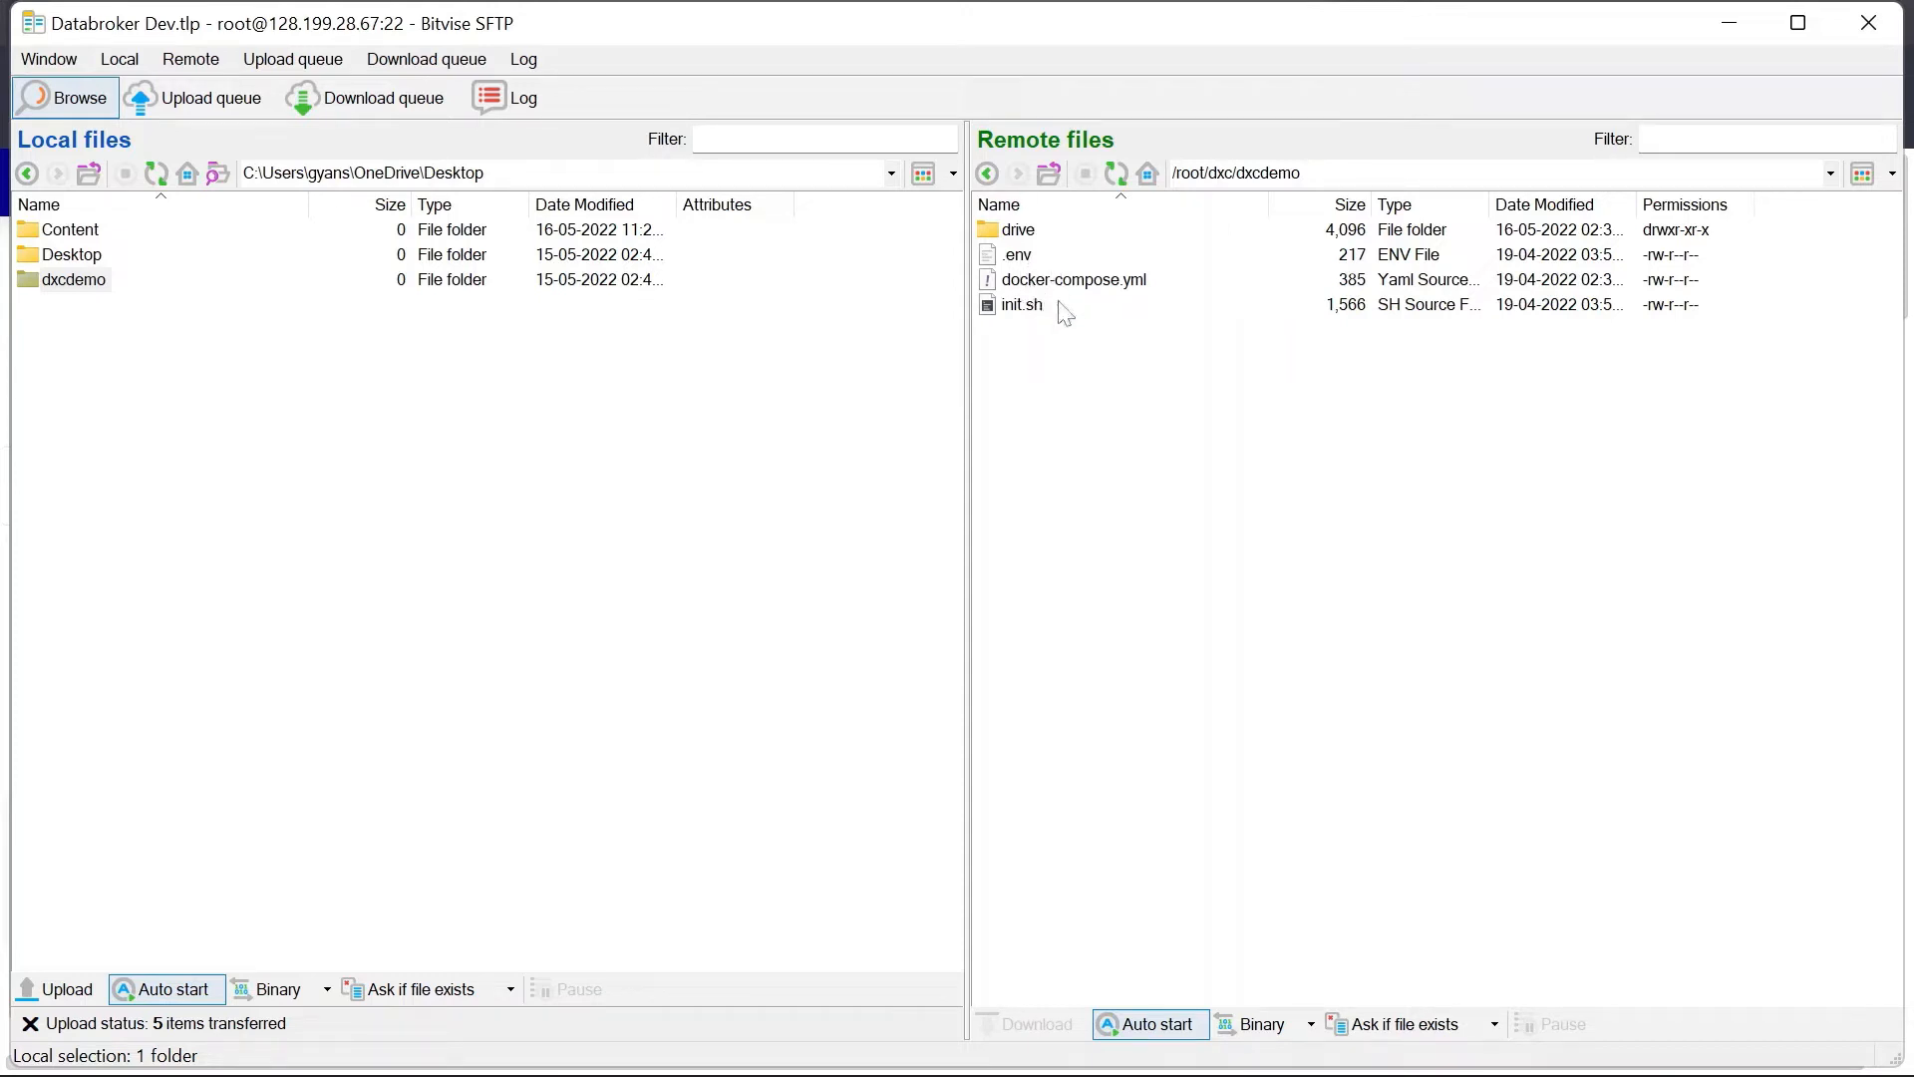
Step: Make init.sh executable with chmod +x and run ./init.sh
click(1222, 1057)
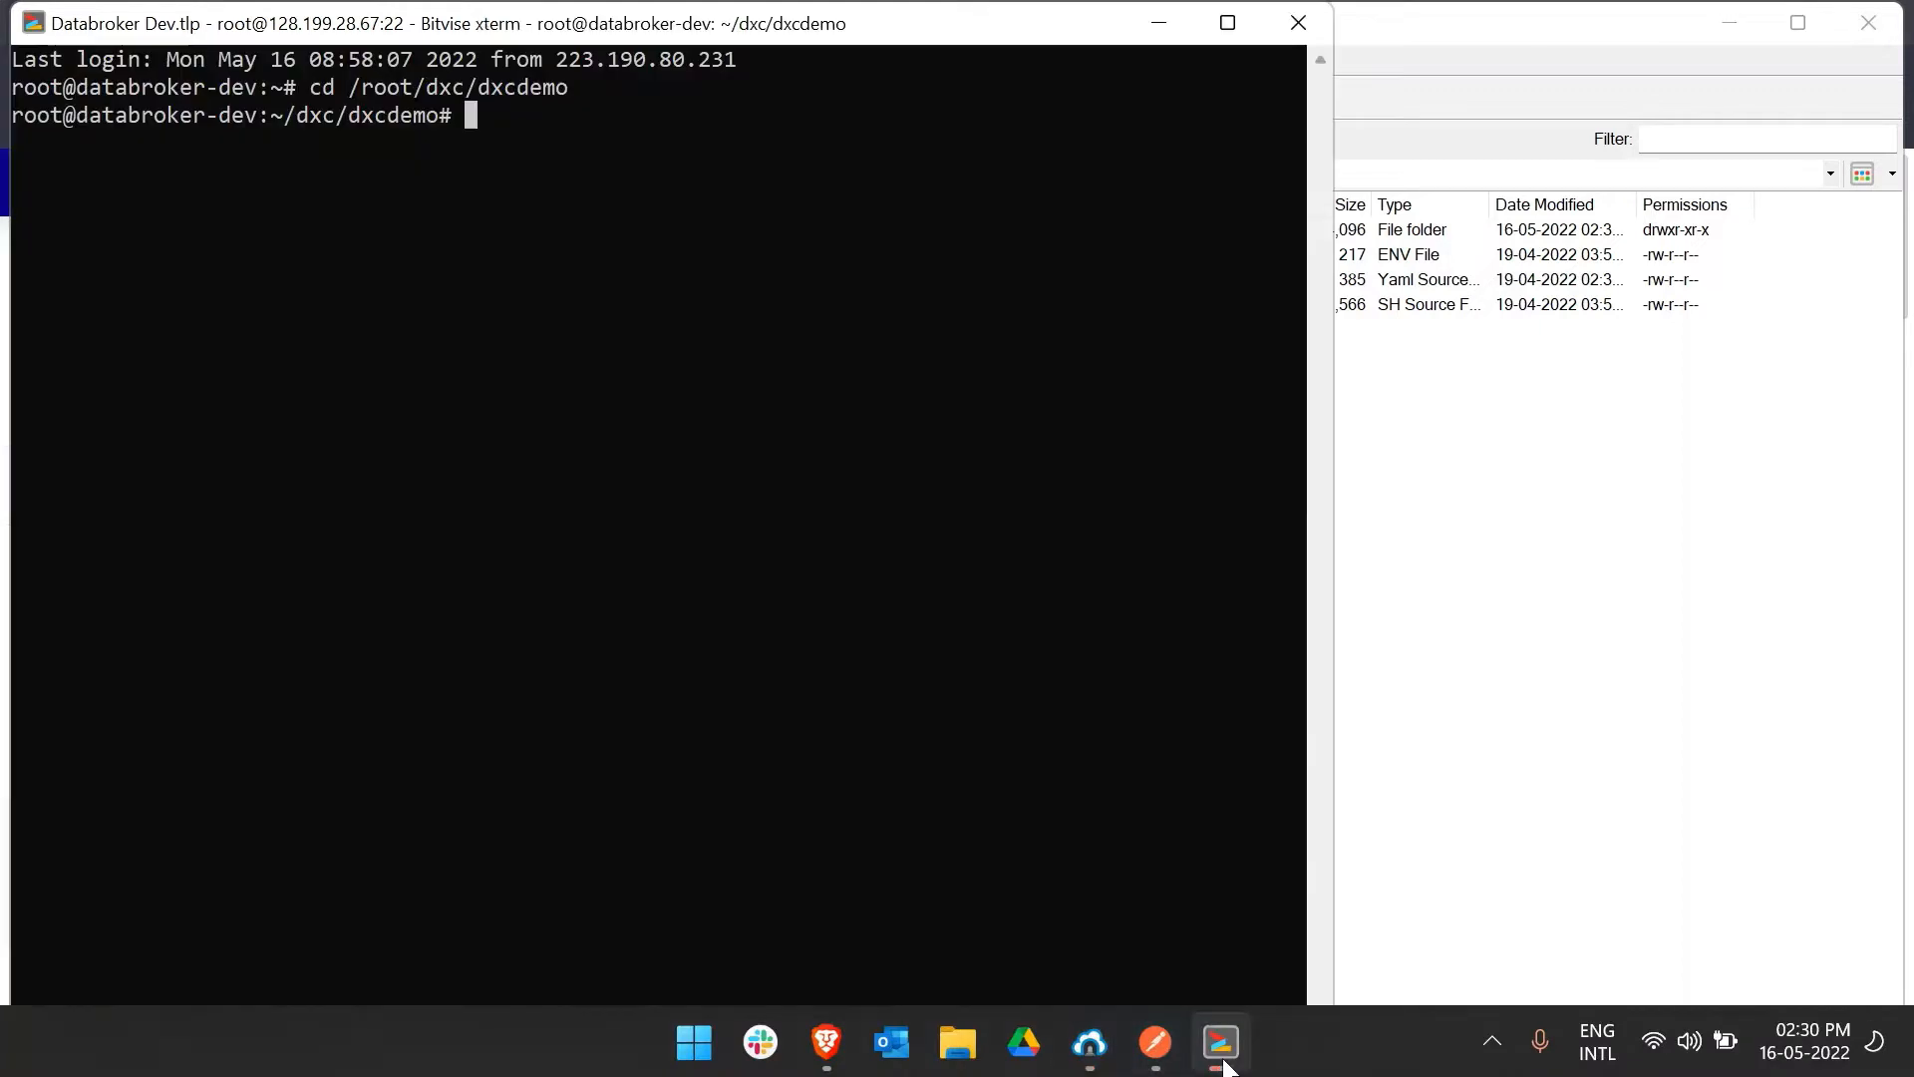
text(chm)
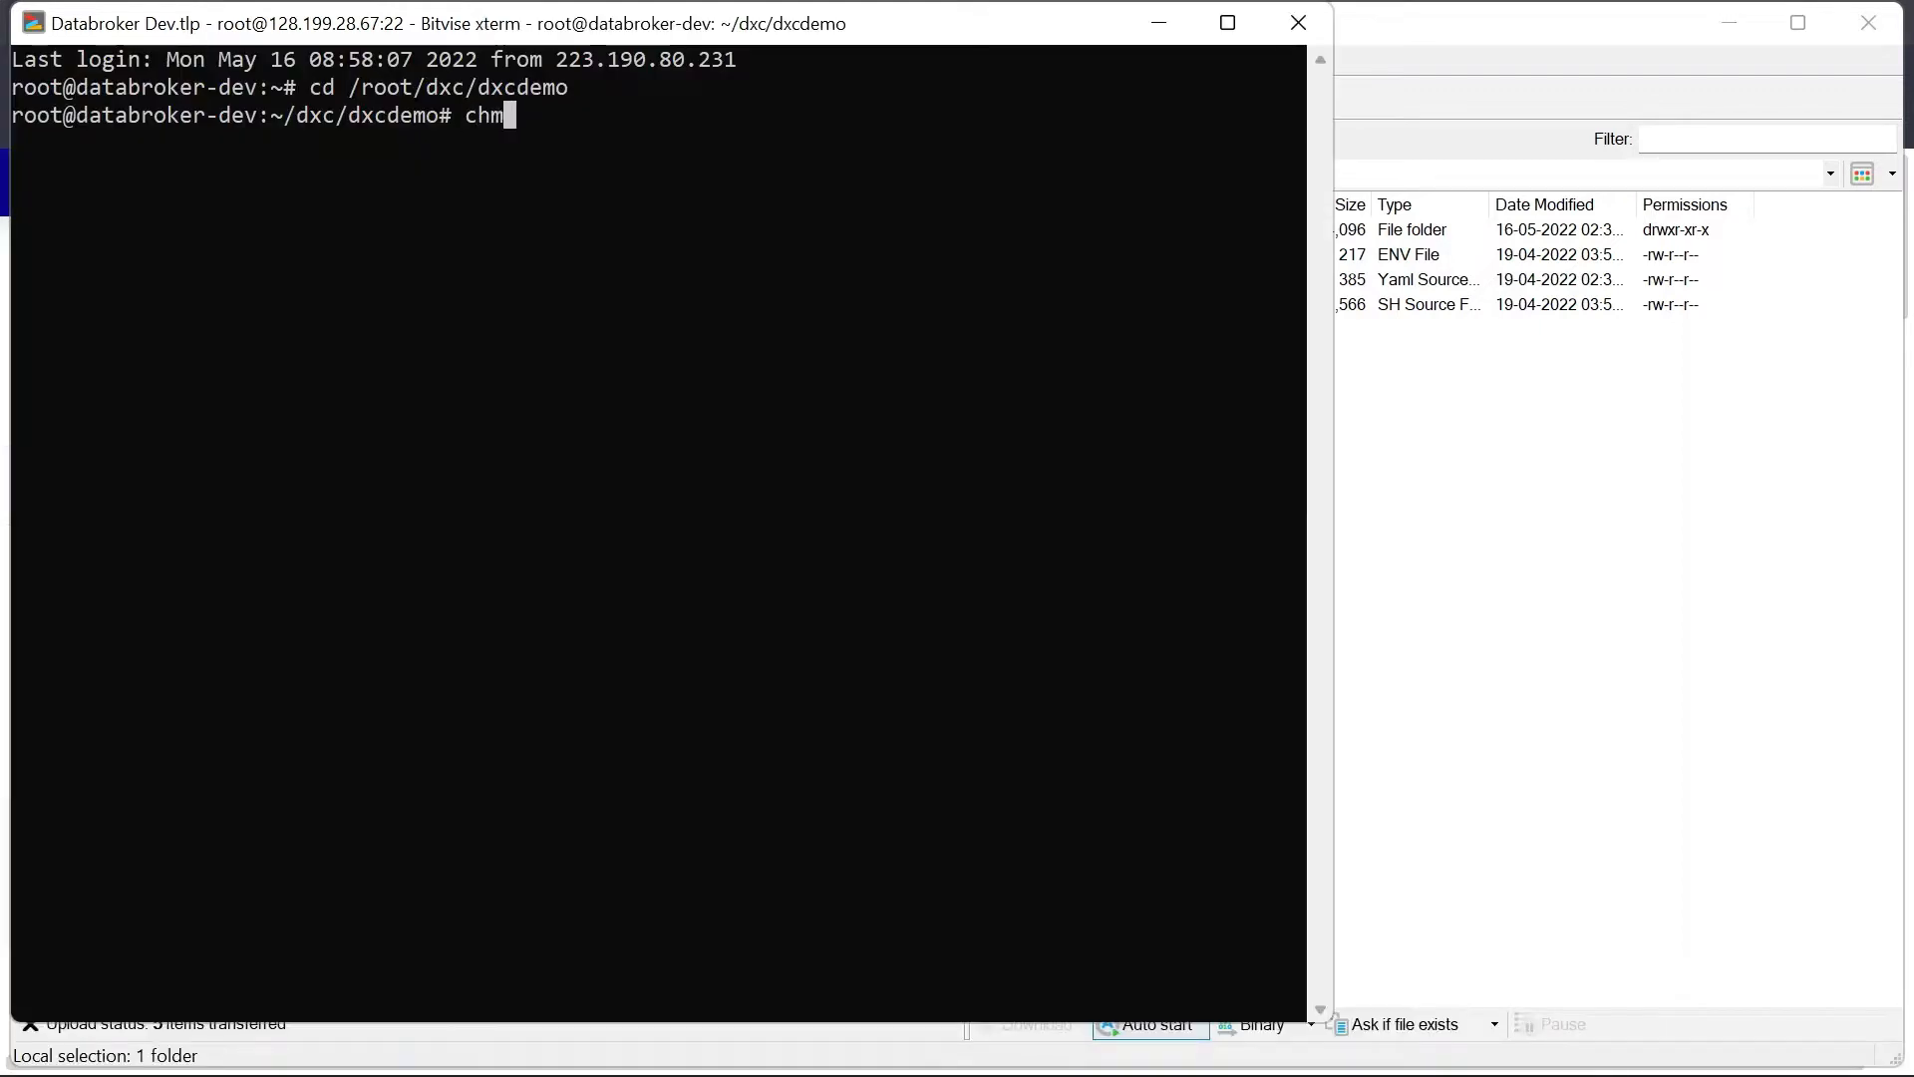
text(od +x )
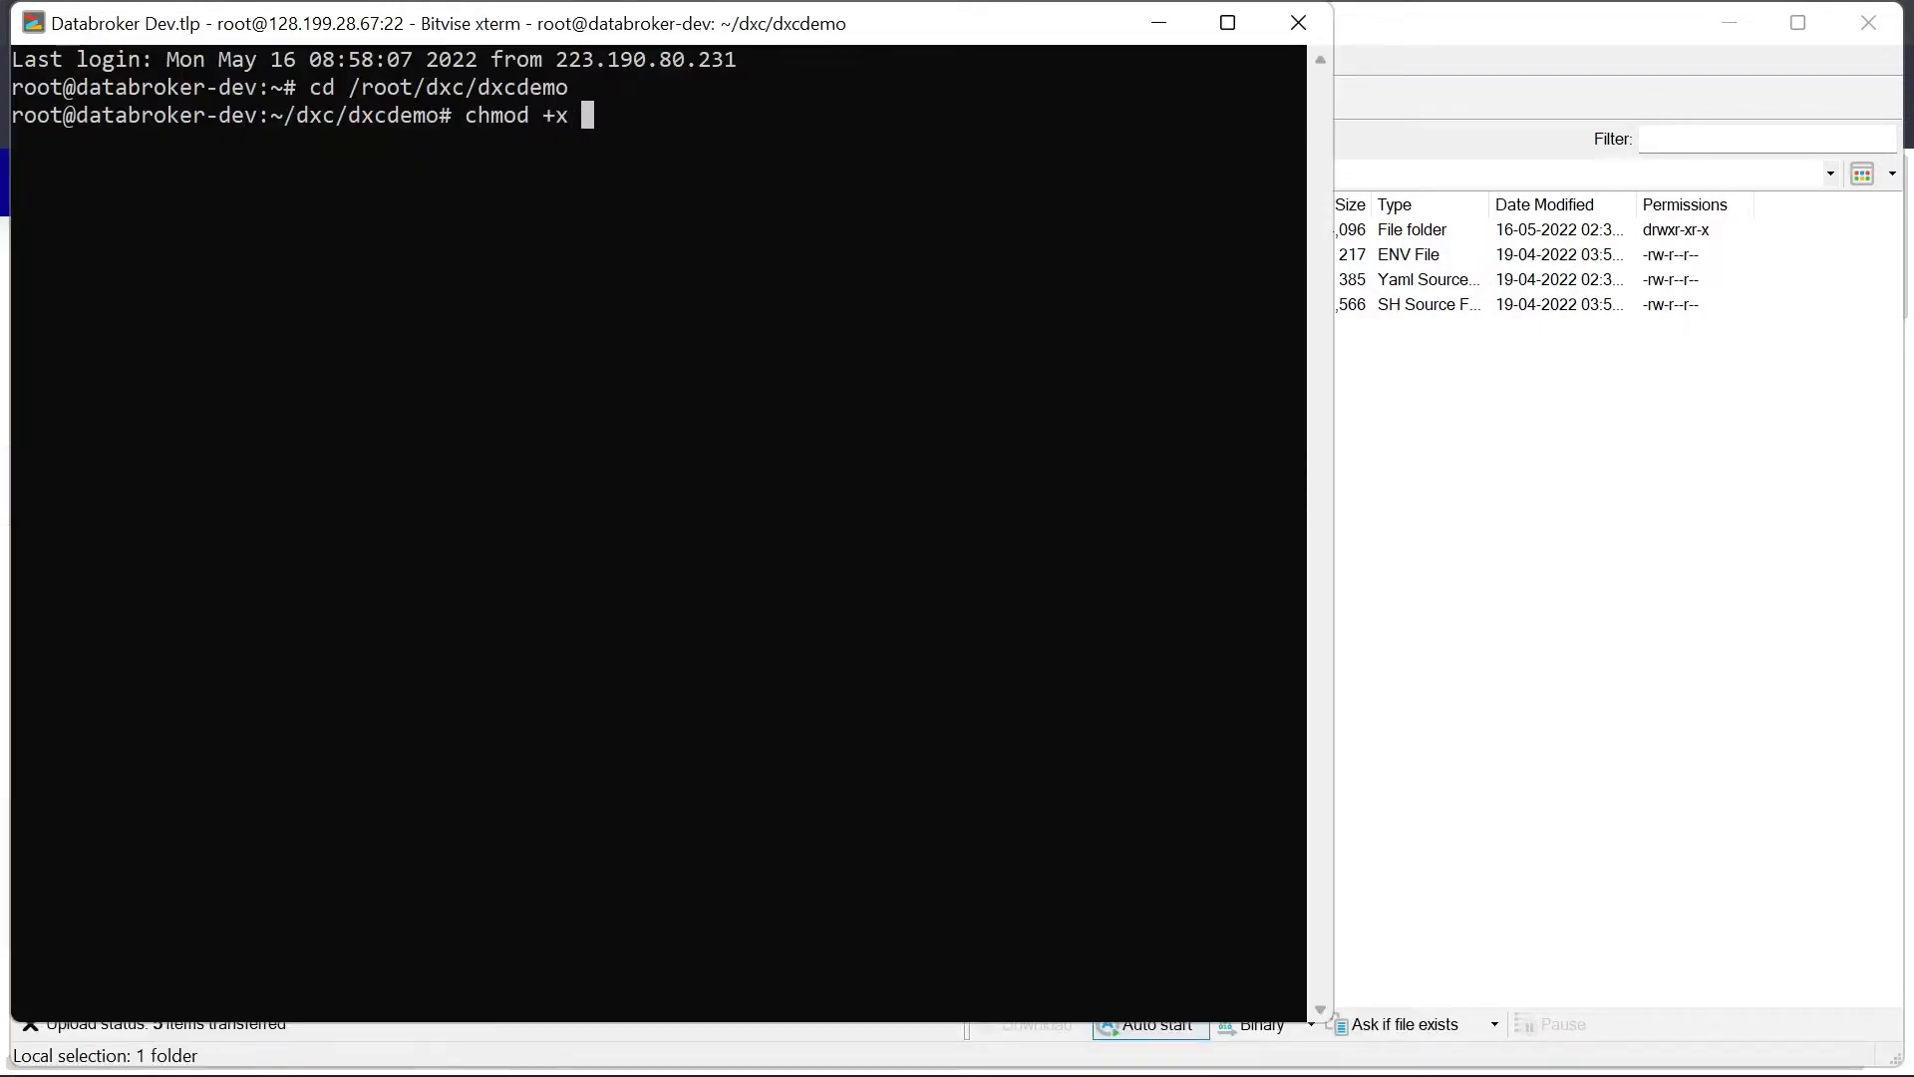
text(init.sh)
key(Return)
text(./ini)
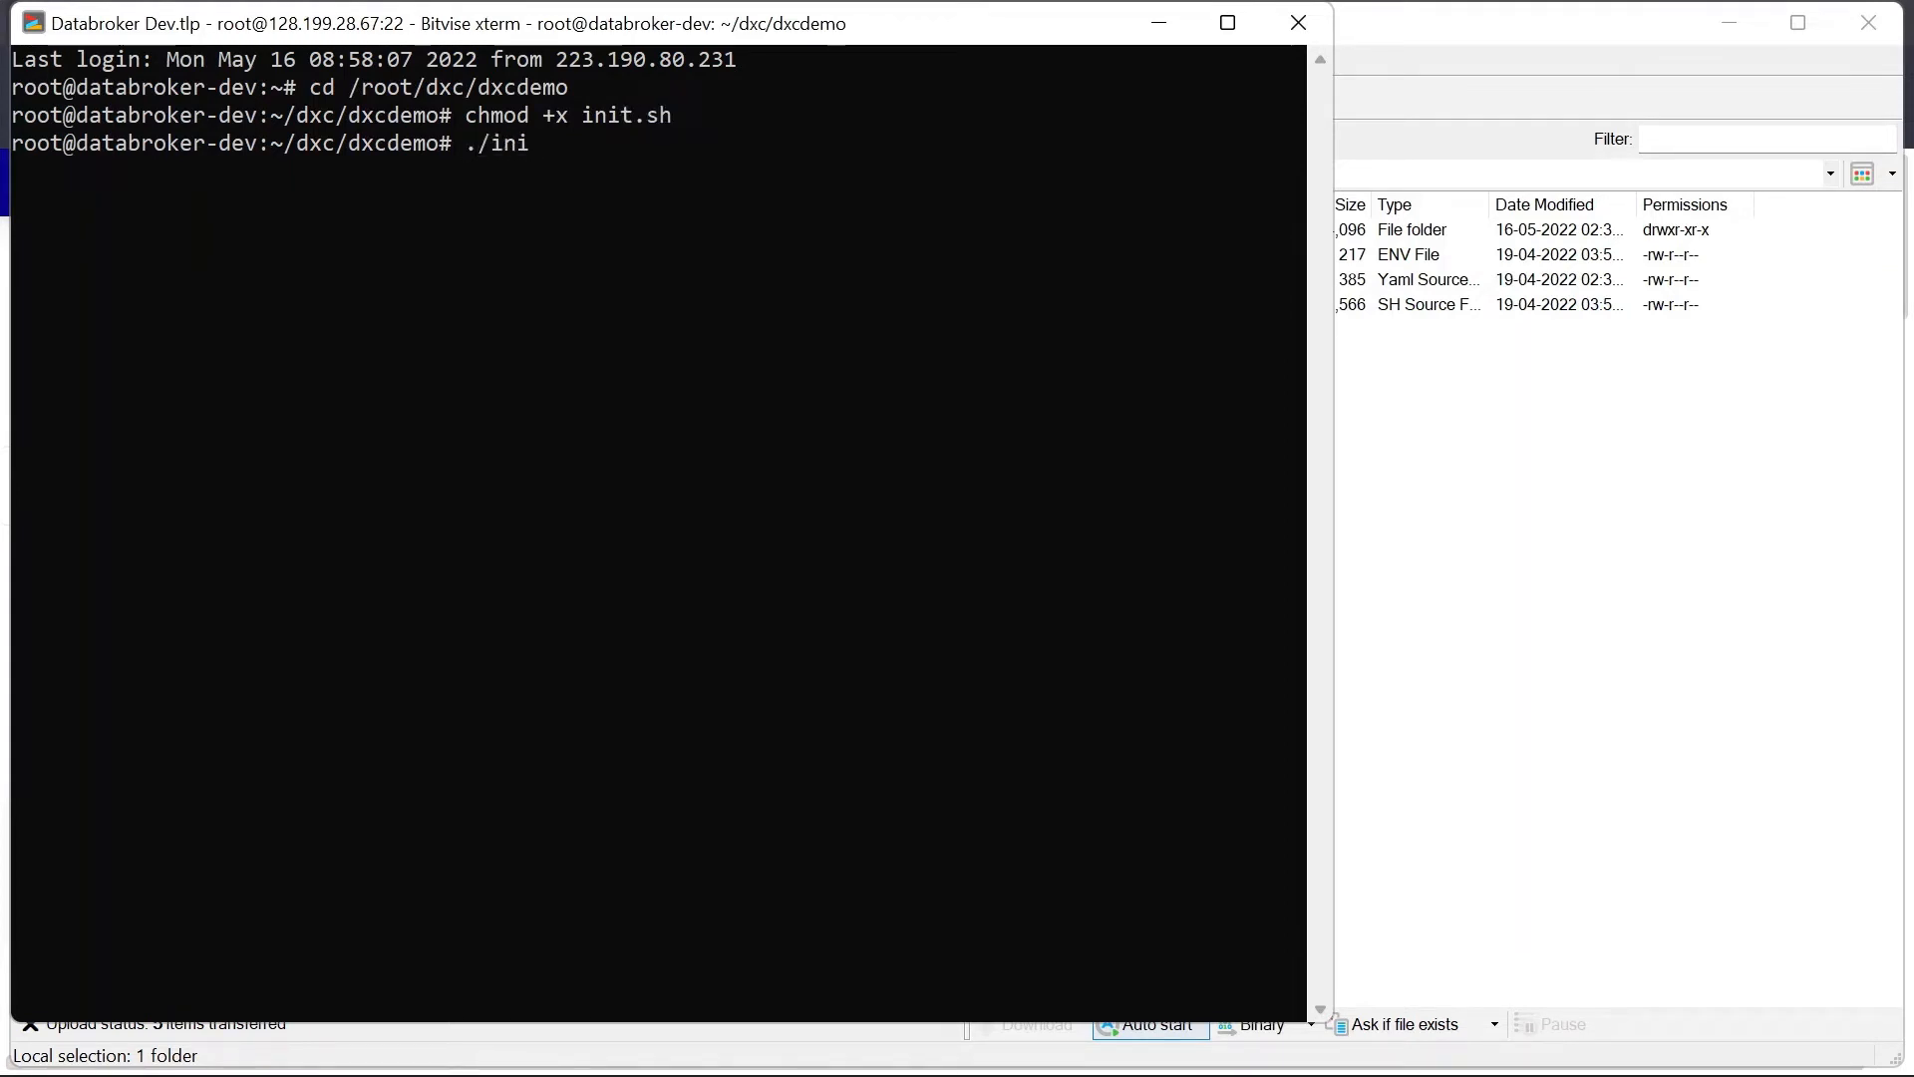
text(t.sh)
key(Return)
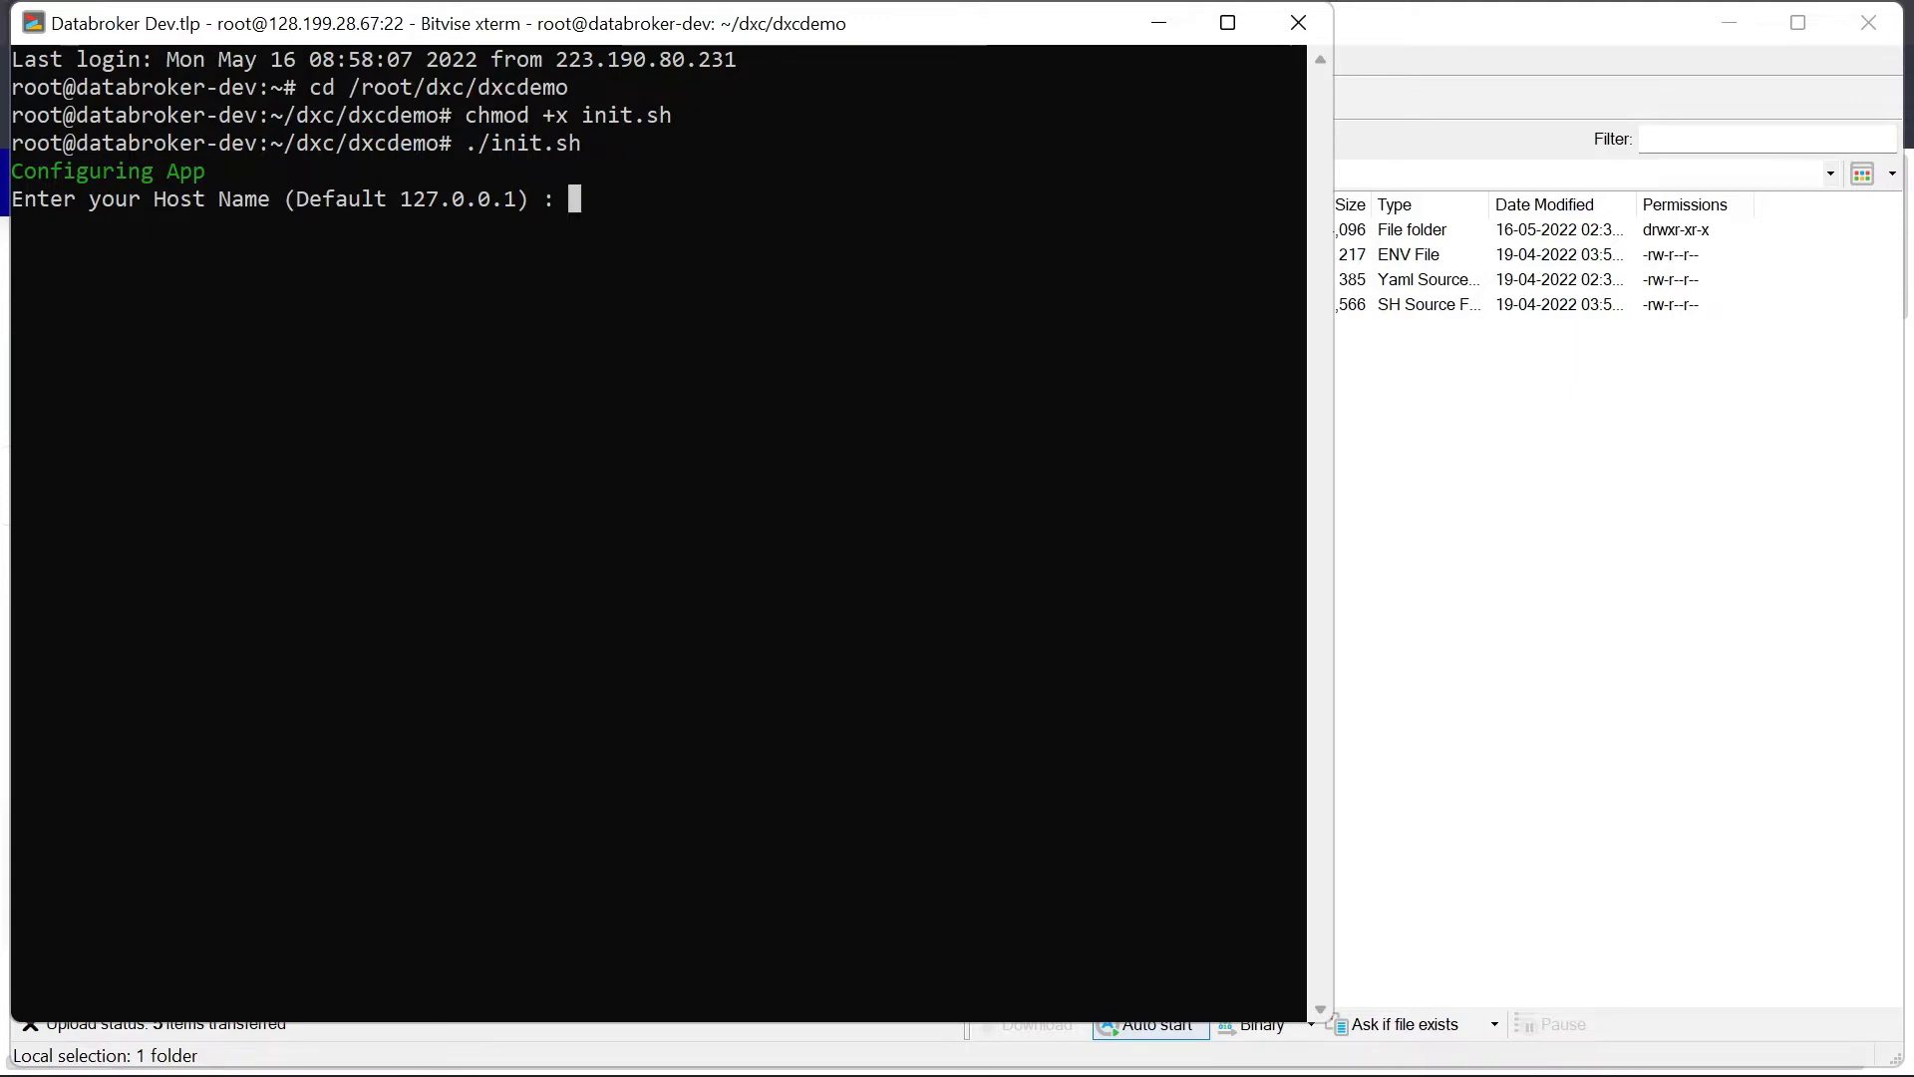
Step: Enter host name 128.199.28.67, API port 1111 and UI port 2222
text(128.)
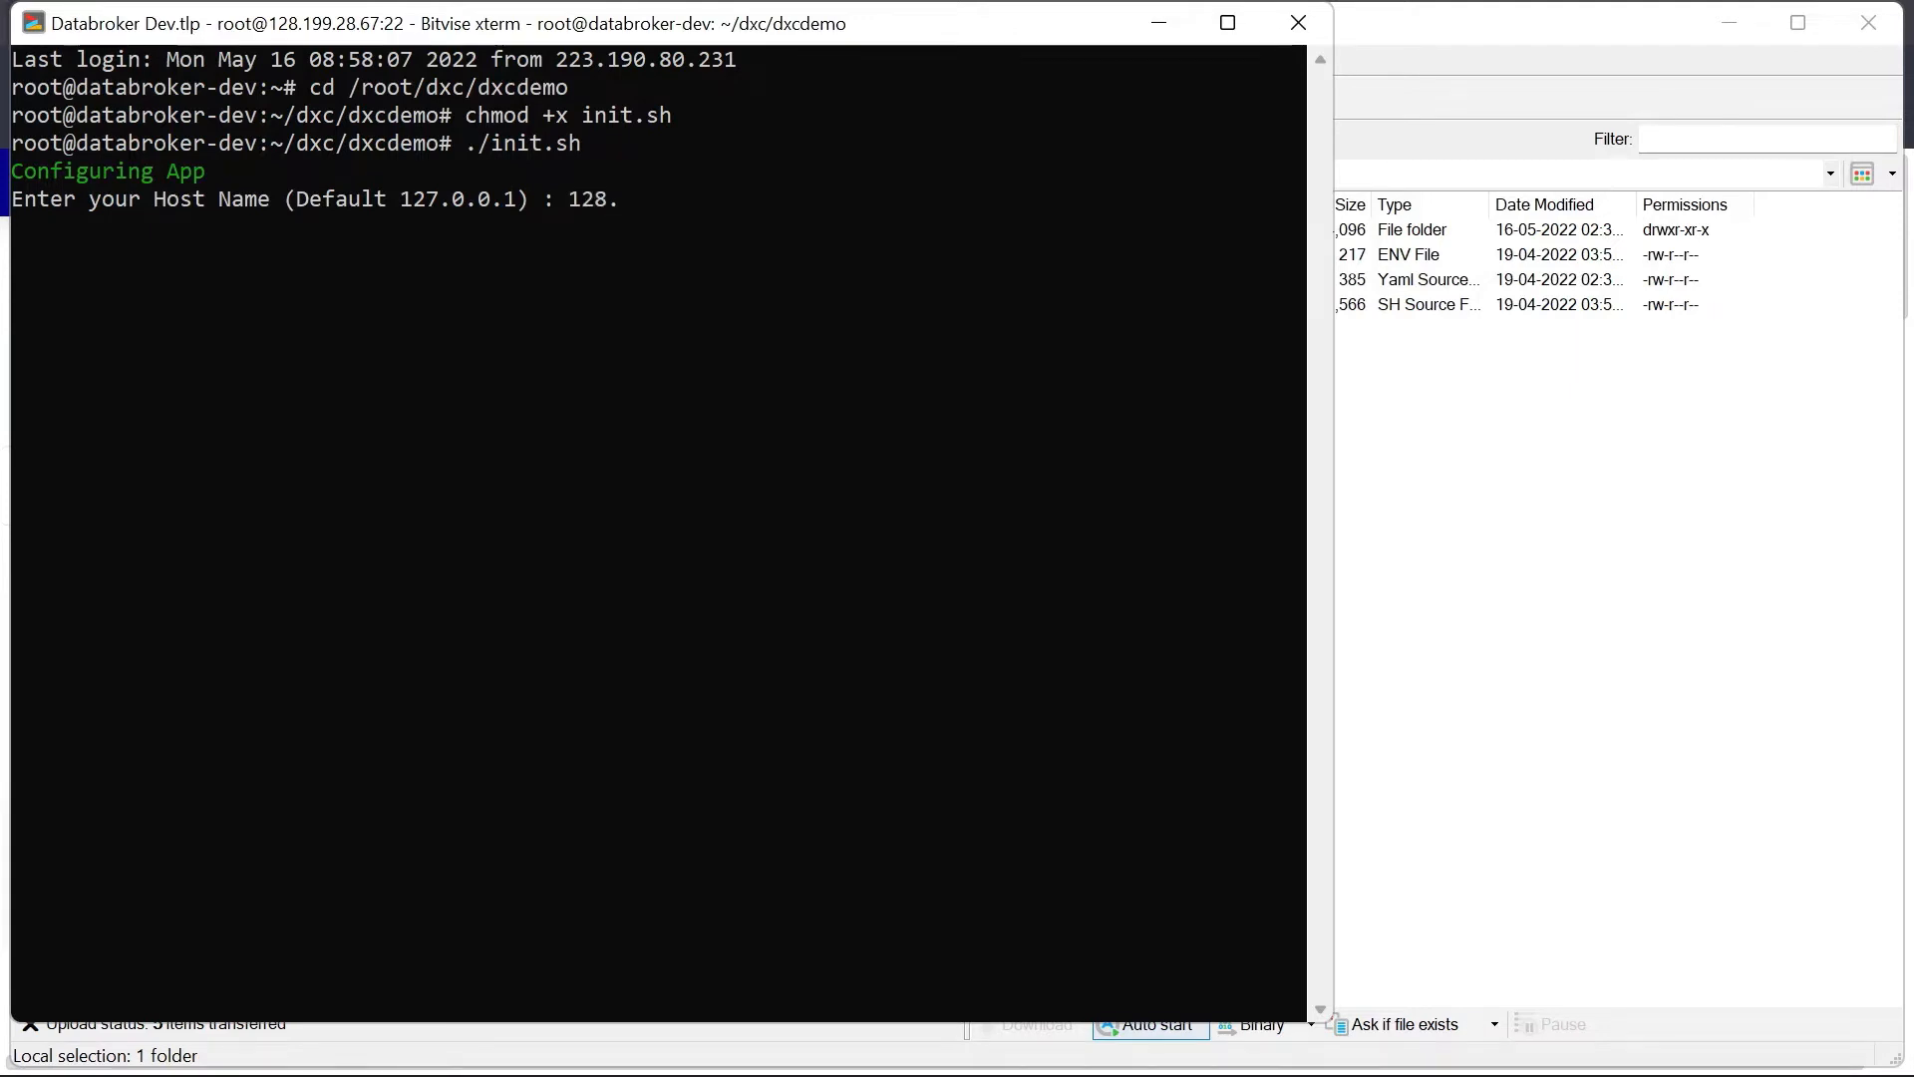
text(199.2)
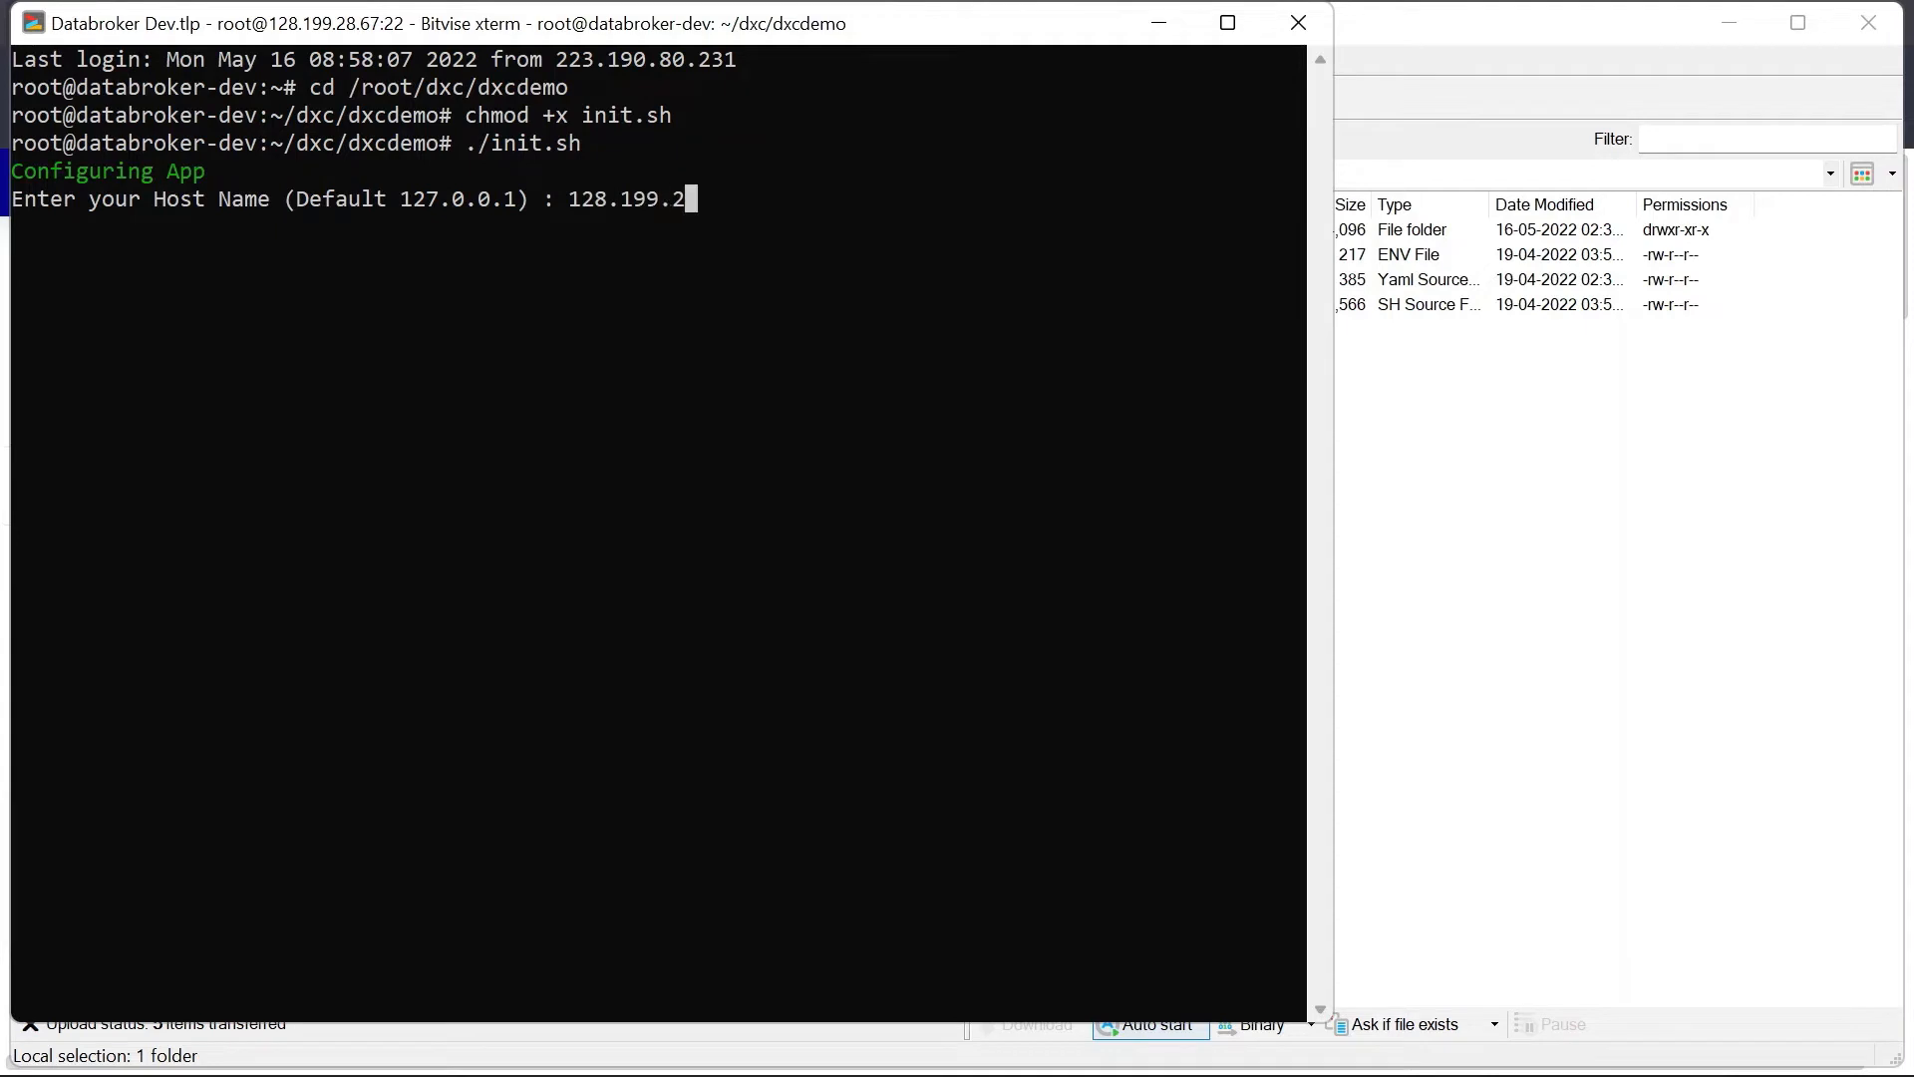
text(8.67)
key(Return)
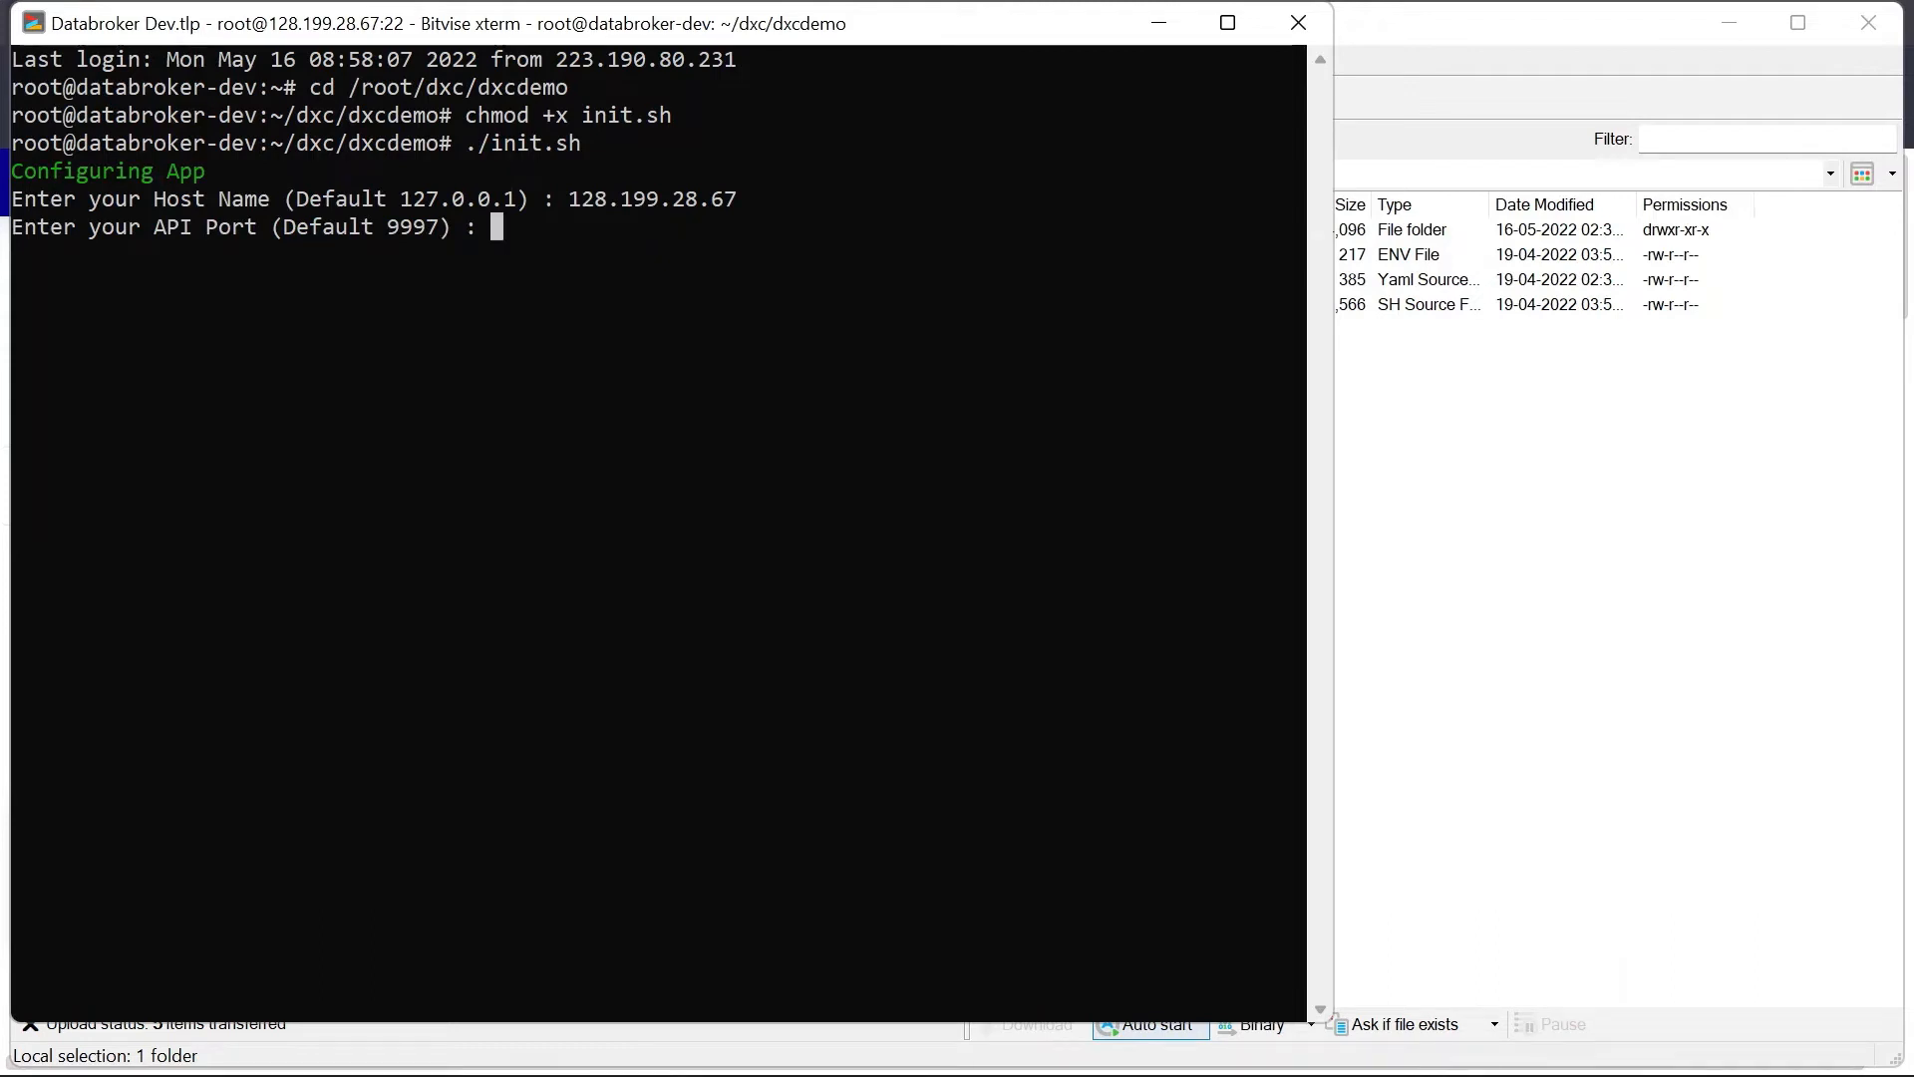
text(1111)
key(Return)
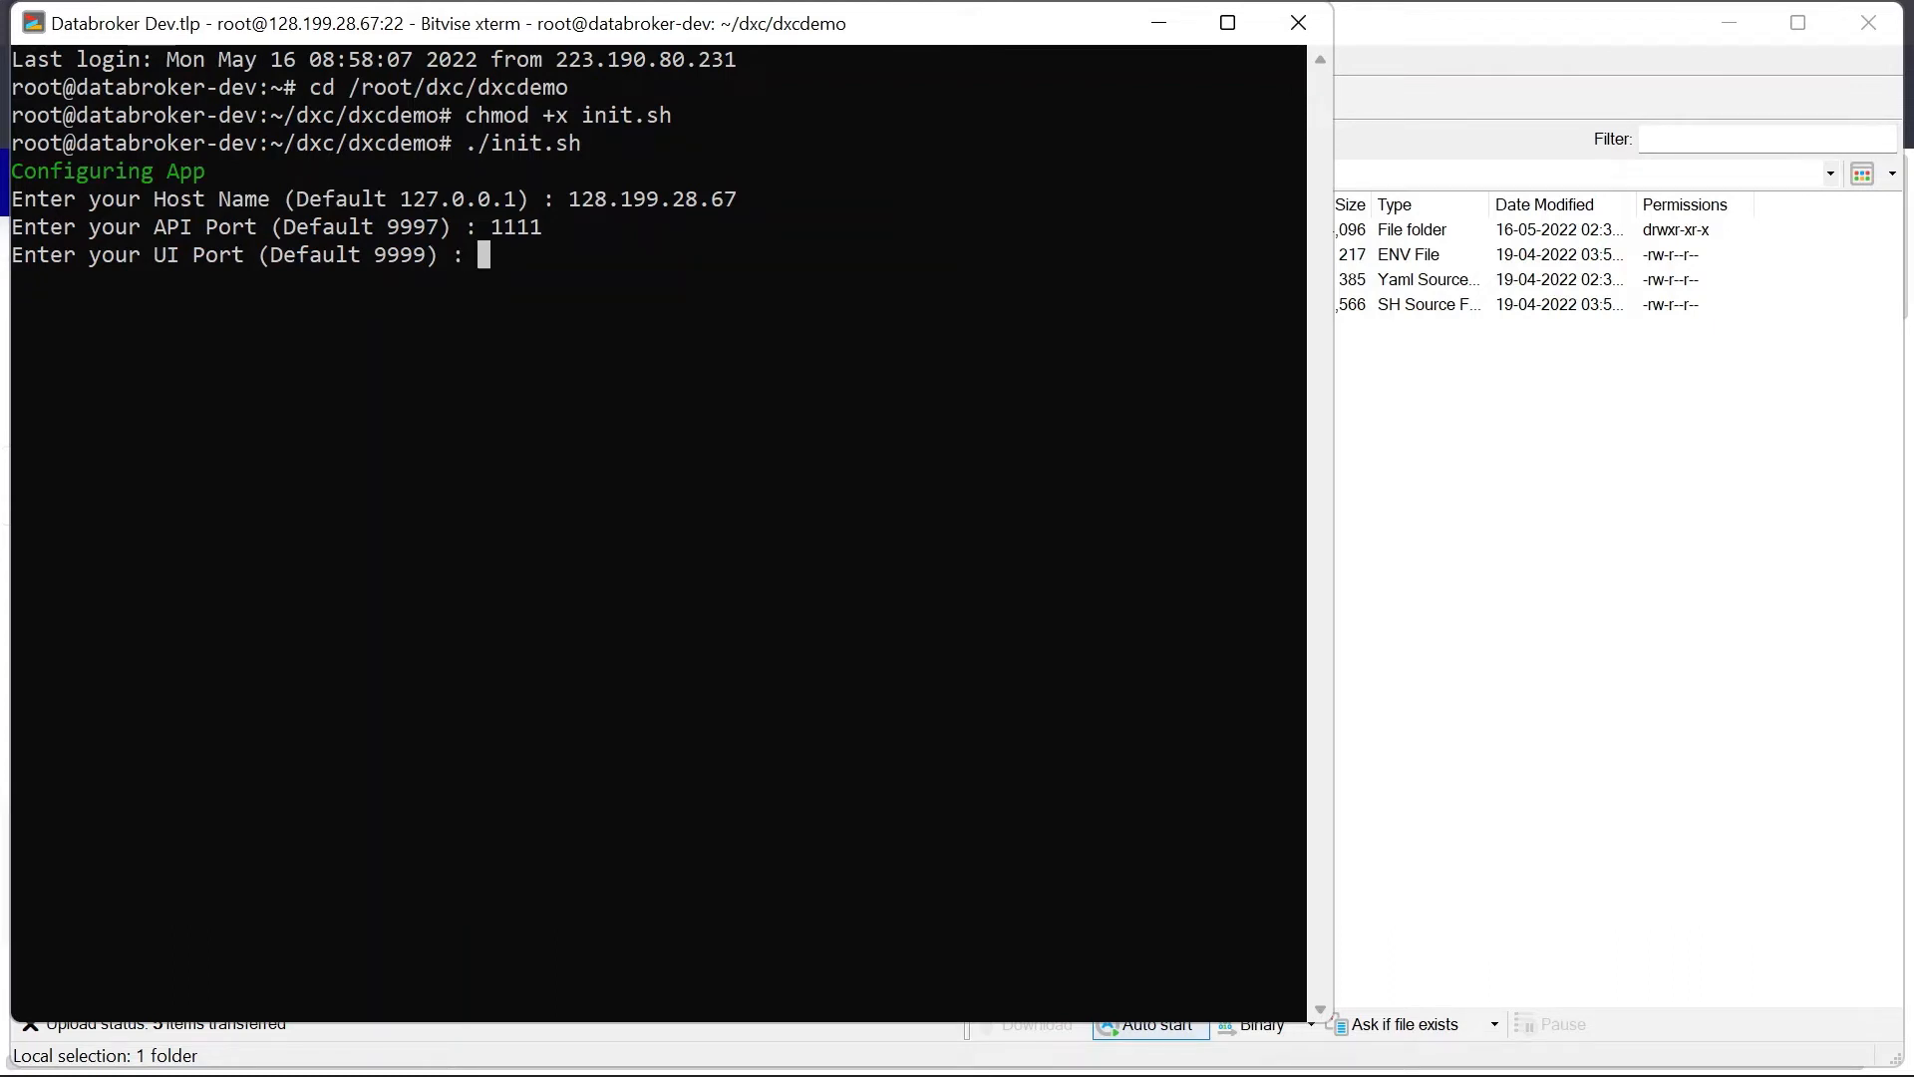
text(2222)
key(Return)
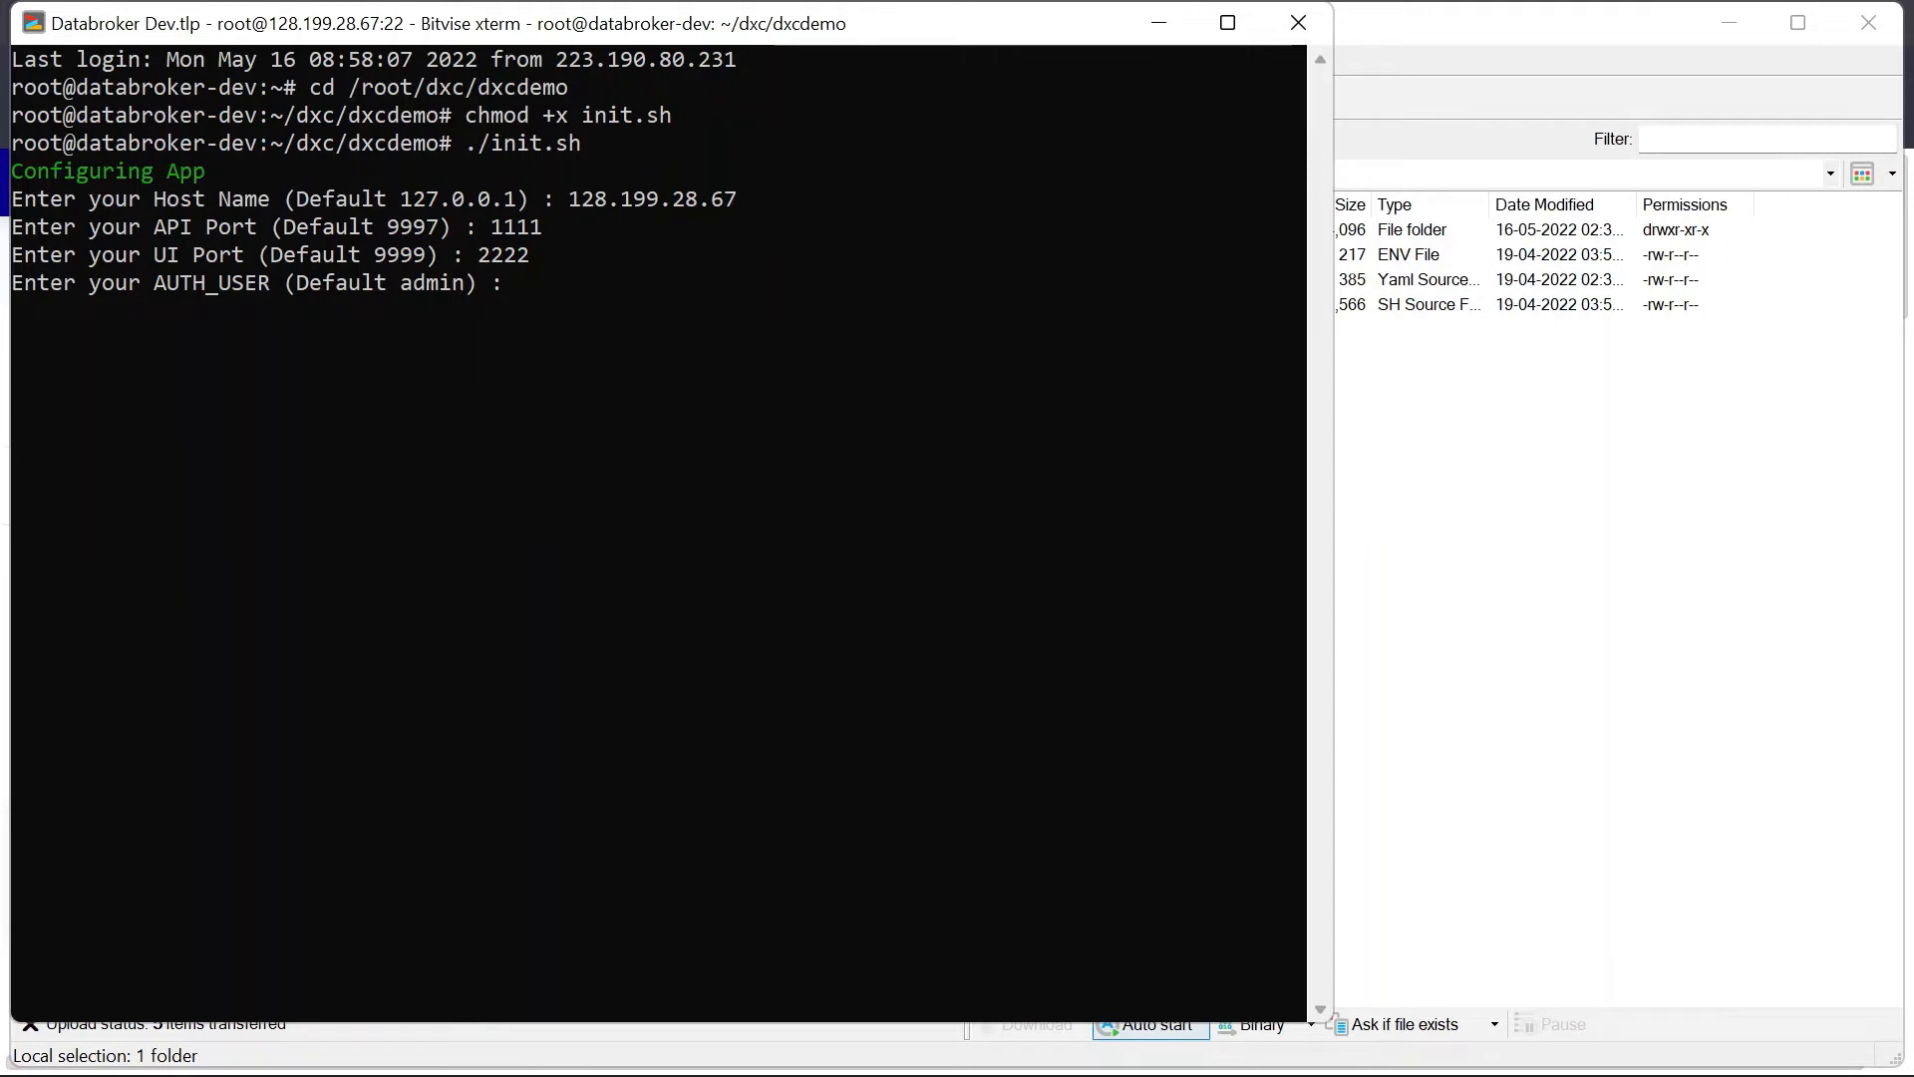
Step: Accept default AUTH_USER, AUTH_PASS, APP_NAME, APP_URL and support e-mail, then select the UI address
key(Return)
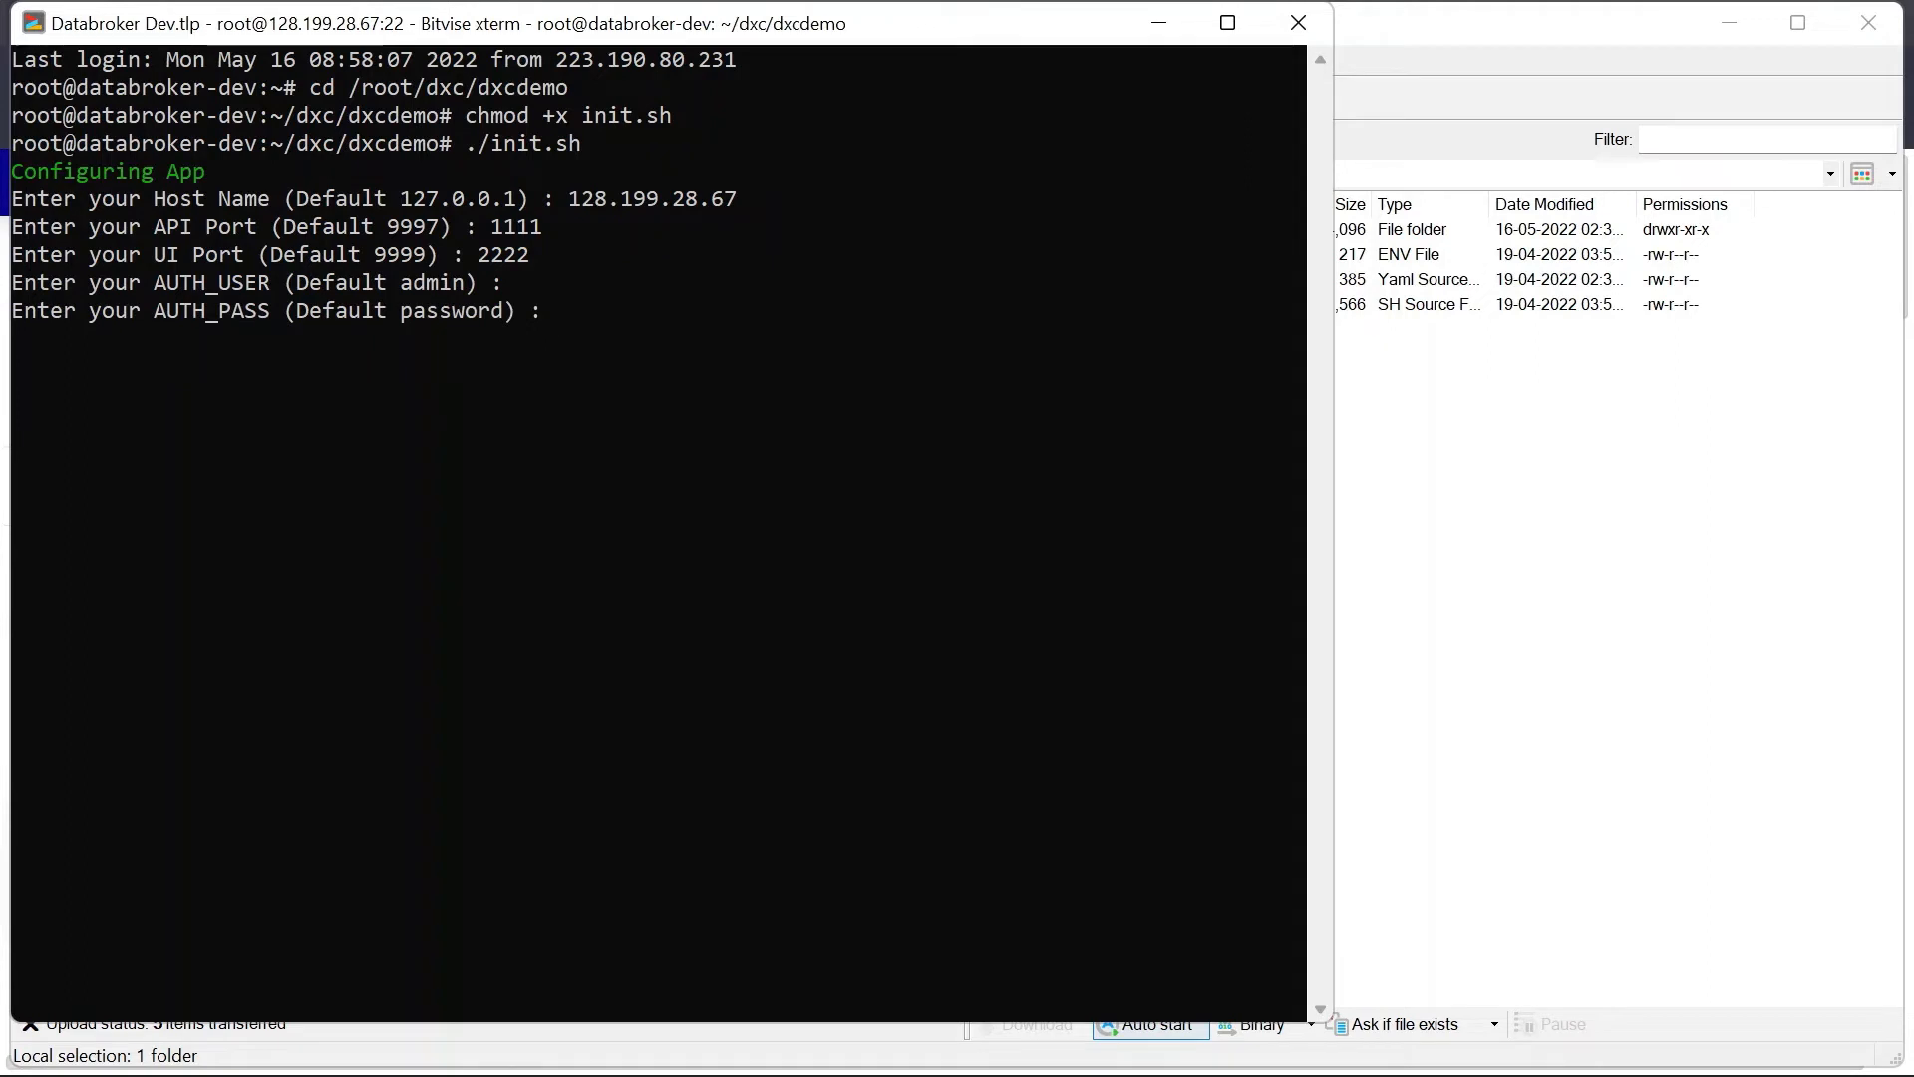
key(Return)
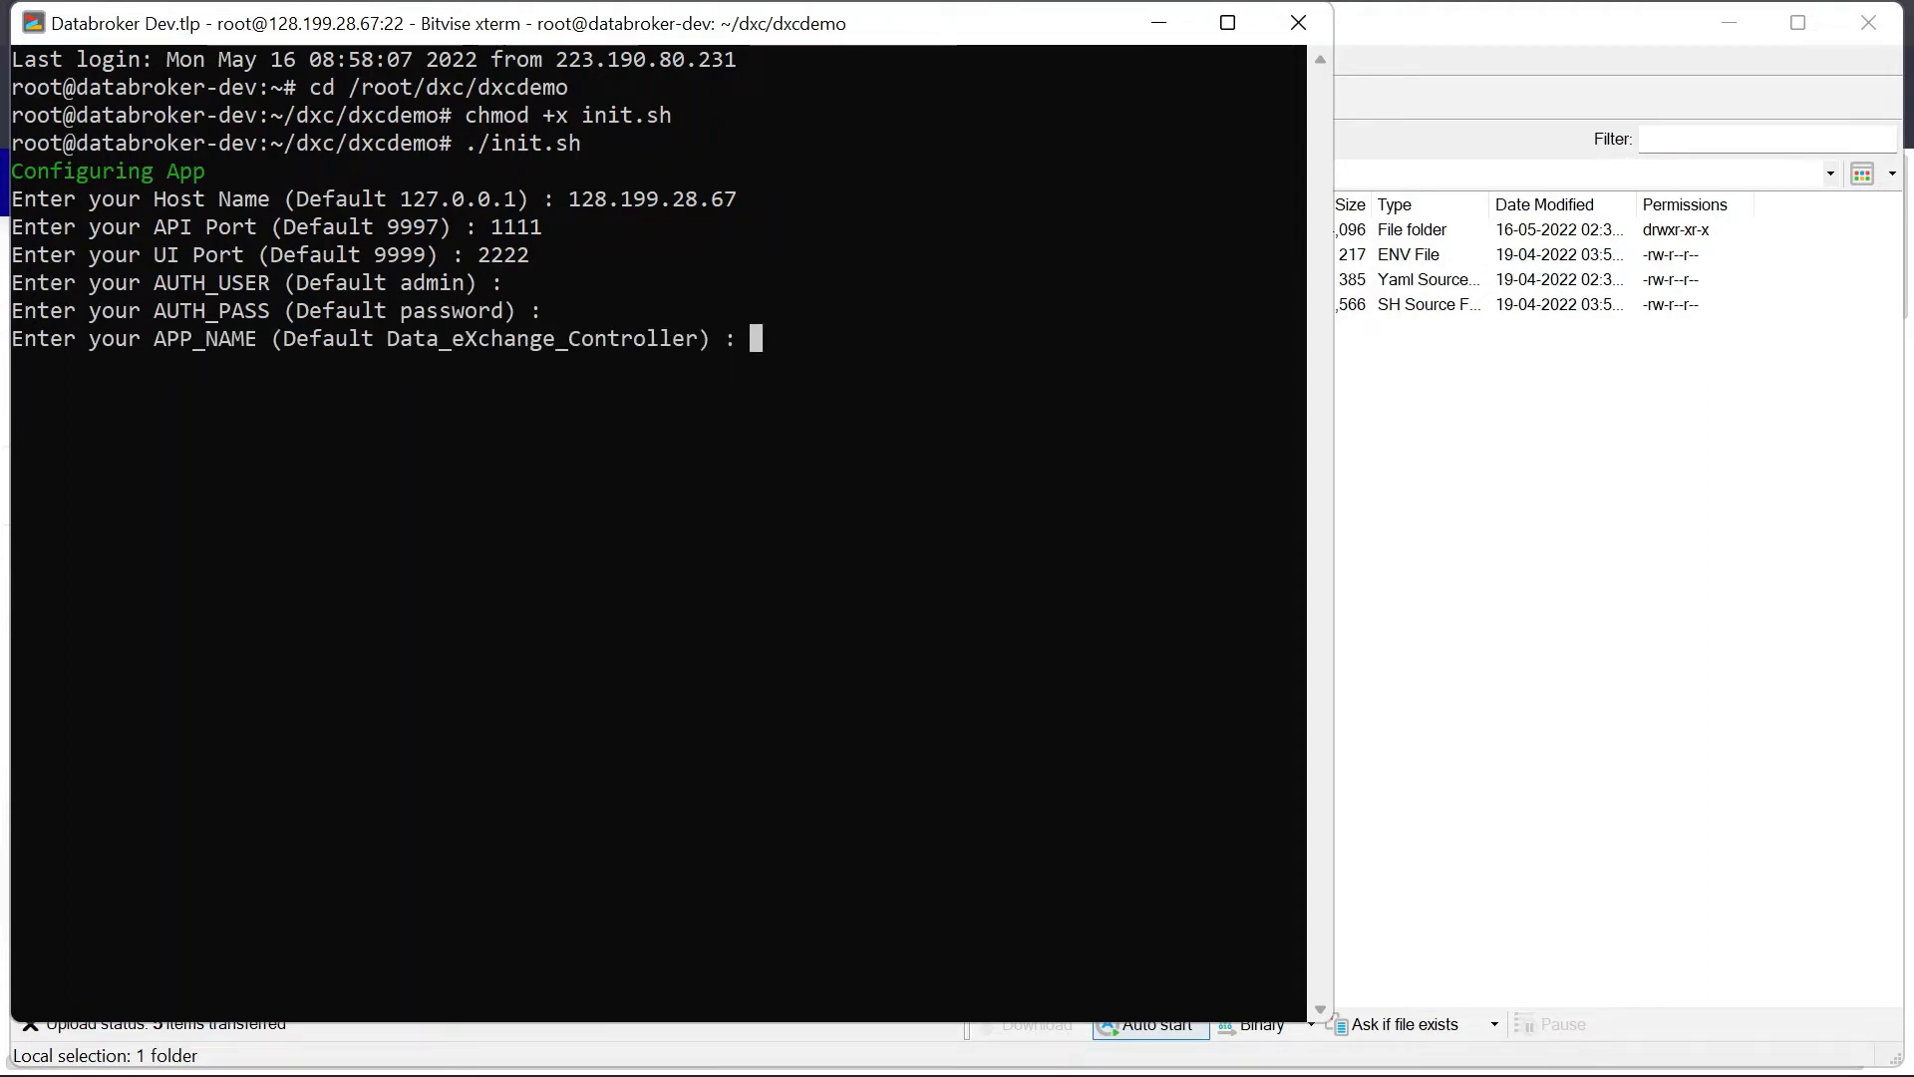
key(Return)
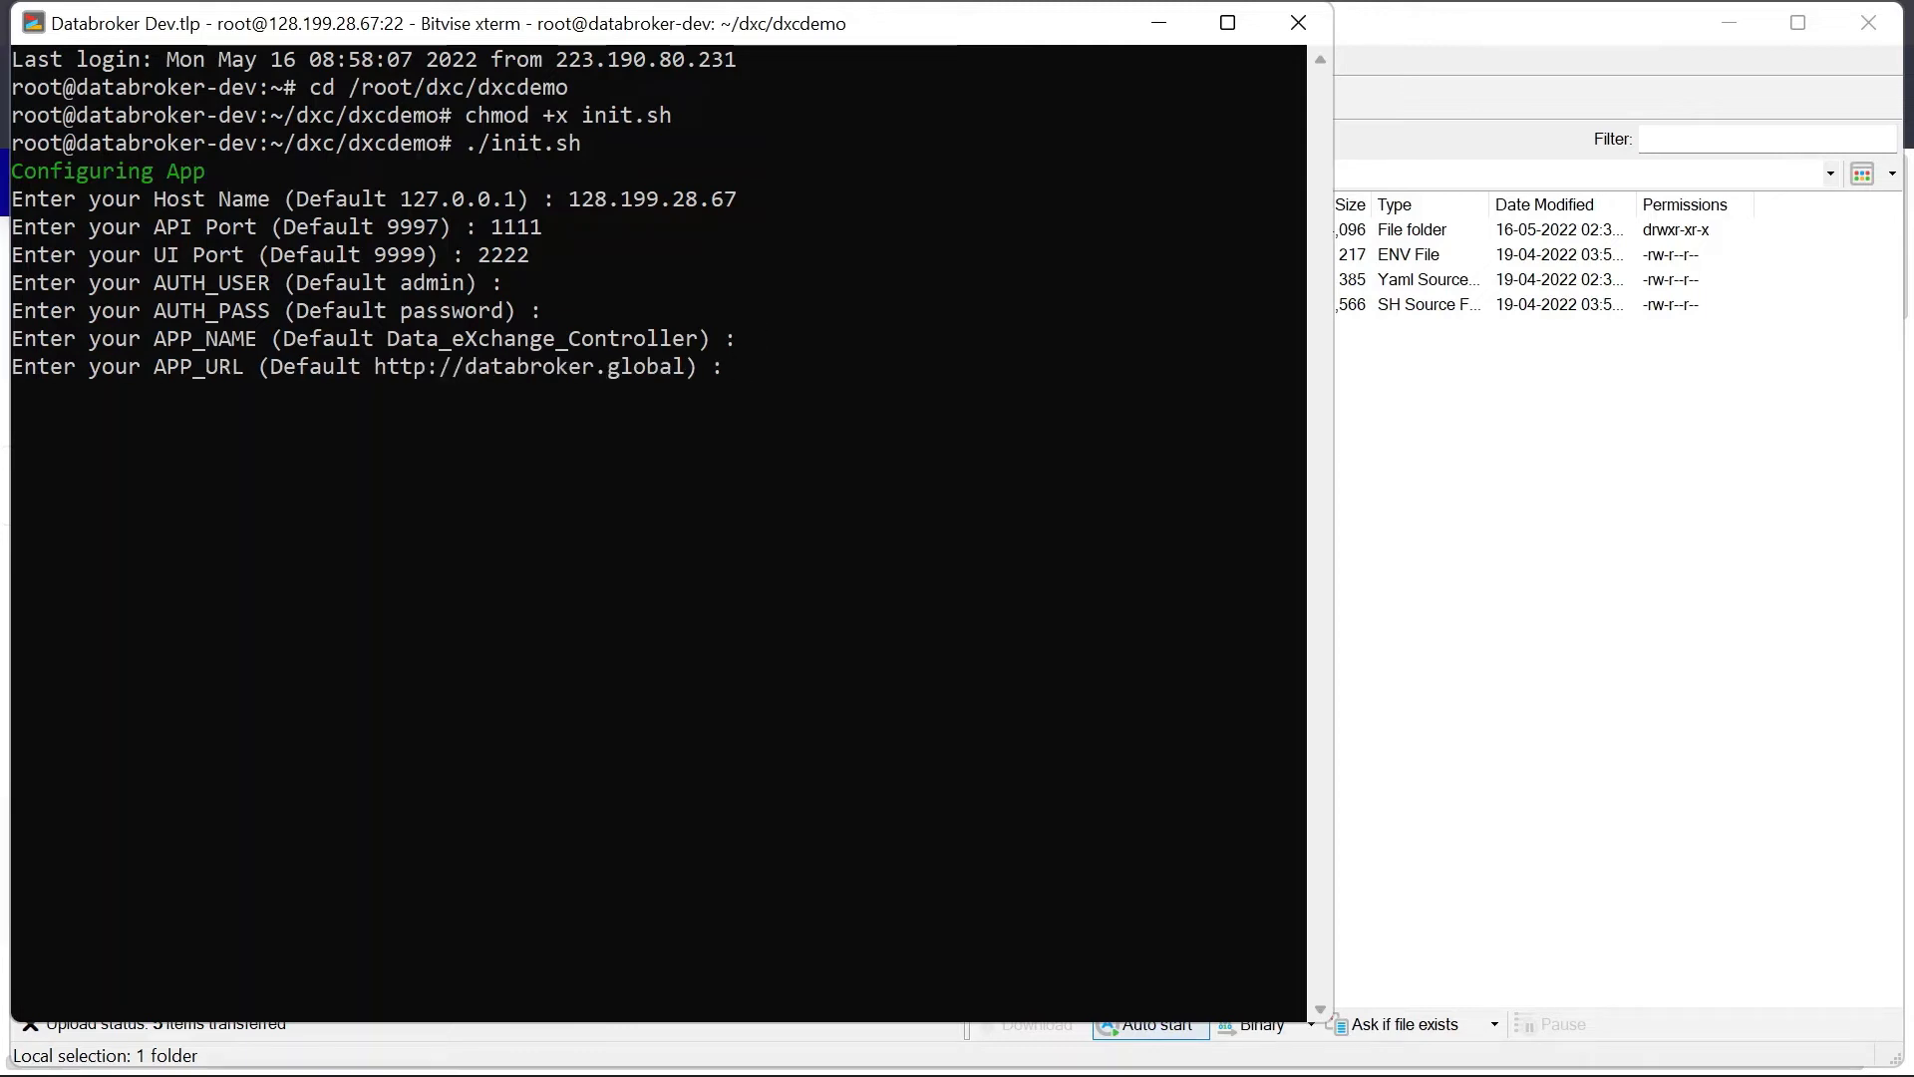
key(Return)
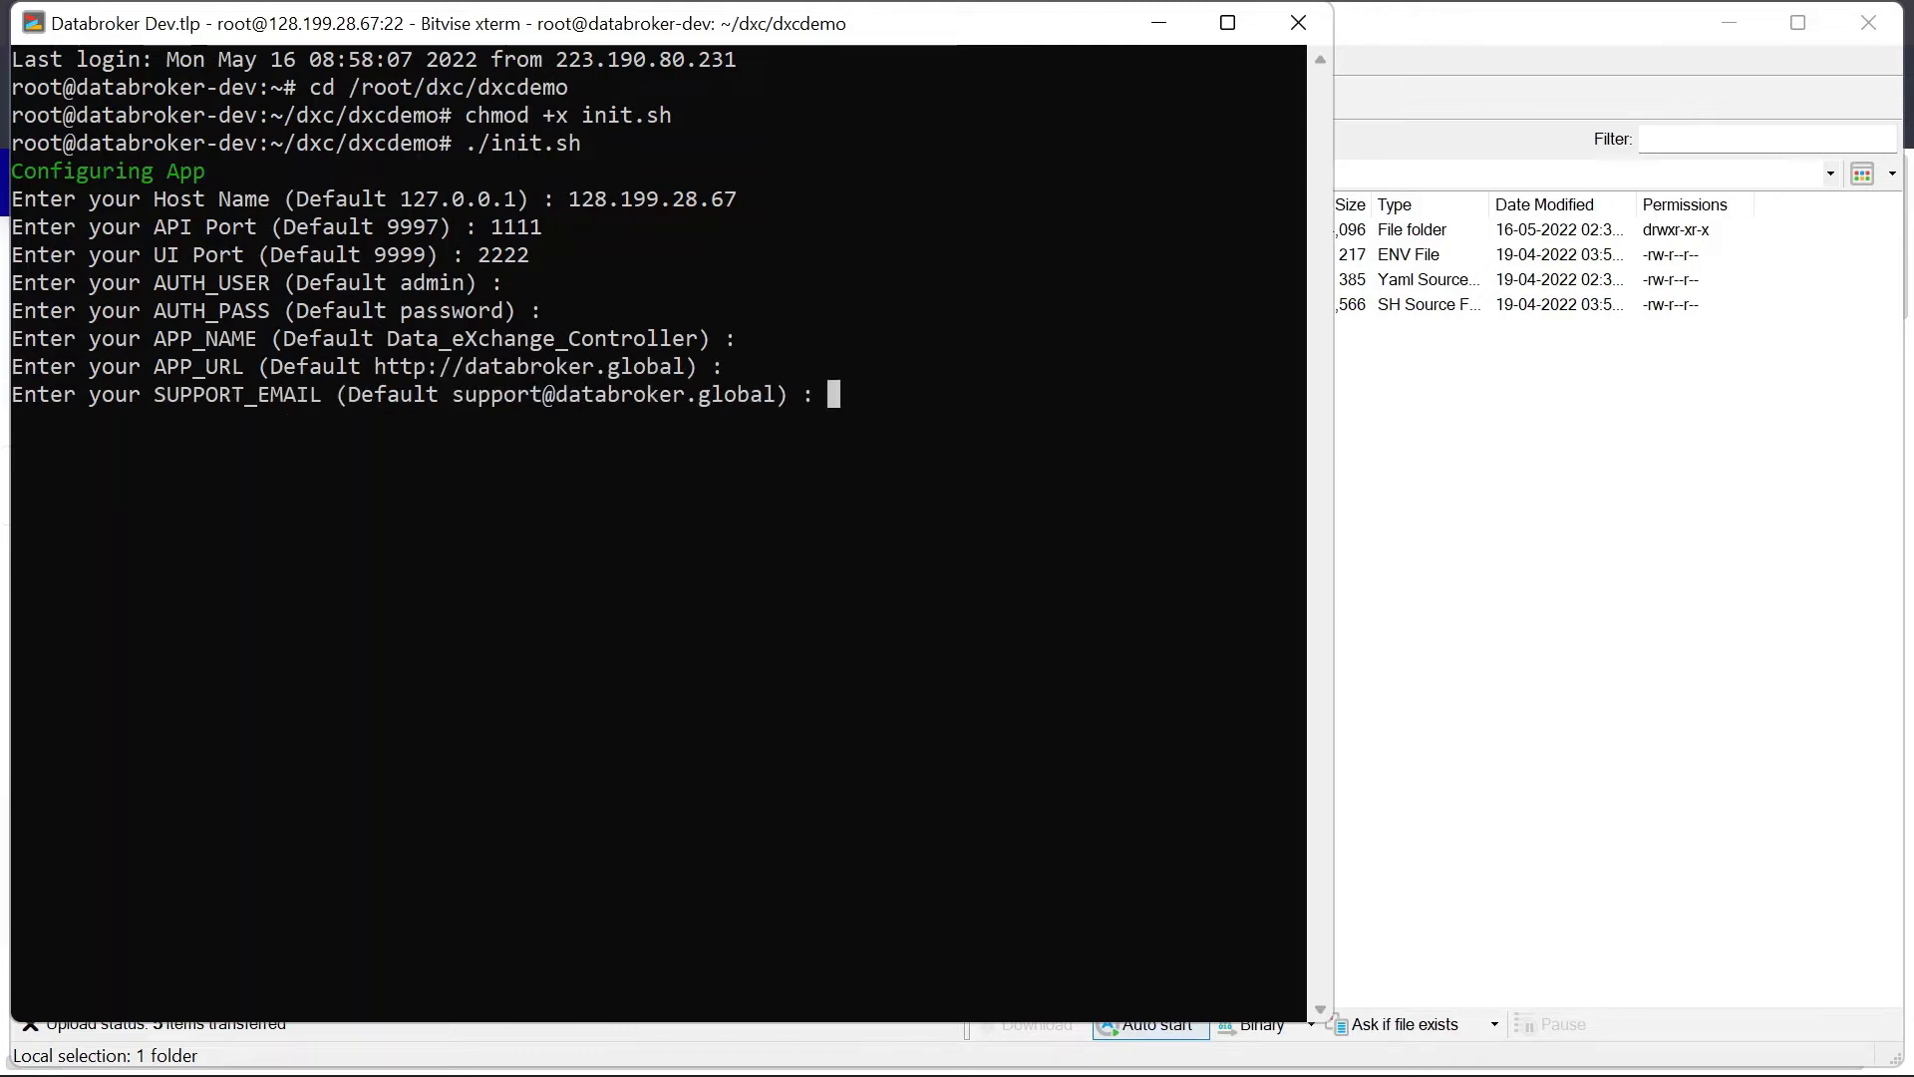
key(Return)
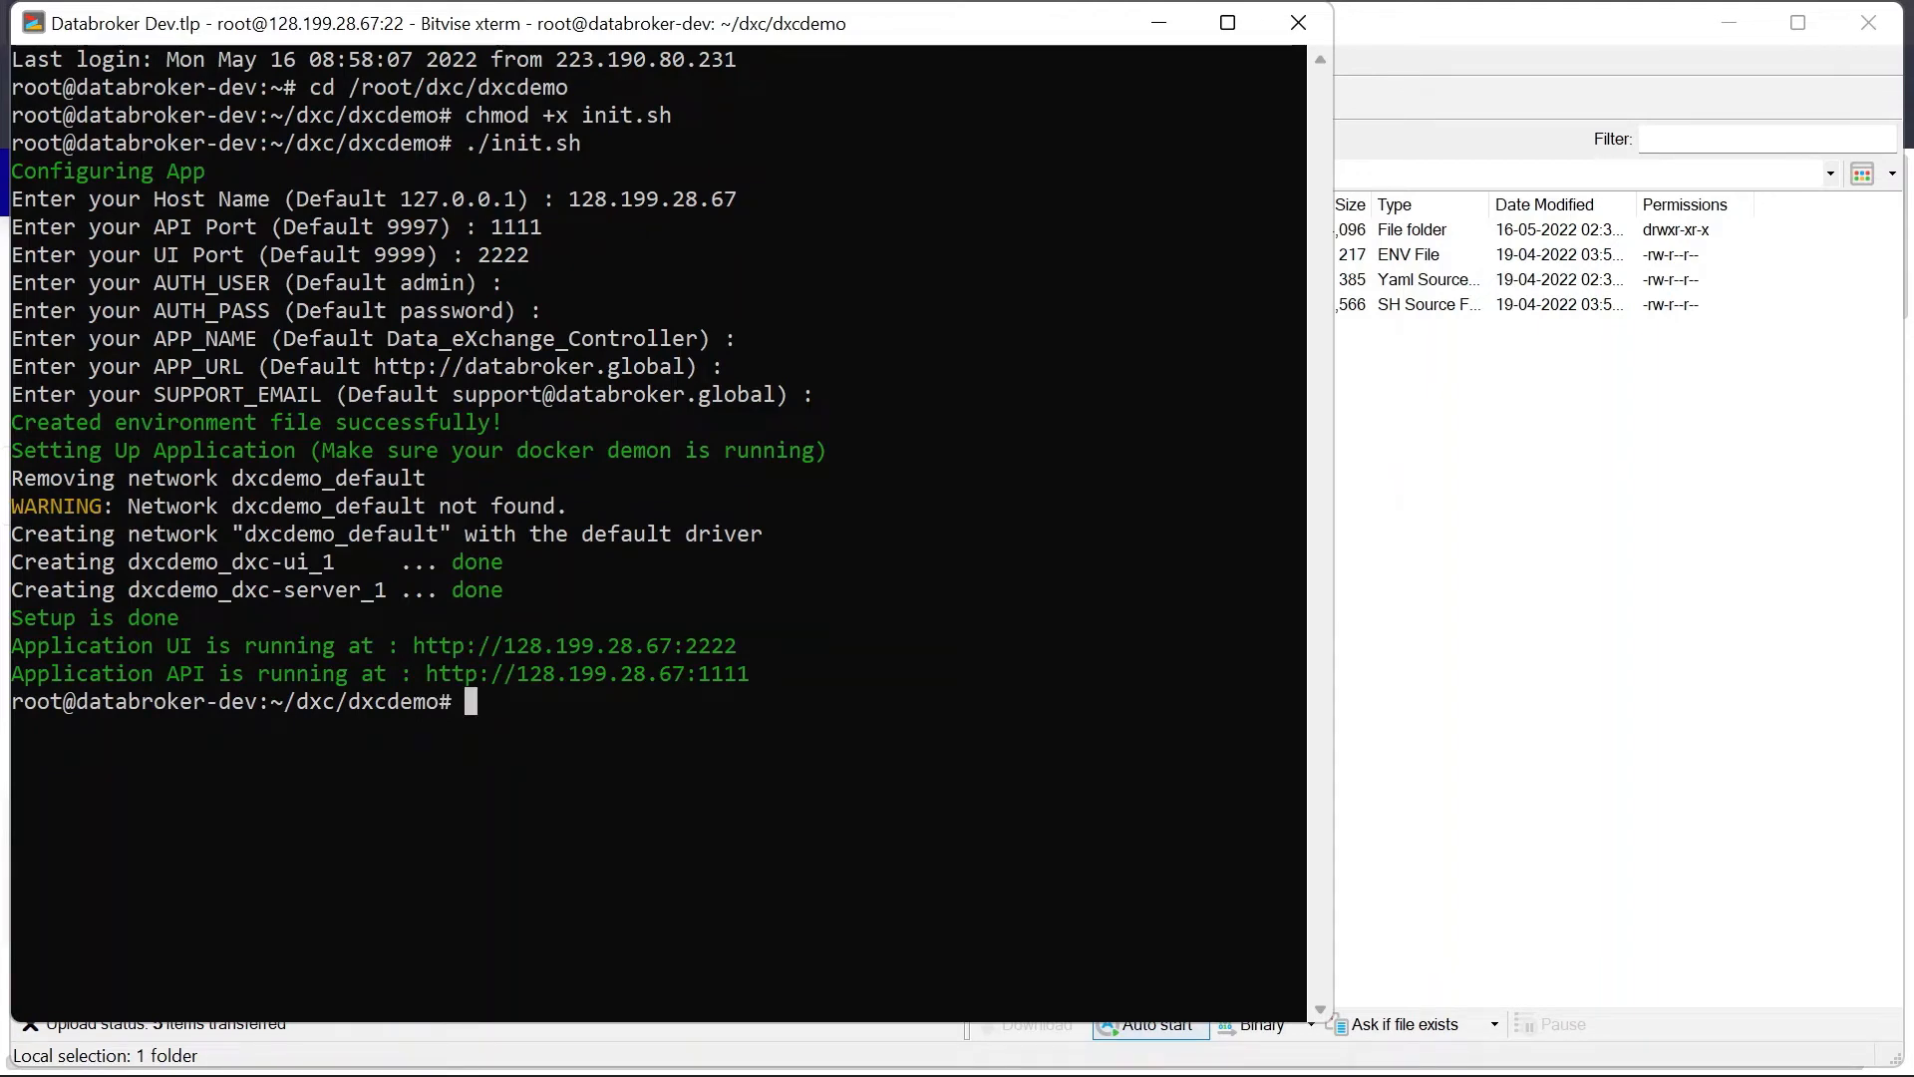
drag(739, 645, 412, 645)
key(ctrl+c)
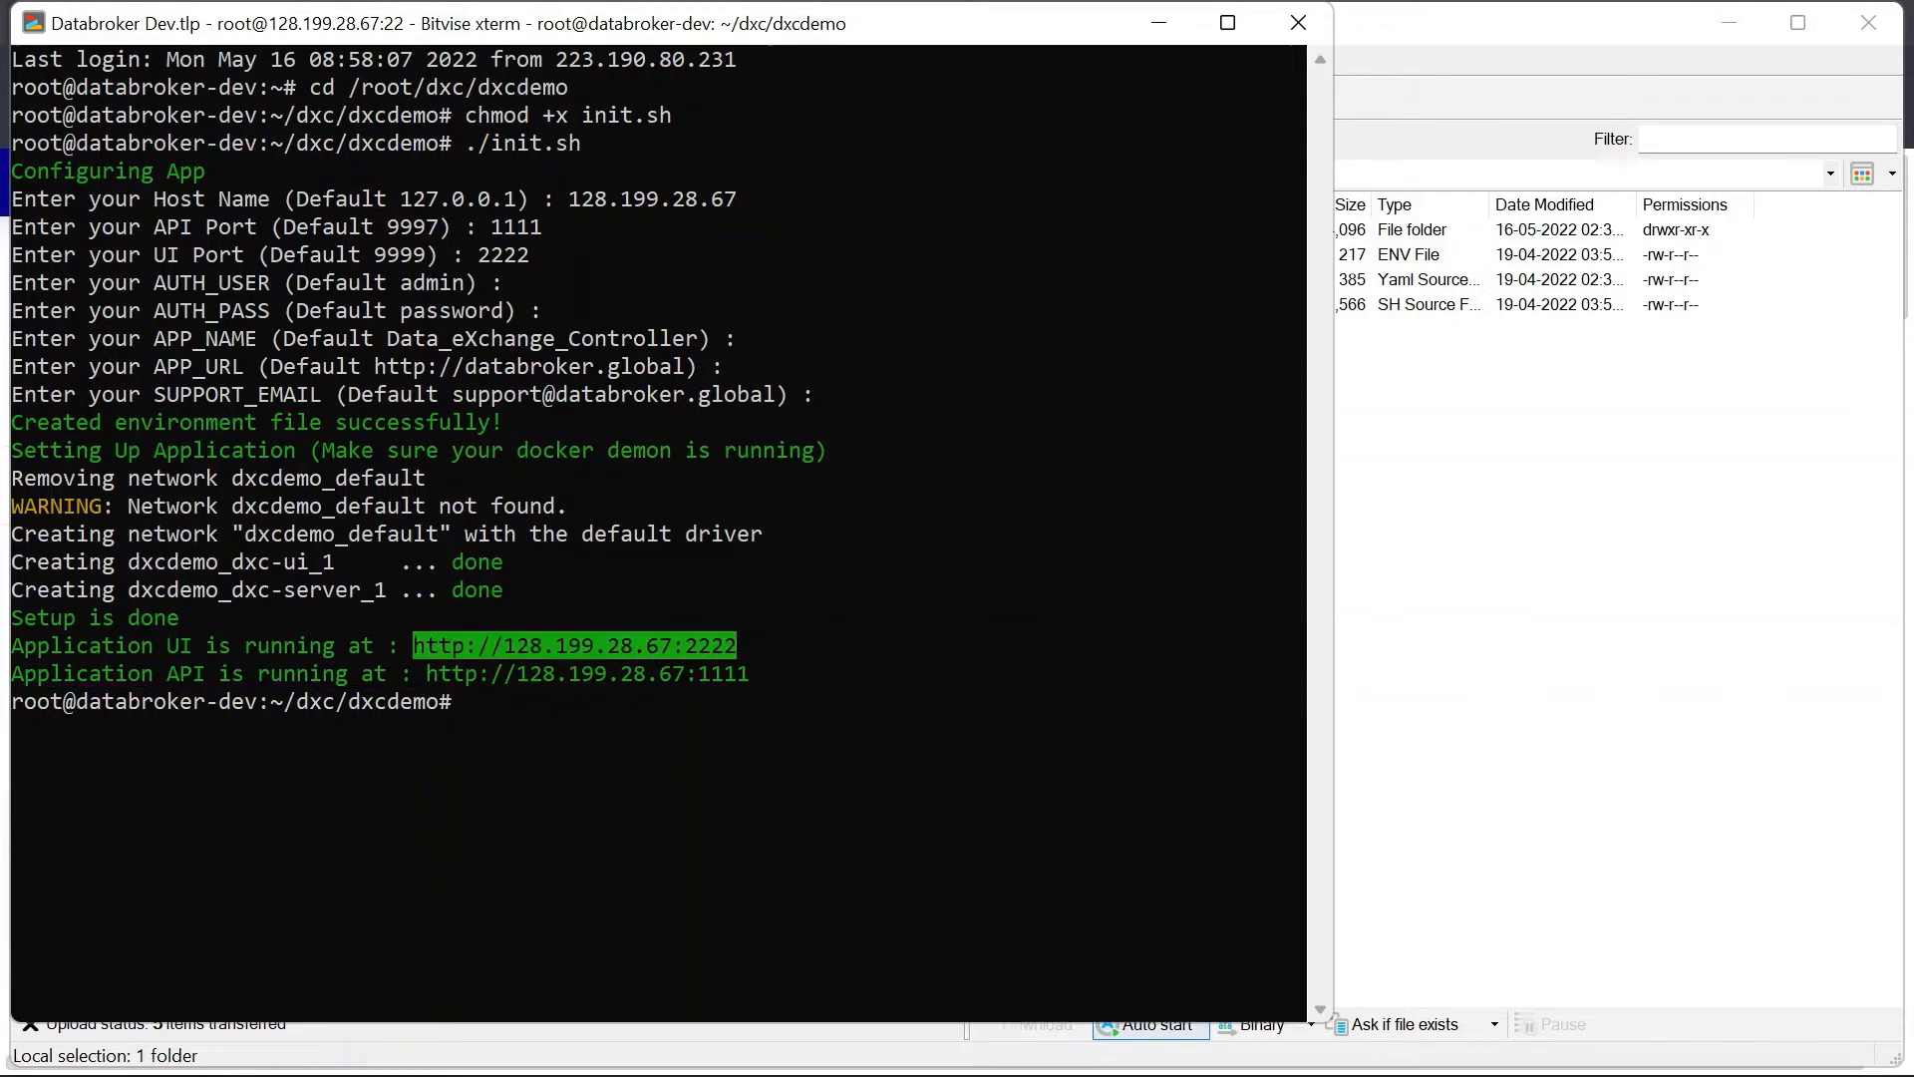
Step: Load the copied DXC UI address in a new browser tab
mouse_move(916, 1063)
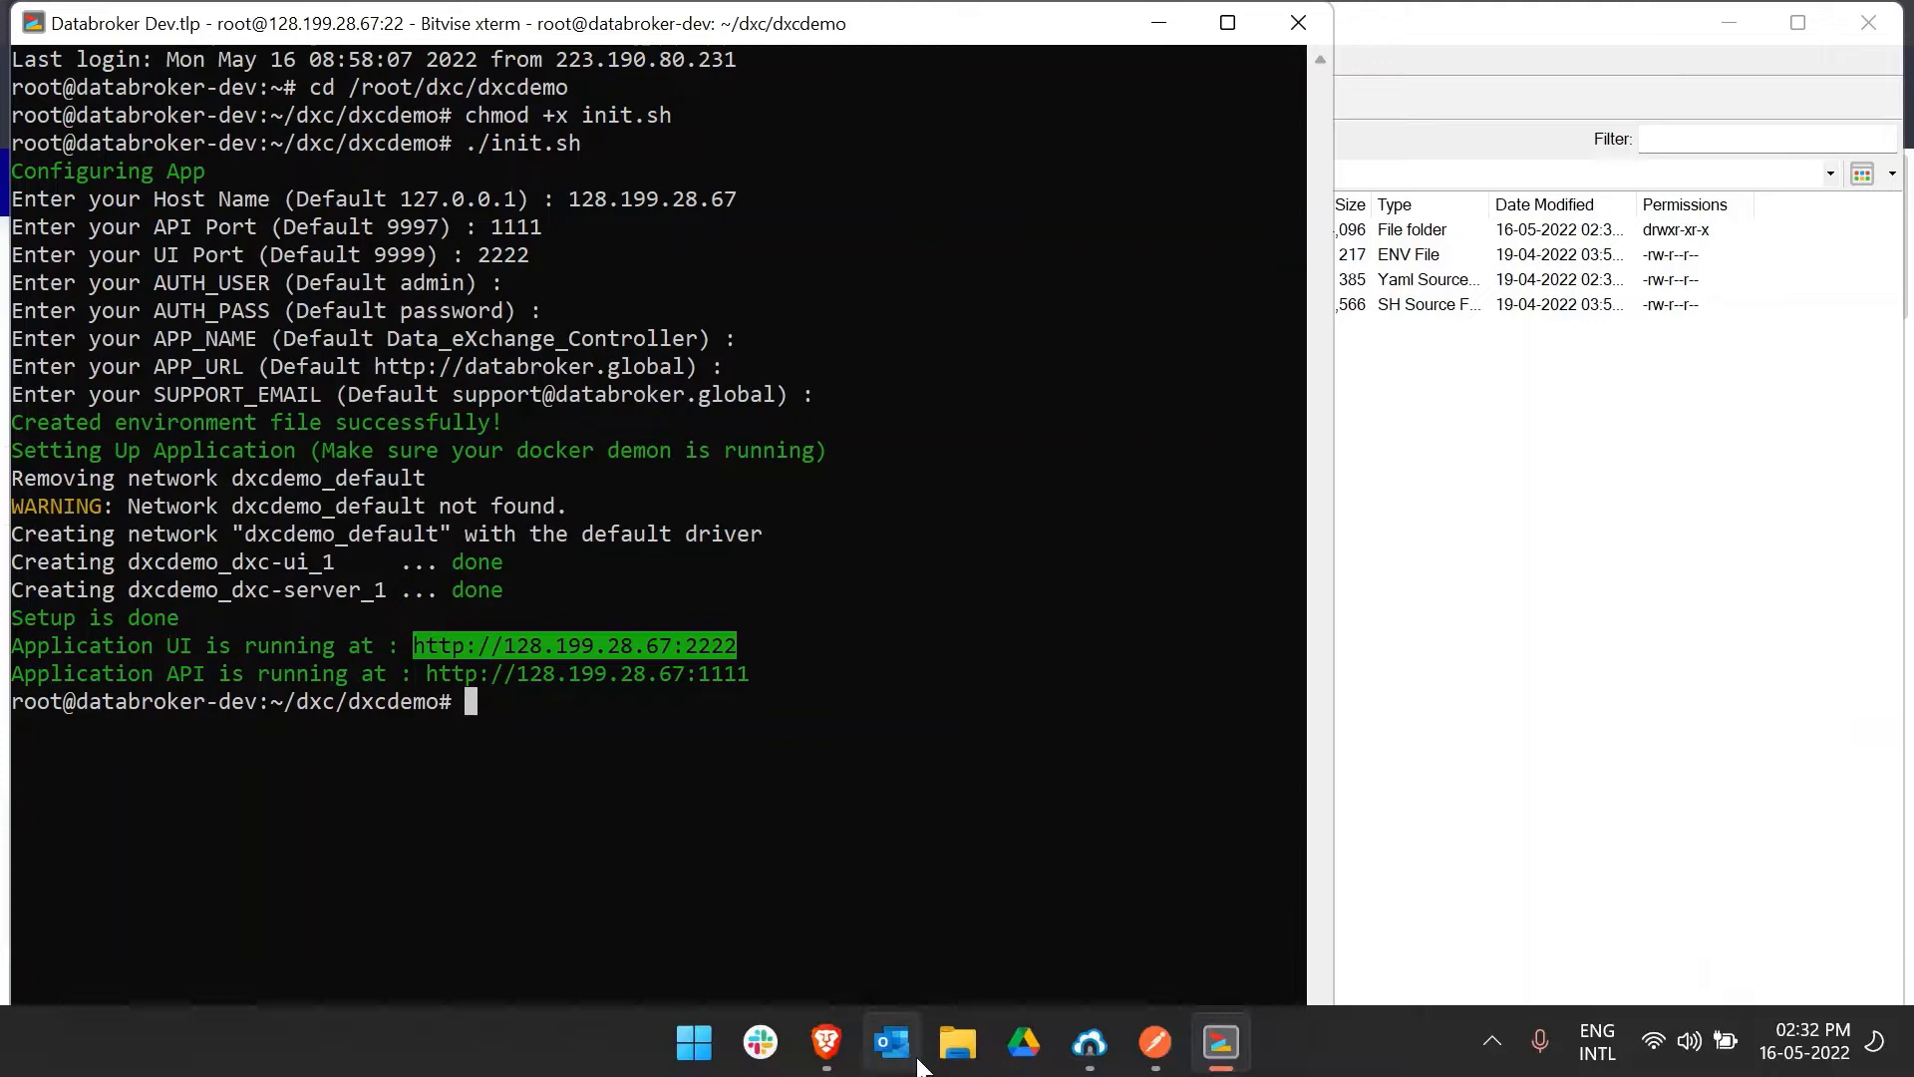
click(837, 1051)
click(394, 22)
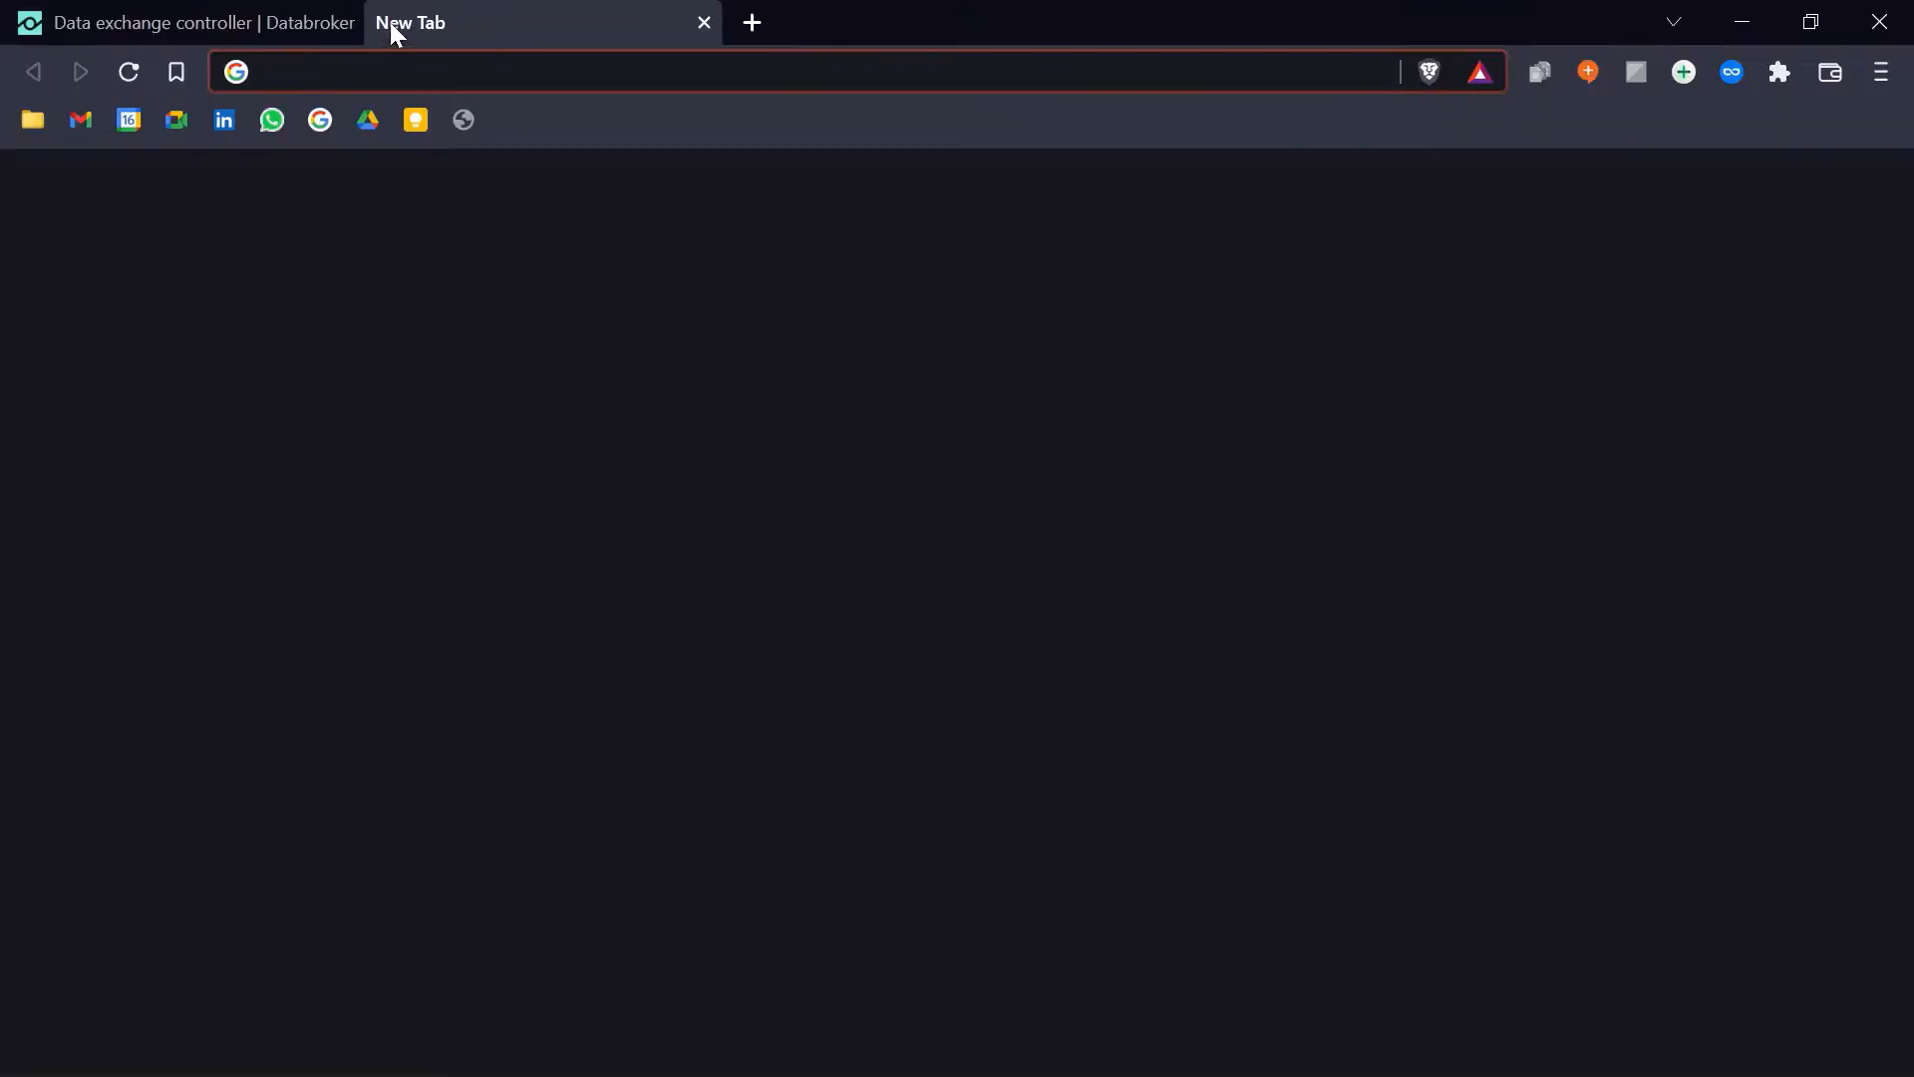
key(ctrl+v)
key(Return)
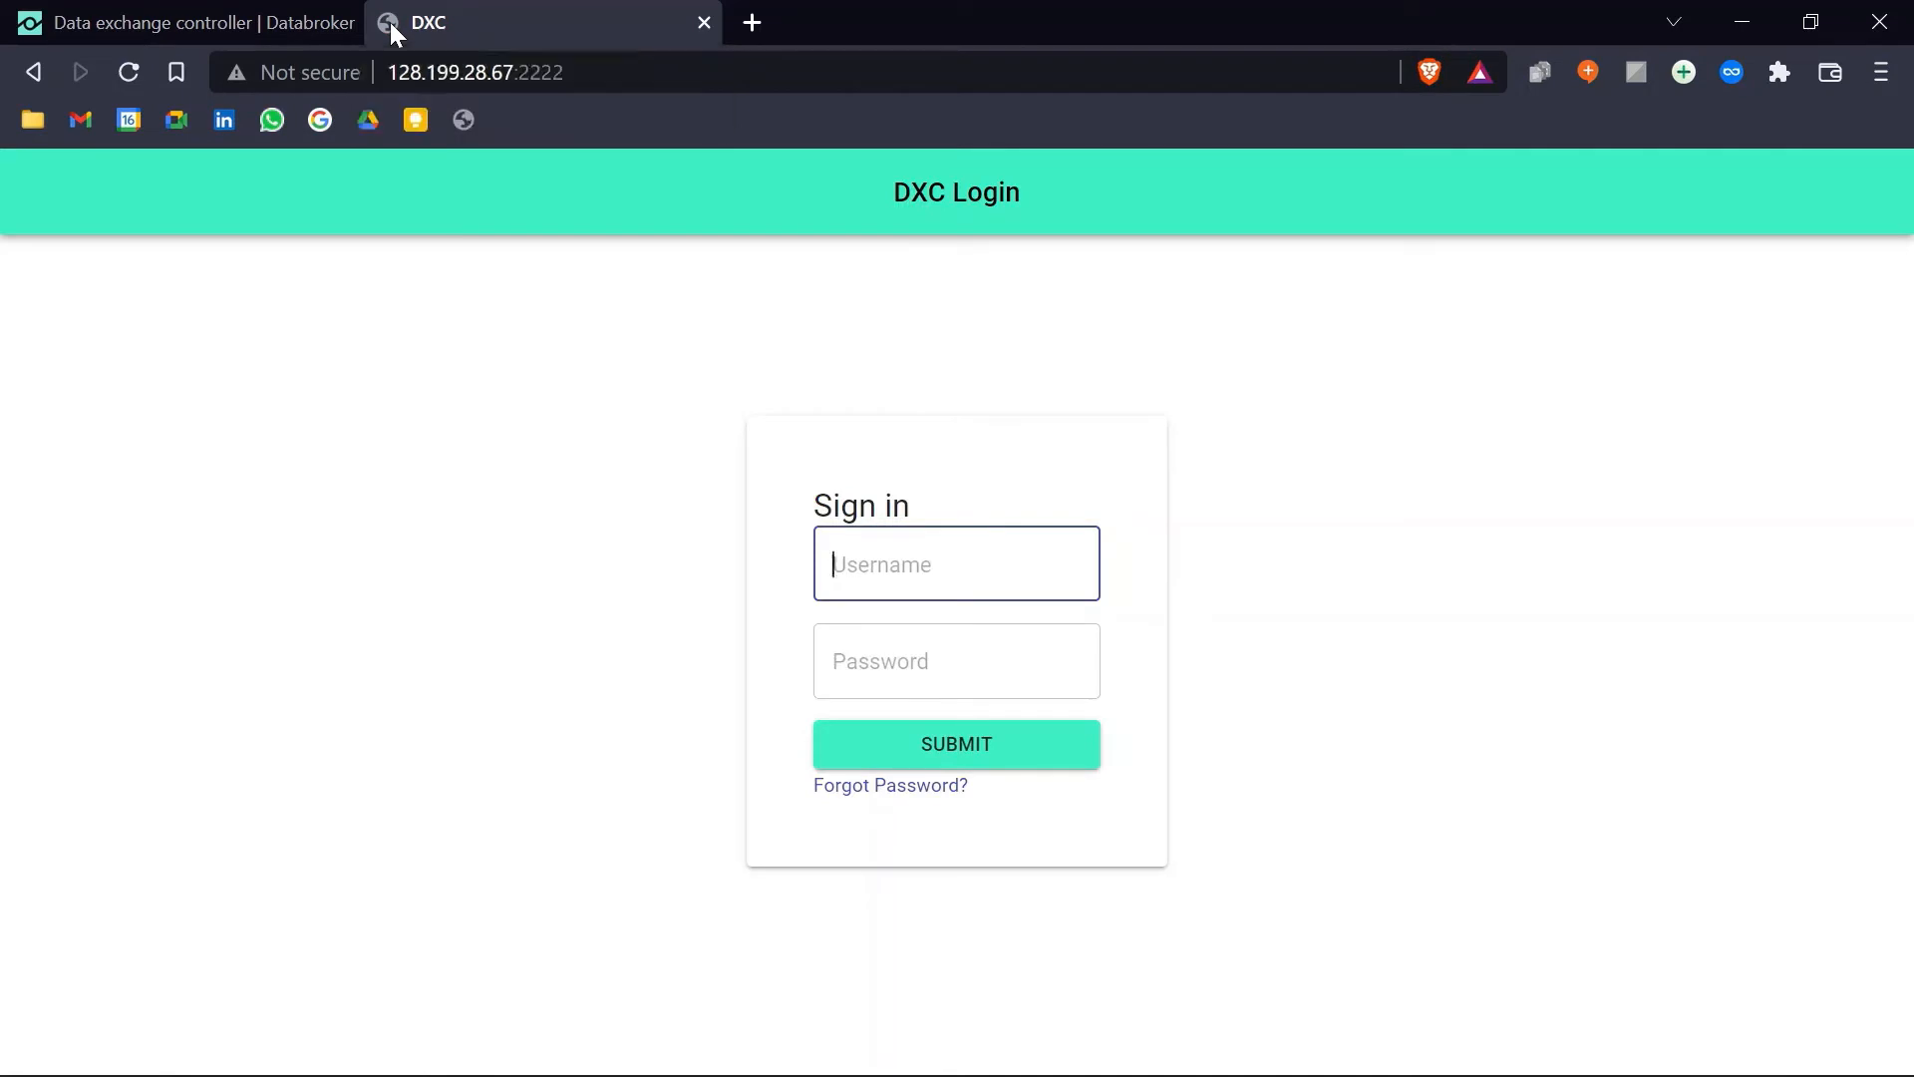
Step: Sign in with the default admin credentials and decline saving the password
text(admin)
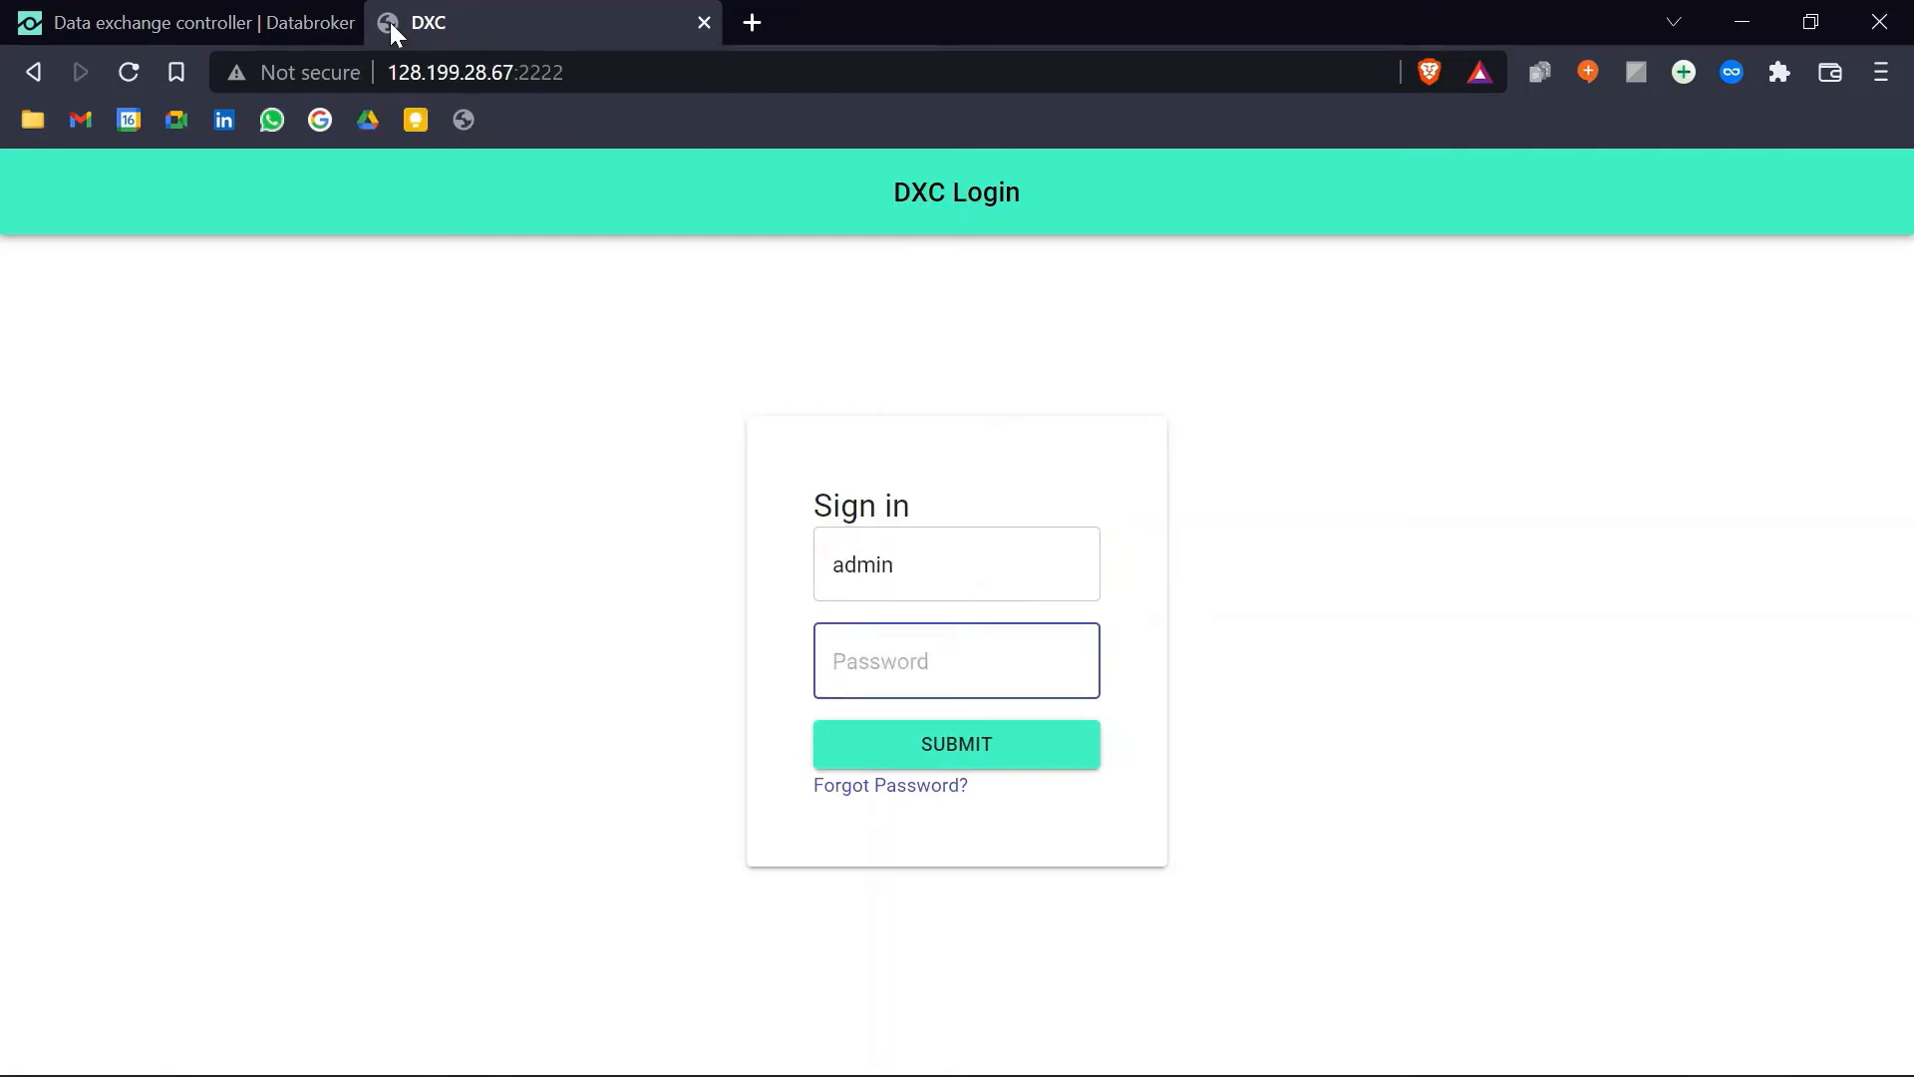
text(admin123)
key(Return)
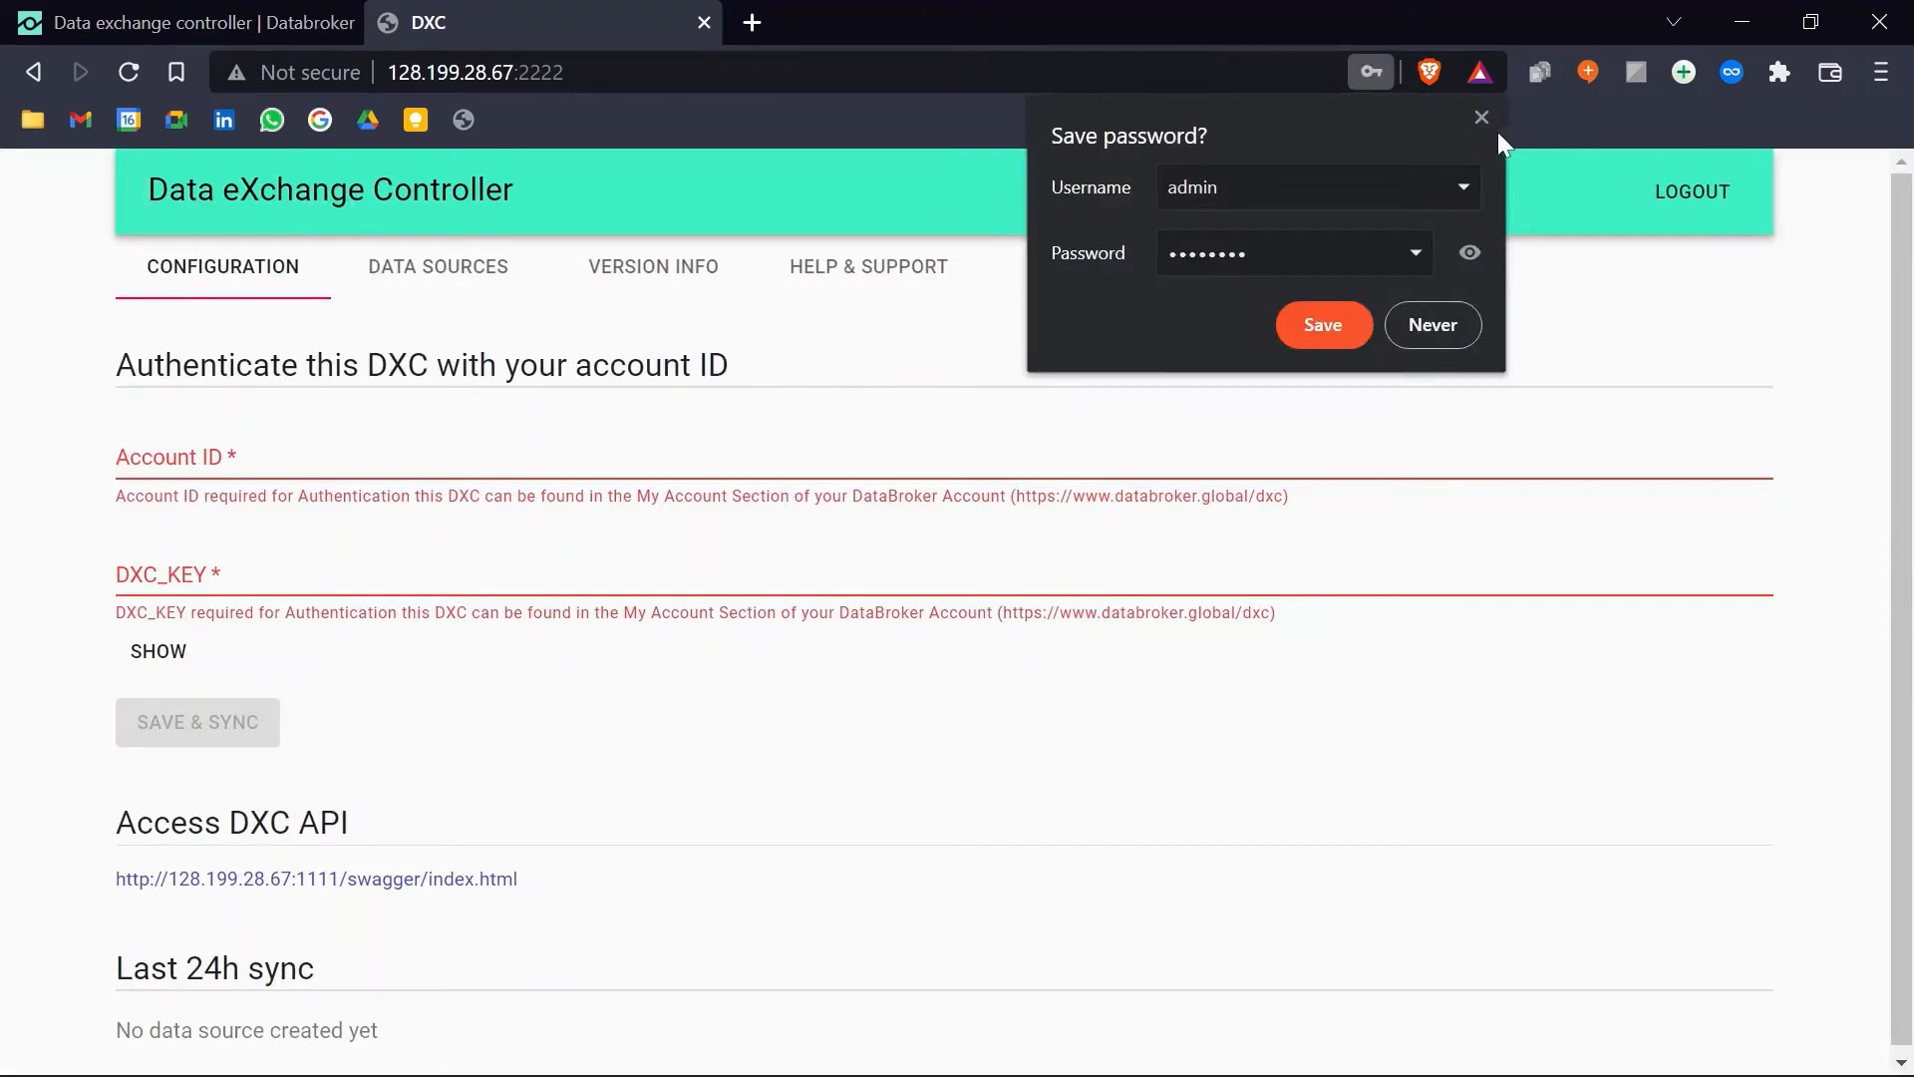
click(1481, 118)
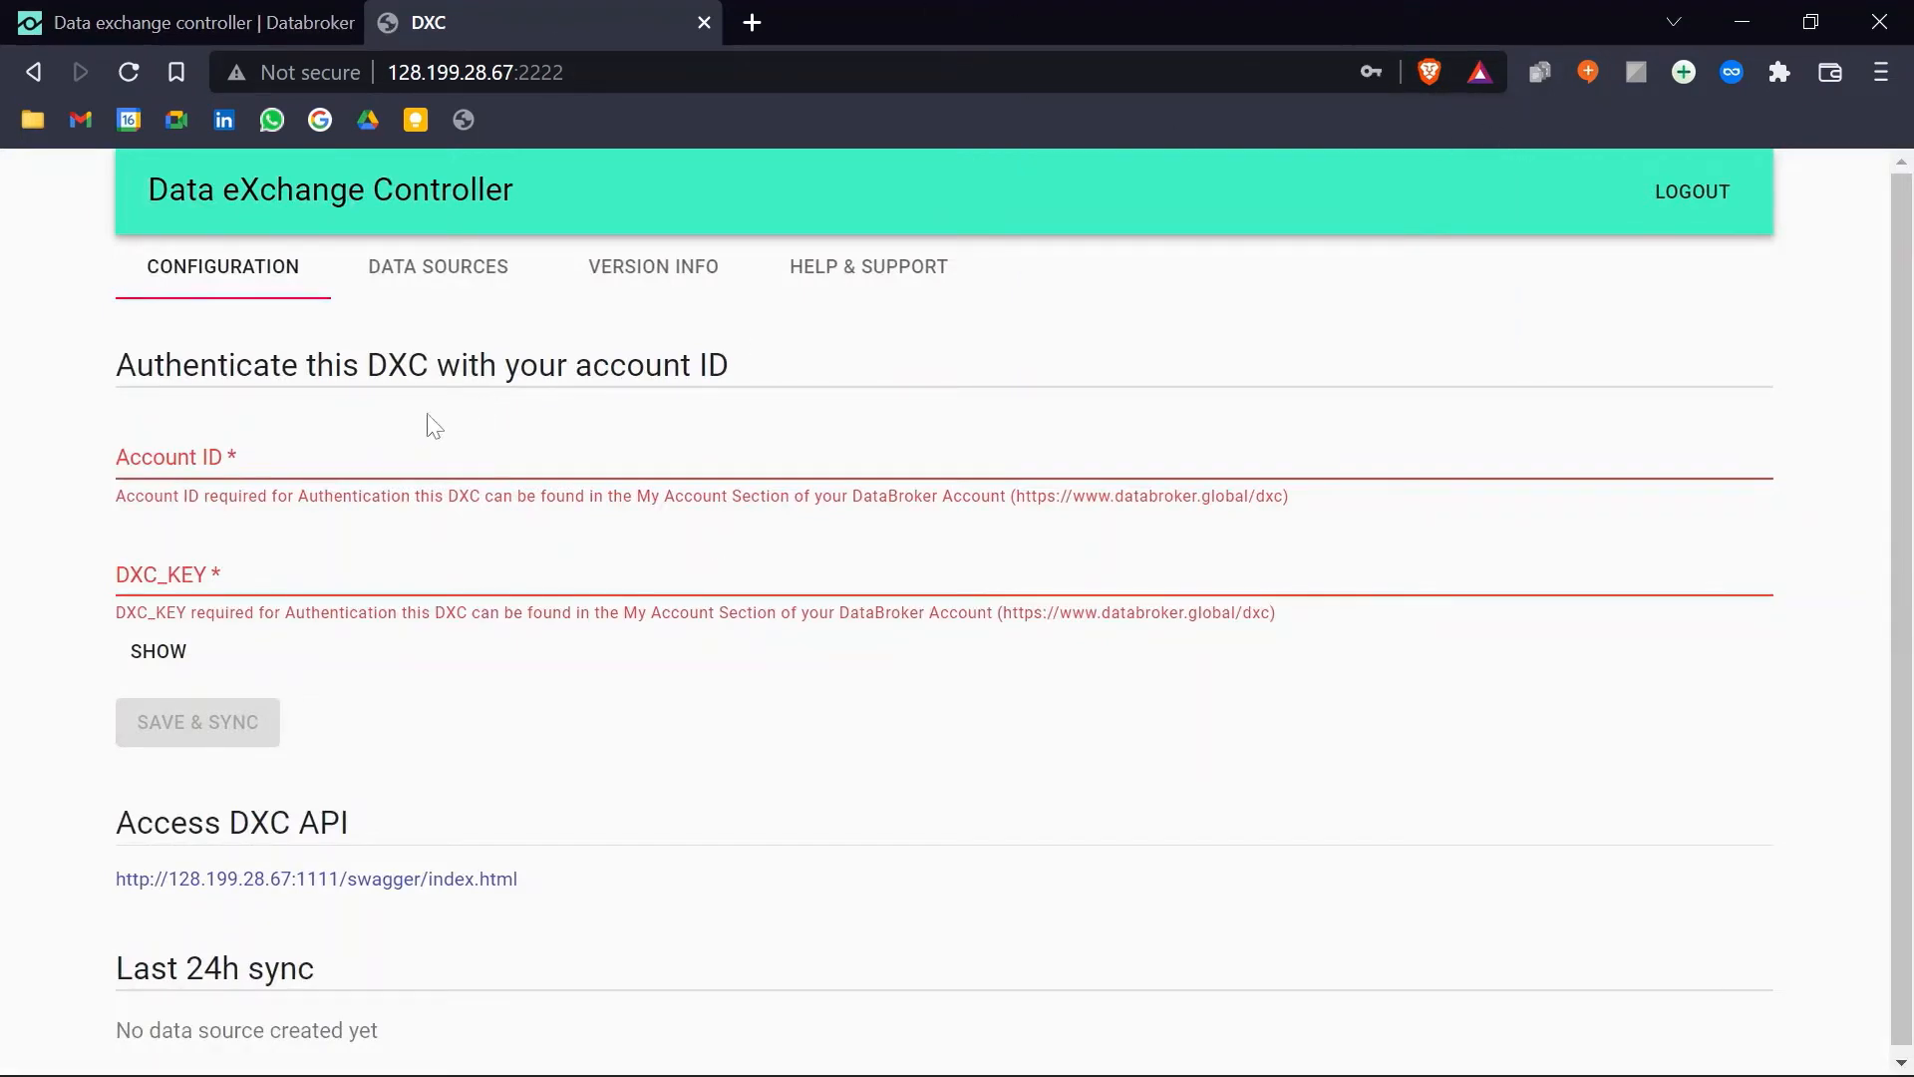
Step: Copy the Account ID from Databroker and paste it into the Account ID field
click(164, 461)
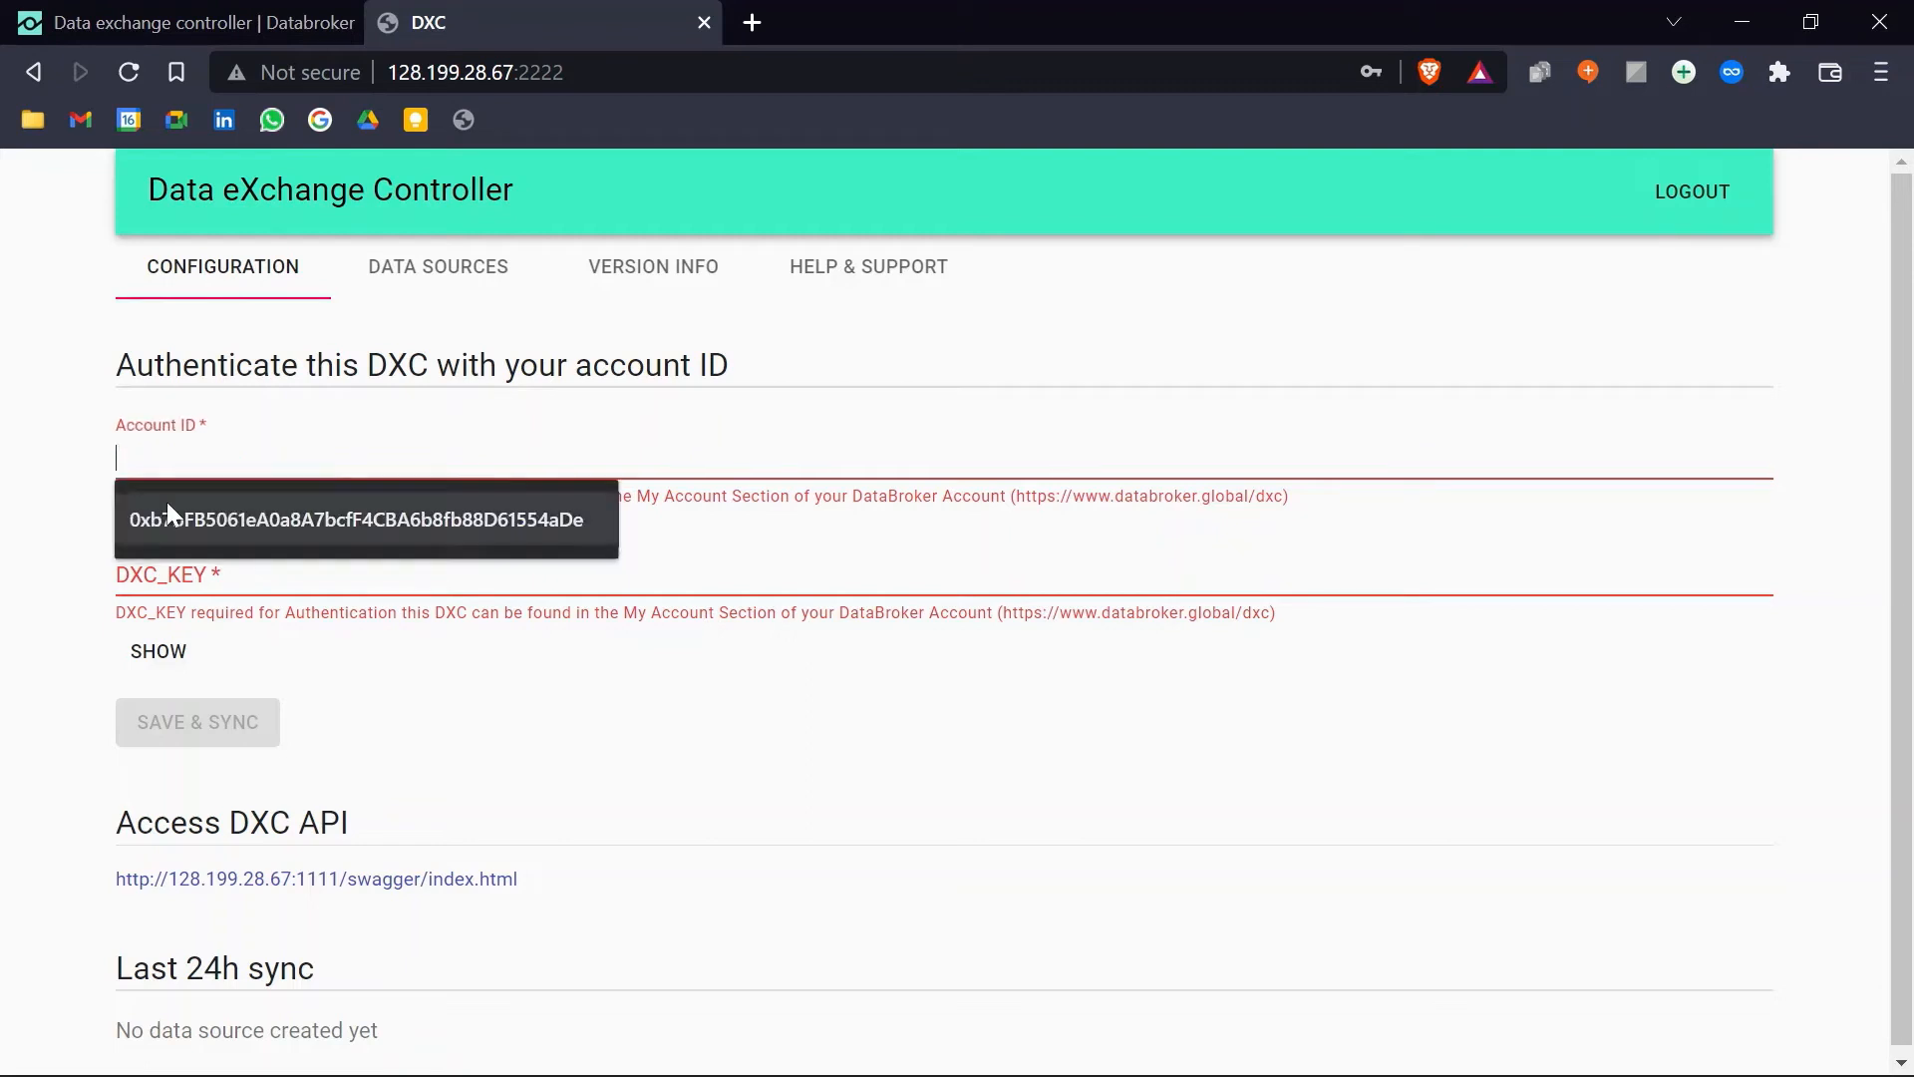
click(160, 576)
click(52, 496)
click(177, 38)
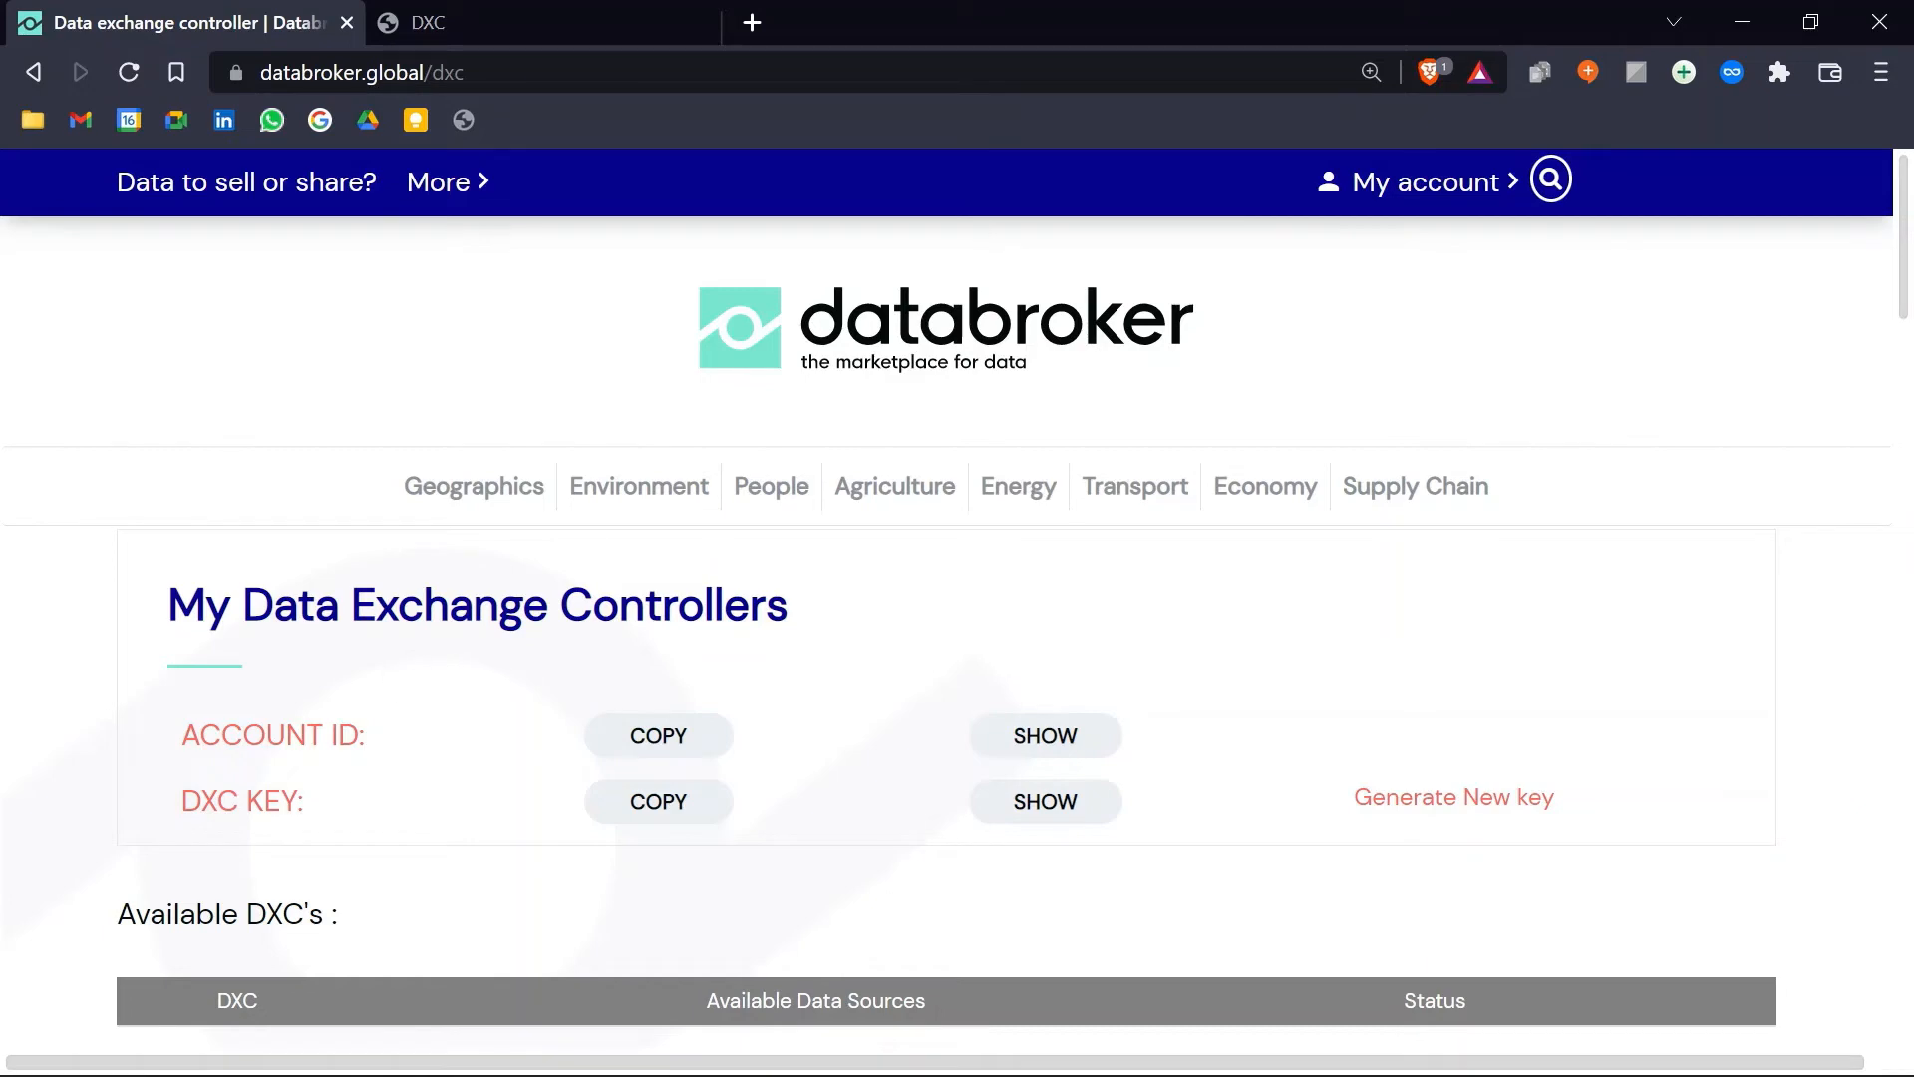
click(634, 742)
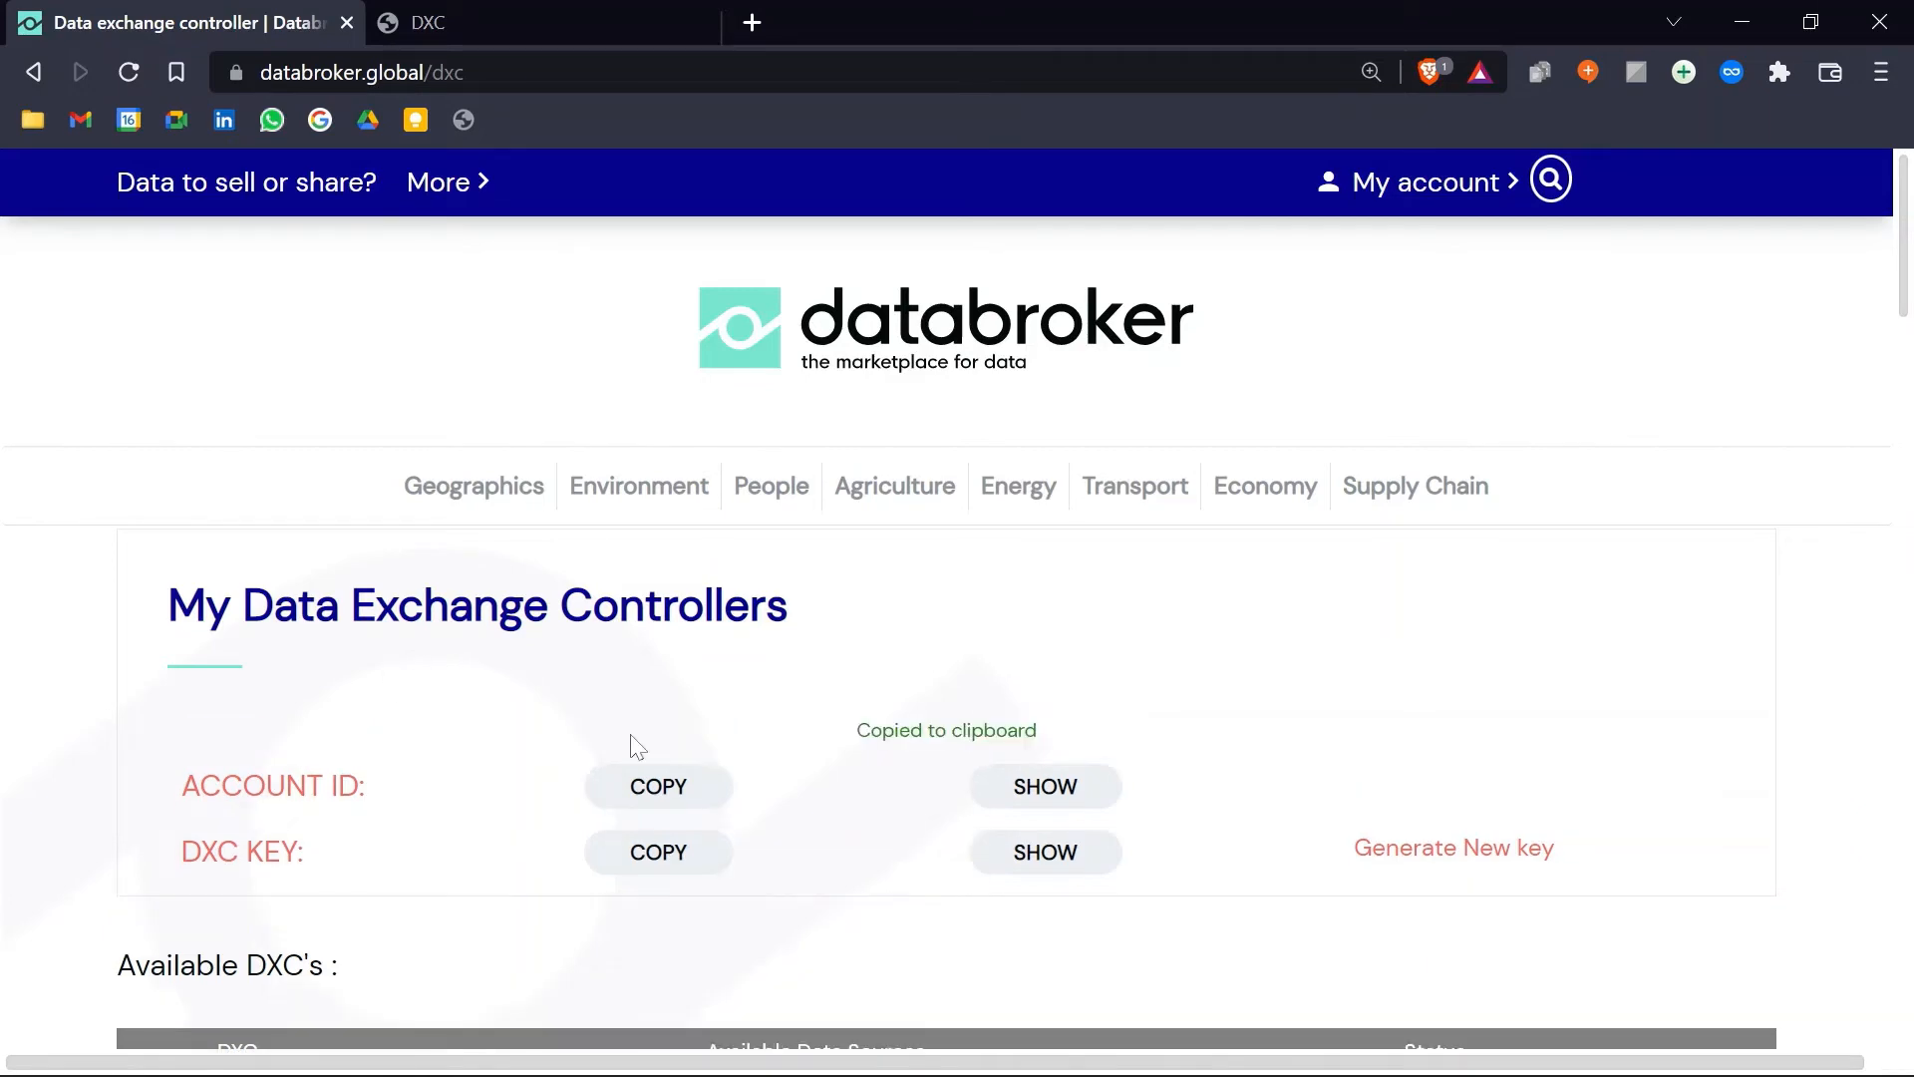
click(590, 14)
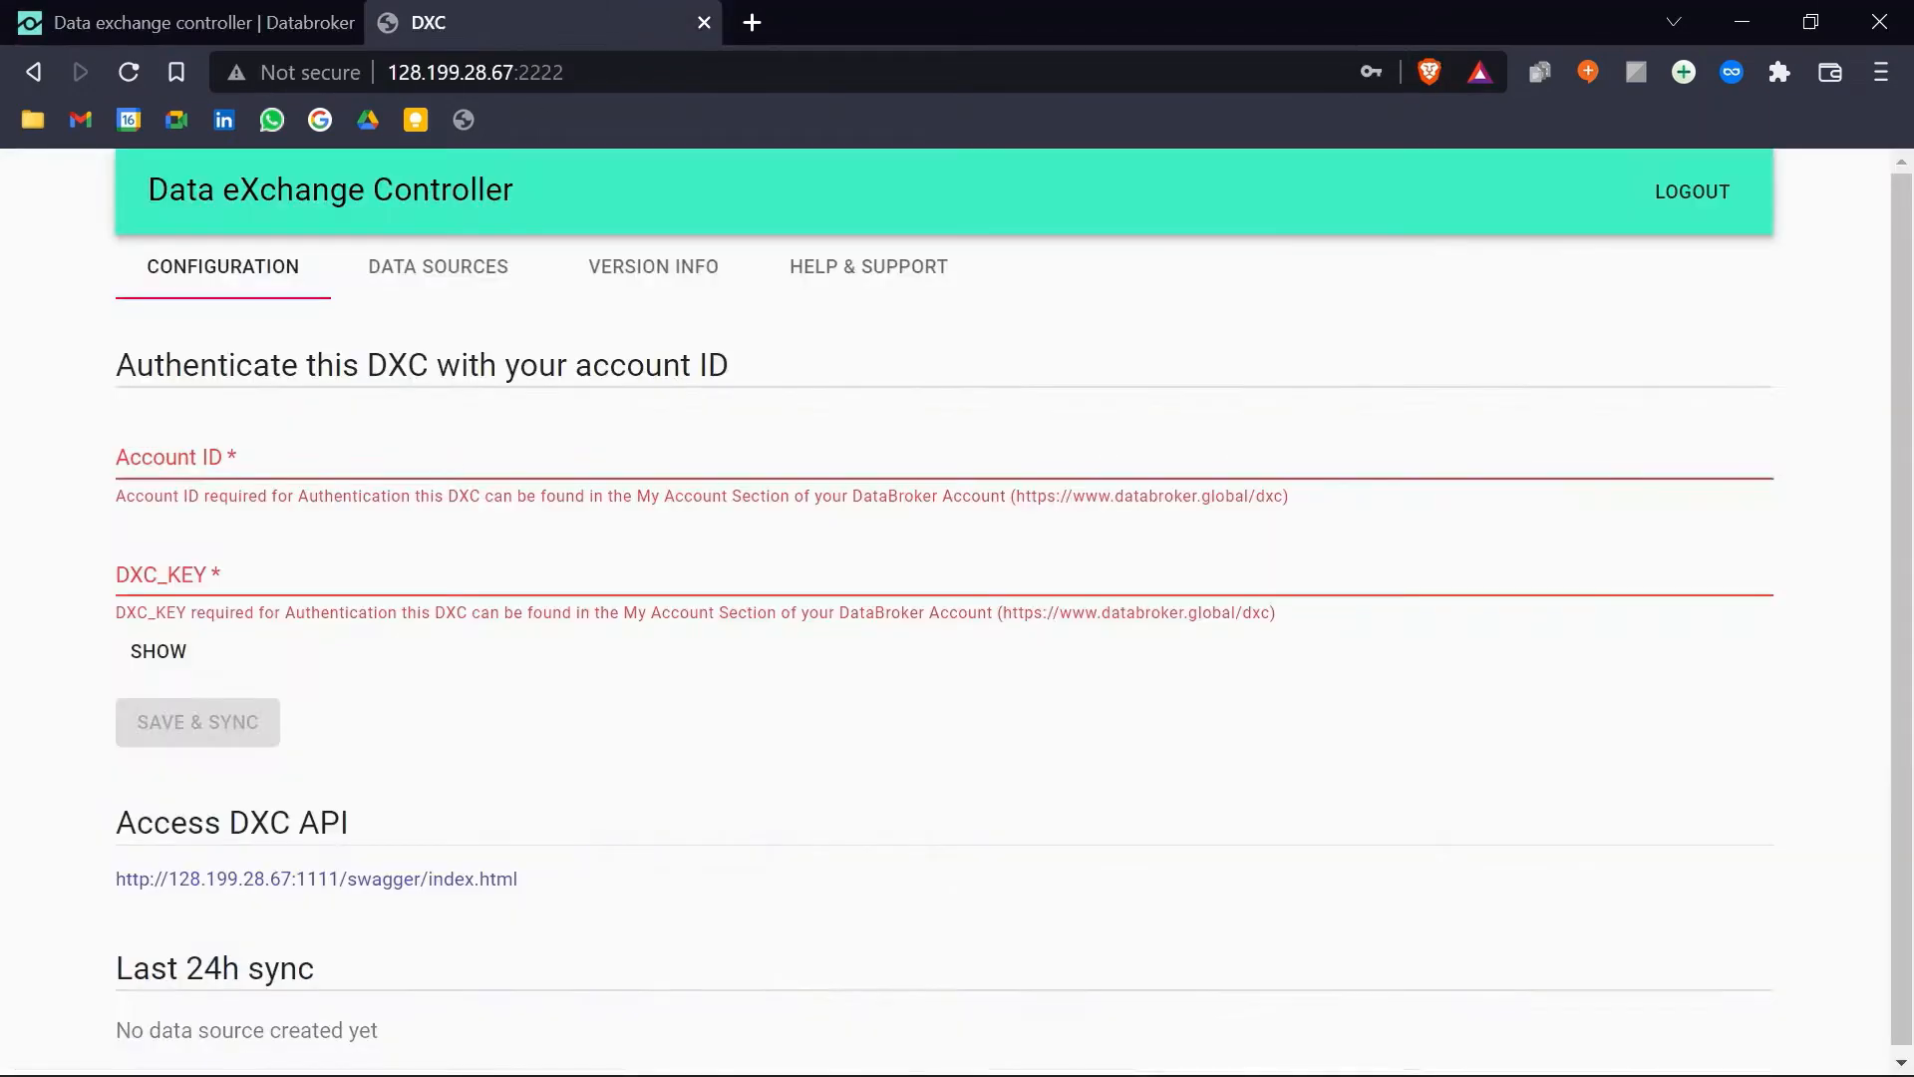
click(538, 458)
key(ctrl+v)
Step: Copy the DXC key from Databroker and paste it into the DXC_KEY field
click(126, 27)
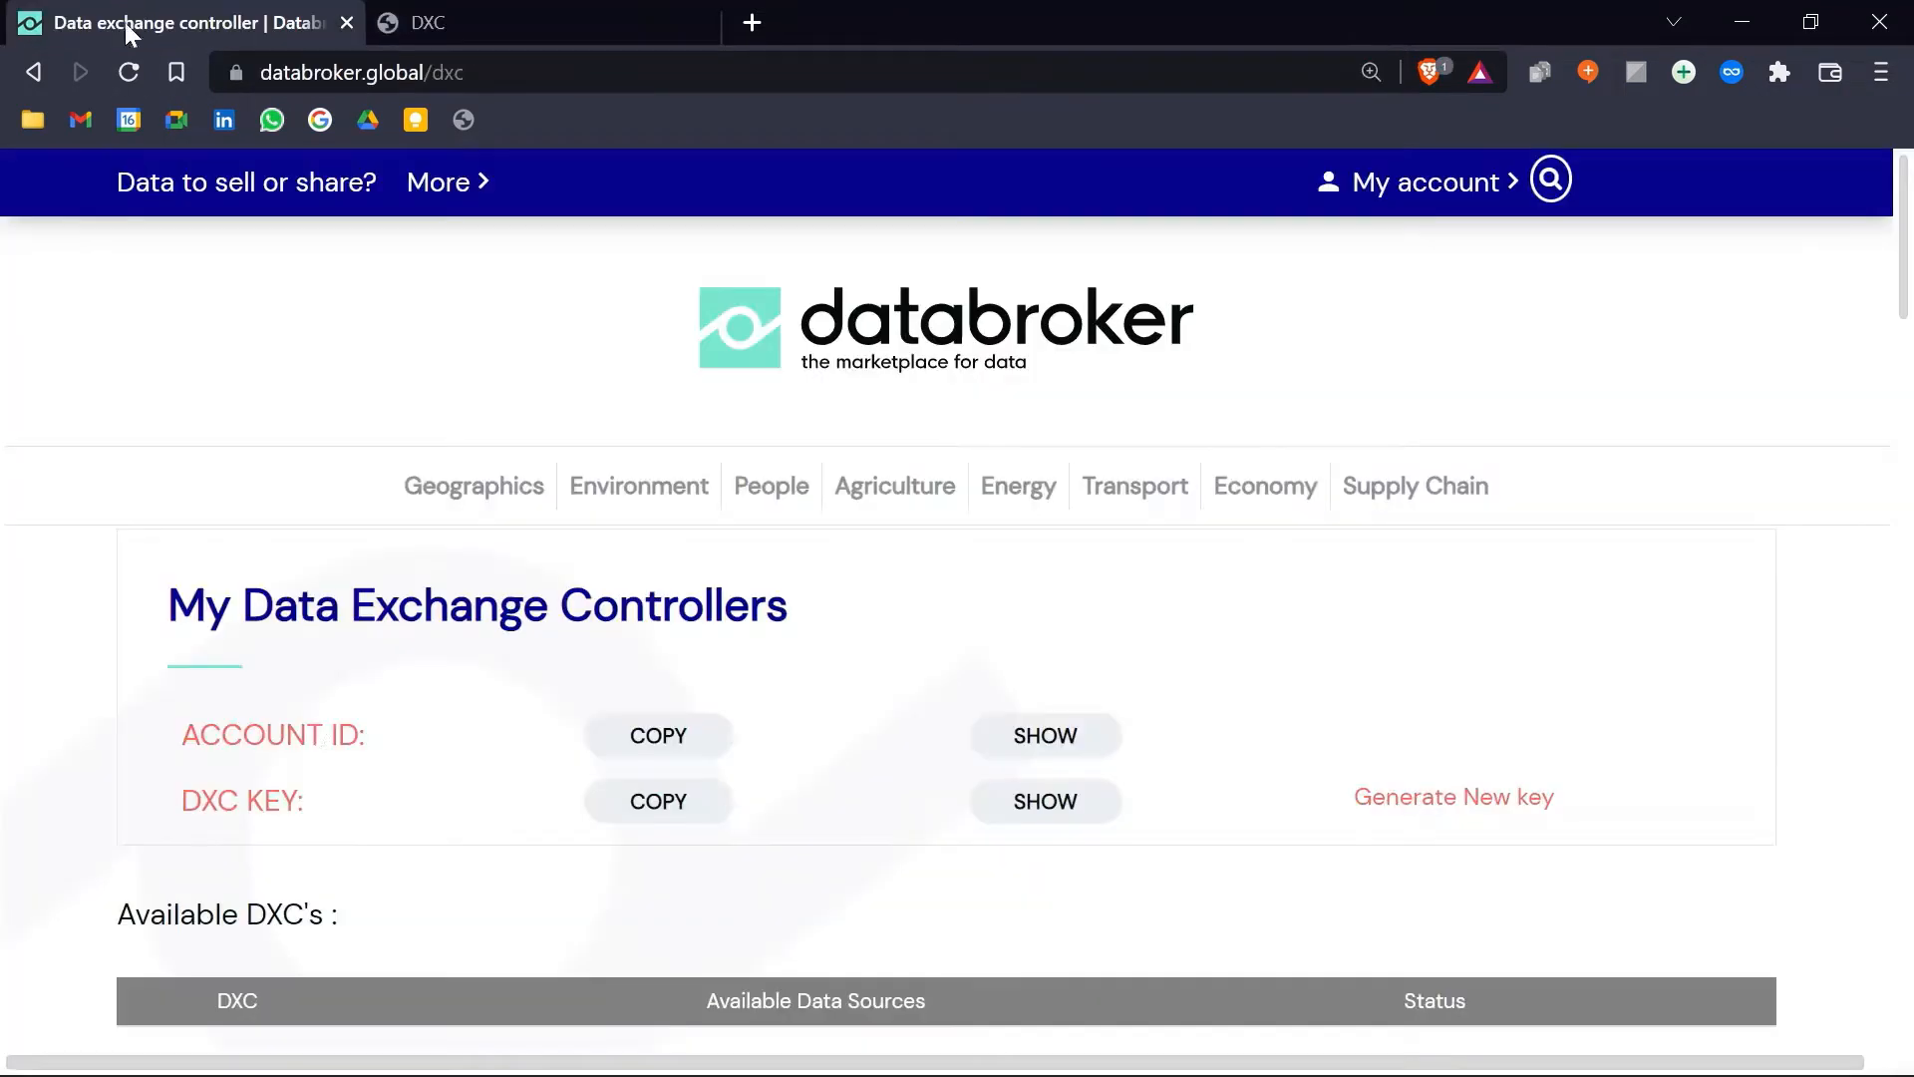
click(678, 823)
click(538, 26)
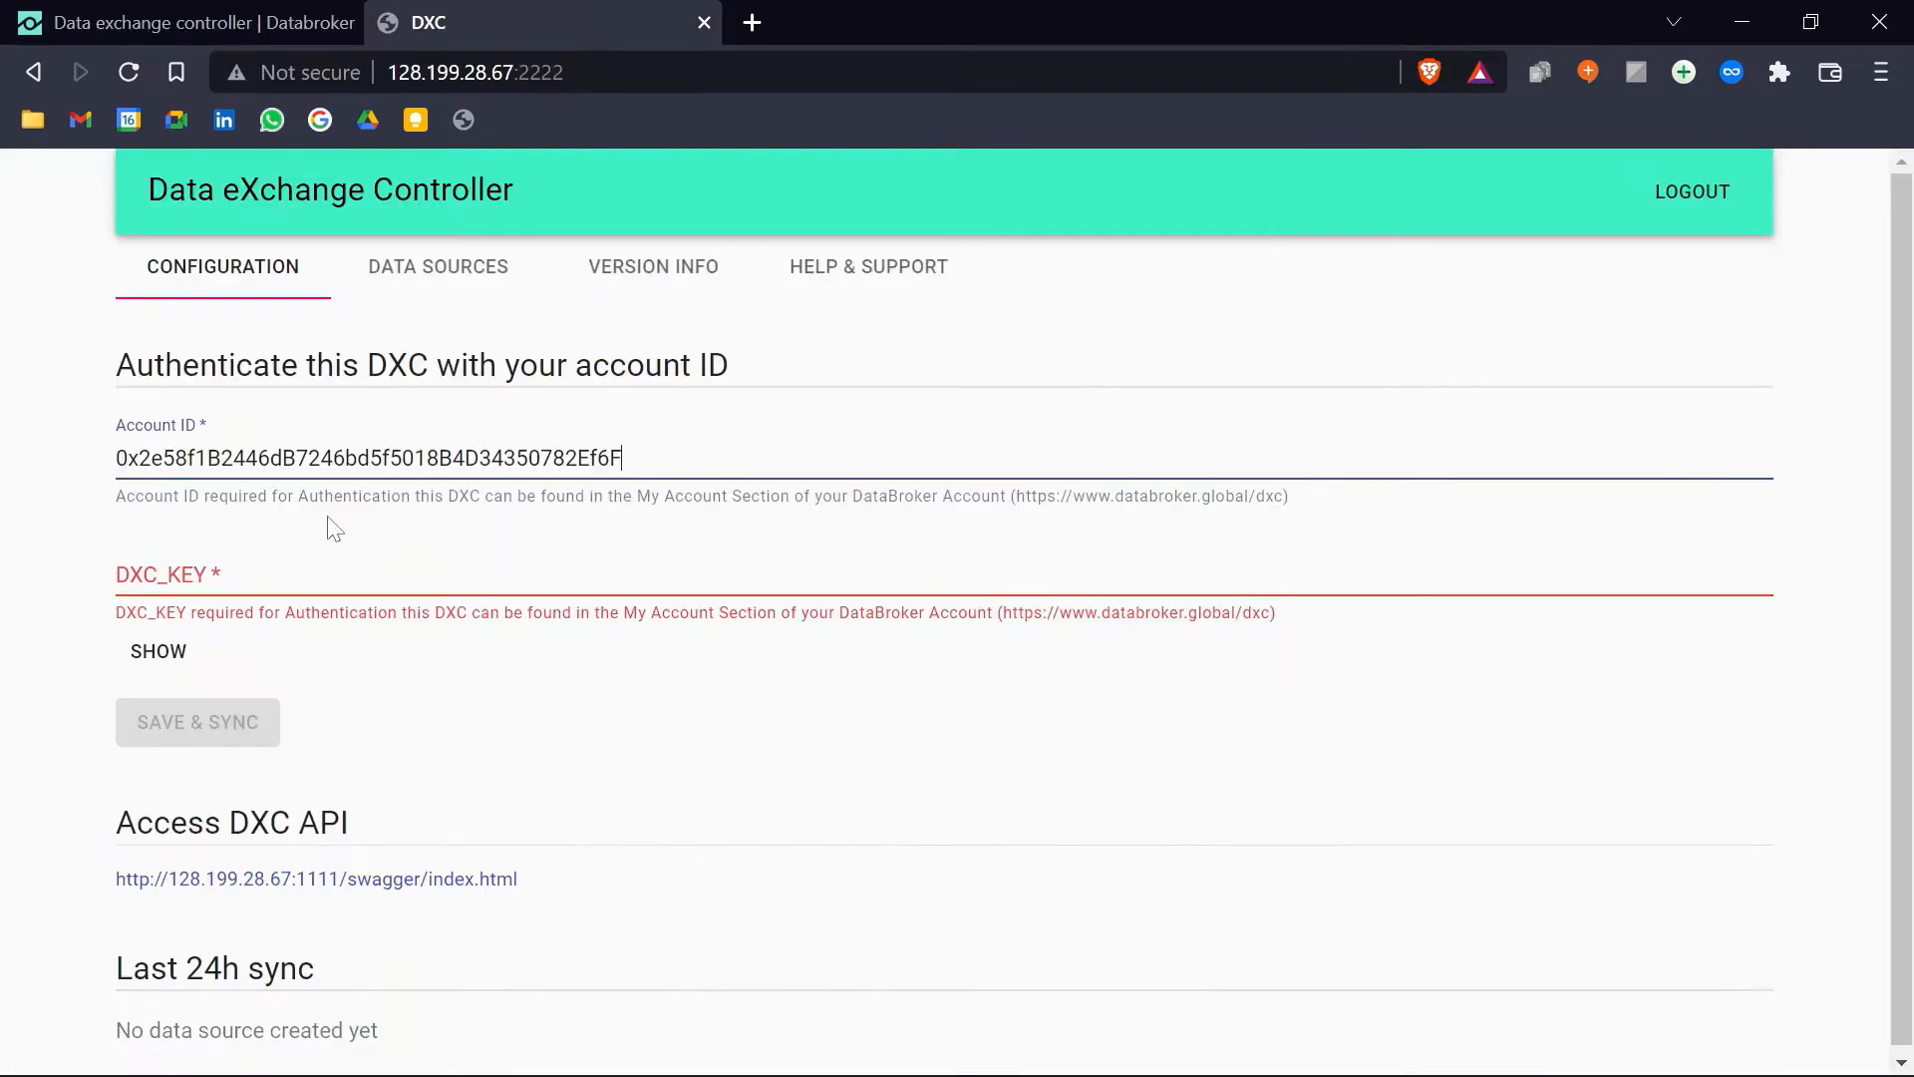
click(337, 574)
key(ctrl+v)
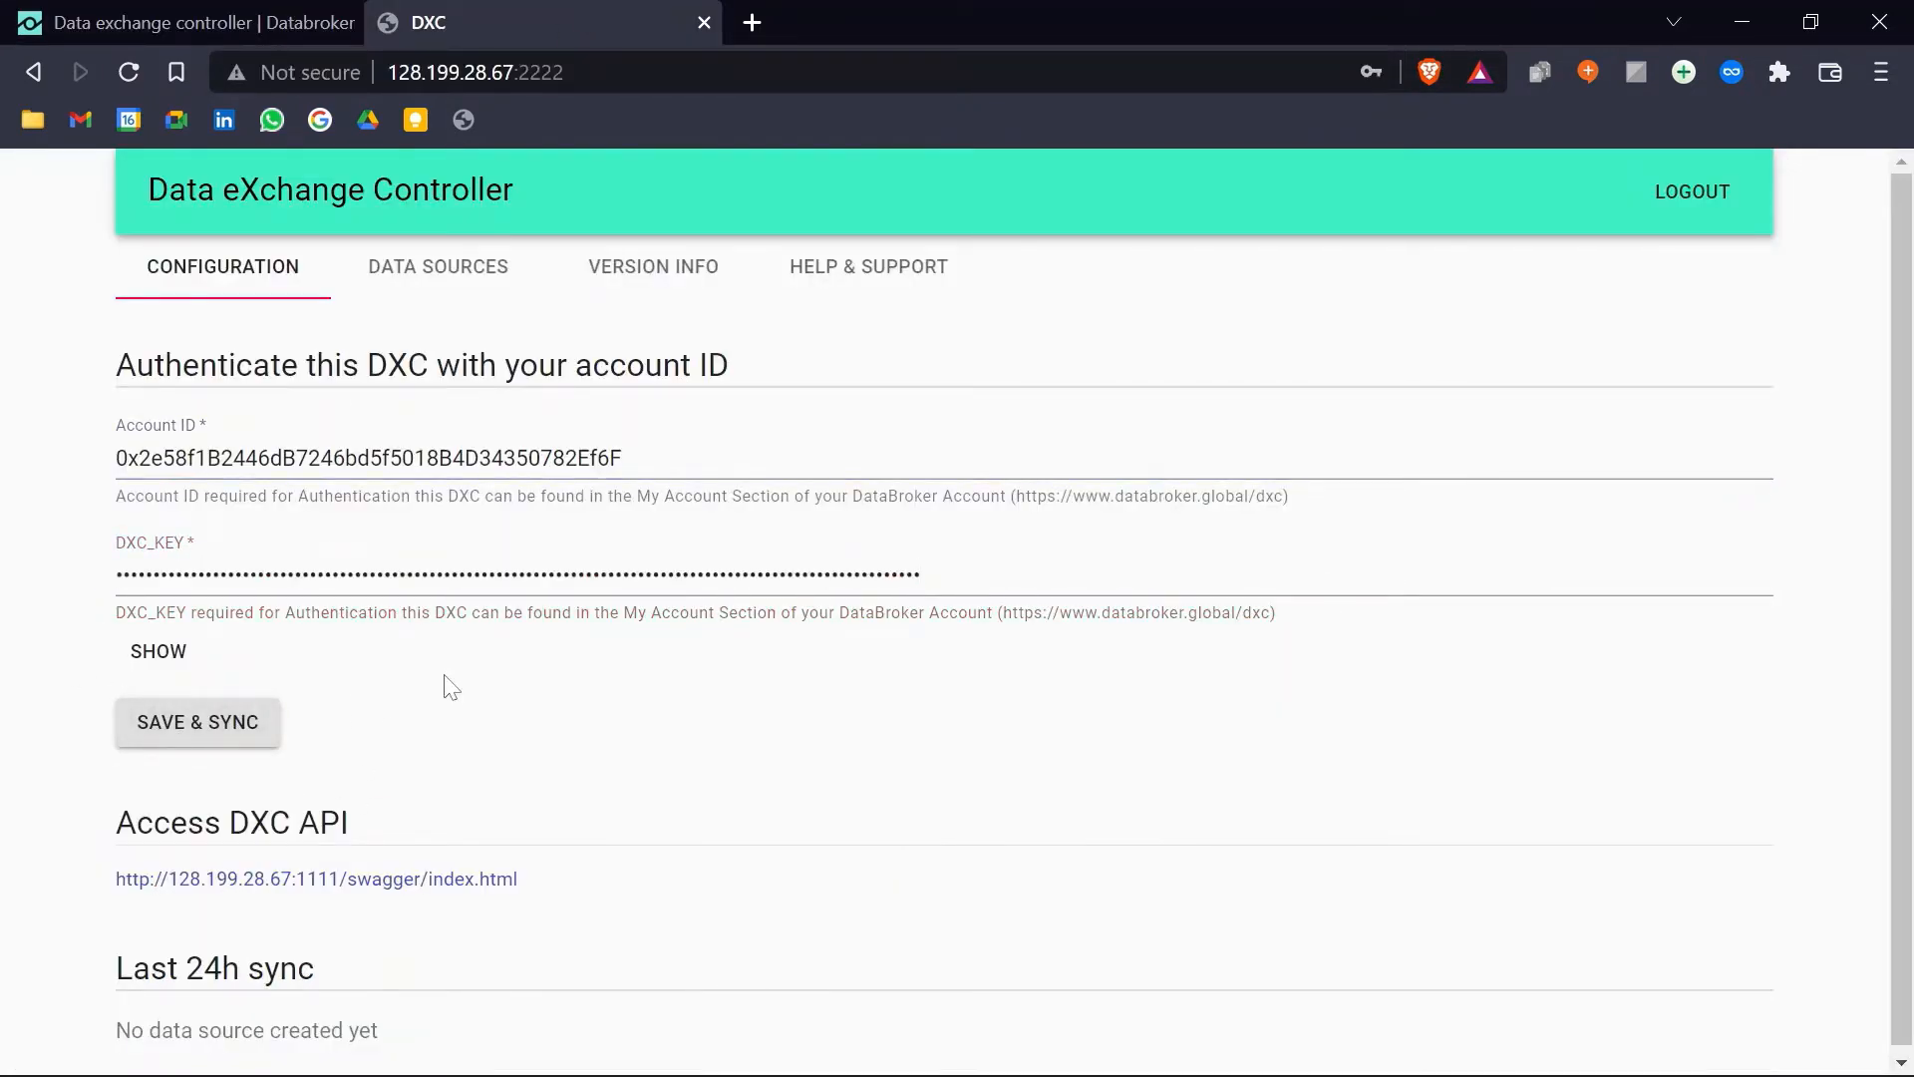
Step: Confirm the Sync OK entry in the Last 24h sync list and check the Databroker controllers page
scroll(547, 692, down, 1)
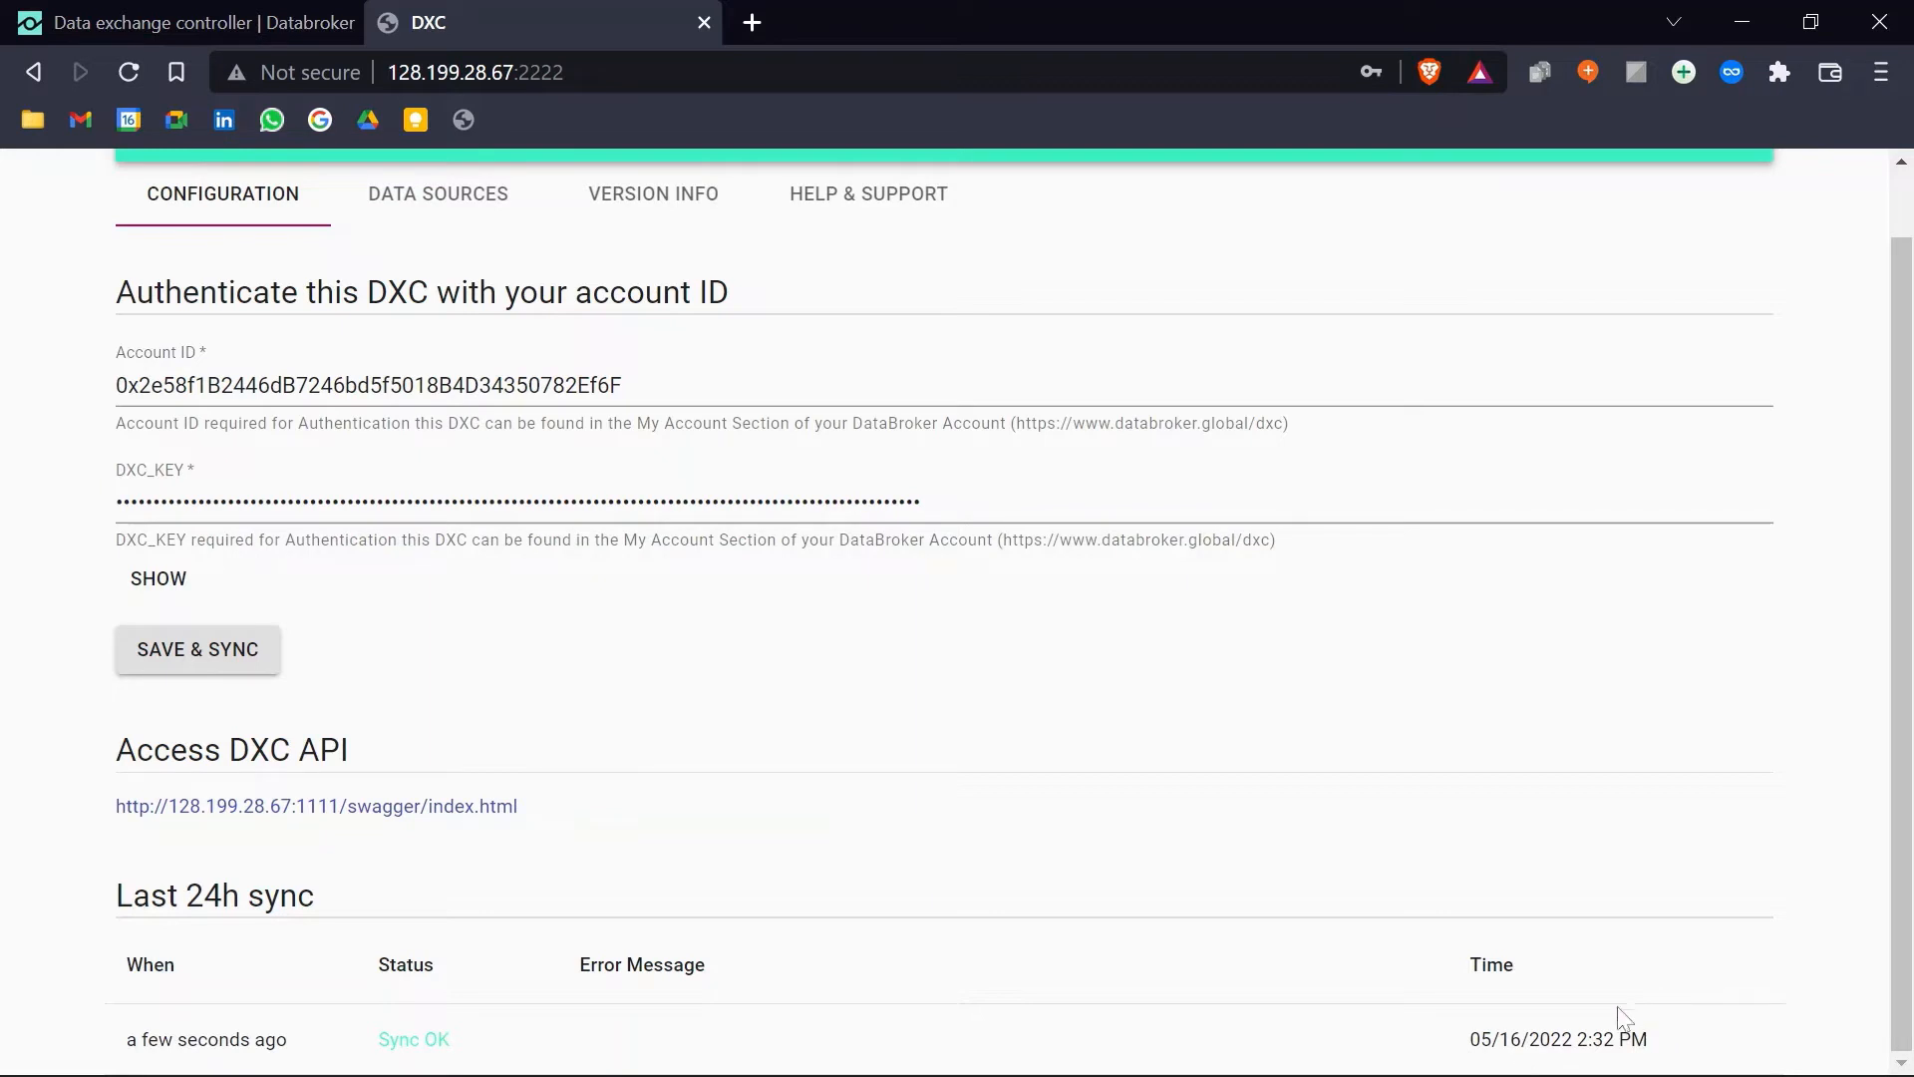
scroll(923, 783, up, 1)
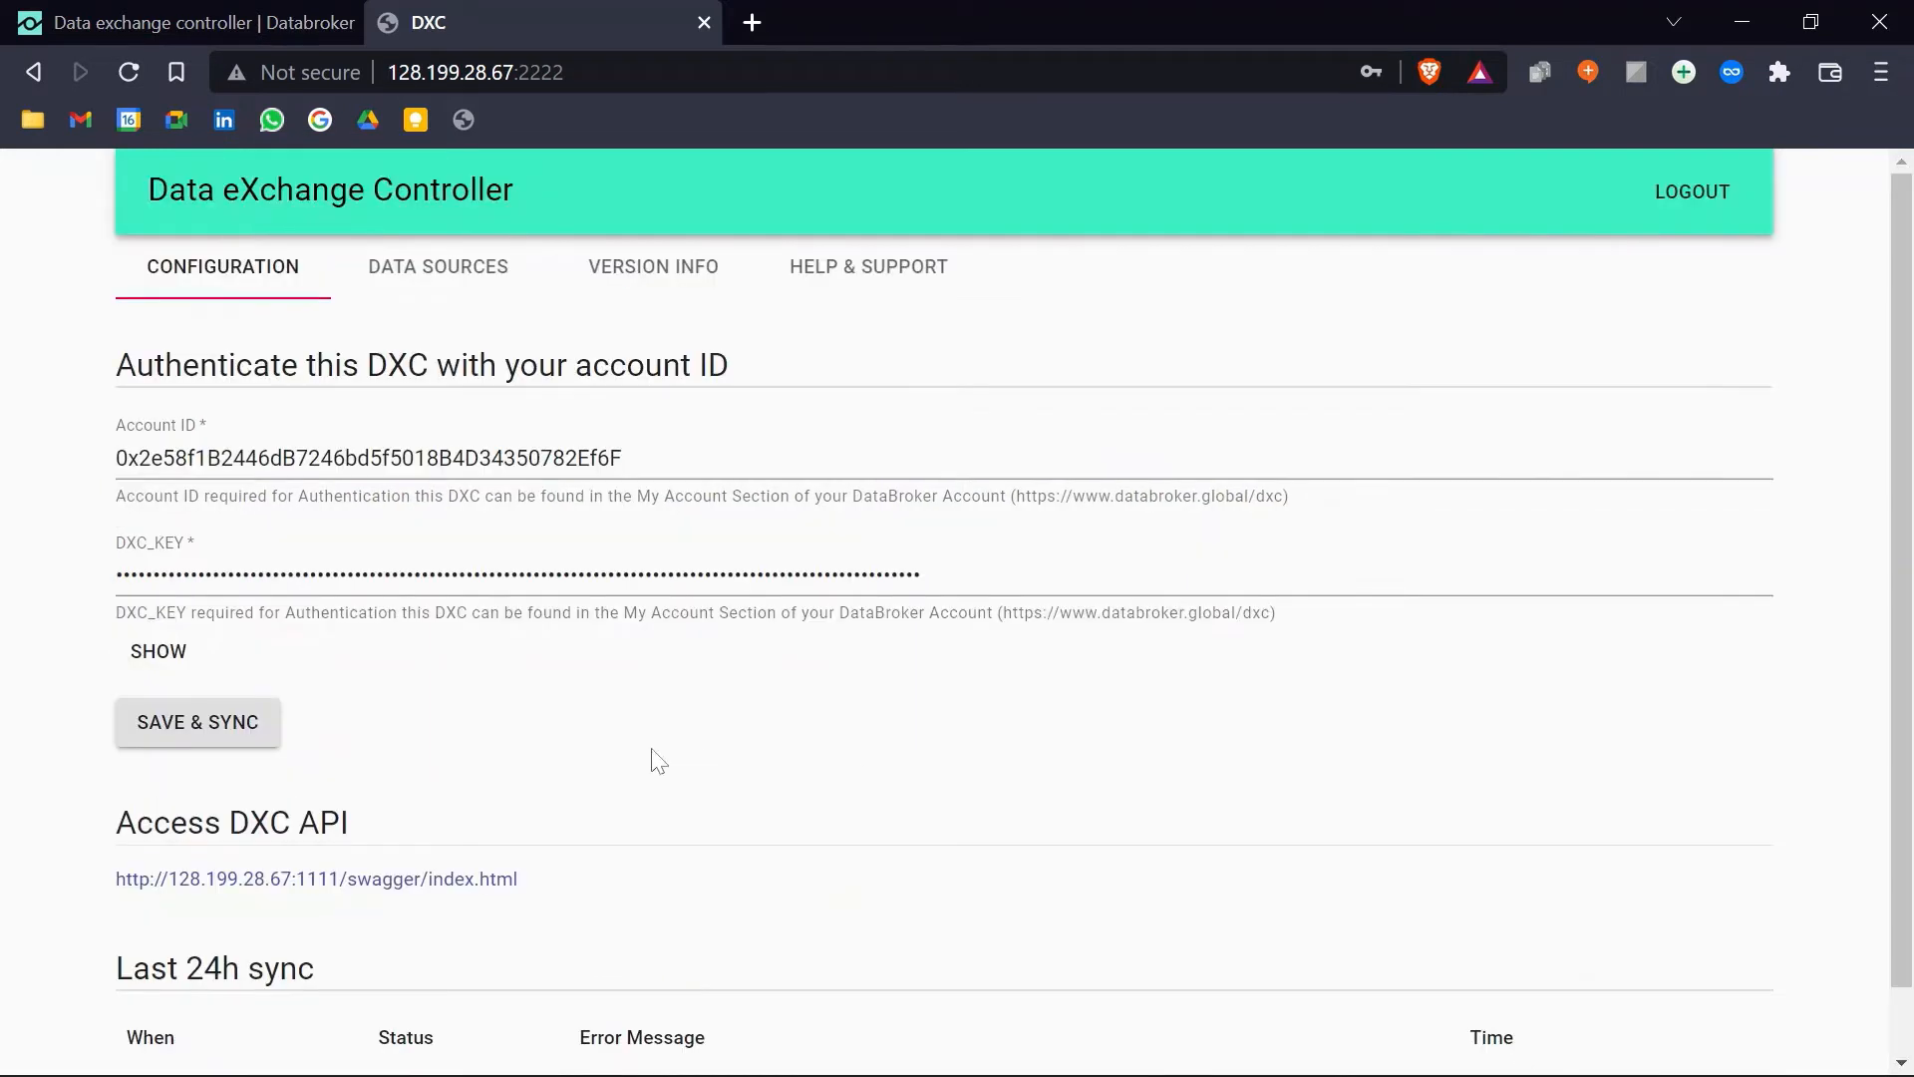
click(184, 14)
scroll(237, 496, down, 4)
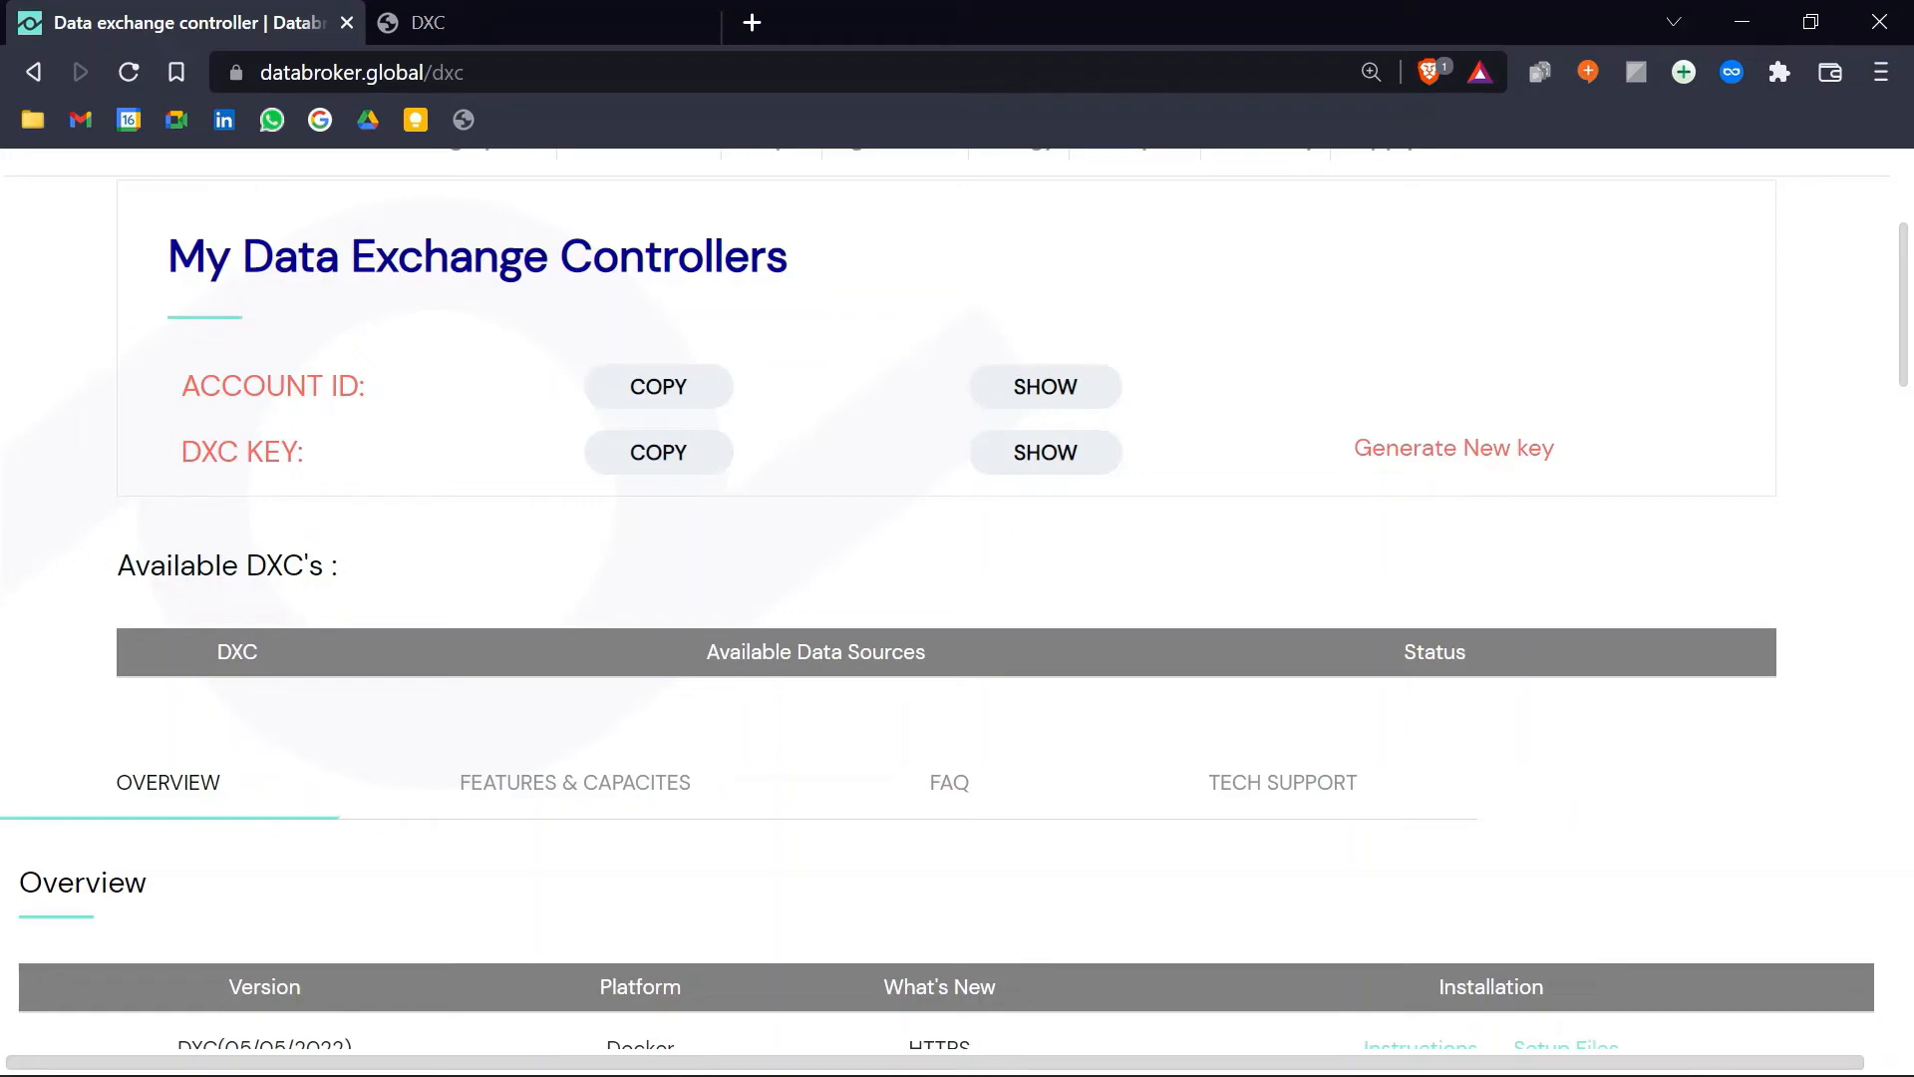
click(531, 12)
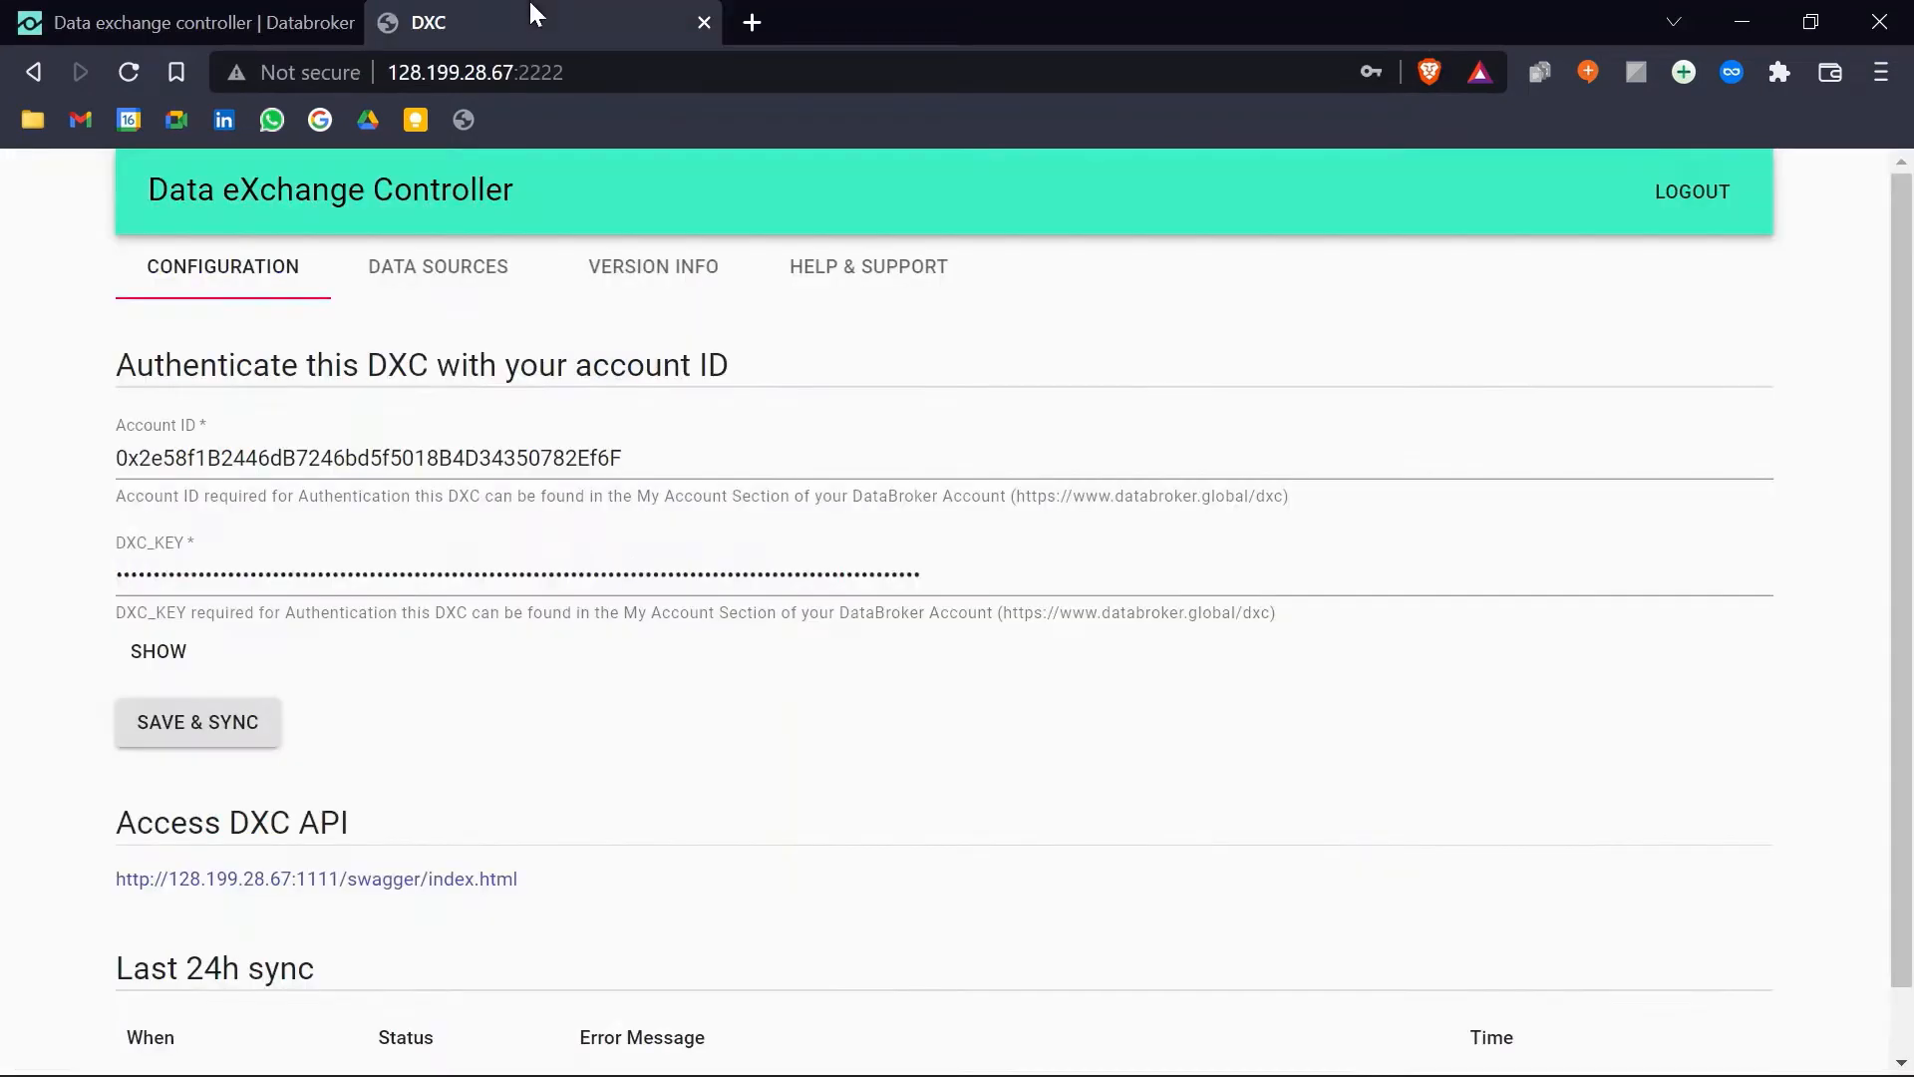
scroll(418, 798, down, 1)
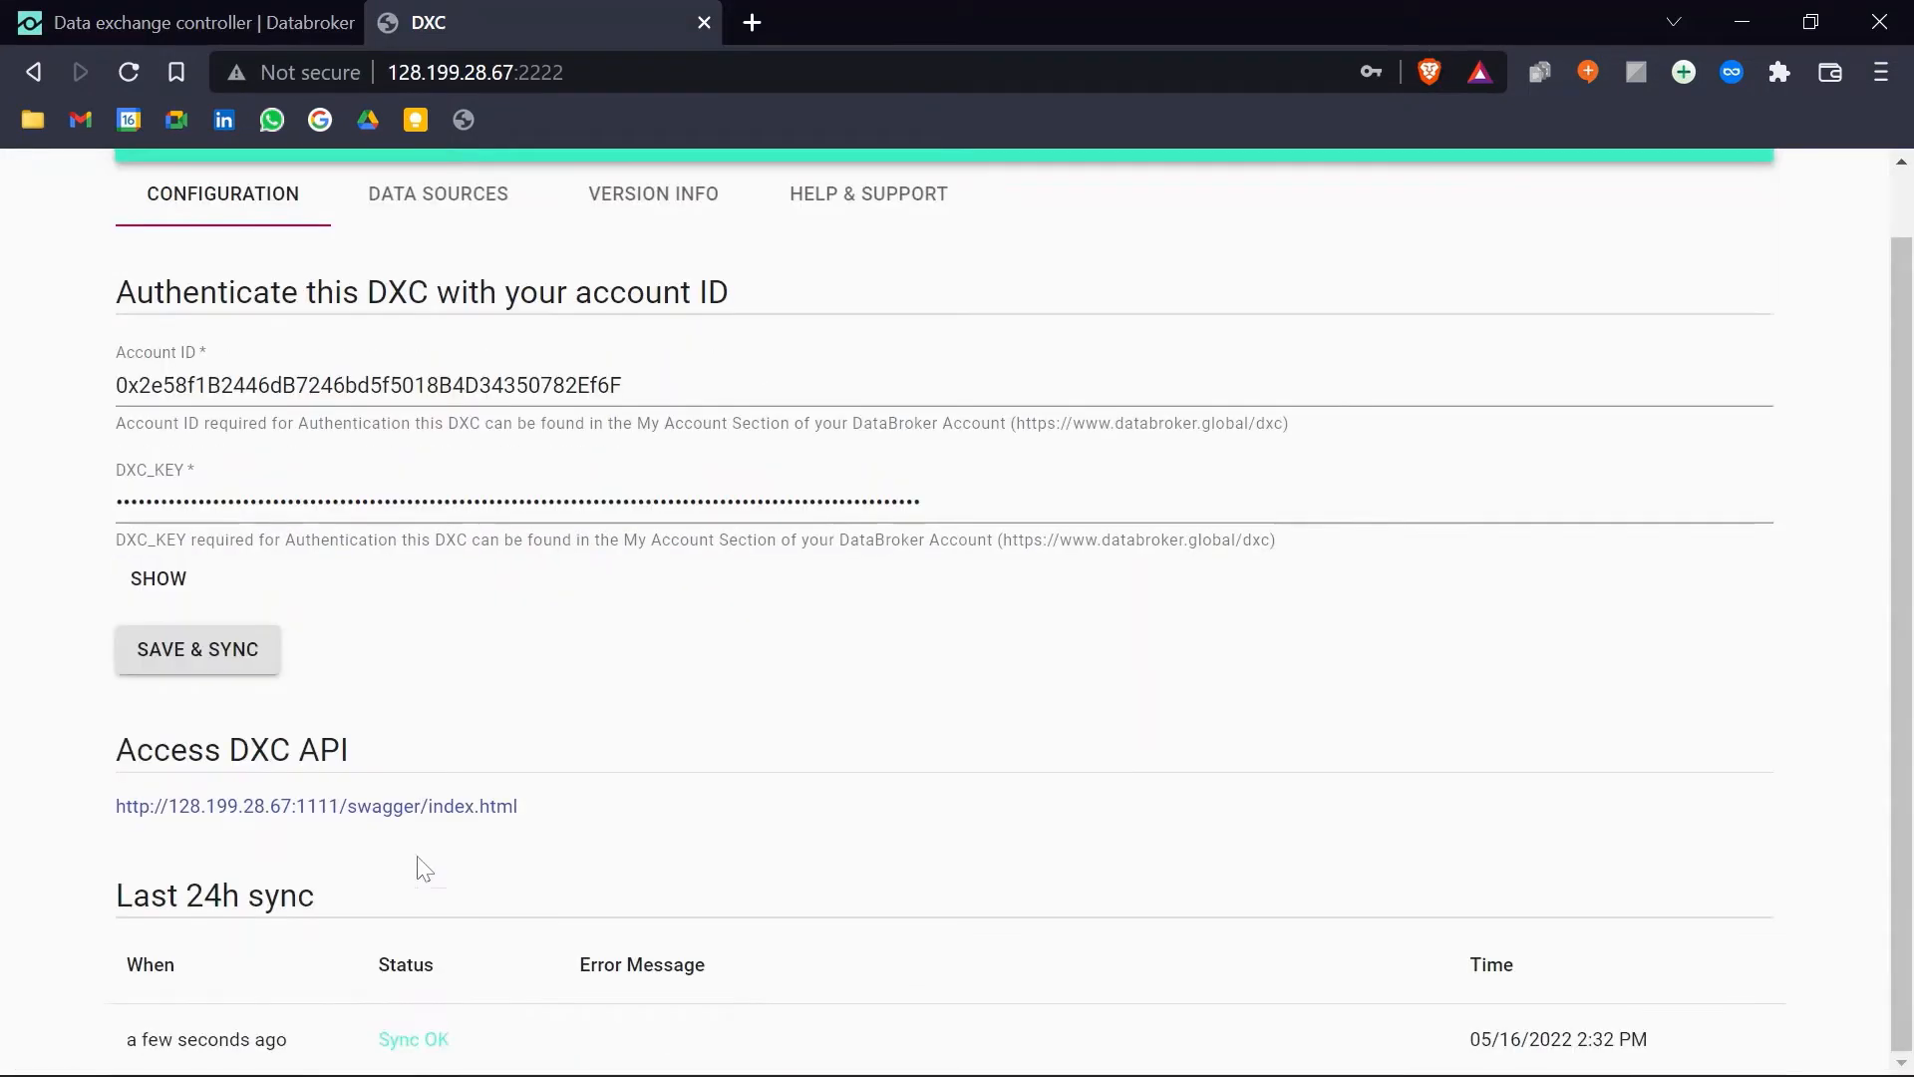
click(239, 22)
Step: Reload the Databroker DXC list and switch the 128.199.28.67:1111 controller to Authorized
click(133, 76)
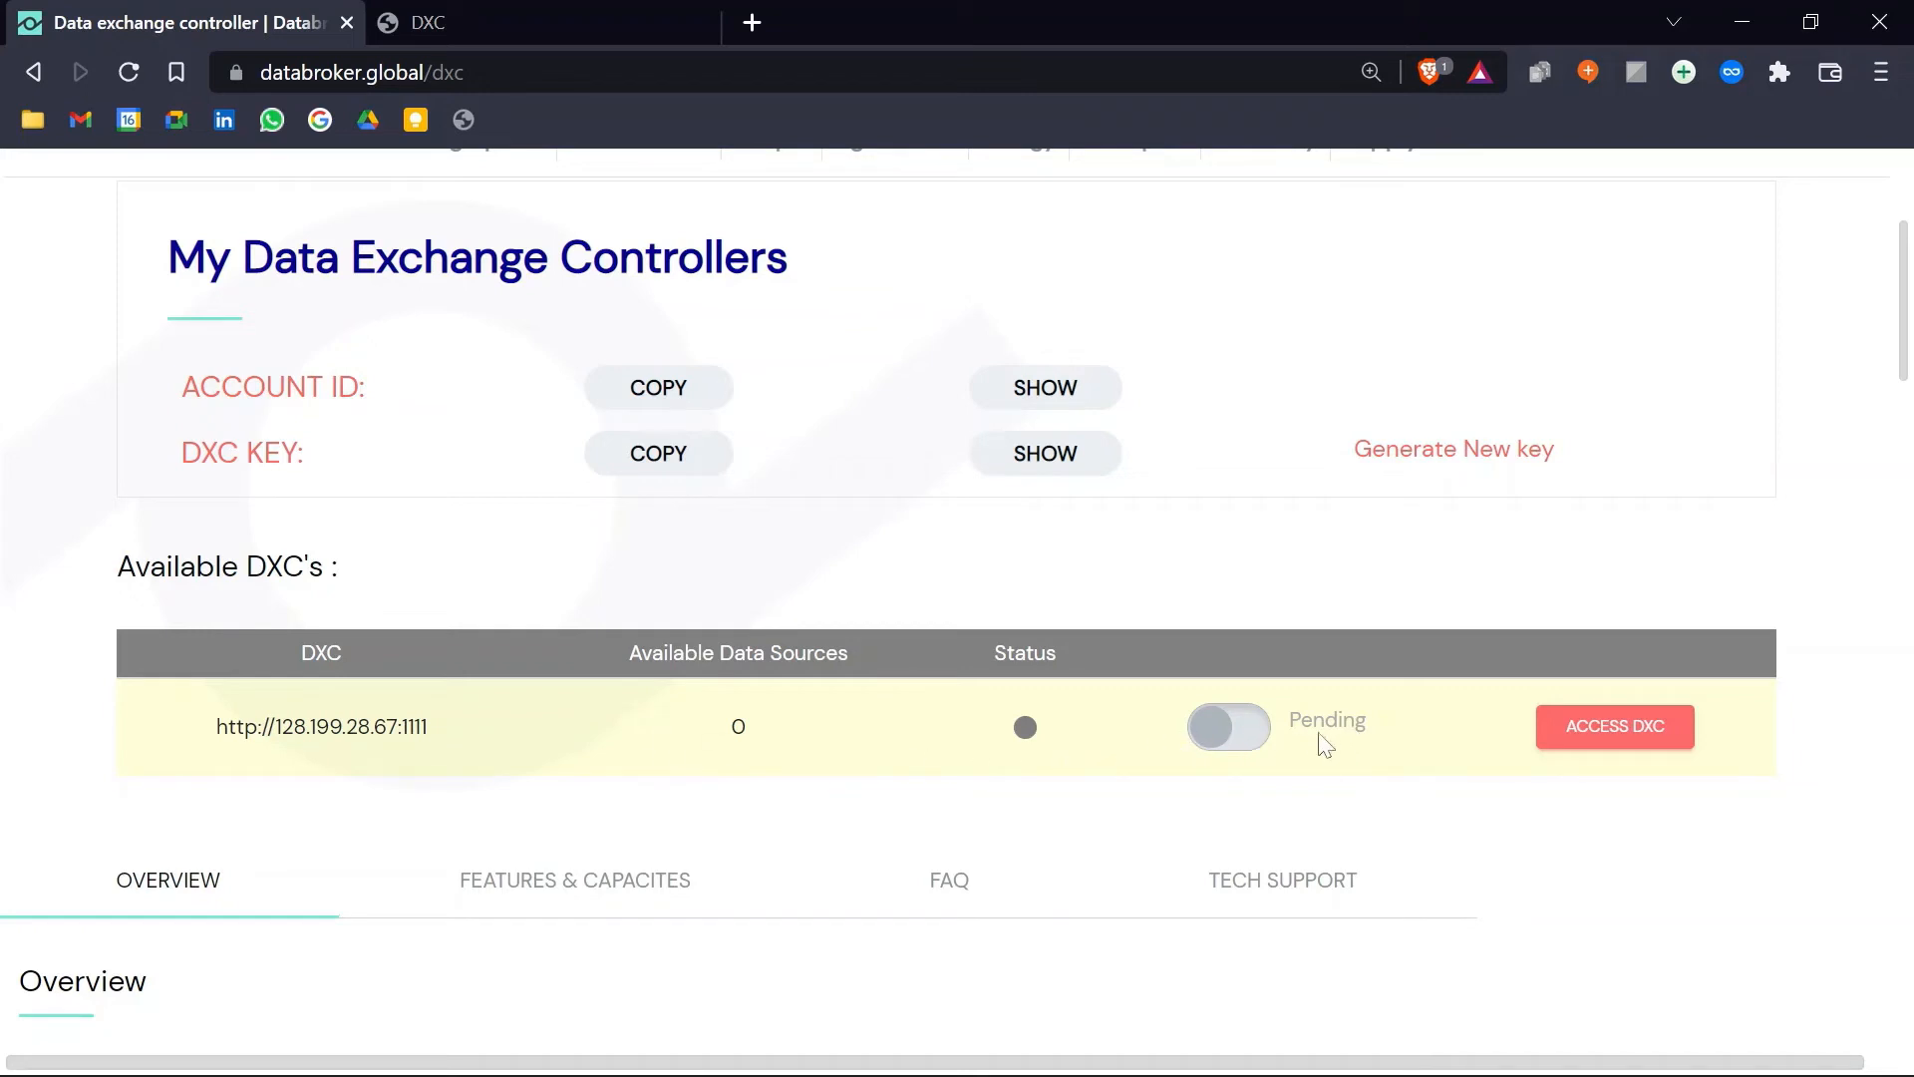
click(1266, 738)
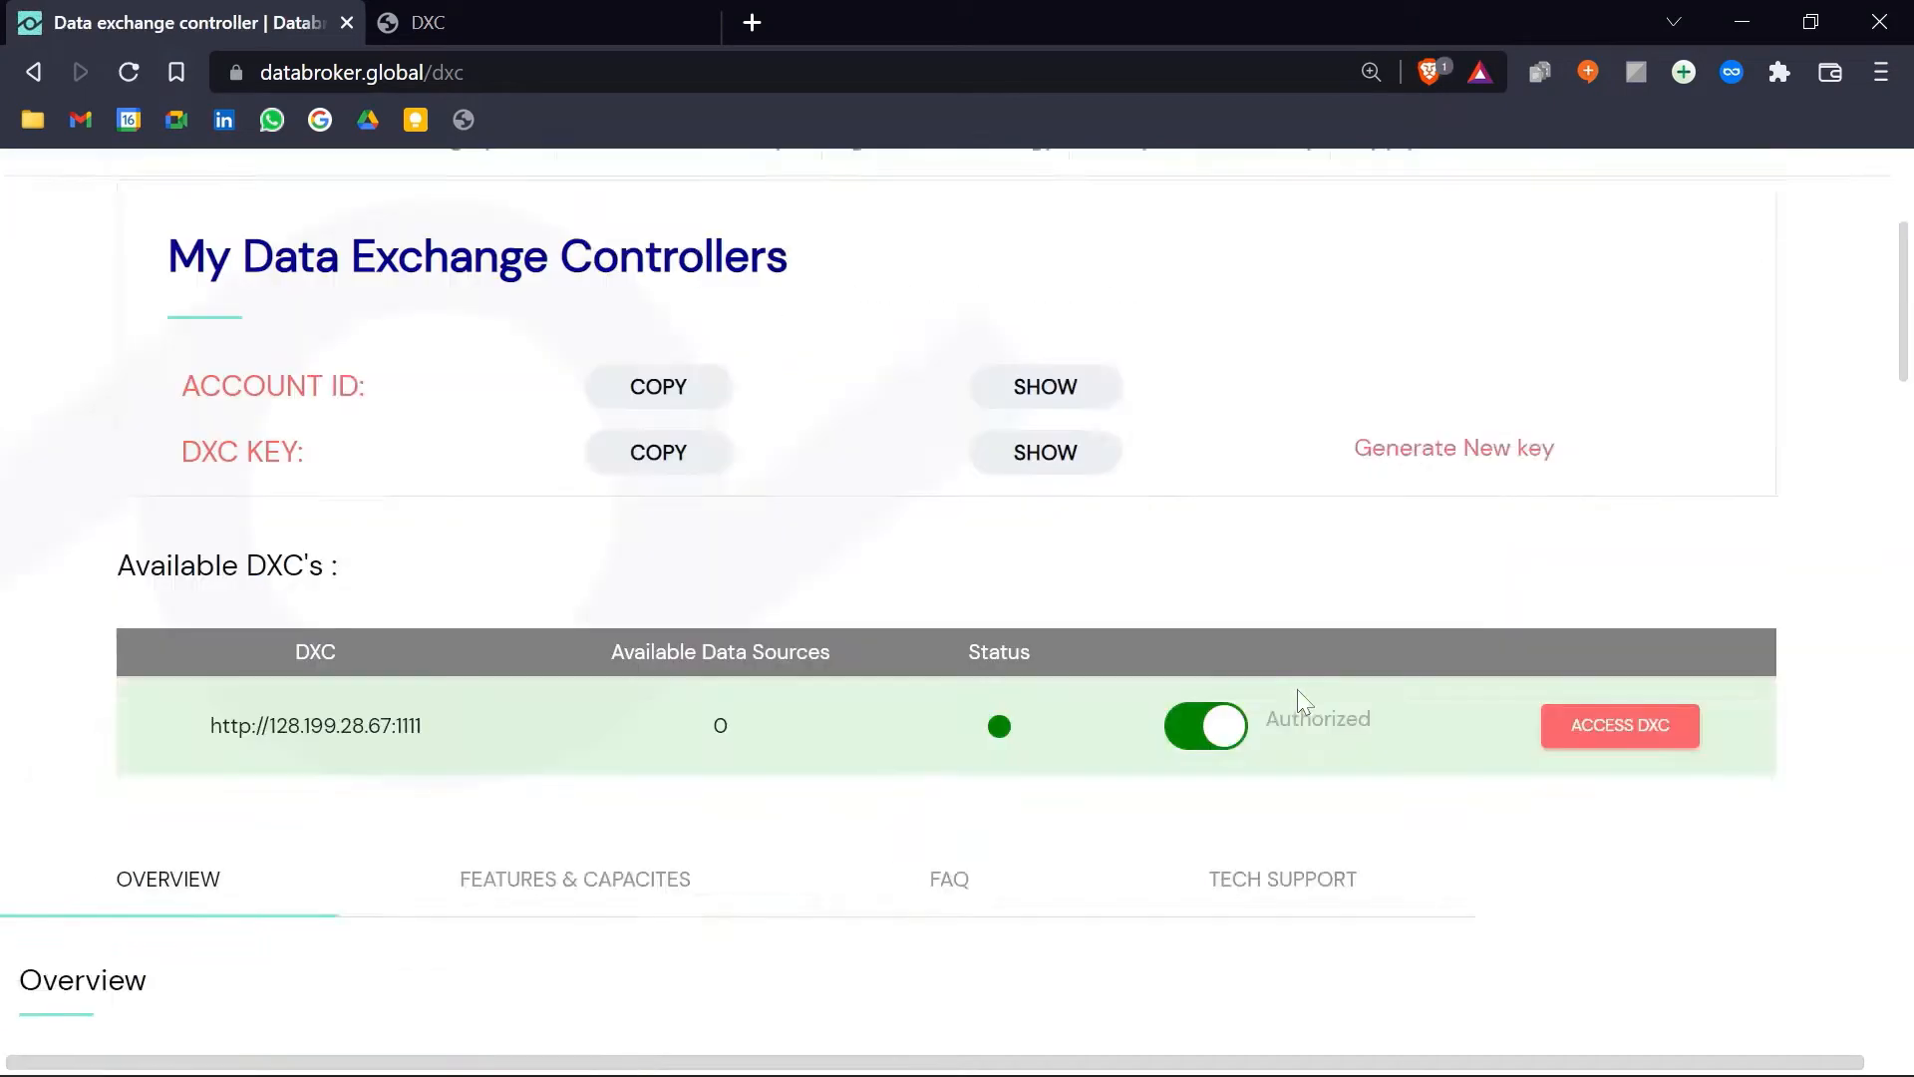
scroll(1296, 698, down, 3)
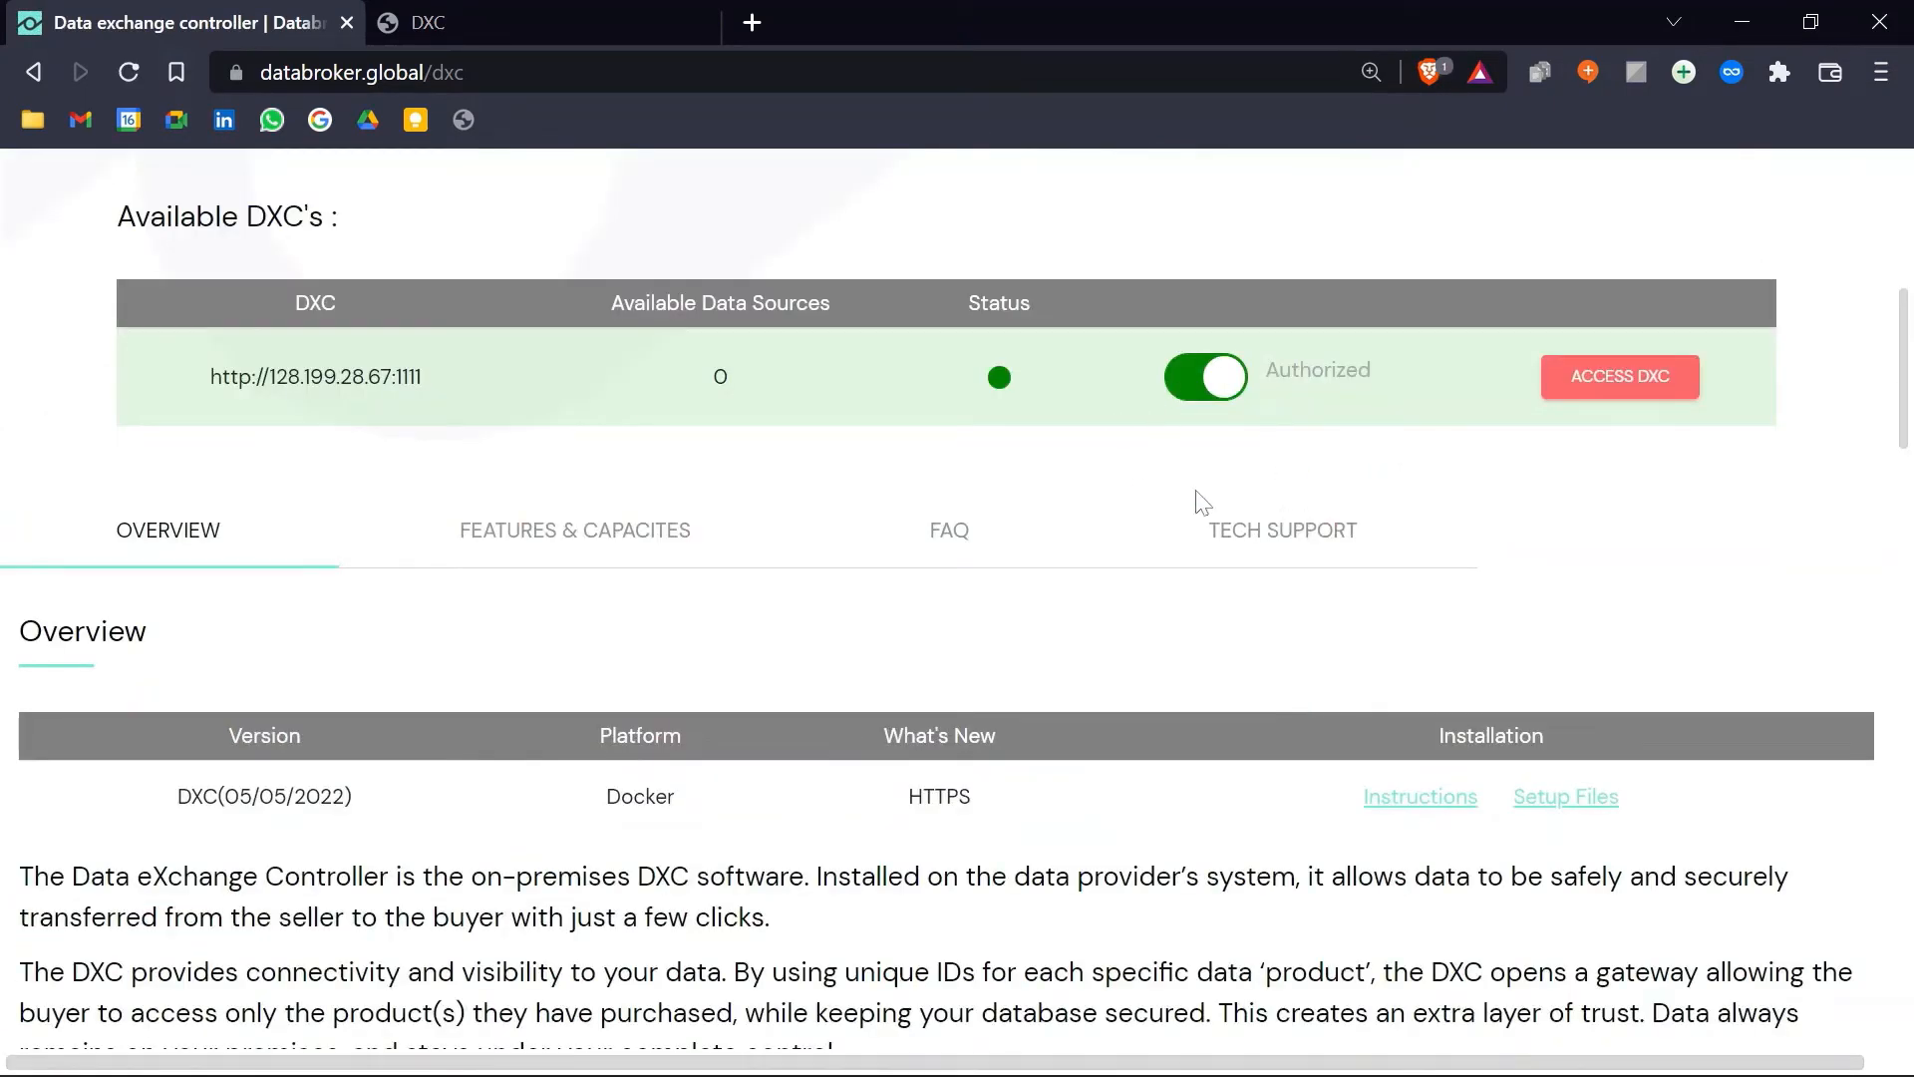
scroll(664, 522, up, 3)
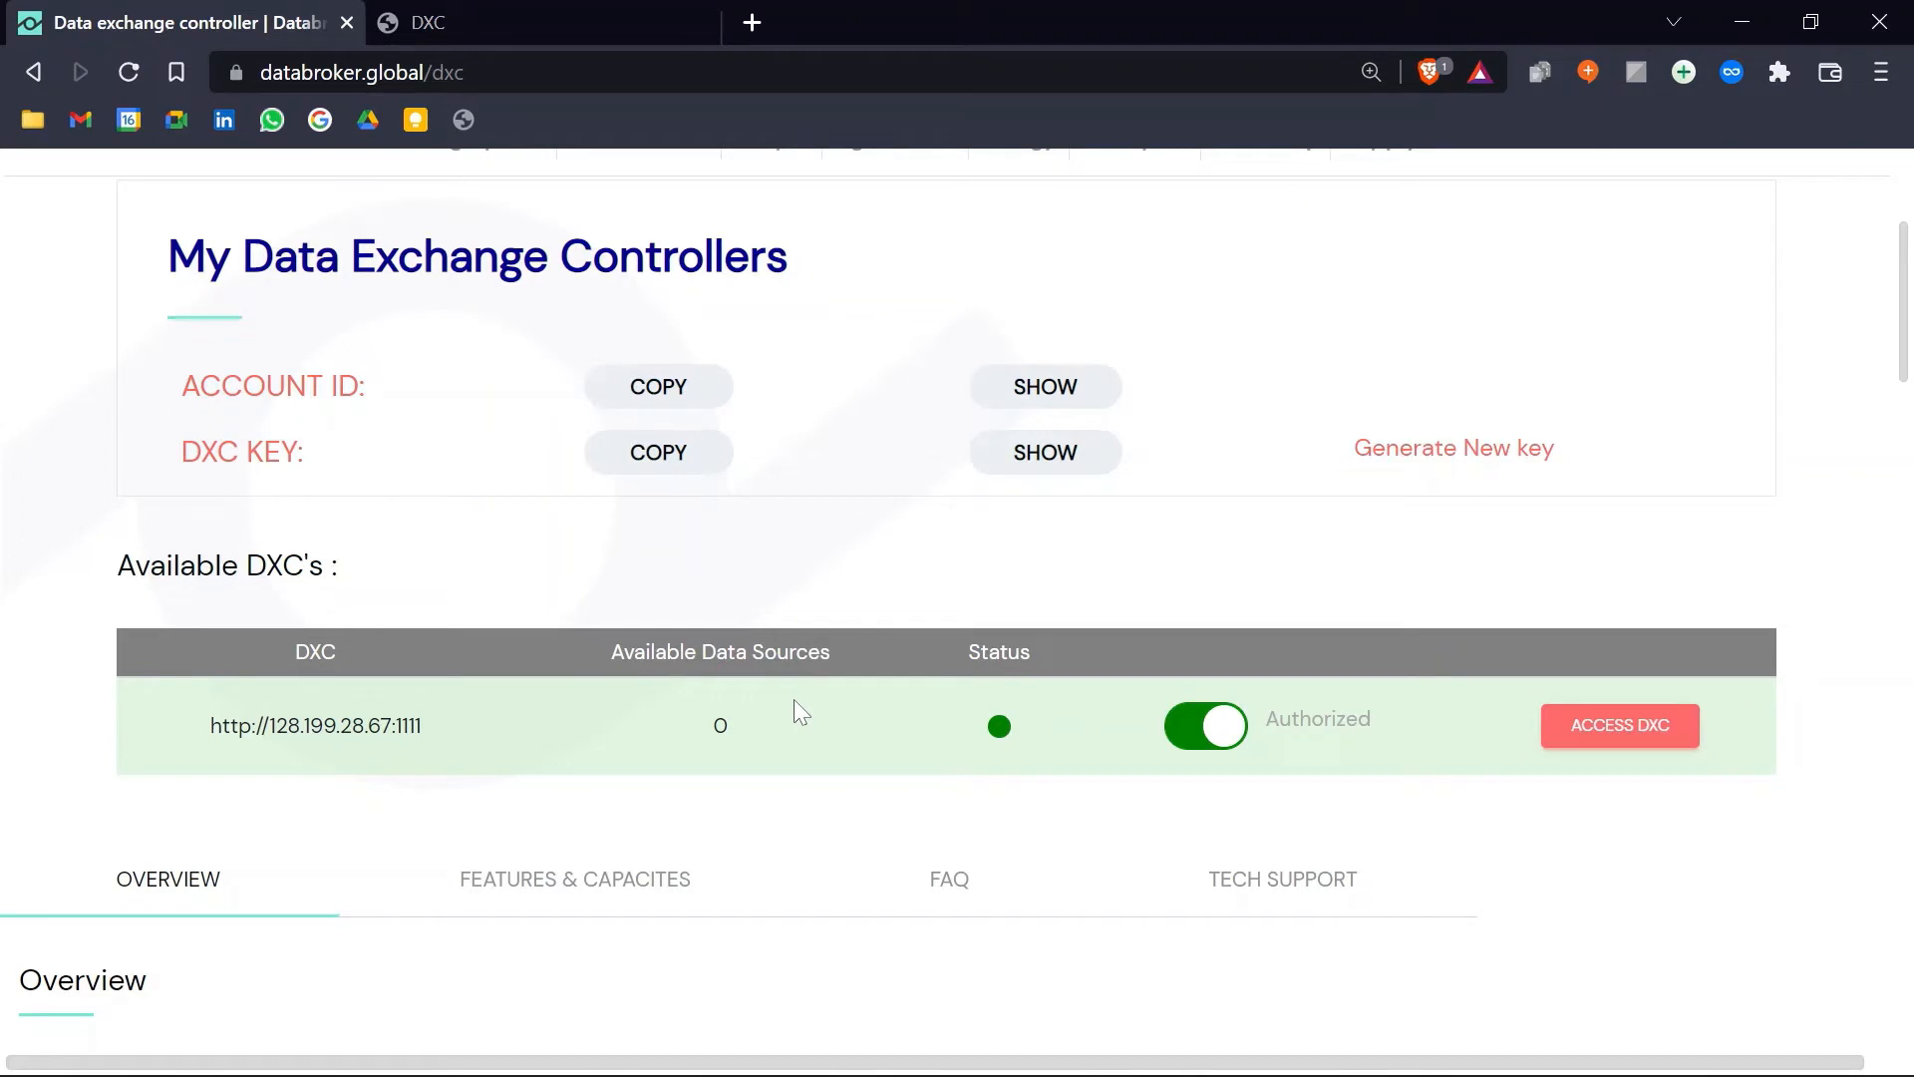
click(541, 25)
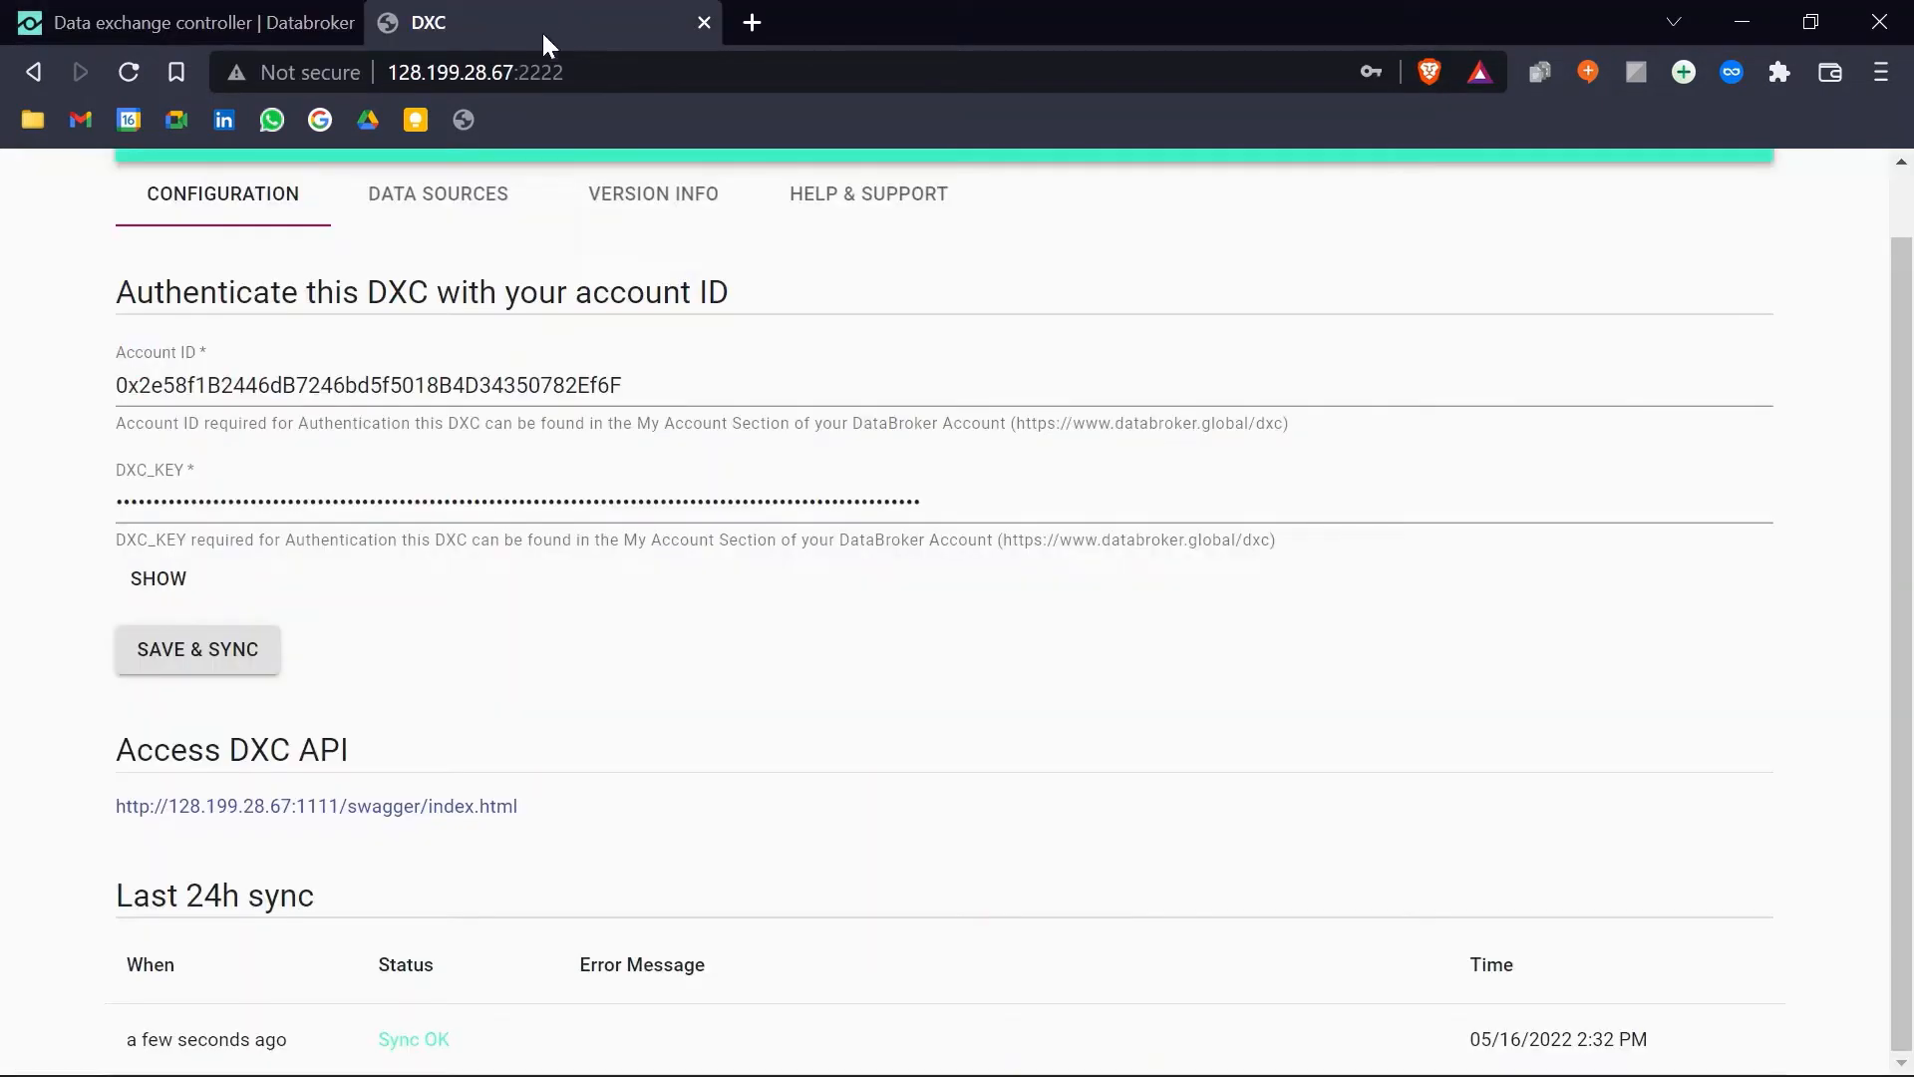
Step: In Data Sources, set Data Type to File and Network Protocol to local
click(448, 192)
click(1482, 118)
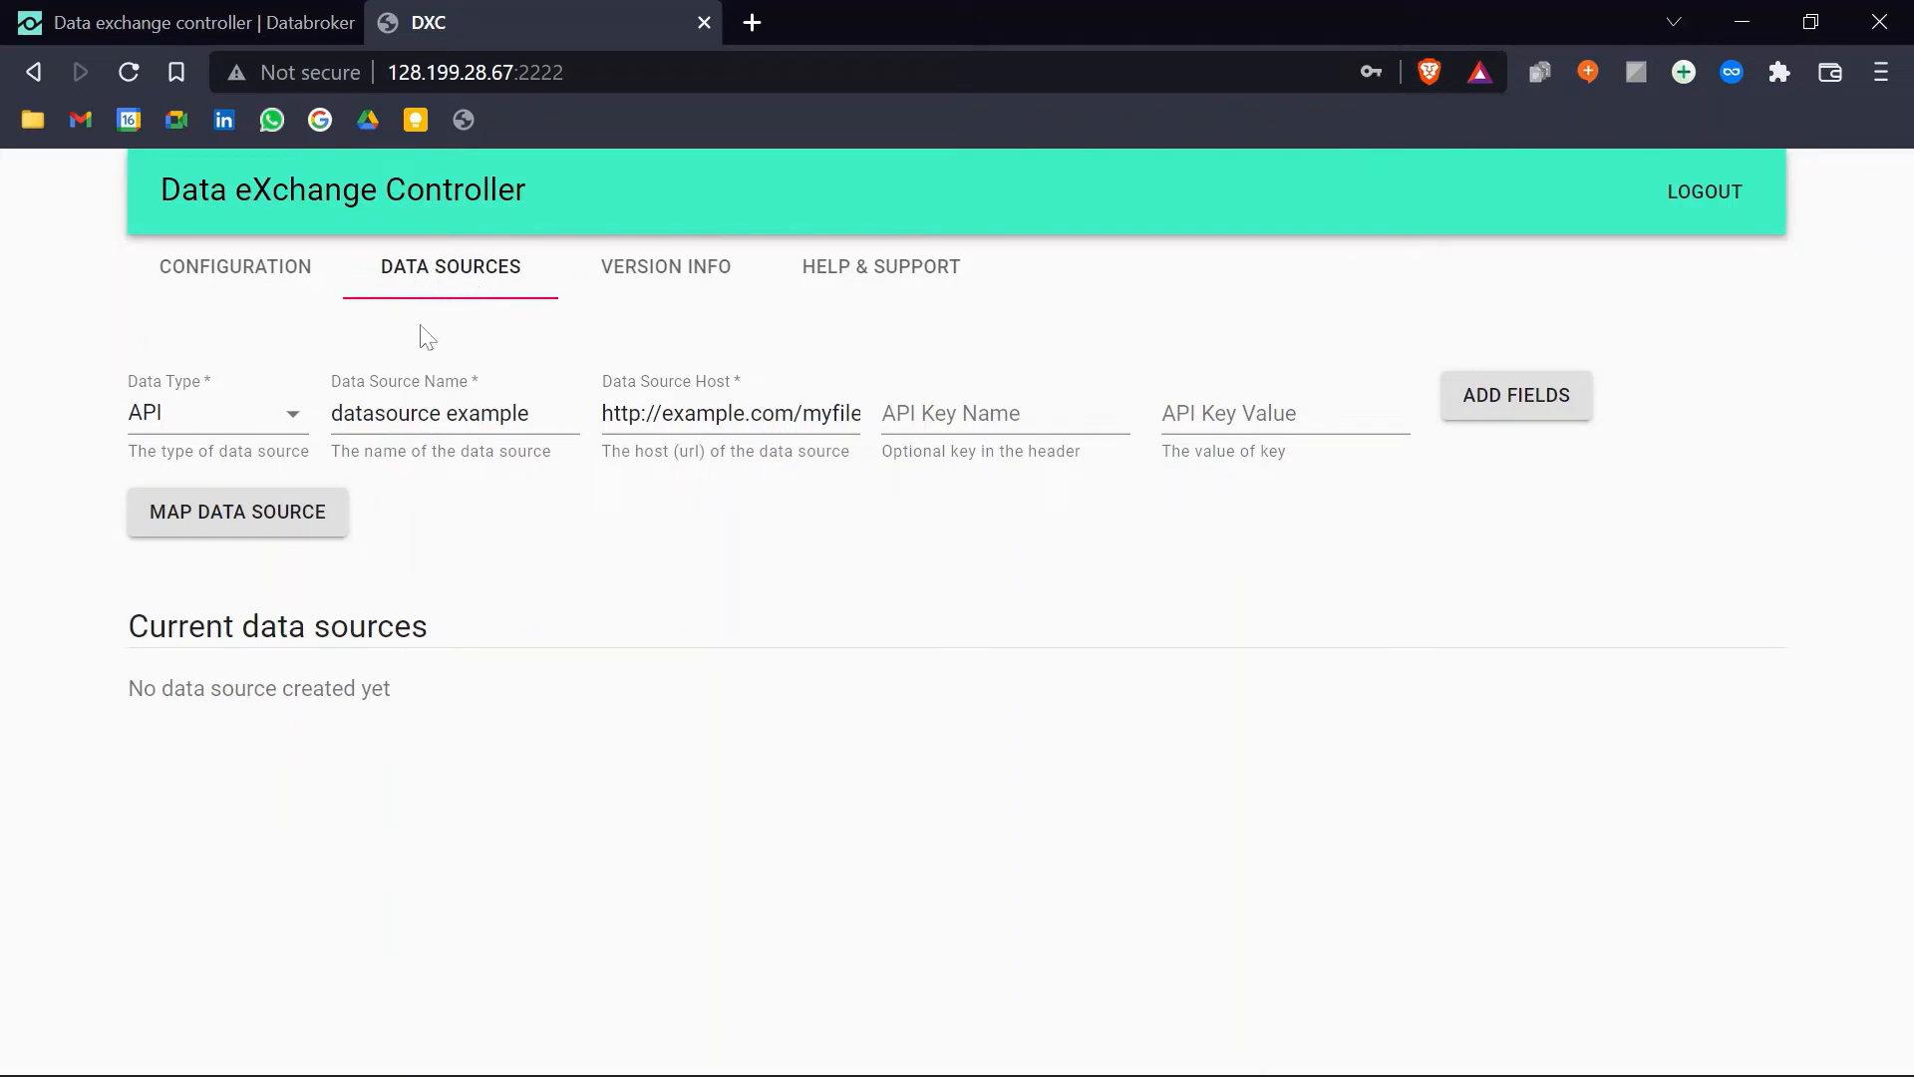
click(238, 416)
click(186, 481)
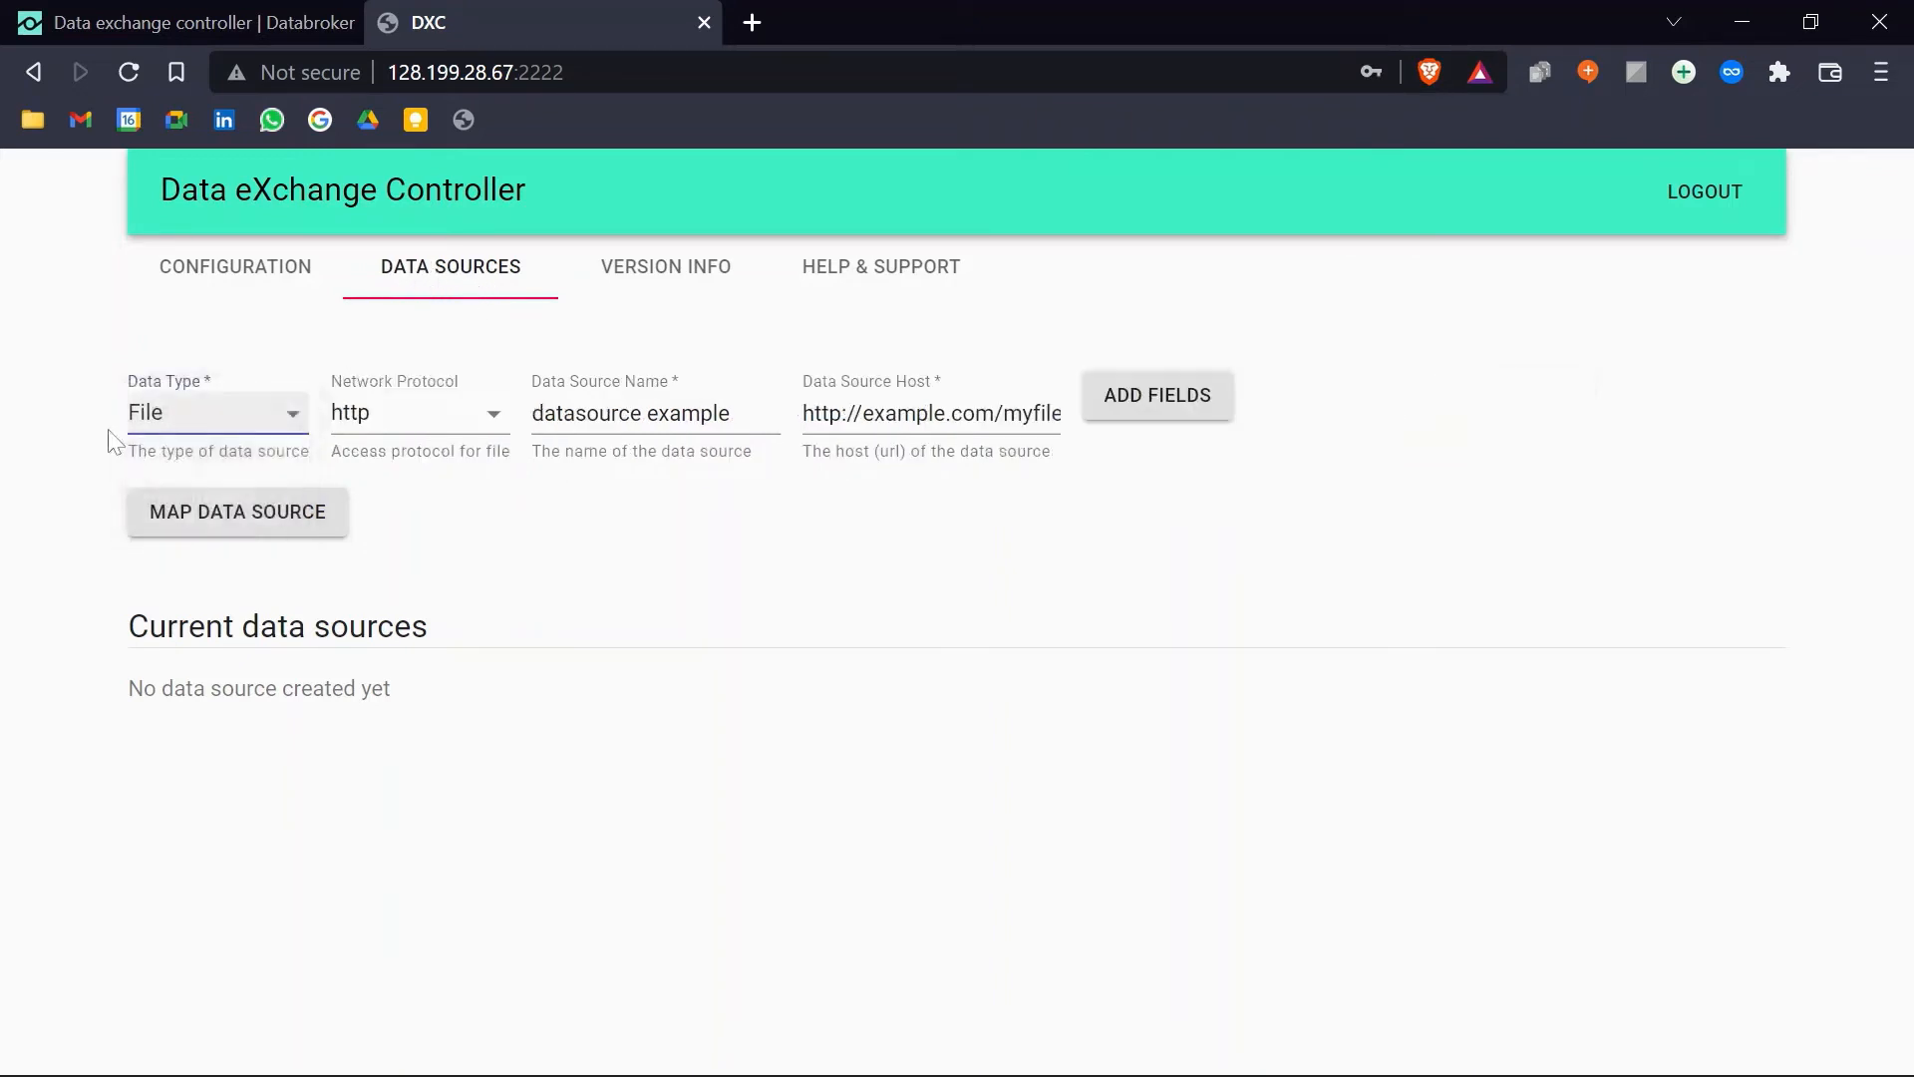
click(424, 424)
click(411, 655)
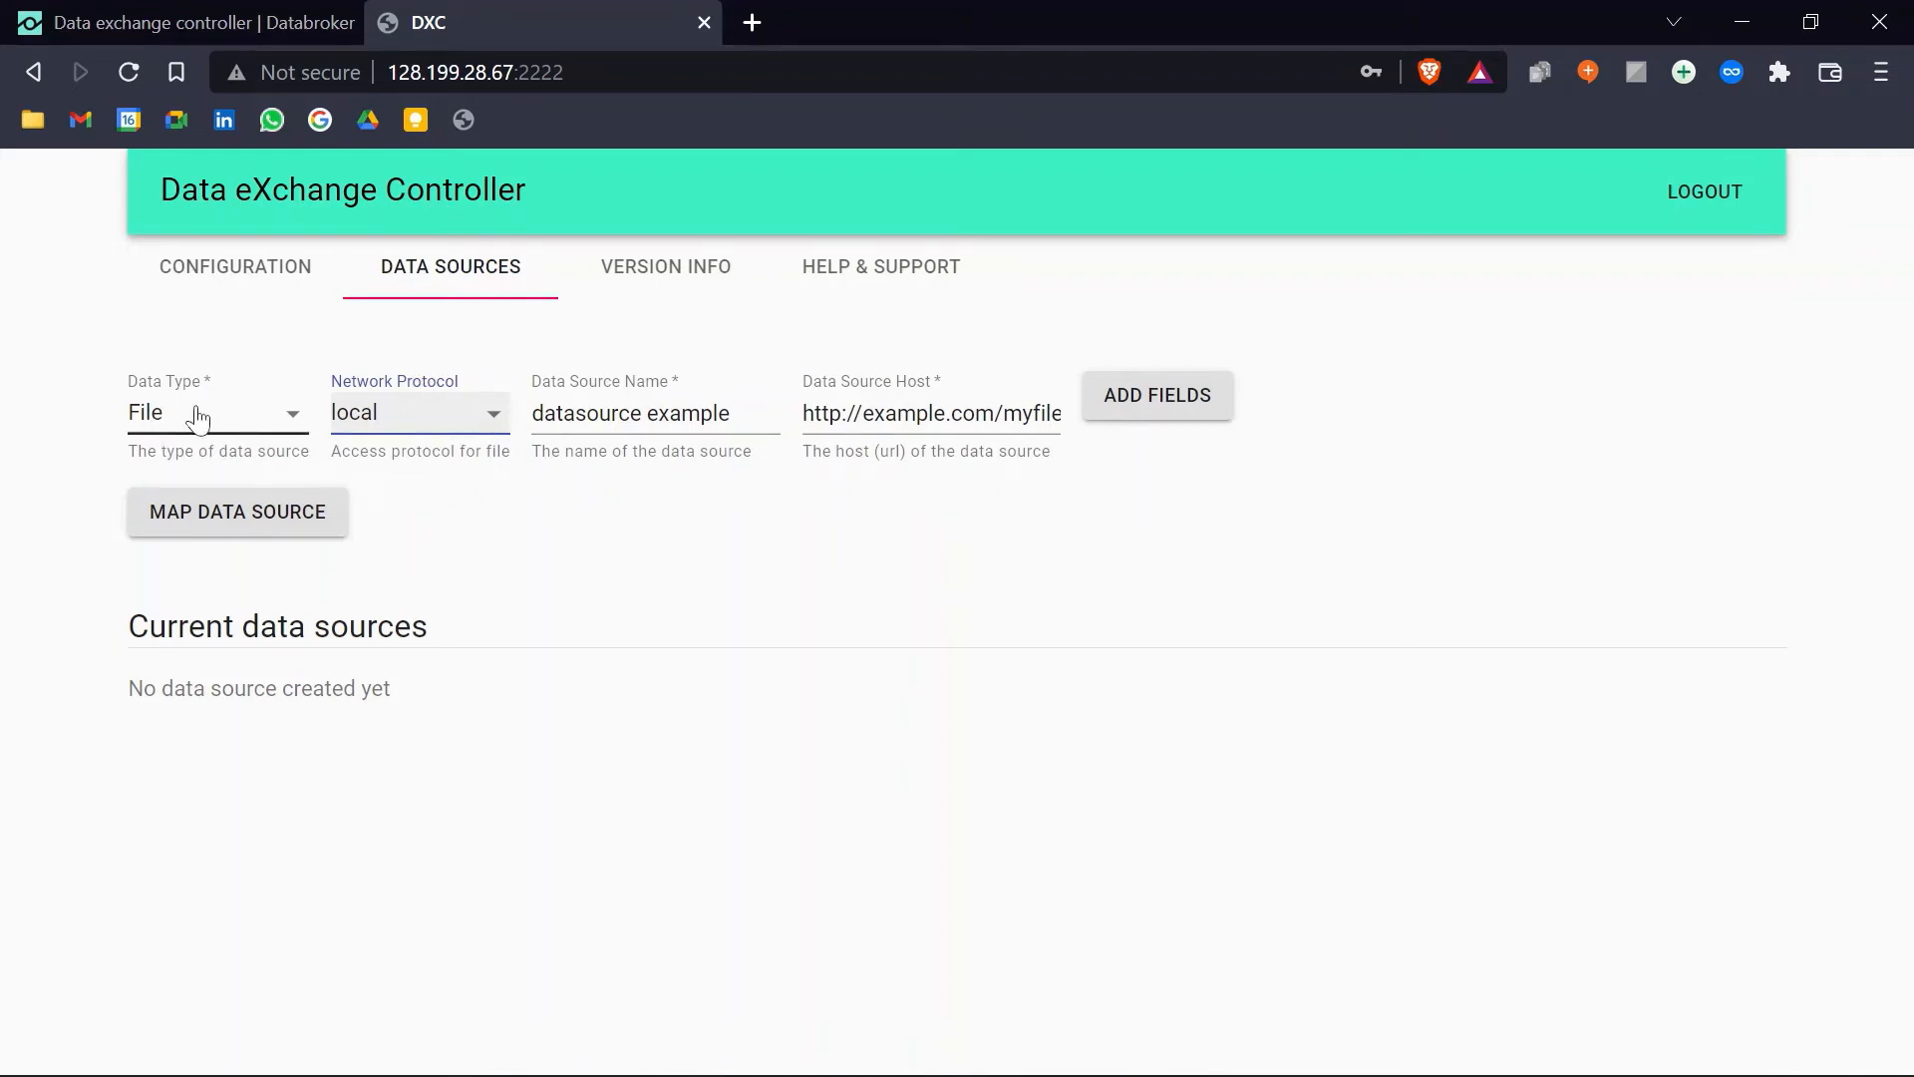
Step: Clear the example URL from the Data Source Host field
click(812, 413)
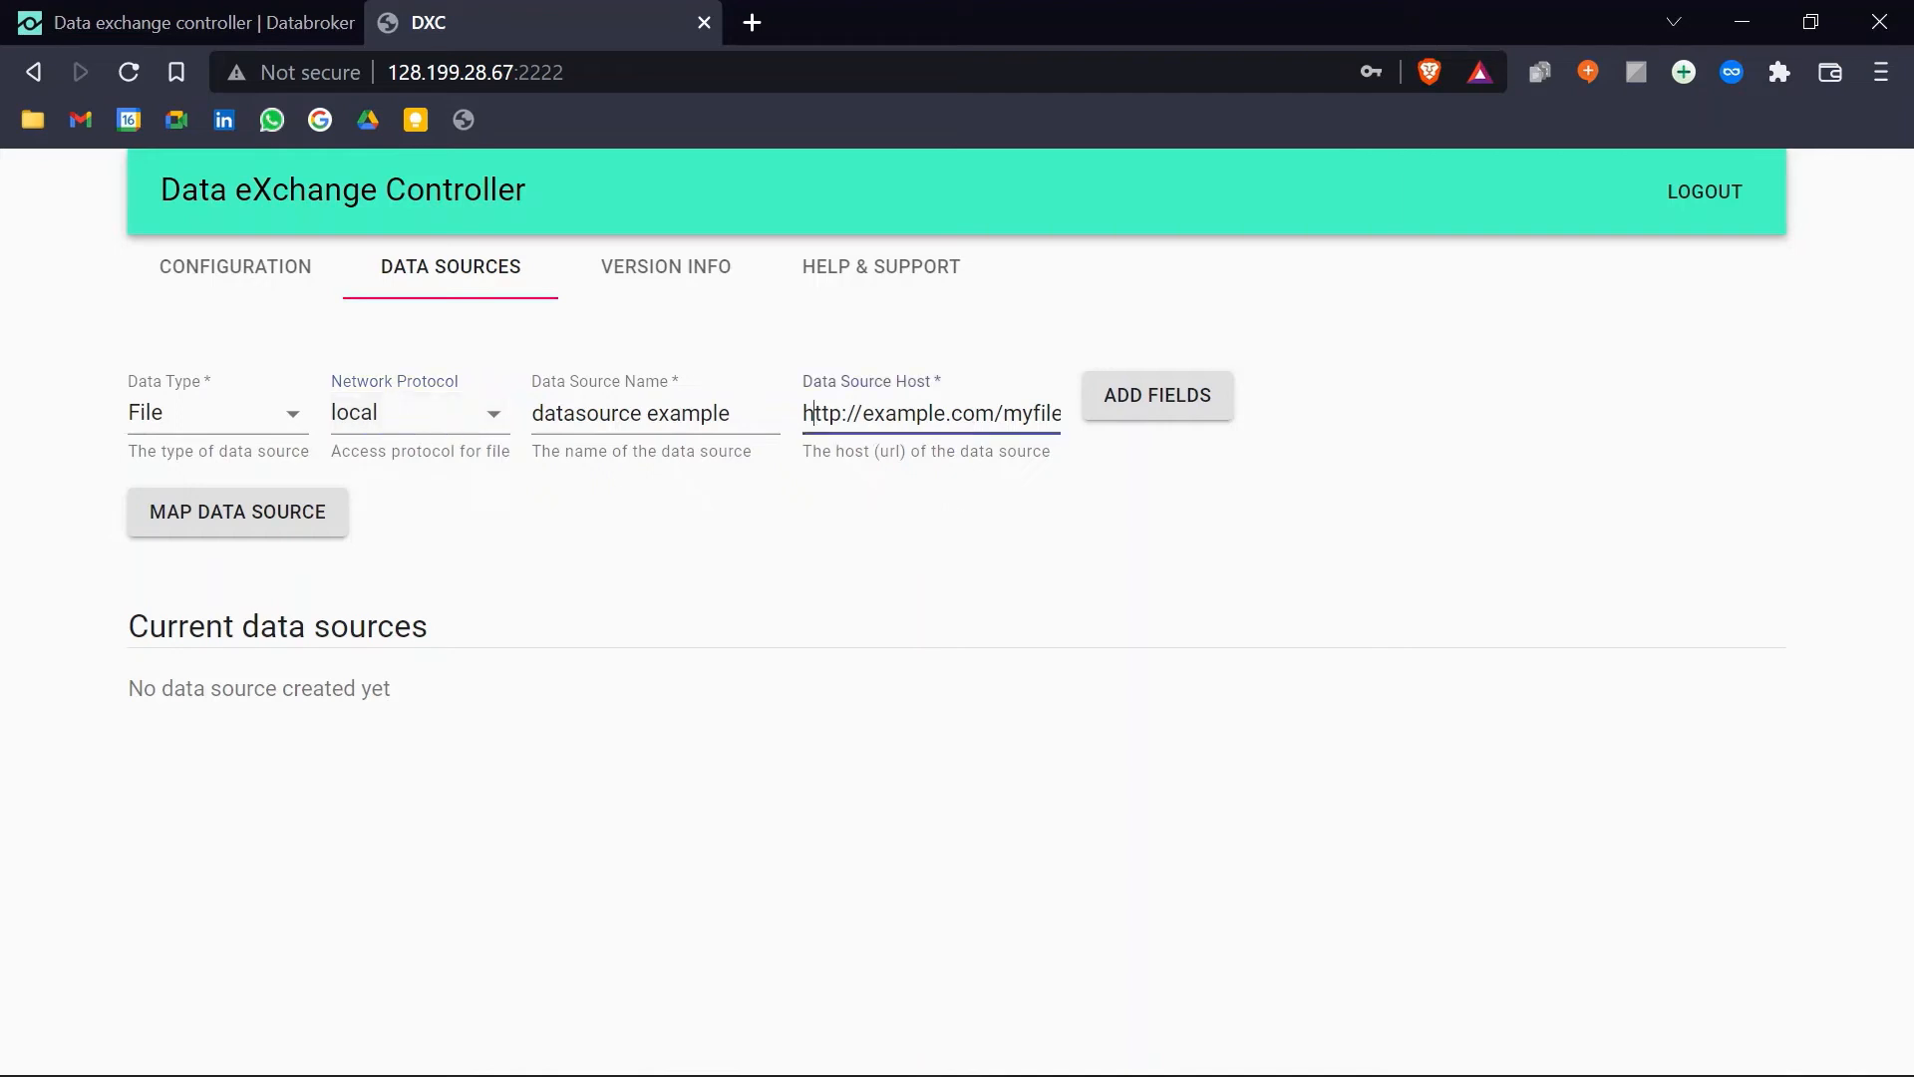
key(ctrl+a)
key(BackSpace)
click(941, 525)
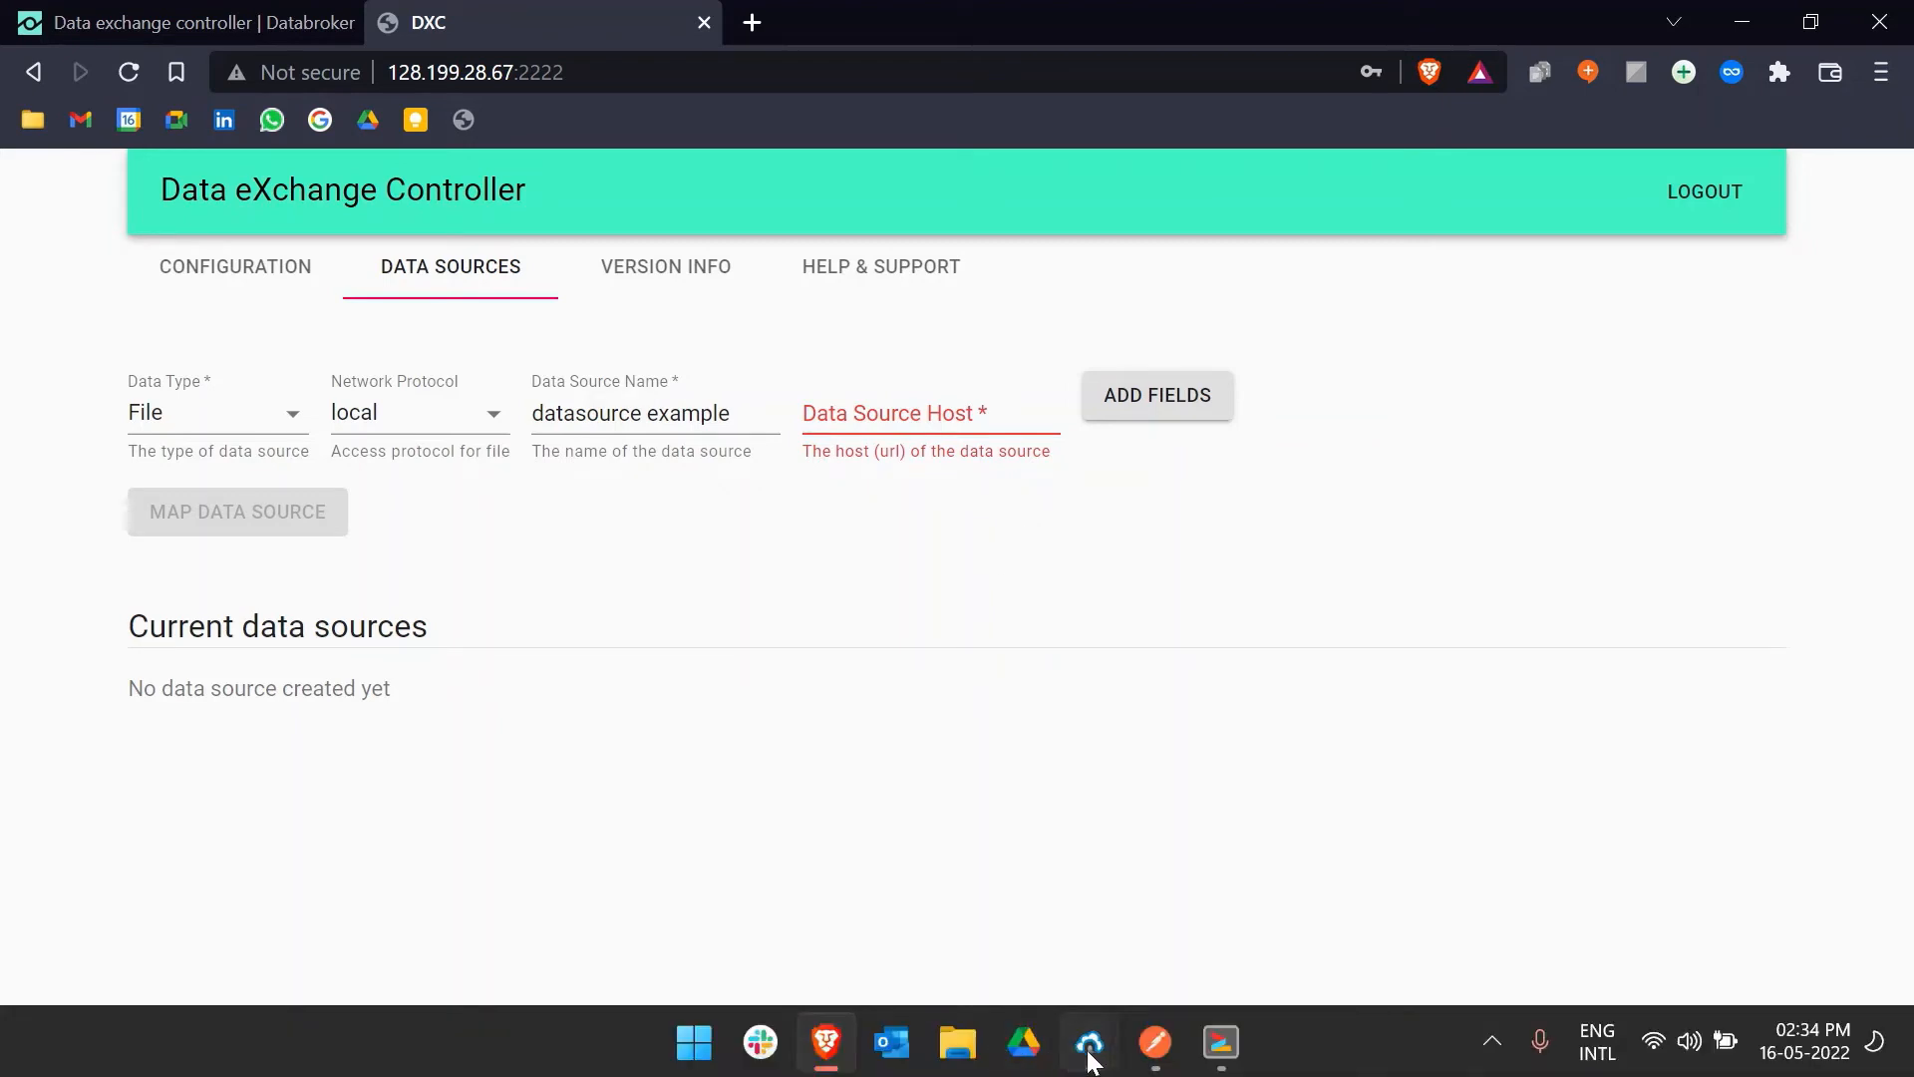
Step: In Bitvise SFTP, upload ev.pdf from the local Content folder into the remote drive folder
mouse_move(1089, 1042)
click(1190, 930)
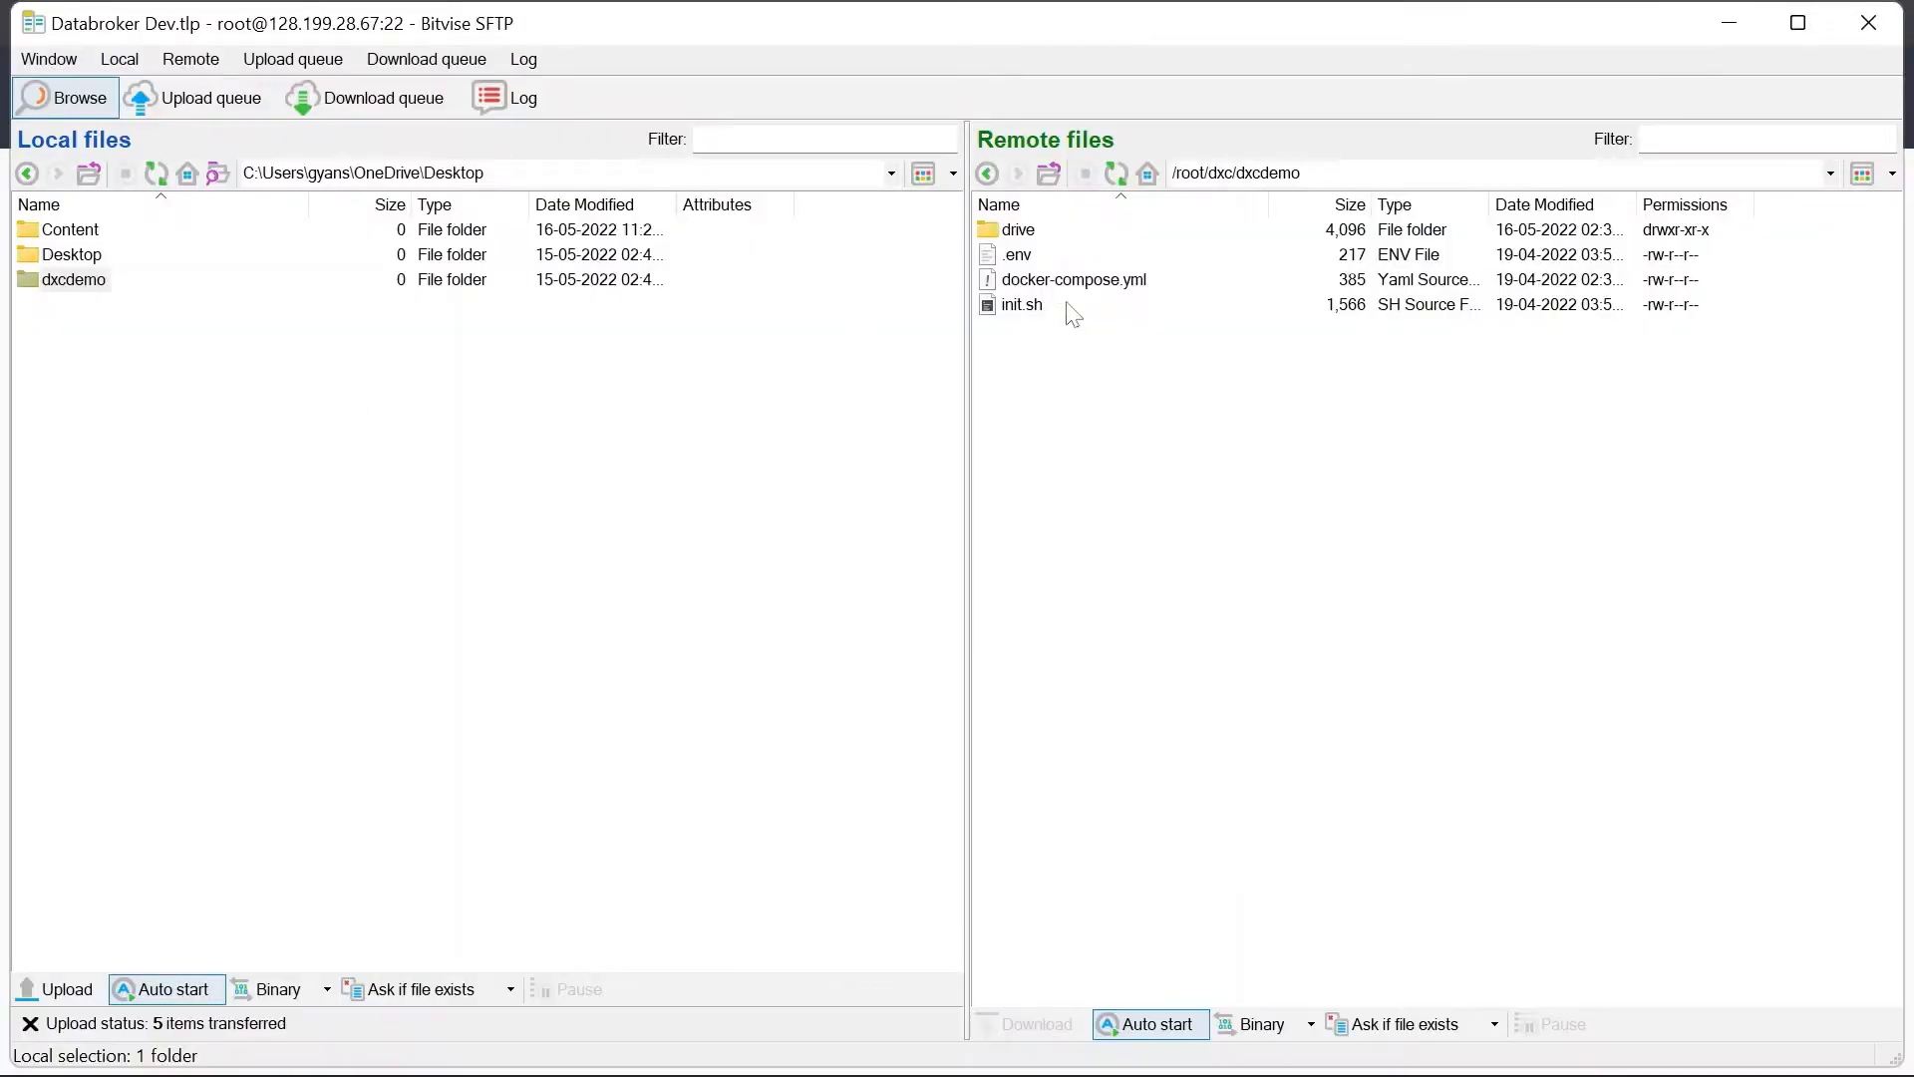
double_click(1021, 232)
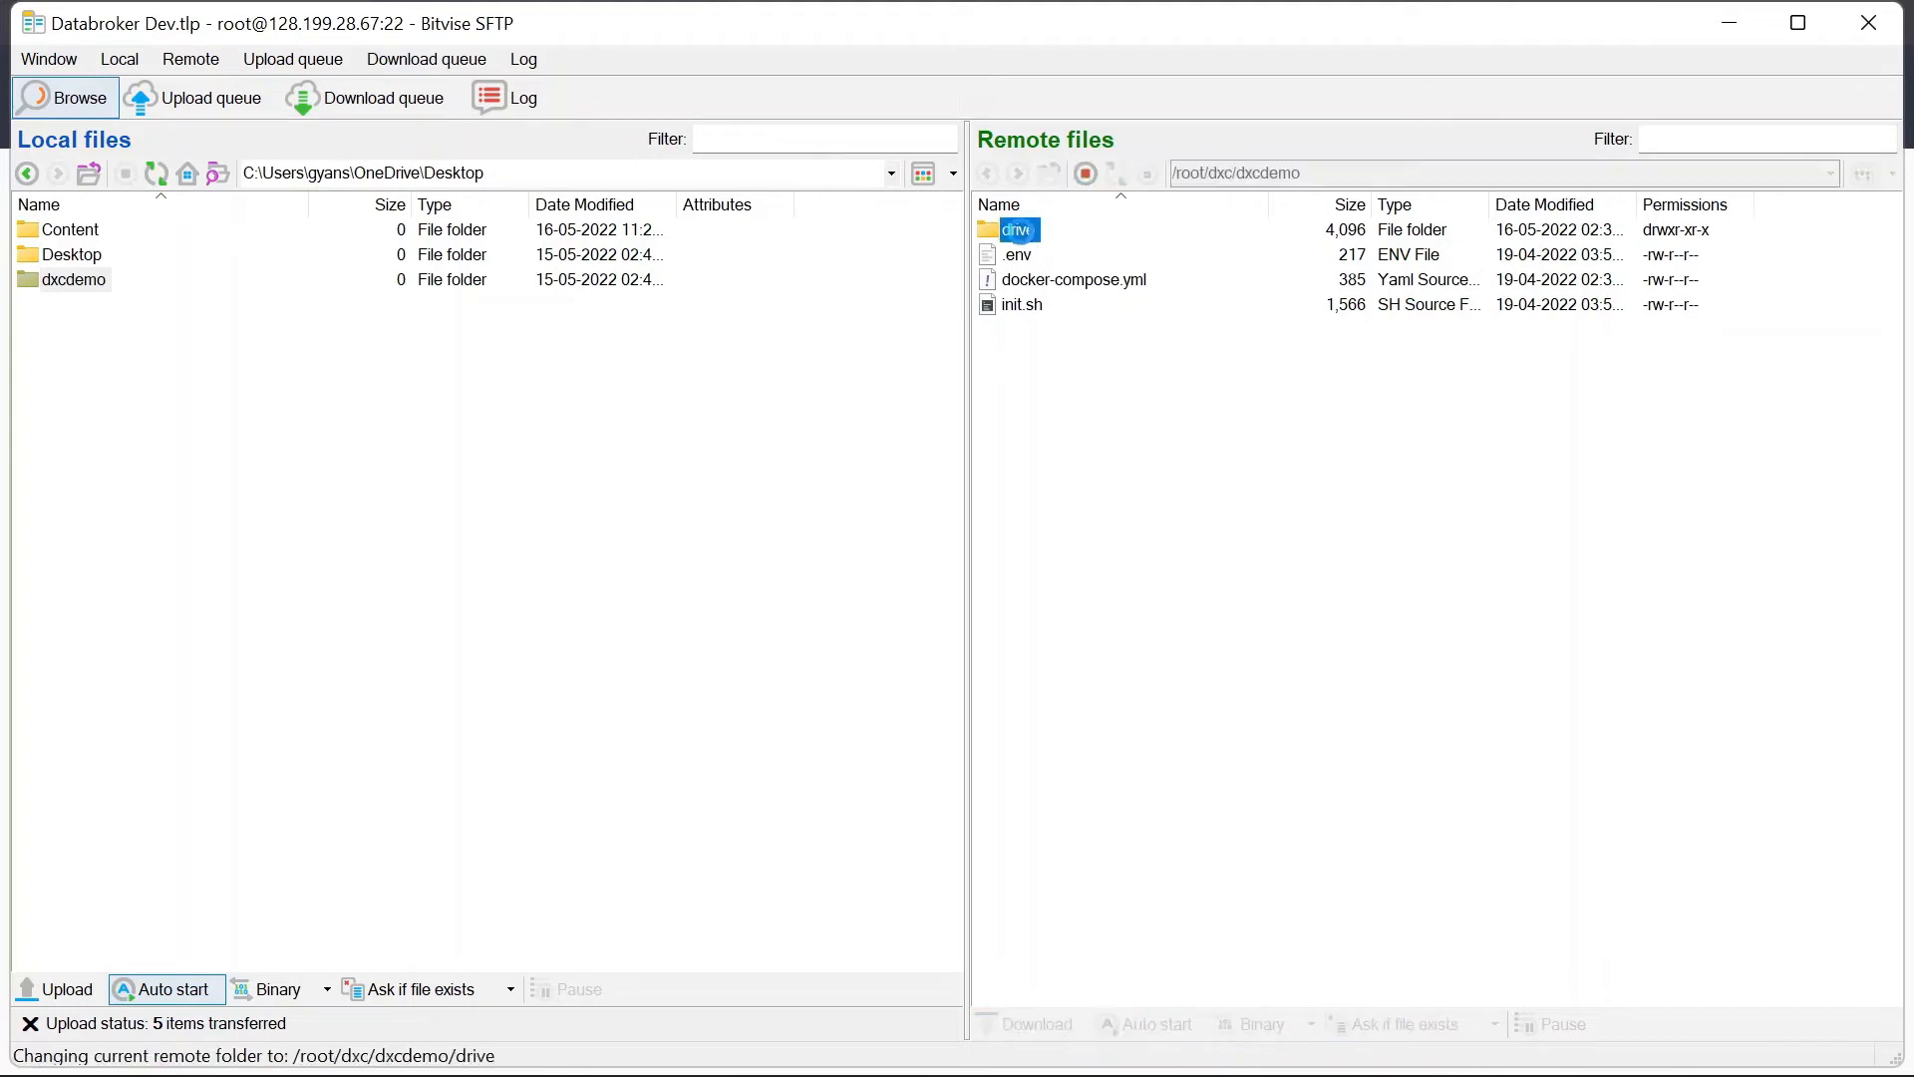
double_click(74, 231)
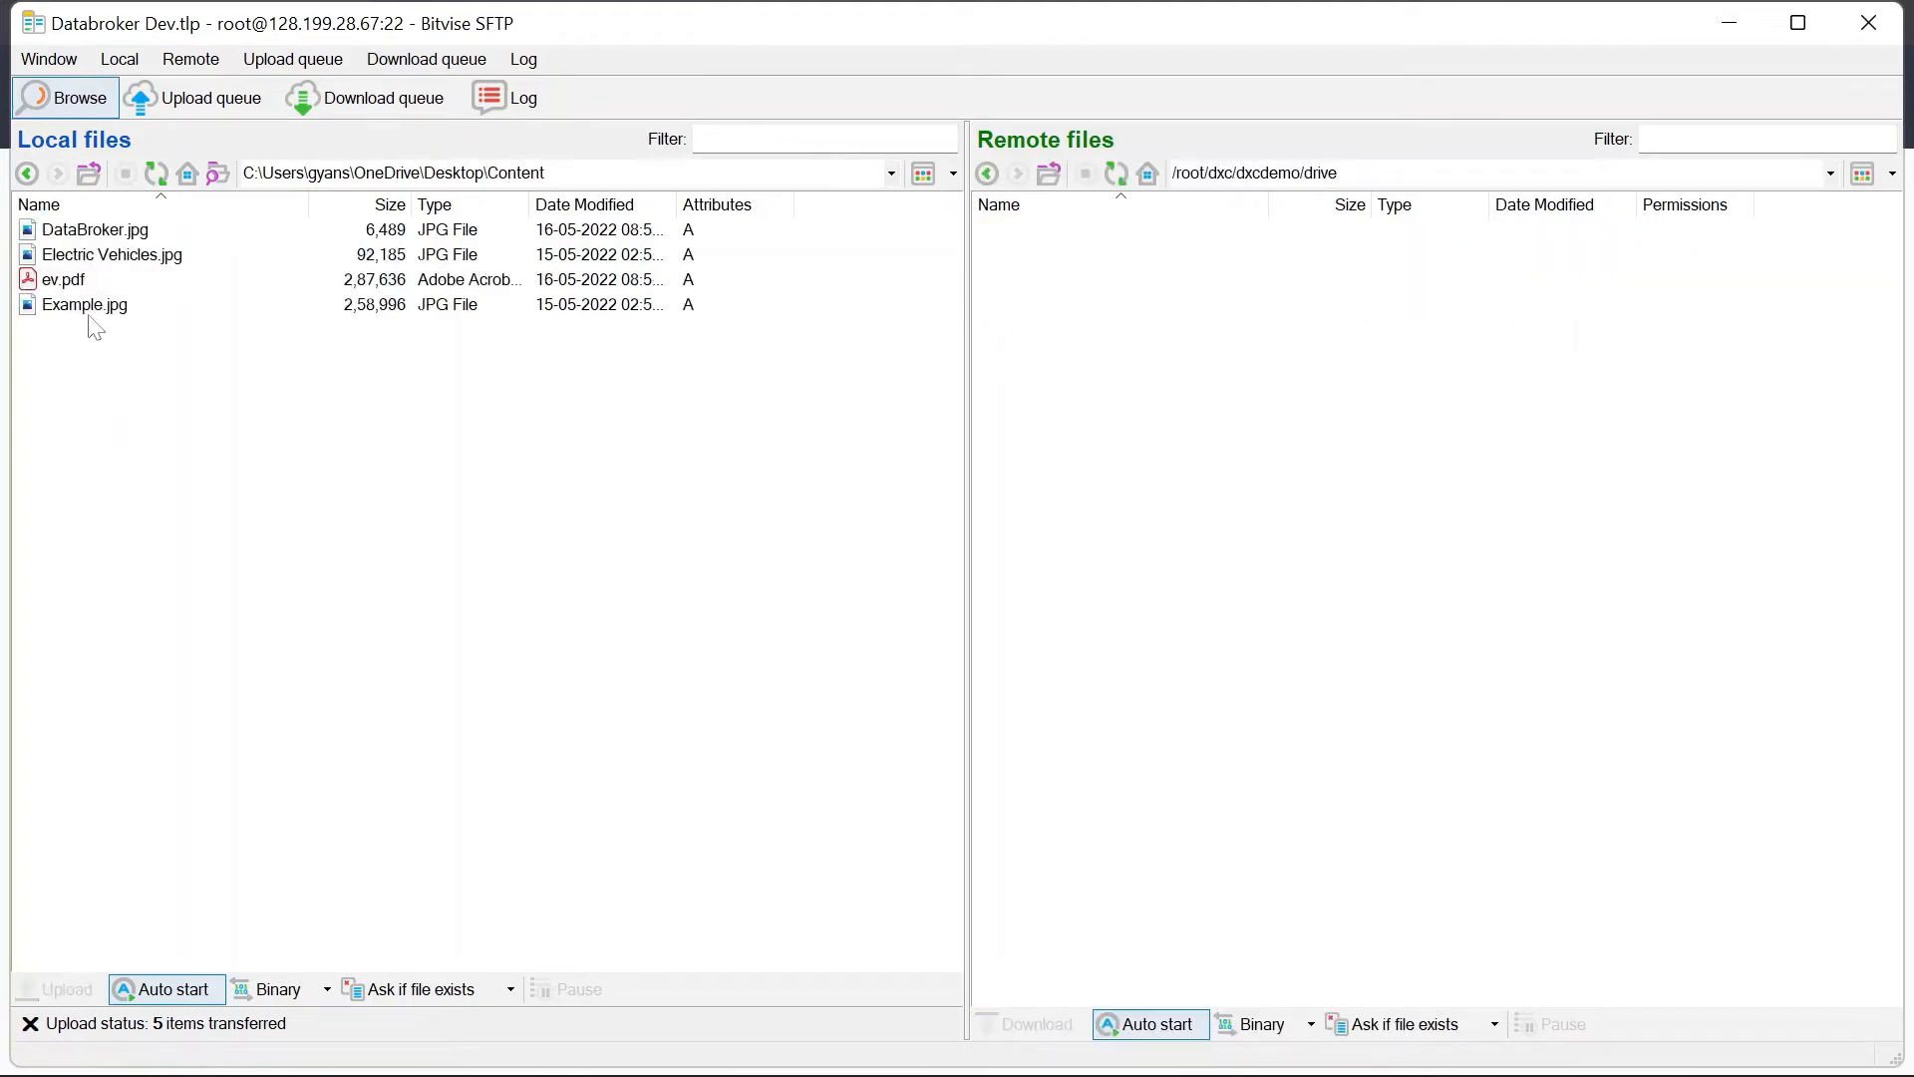
click(70, 286)
drag(69, 289, 1127, 329)
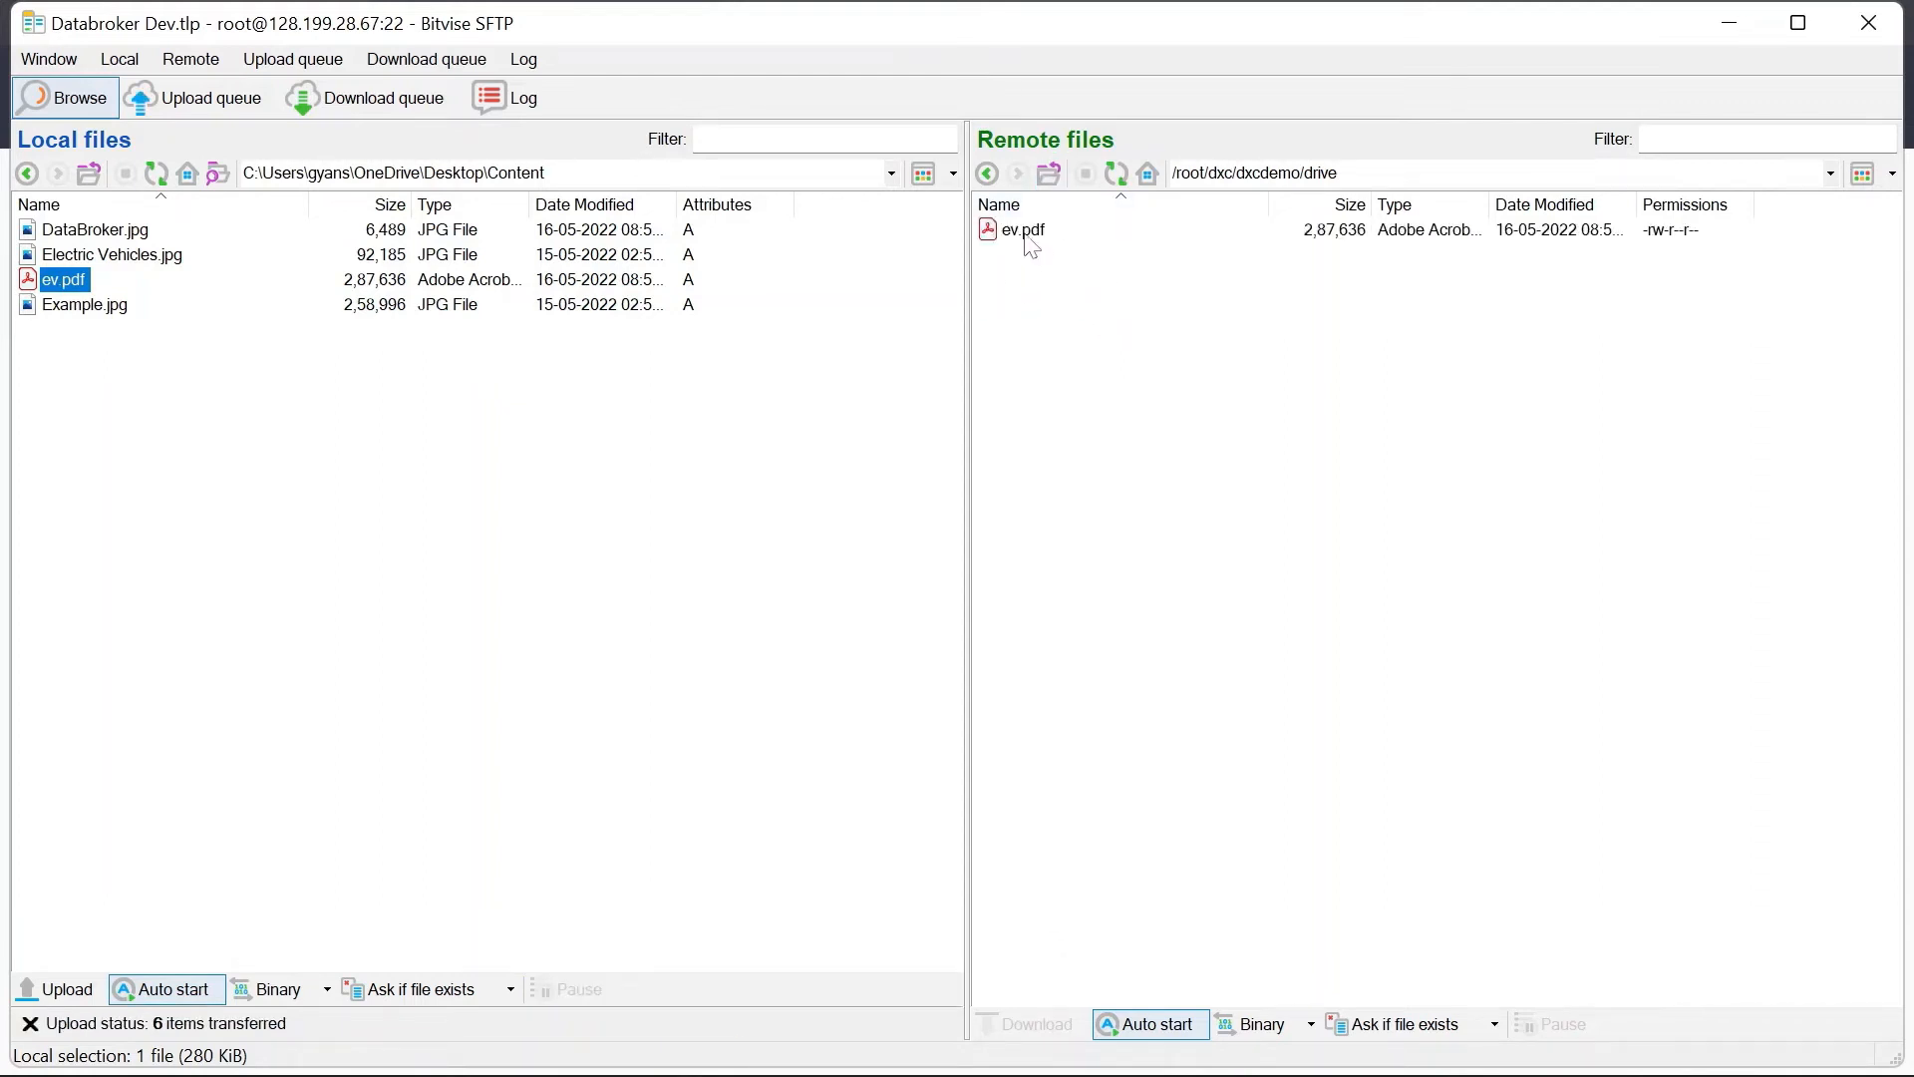
Step: Open the uploaded ev.pdf from the server's drive folder
click(1017, 235)
click(1018, 236)
click(1021, 233)
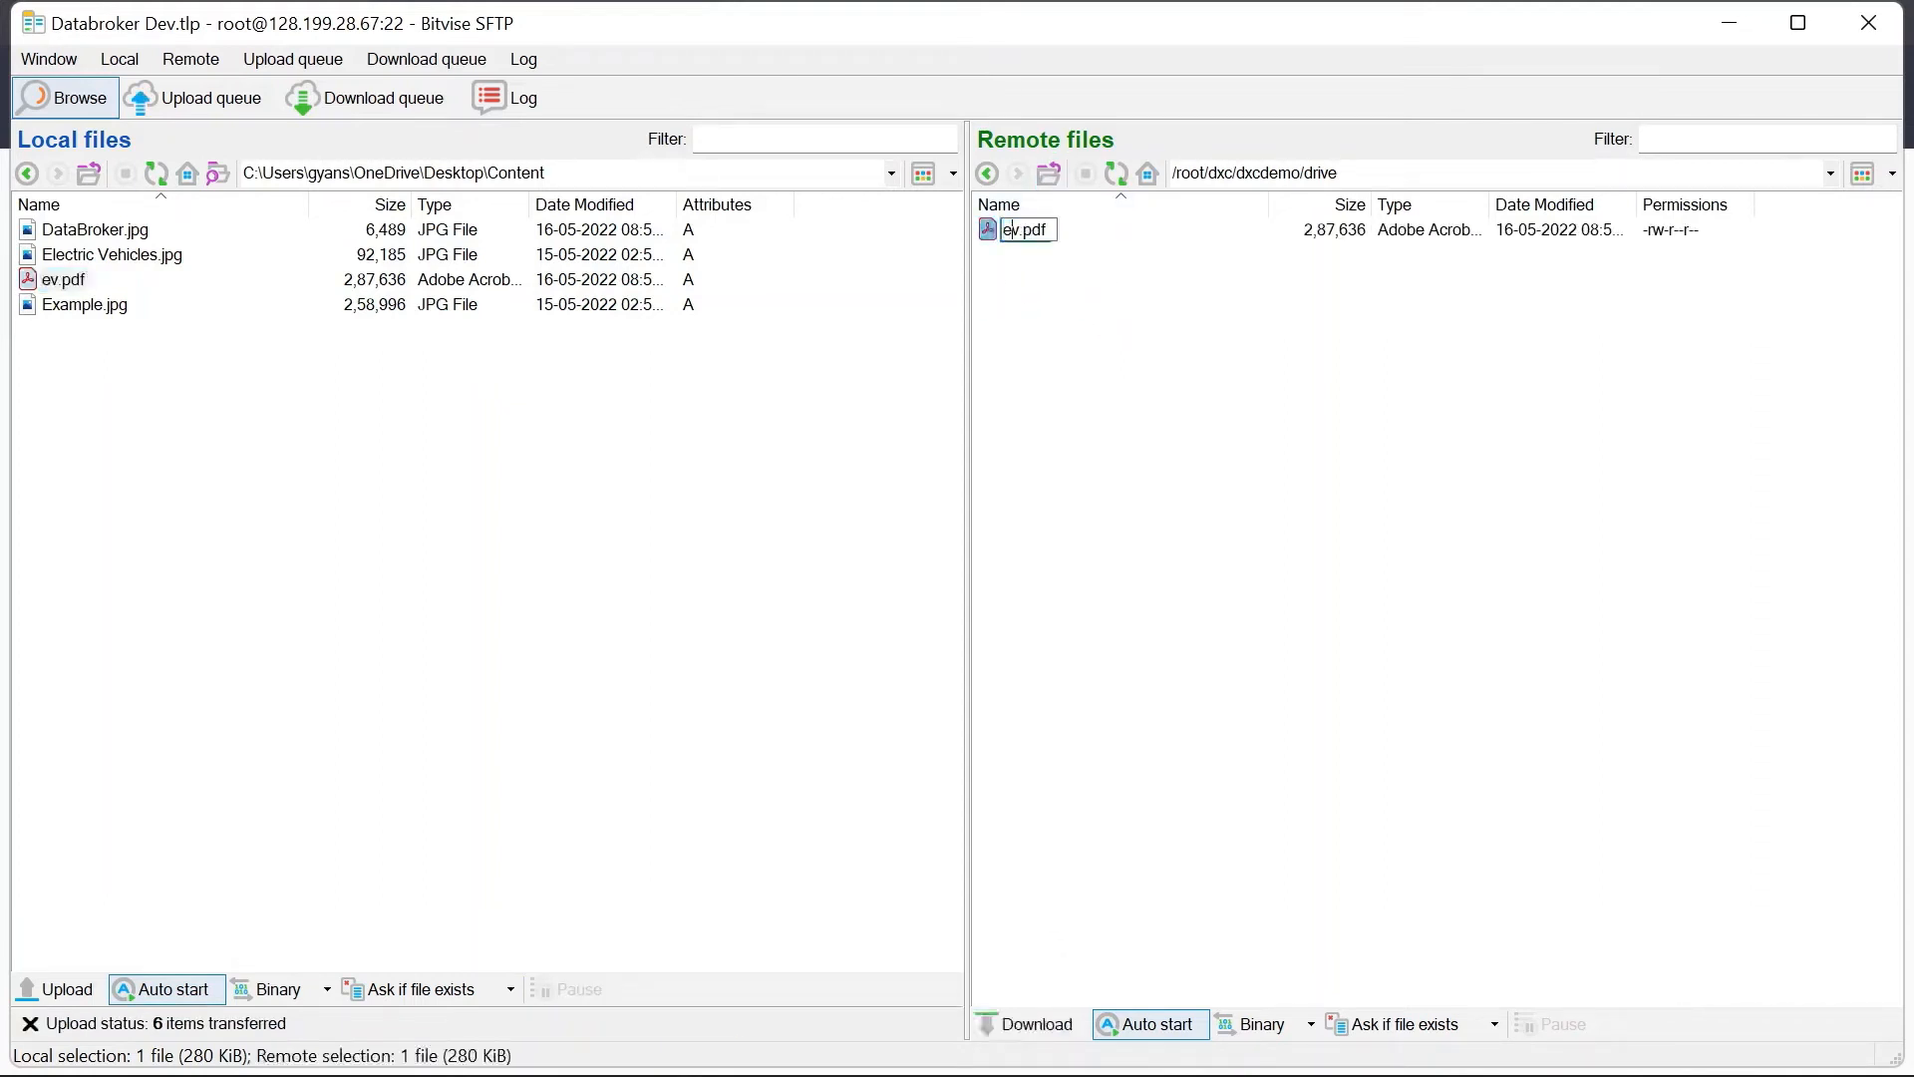
click(1078, 272)
double_click(1027, 234)
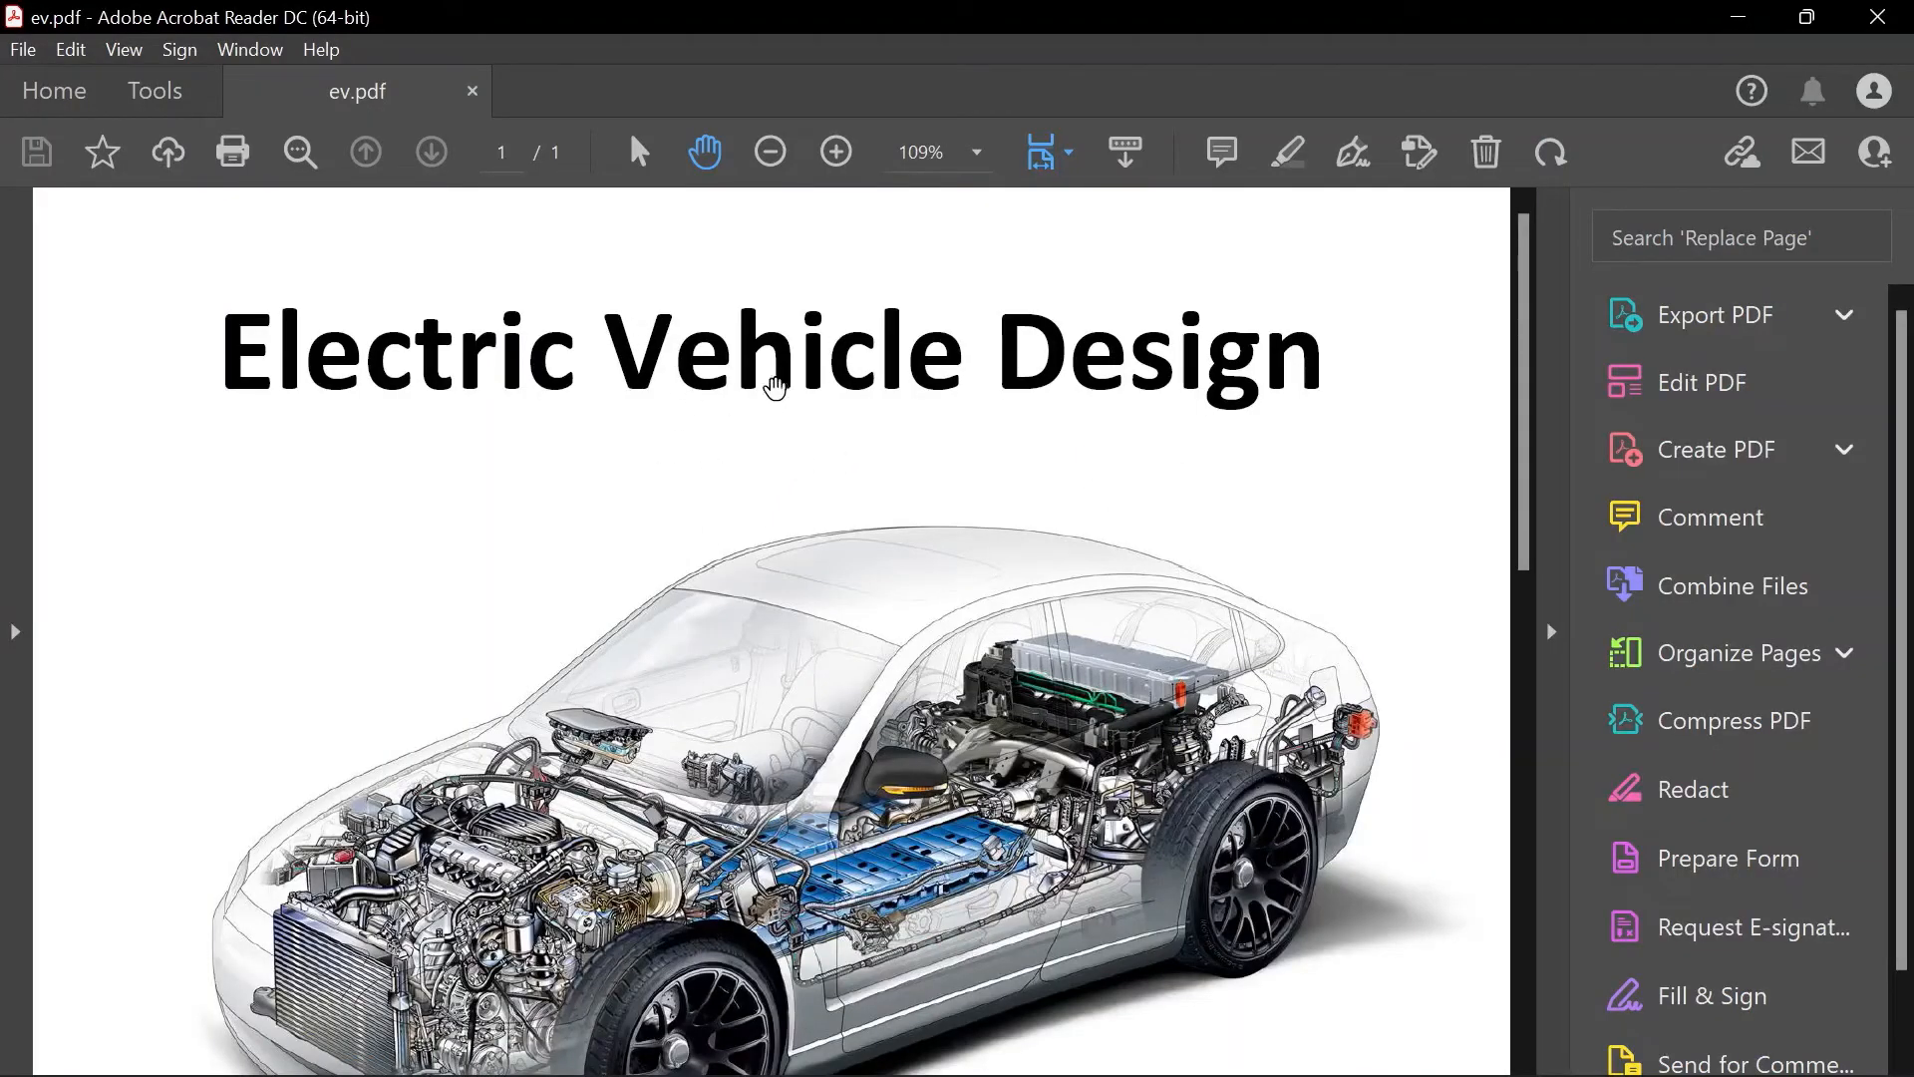
Step: Review the Electric Vehicle Design PDF down to its parameter table, then close Acrobat Reader
scroll(893, 628, down, 6)
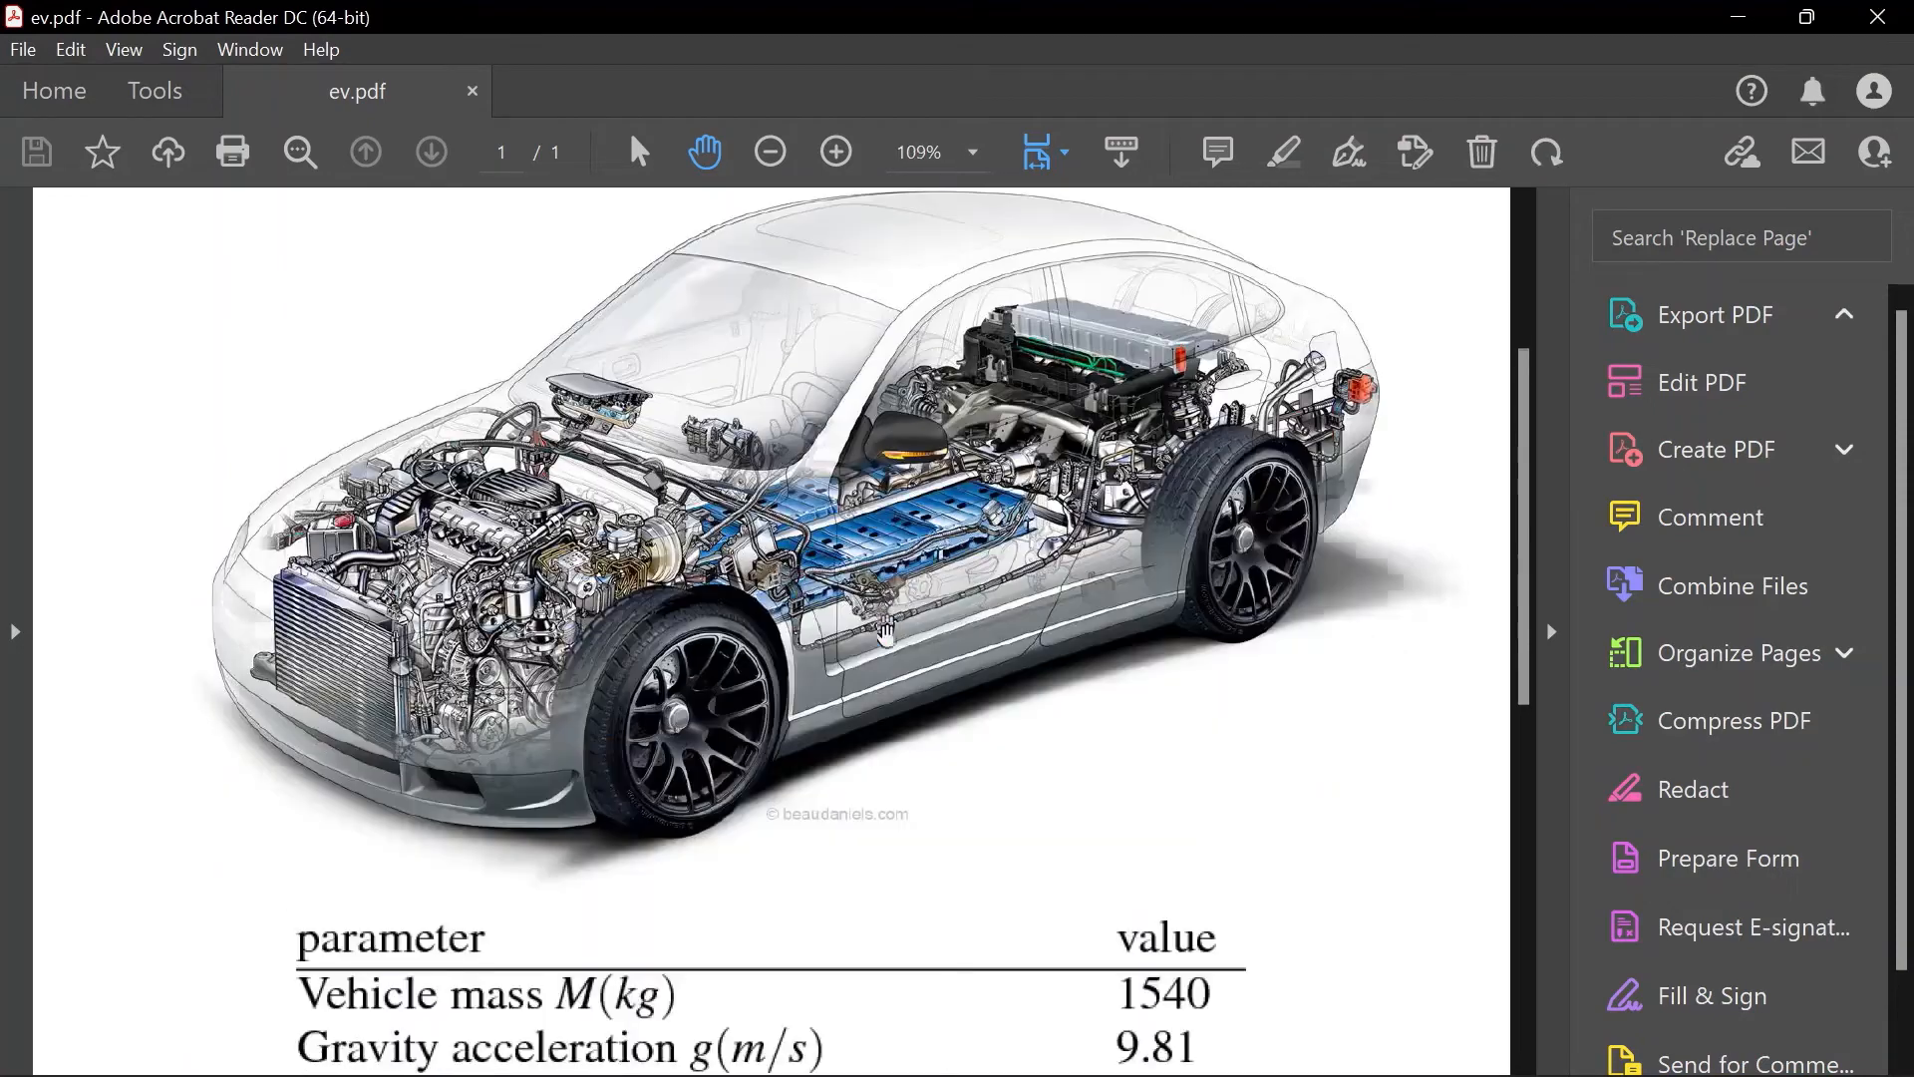
scroll(893, 641, down, 1)
scroll(684, 760, down, 1)
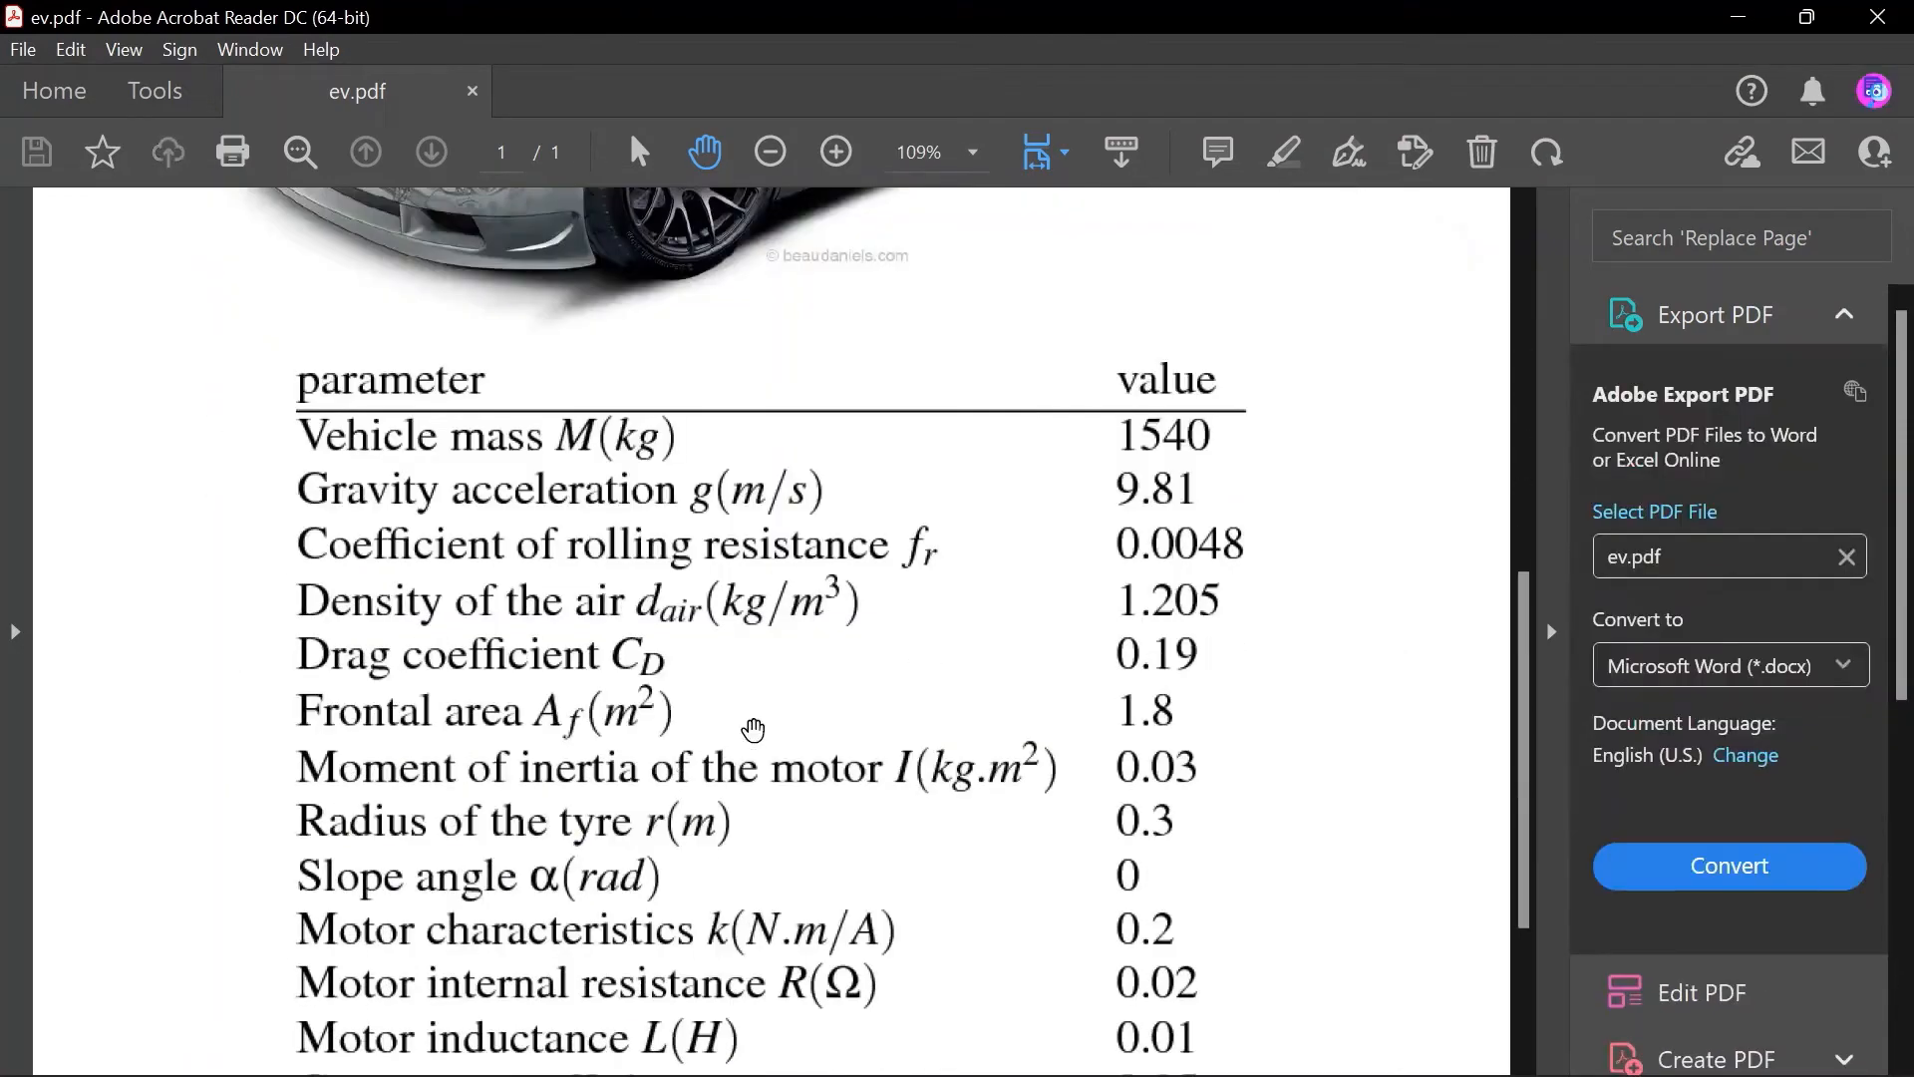
scroll(759, 725, up, 1)
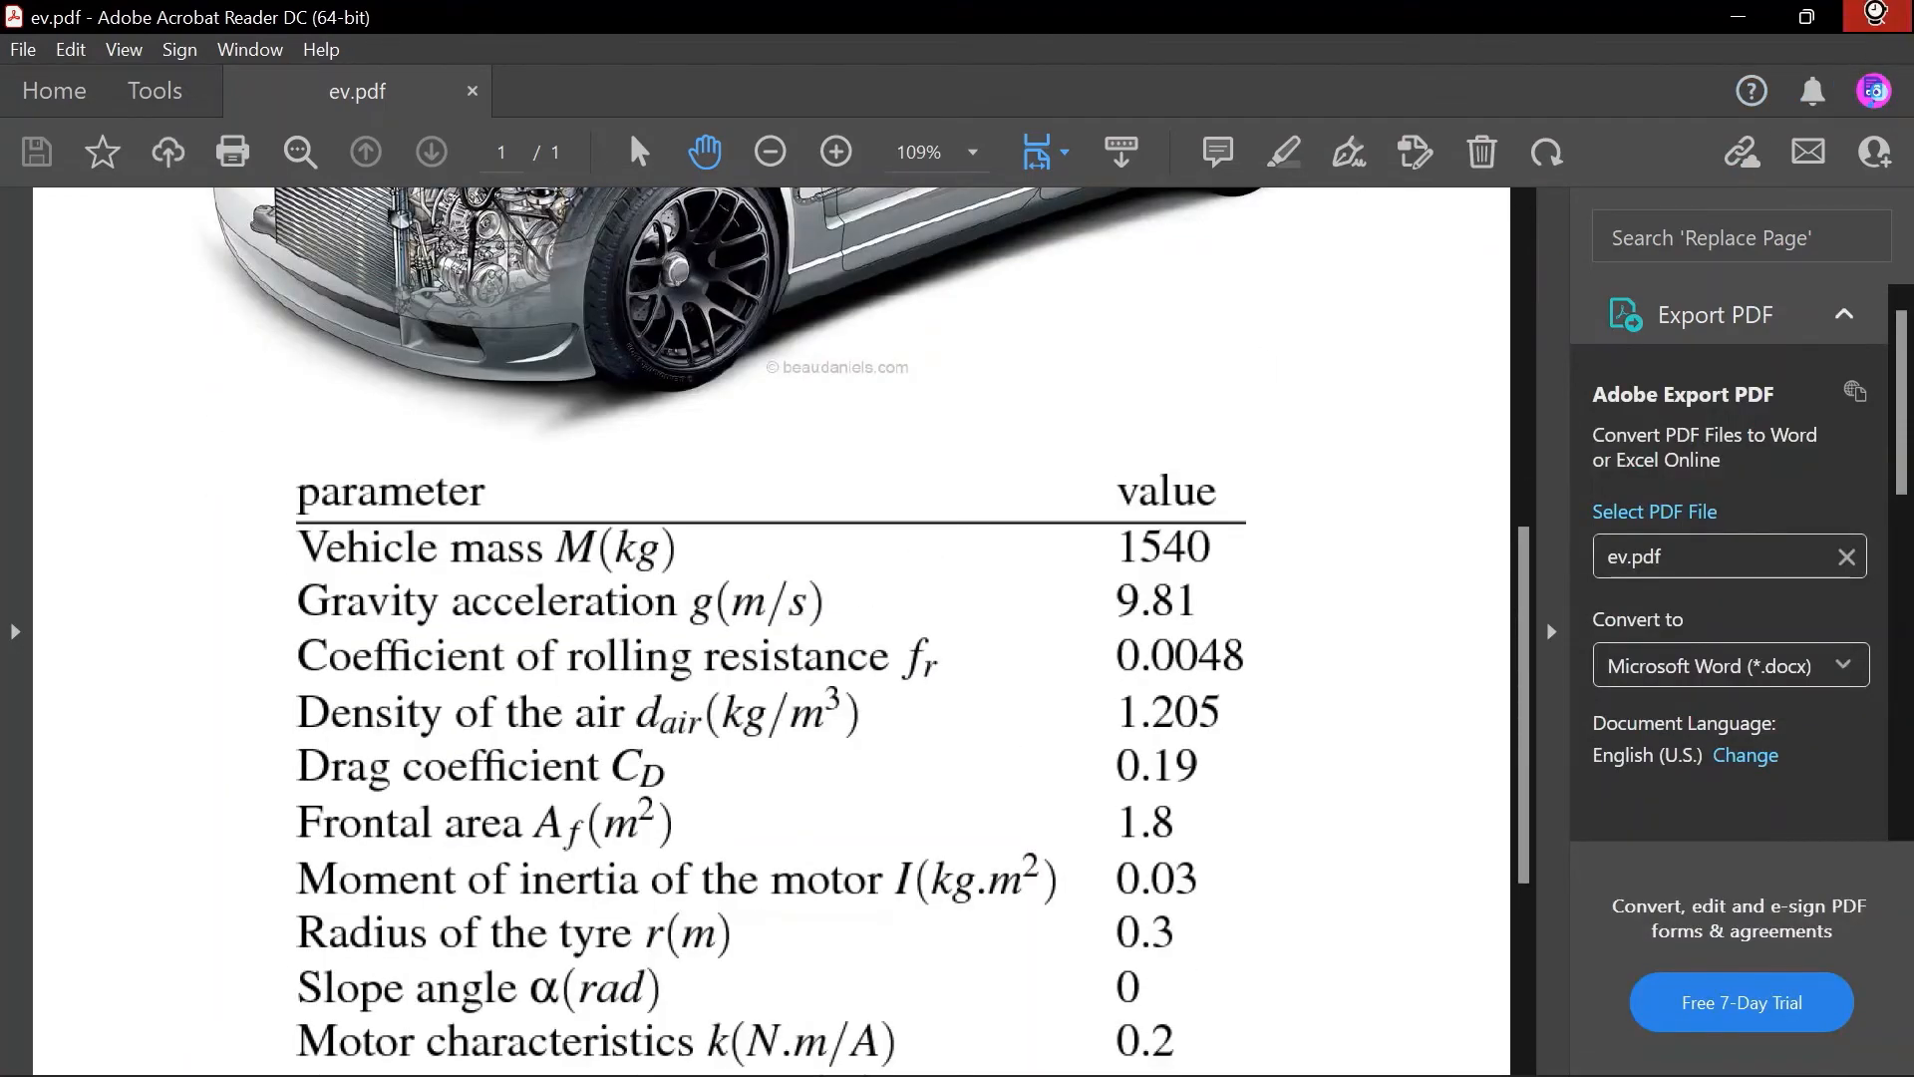
click(1877, 17)
click(1449, 437)
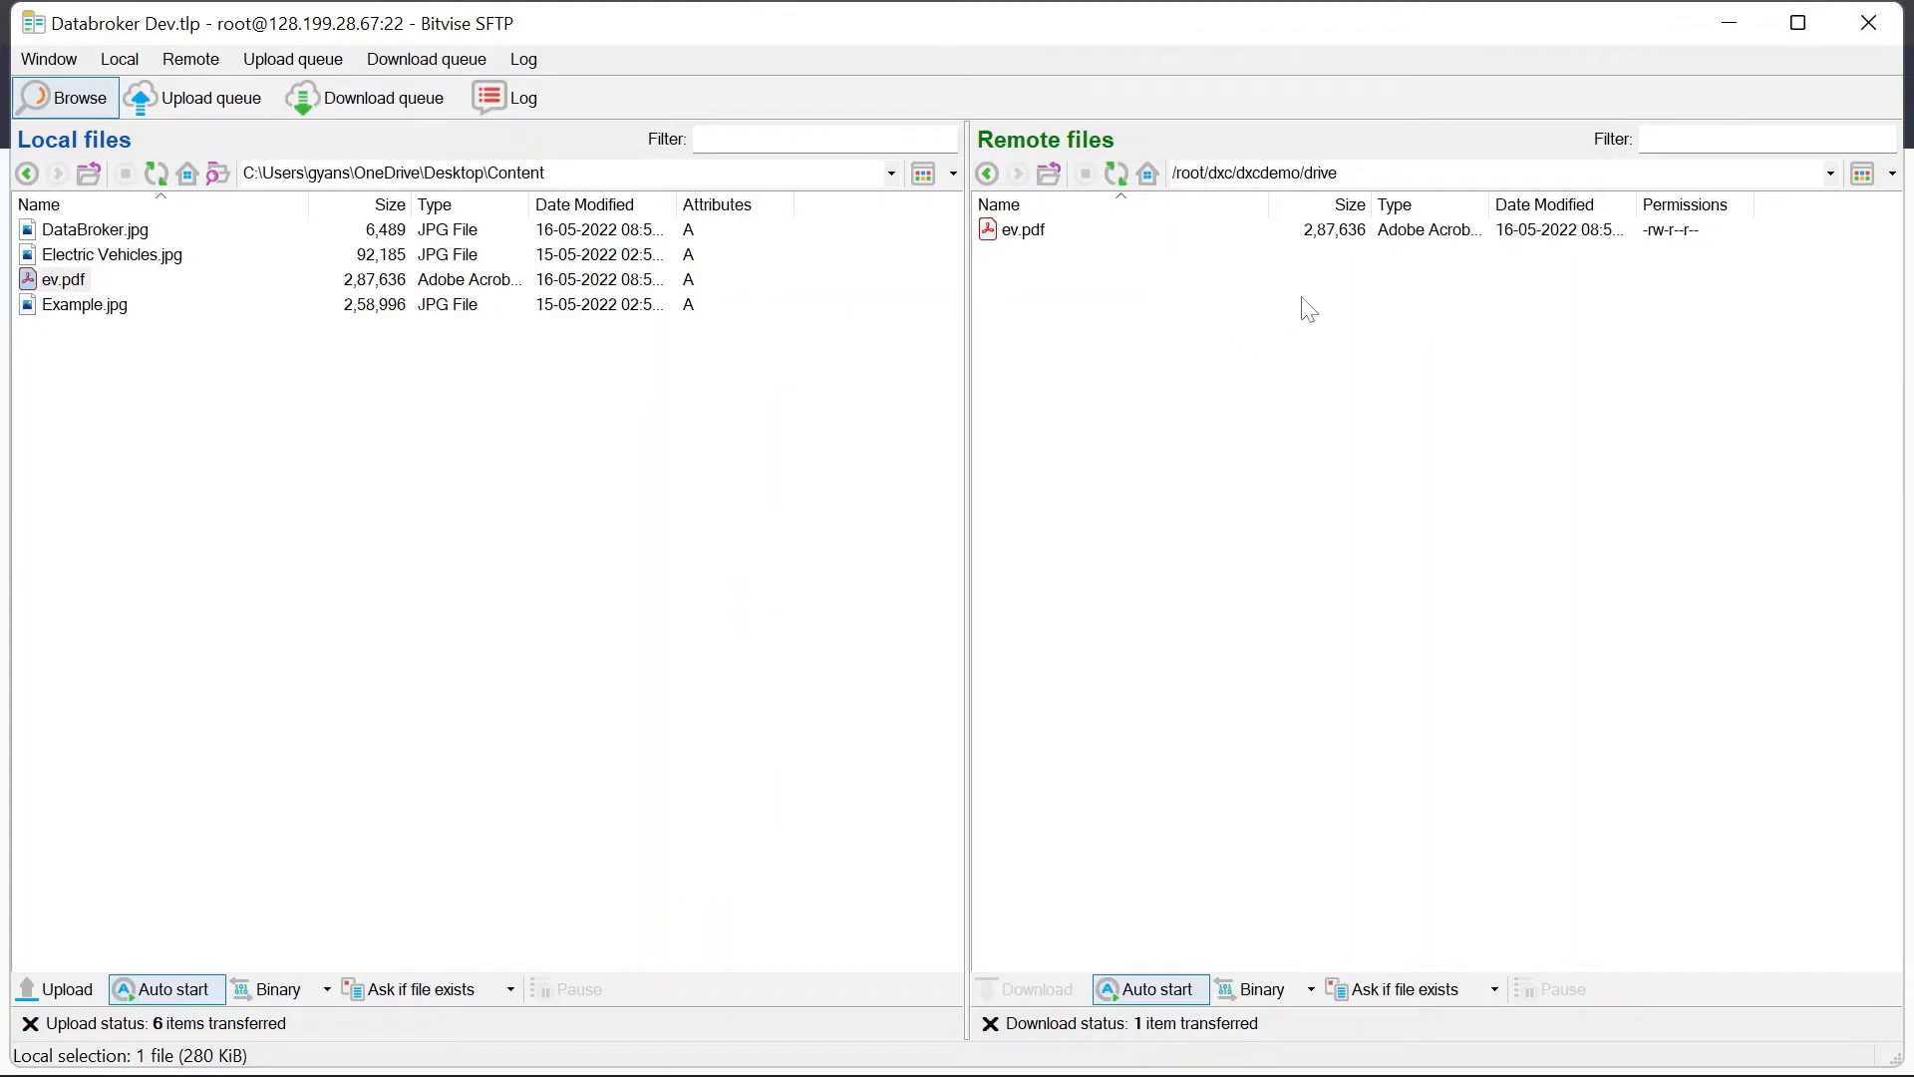
click(1300, 177)
click(1161, 317)
double_click(1421, 174)
click(1233, 369)
mouse_move(826, 1041)
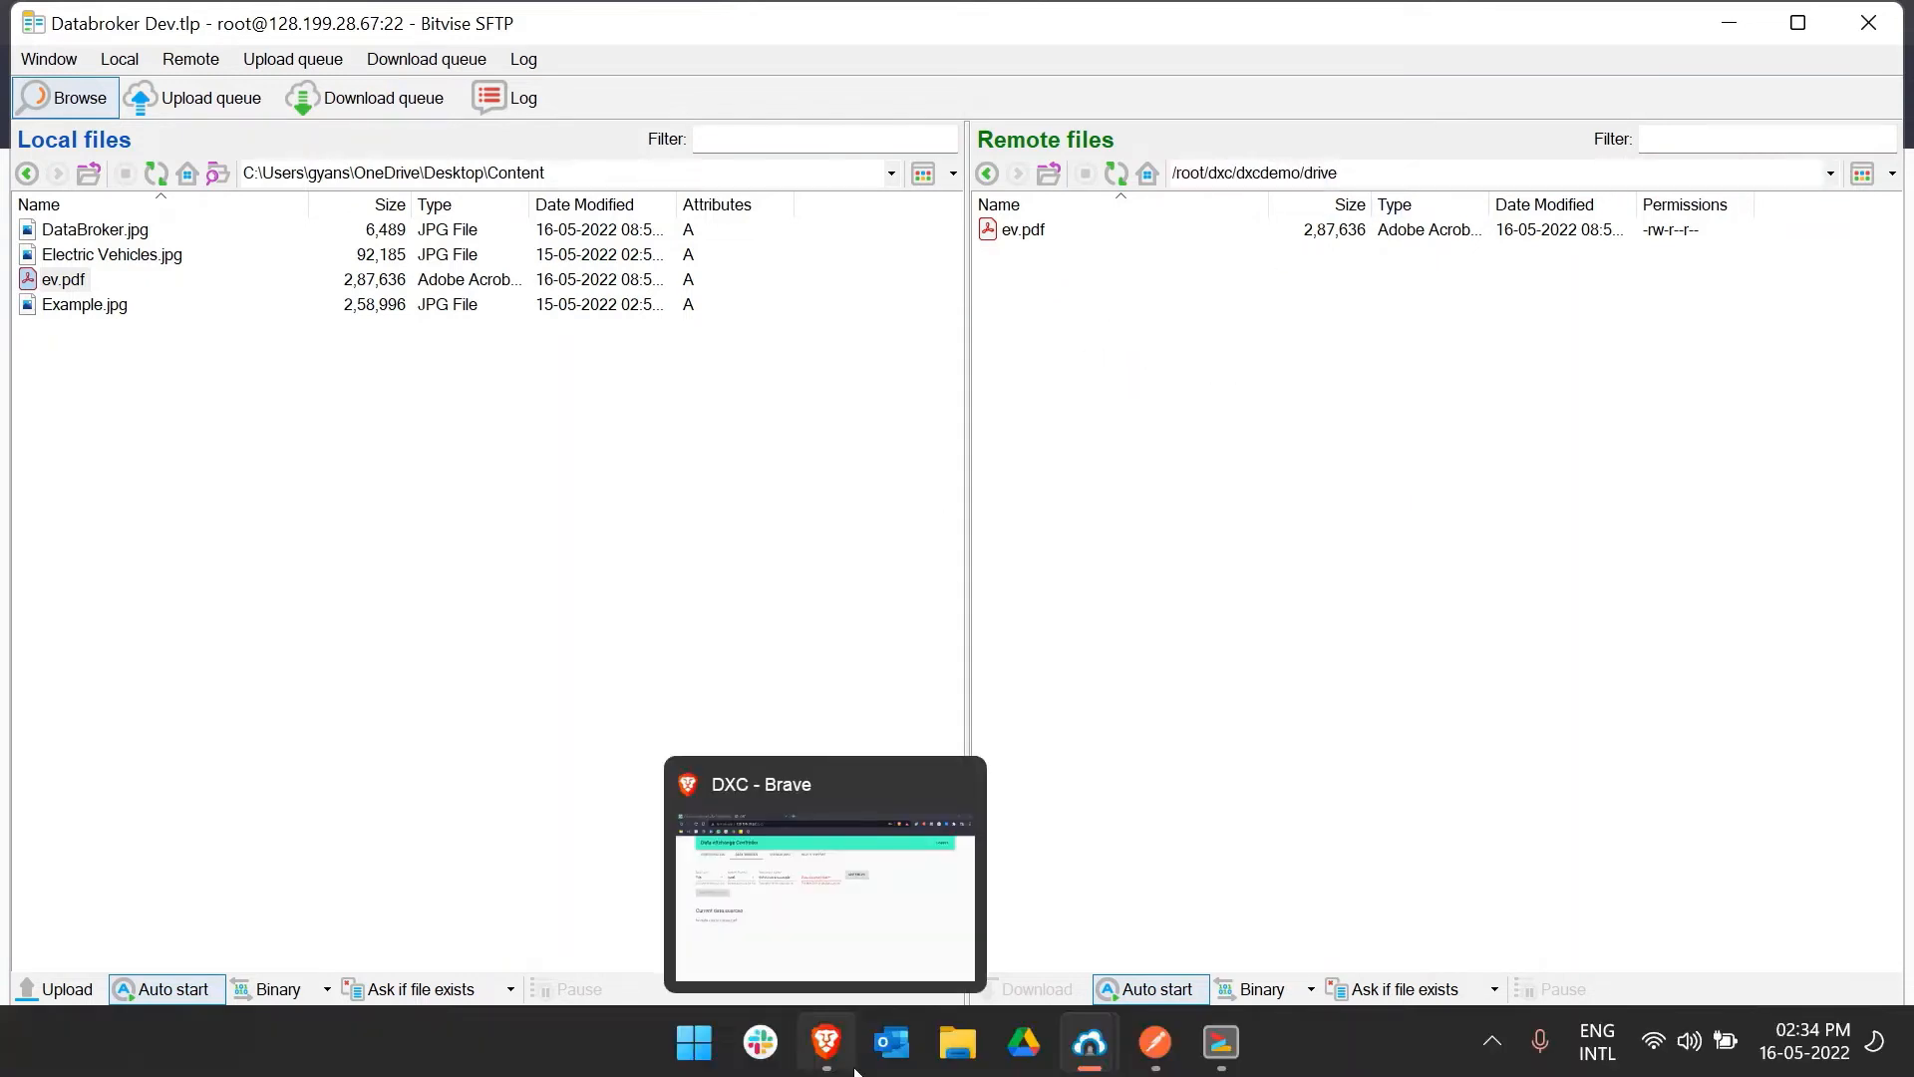
Step: In the DXC Data Sources form, enter the host path and name the source 'EV Design'
click(803, 949)
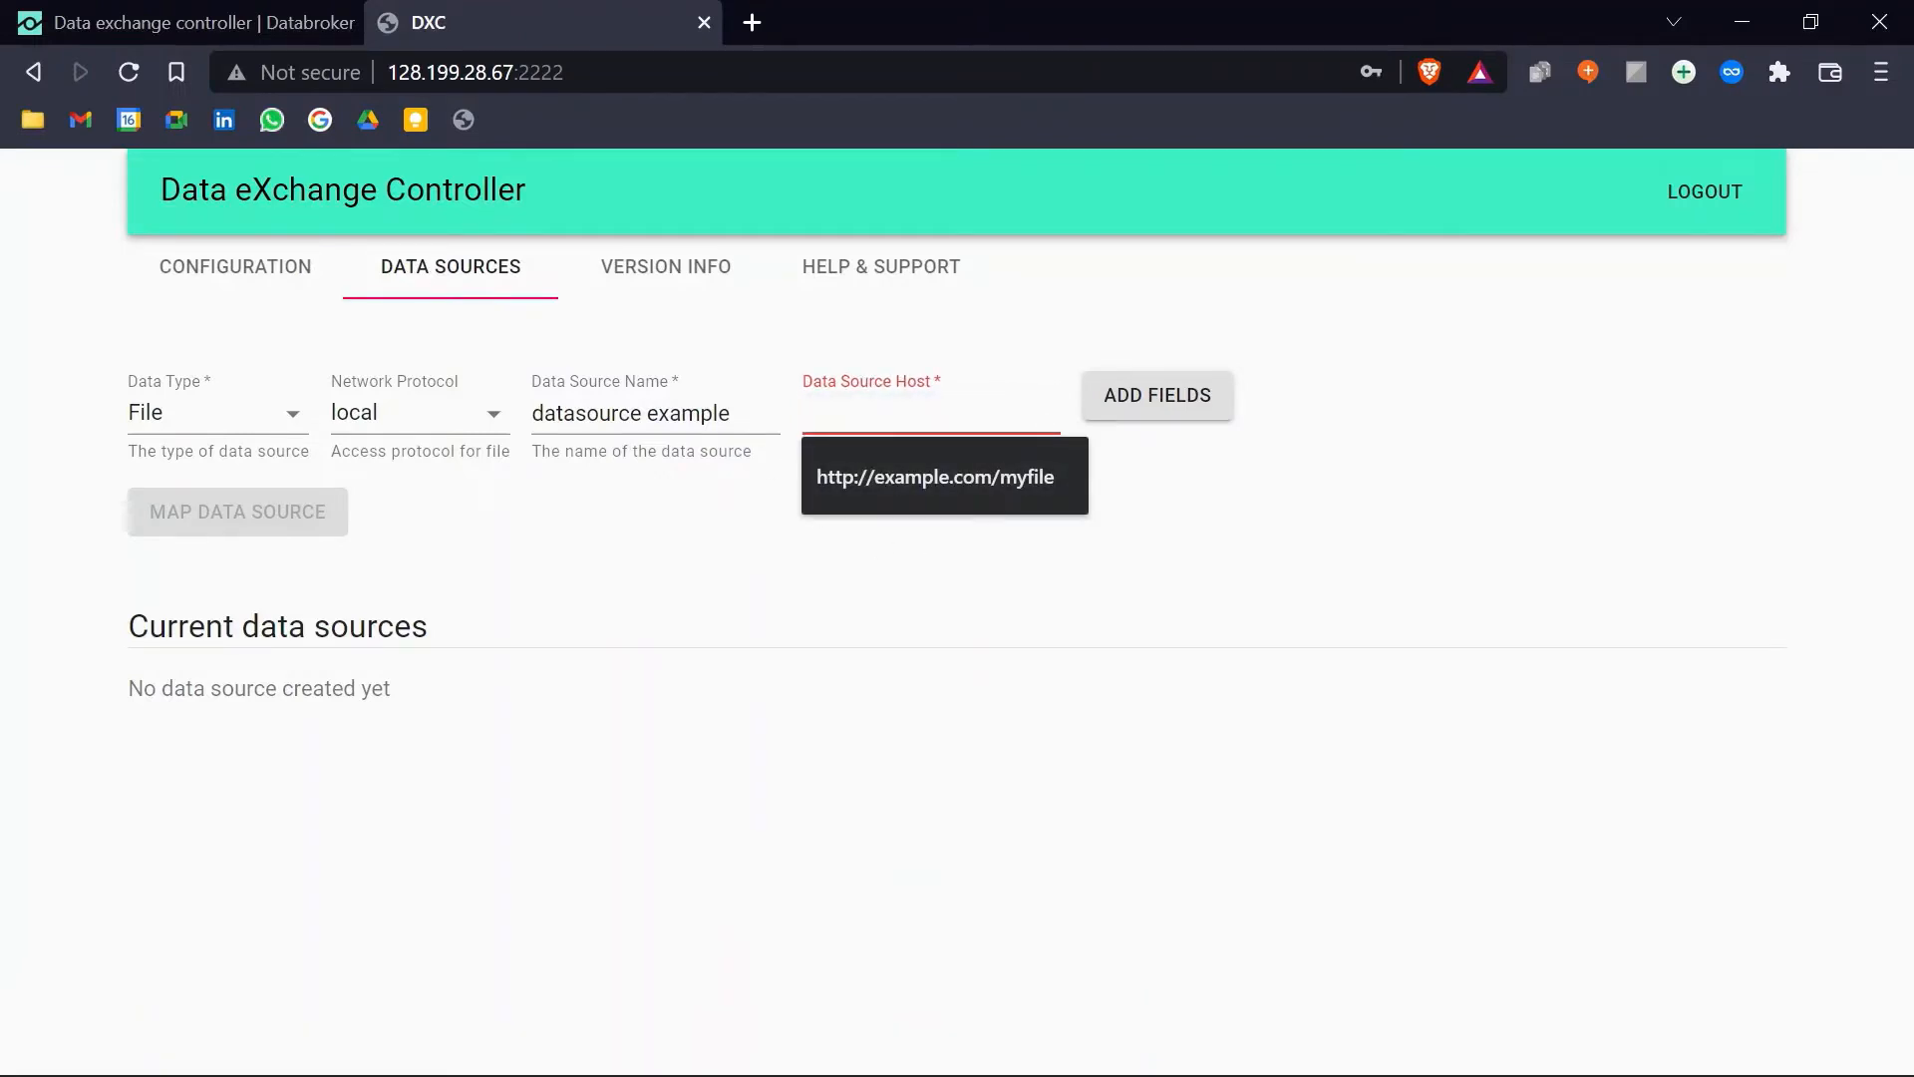
text(go/drive/ev.pdf)
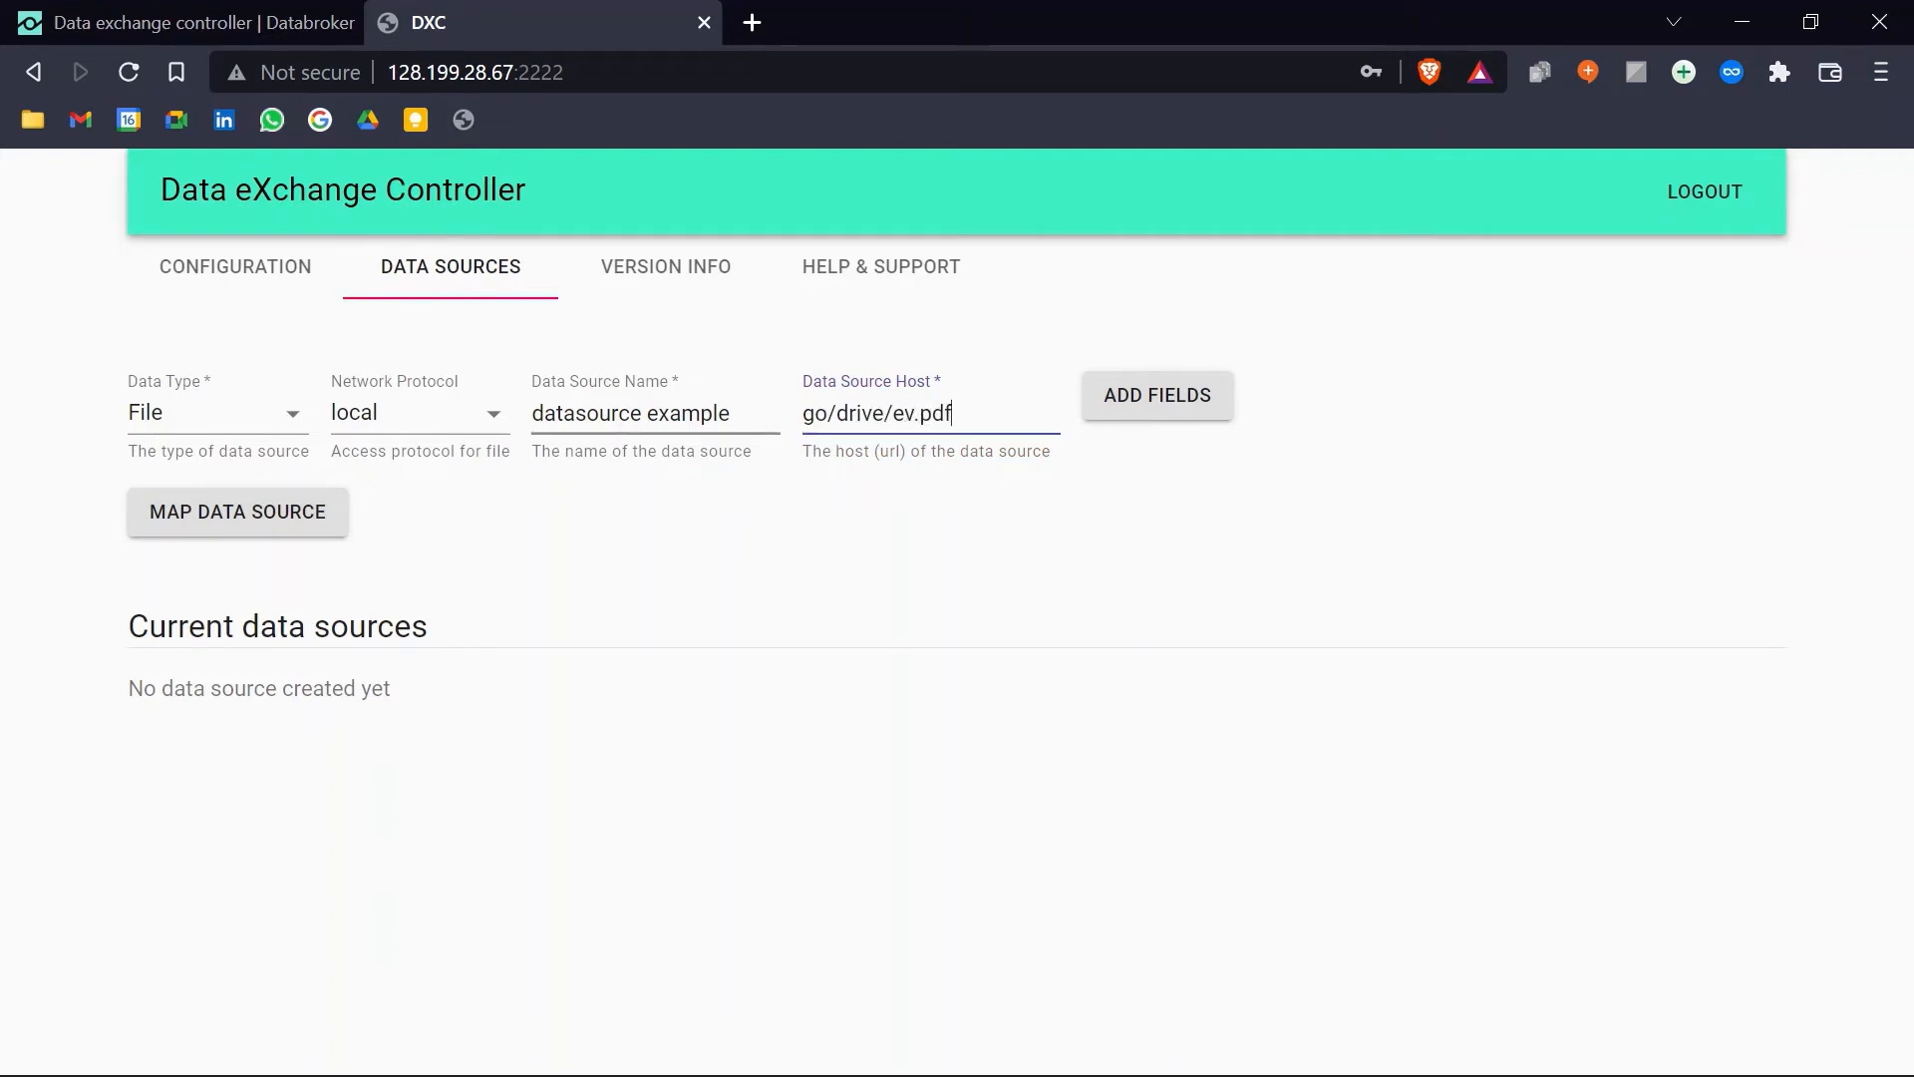
drag(732, 413, 527, 415)
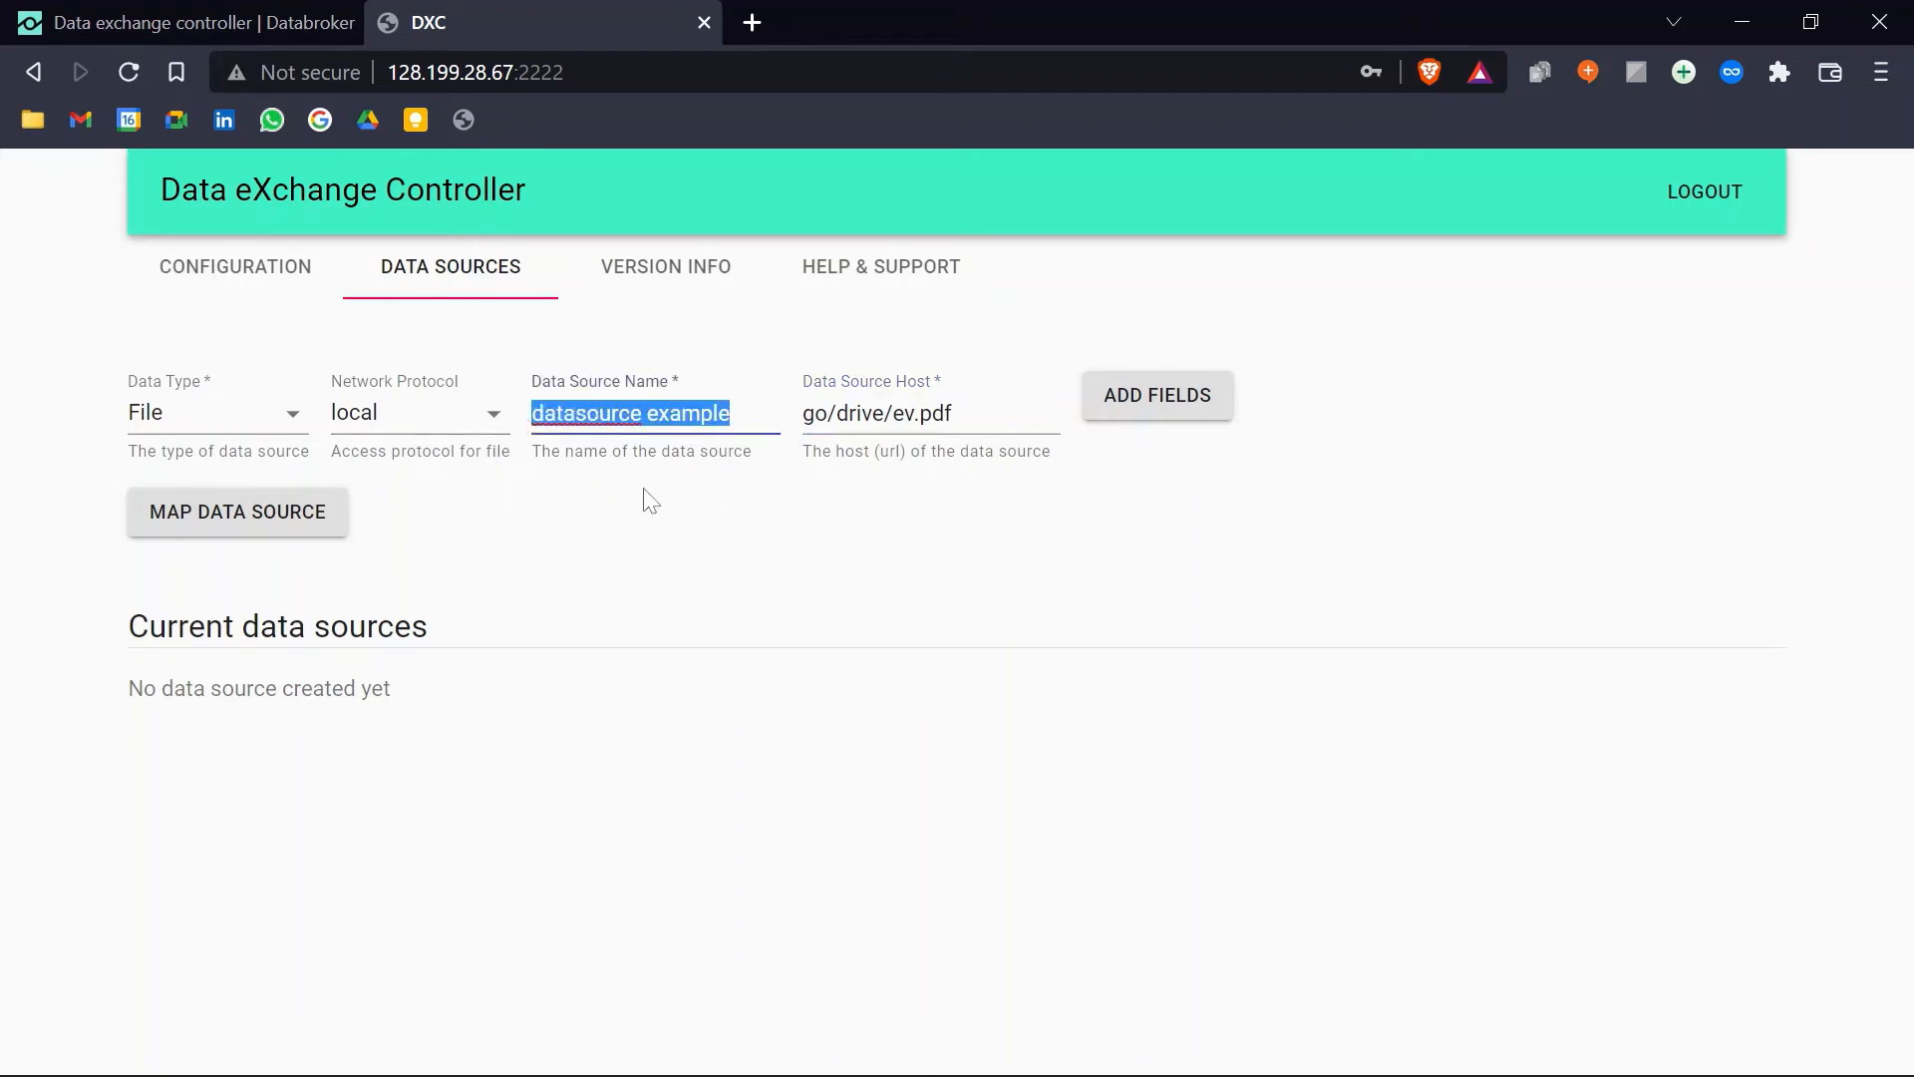
text(EV)
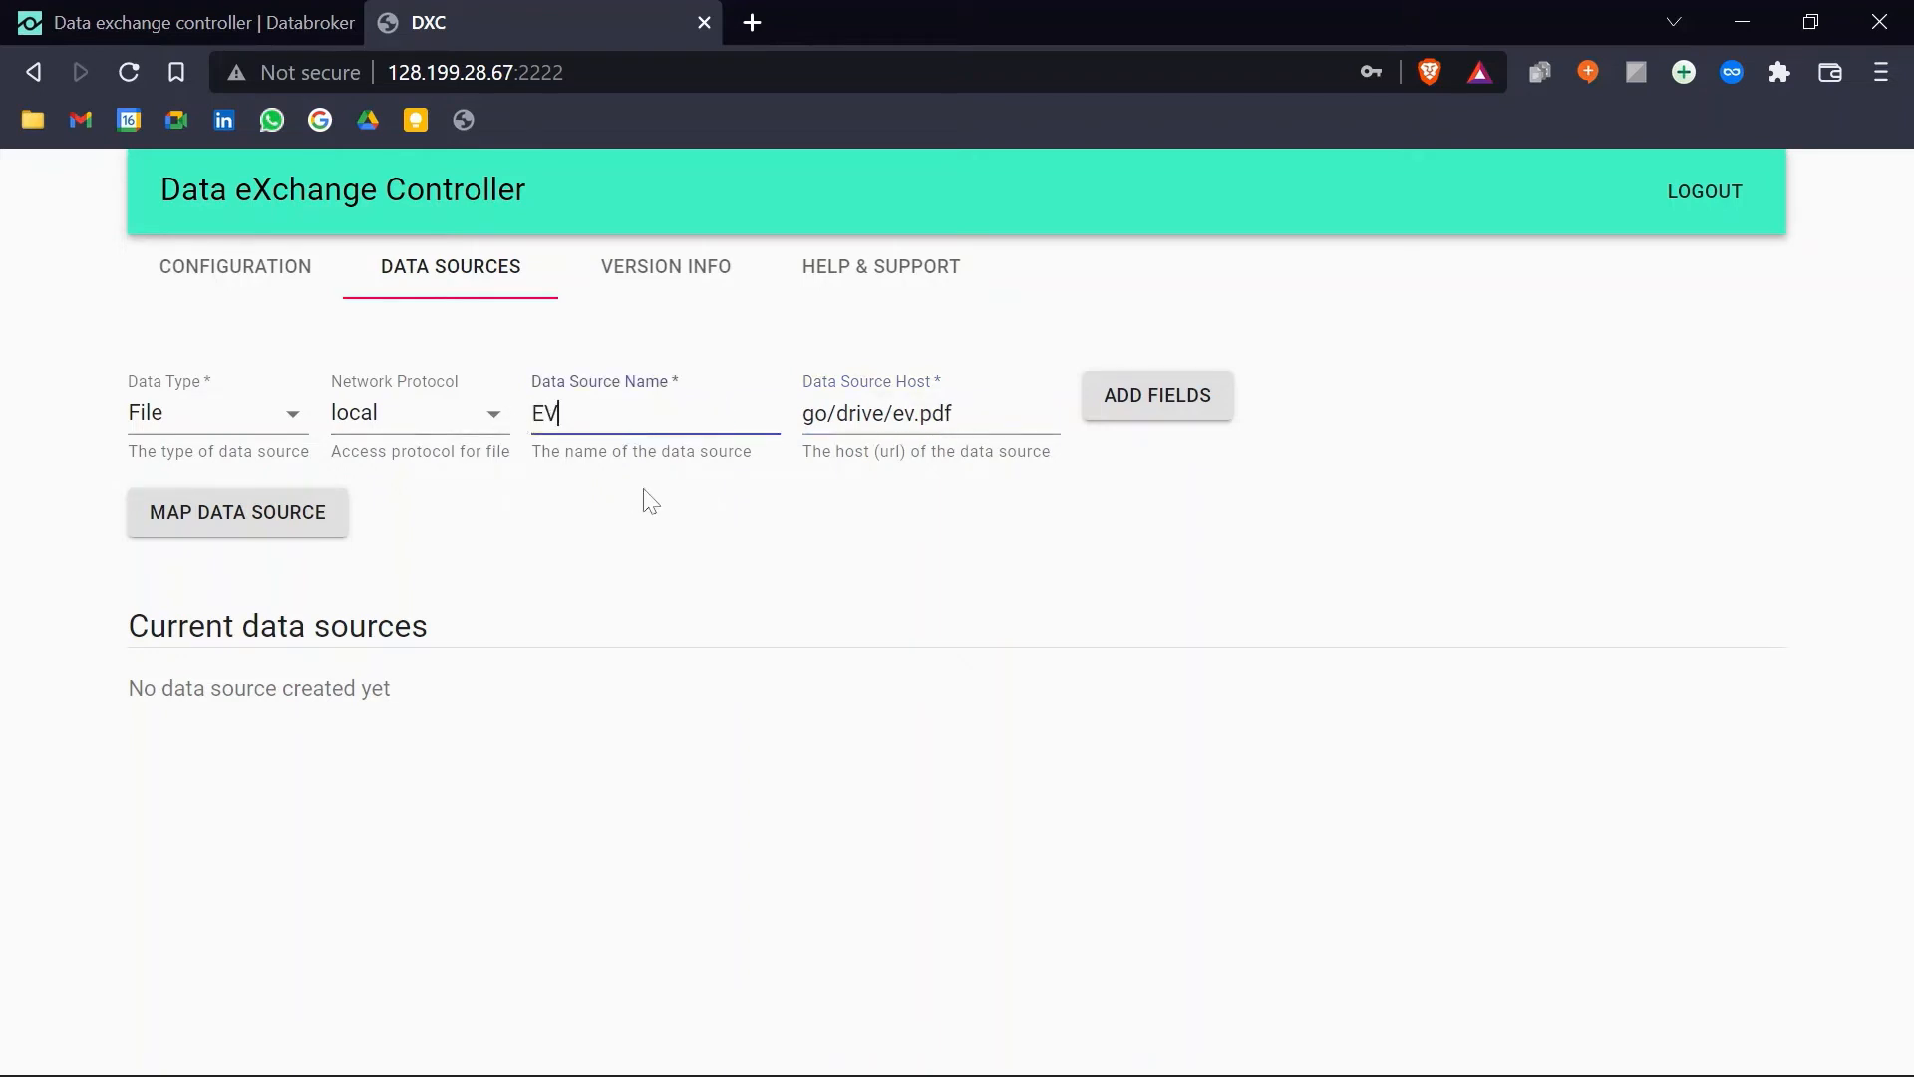
text( Design)
click(876, 586)
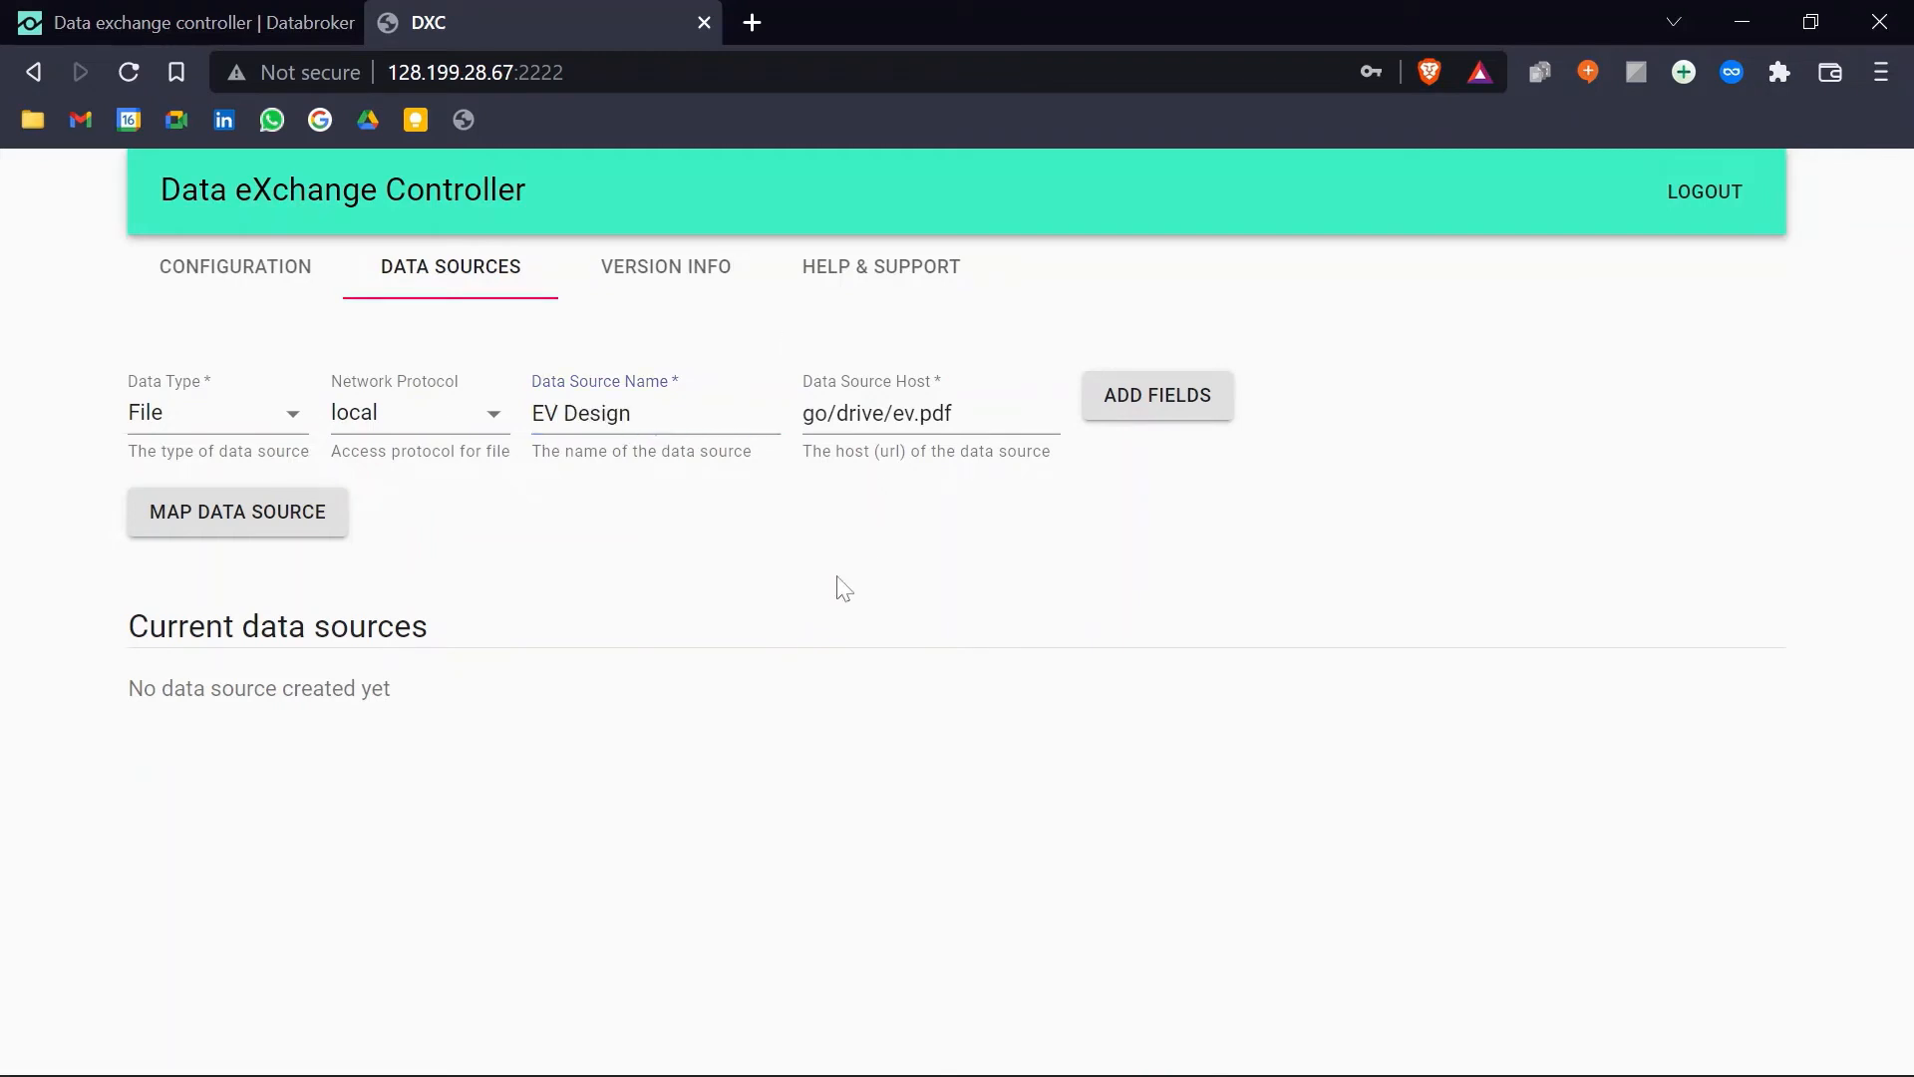
Step: Map the data source, fix the host path to /go/drive/ev.pdf, and confirm adding it
click(319, 537)
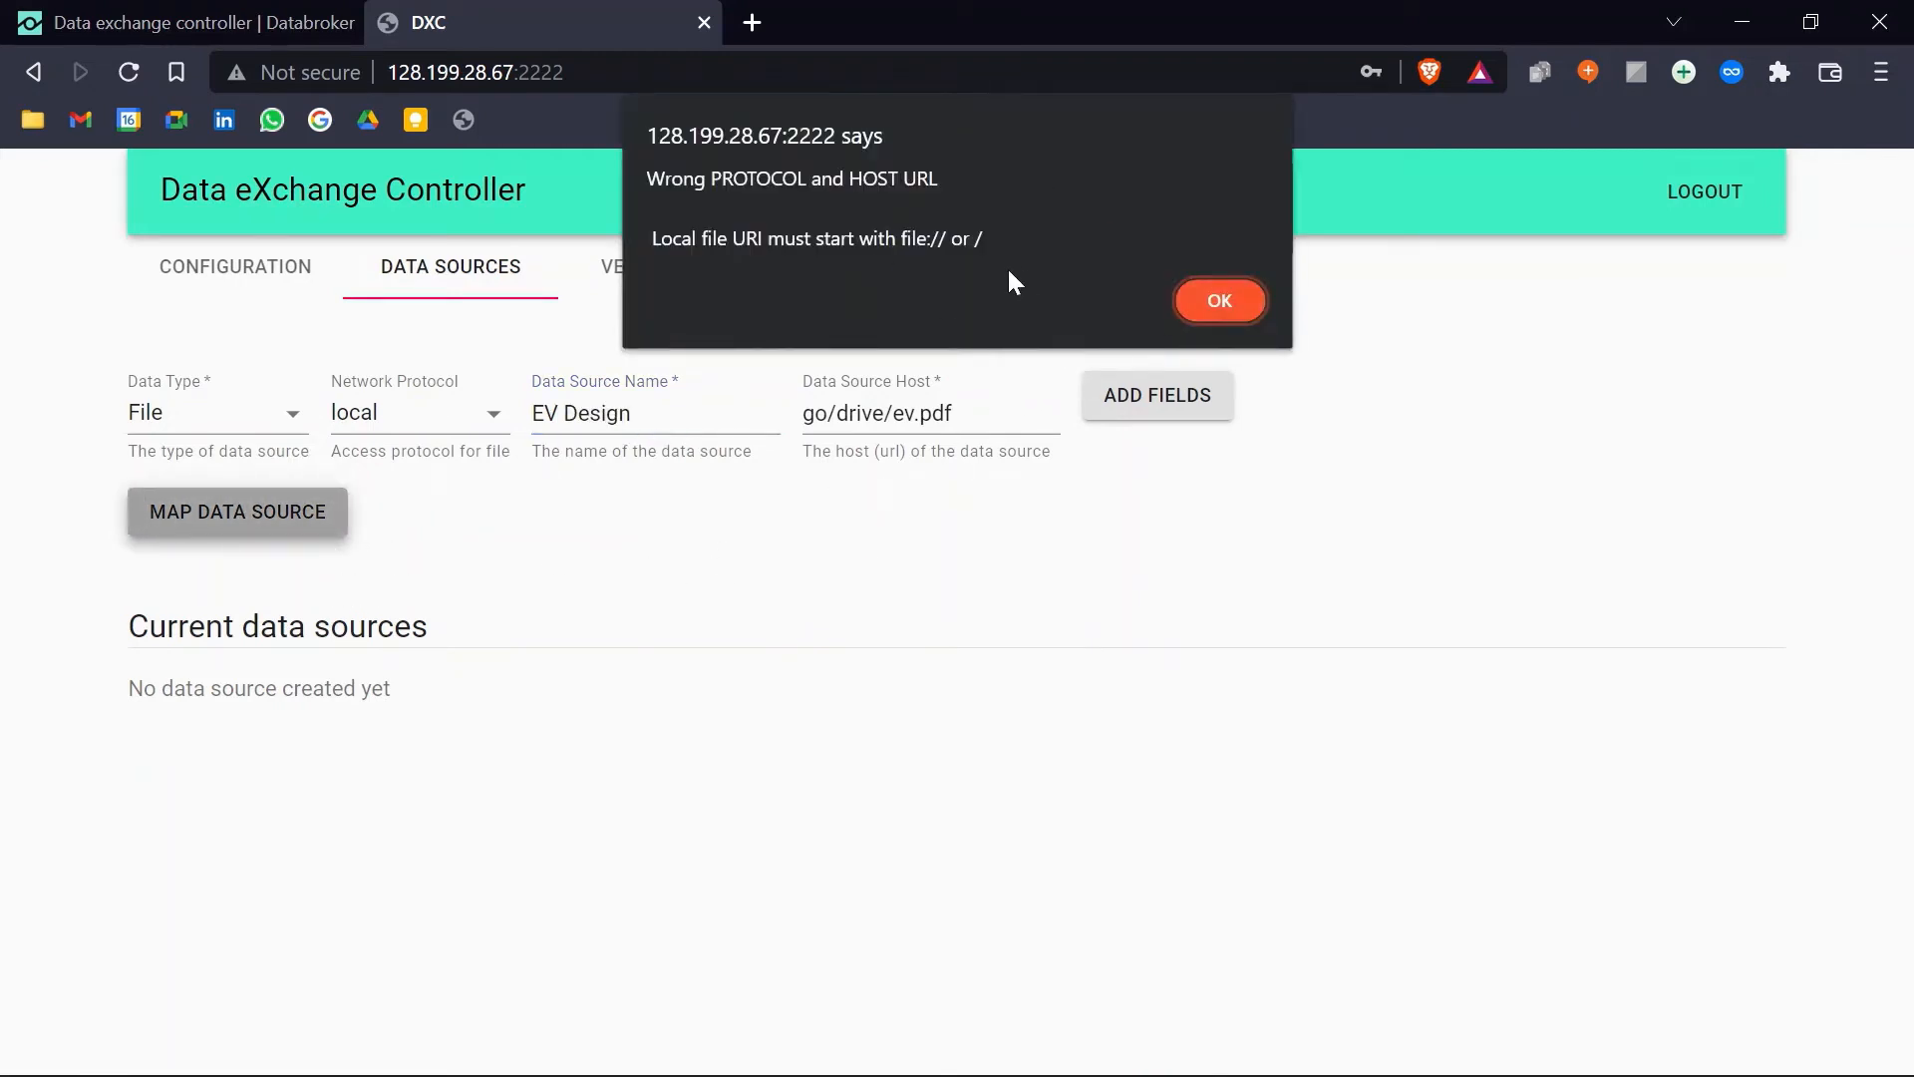
click(1227, 295)
text(/)
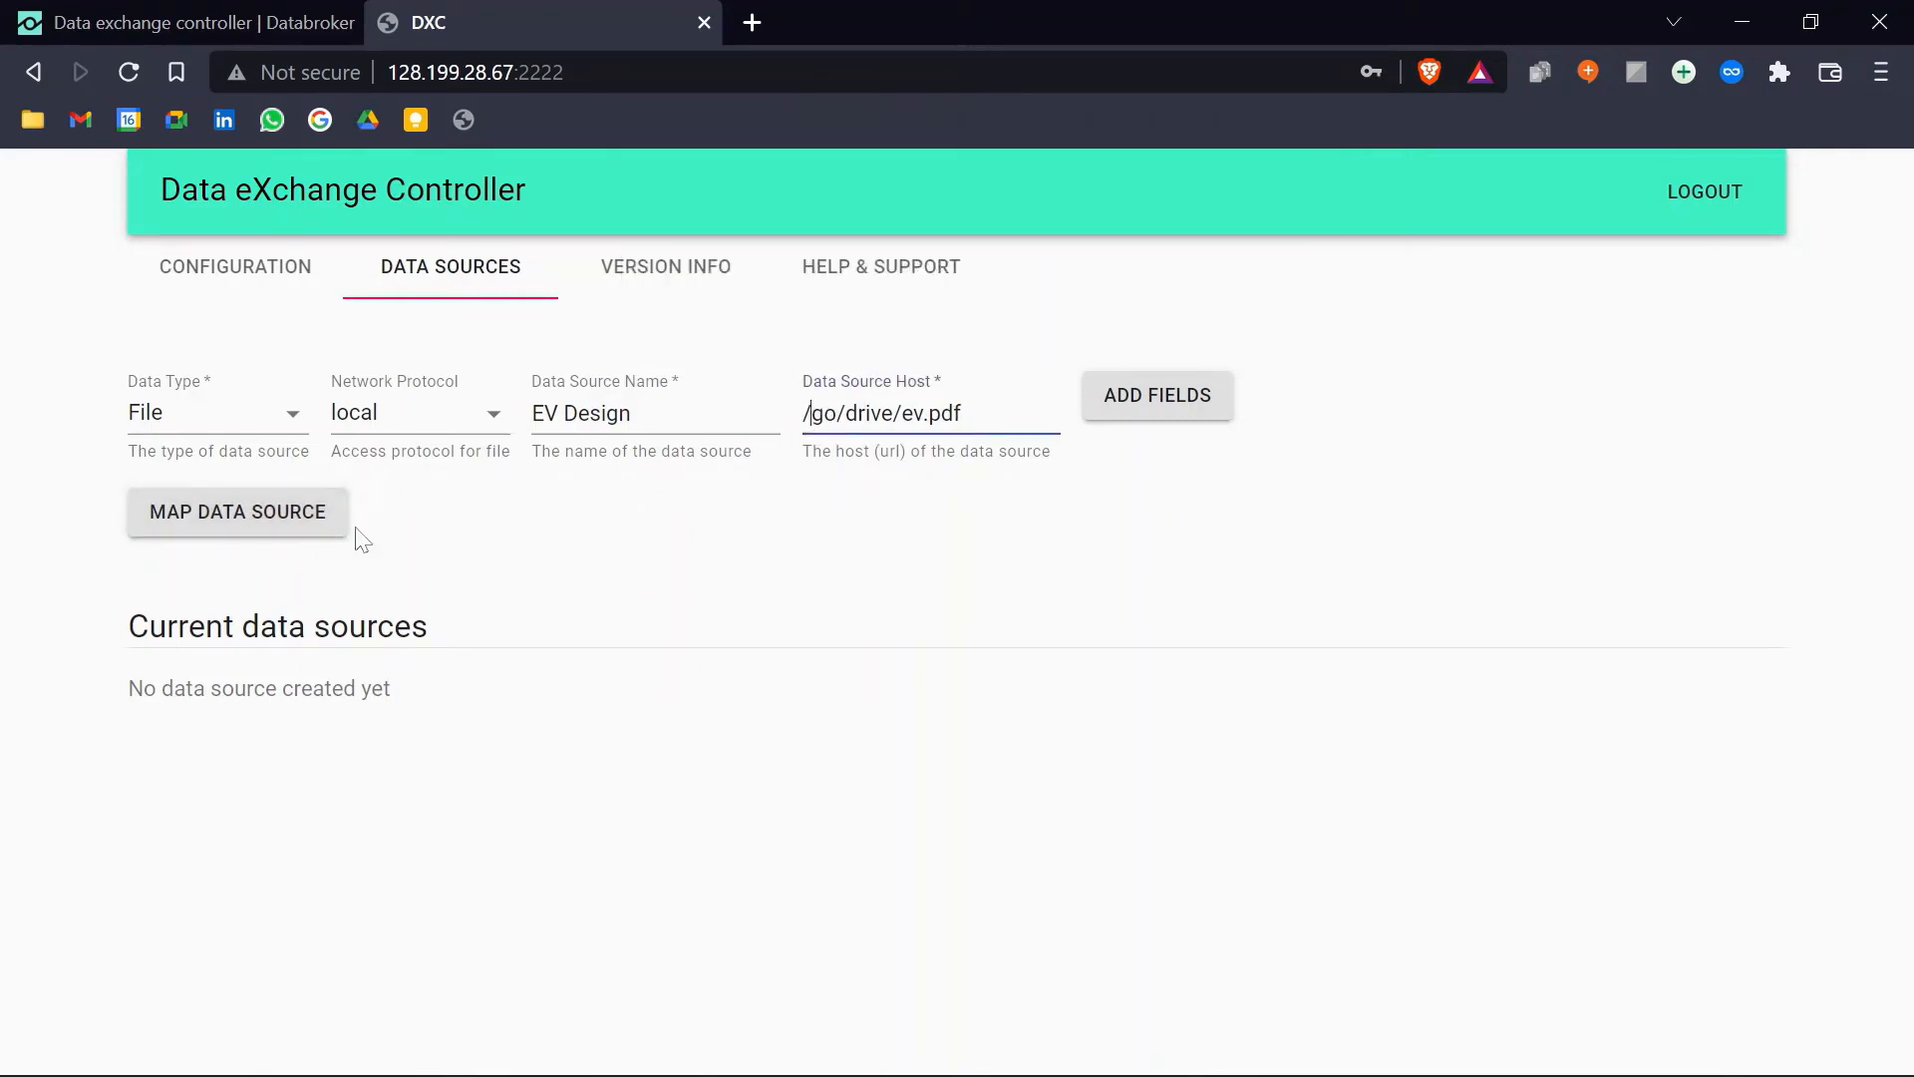
click(888, 538)
click(263, 515)
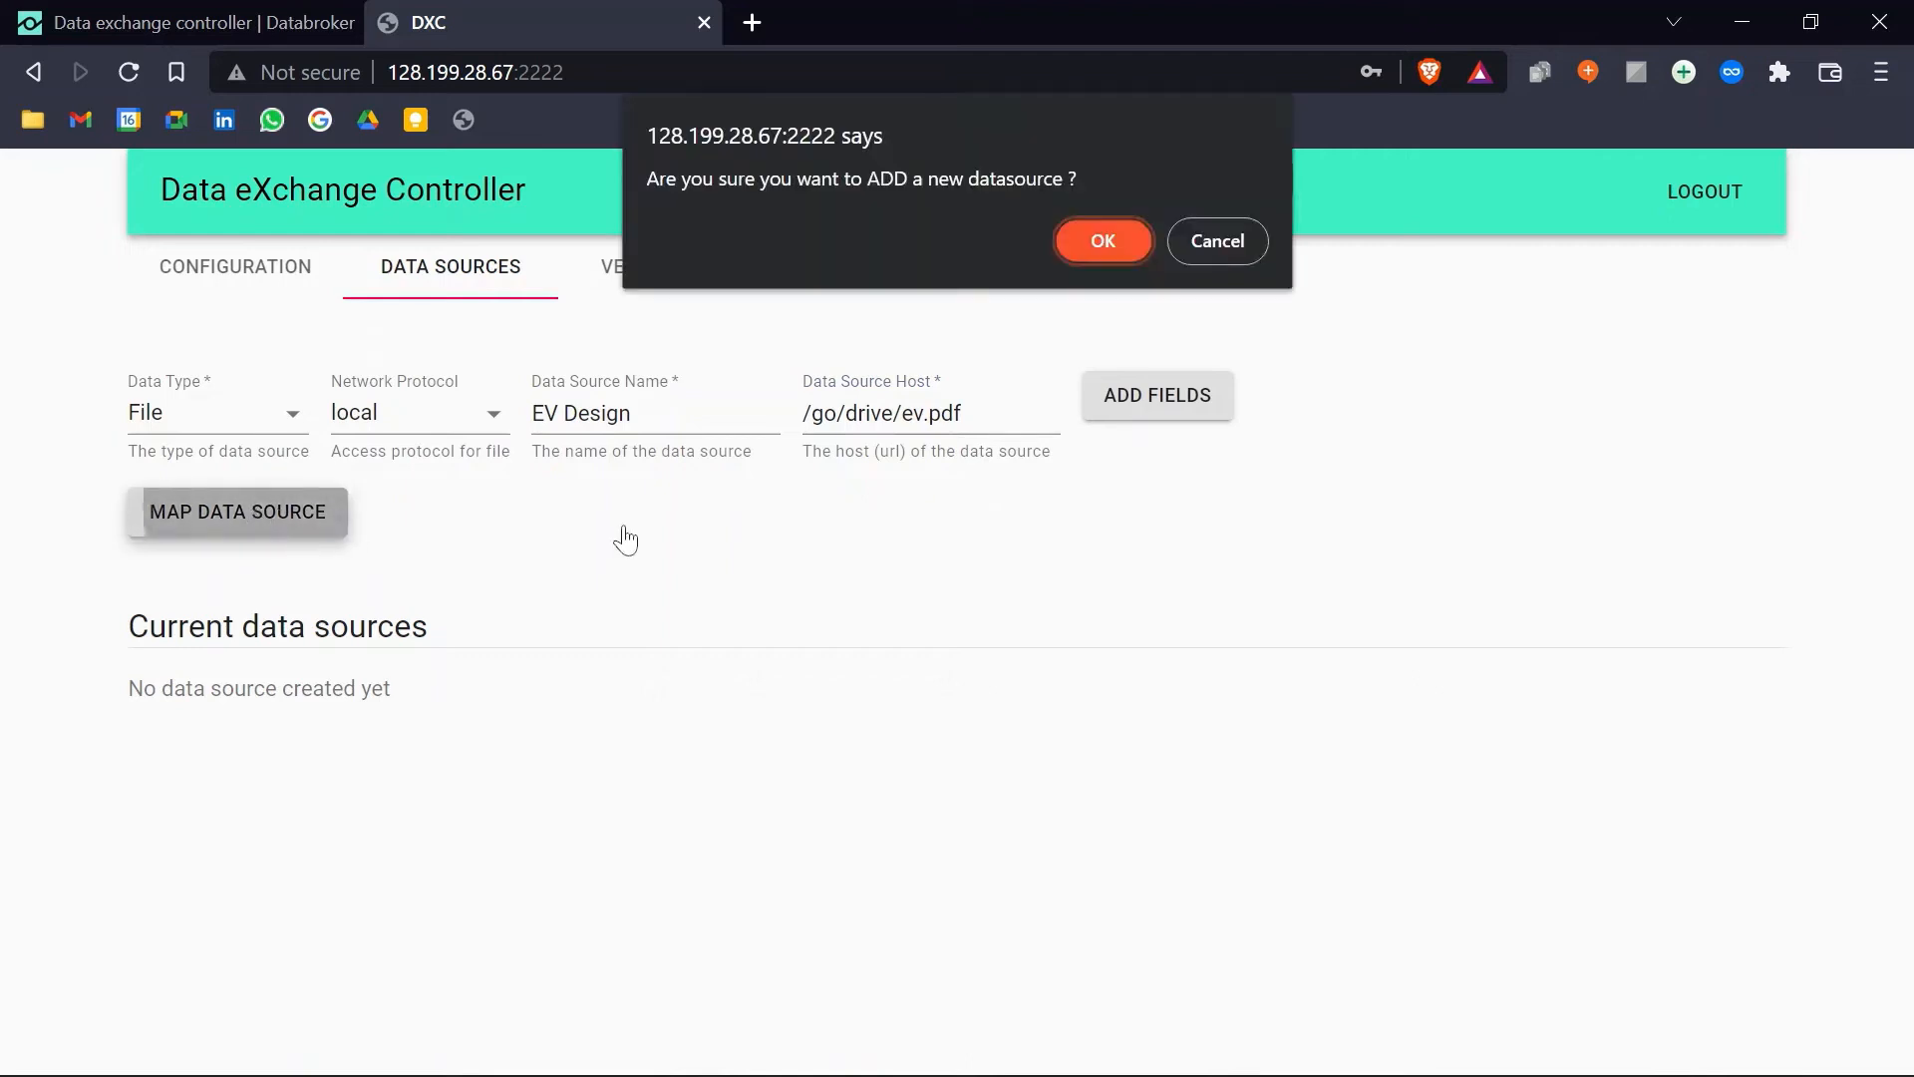
click(1101, 240)
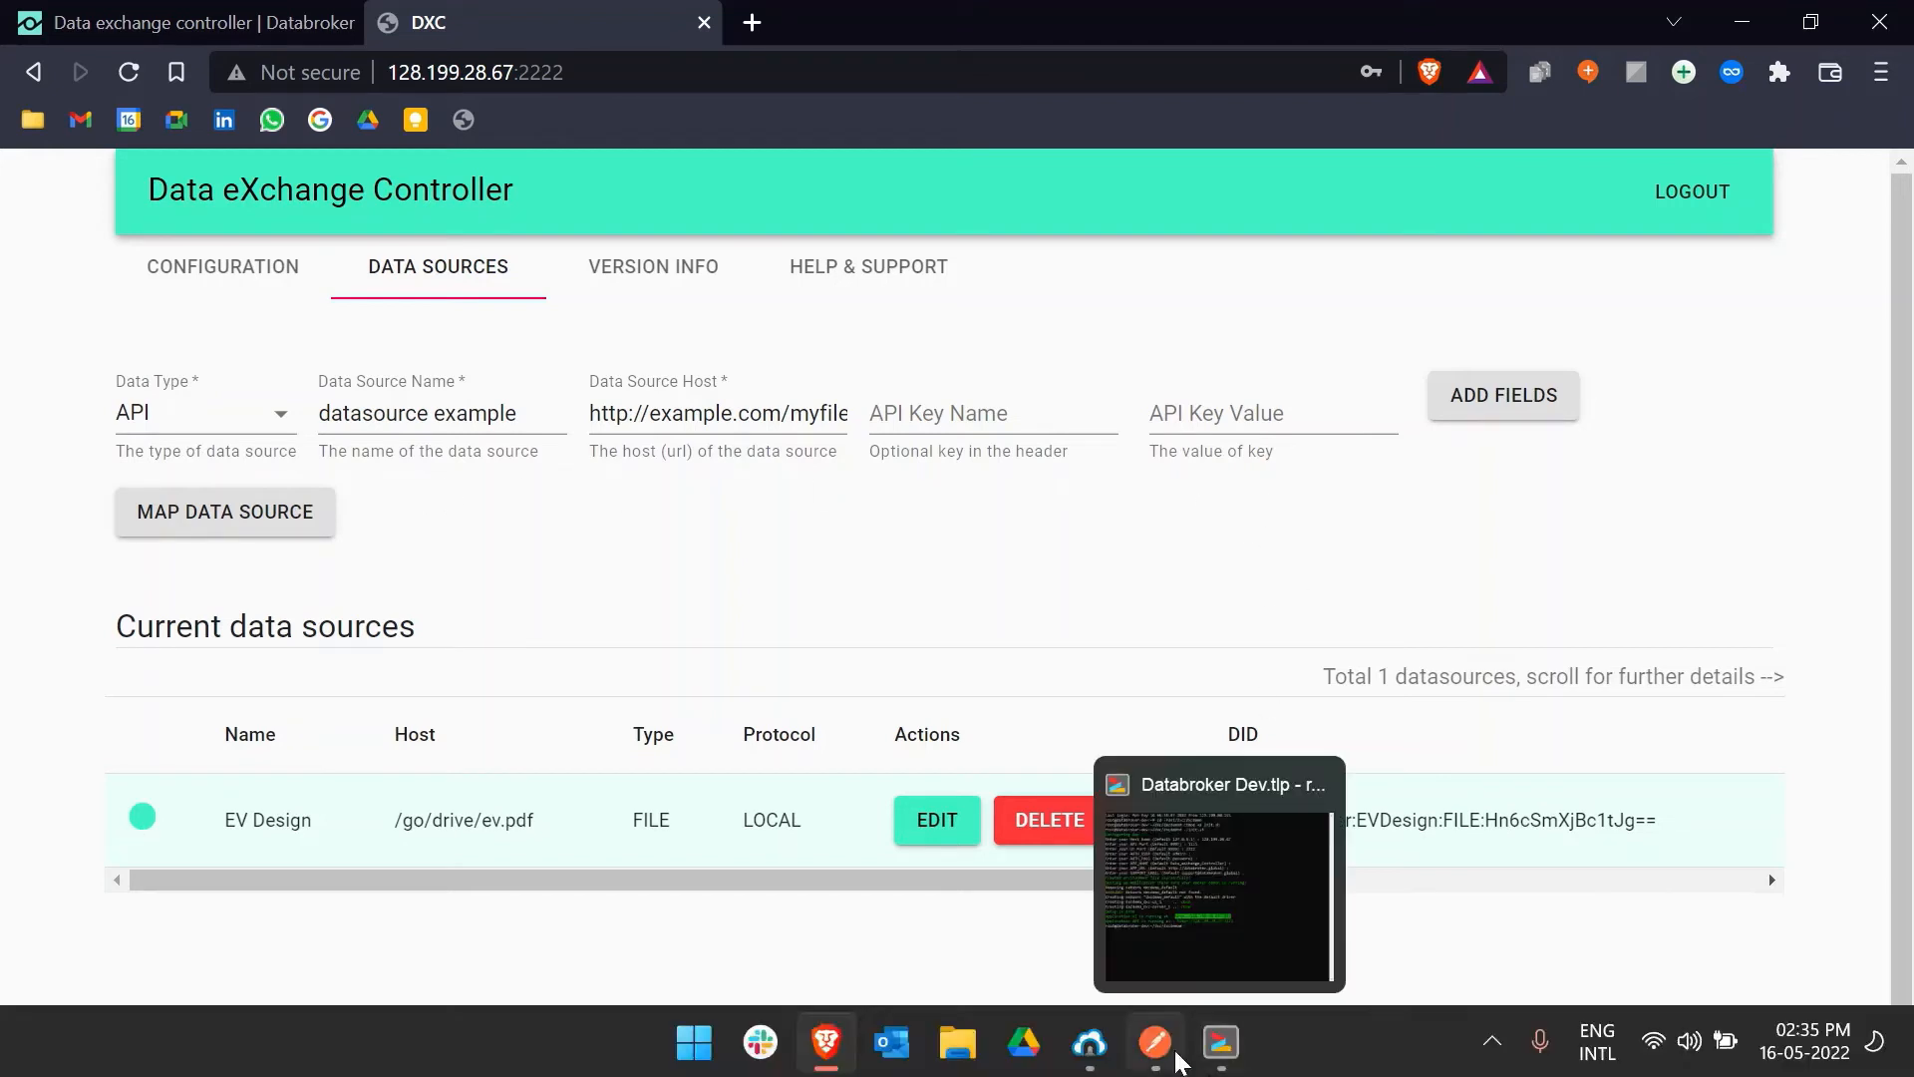
click(1156, 1042)
click(697, 165)
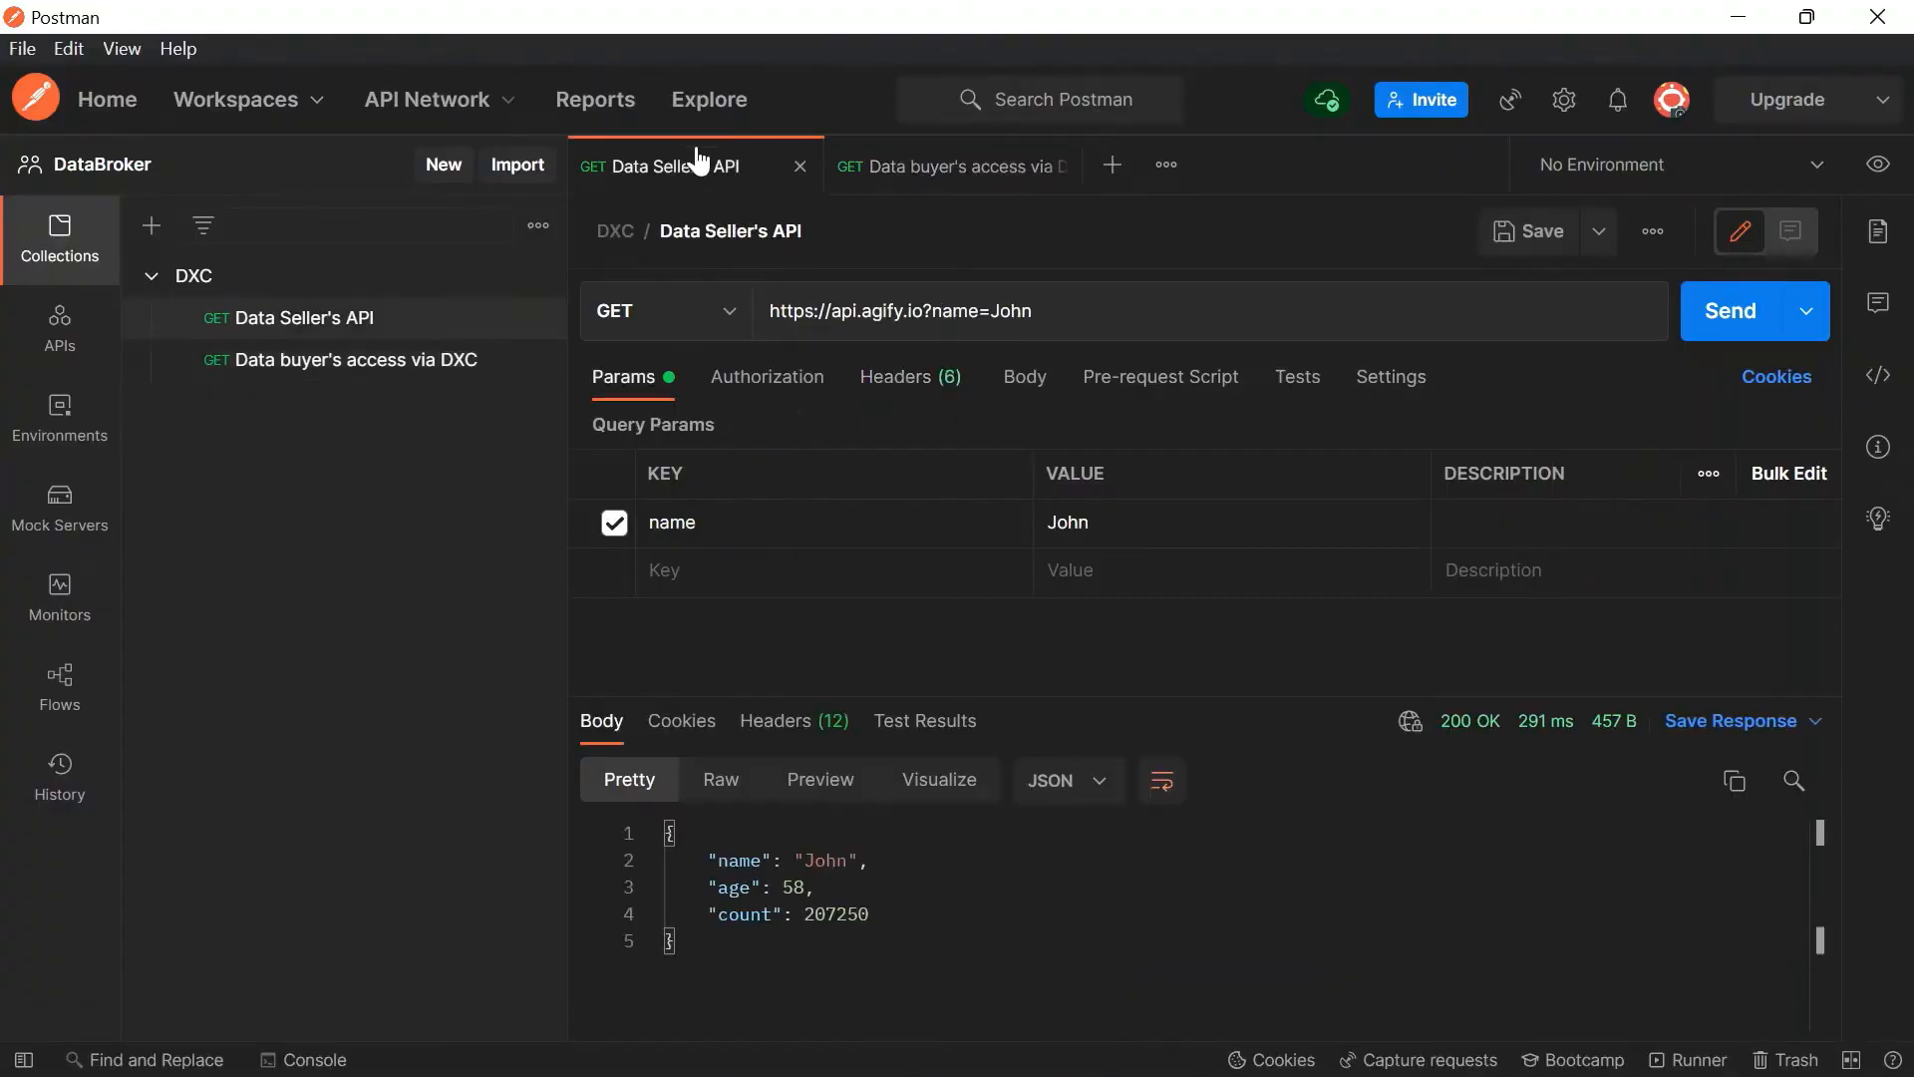
key(ctrl+l)
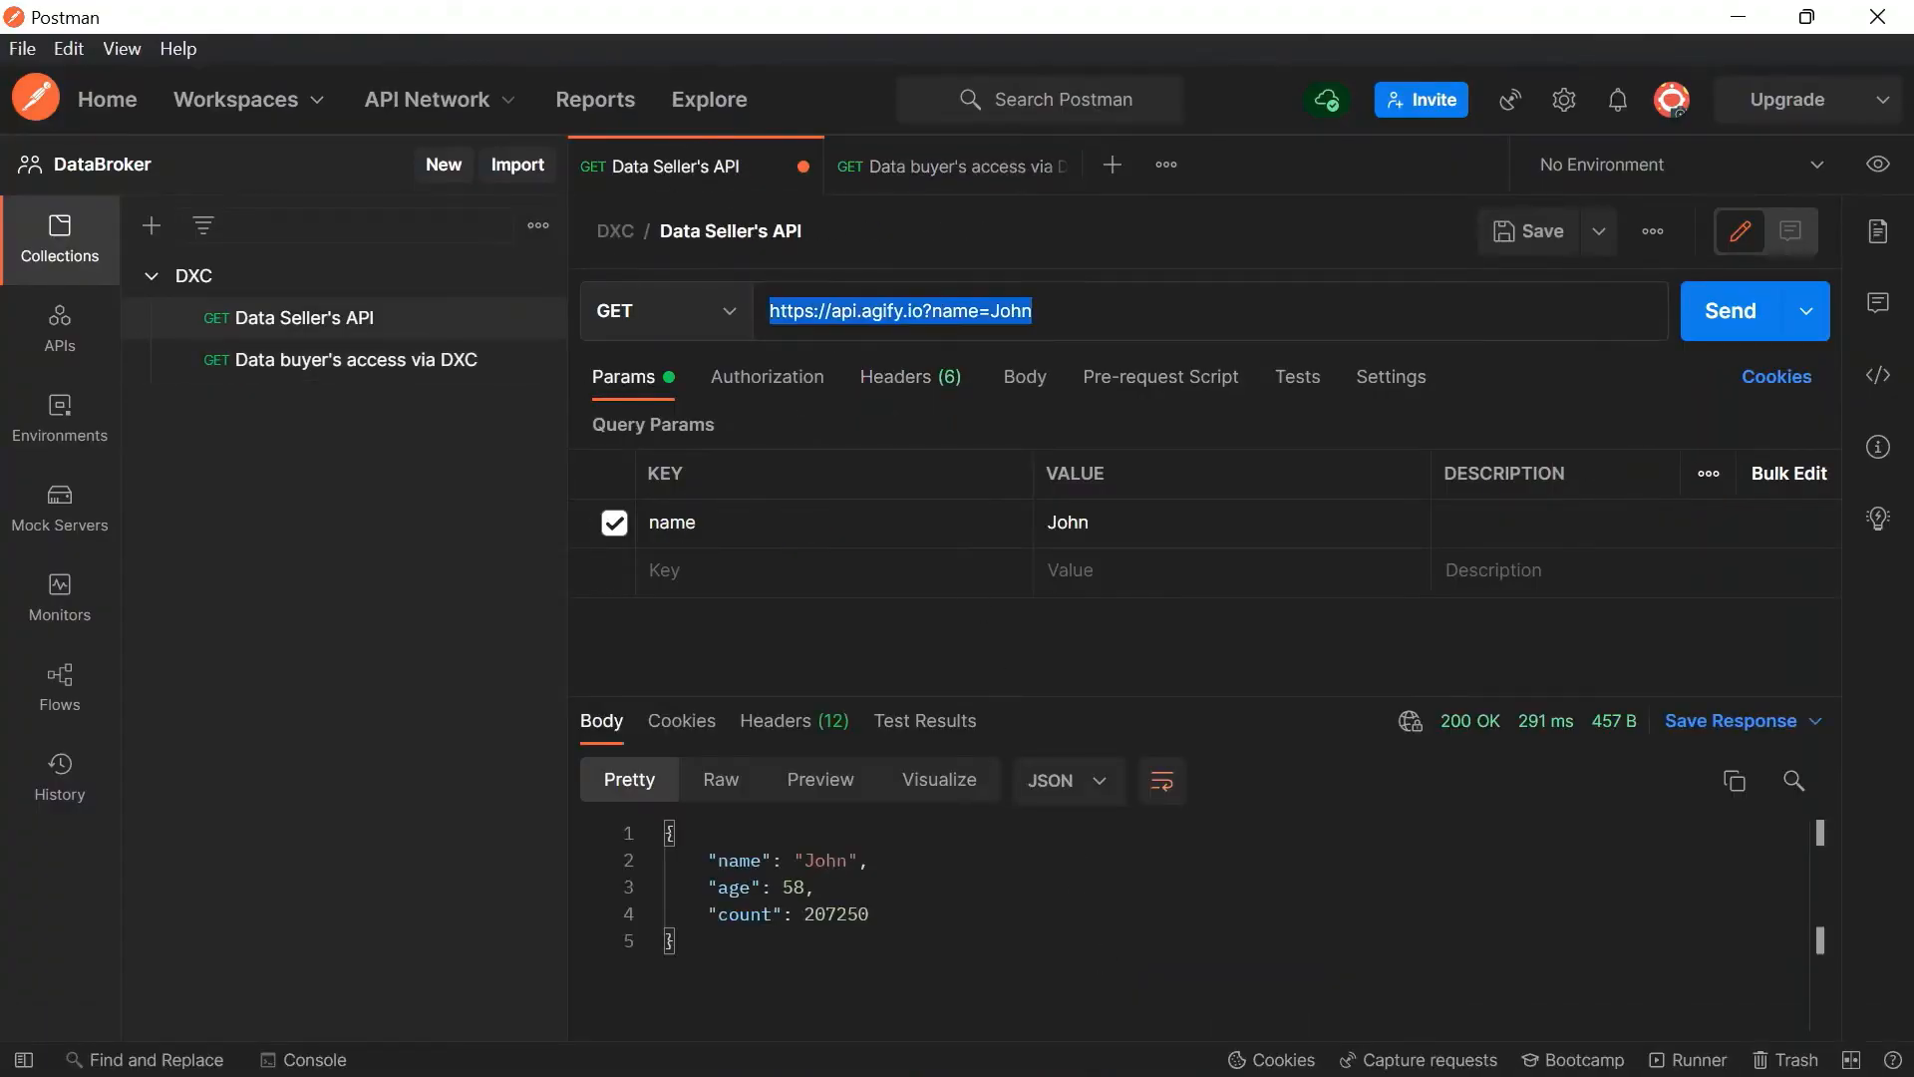
right_click(842, 321)
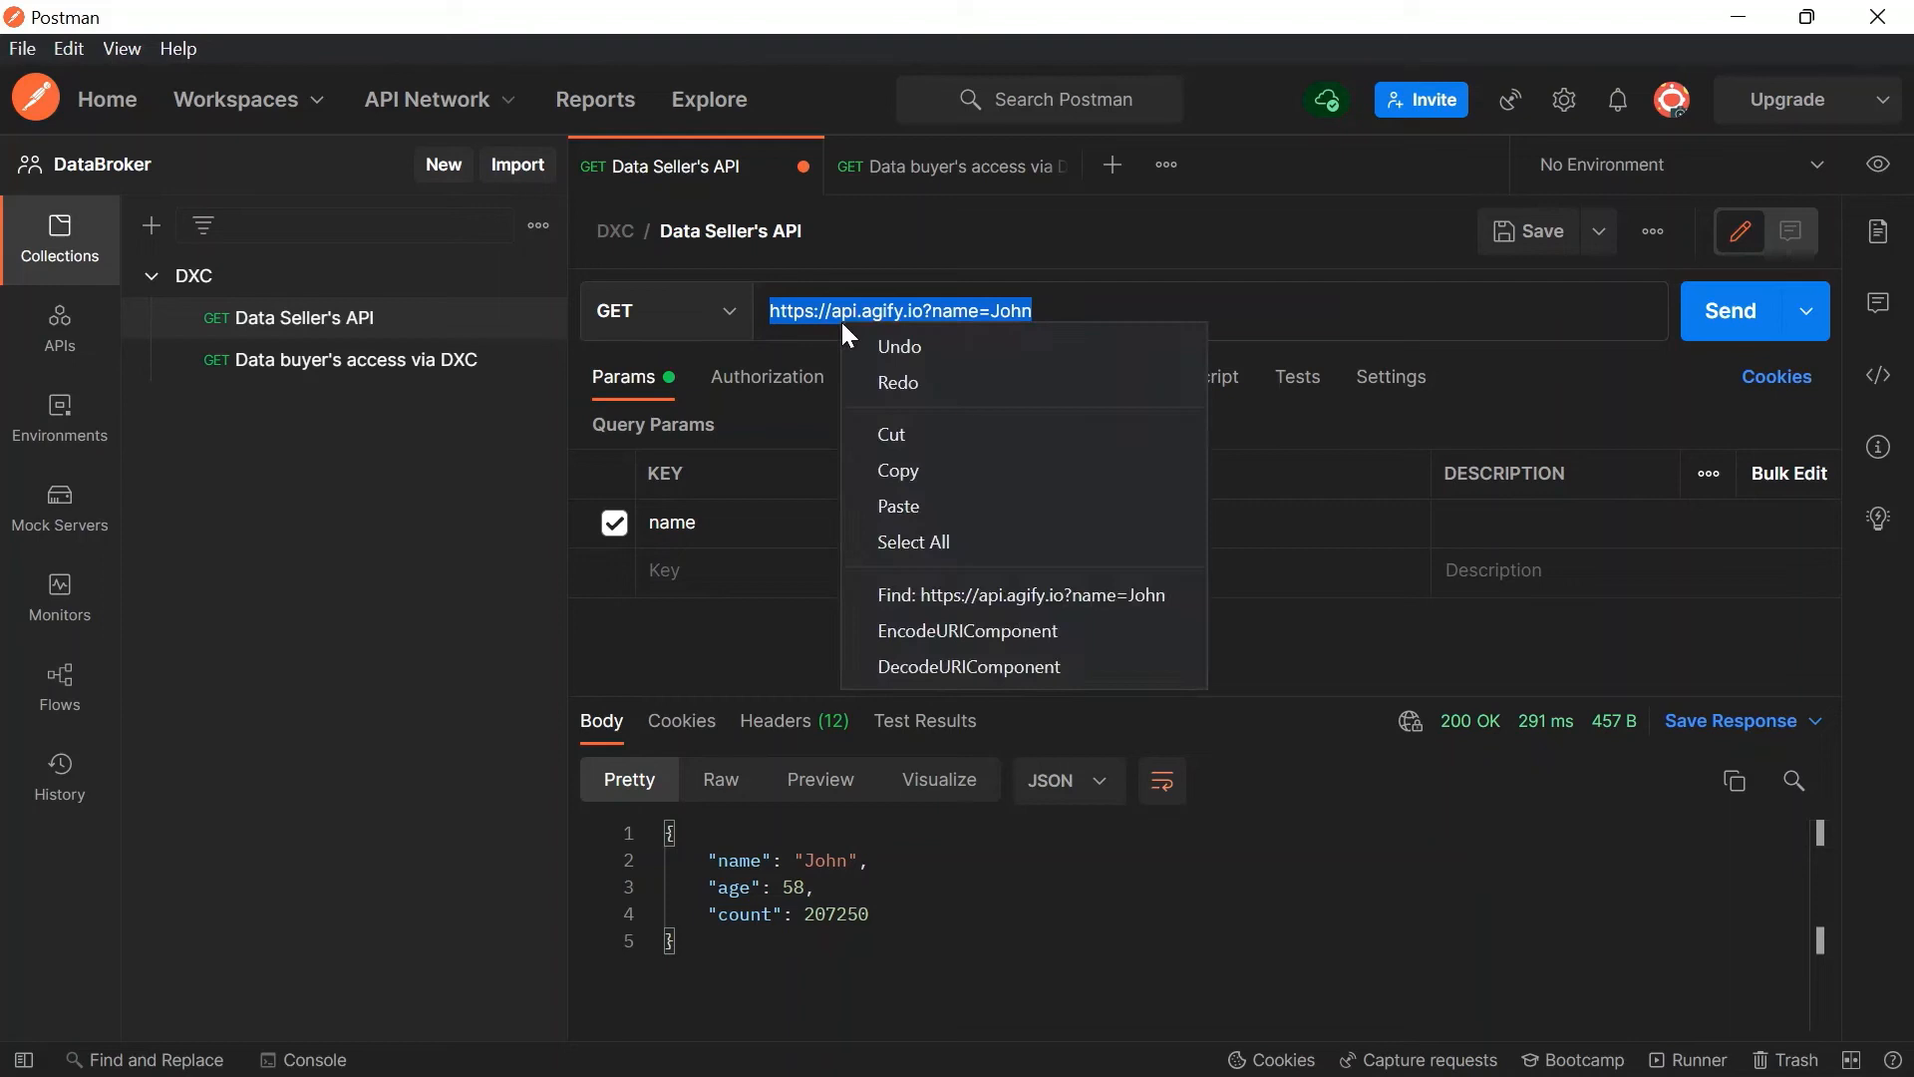
click(885, 458)
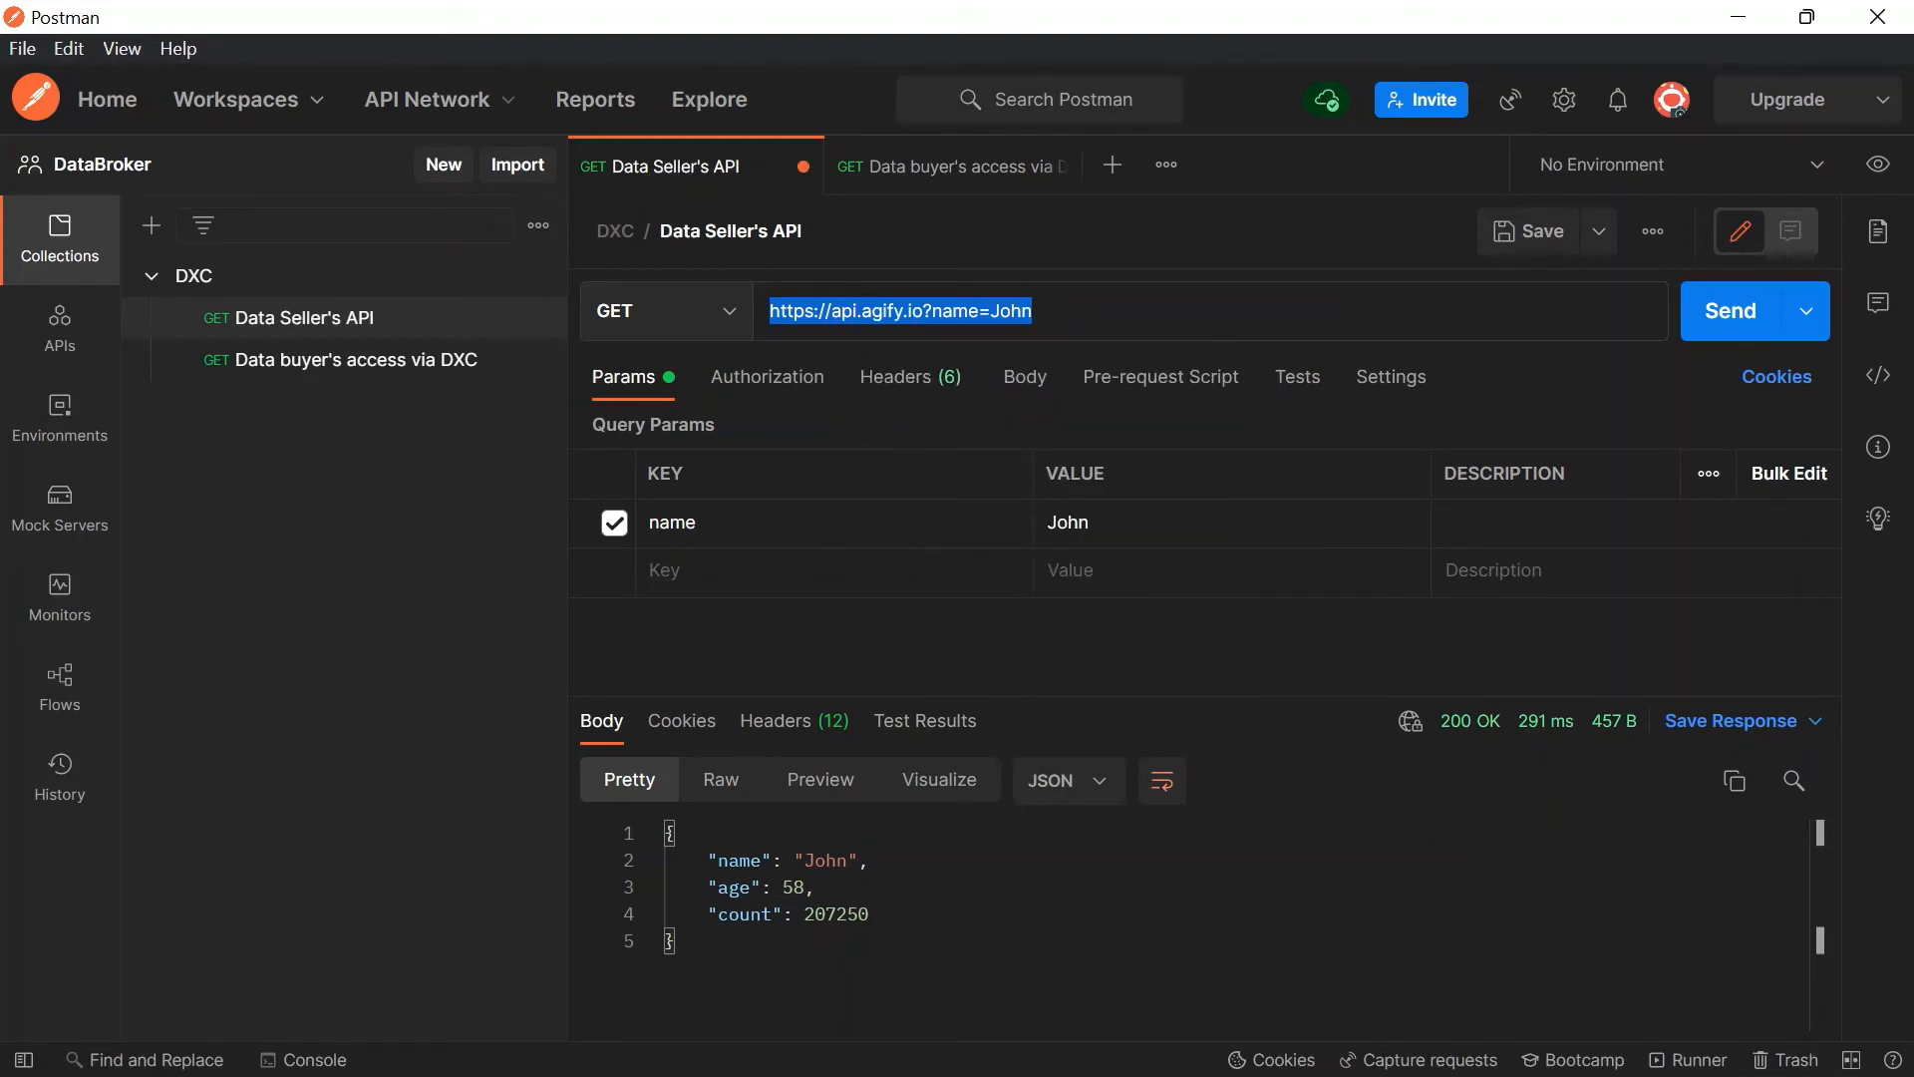
click(826, 1043)
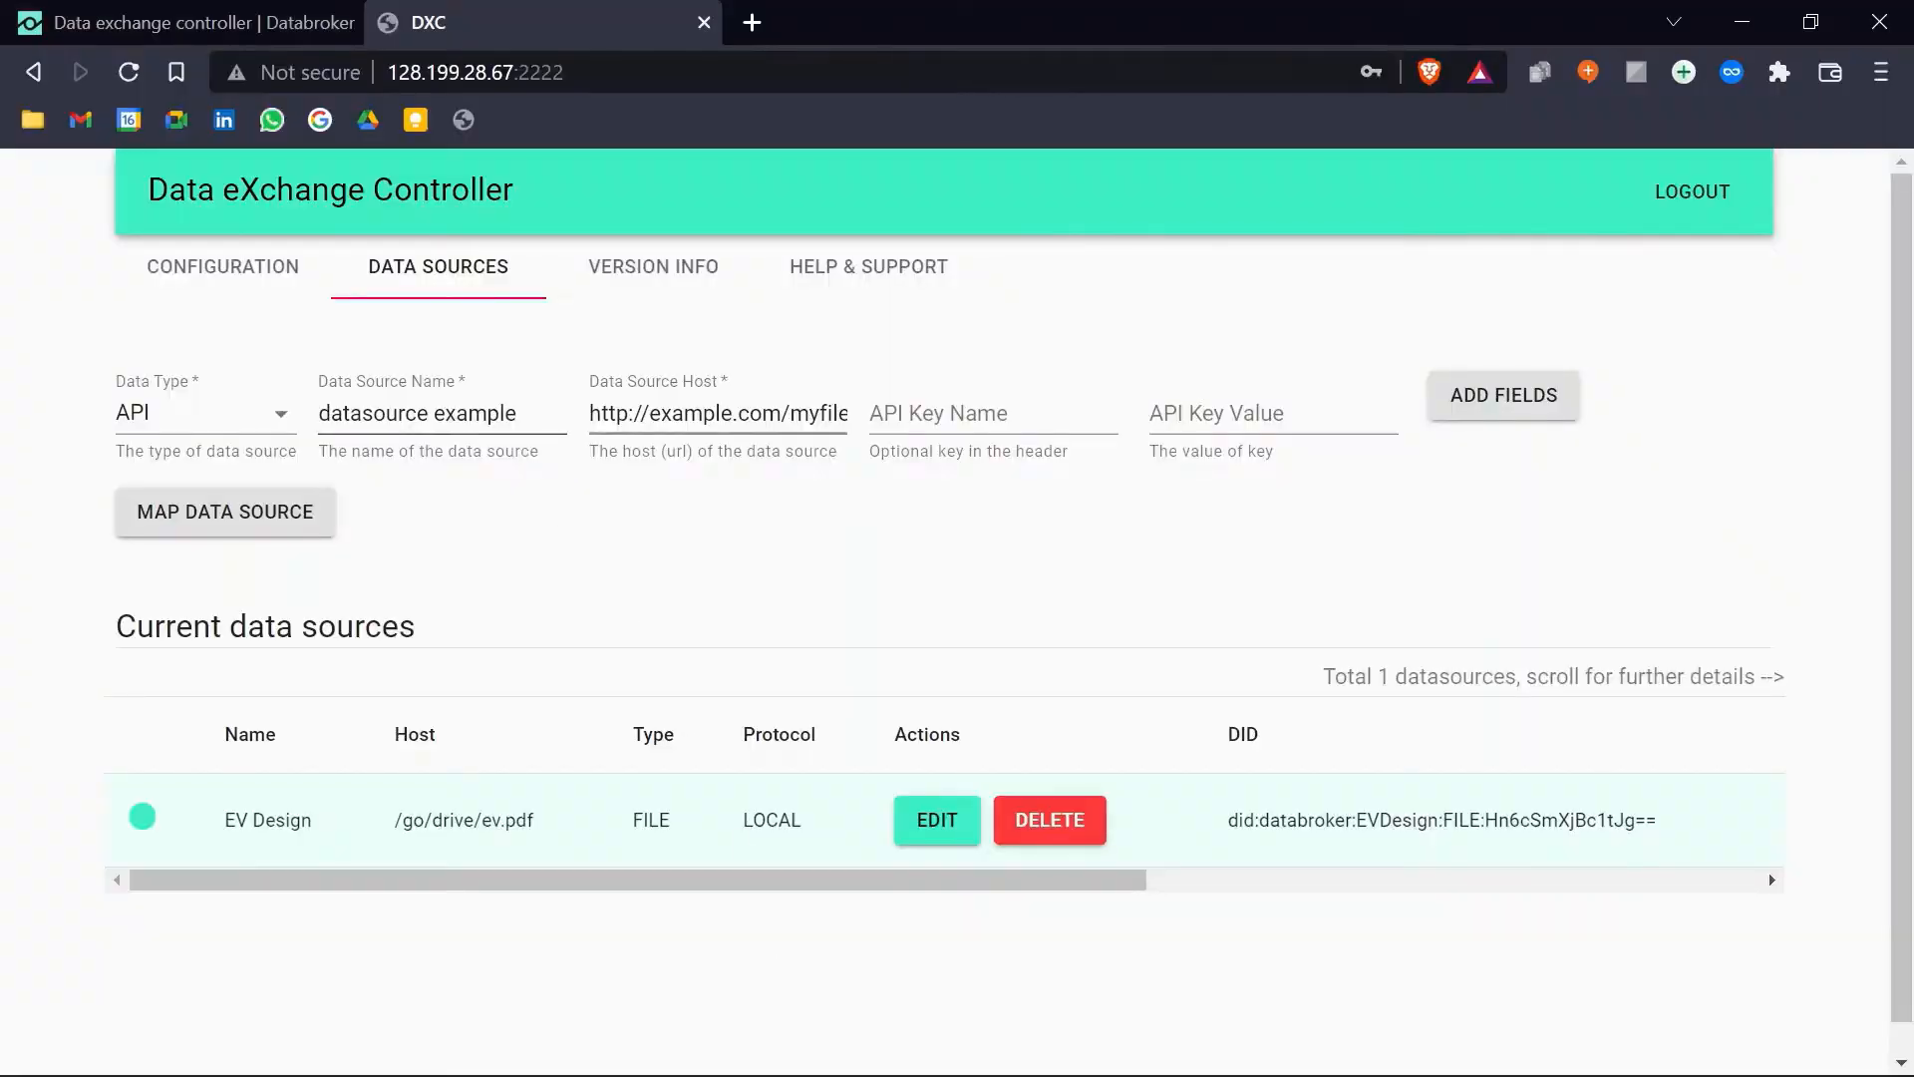
click(787, 413)
key(ctrl+a)
key(ctrl+v)
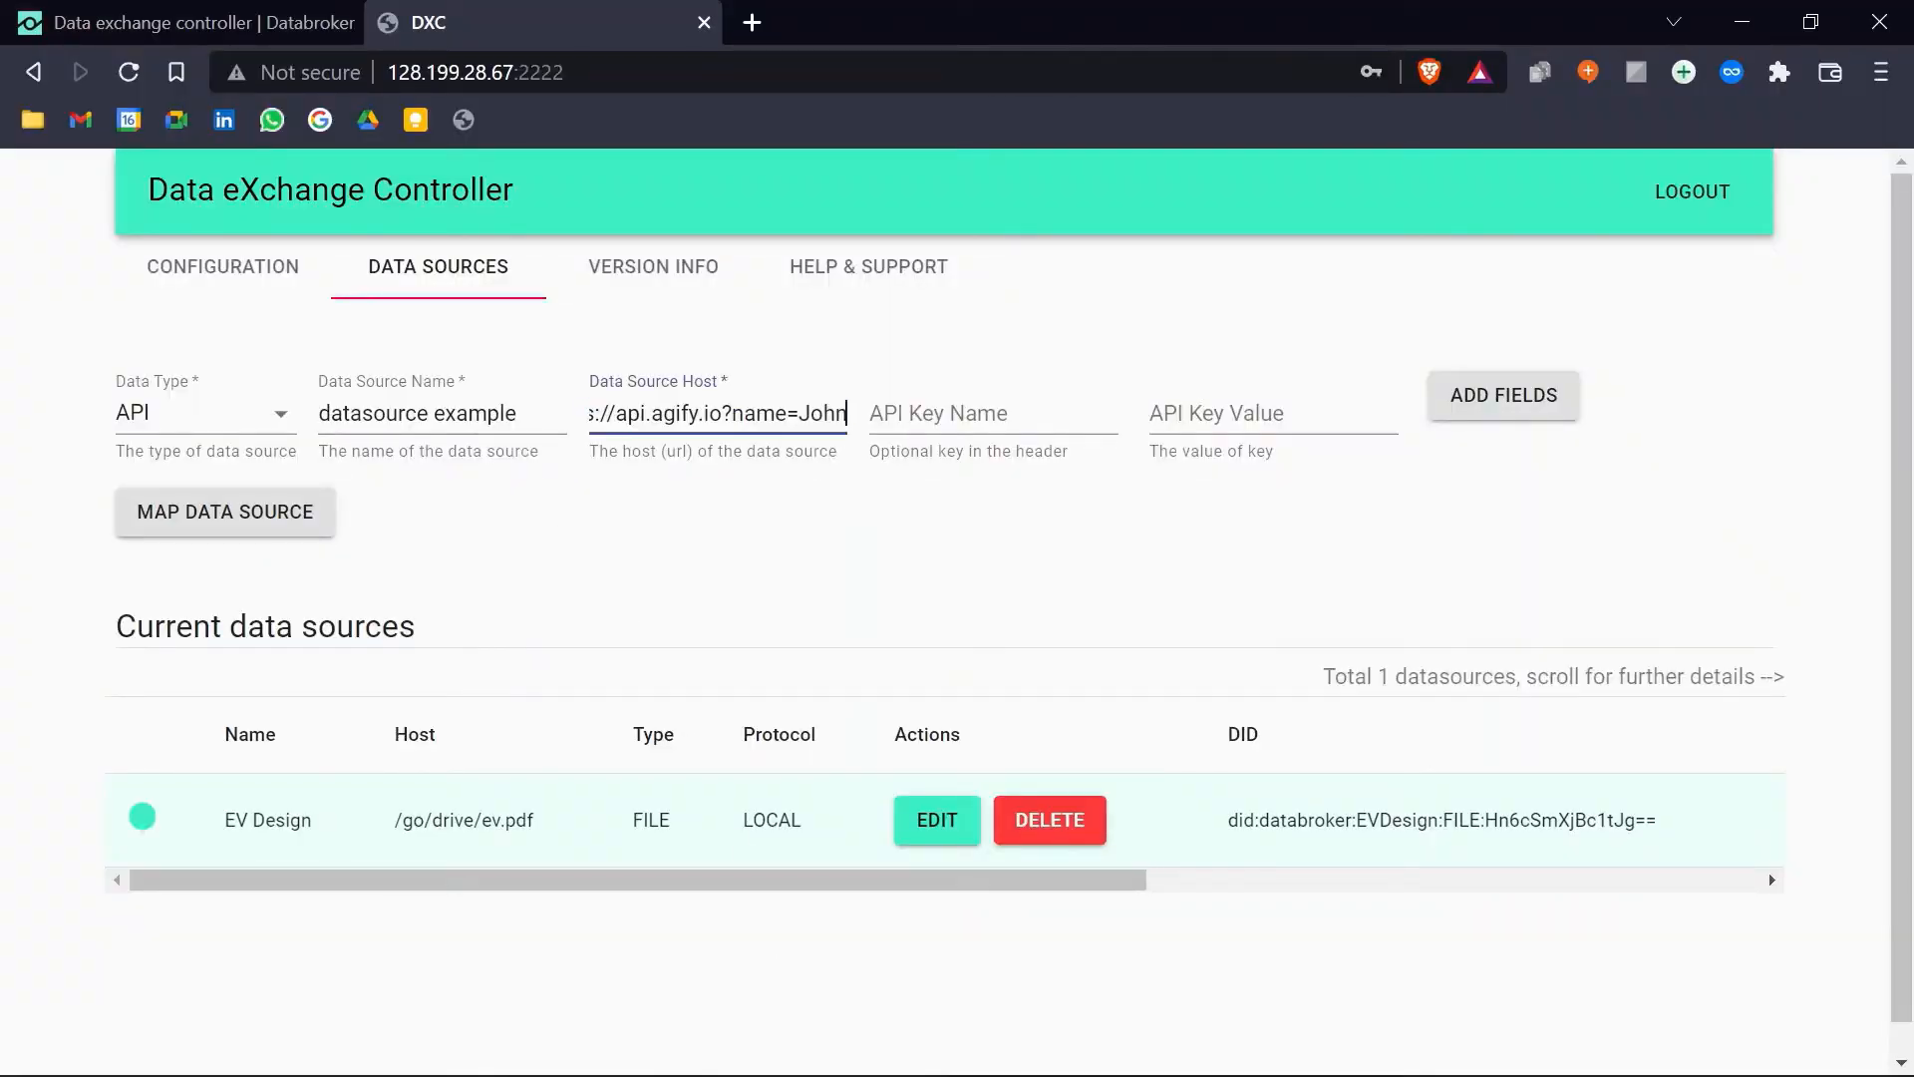
click(705, 483)
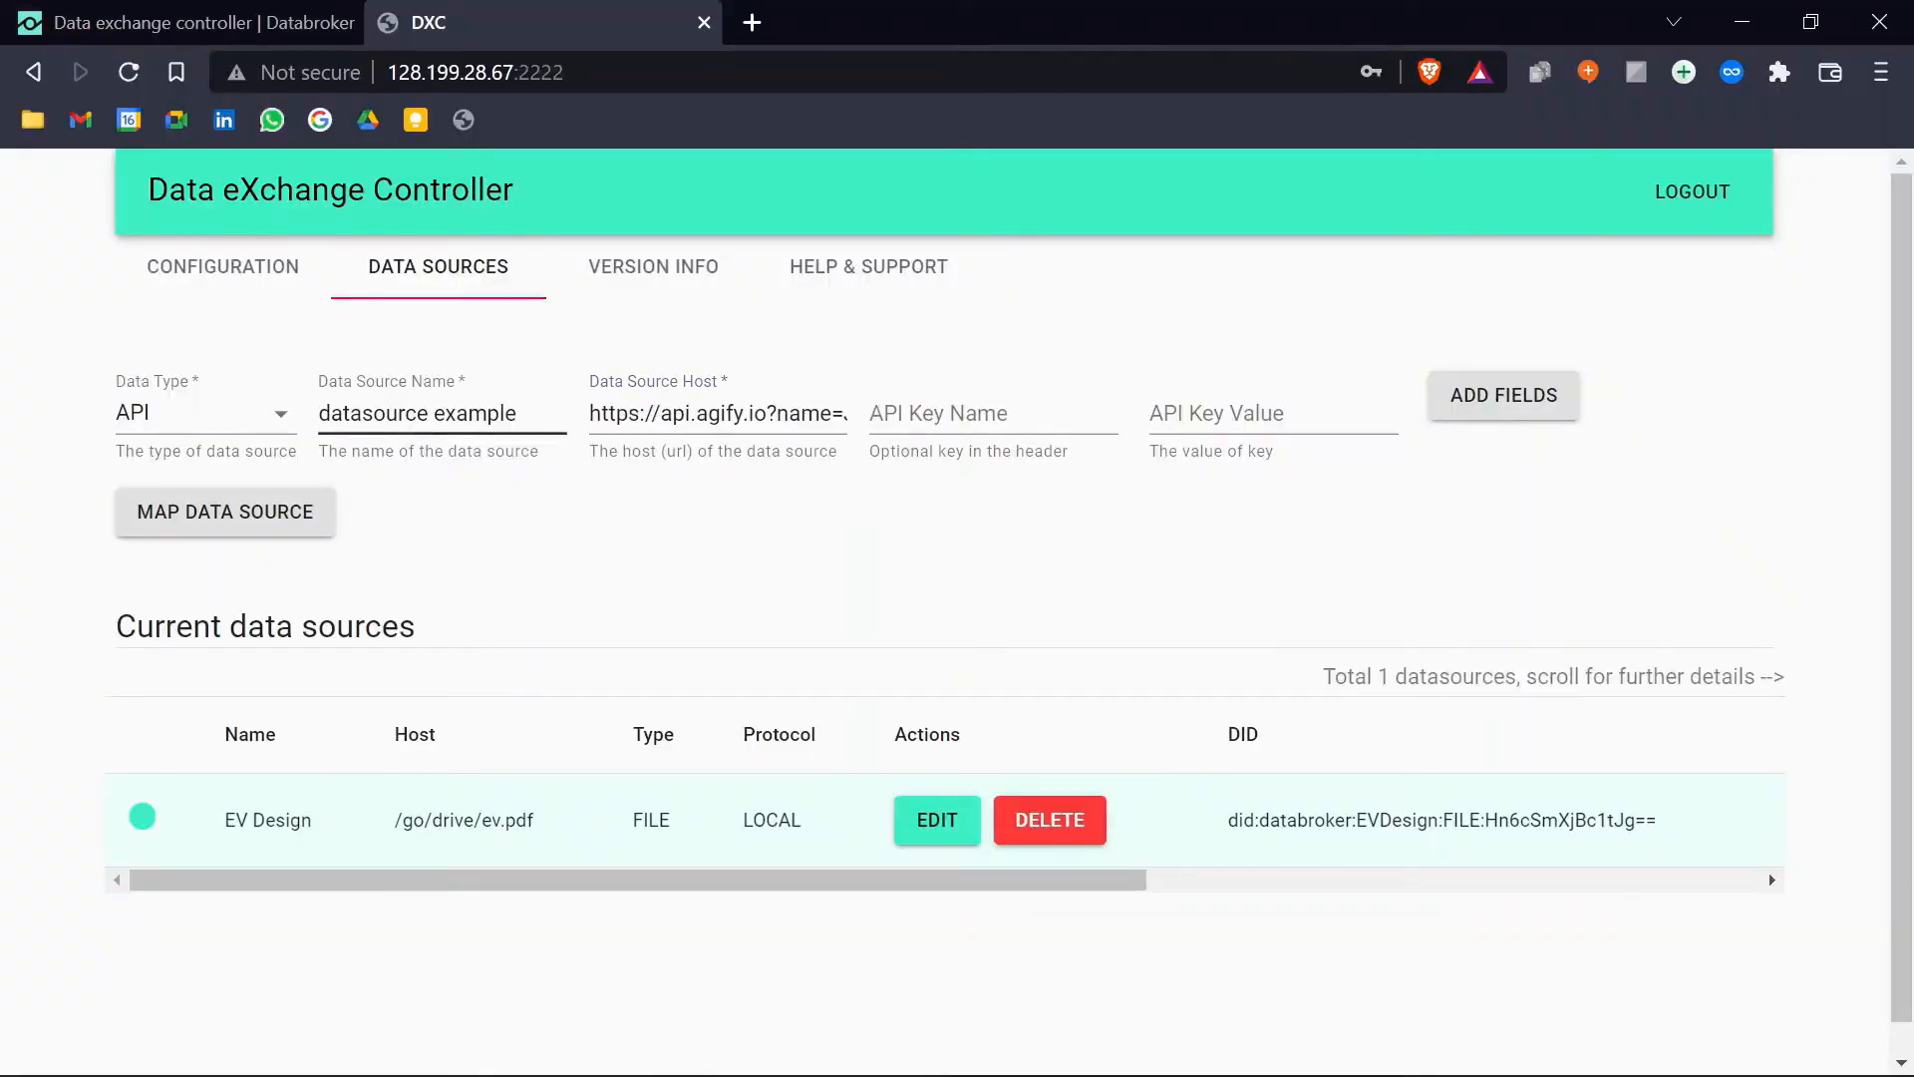
click(427, 413)
key(ctrl+a)
text(A)
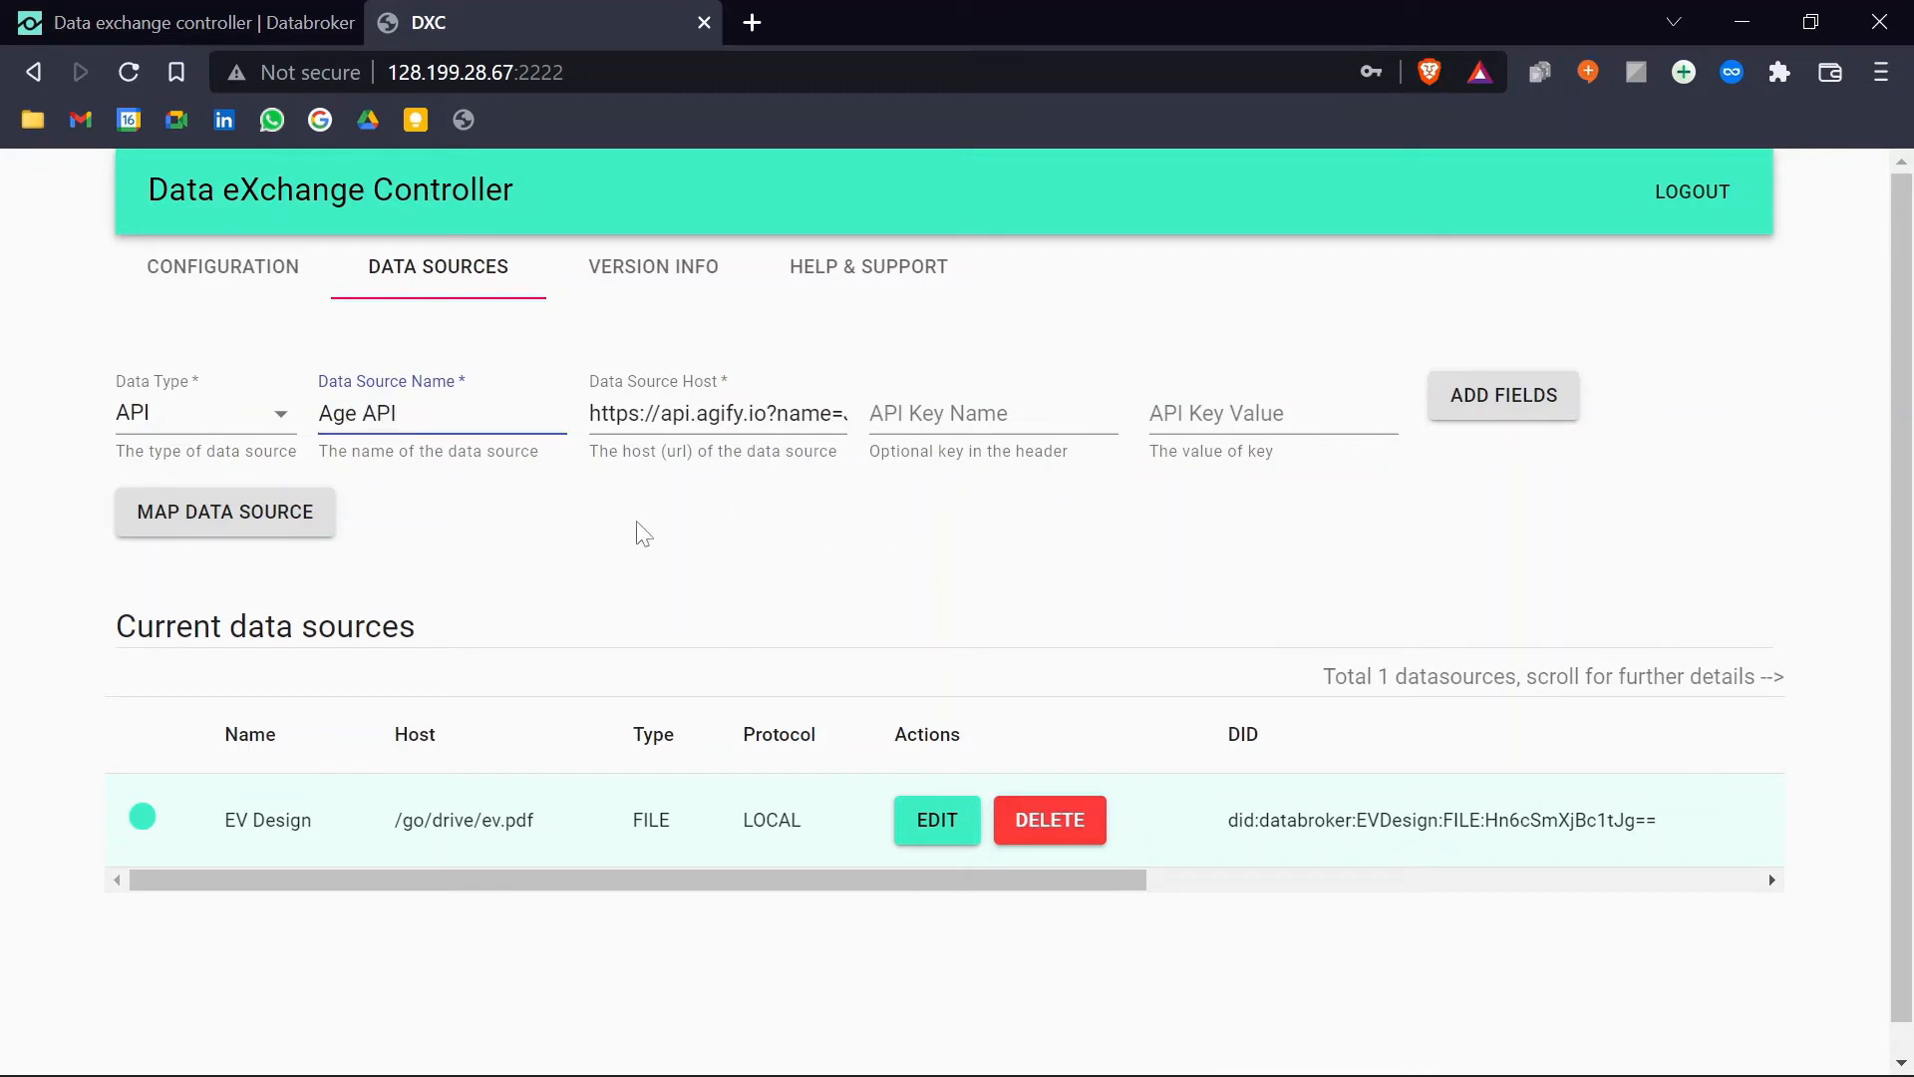
click(309, 520)
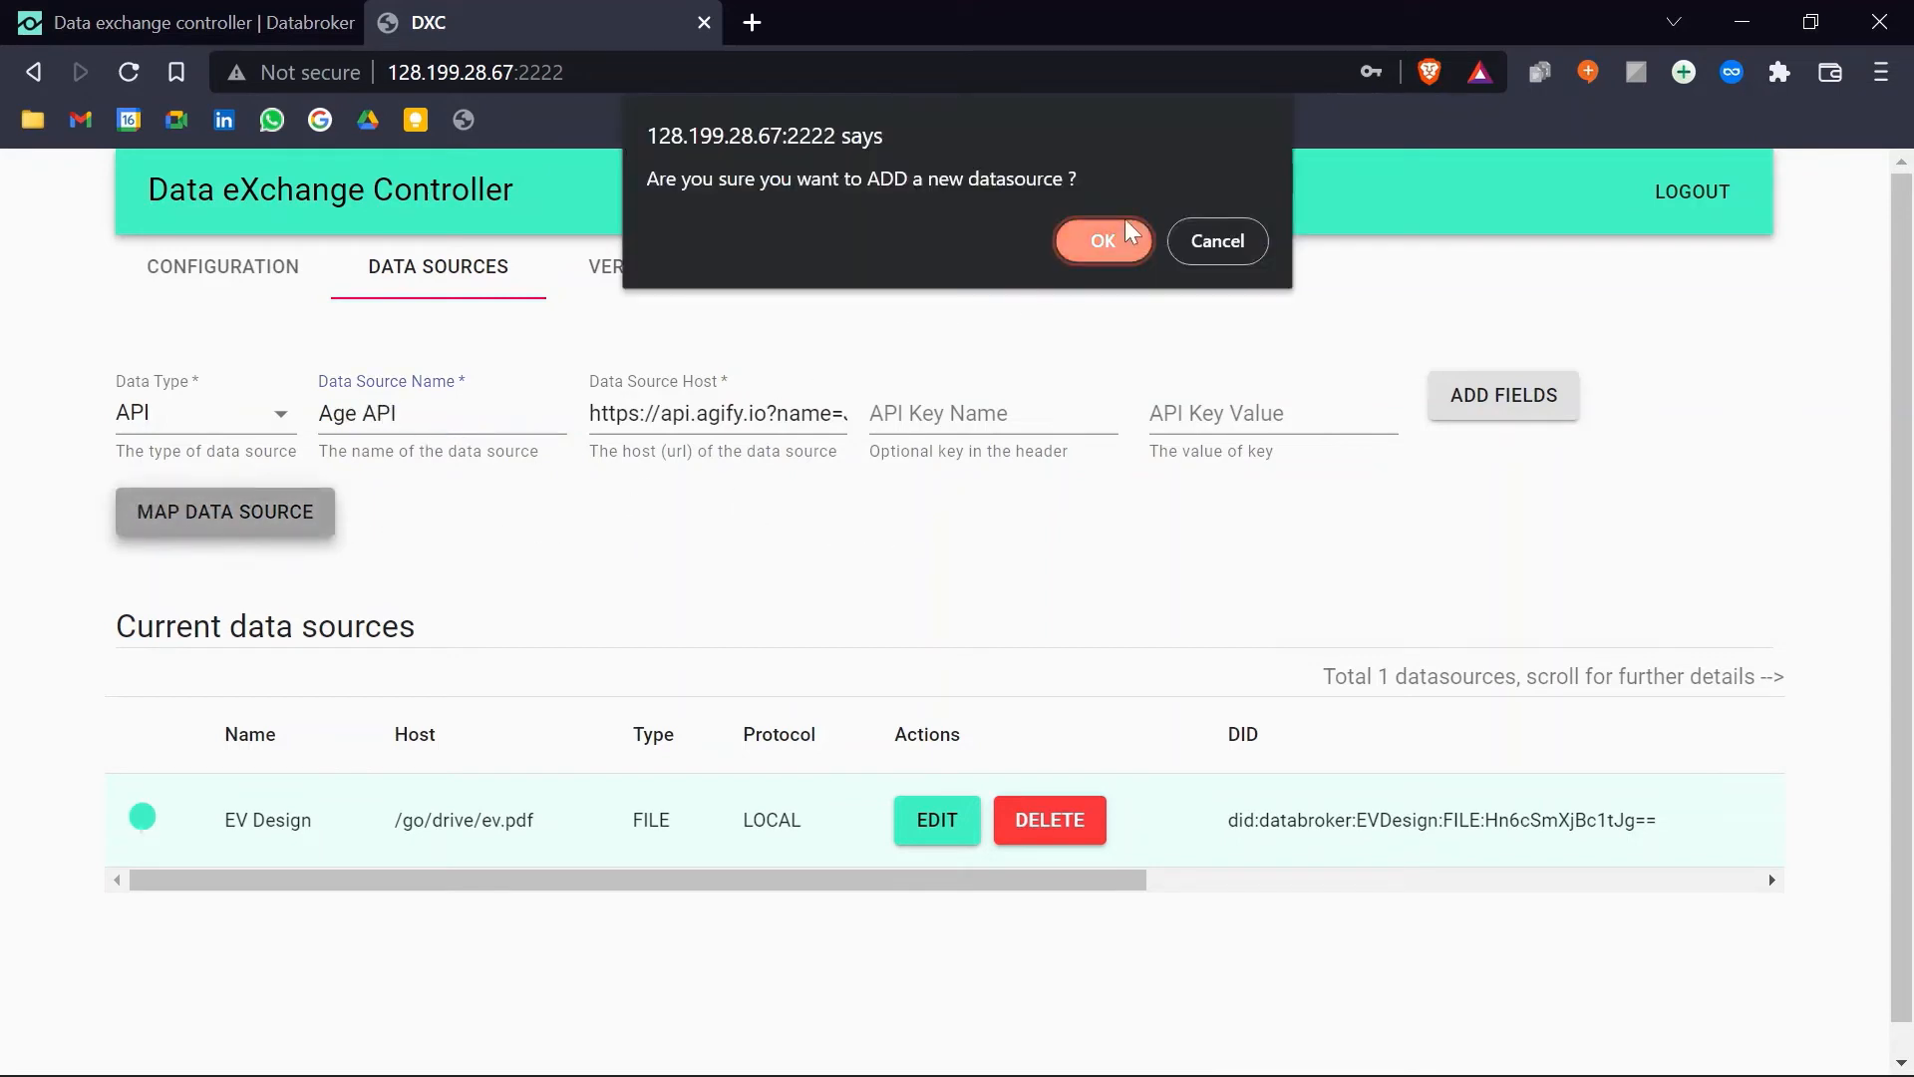
click(1103, 241)
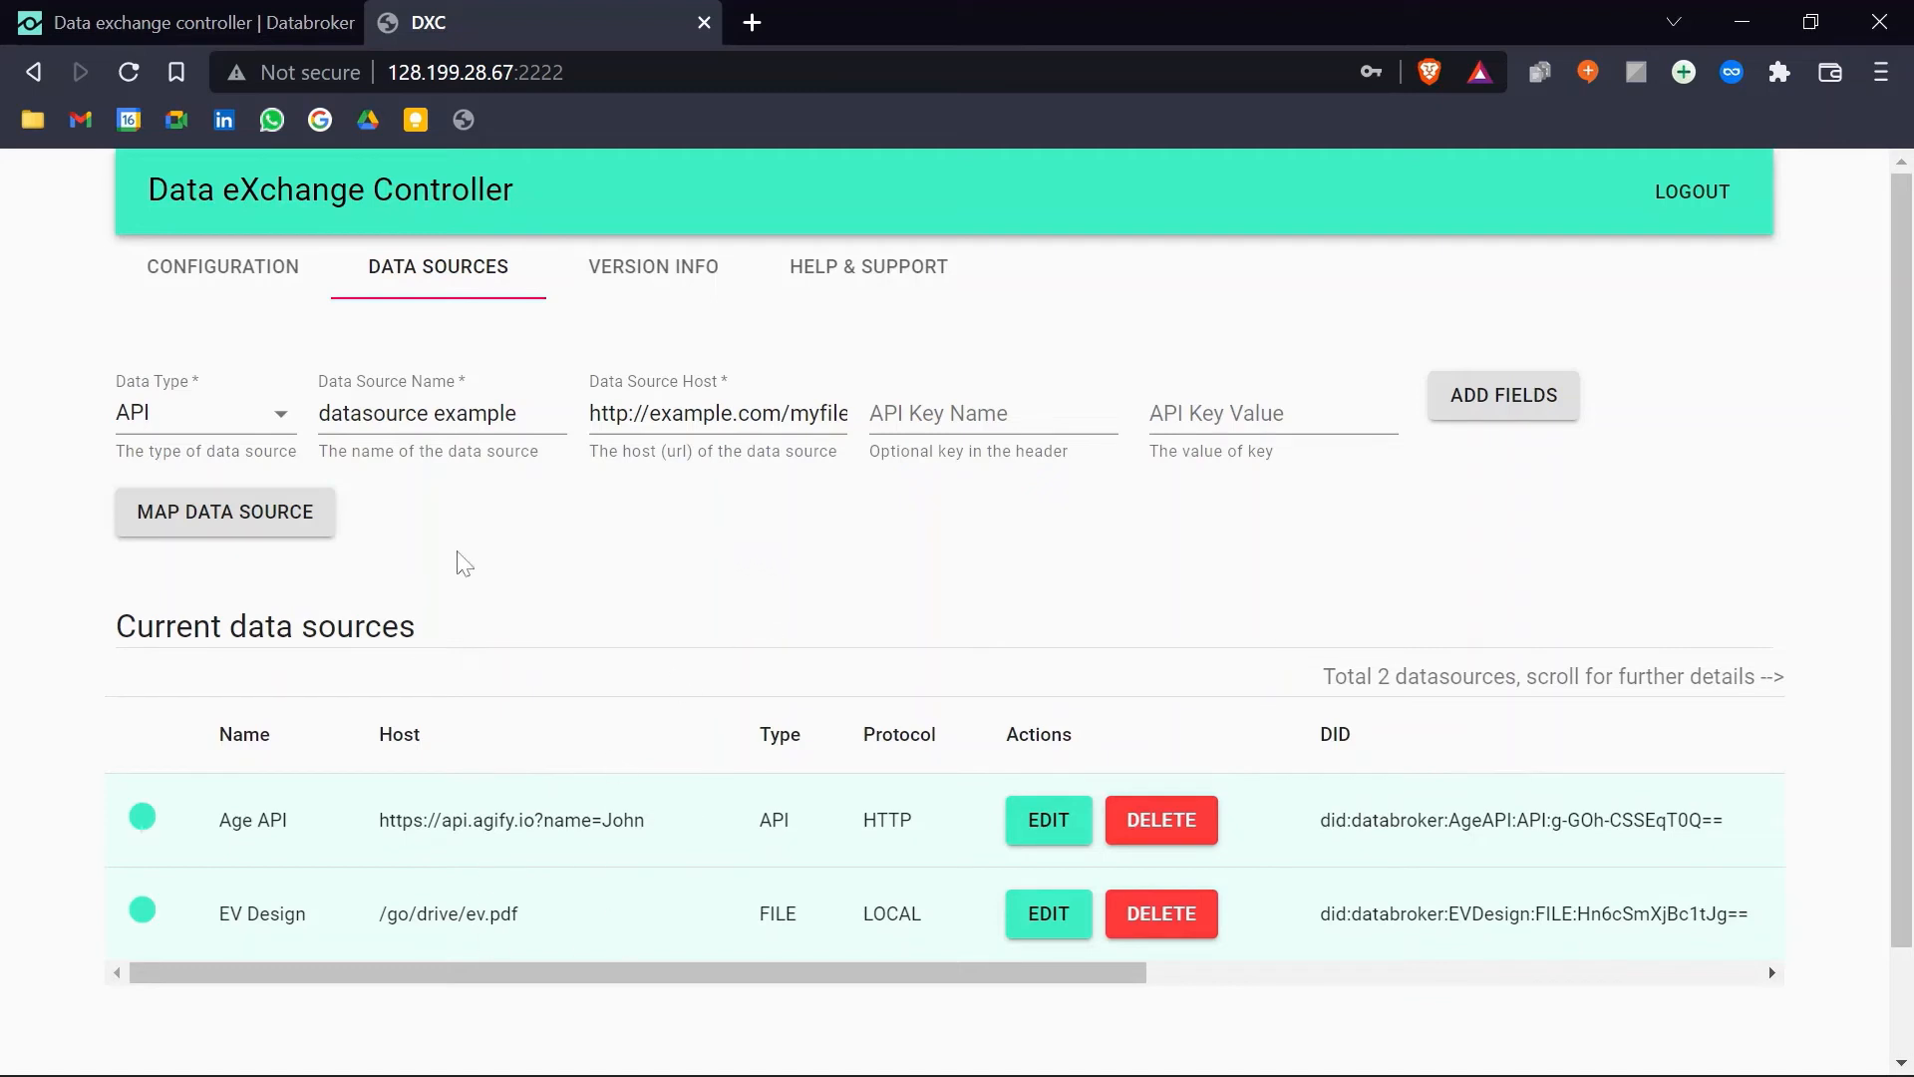
Step: Add a Query Param row and change the data source type from Stream to File
click(1503, 395)
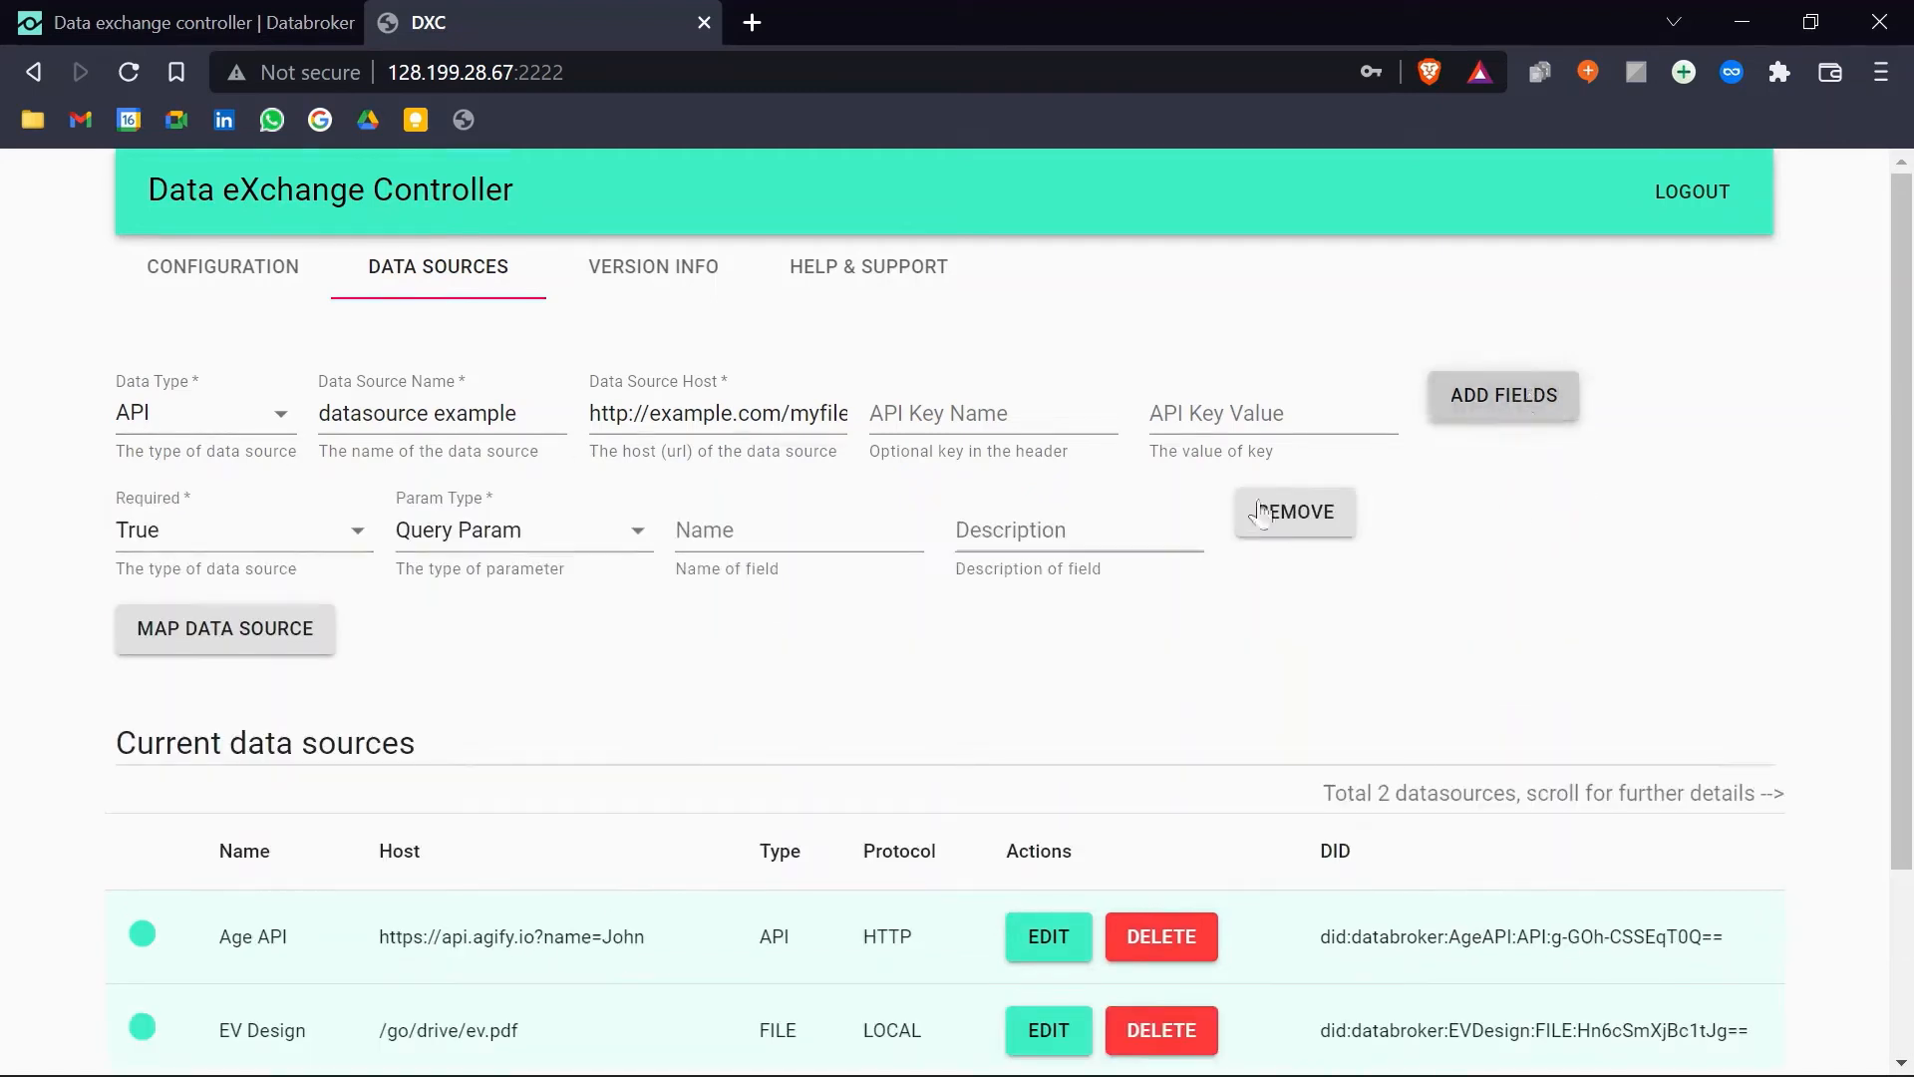
click(534, 534)
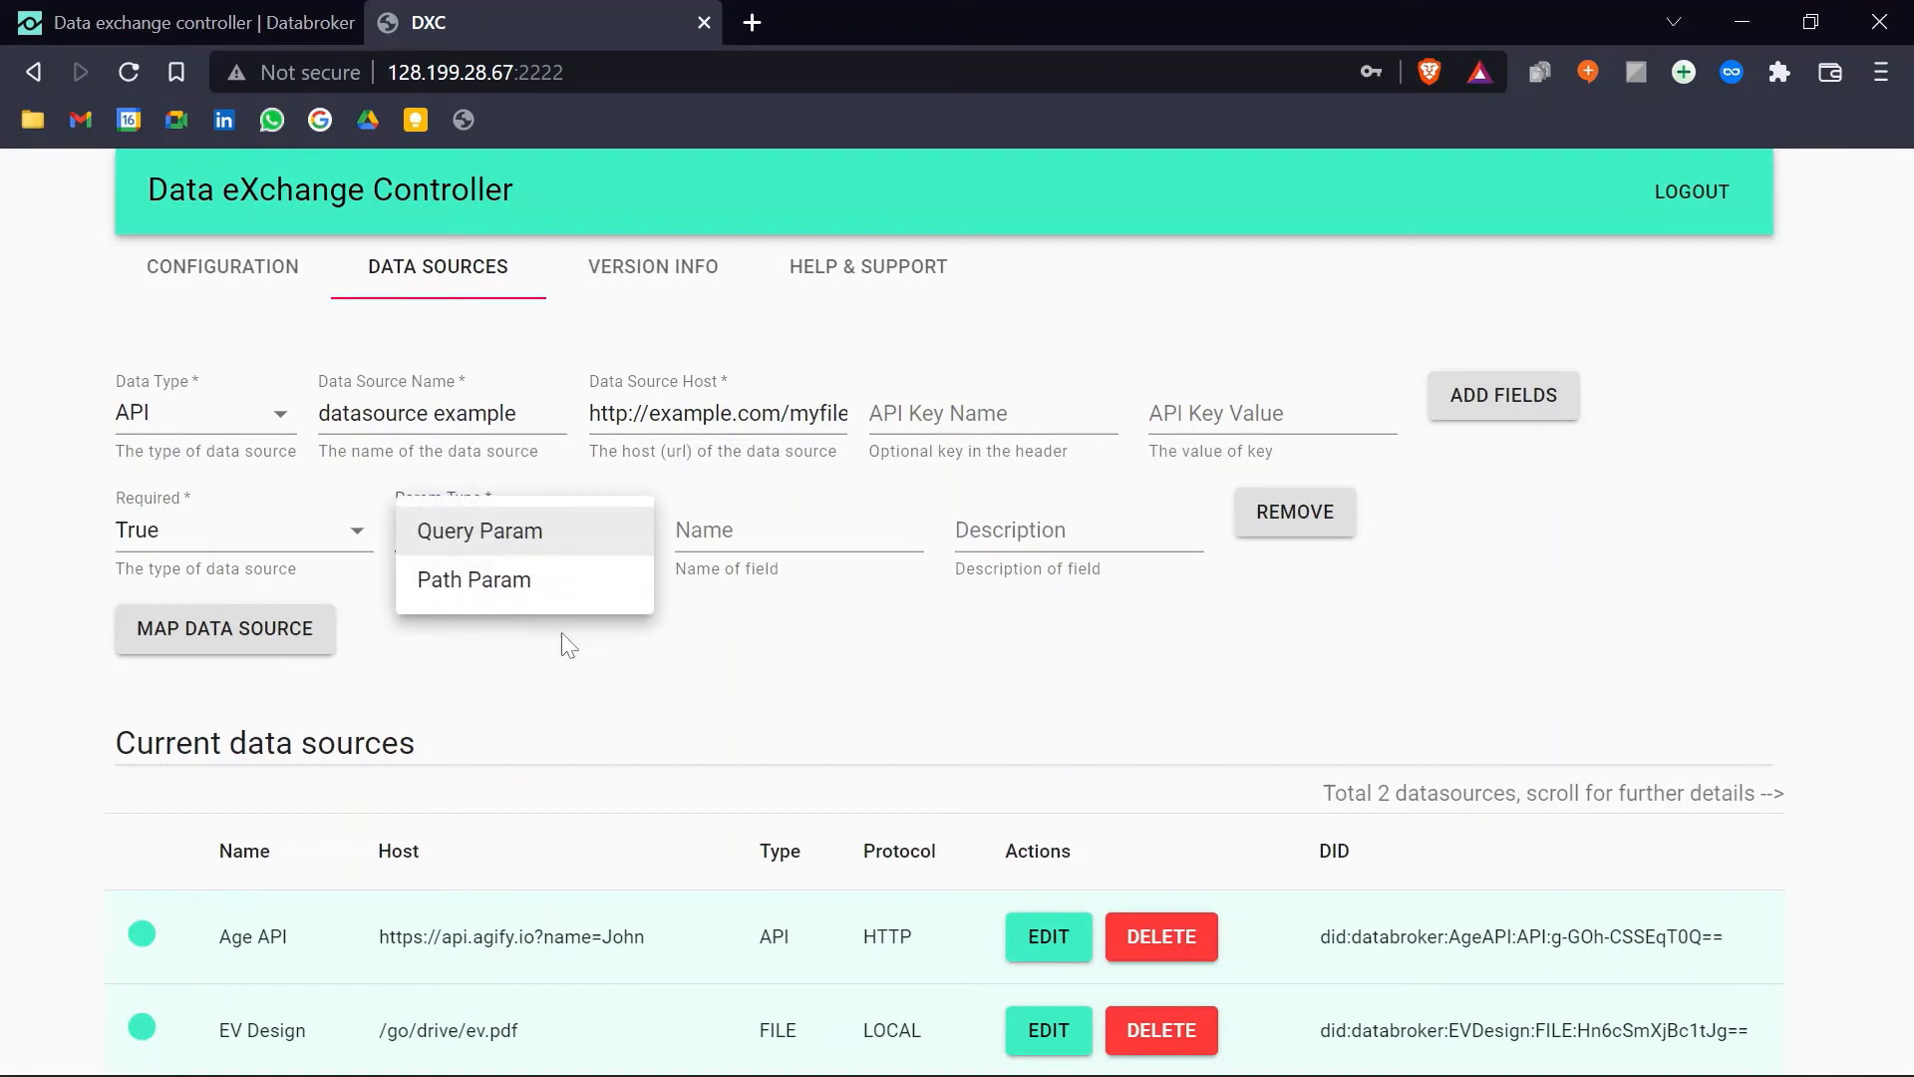
click(593, 643)
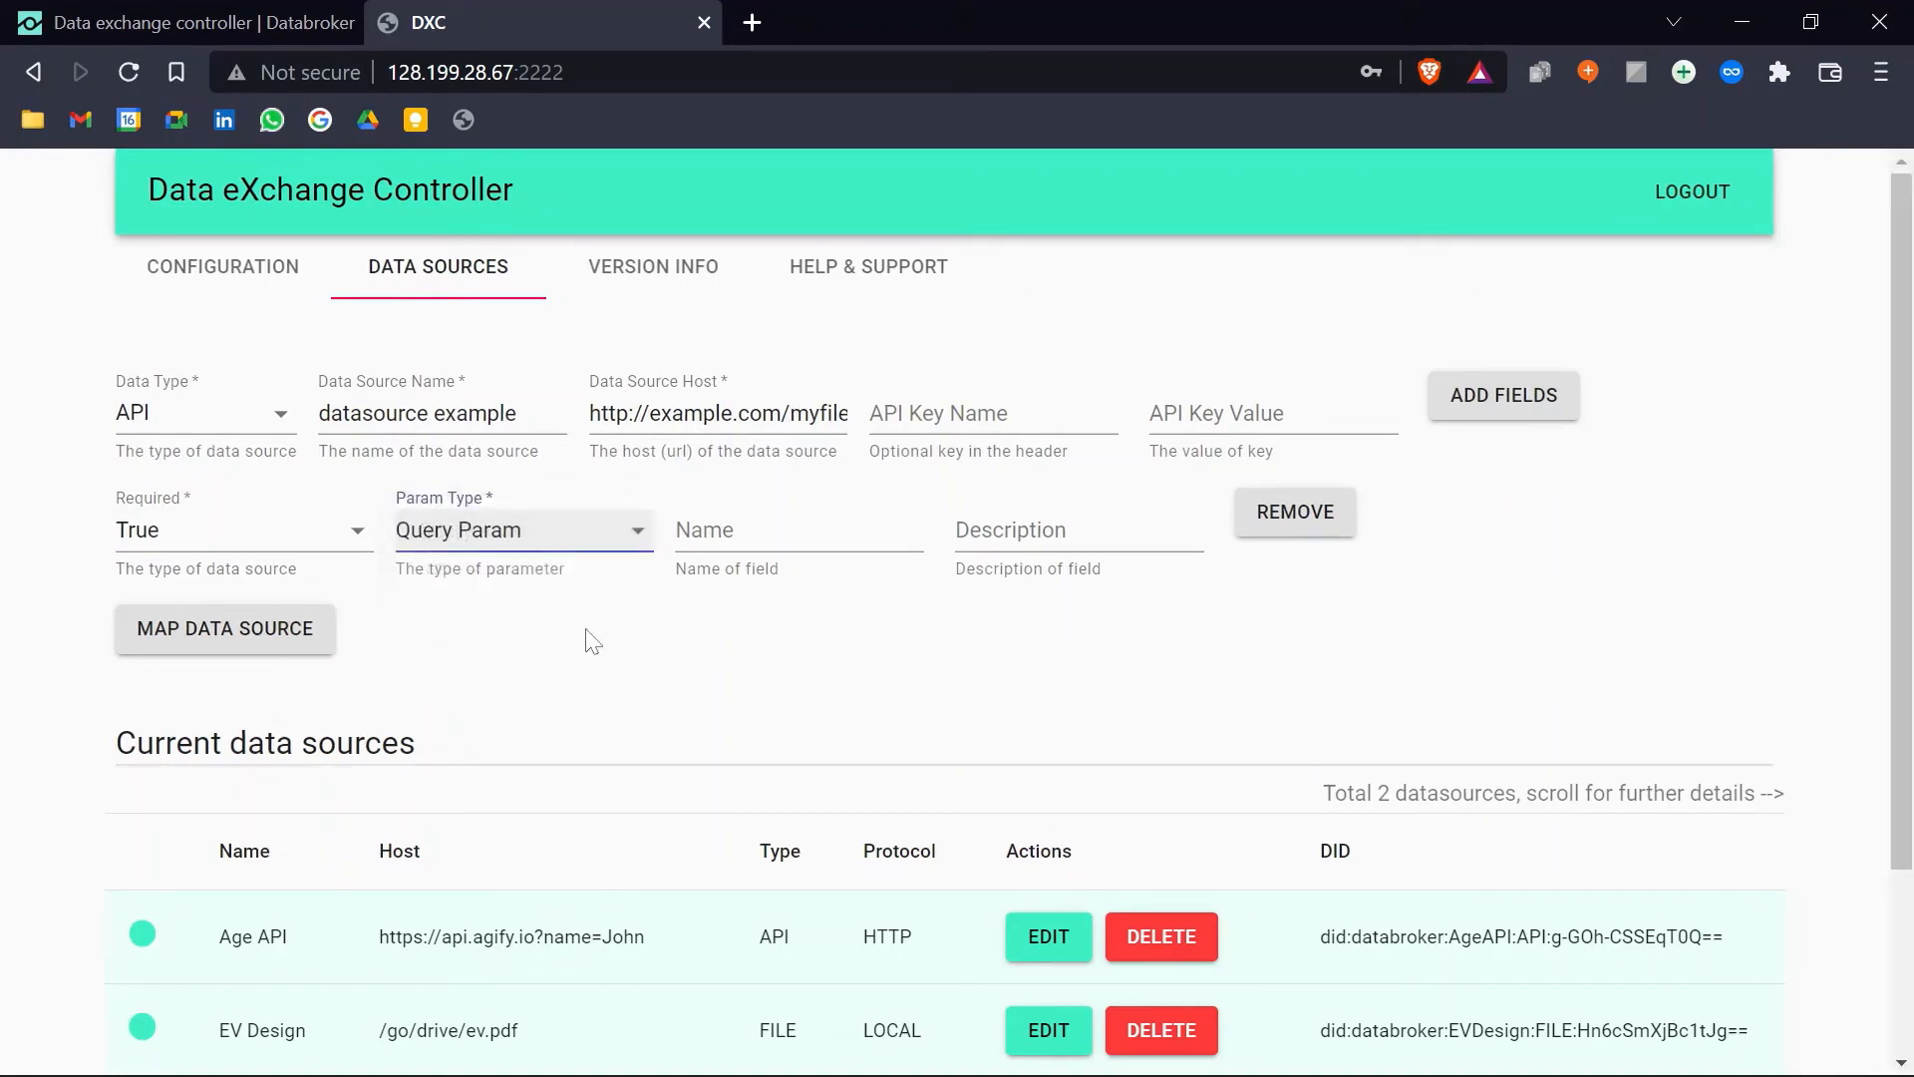
click(265, 429)
click(174, 509)
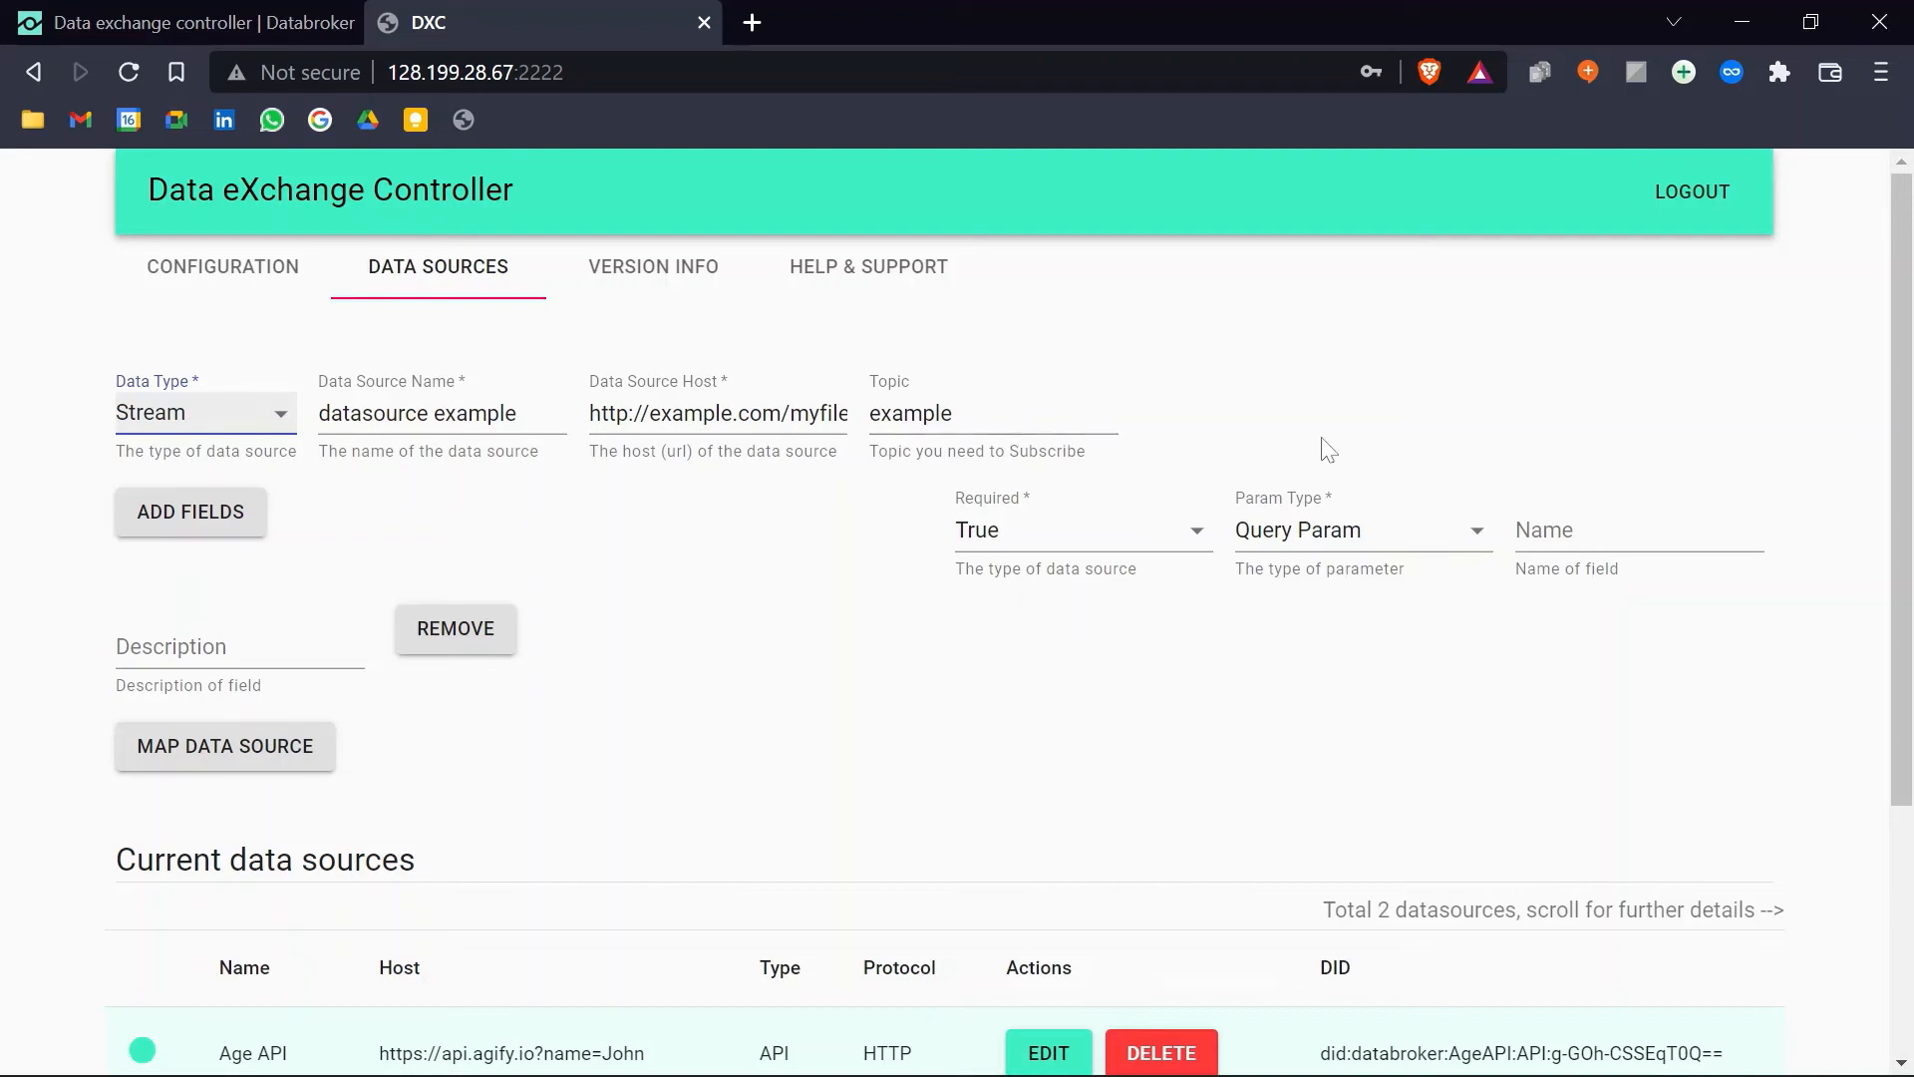
click(213, 414)
click(171, 379)
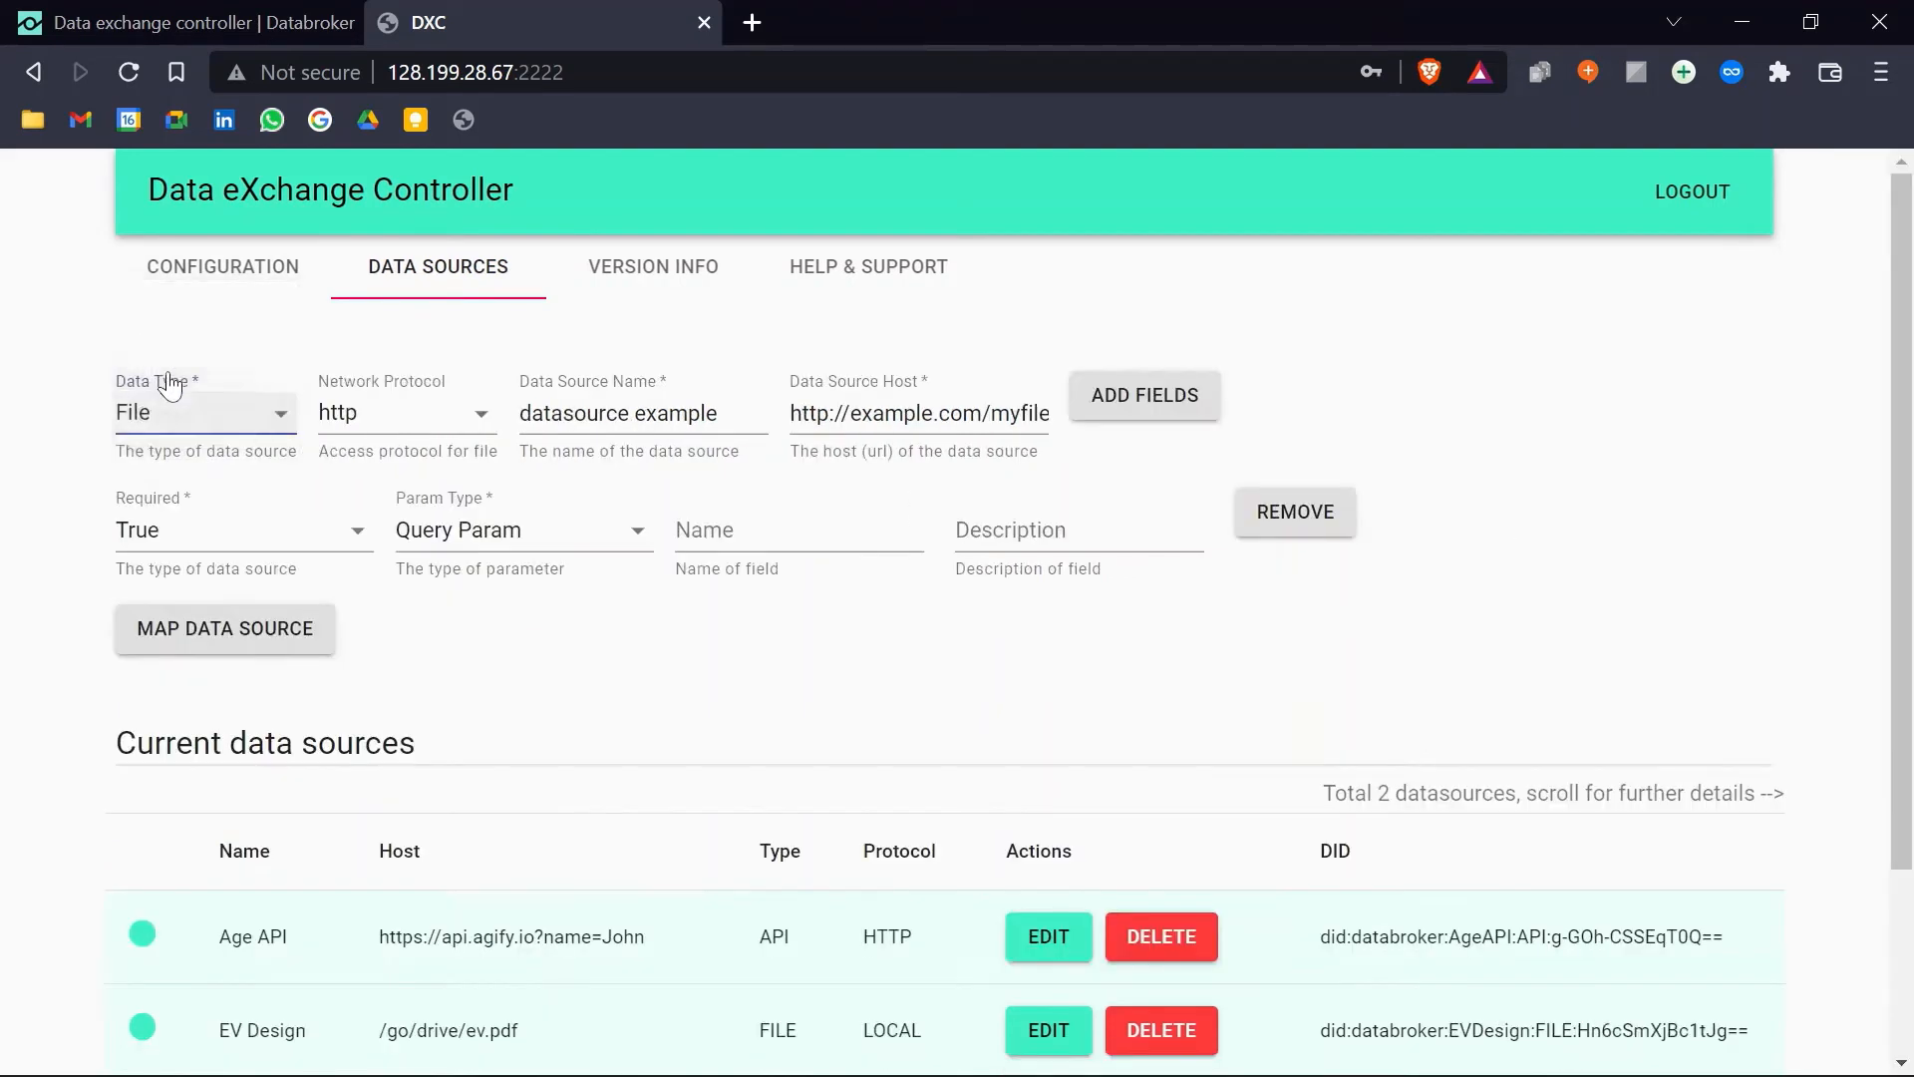
Step: Keep http as the network protocol, remove the parameter row, and return to the marketplace
click(458, 421)
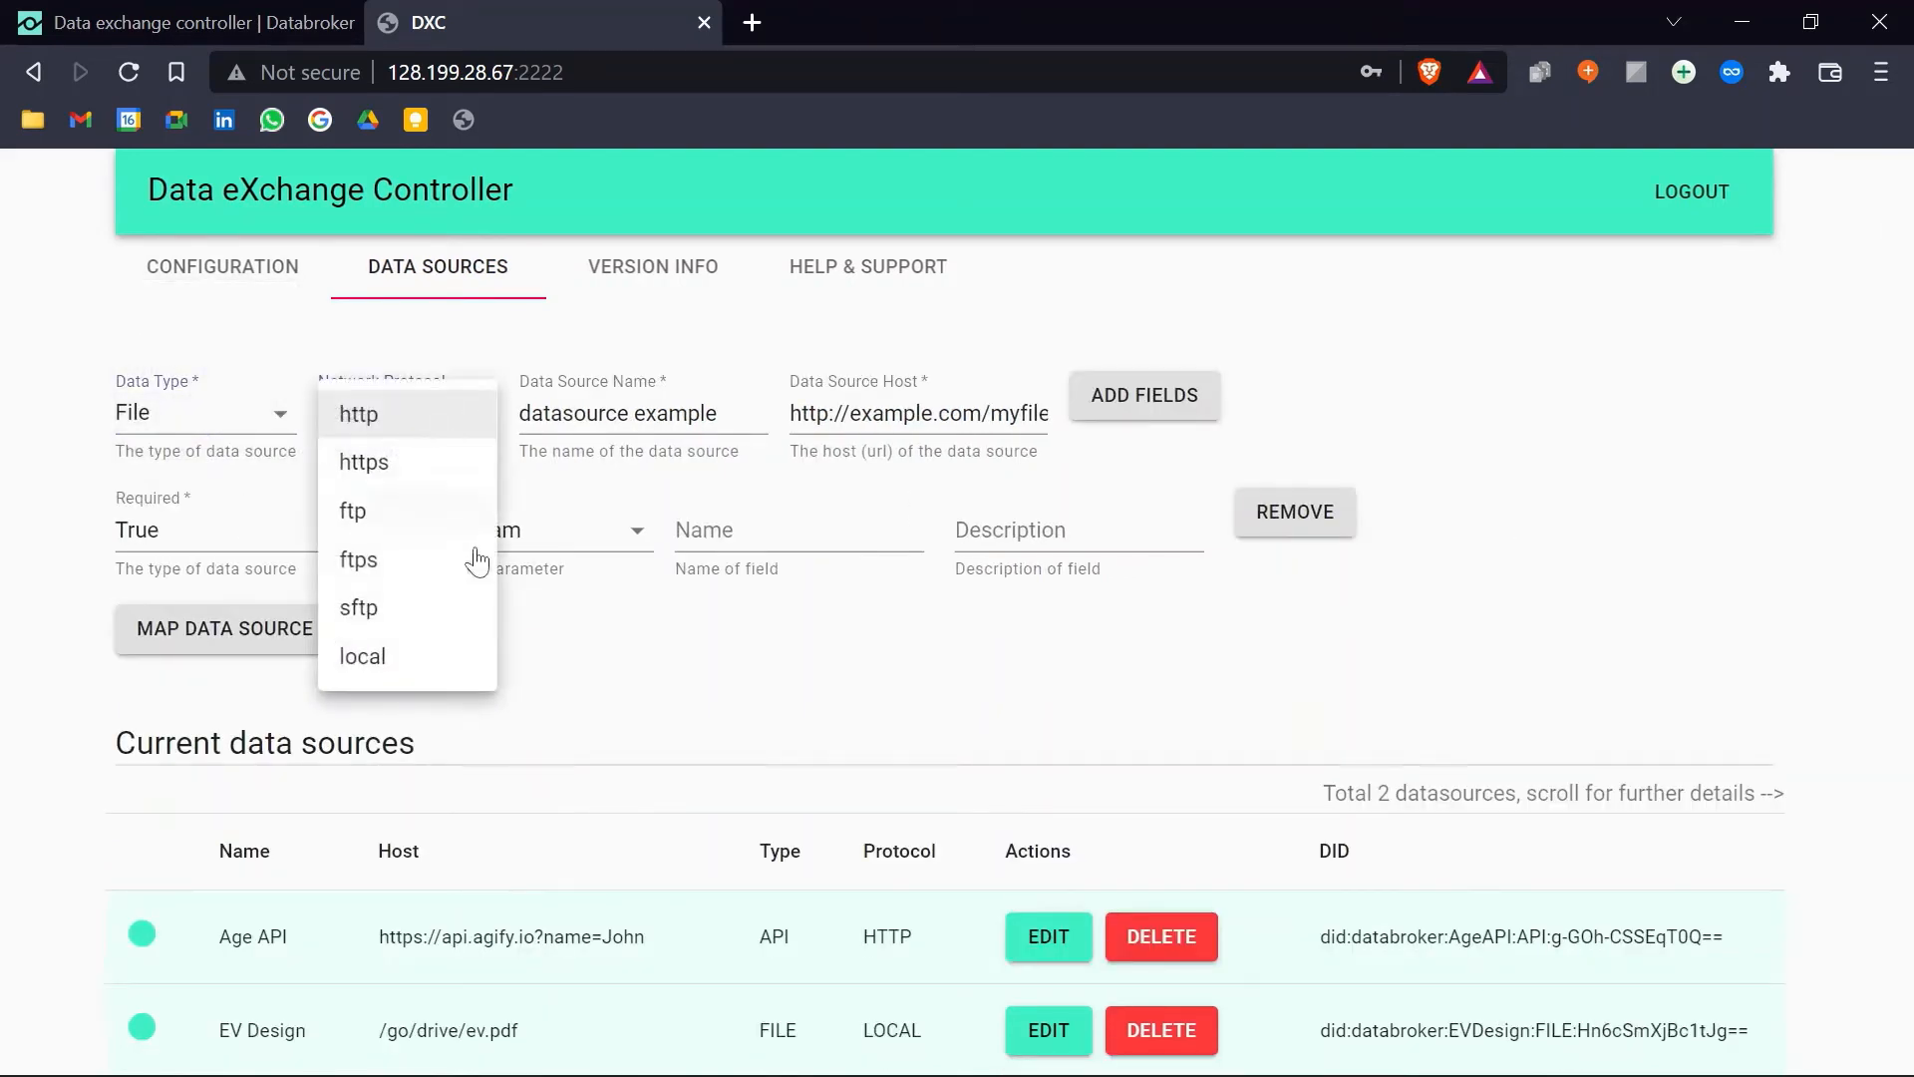
click(1337, 519)
click(1337, 520)
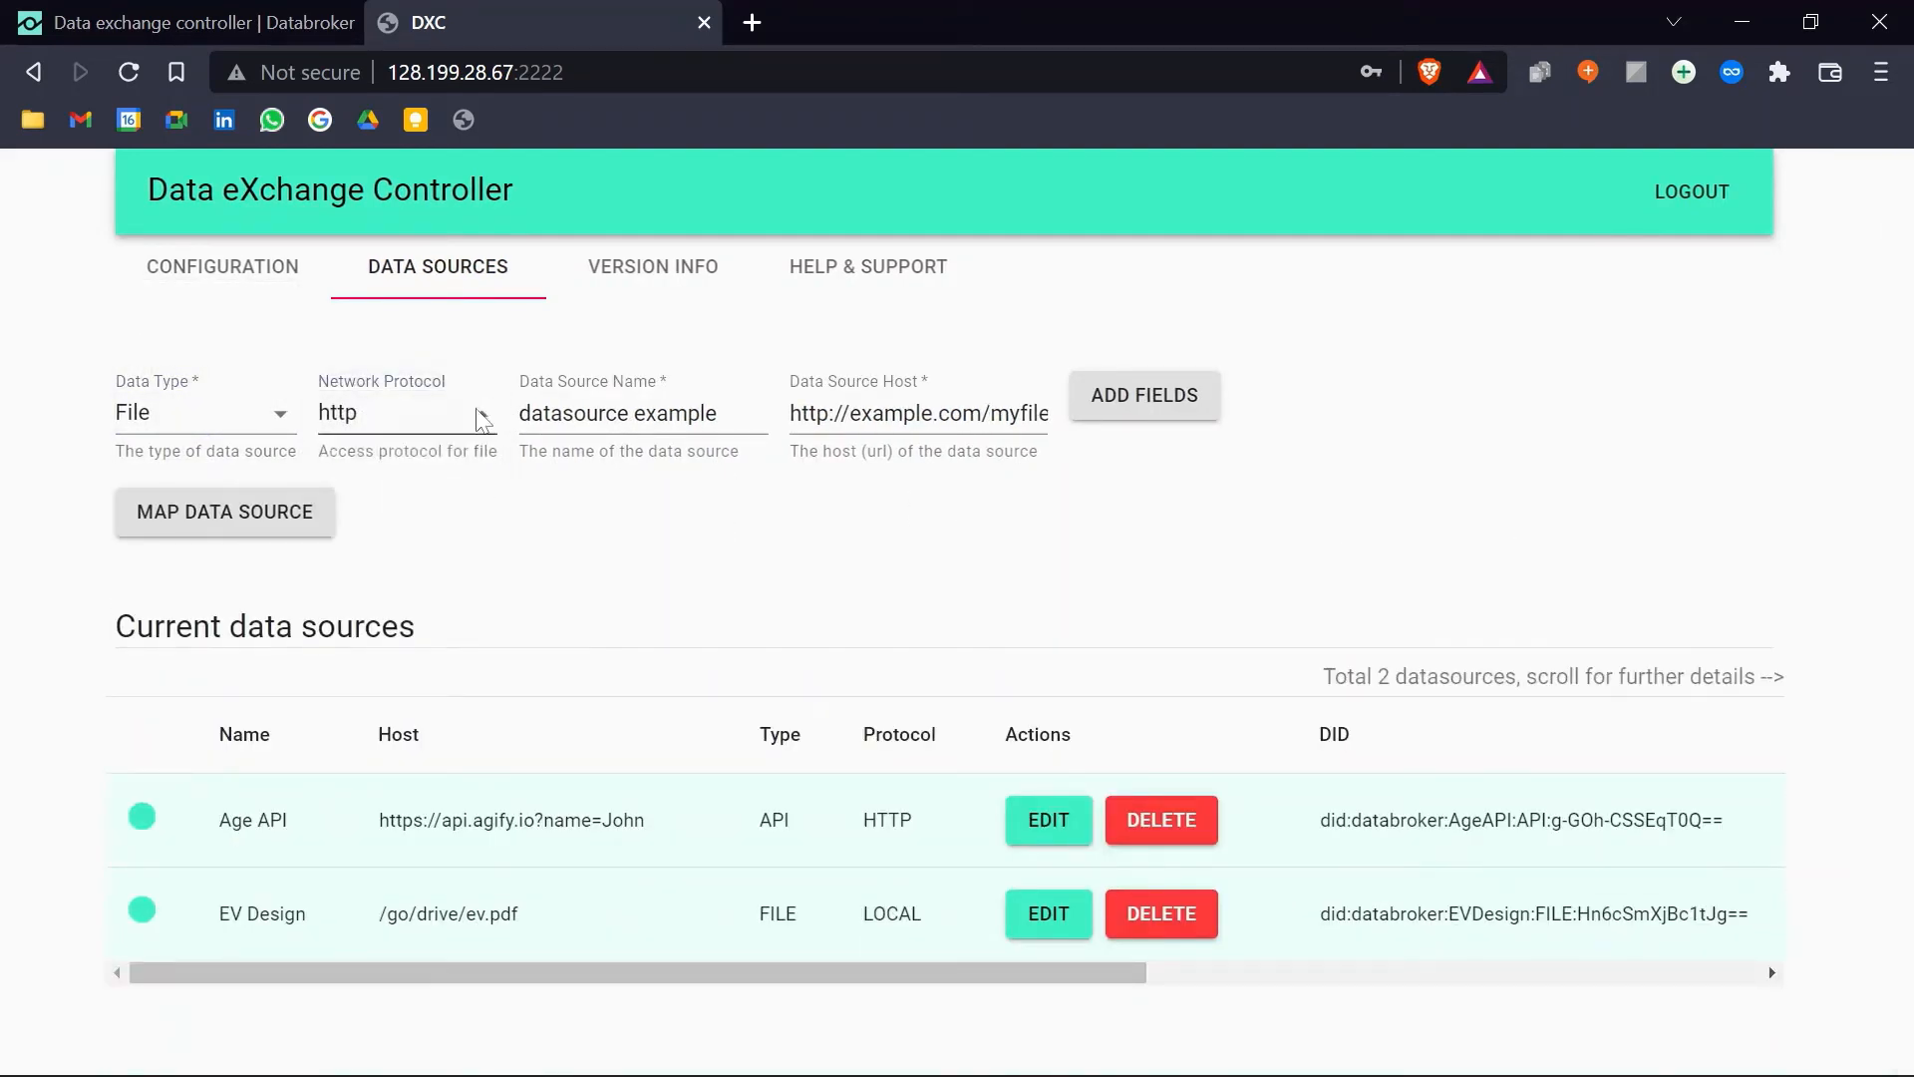
click(408, 415)
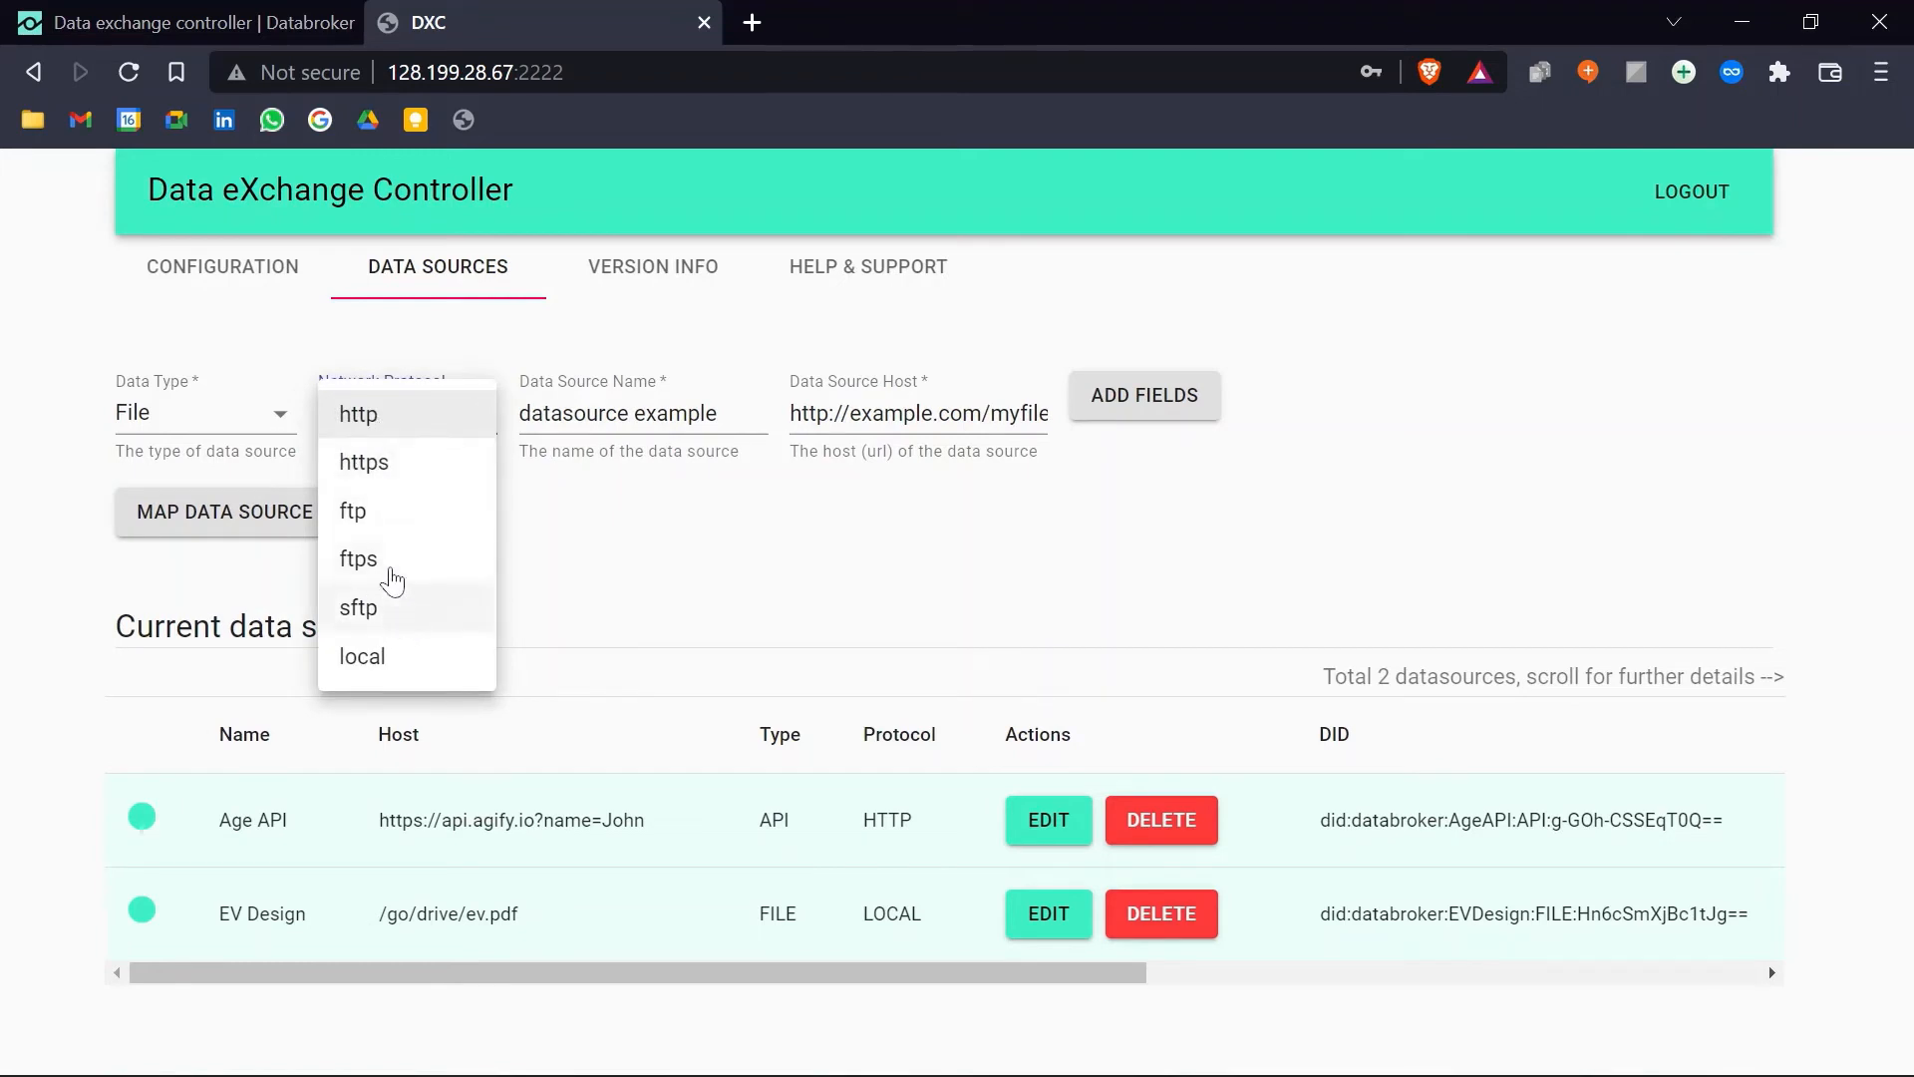
click(606, 551)
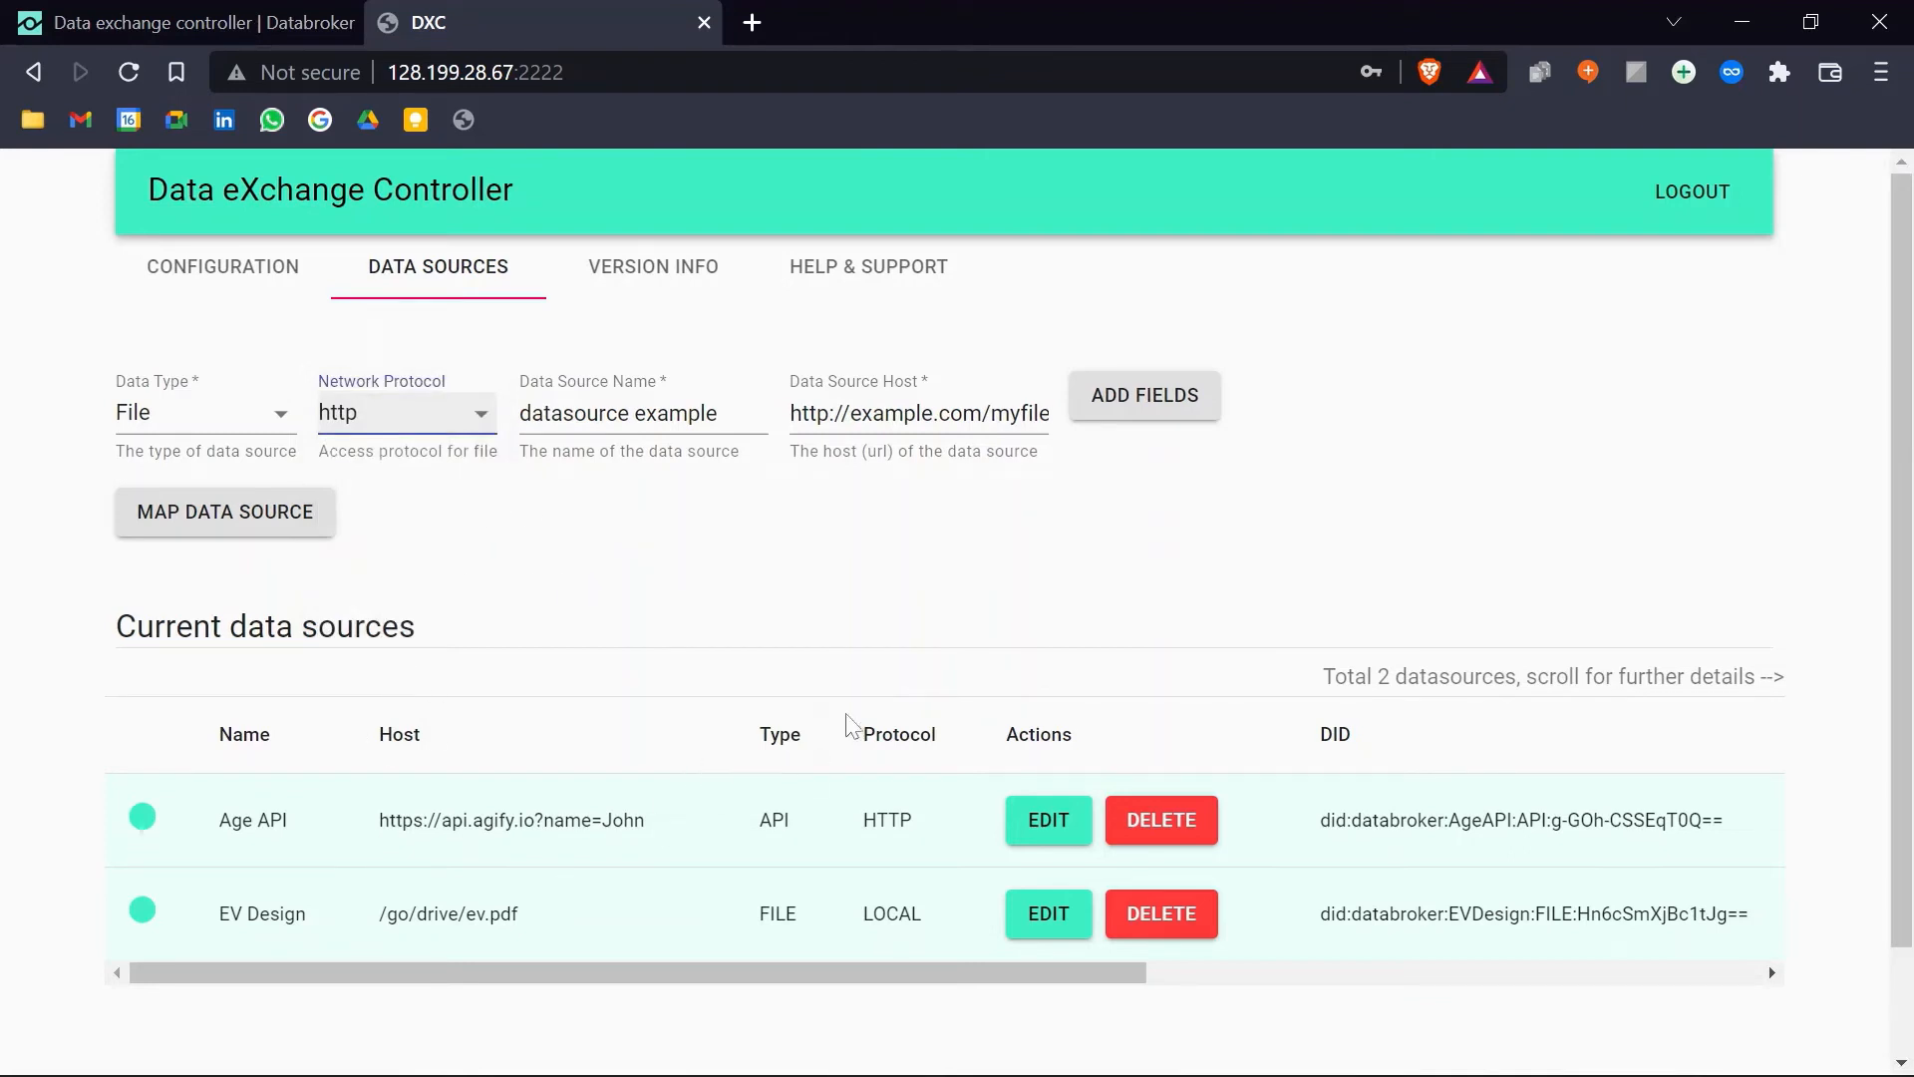
click(250, 16)
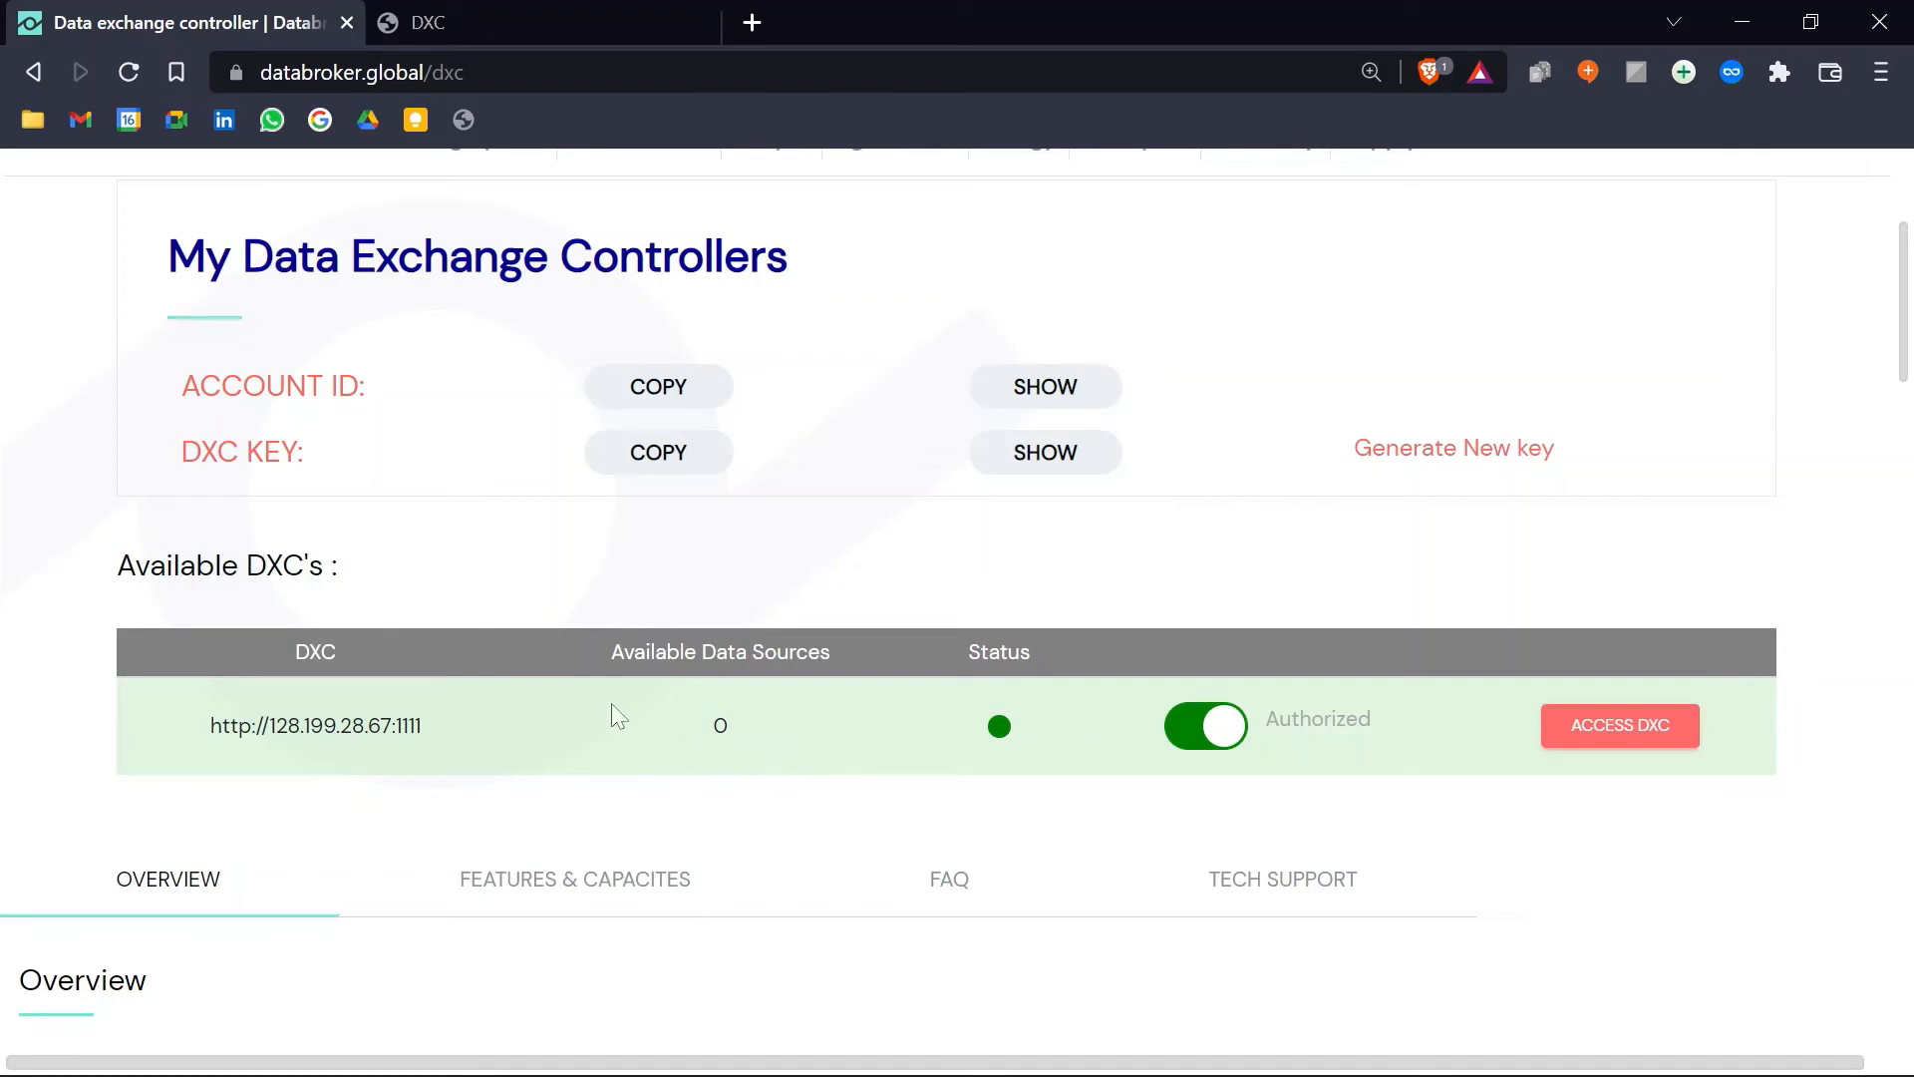
Step: Reload the My Data Exchange Controllers page to show 2 available data sources
click(129, 73)
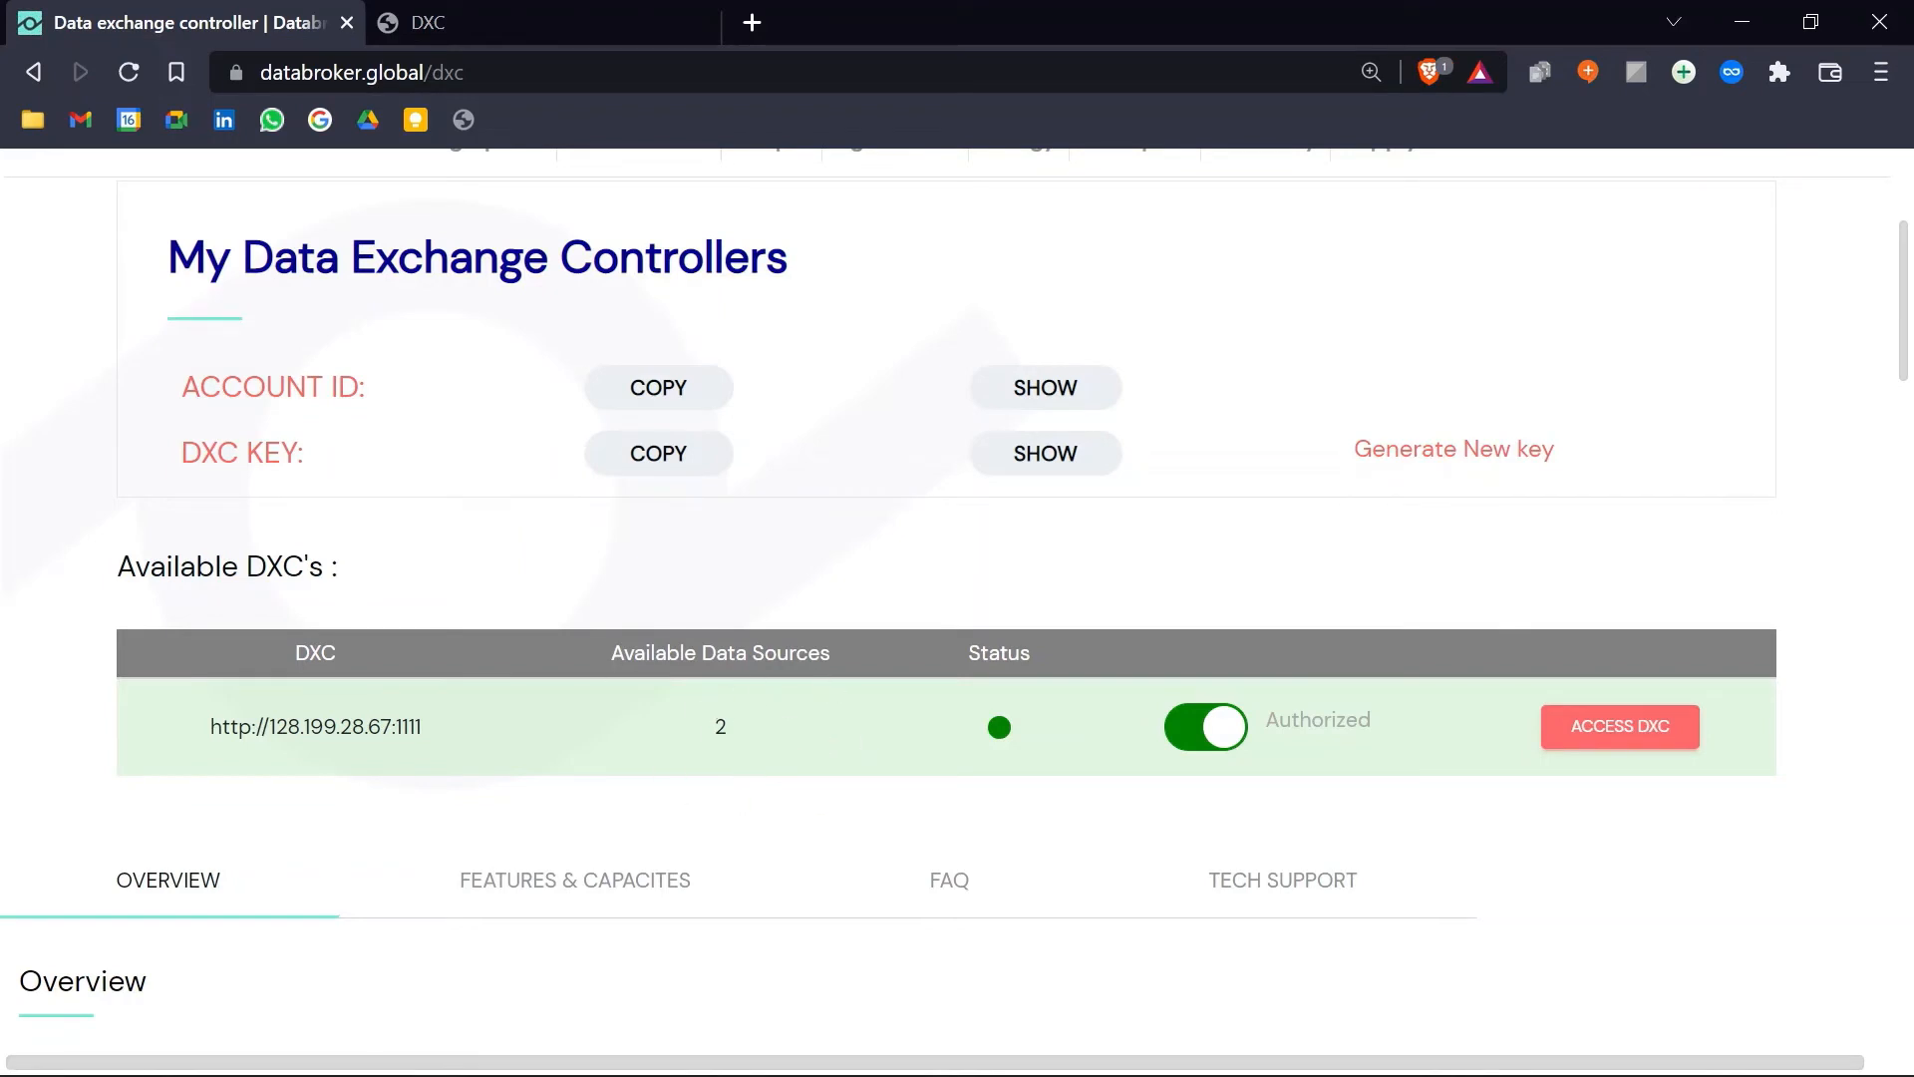
scroll(856, 599, up, 3)
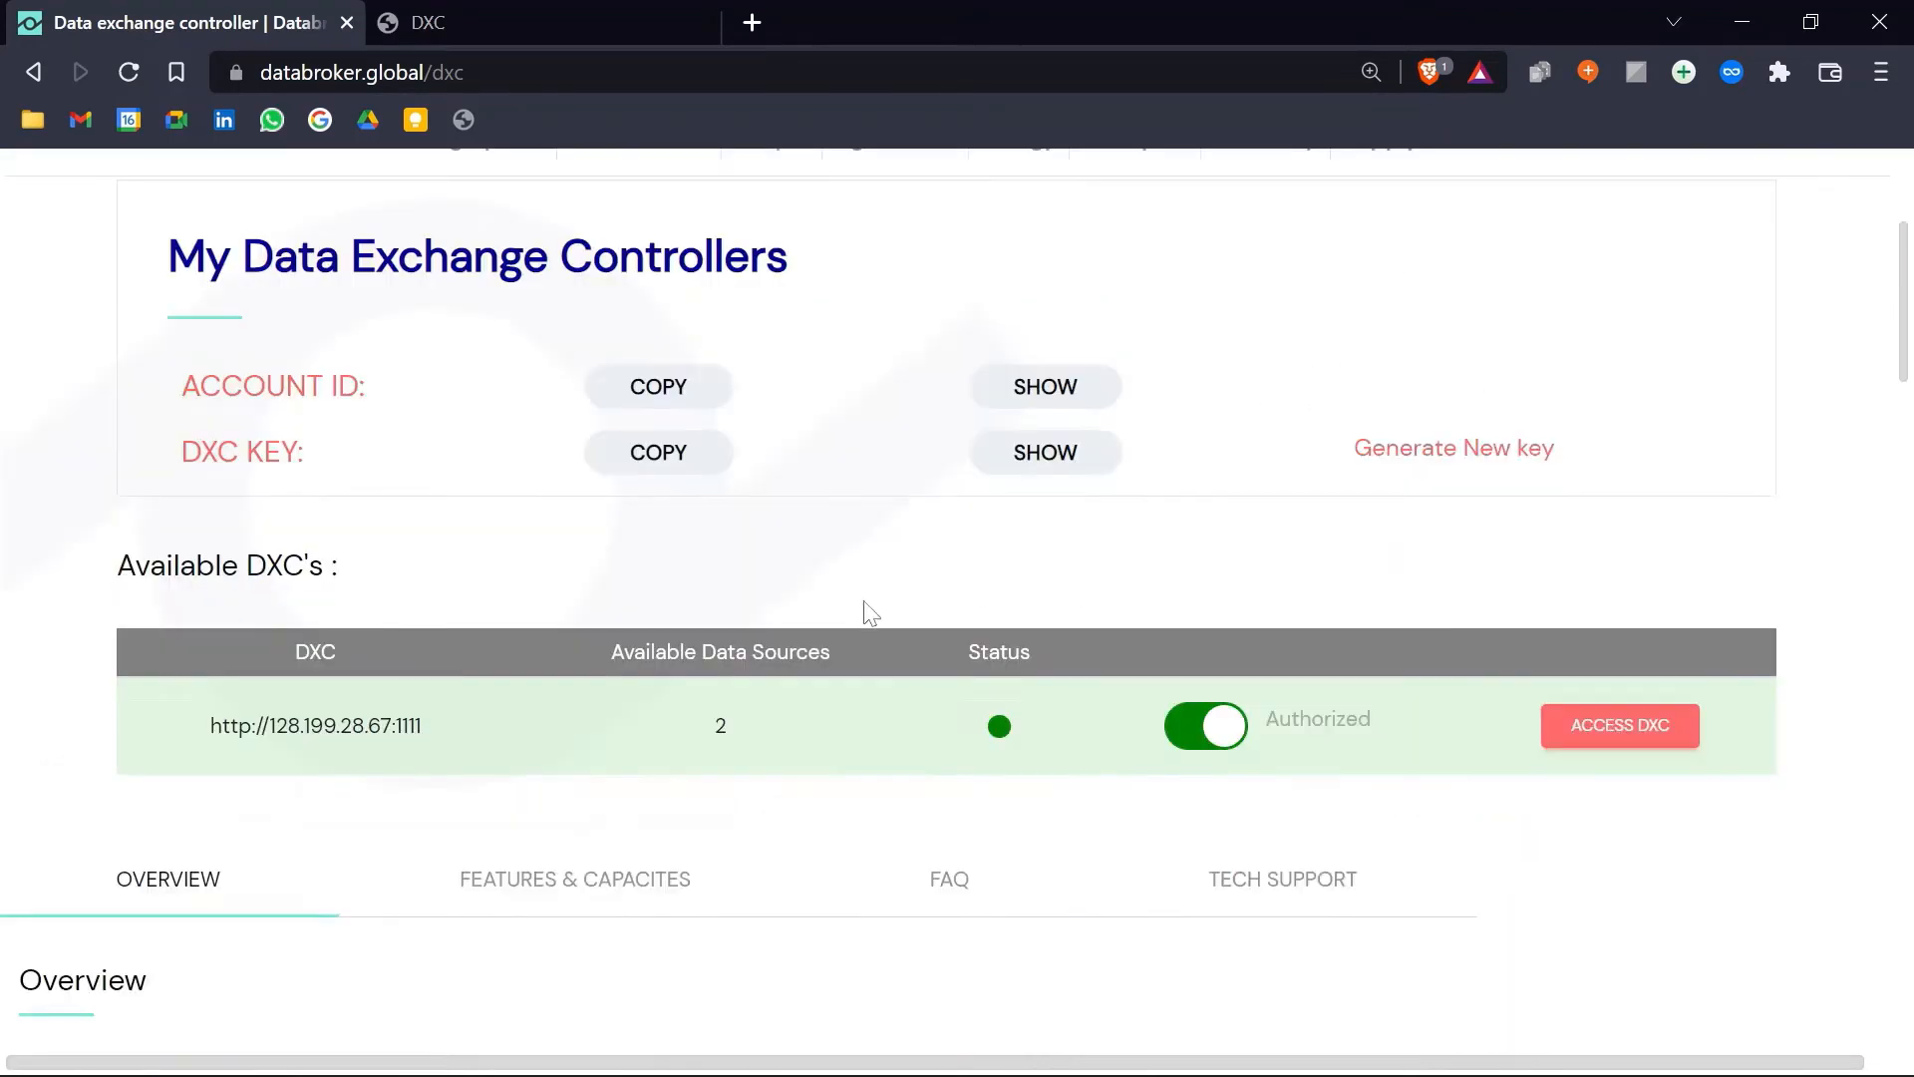
scroll(853, 592, down, 3)
scroll(970, 581, up, 3)
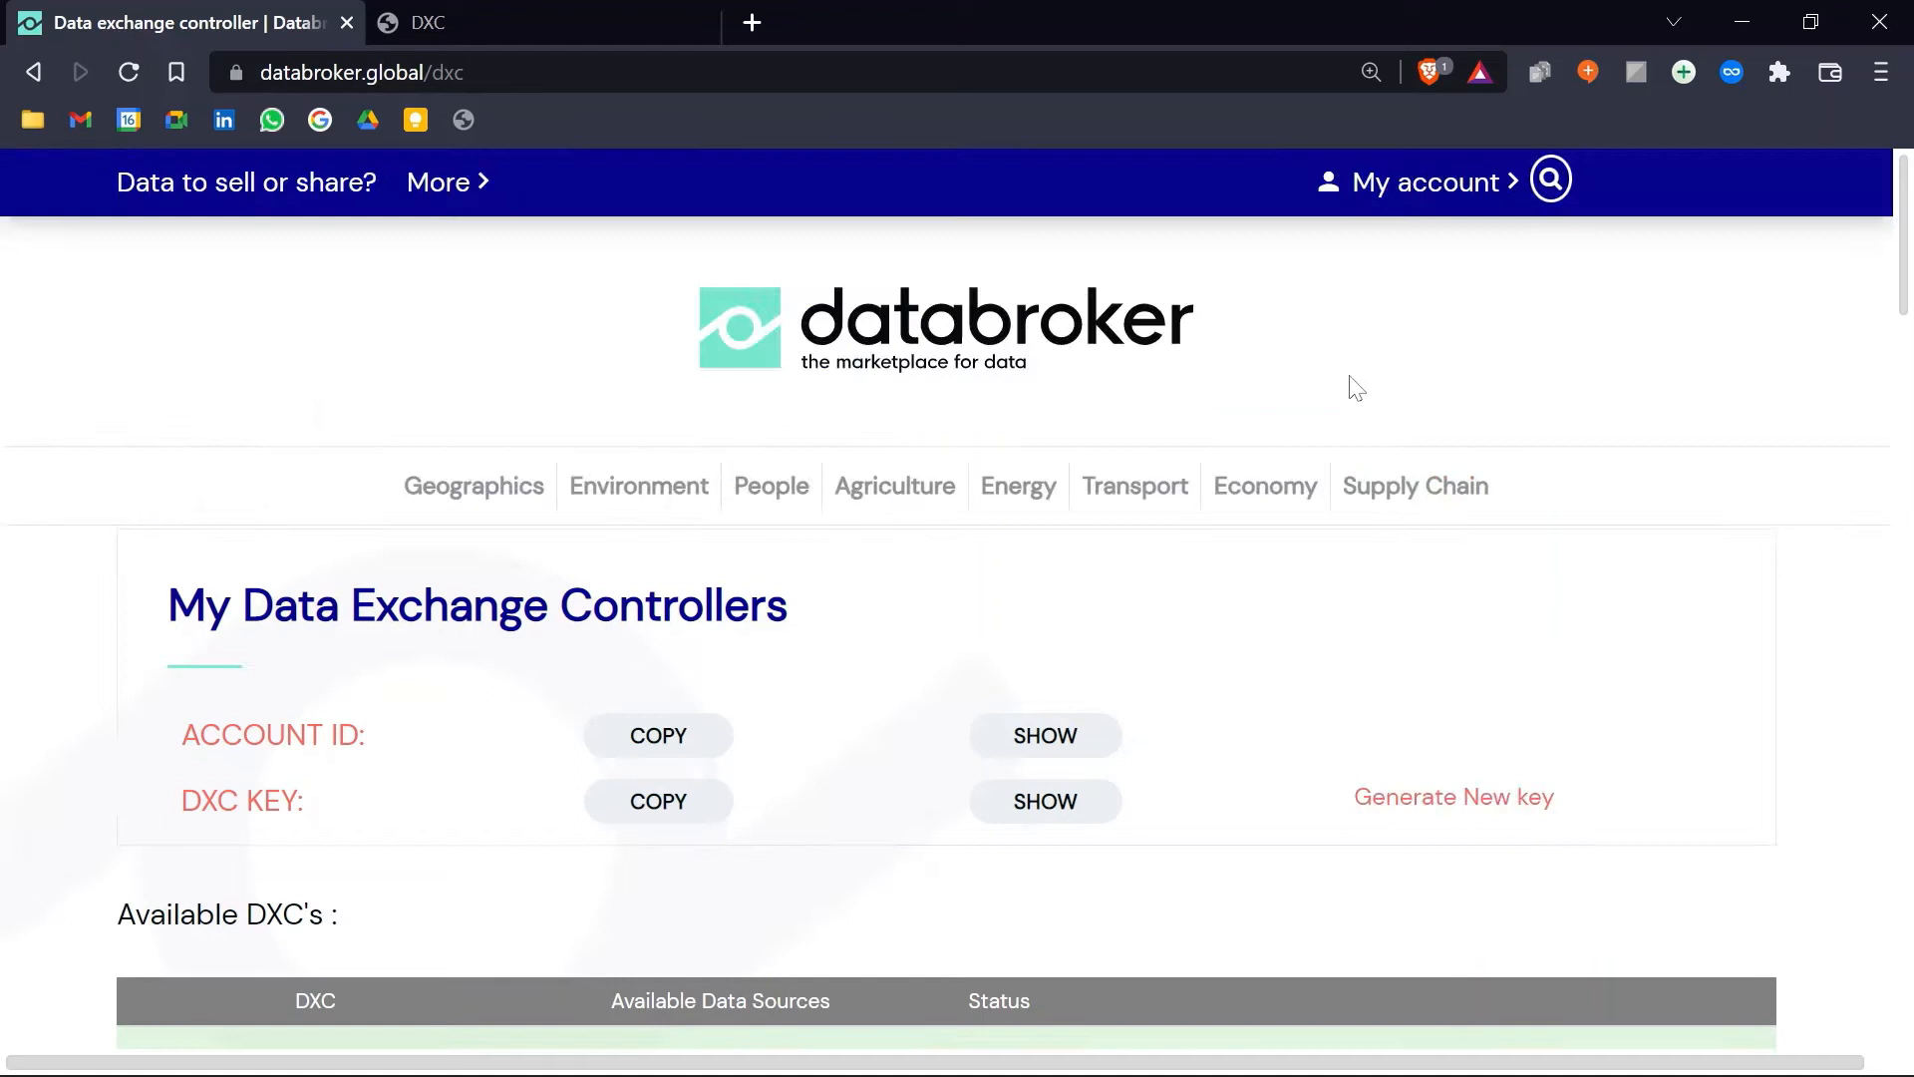
Step: From My data offers and products, start a new data offer past the publishing introduction
click(1449, 192)
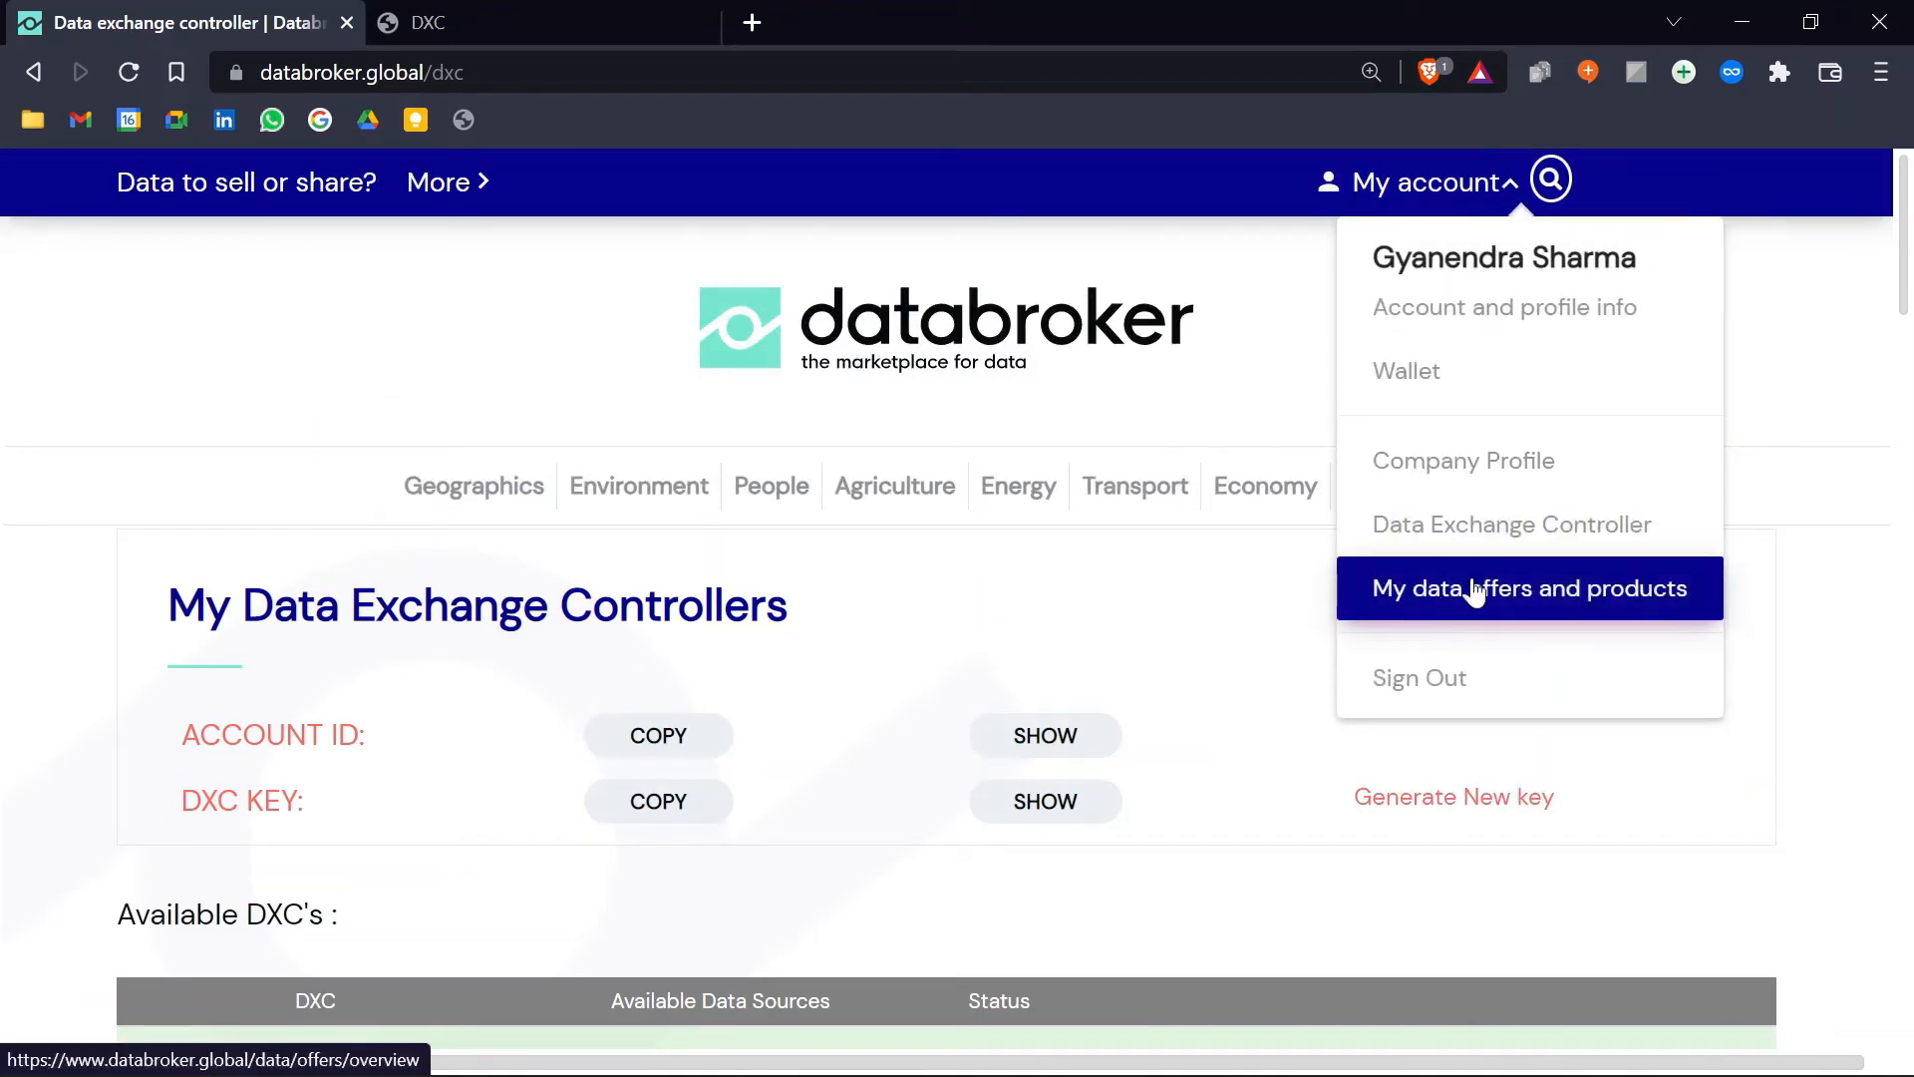
click(1540, 596)
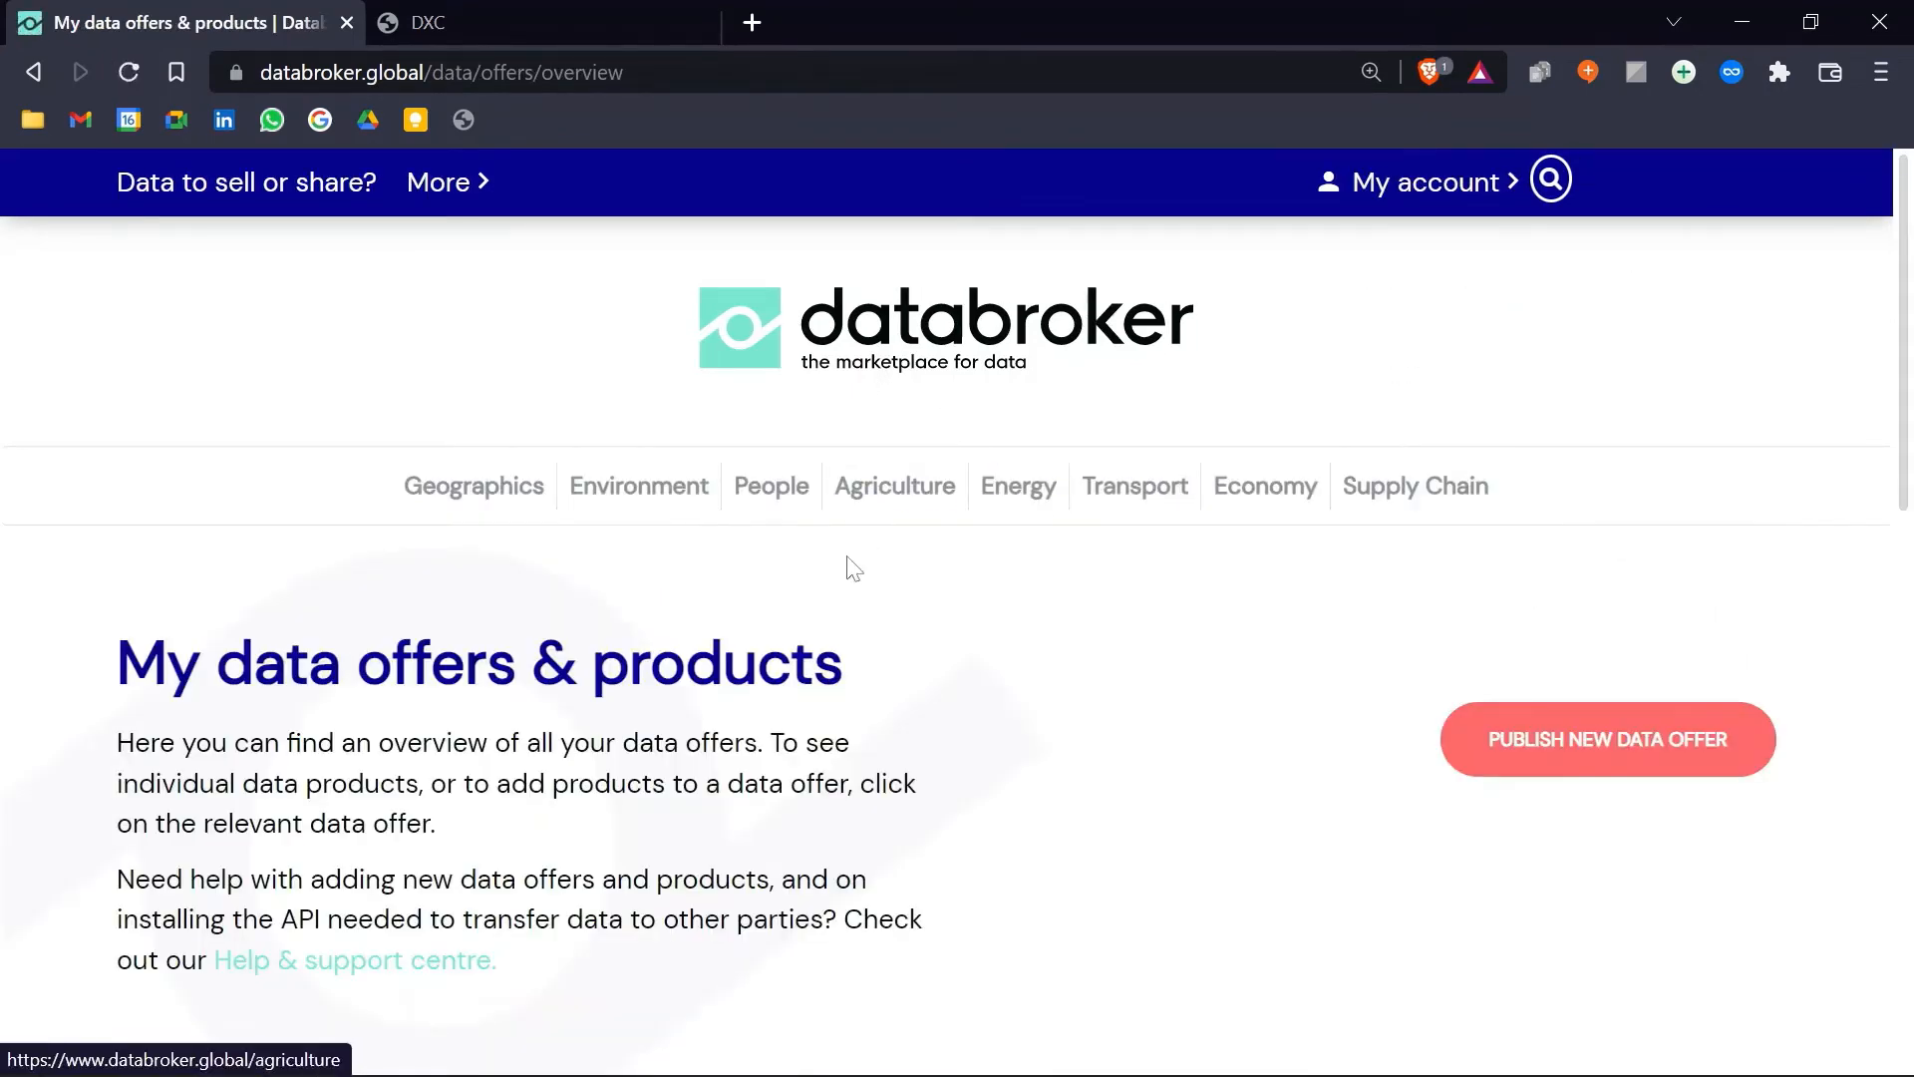
click(1588, 763)
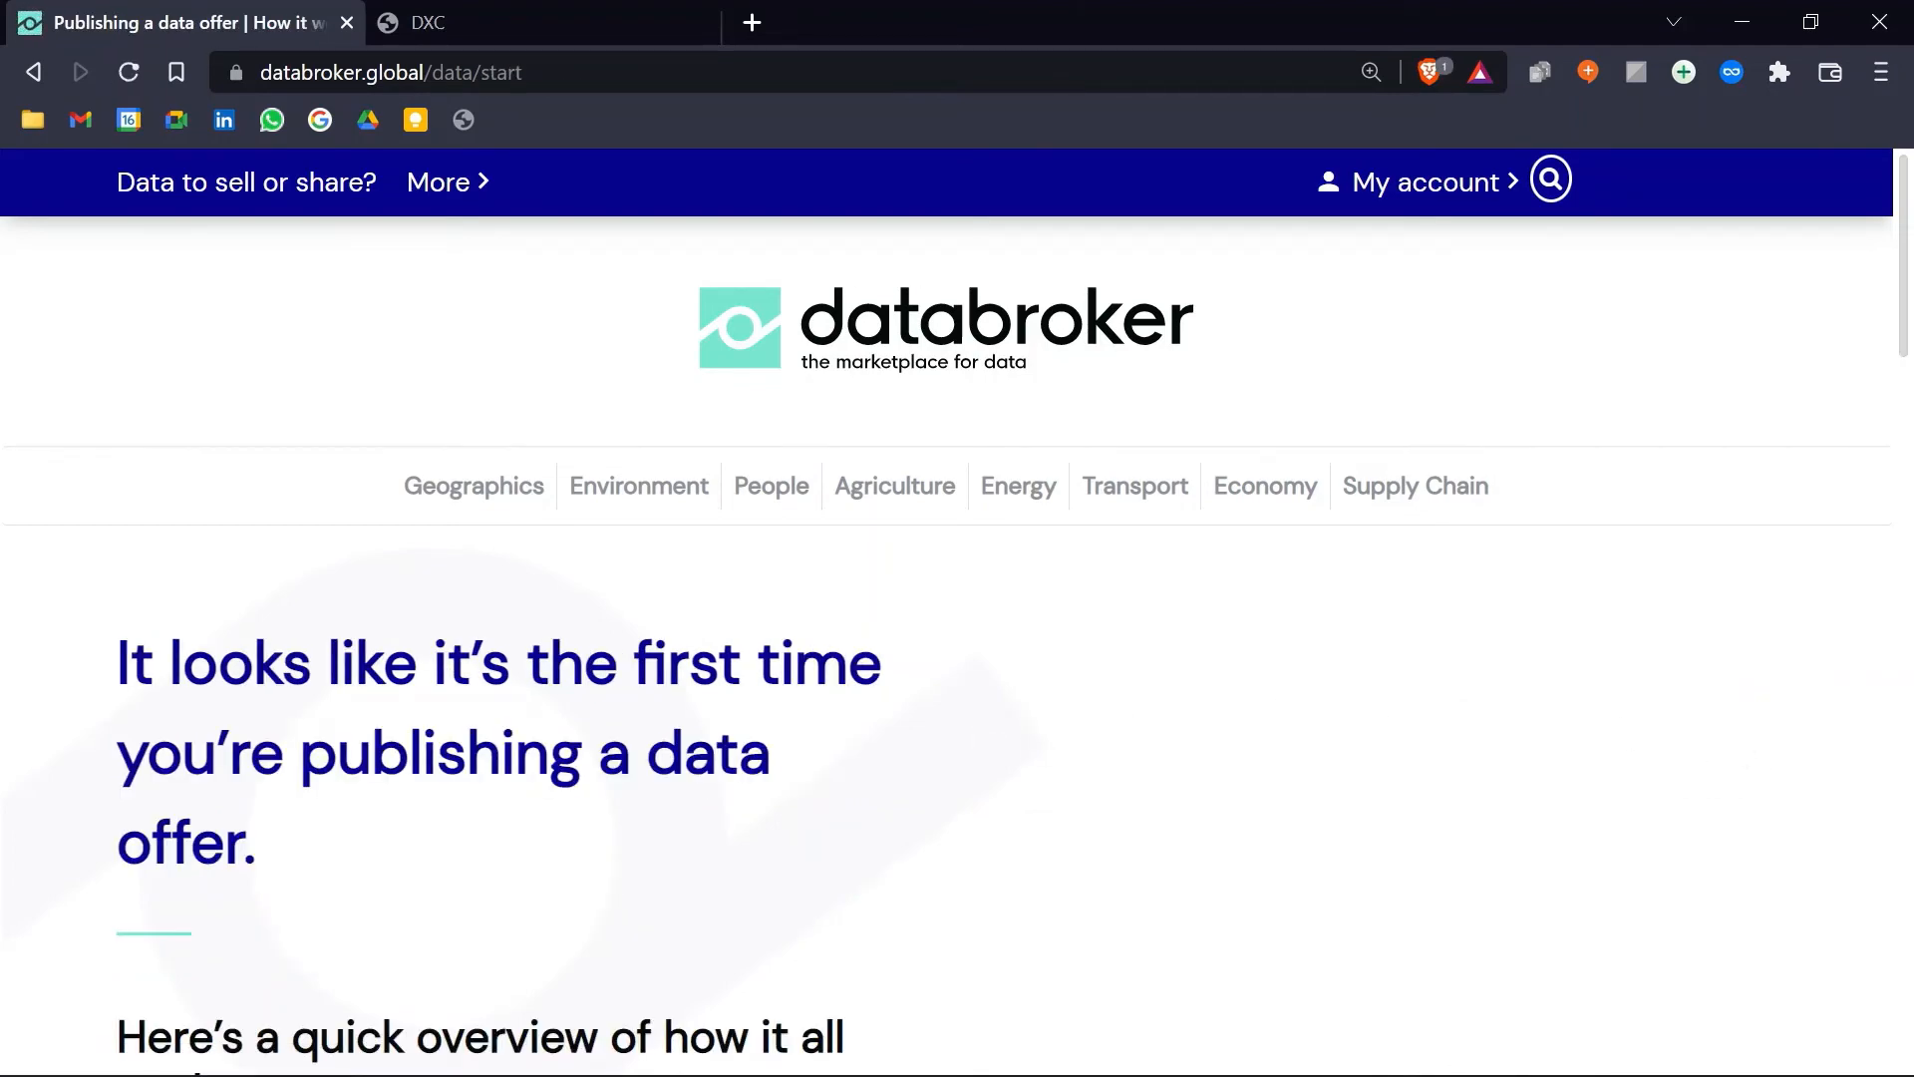
scroll(847, 720, down, 7)
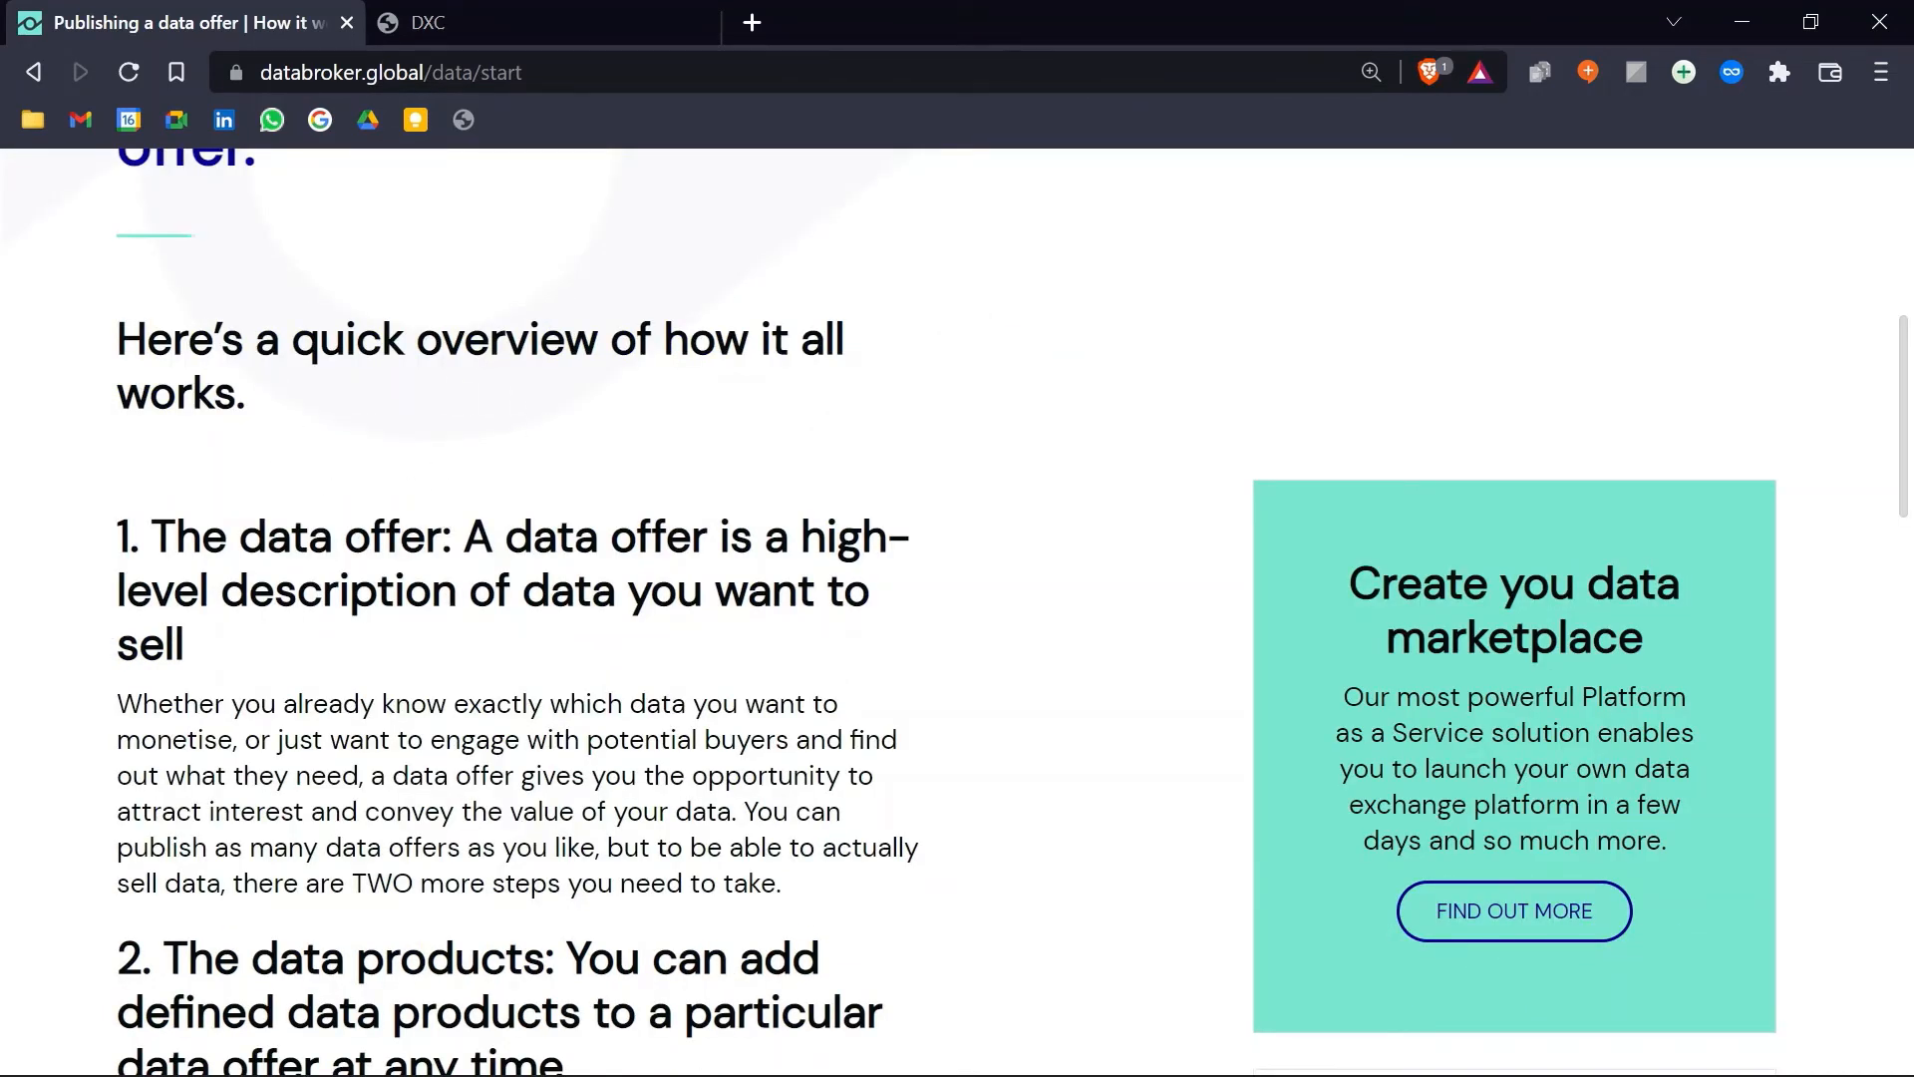
scroll(409, 772, down, 10)
click(319, 830)
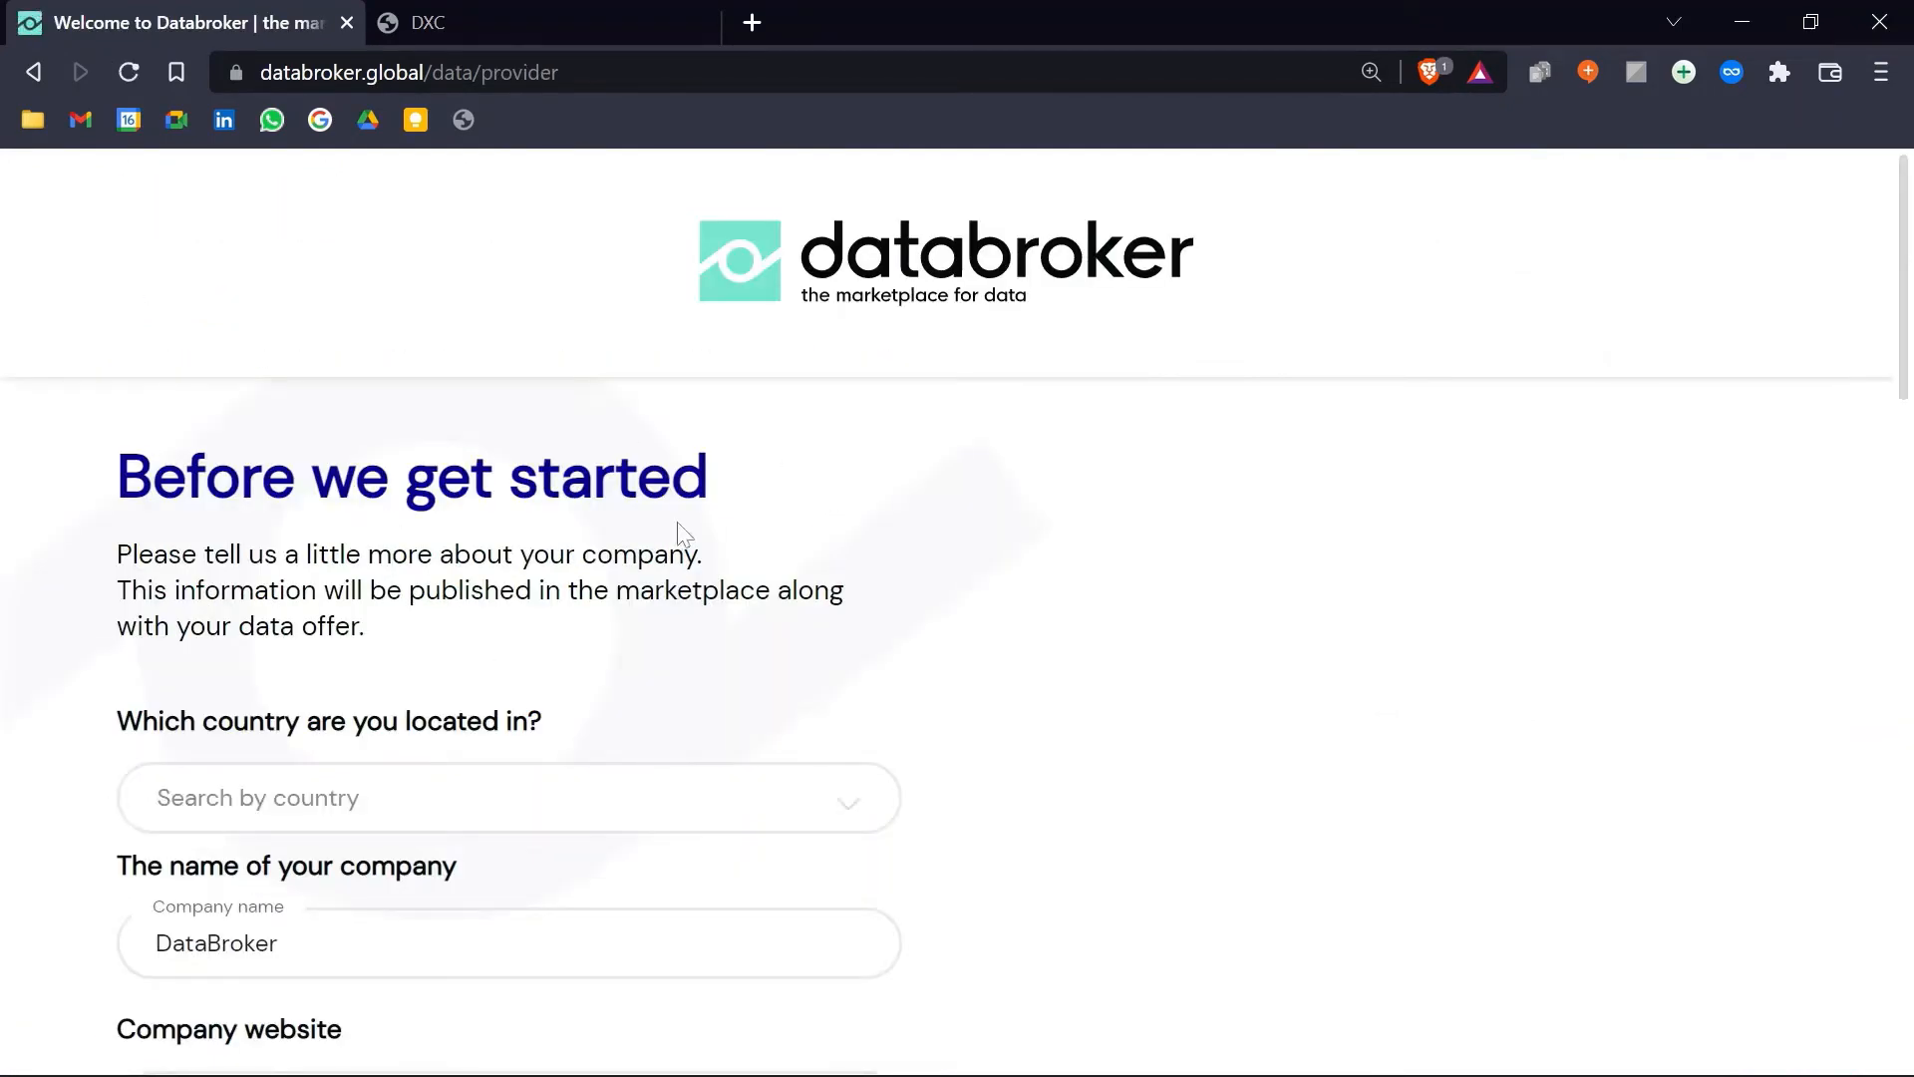
Step: Set the company's country to Australia
scroll(788, 547, down, 3)
scroll(528, 554, up, 3)
click(735, 812)
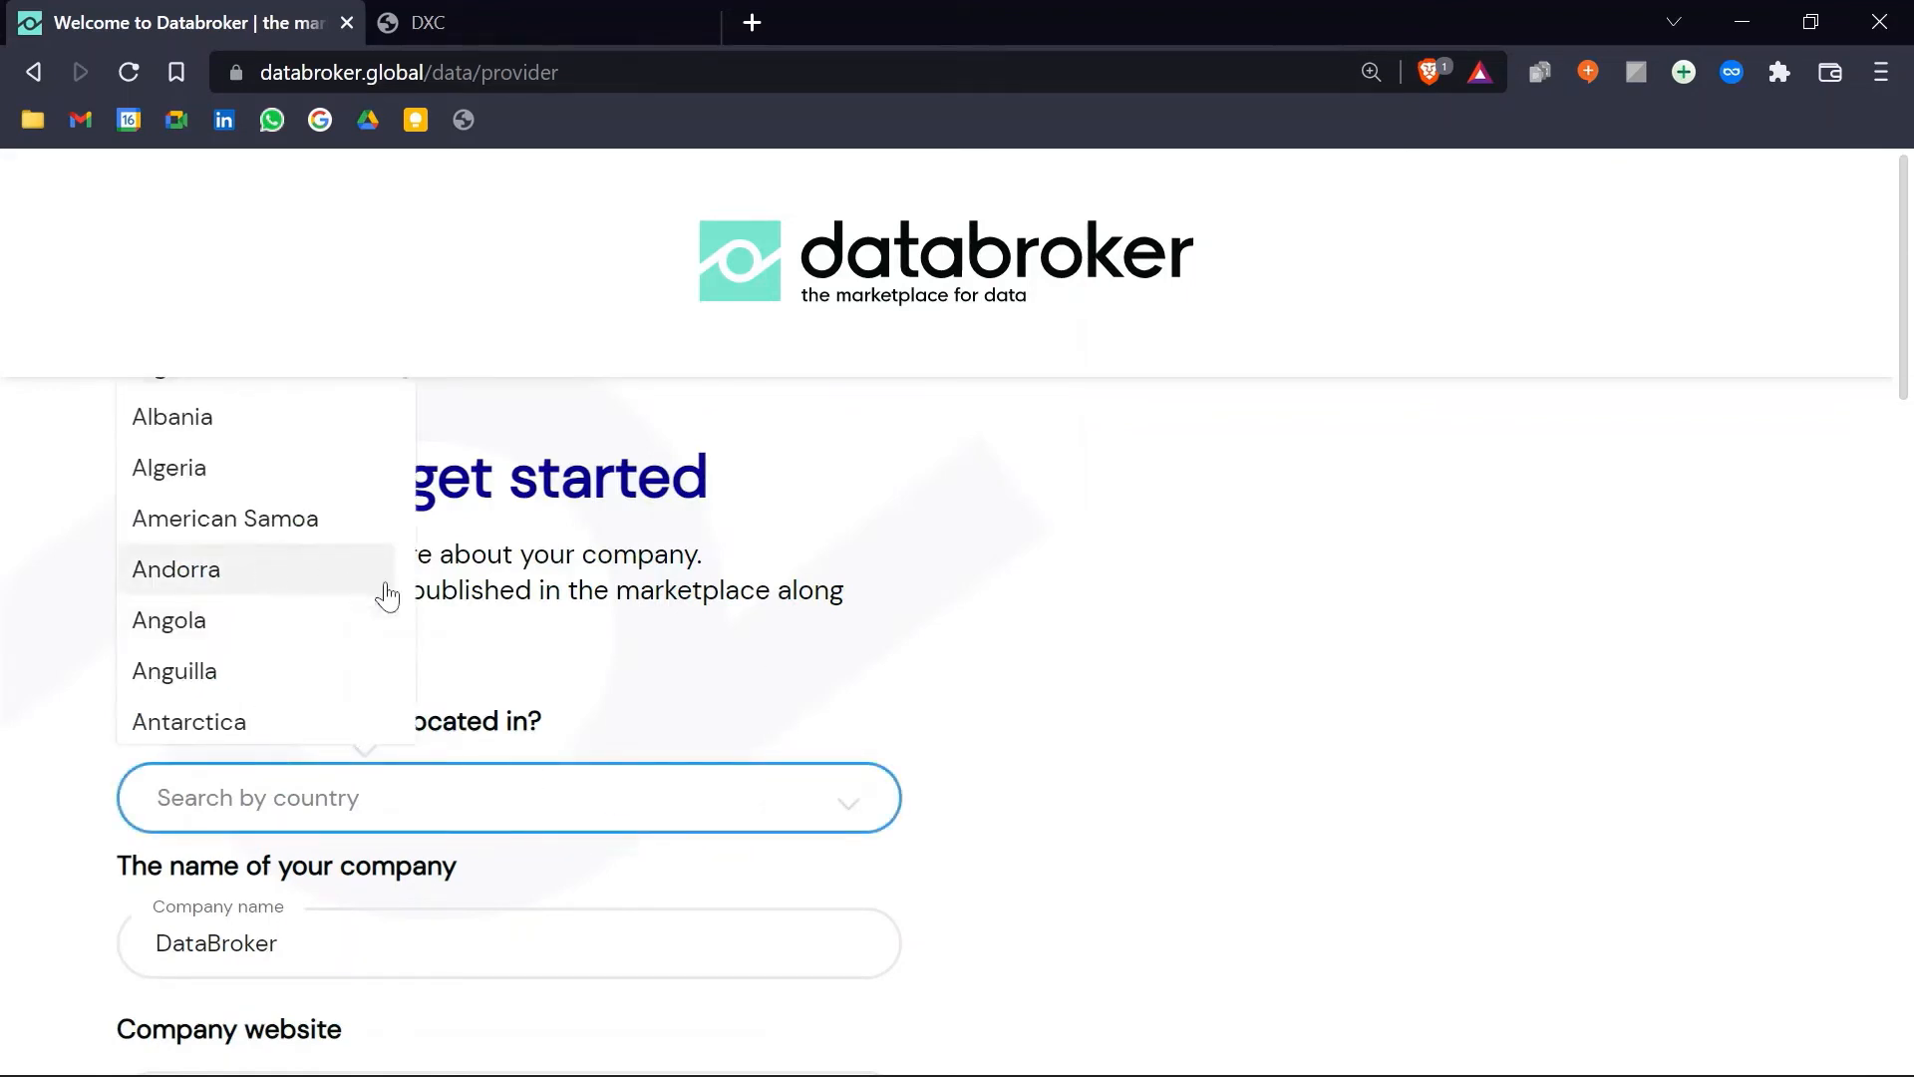
click(1171, 684)
click(504, 812)
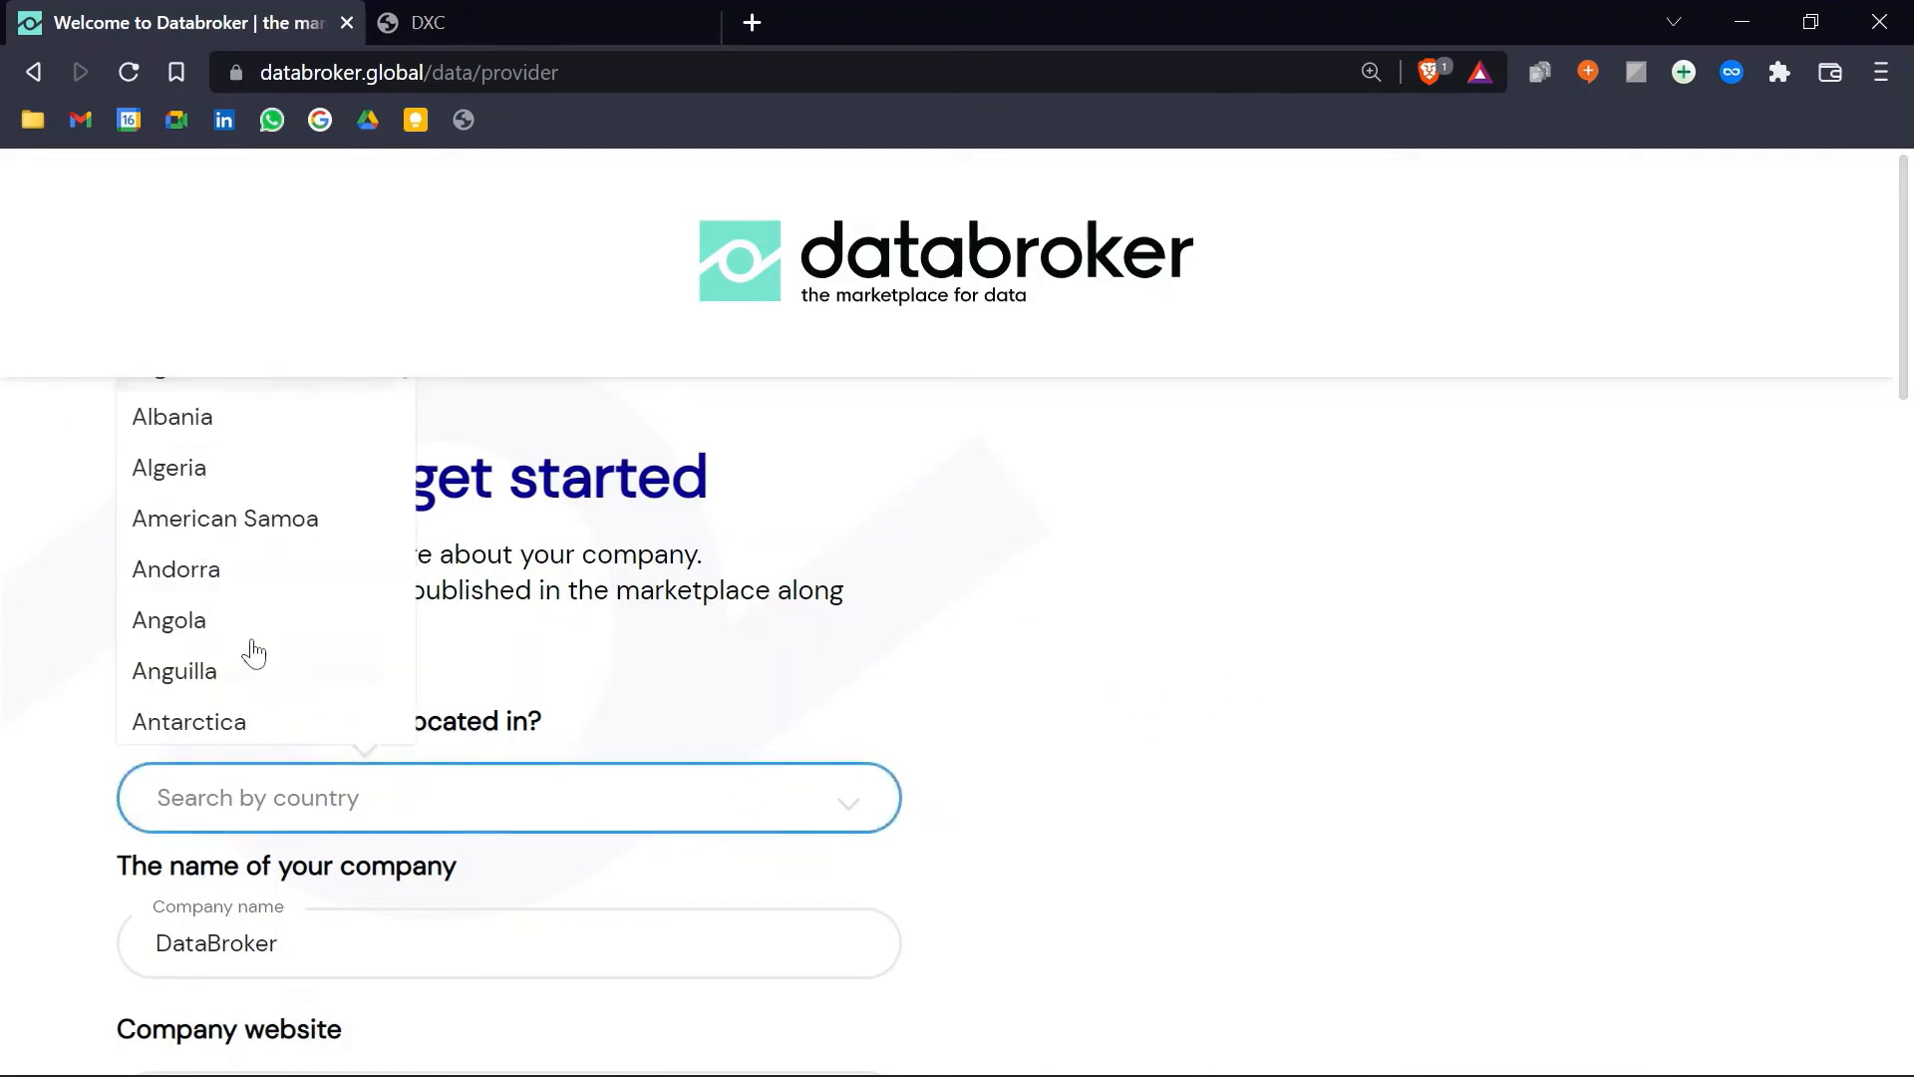
scroll(232, 615, down, 3)
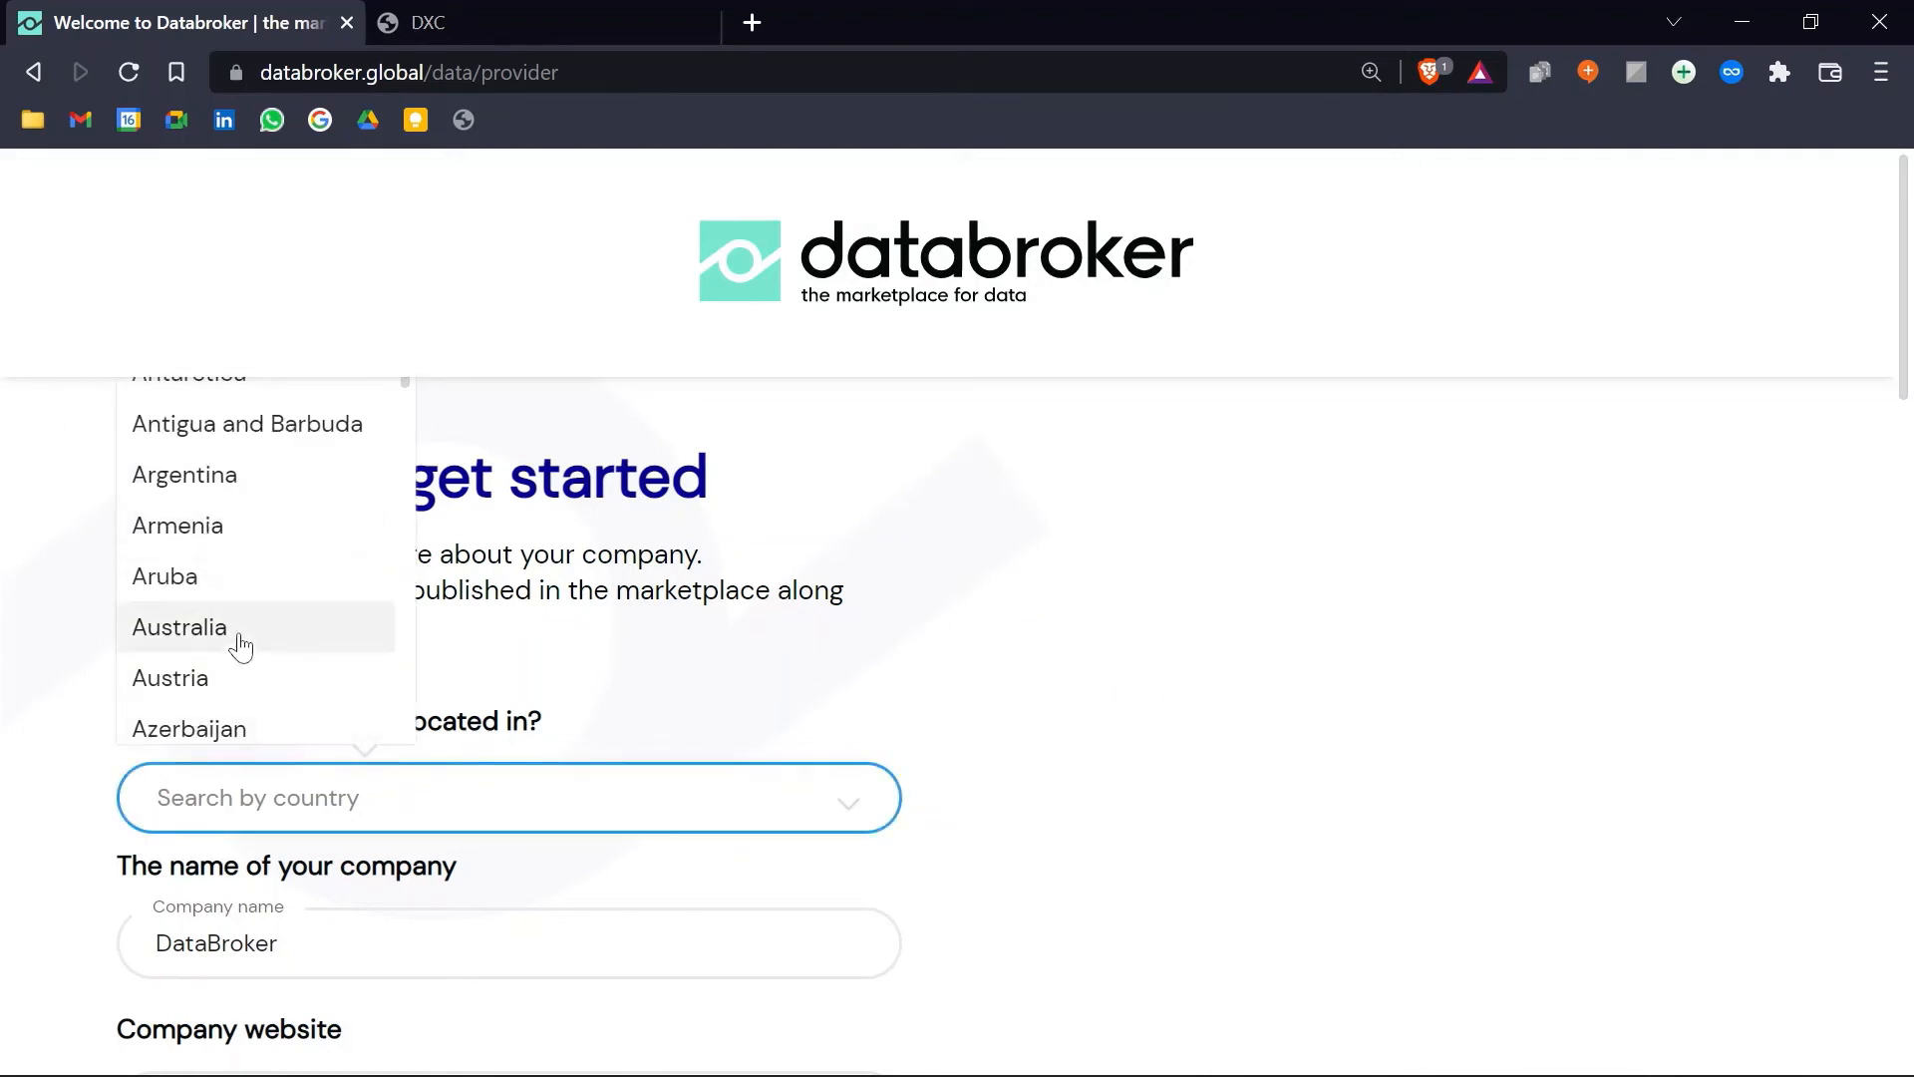
click(239, 638)
scroll(897, 708, down, 3)
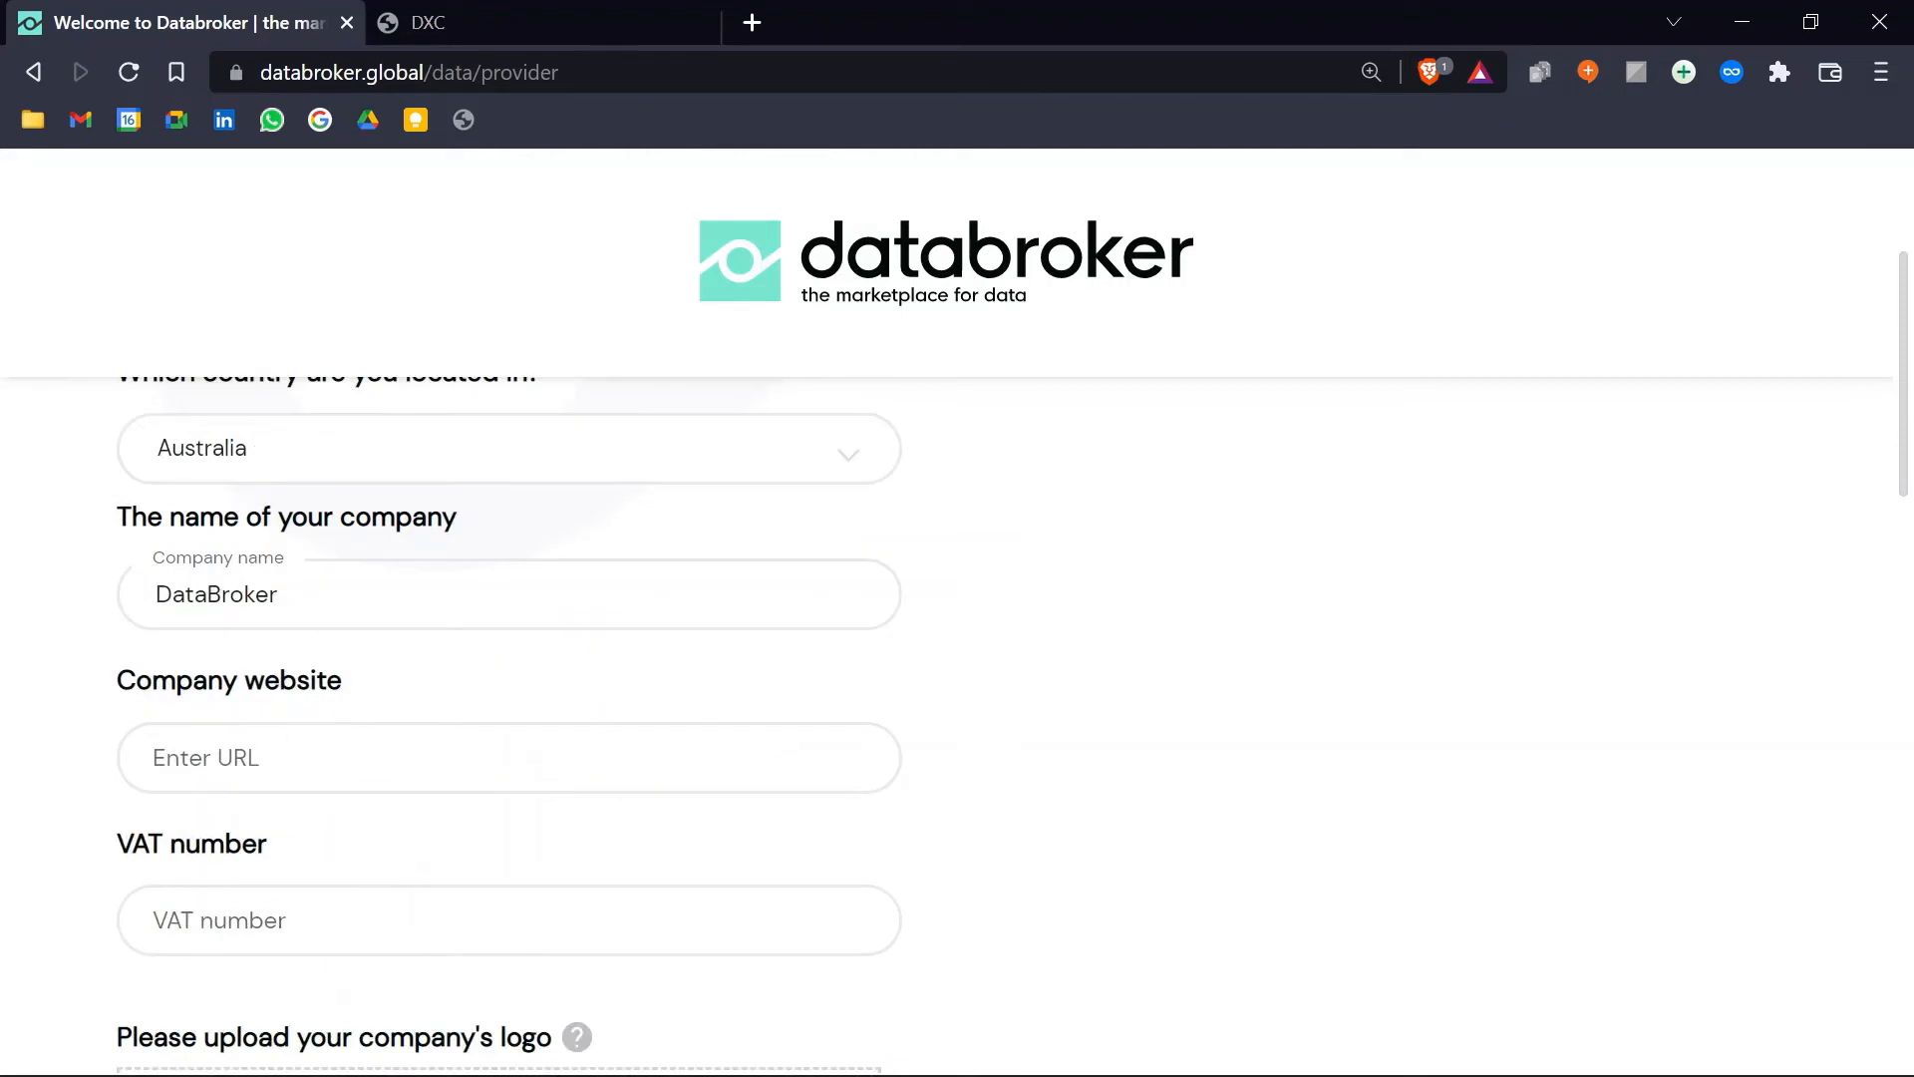
click(508, 758)
text(www.databroker.global)
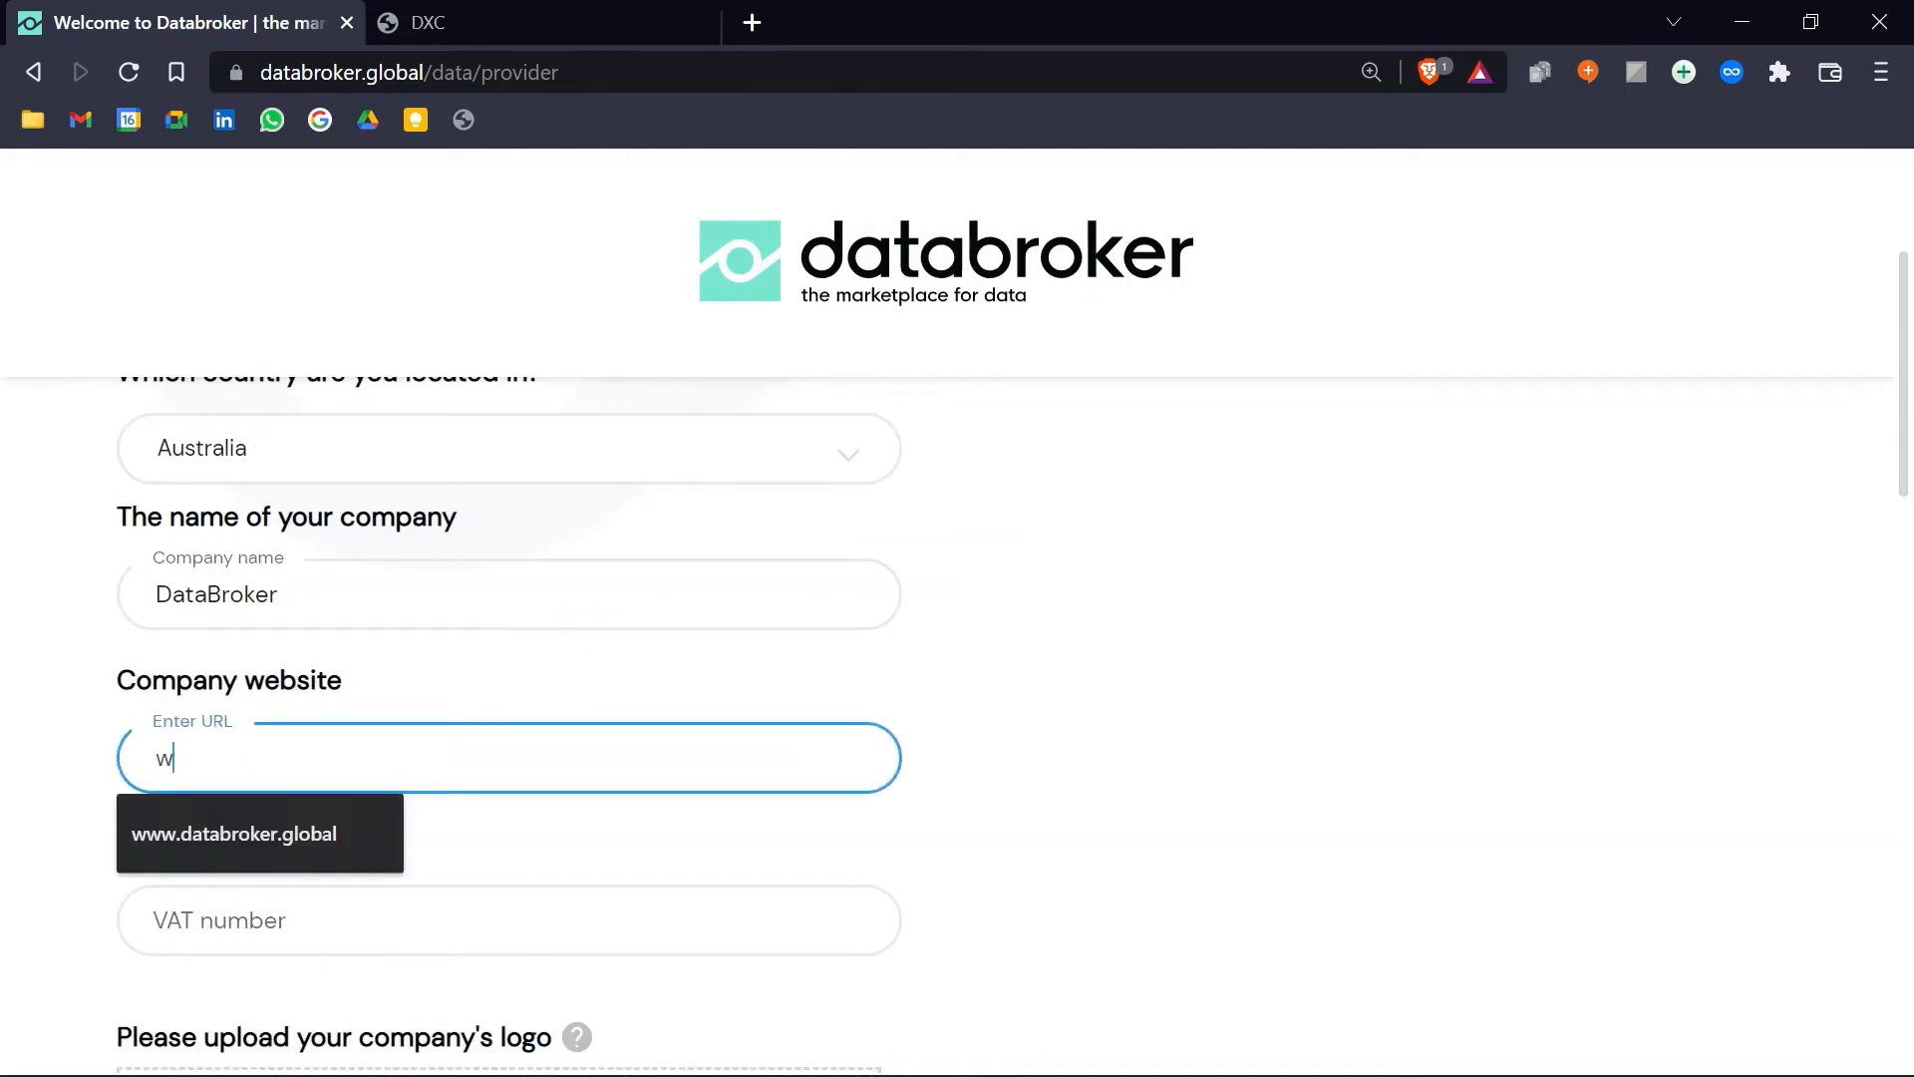
click(337, 815)
scroll(337, 816, down, 3)
click(509, 572)
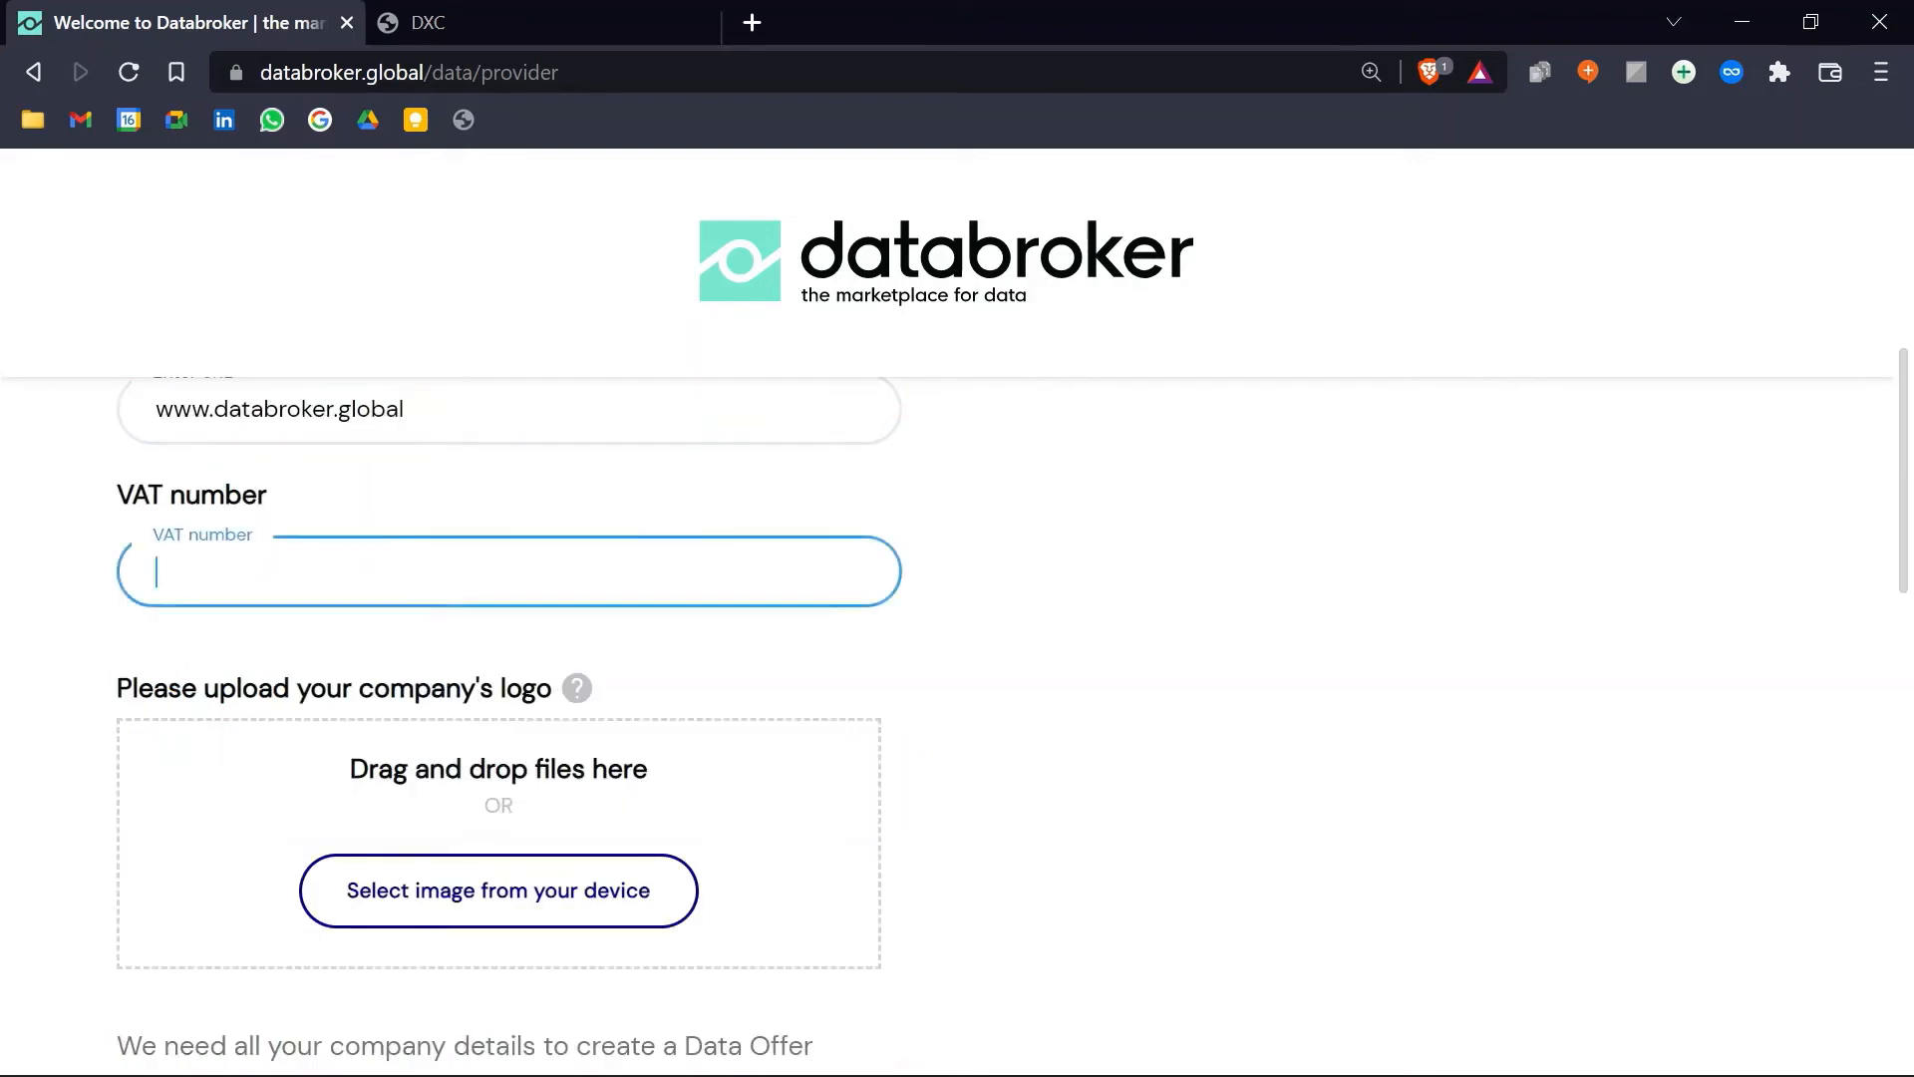
Step: Upload DataBroker.jpg from the Content folder as the company logo and submit the details
click(523, 905)
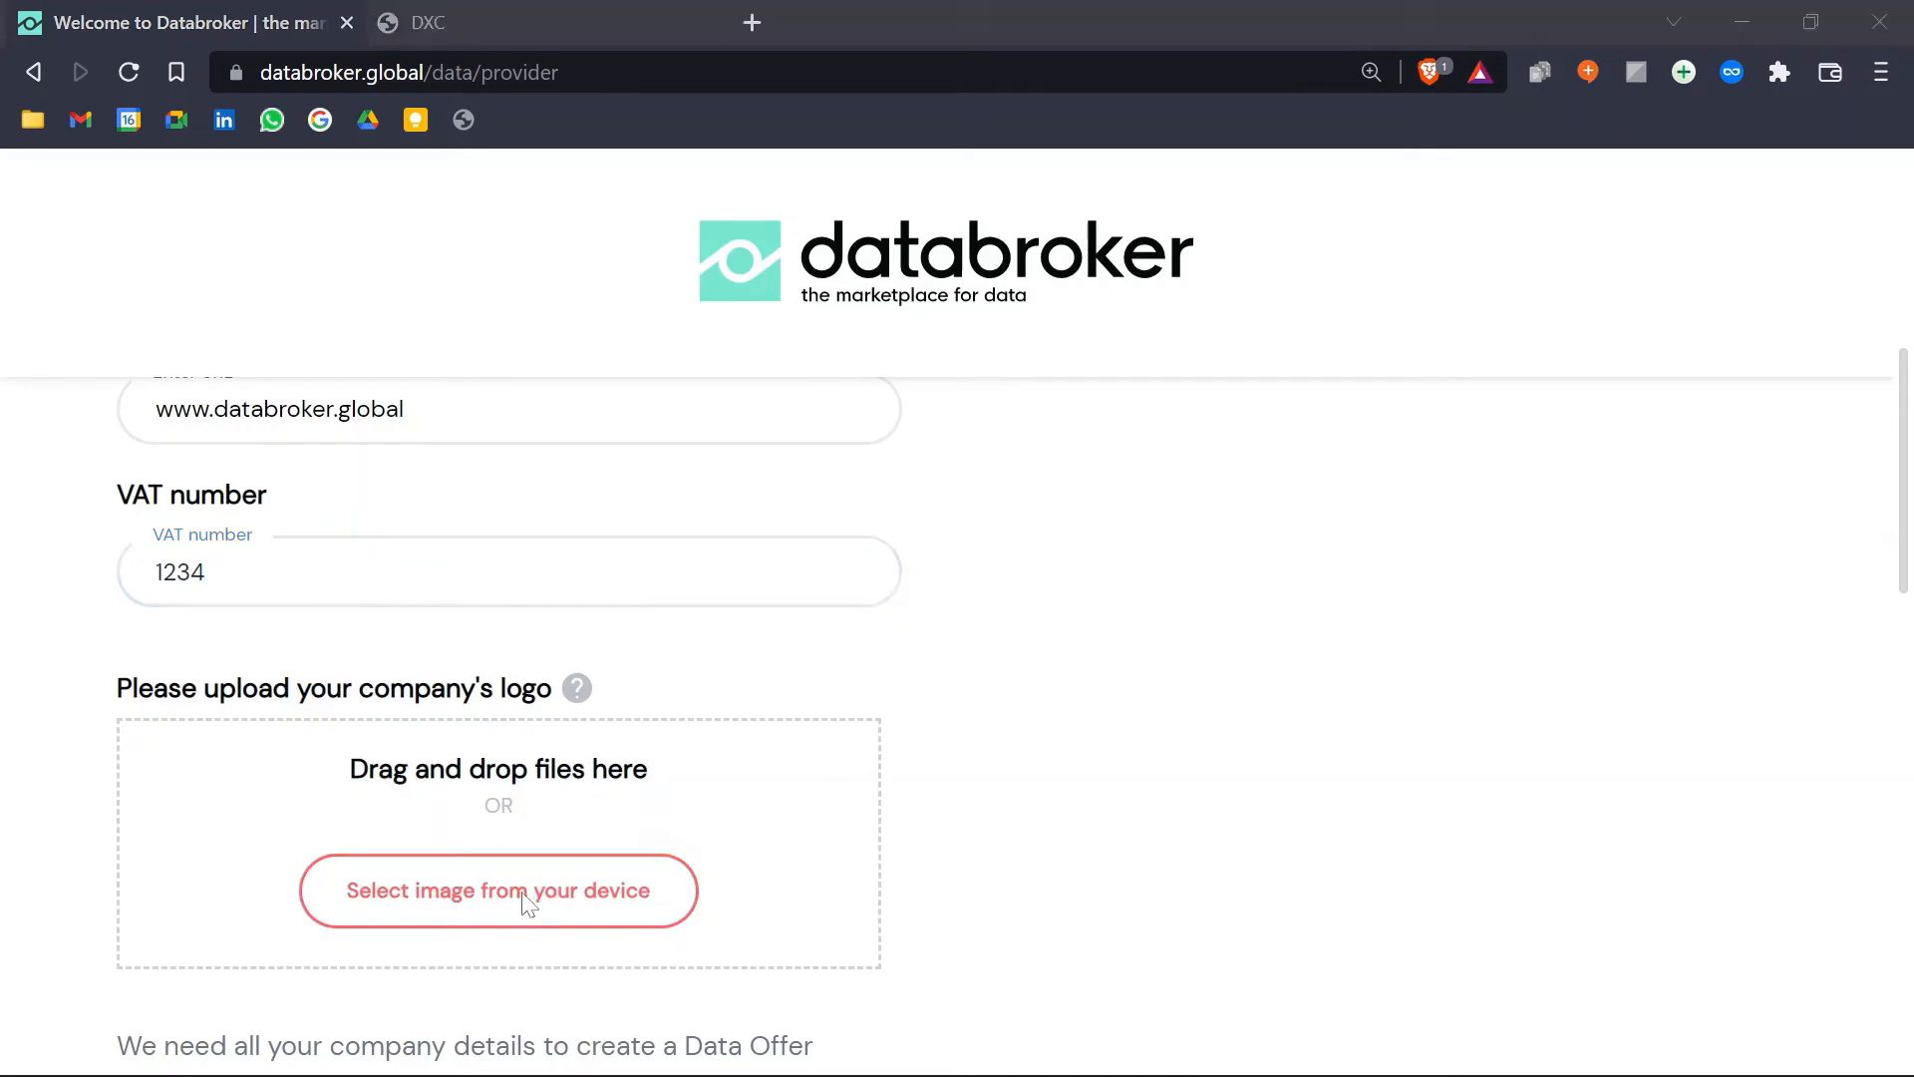
double_click(363, 289)
click(359, 338)
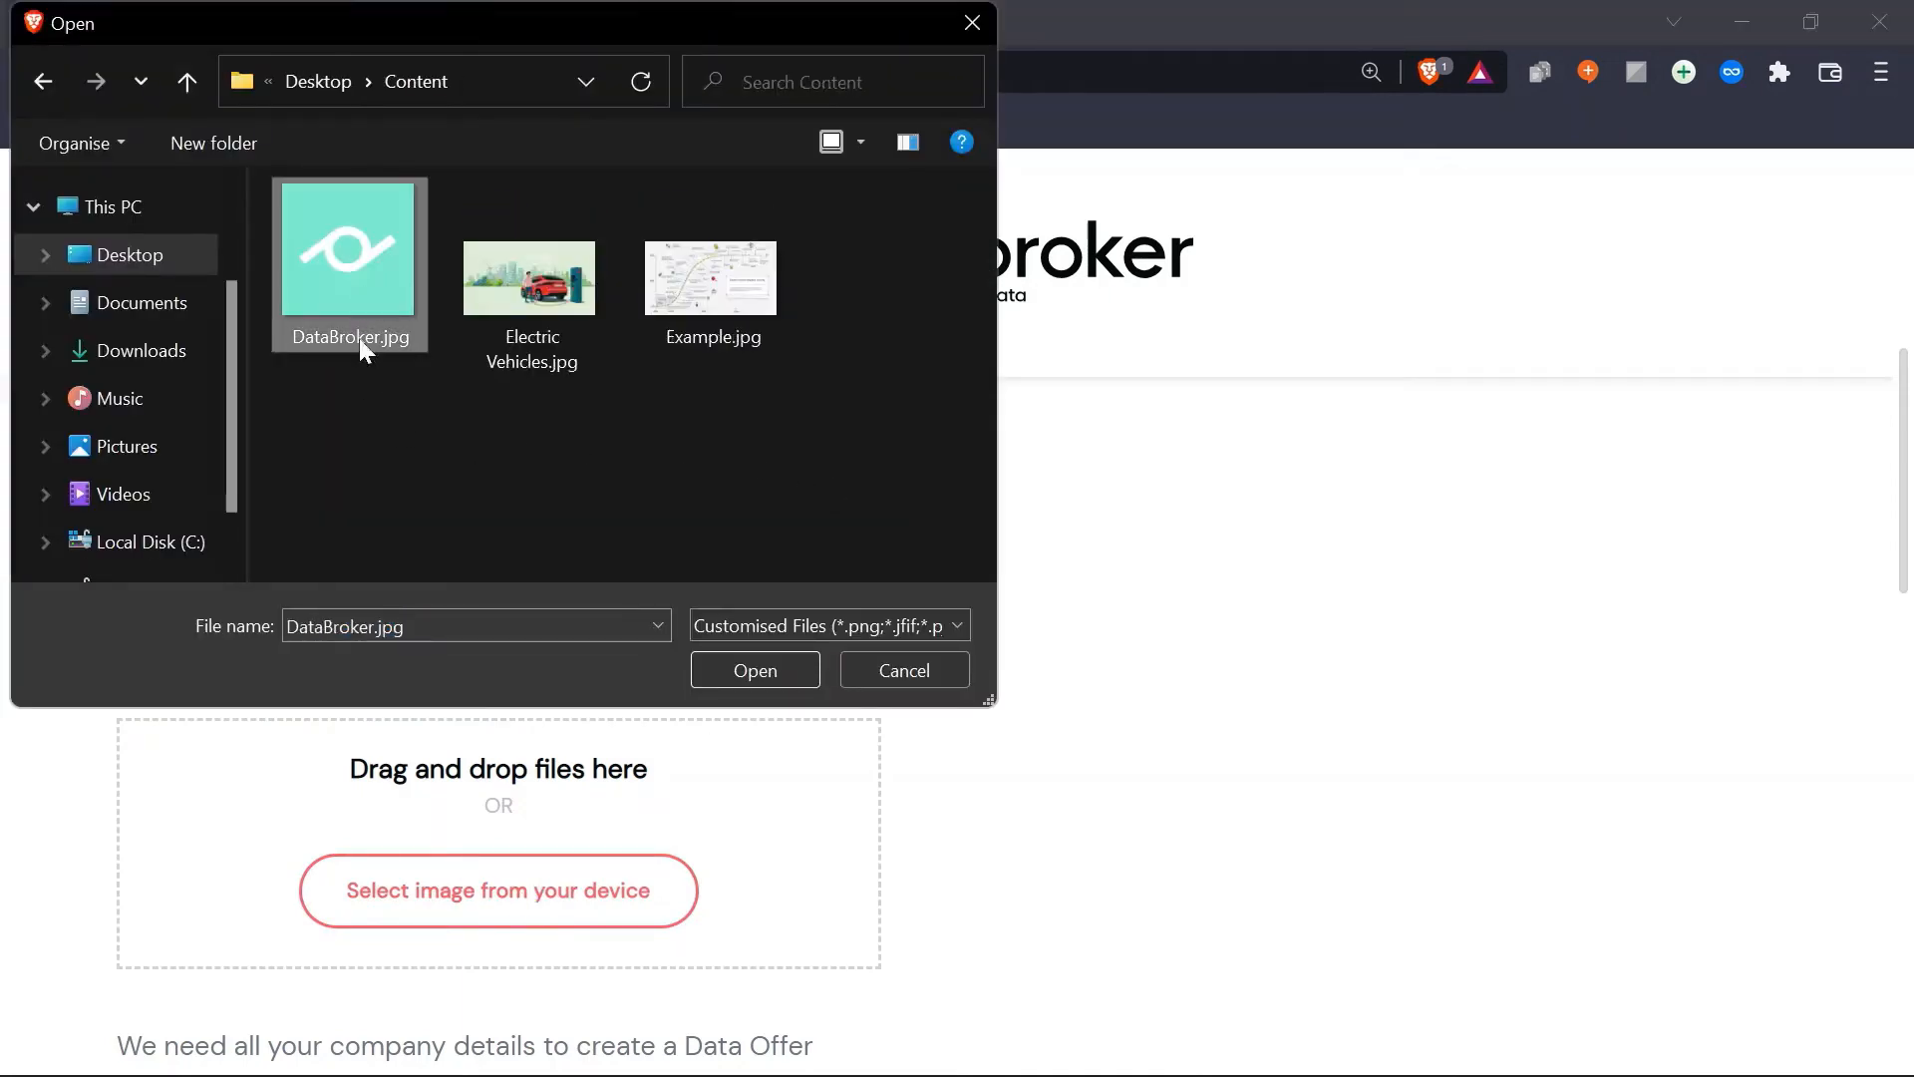
click(742, 672)
scroll(911, 607, down, 3)
scroll(928, 769, down, 3)
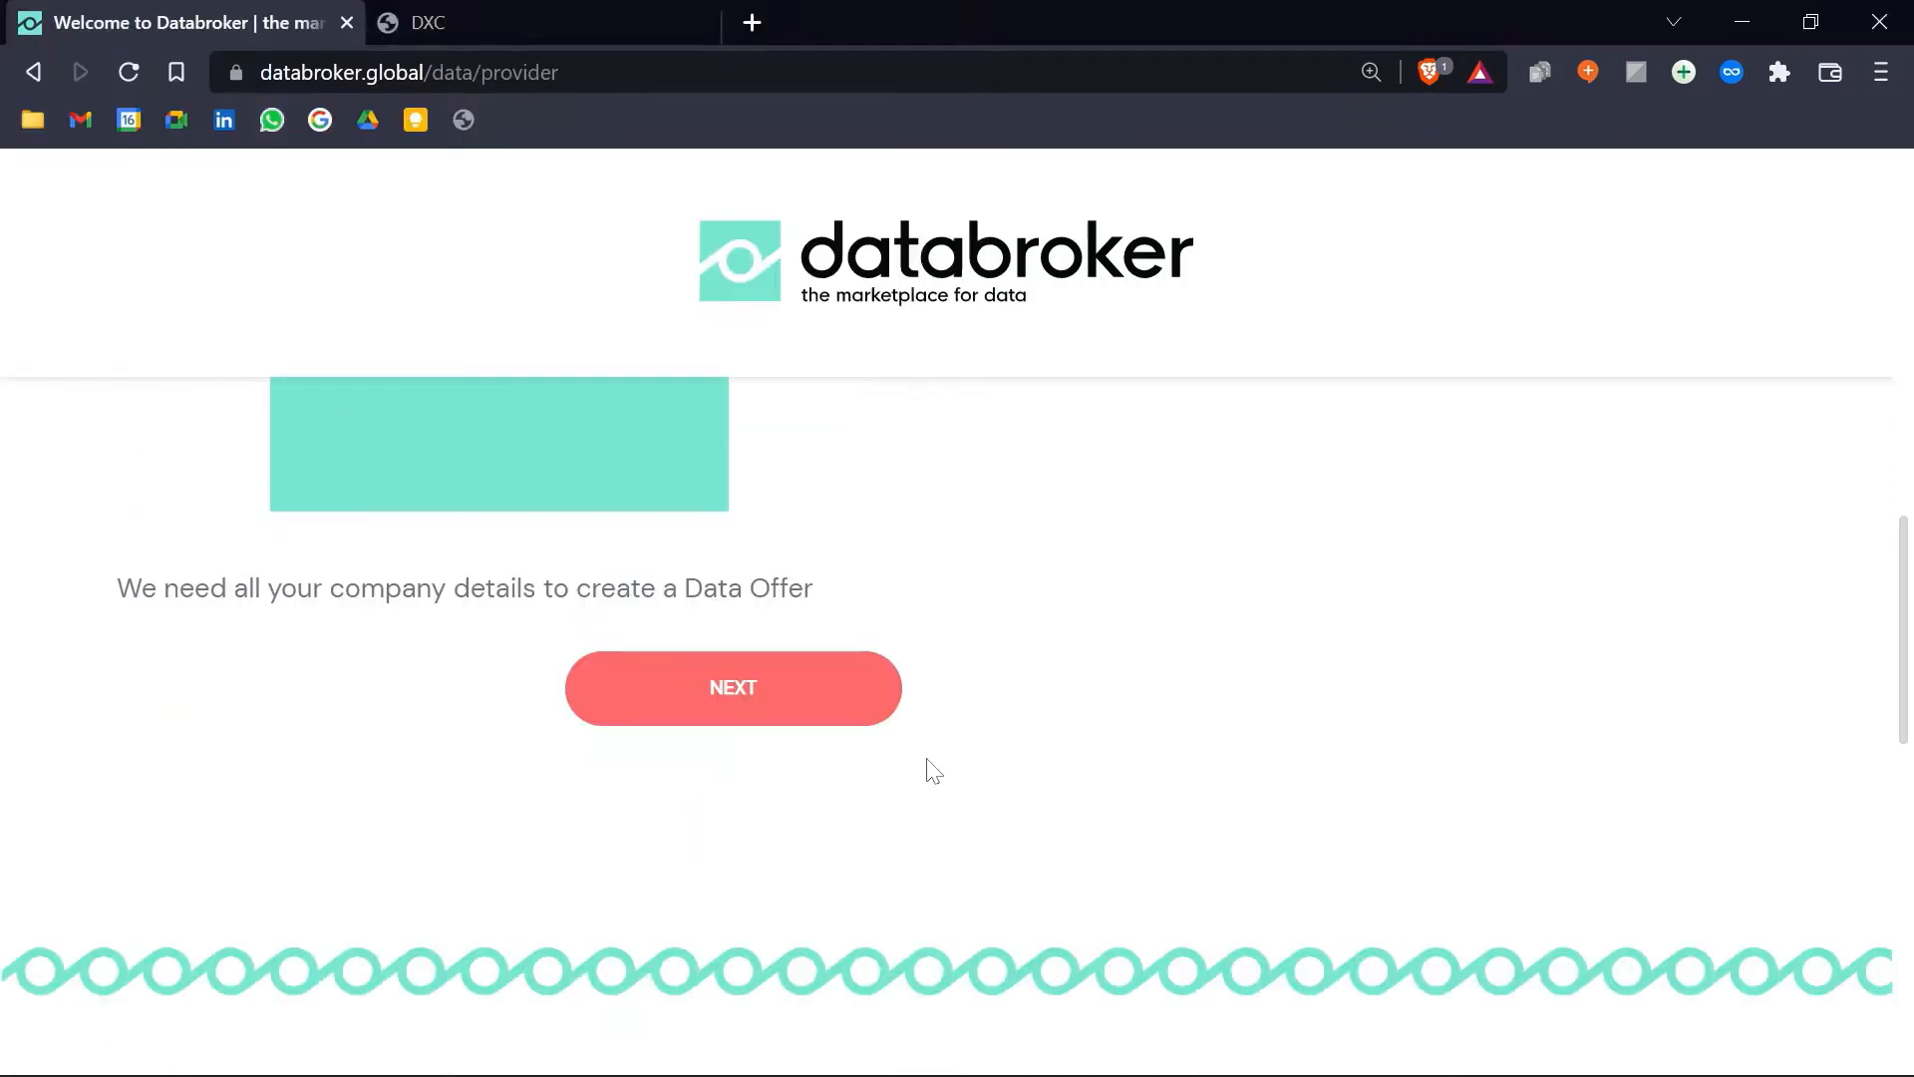
click(795, 714)
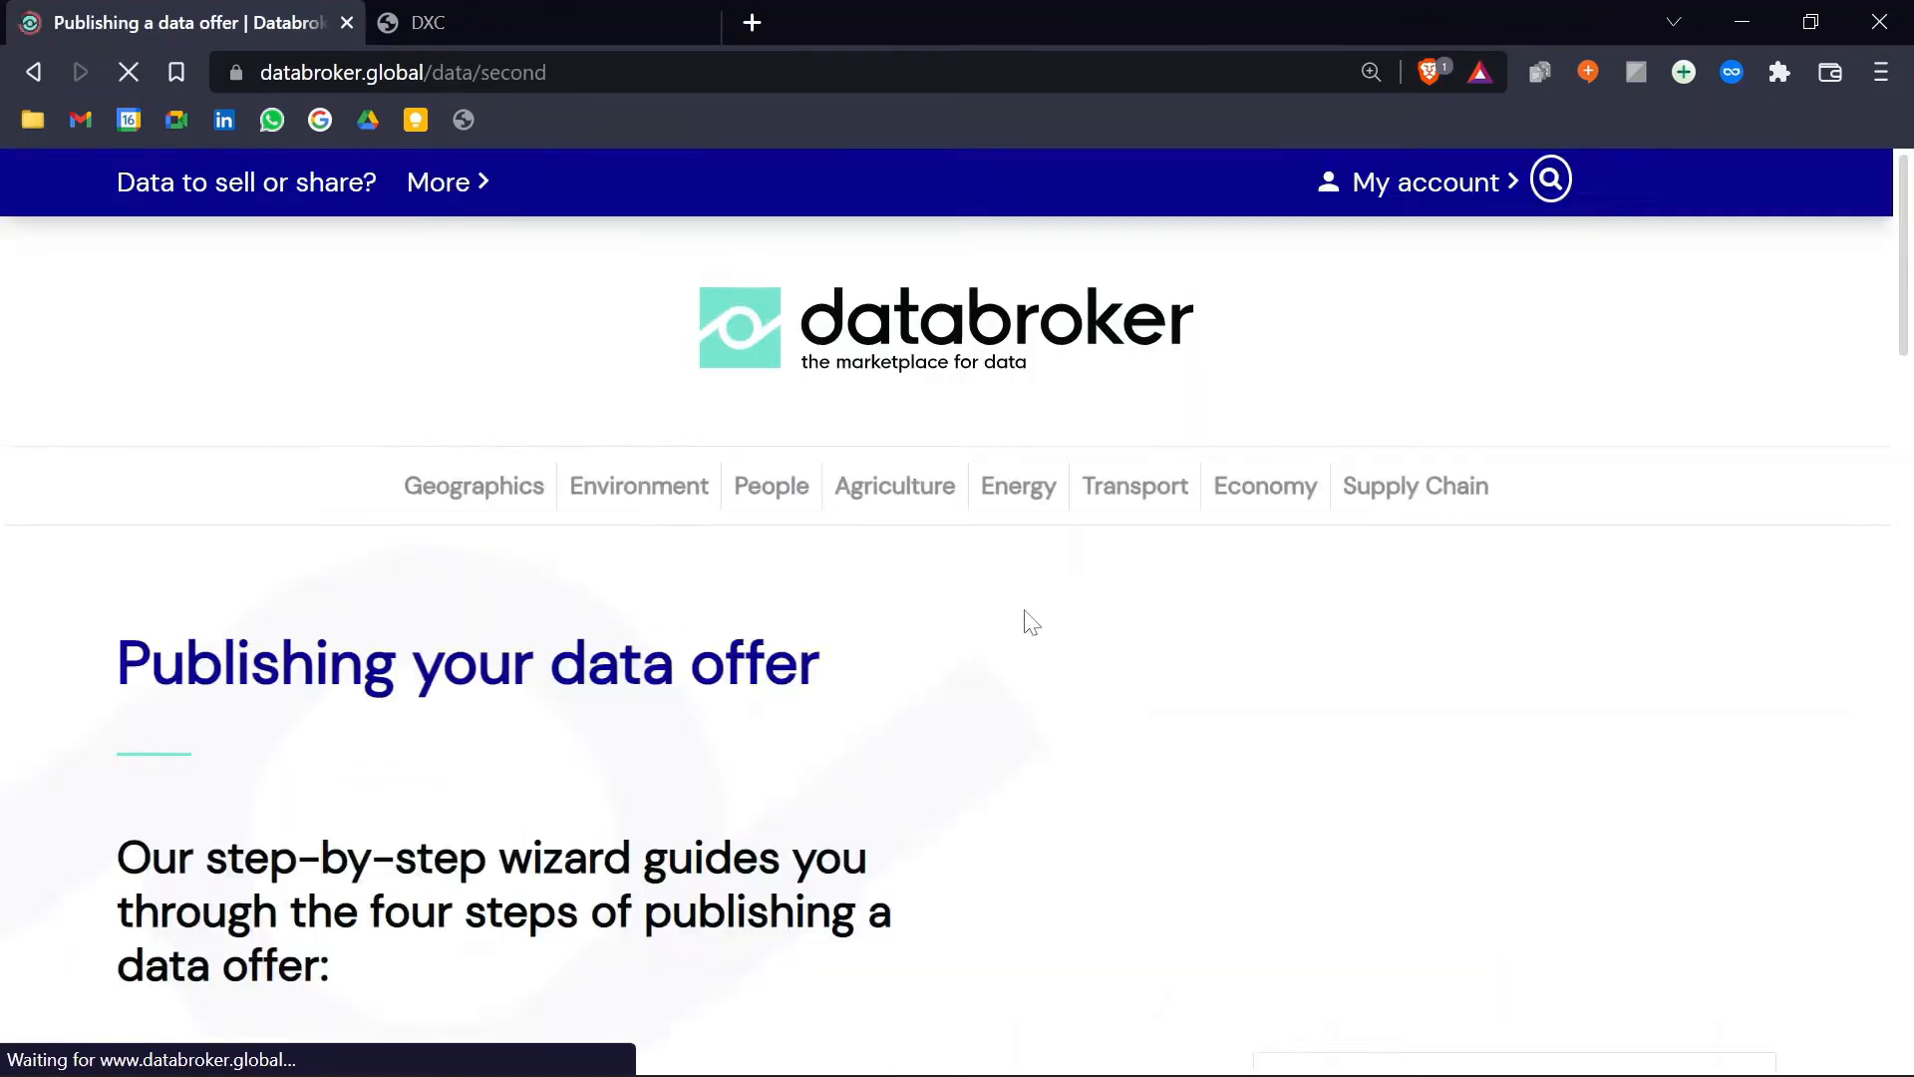
Step: Begin the data offer wizard and title the offer 'EV Design'
scroll(1032, 623, down, 3)
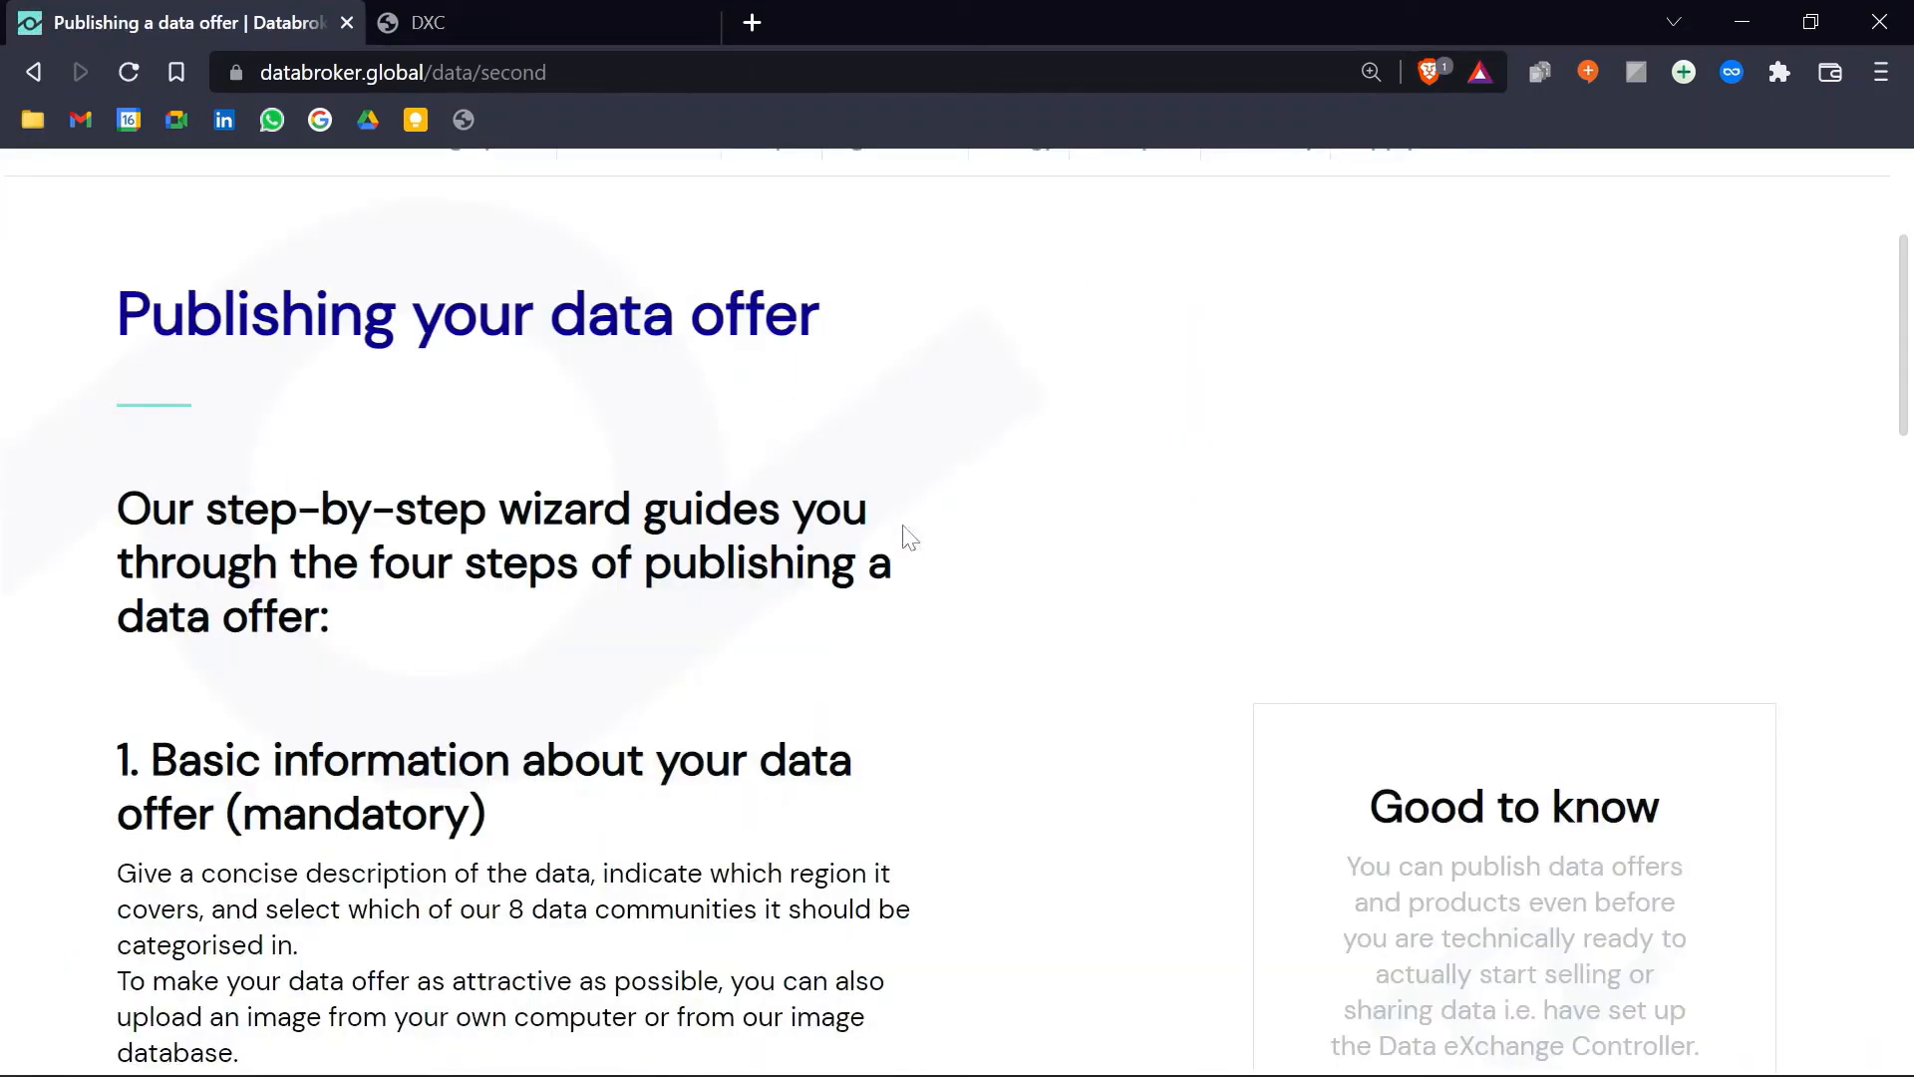
scroll(935, 653, down, 14)
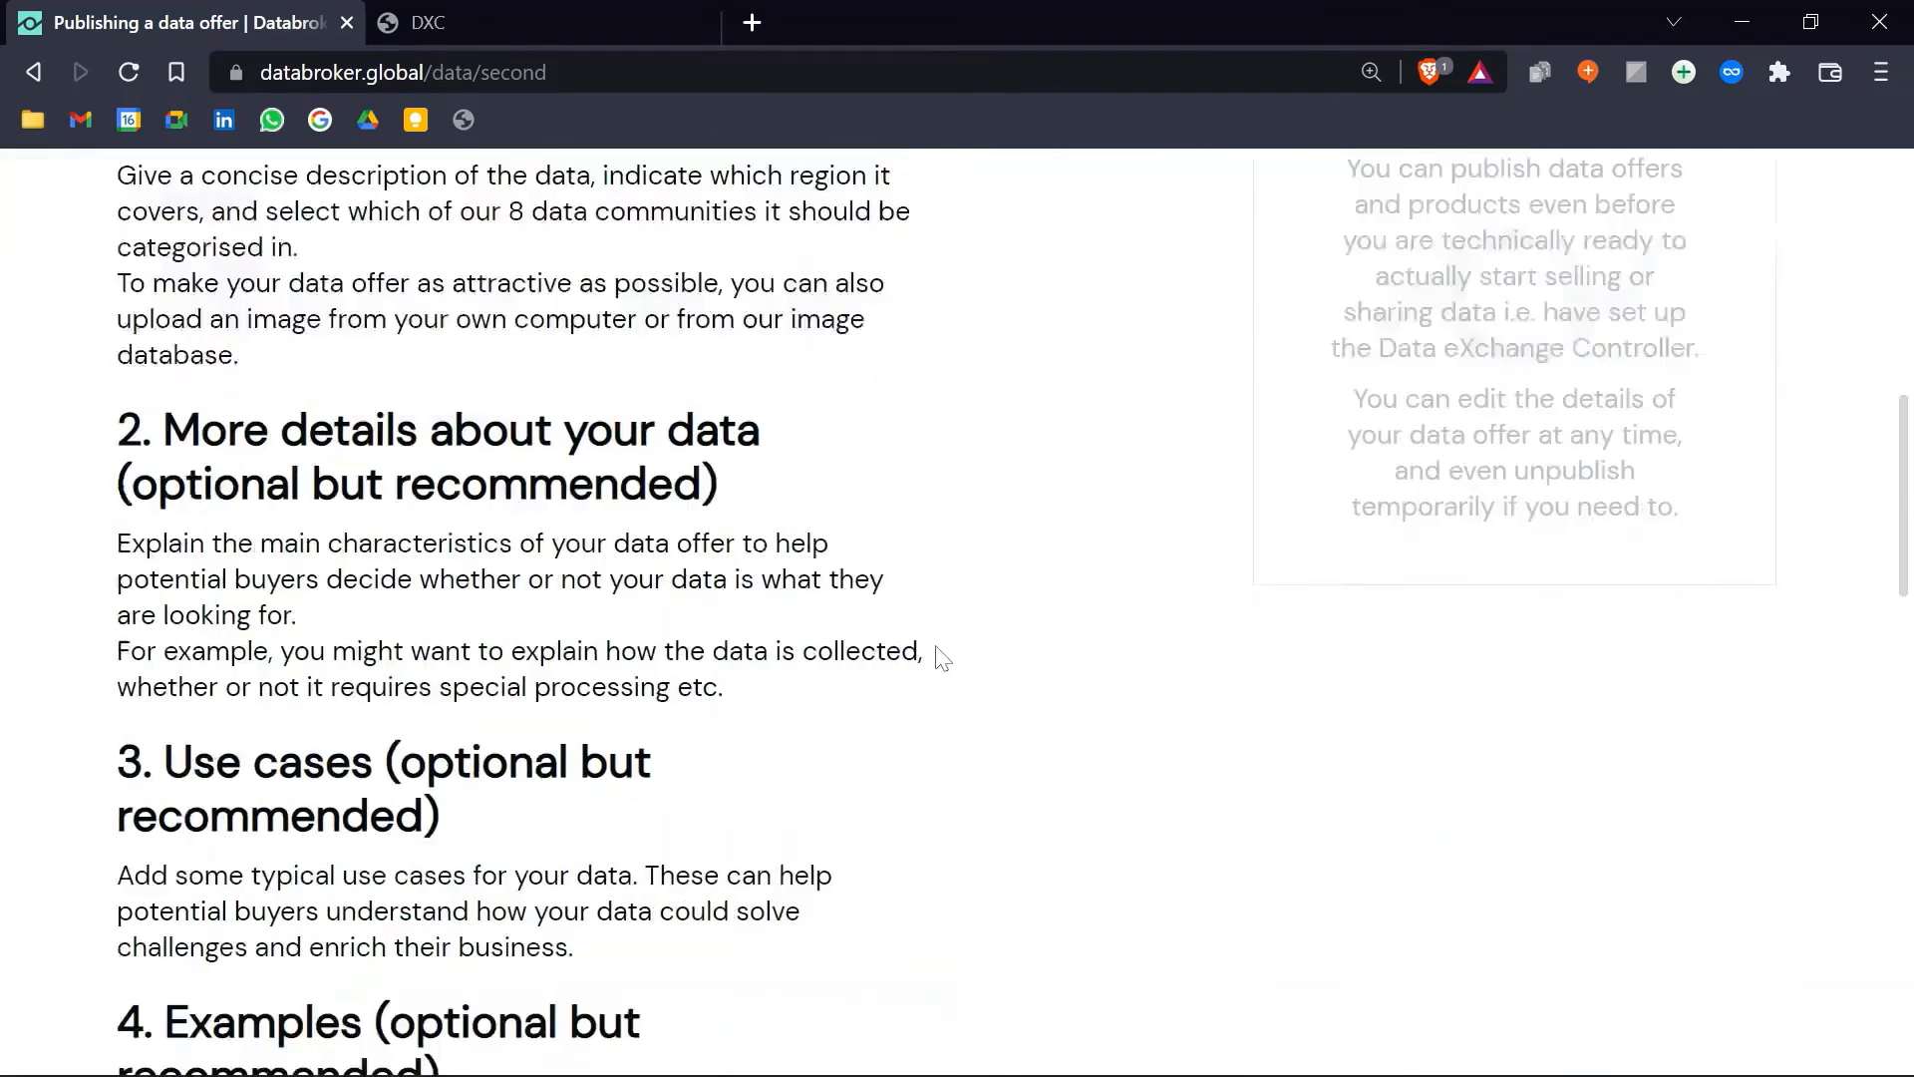
click(278, 833)
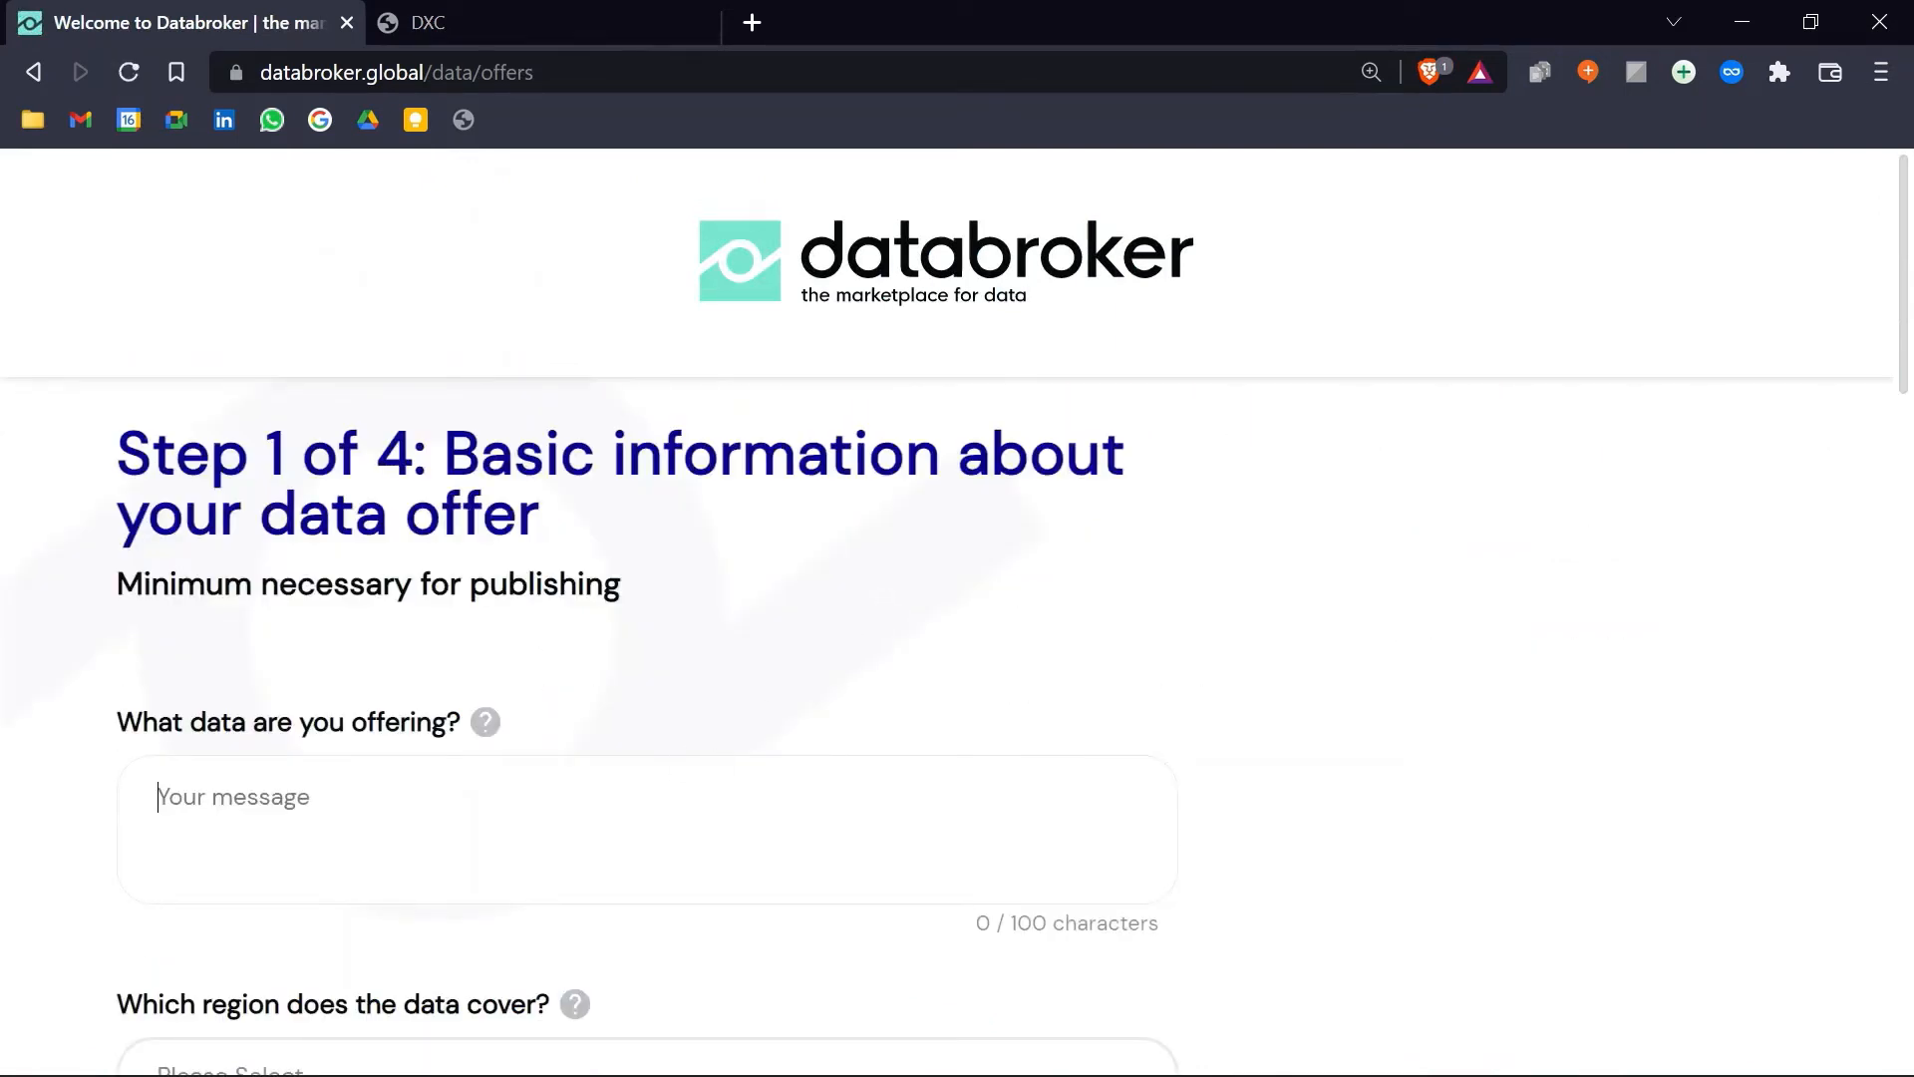
text(EV Desi)
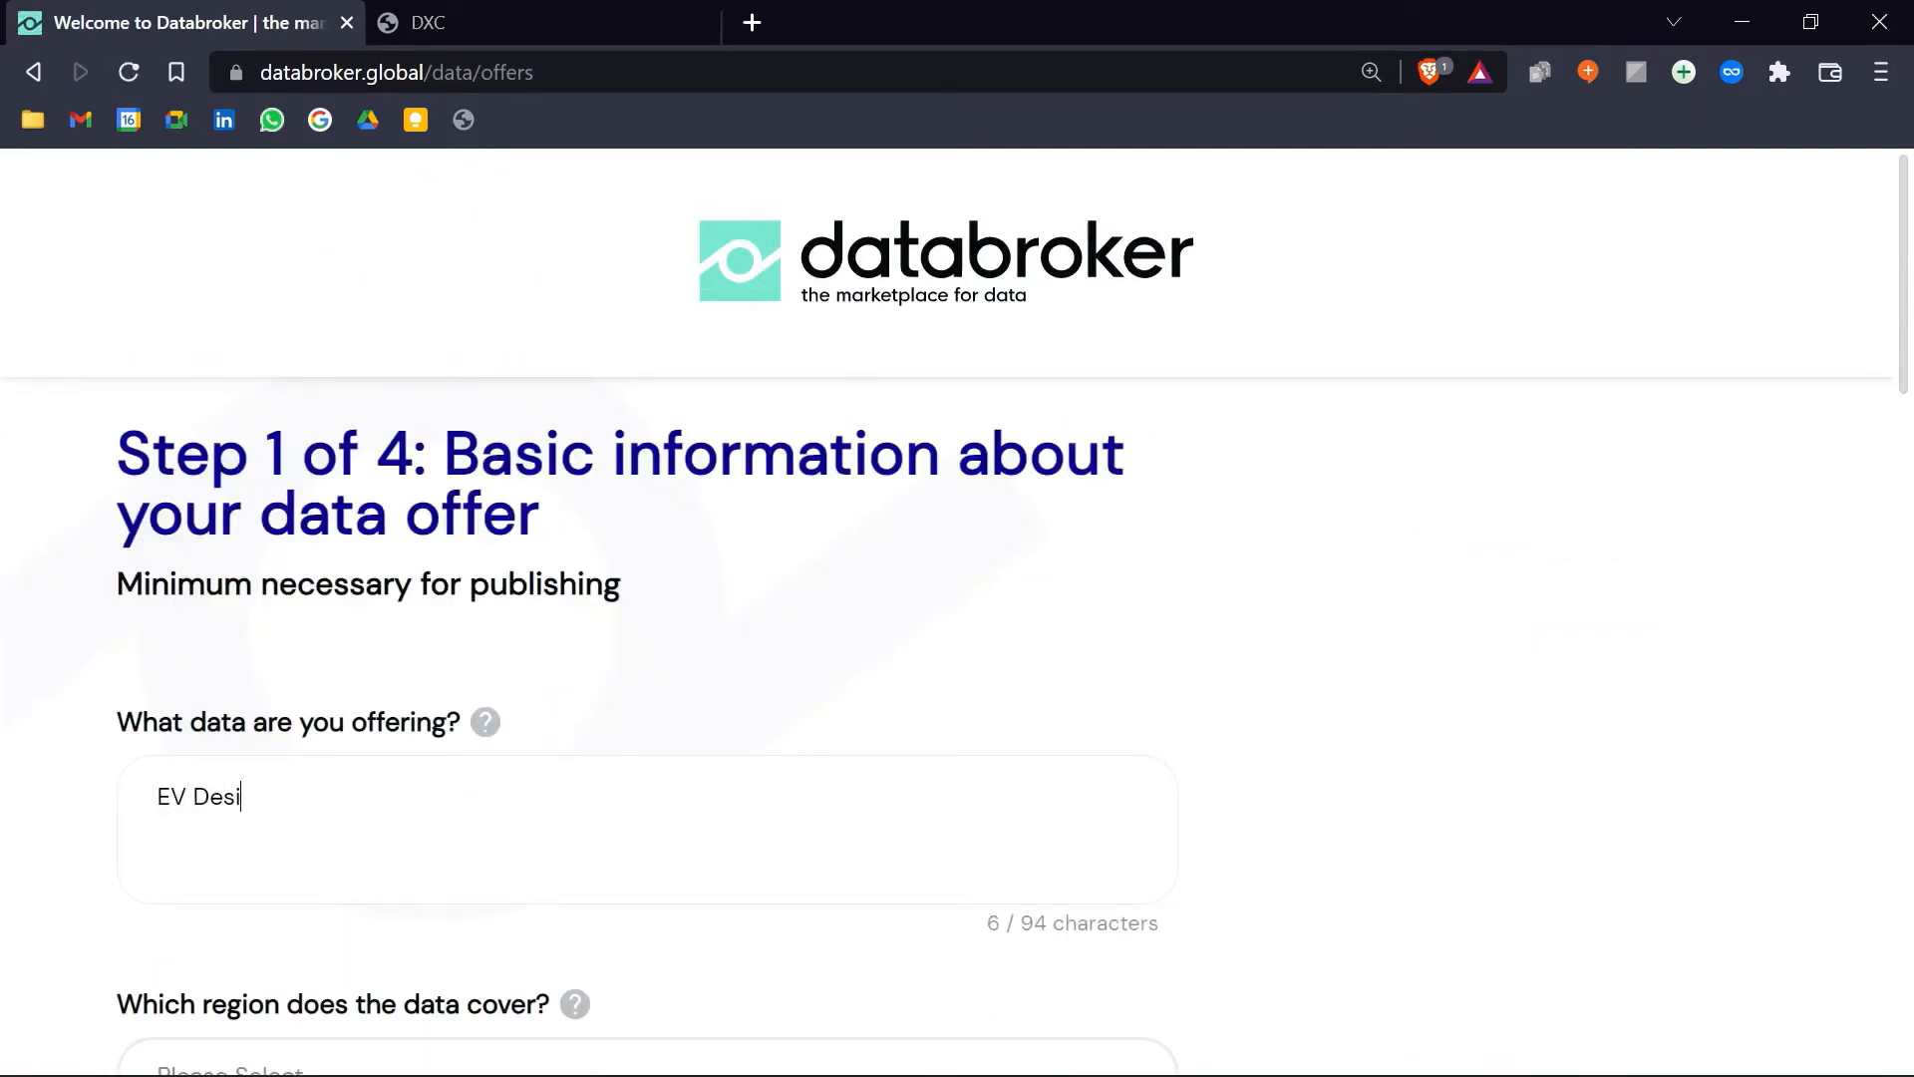
text(gn)
Step: Set region Europe, community Transport and theme Transport sector for the offer
scroll(860, 593, down, 3)
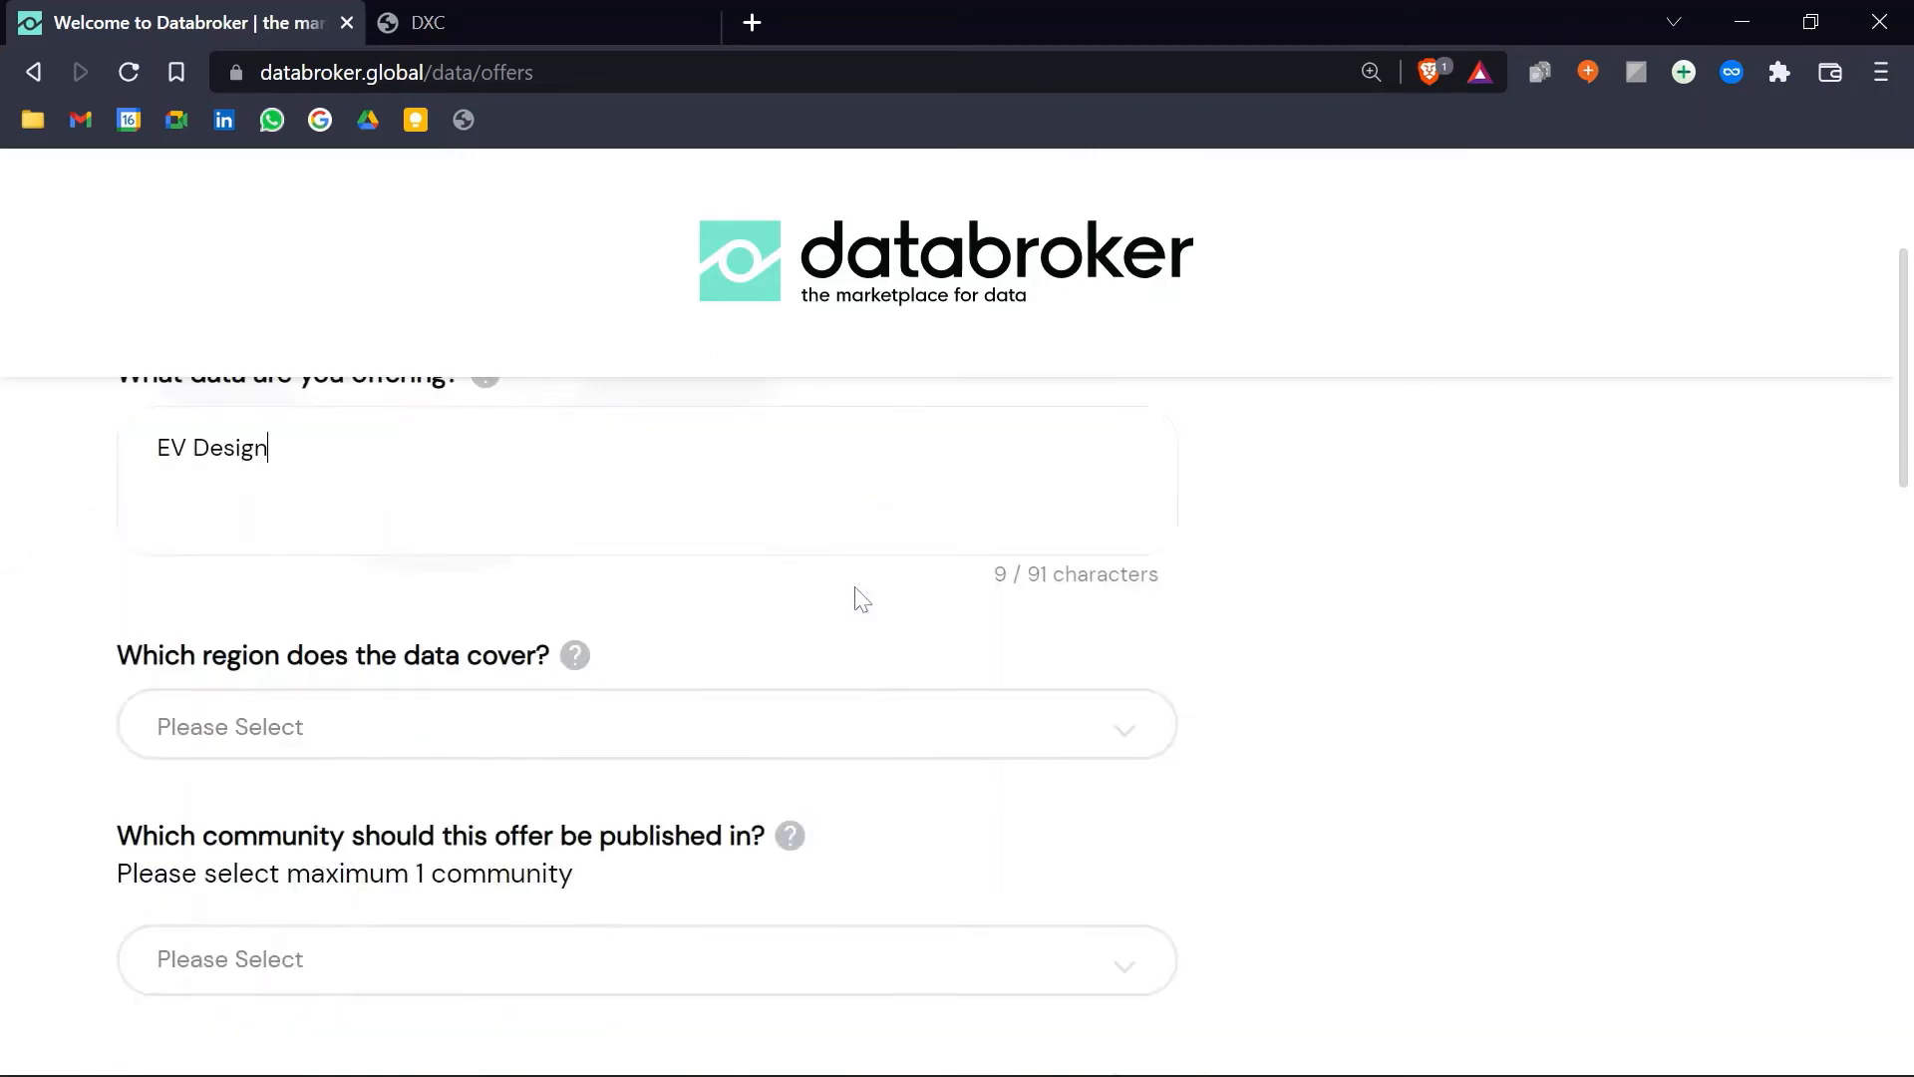
click(488, 731)
scroll(264, 847, down, 3)
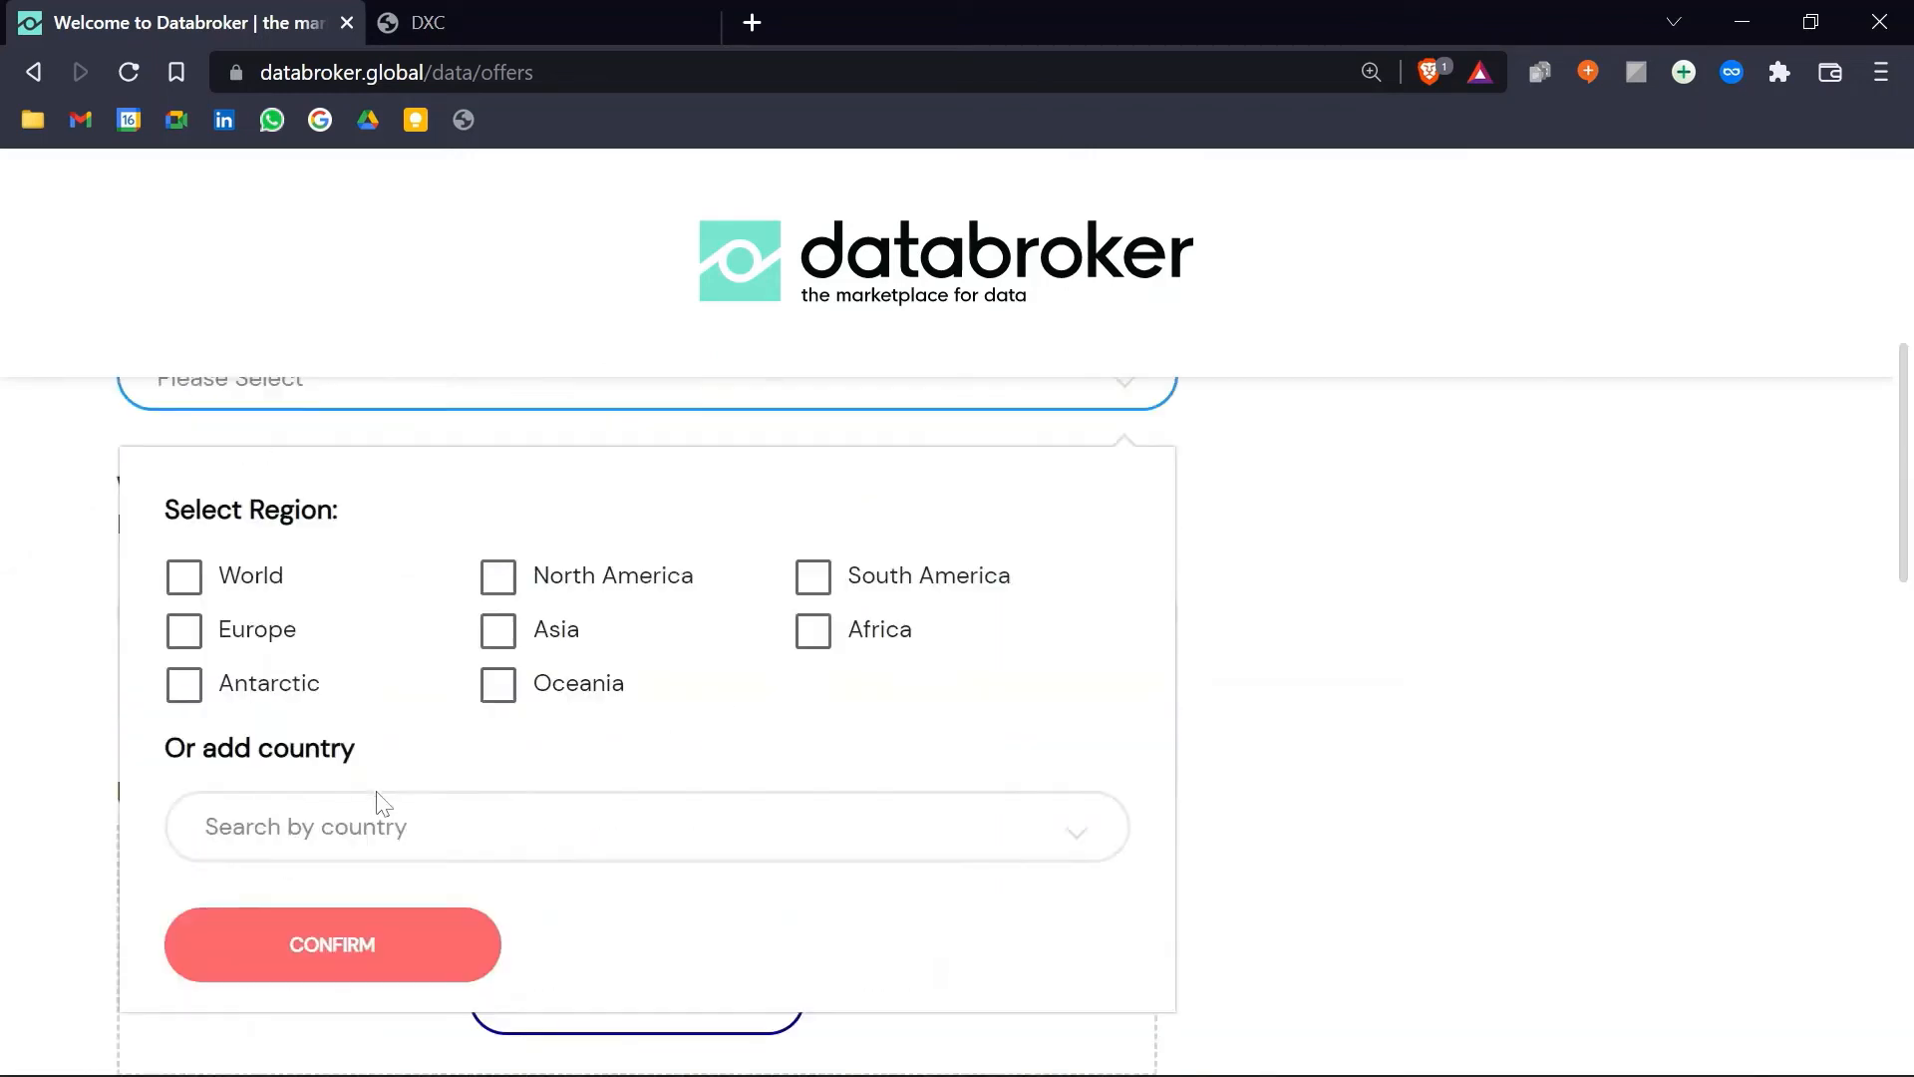
click(184, 632)
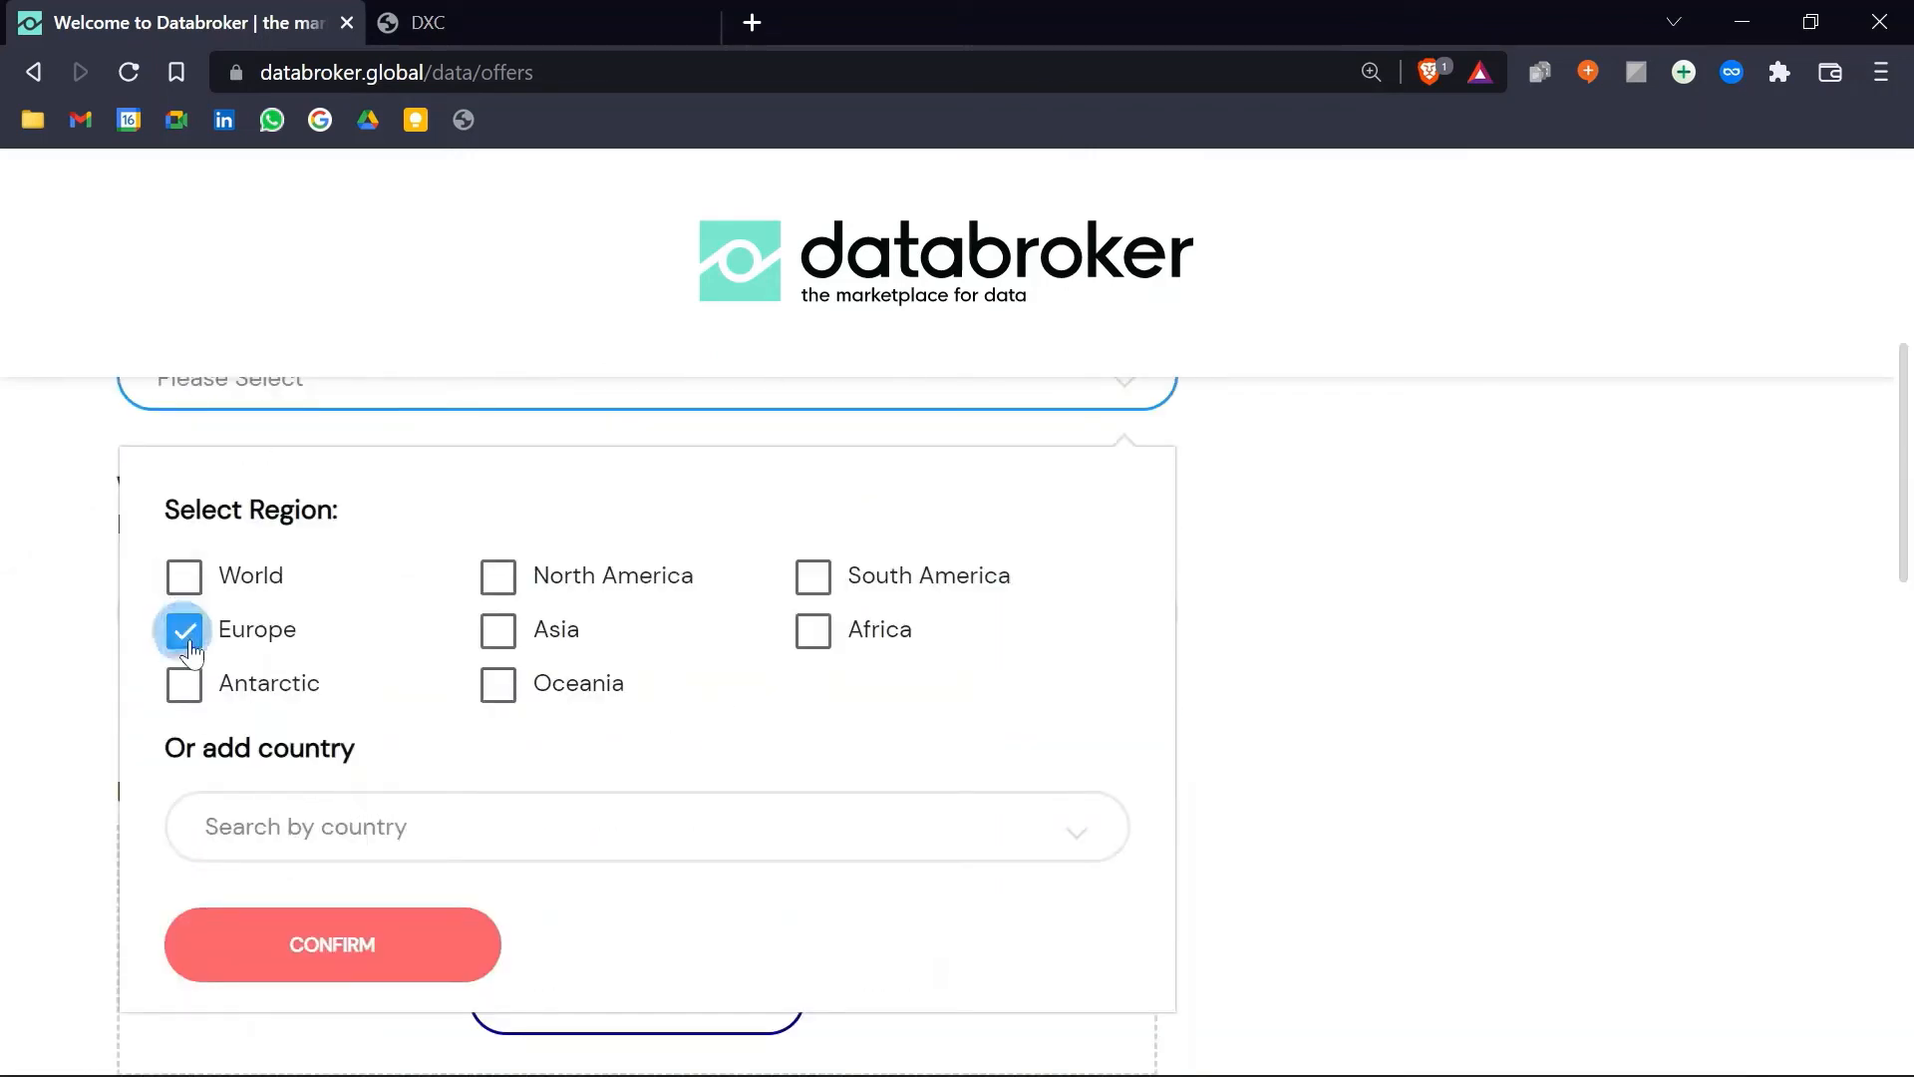
click(326, 944)
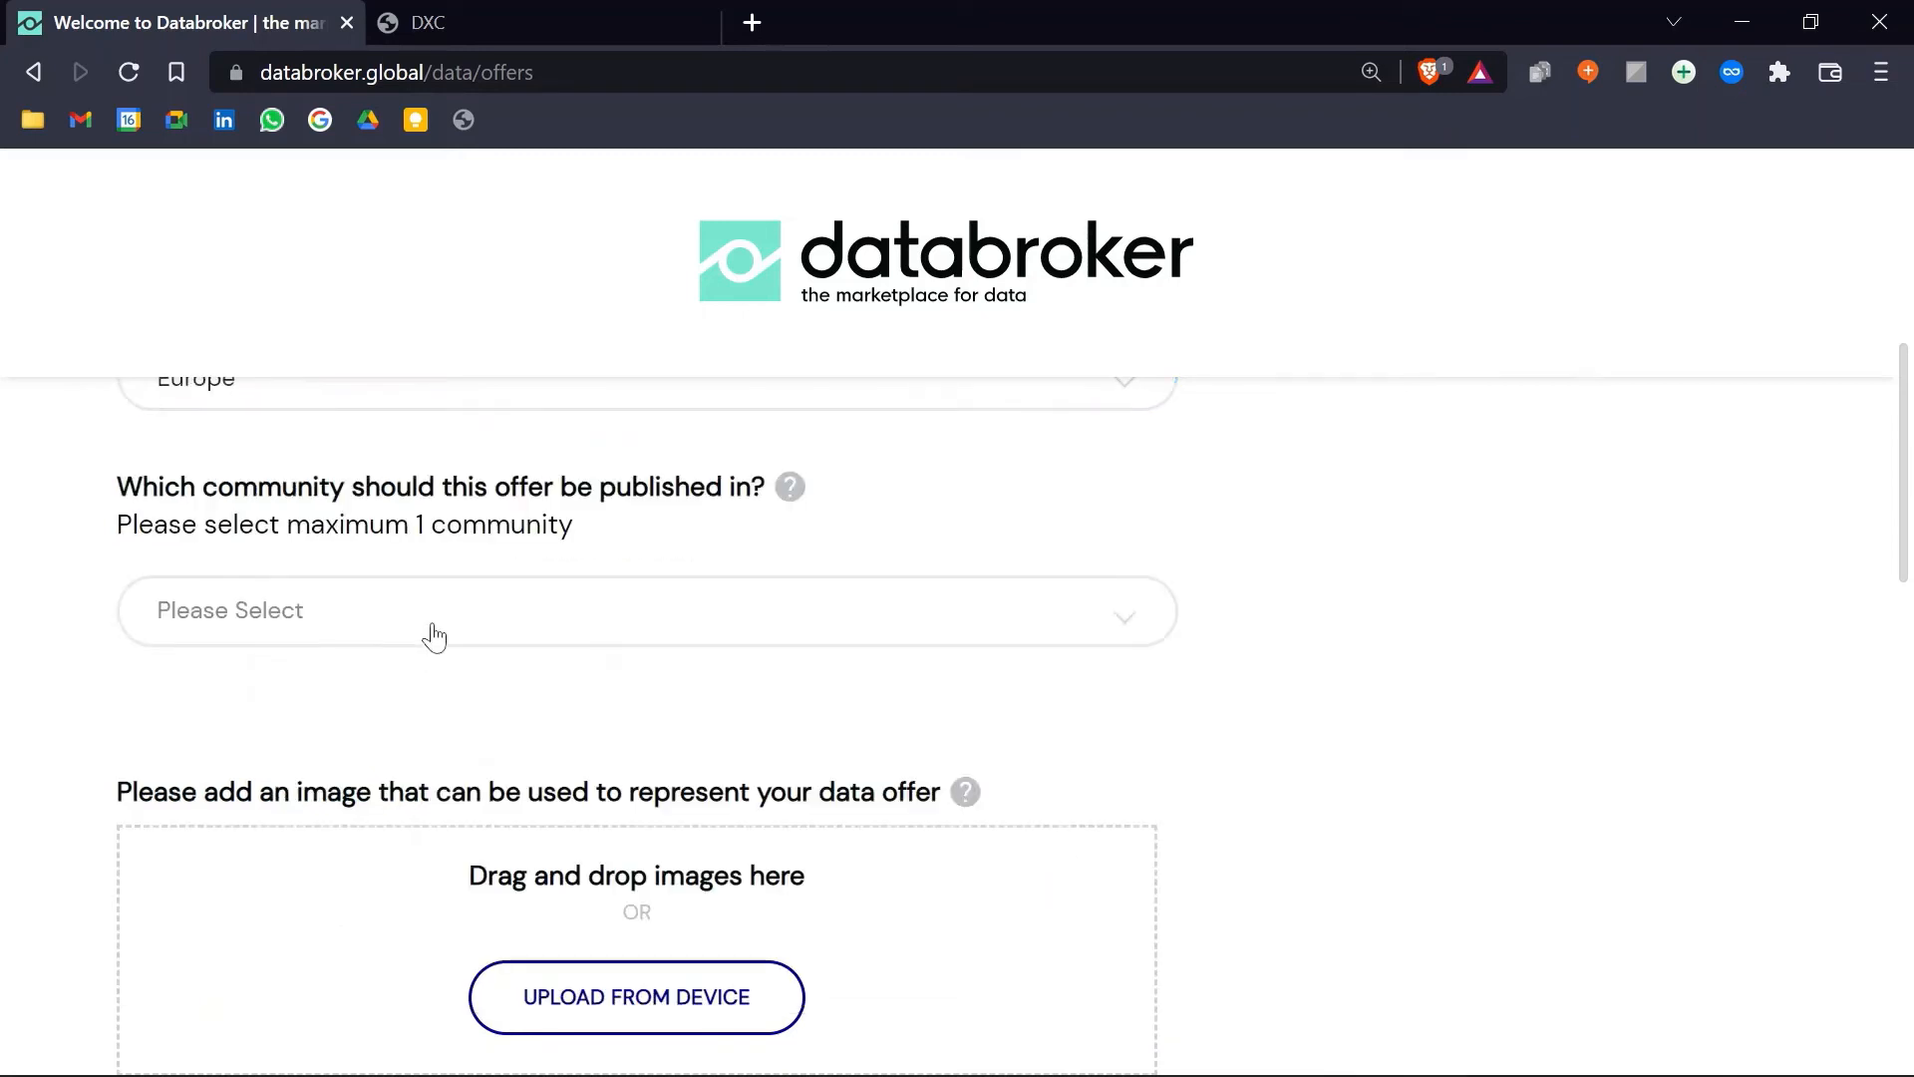
click(432, 630)
click(203, 1007)
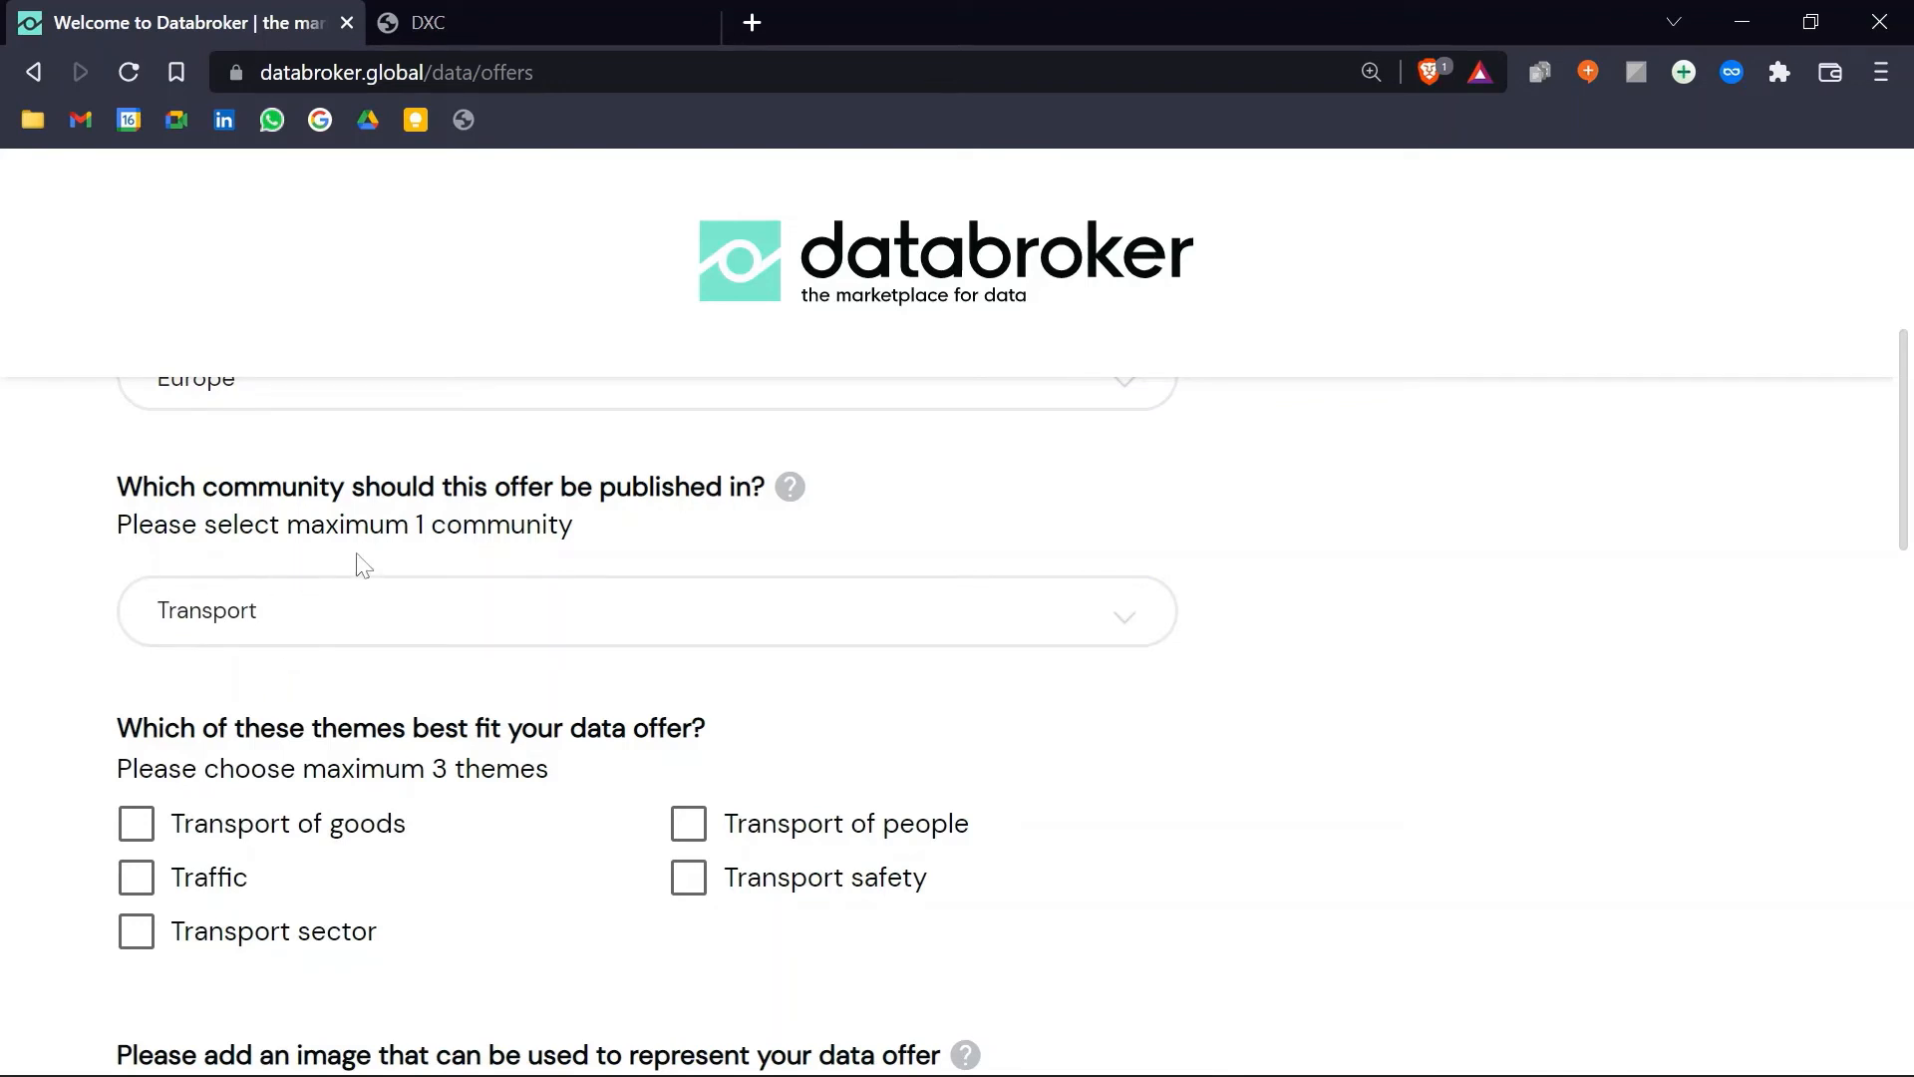
scroll(369, 561, down, 3)
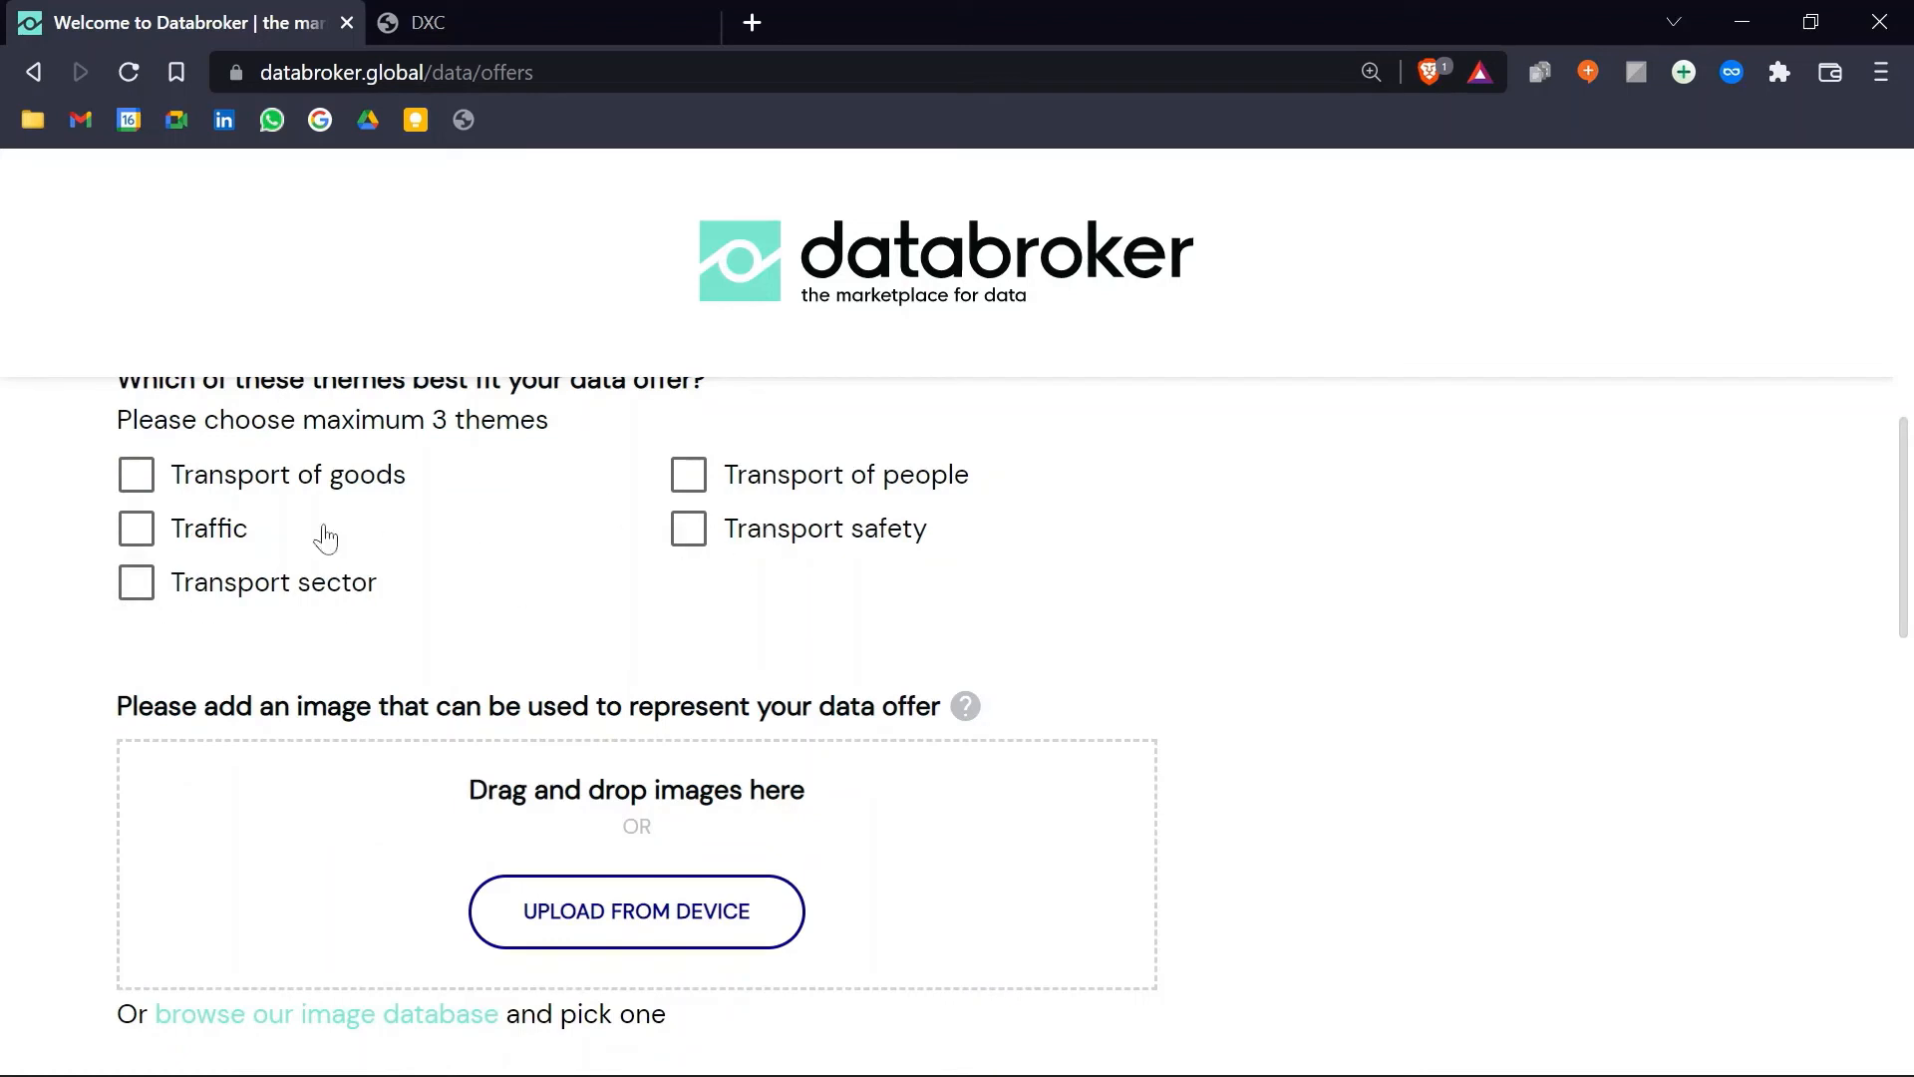
click(135, 587)
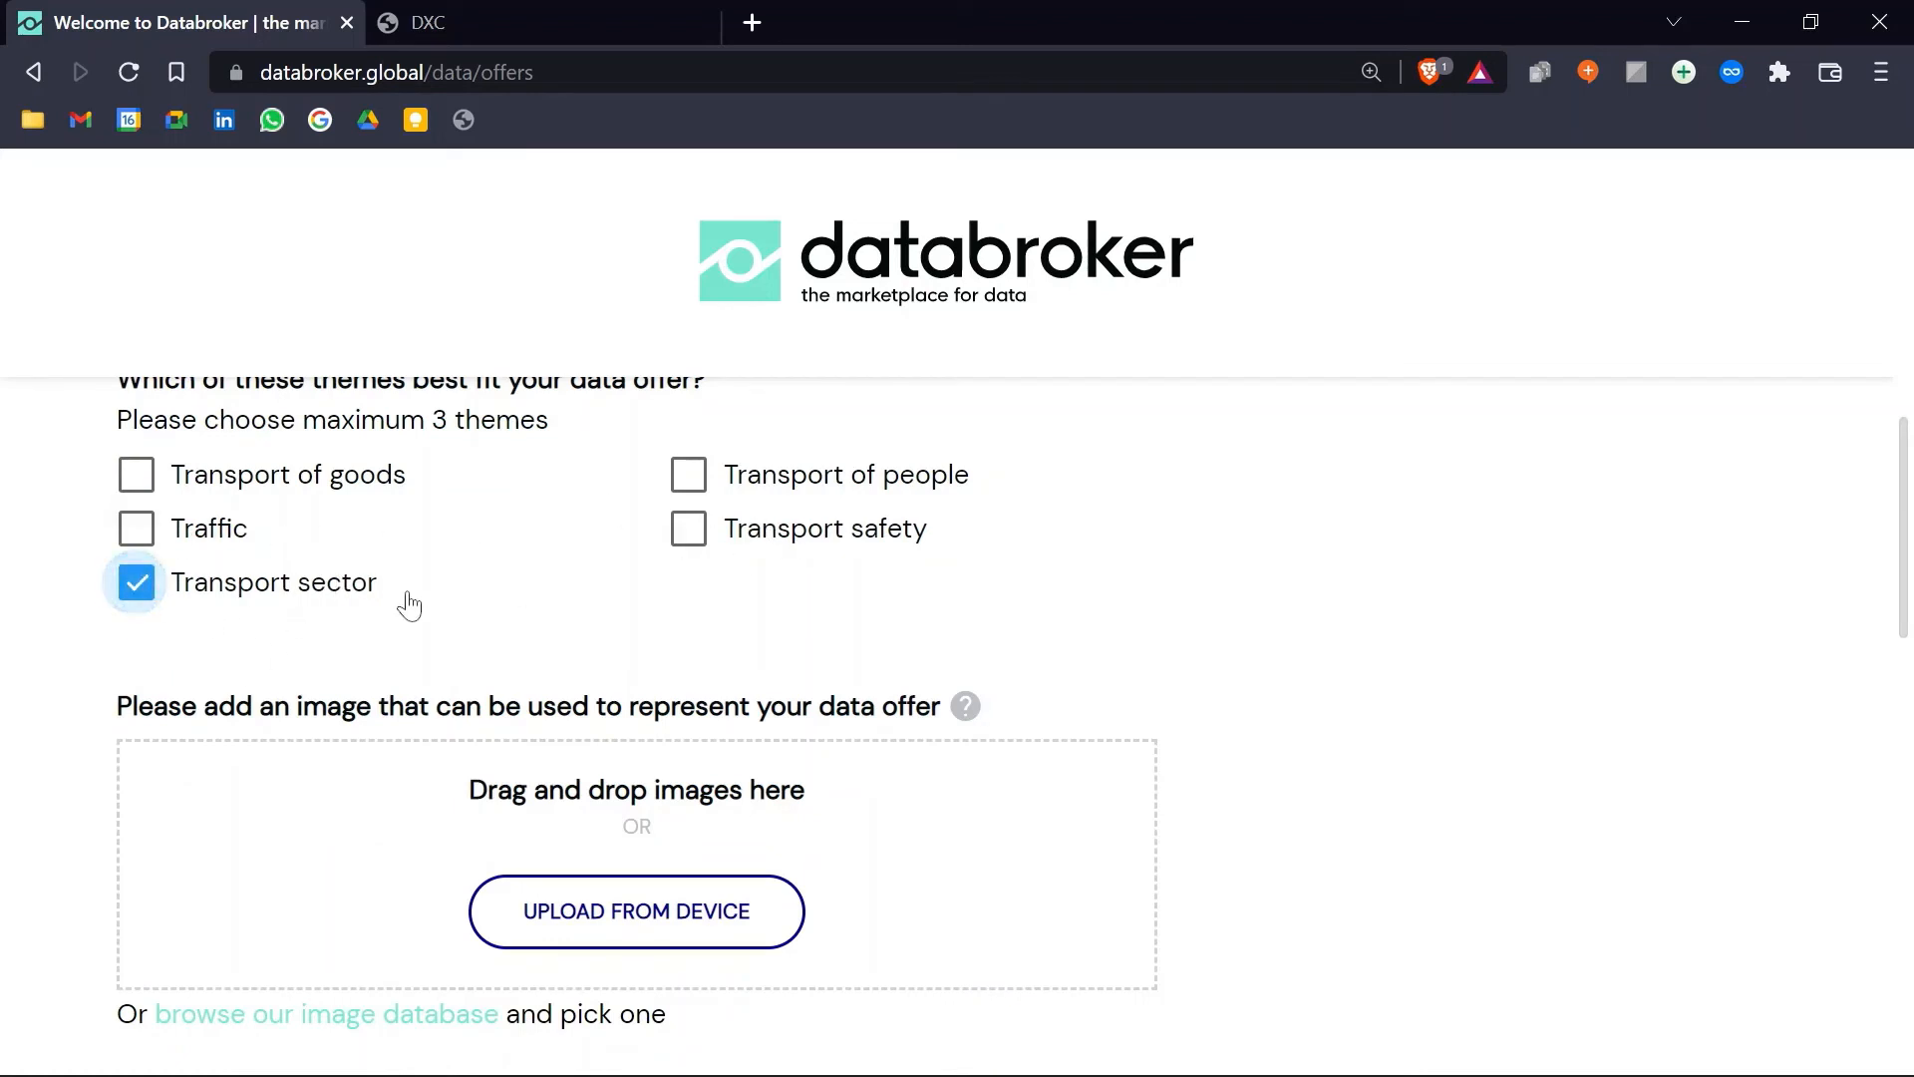
Step: Upload Electric Vehicles.jpg as the offer image and continue to step 2
scroll(499, 612, up, 3)
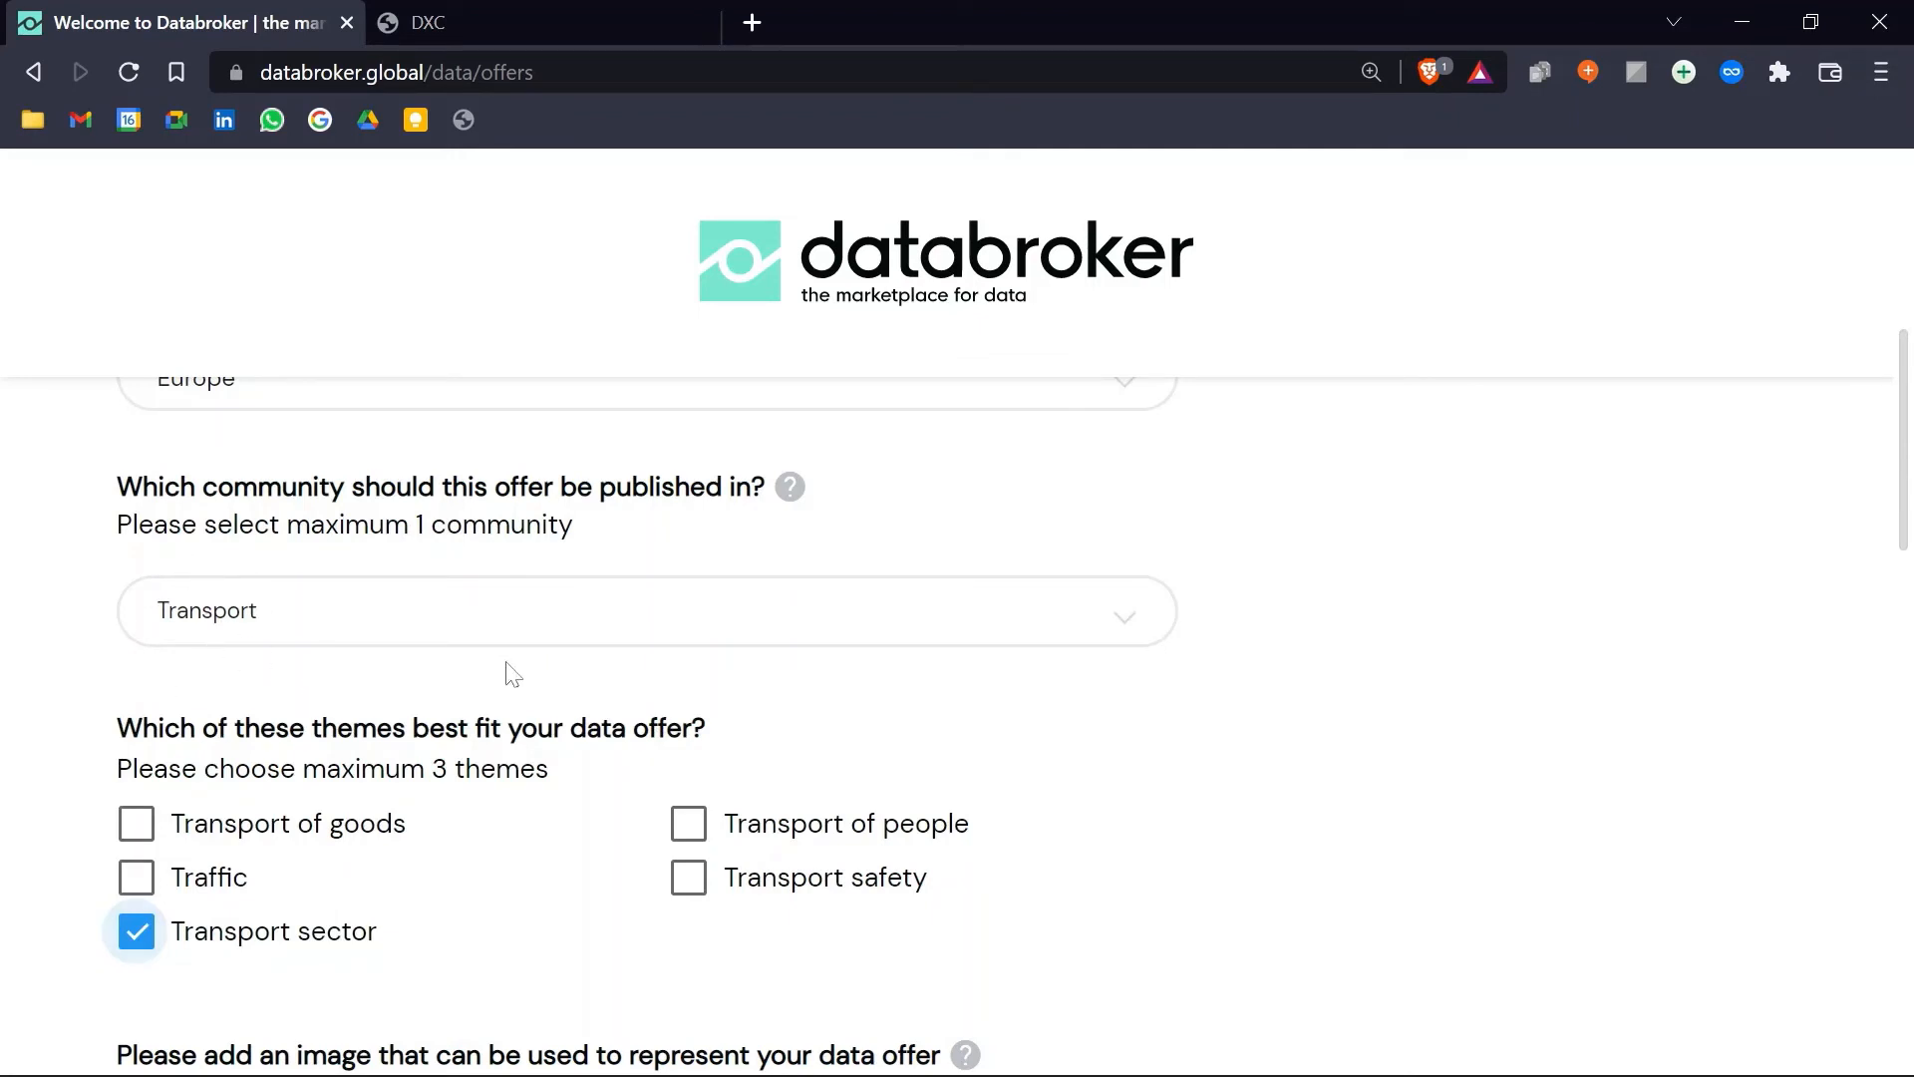
scroll(521, 687, down, 3)
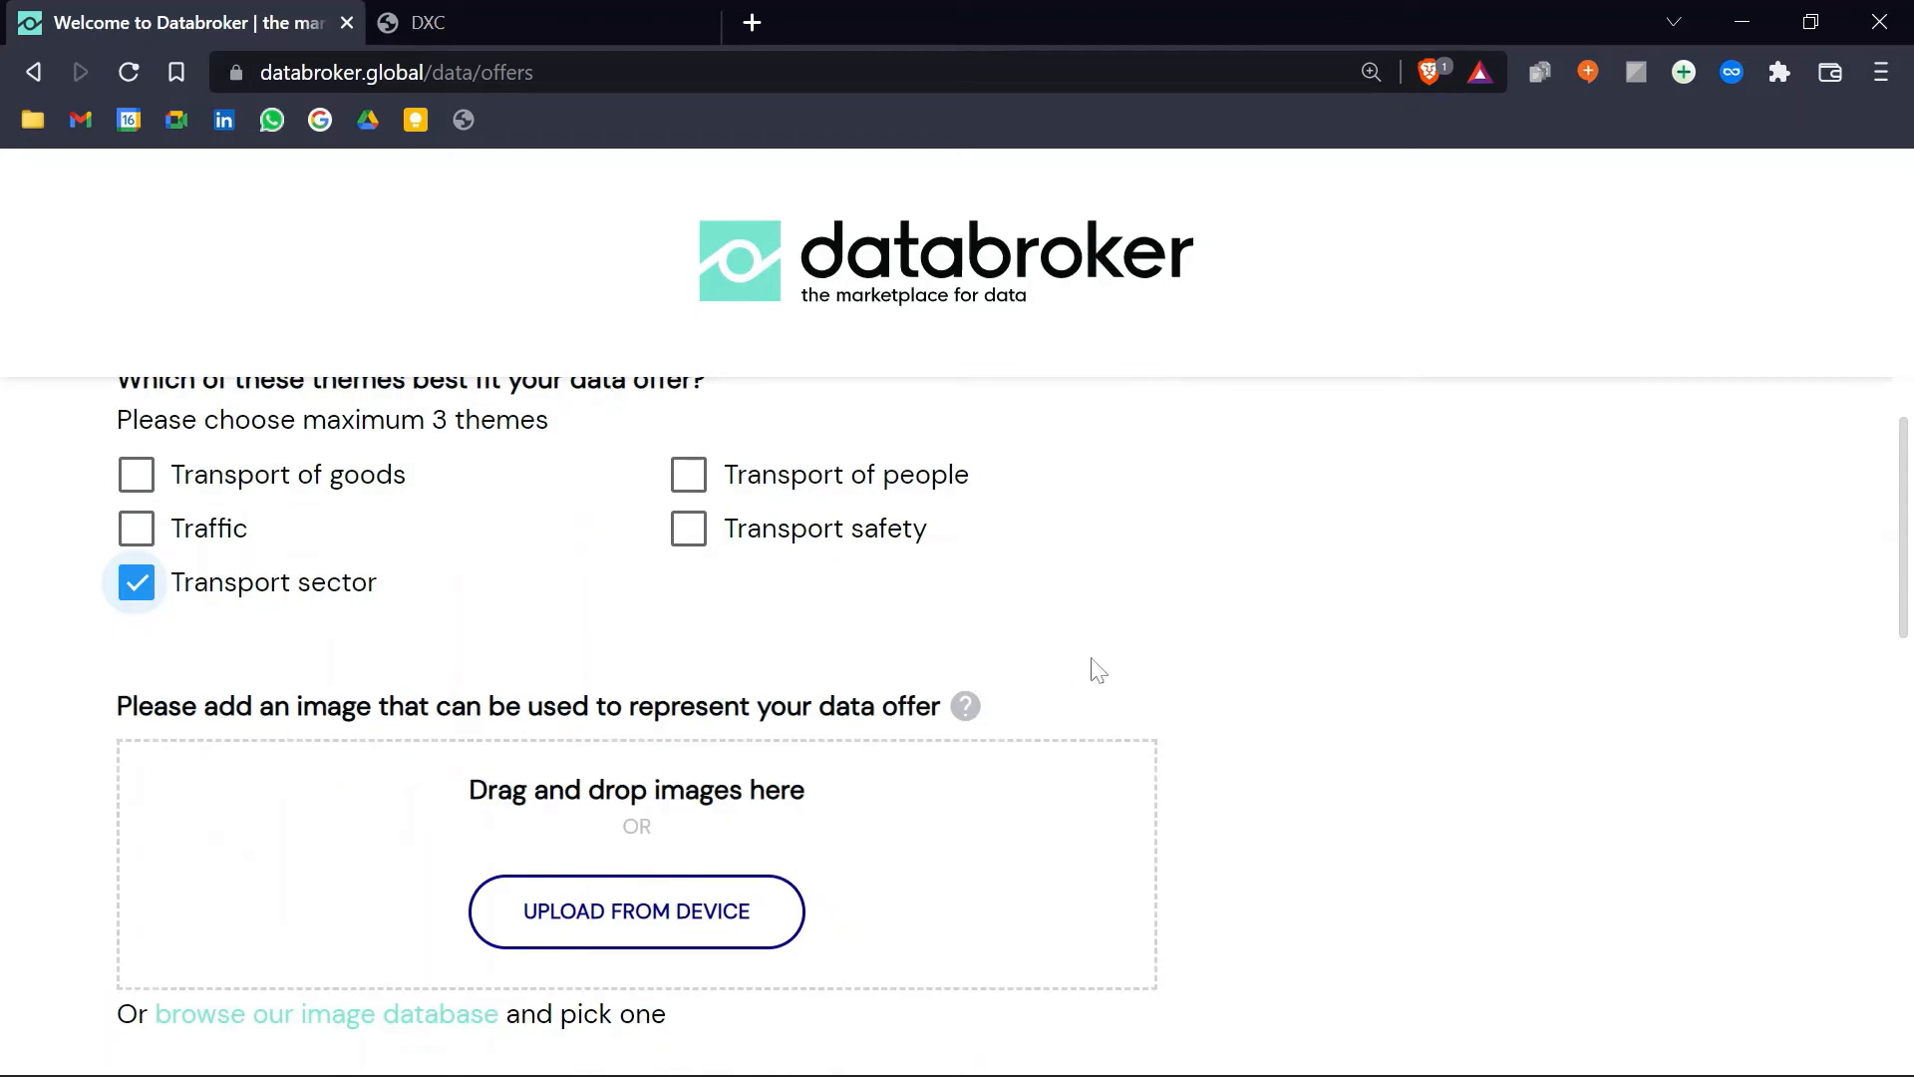
scroll(791, 692, down, 3)
scroll(739, 671, up, 3)
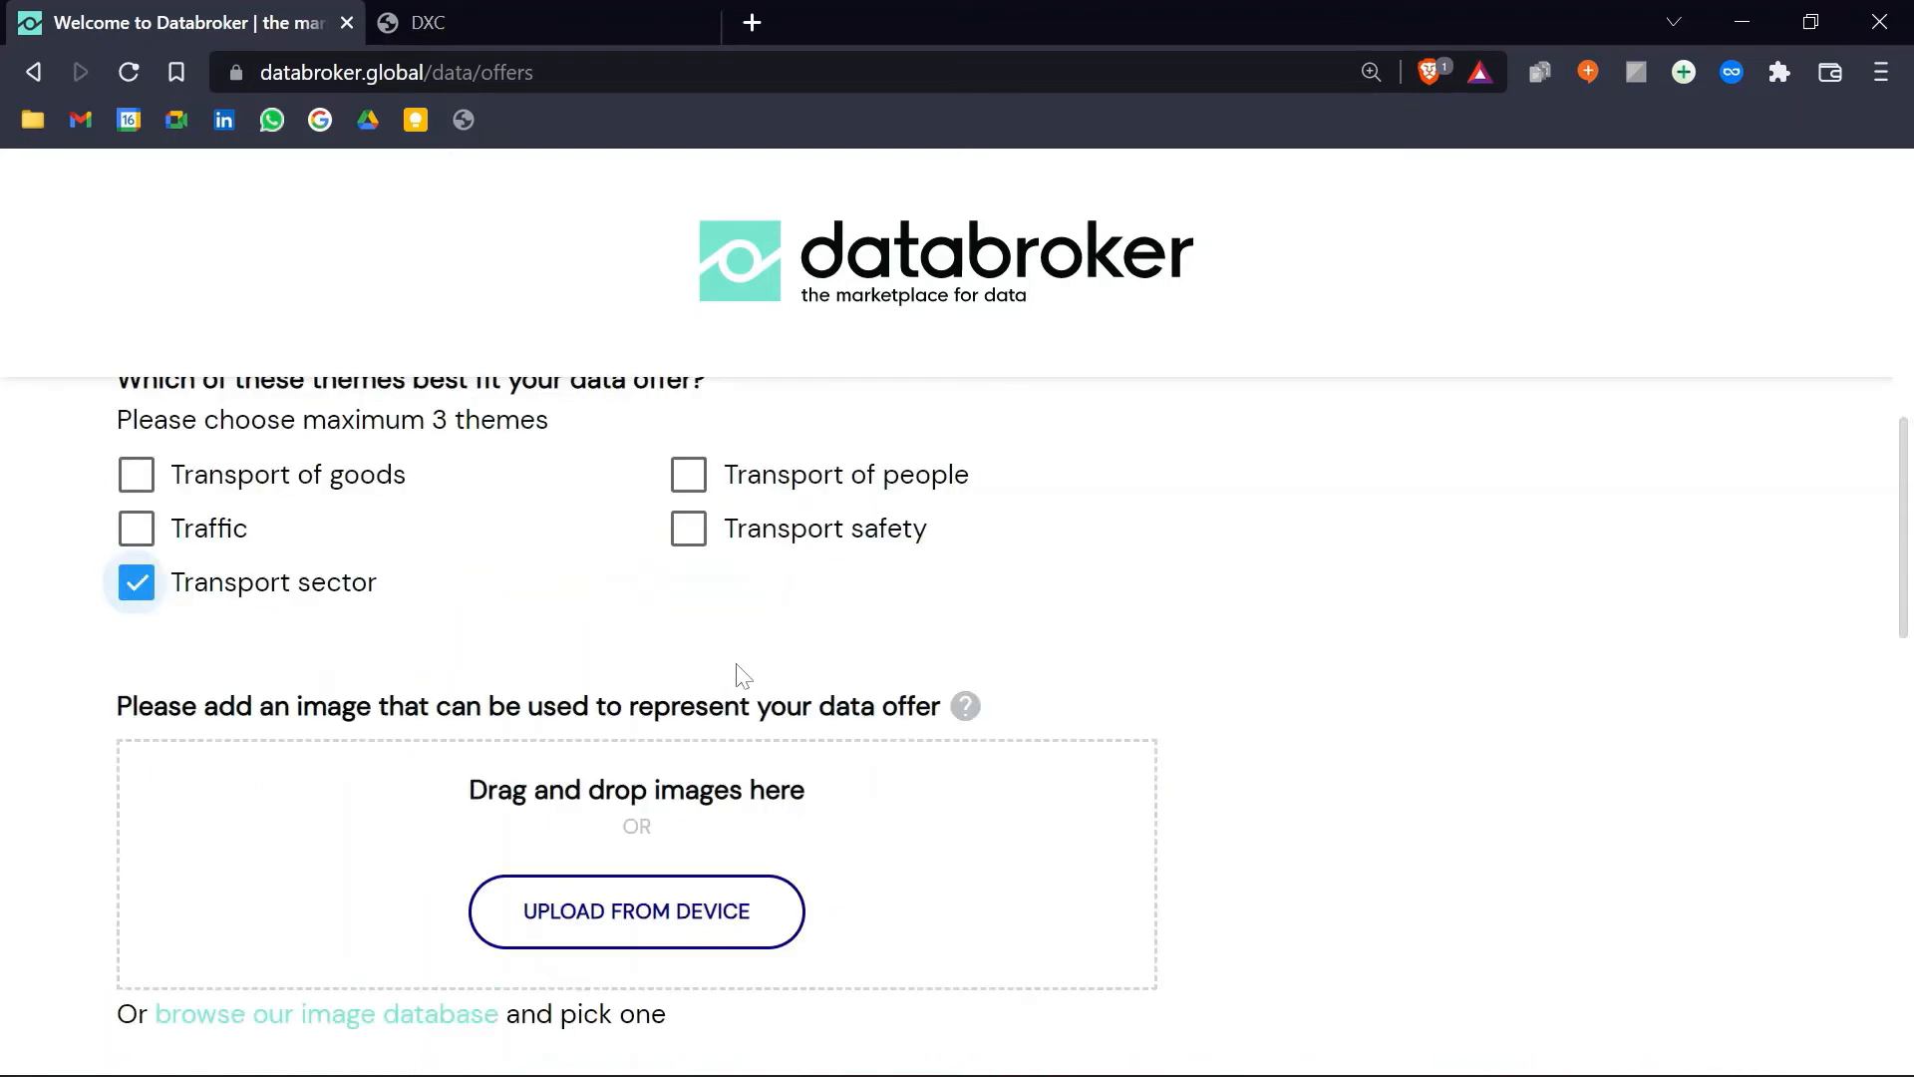
click(573, 936)
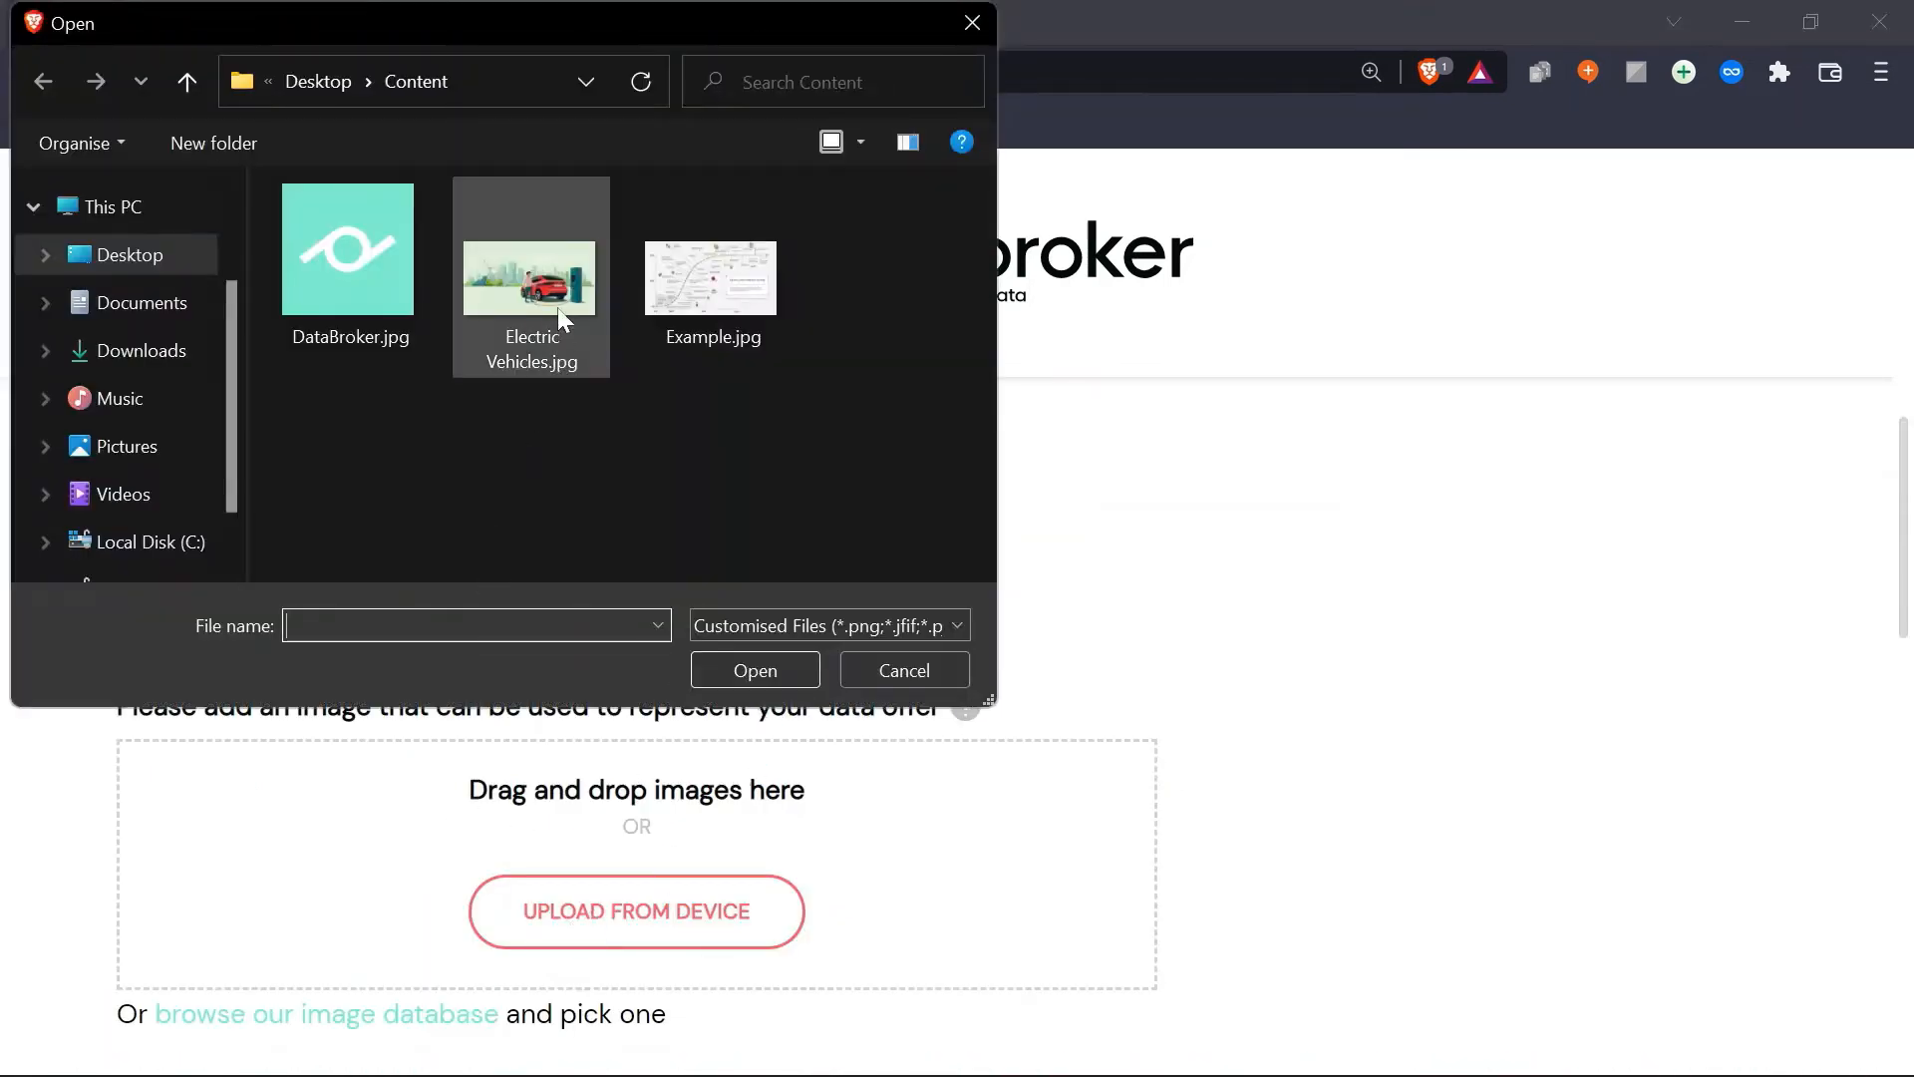
click(557, 303)
click(768, 672)
scroll(1261, 599, down, 3)
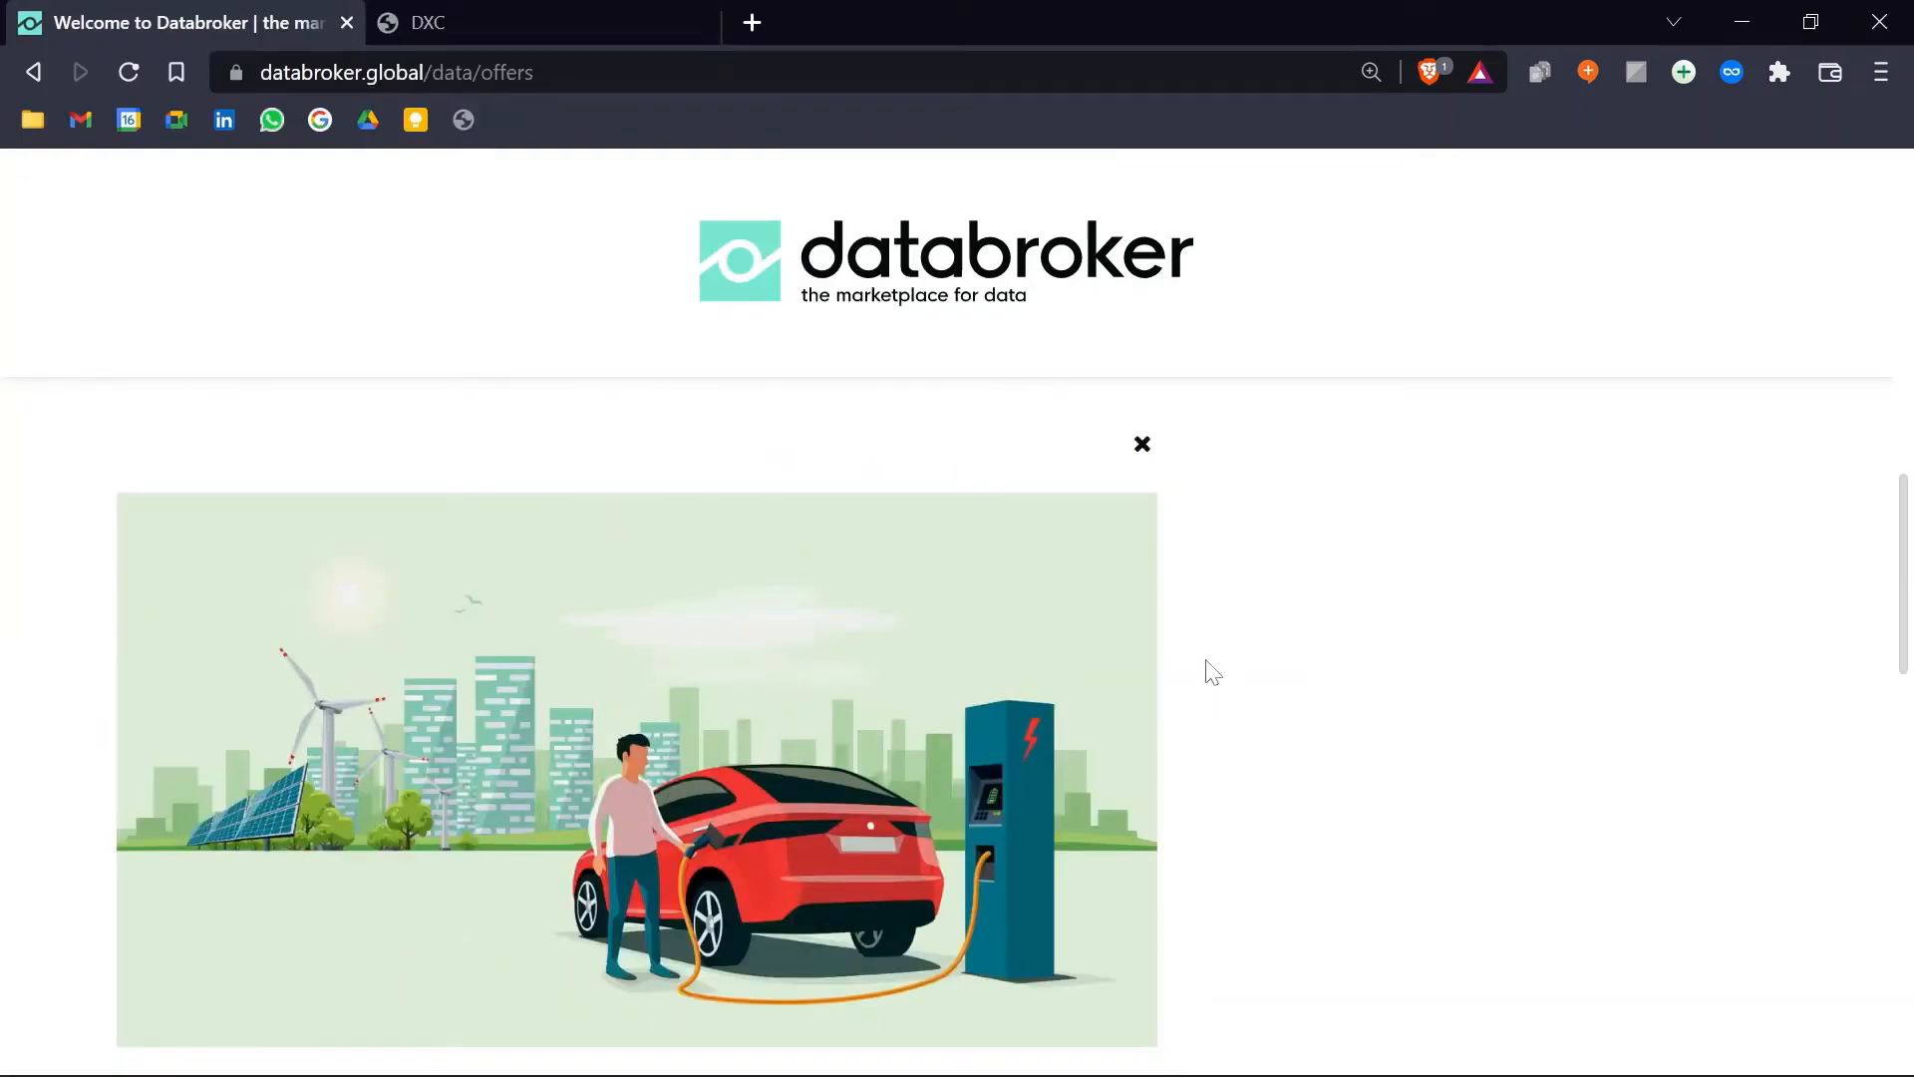
scroll(1267, 664, down, 3)
click(1060, 809)
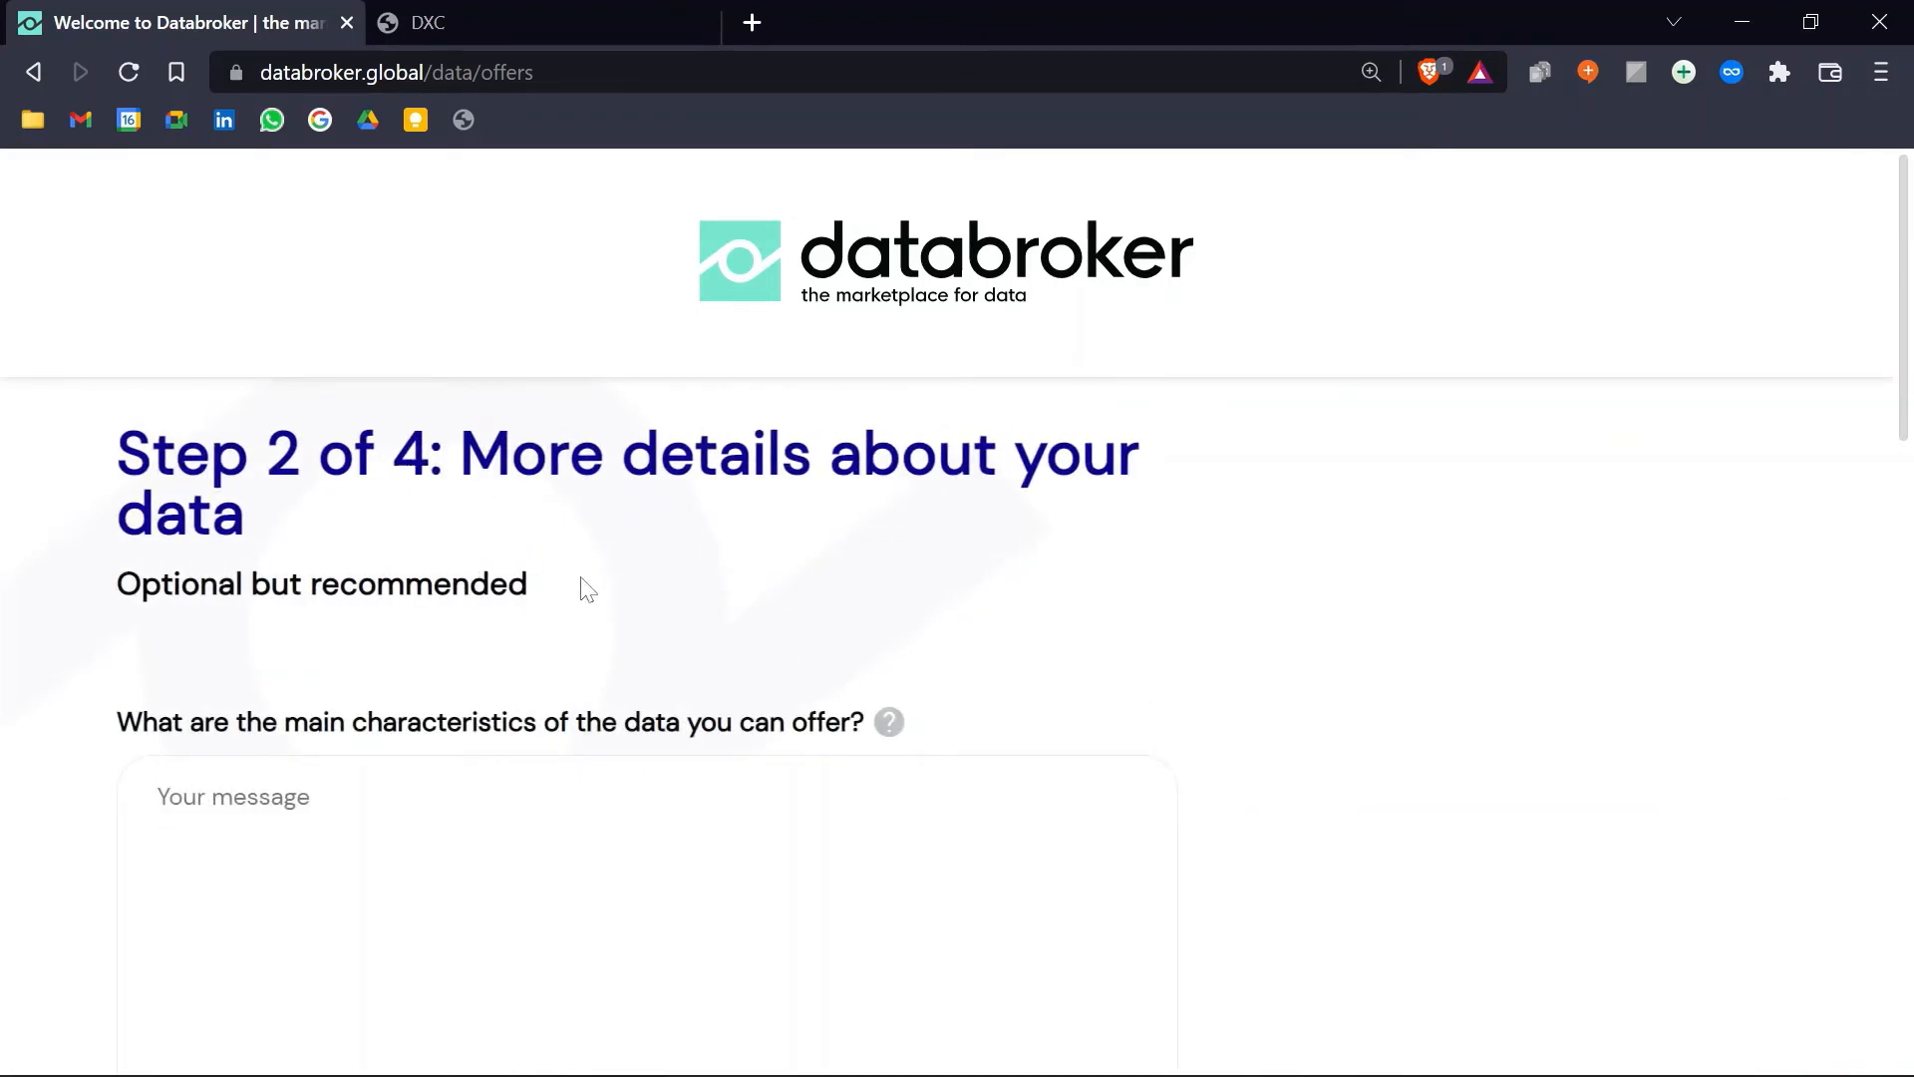
Step: Enter 'It is a good data.' as the data's main characteristics and go to Use cases
text(It is a good da)
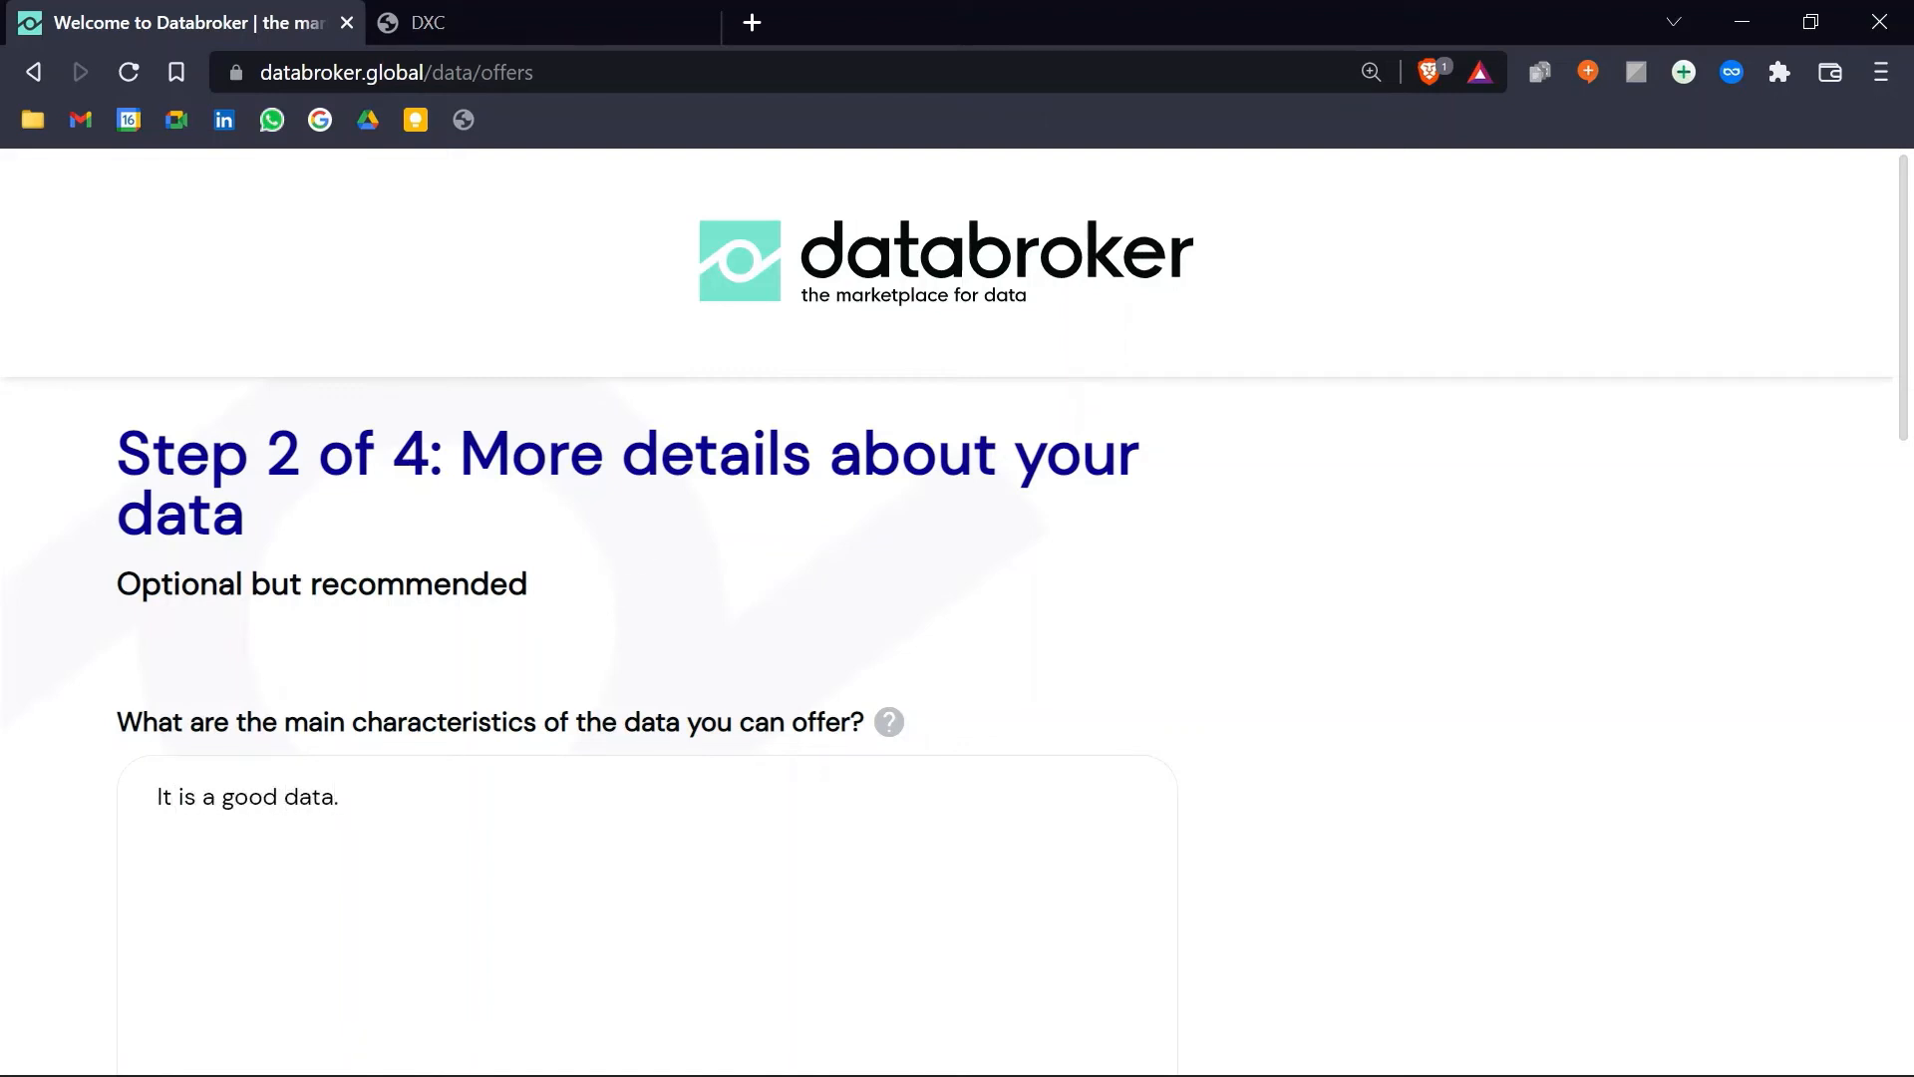
text(ta.)
scroll(997, 797, down, 3)
click(1024, 1063)
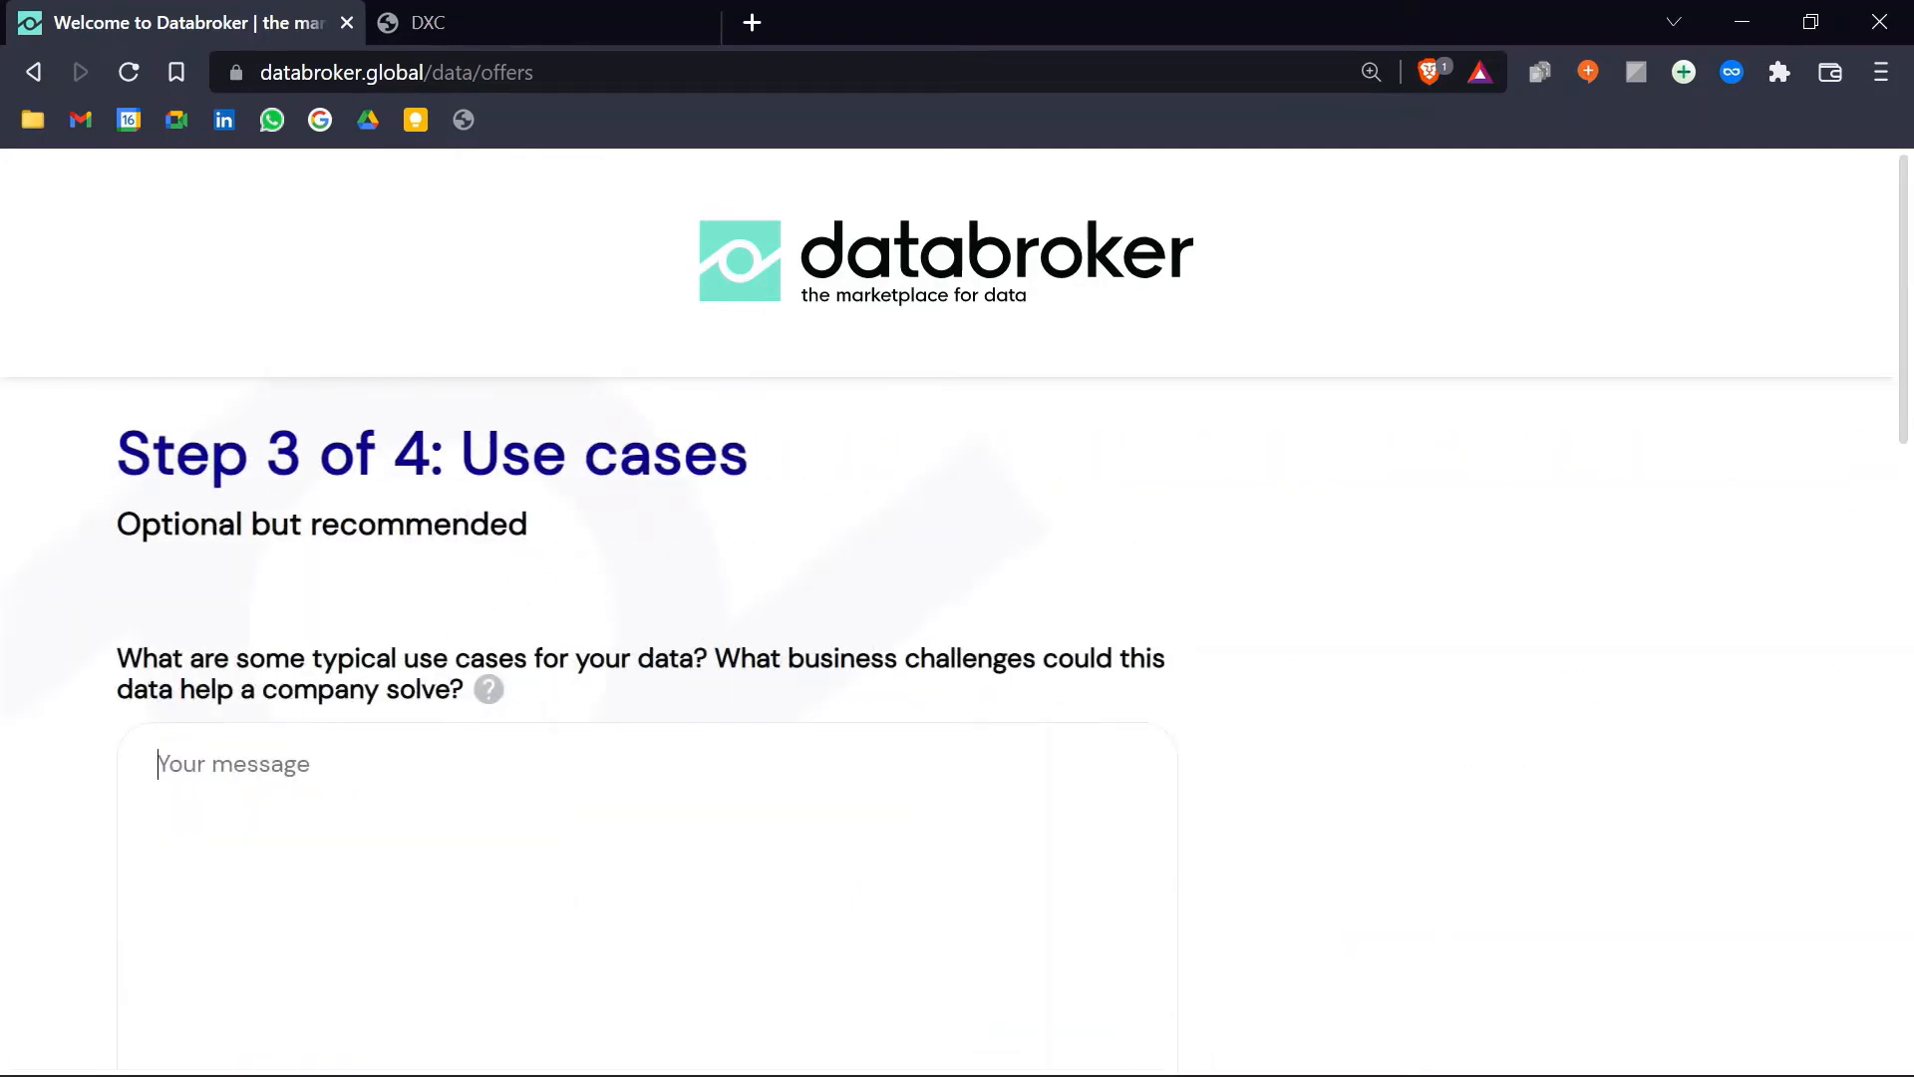
Step: Enter 'Many good use cases' as the use cases and move on to the examples step
text(Many good use cases)
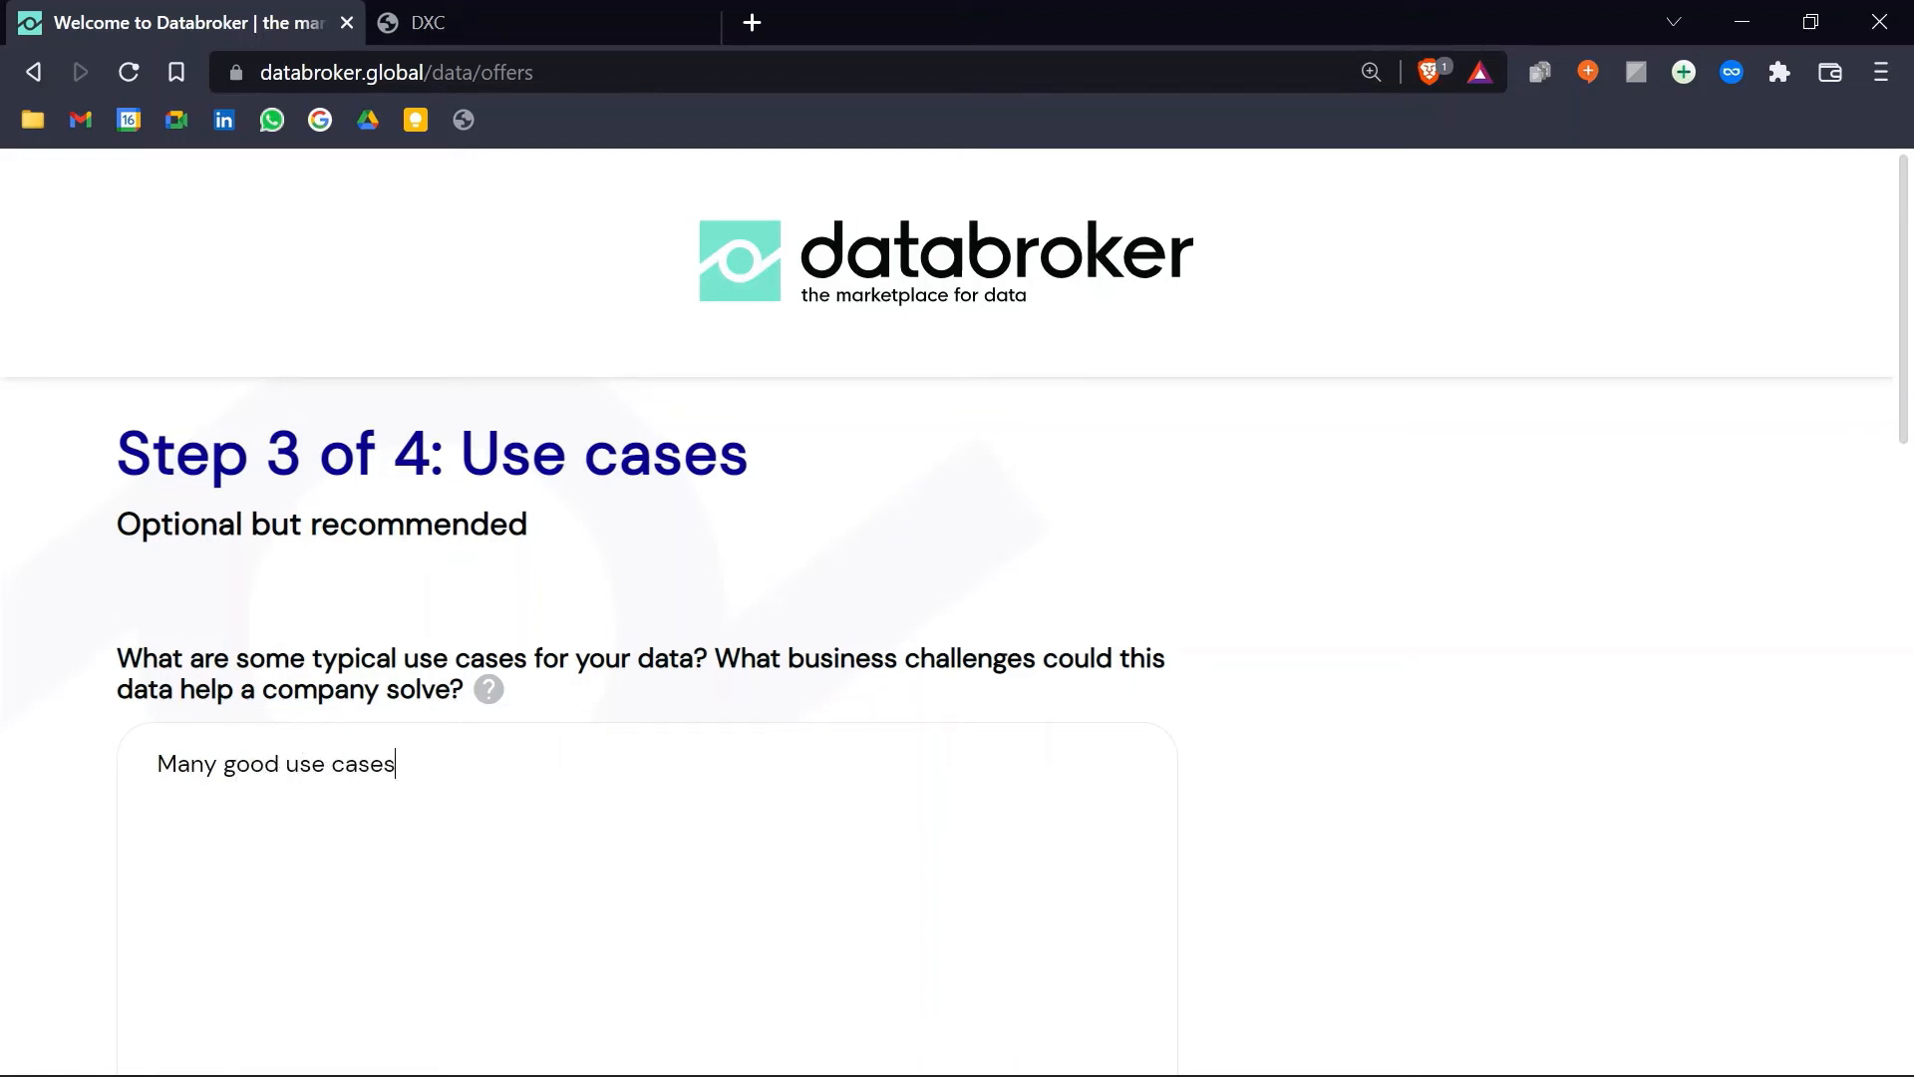
scroll(902, 693, down, 3)
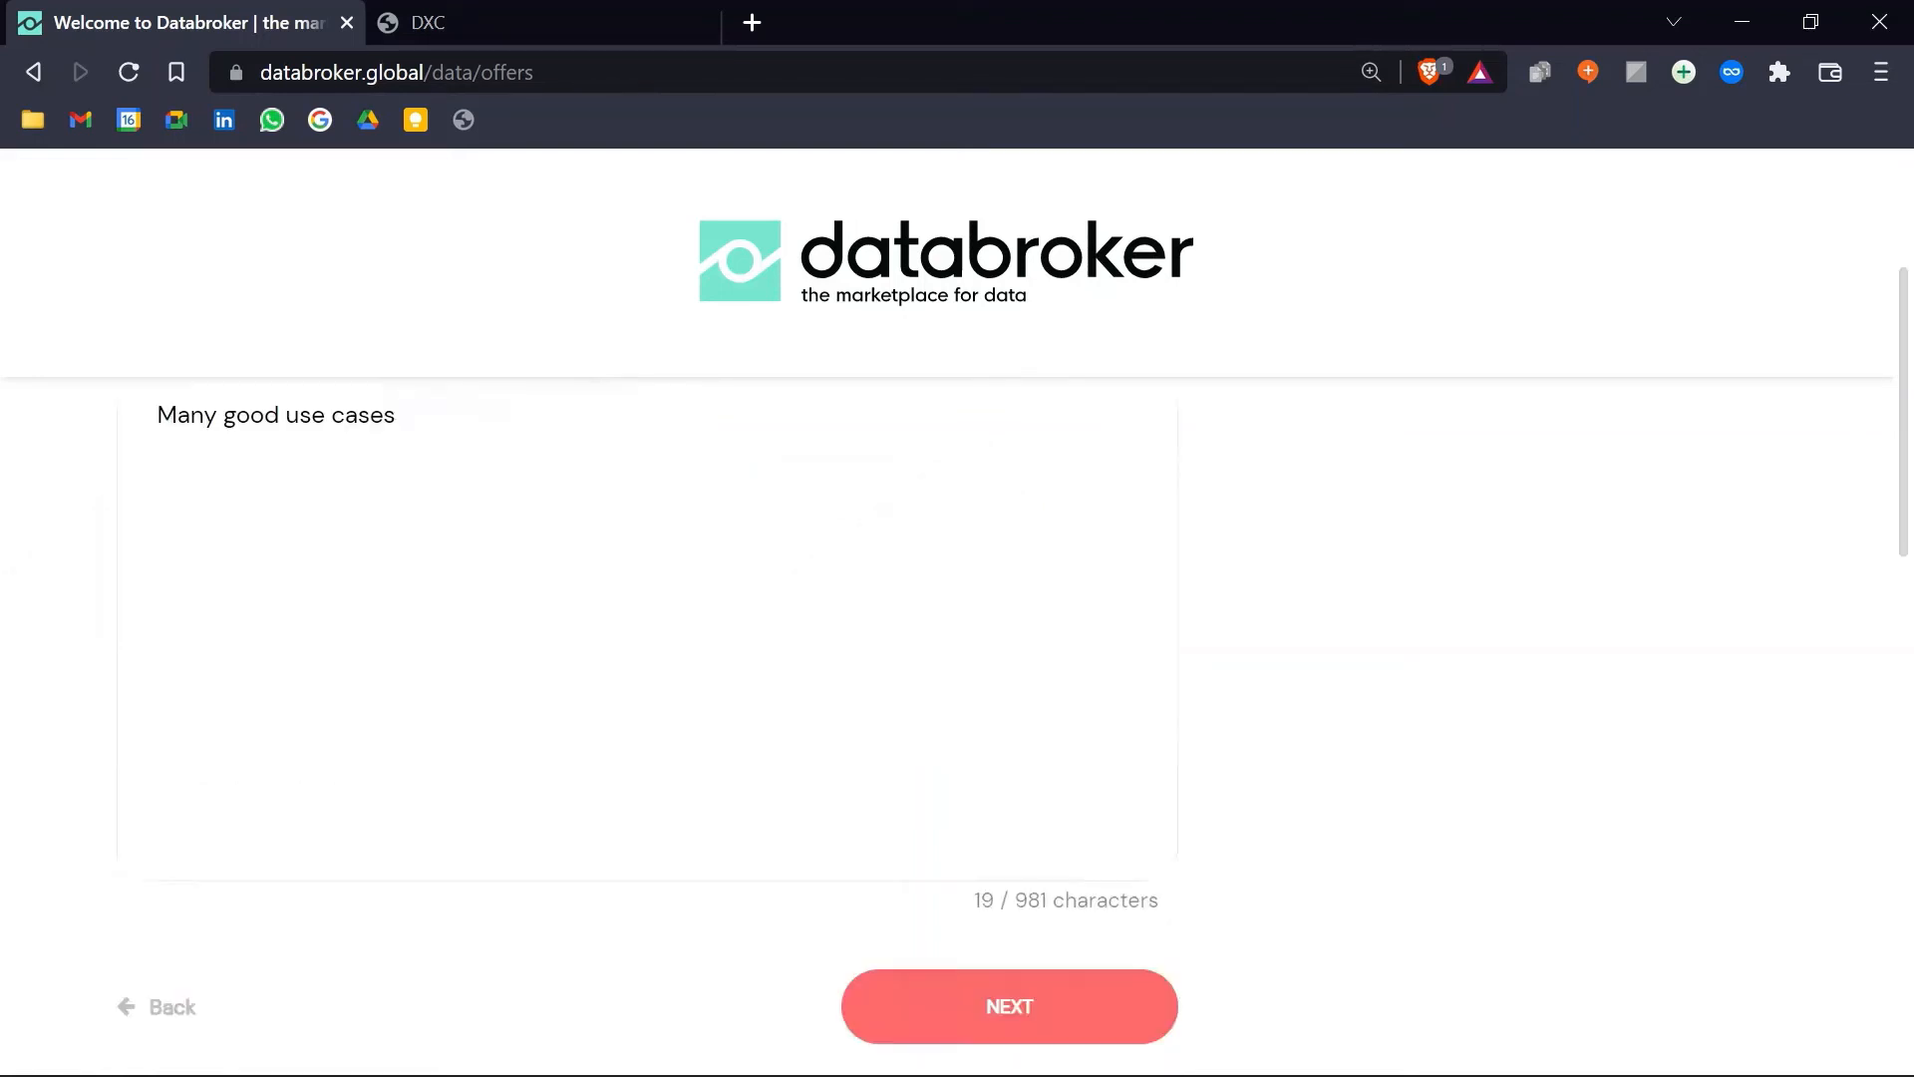
click(1032, 1015)
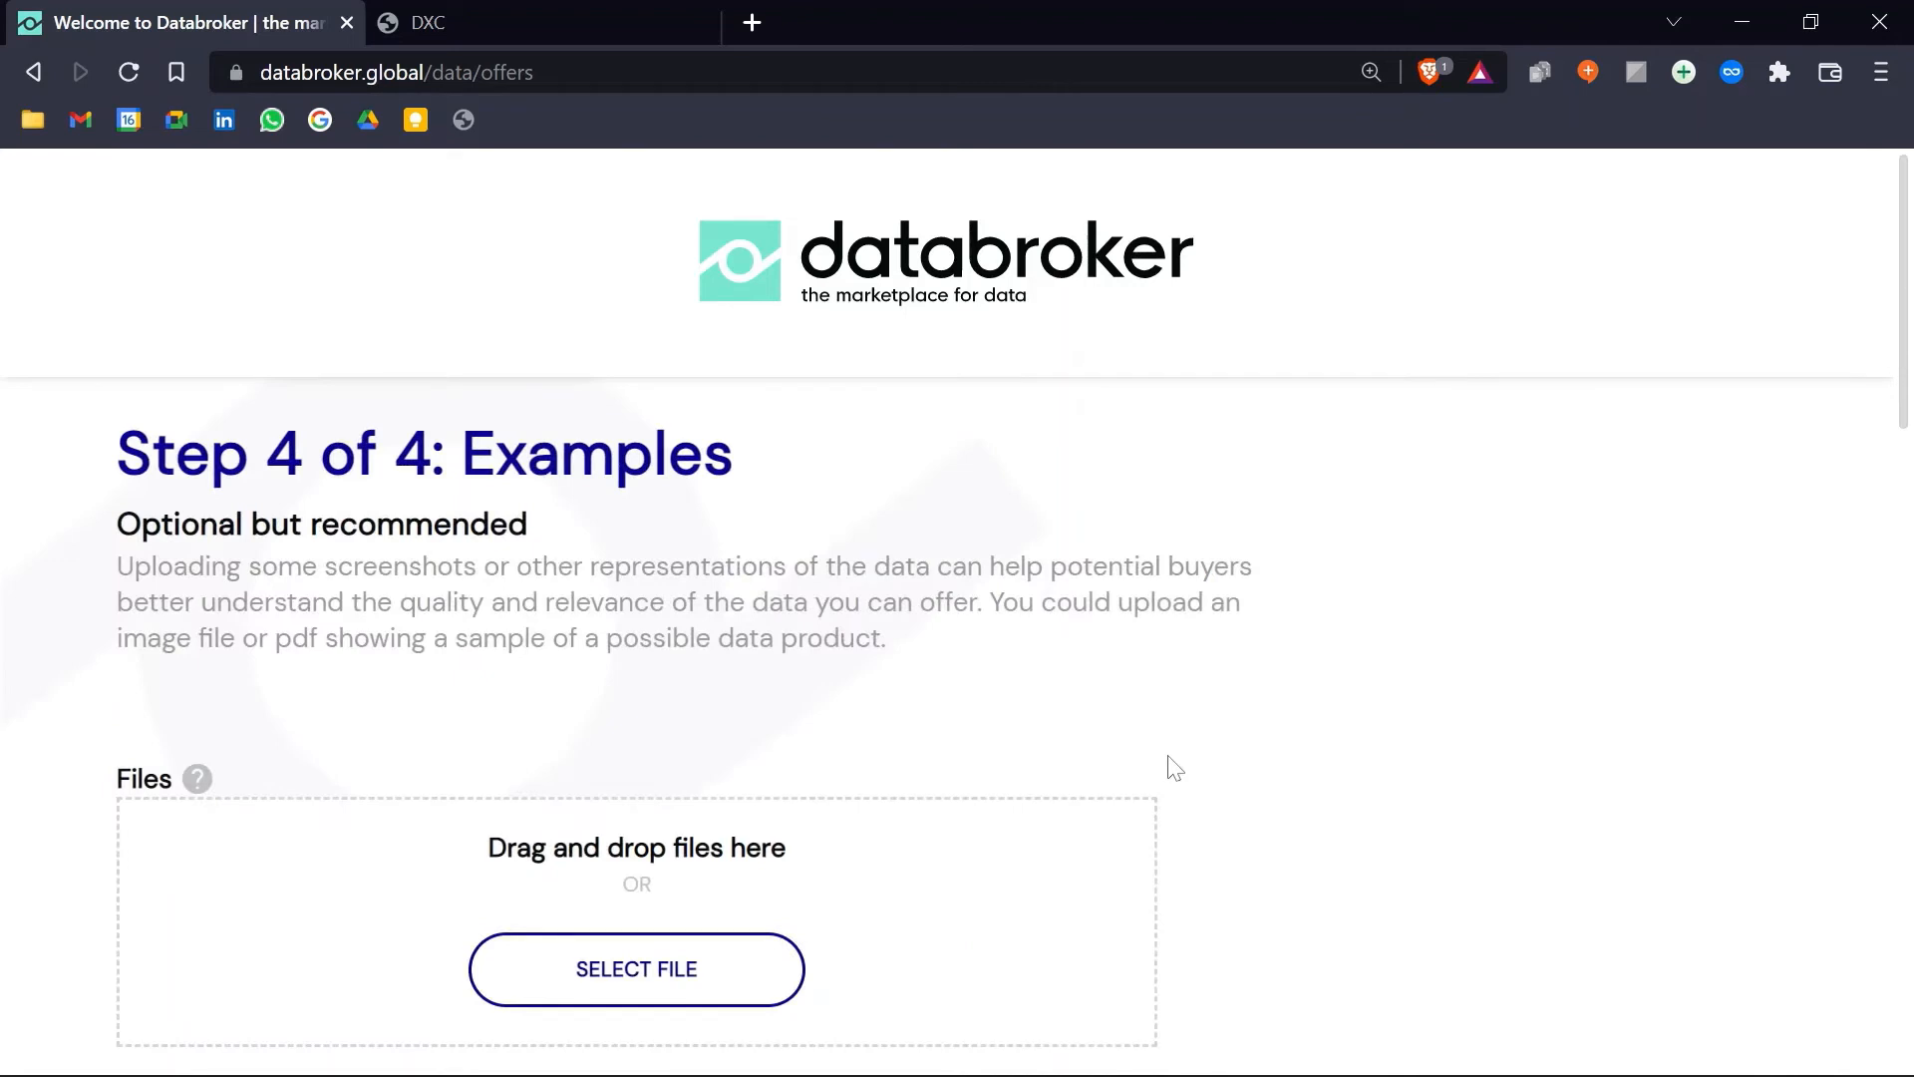
Step: Attach Example.jpg as a sample image and publish the offer on the marketplace
scroll(1174, 768, down, 3)
scroll(903, 599, up, 3)
scroll(904, 731, down, 3)
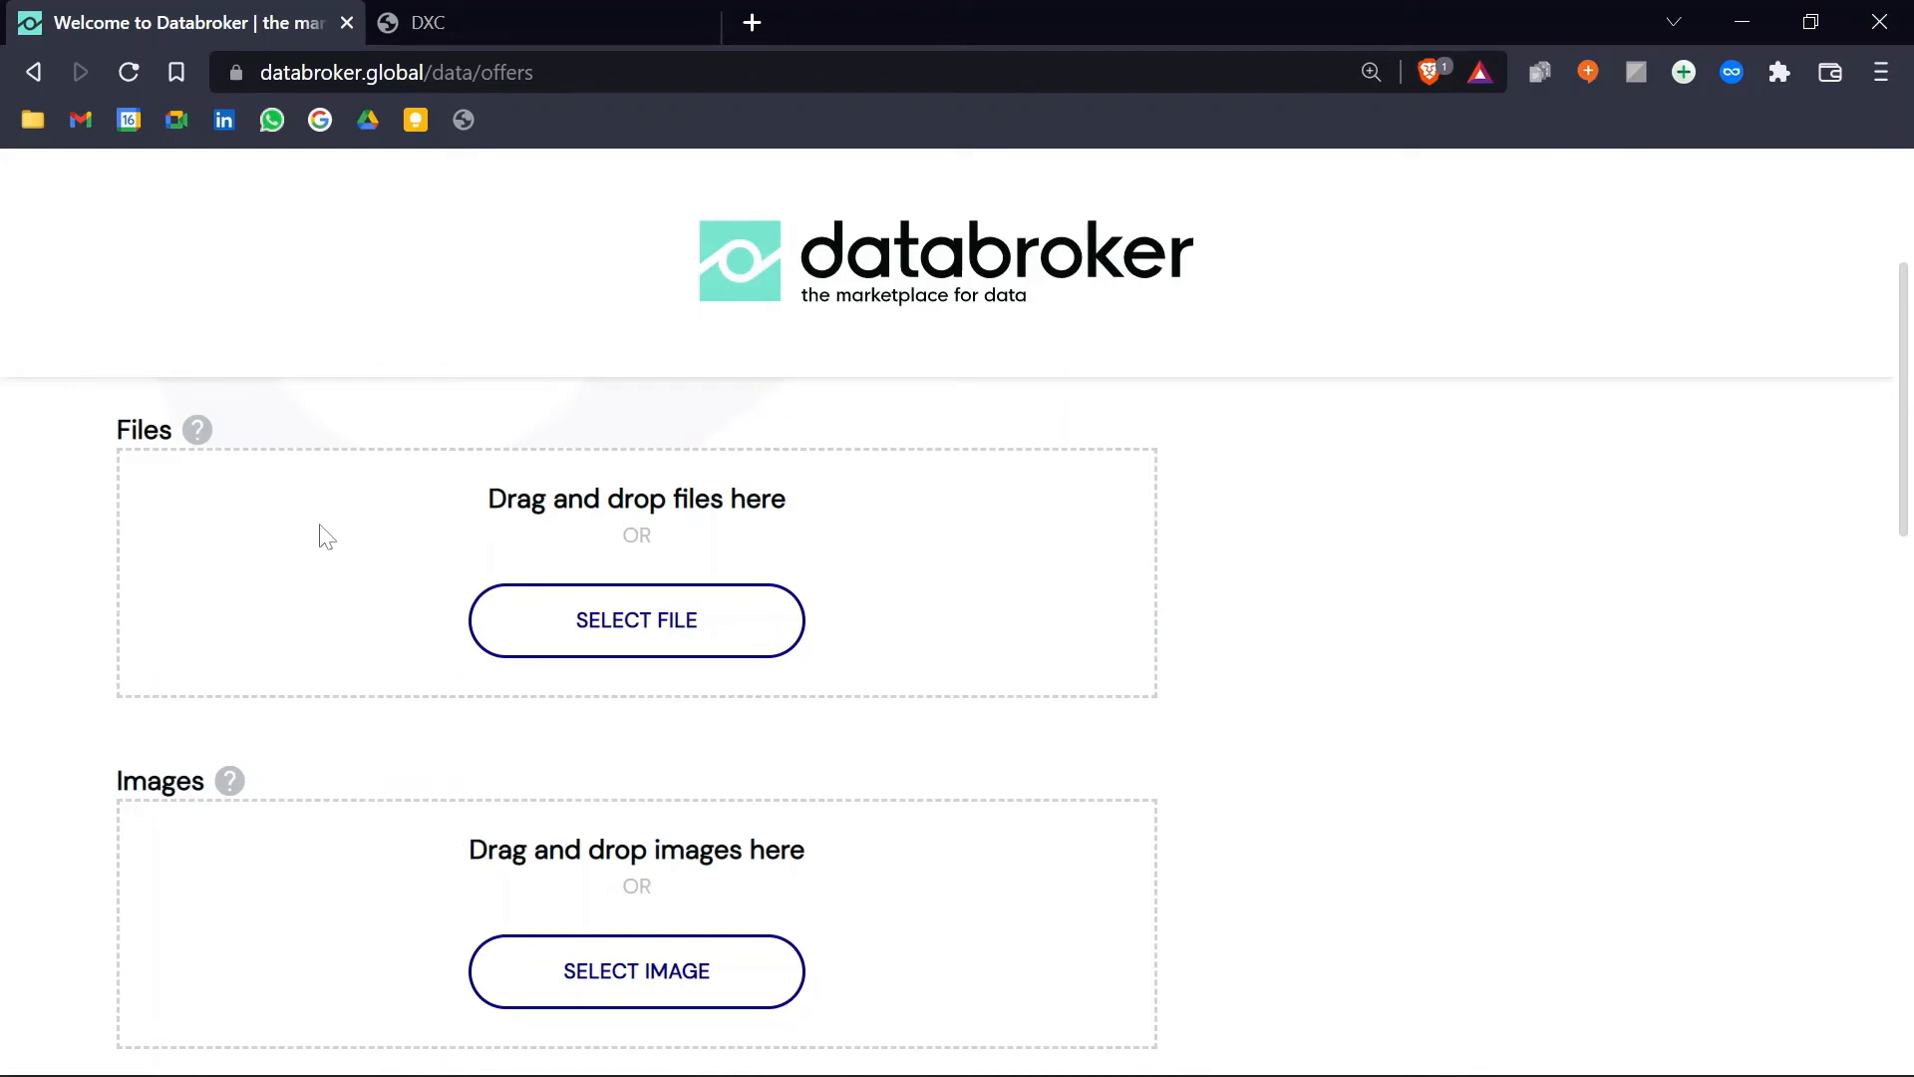
scroll(919, 812, down, 3)
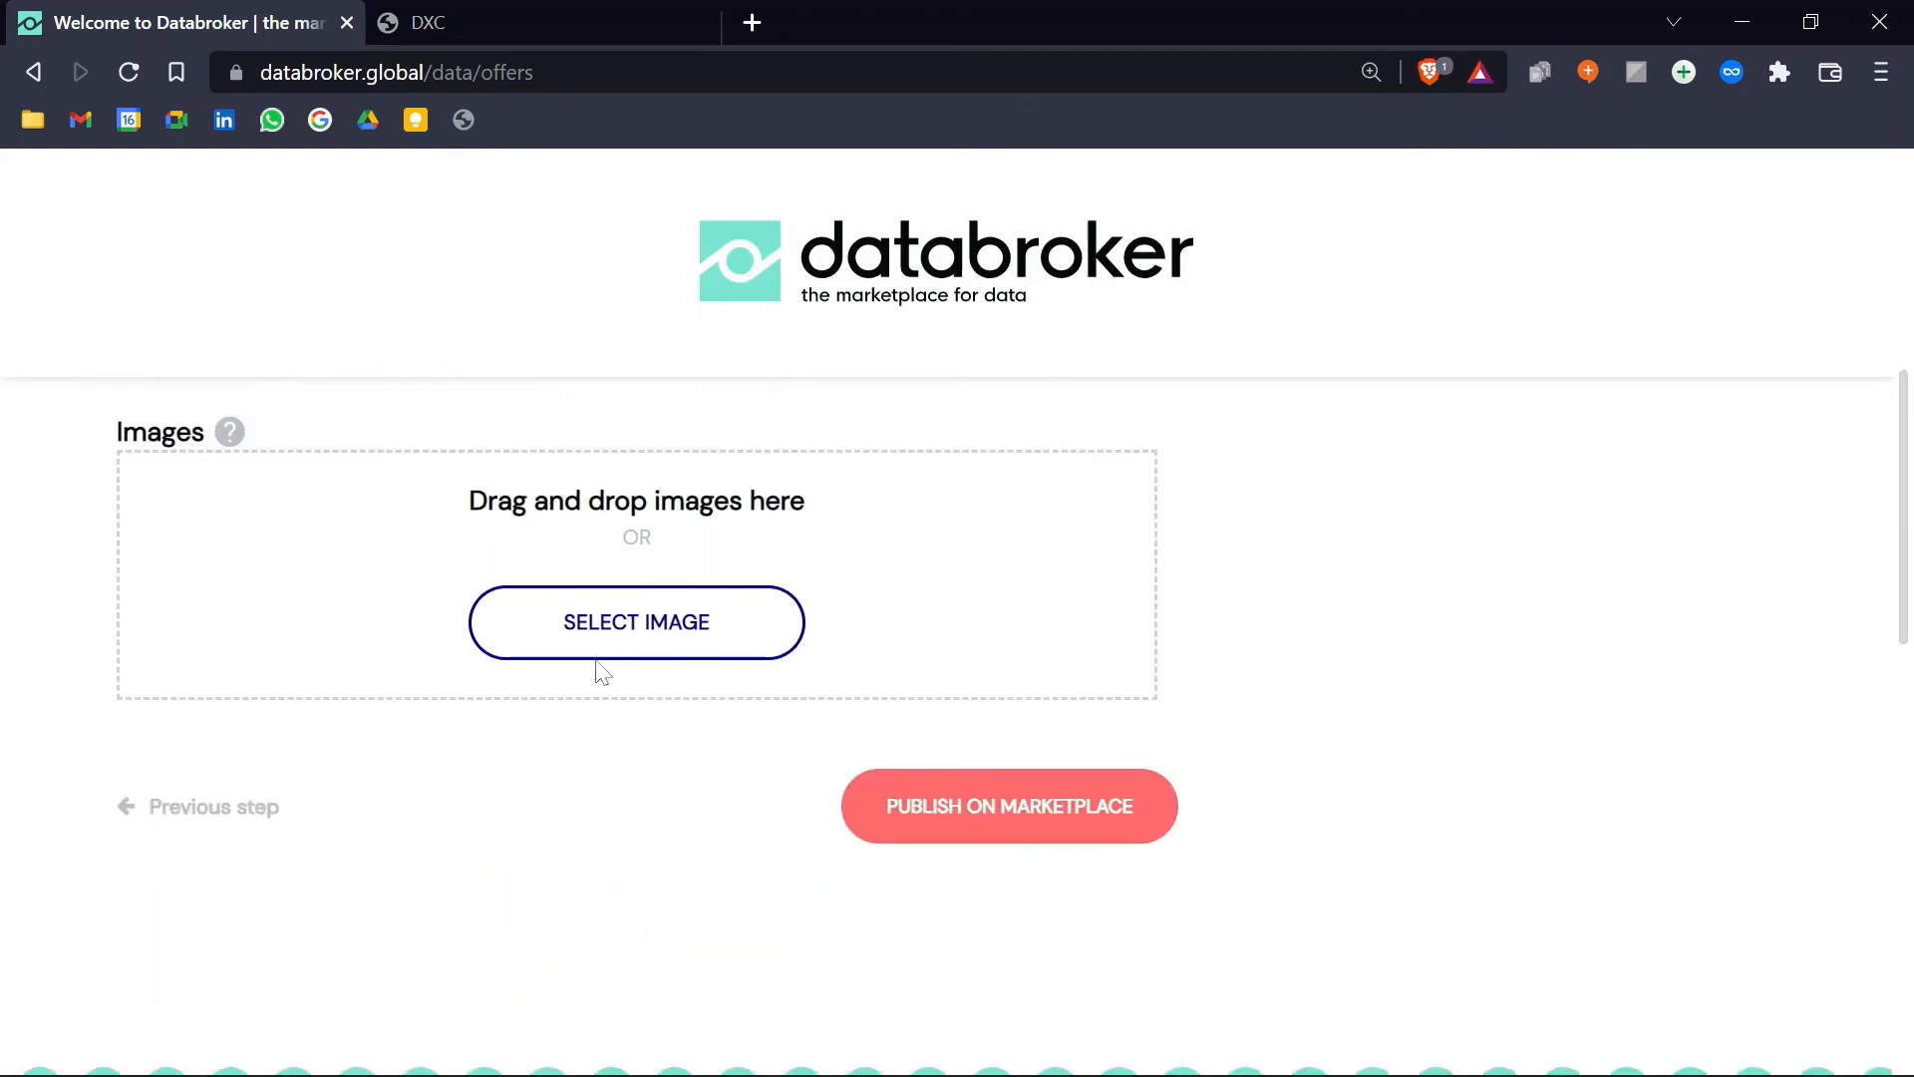
click(651, 625)
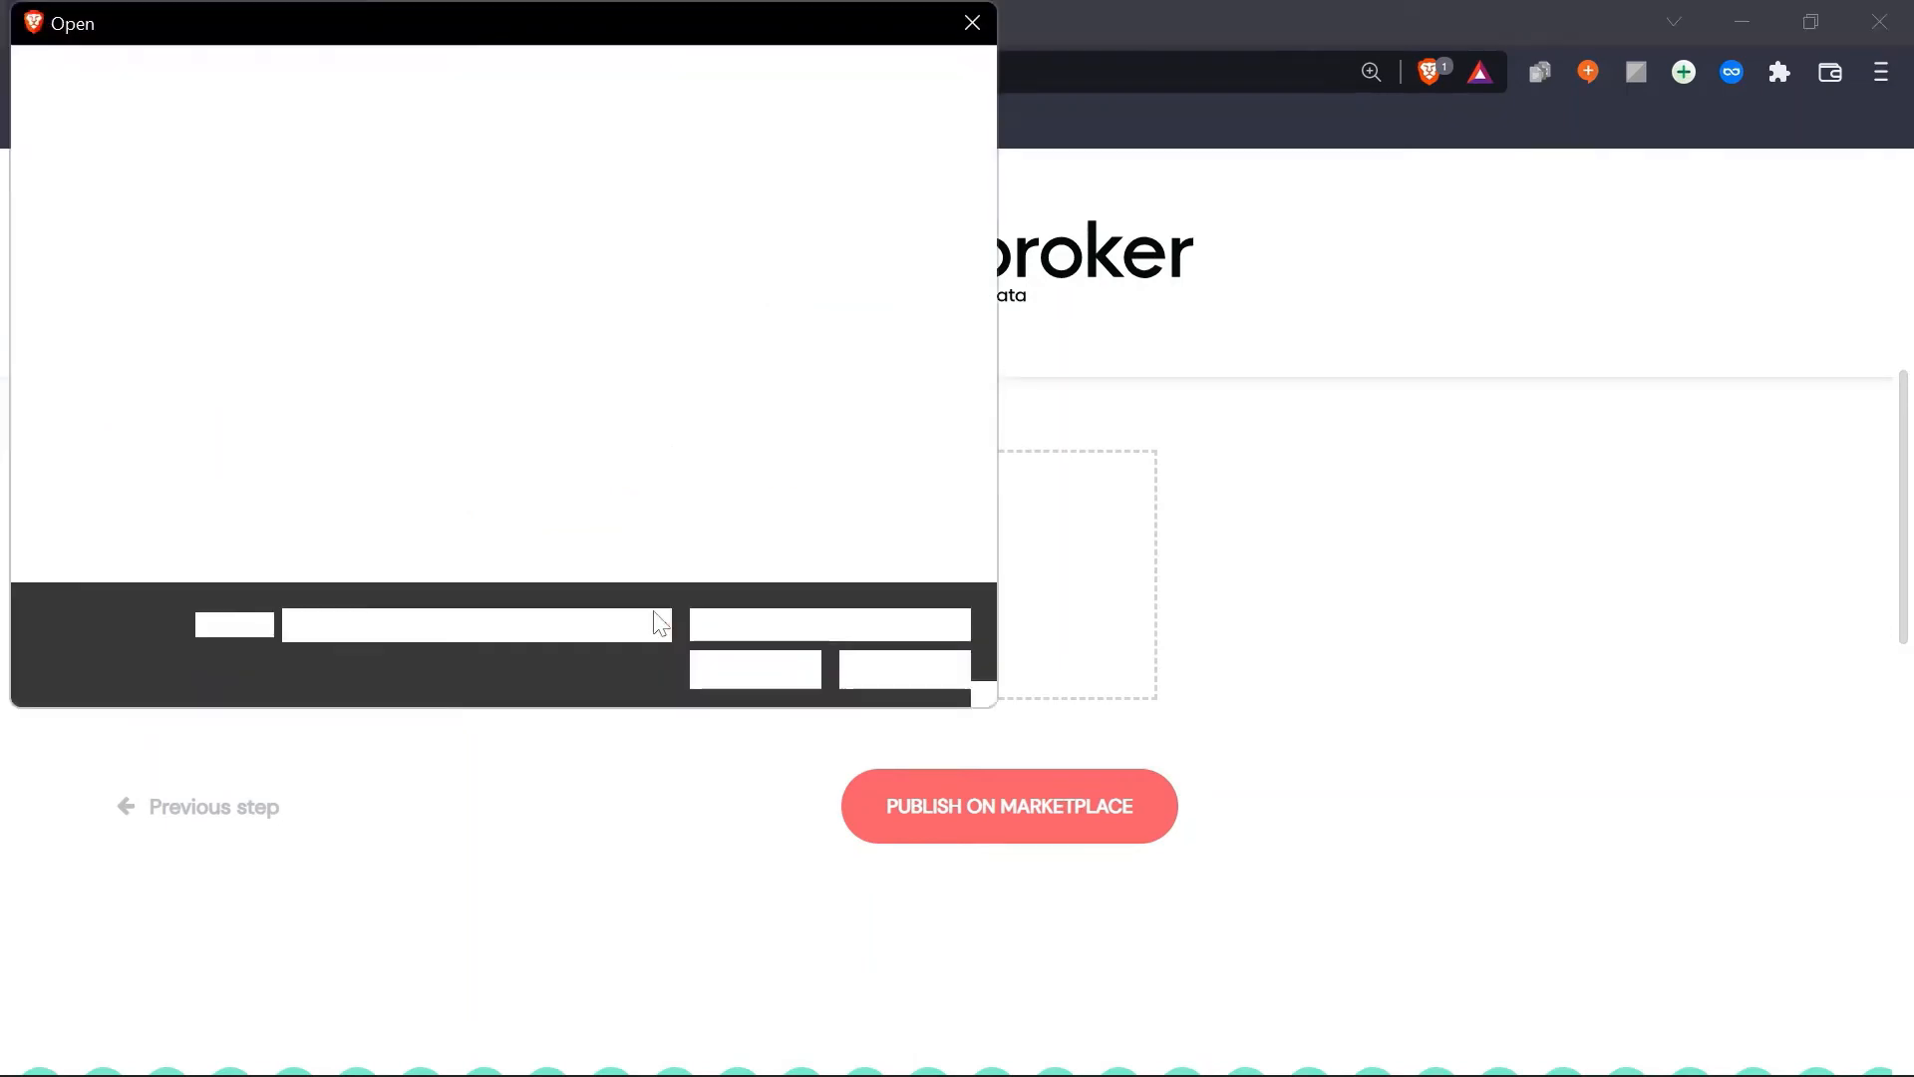
click(704, 313)
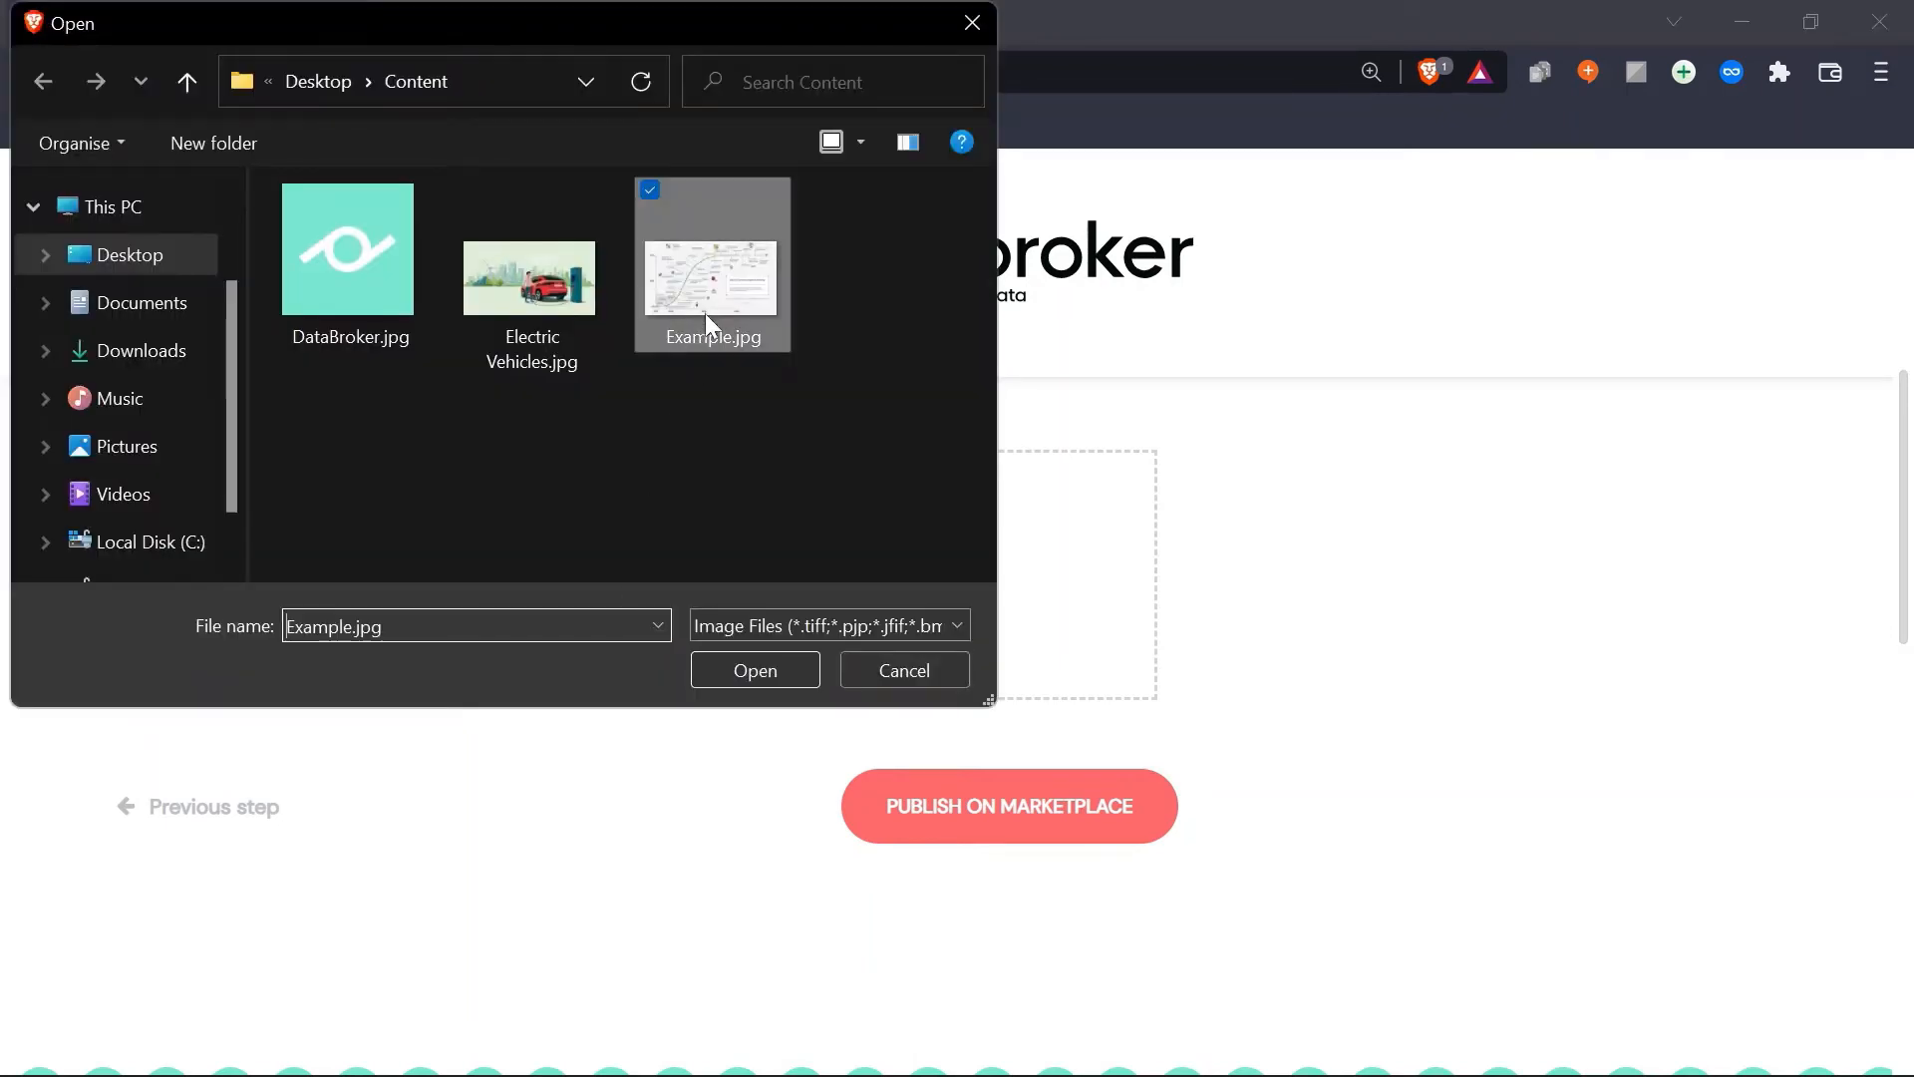
click(714, 684)
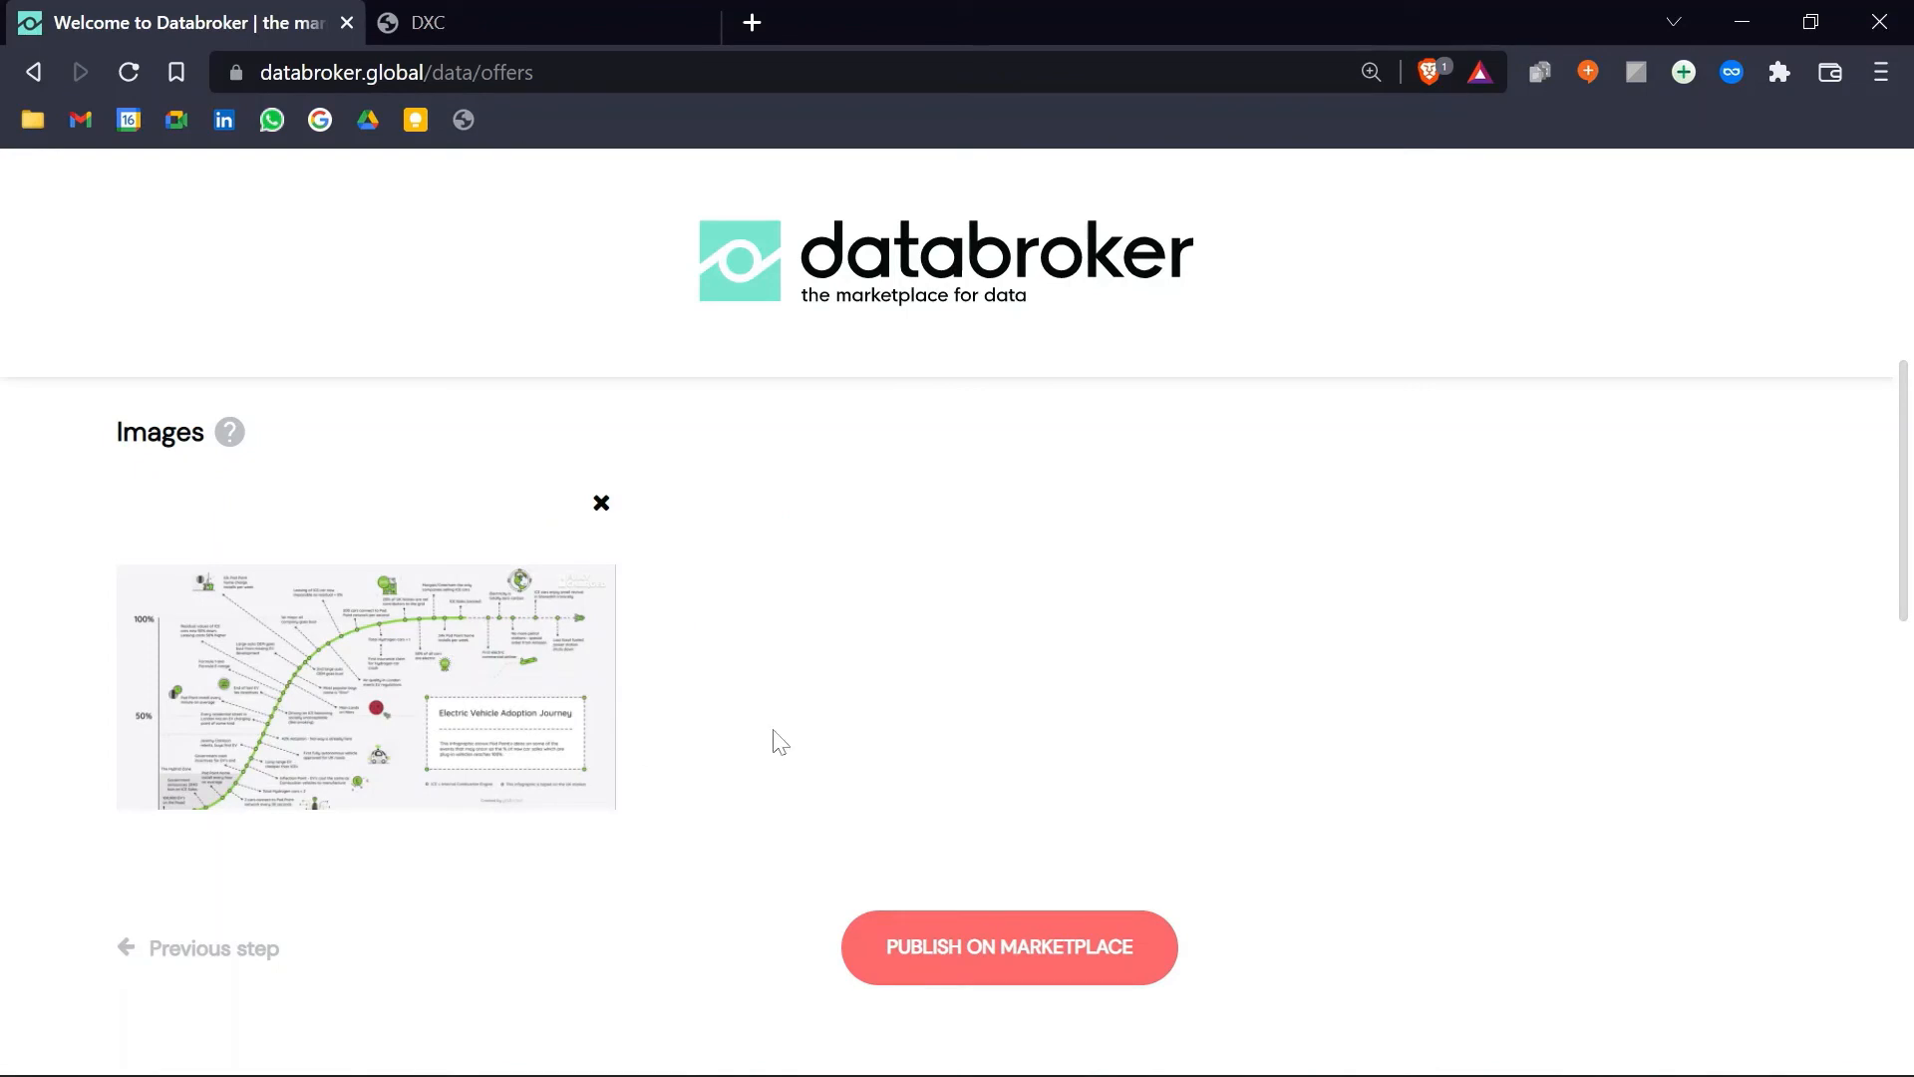
scroll(781, 742, down, 3)
click(963, 624)
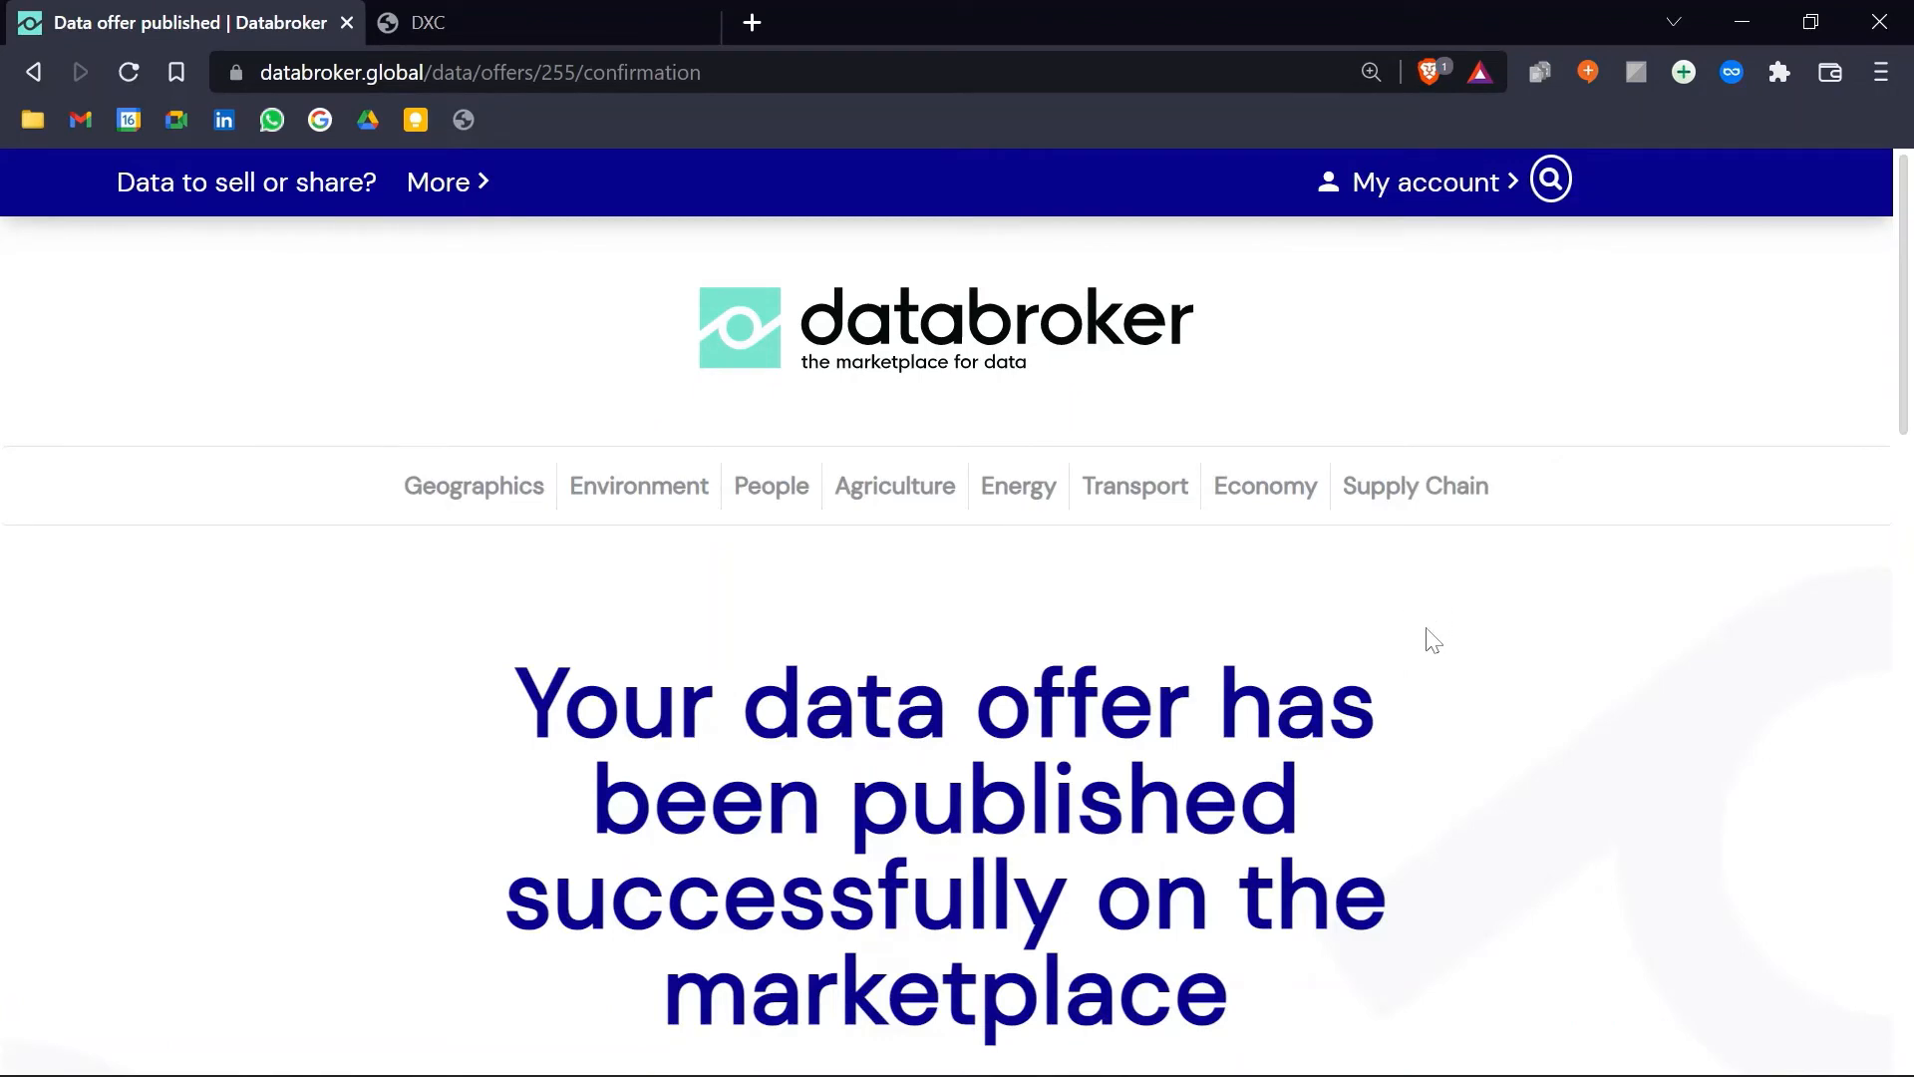
Step: Open the Databroker home page from the logo in a new tab and switch to it
scroll(1423, 662, down, 3)
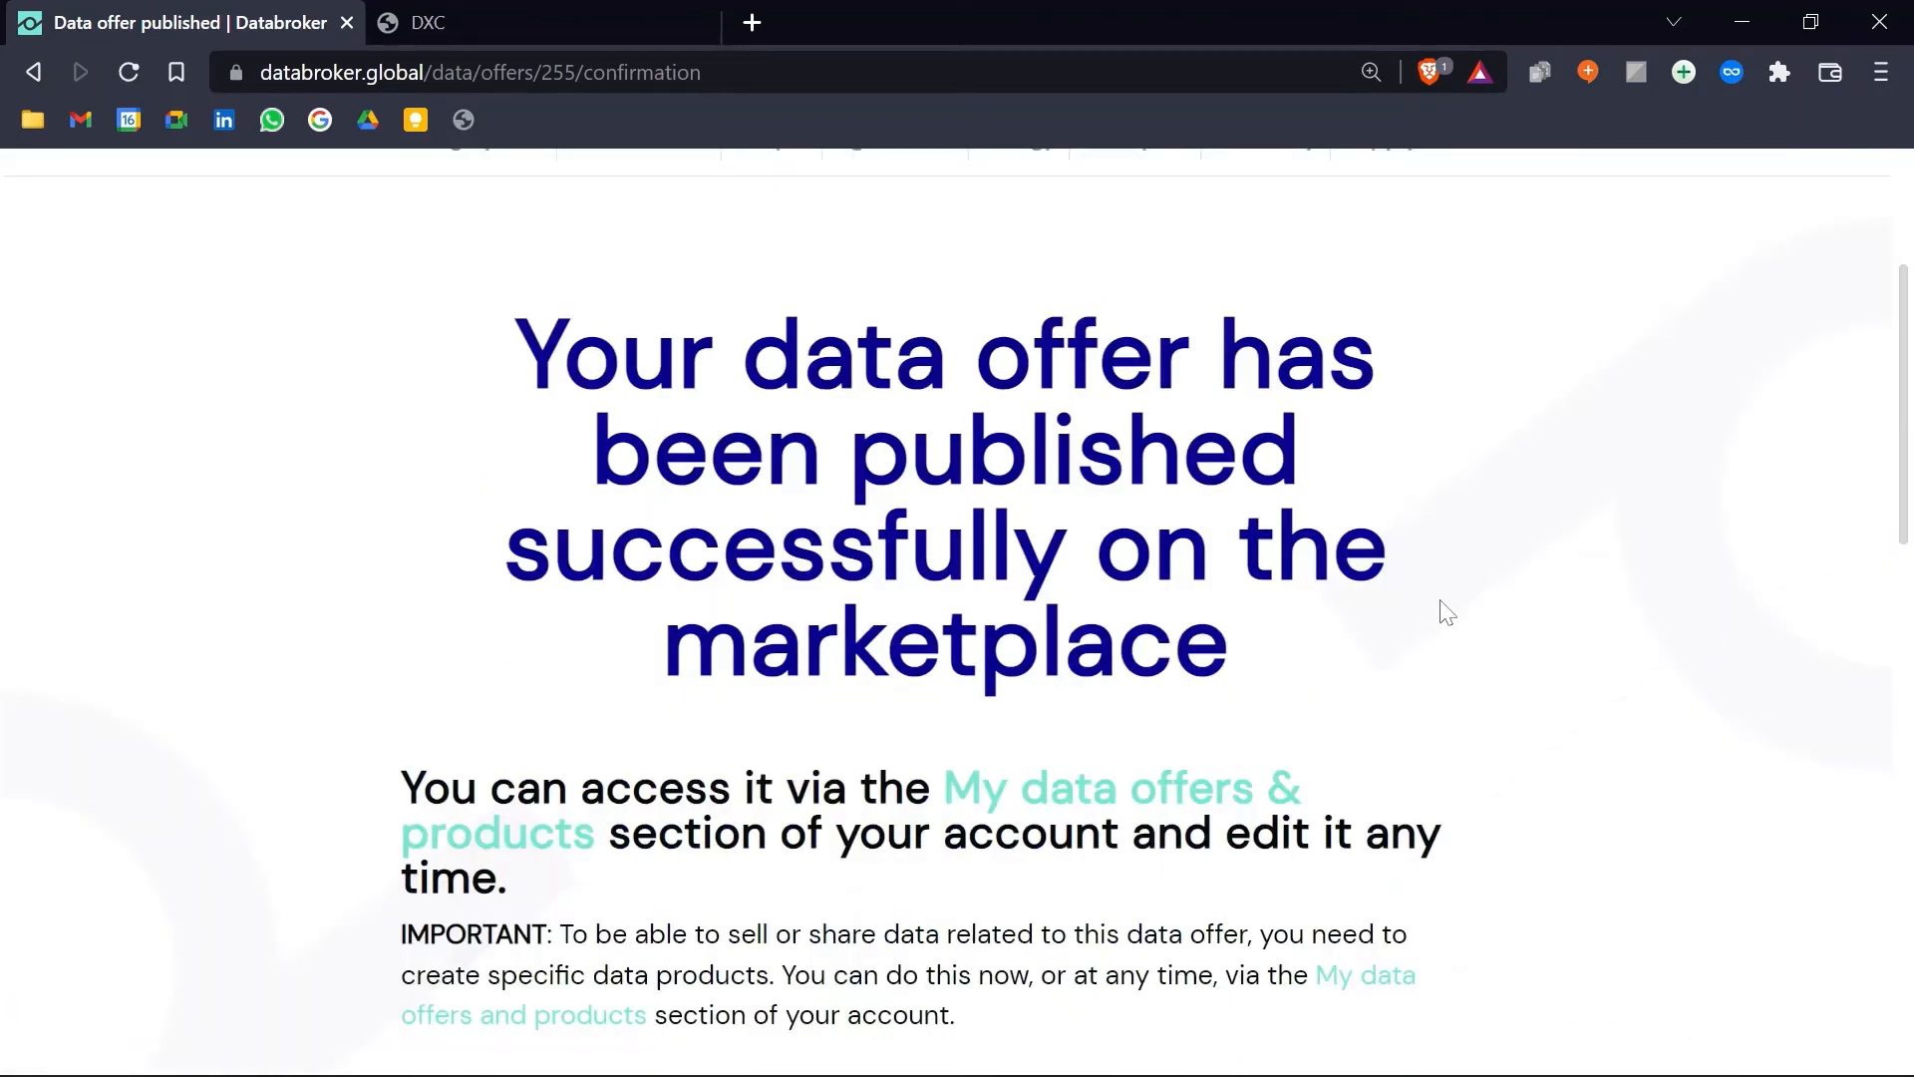
scroll(1441, 625, up, 3)
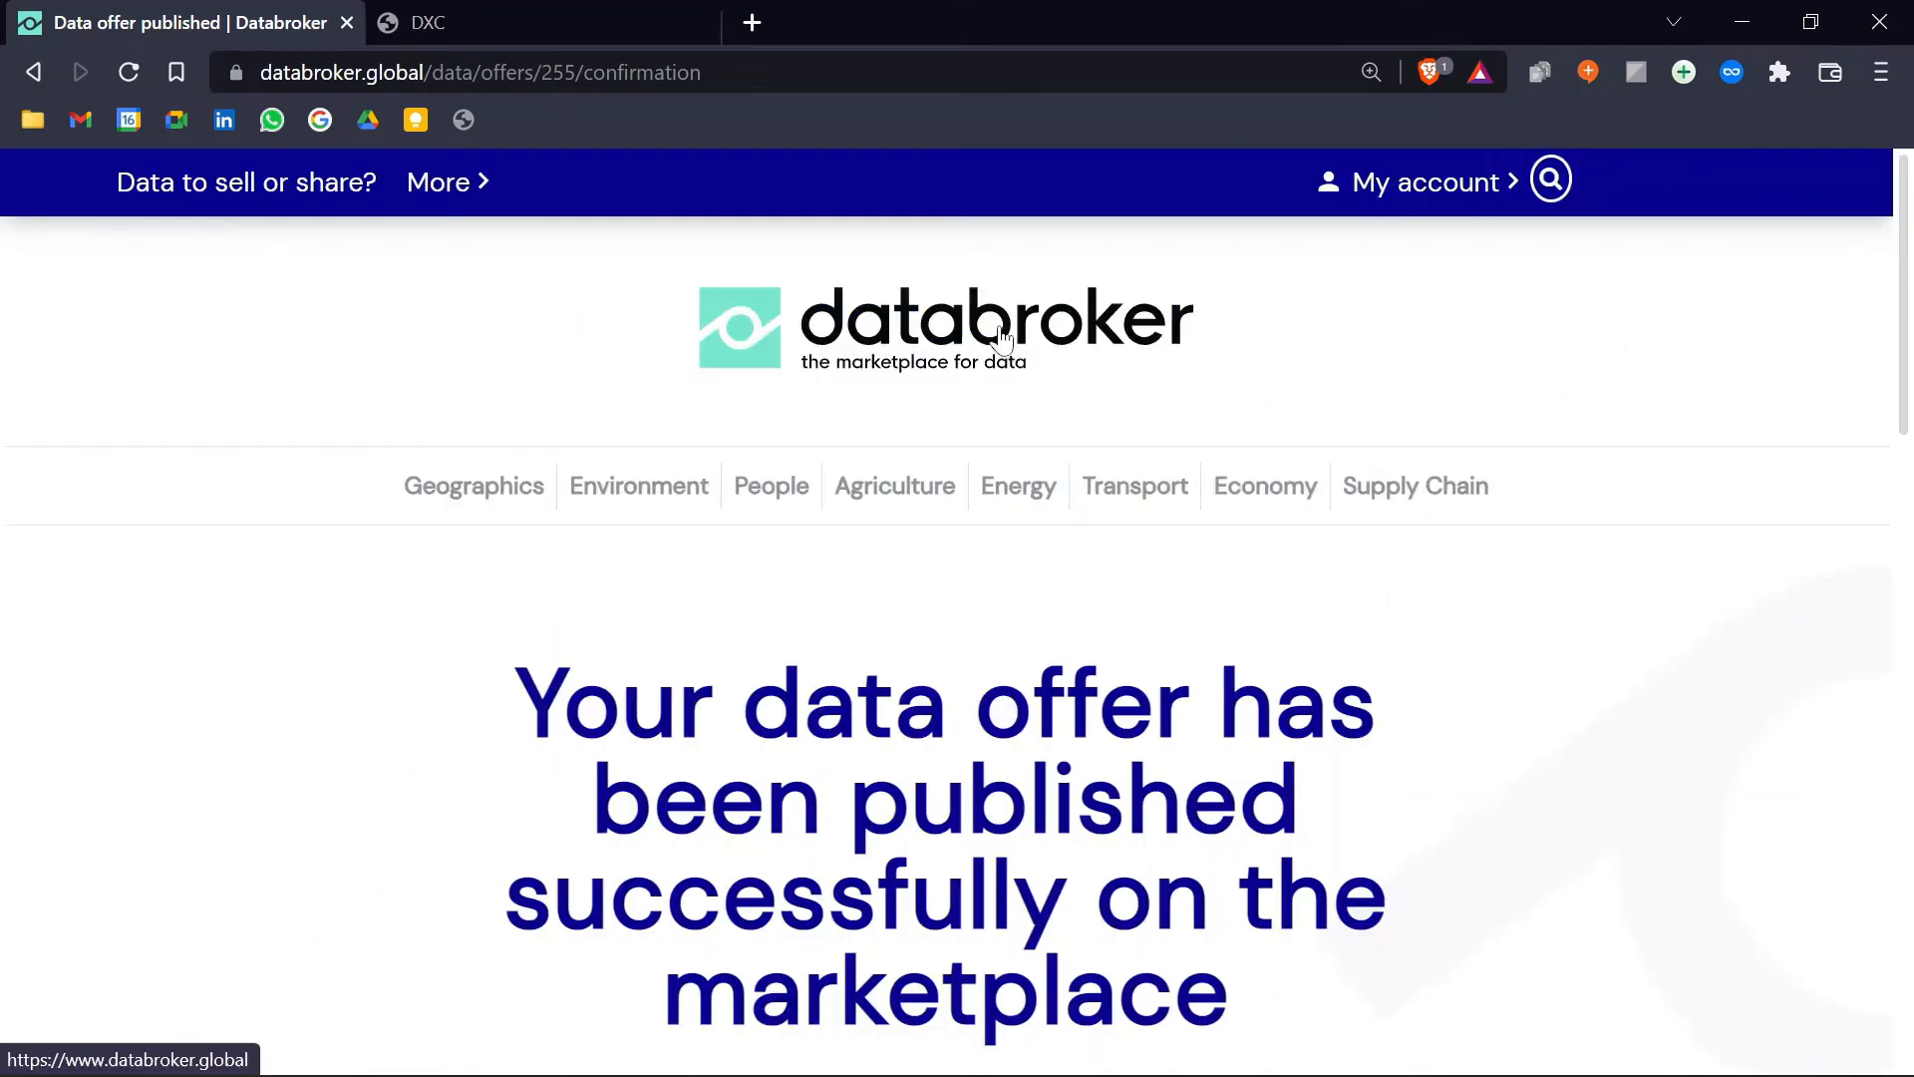
right_click(1056, 357)
click(1082, 361)
click(625, 10)
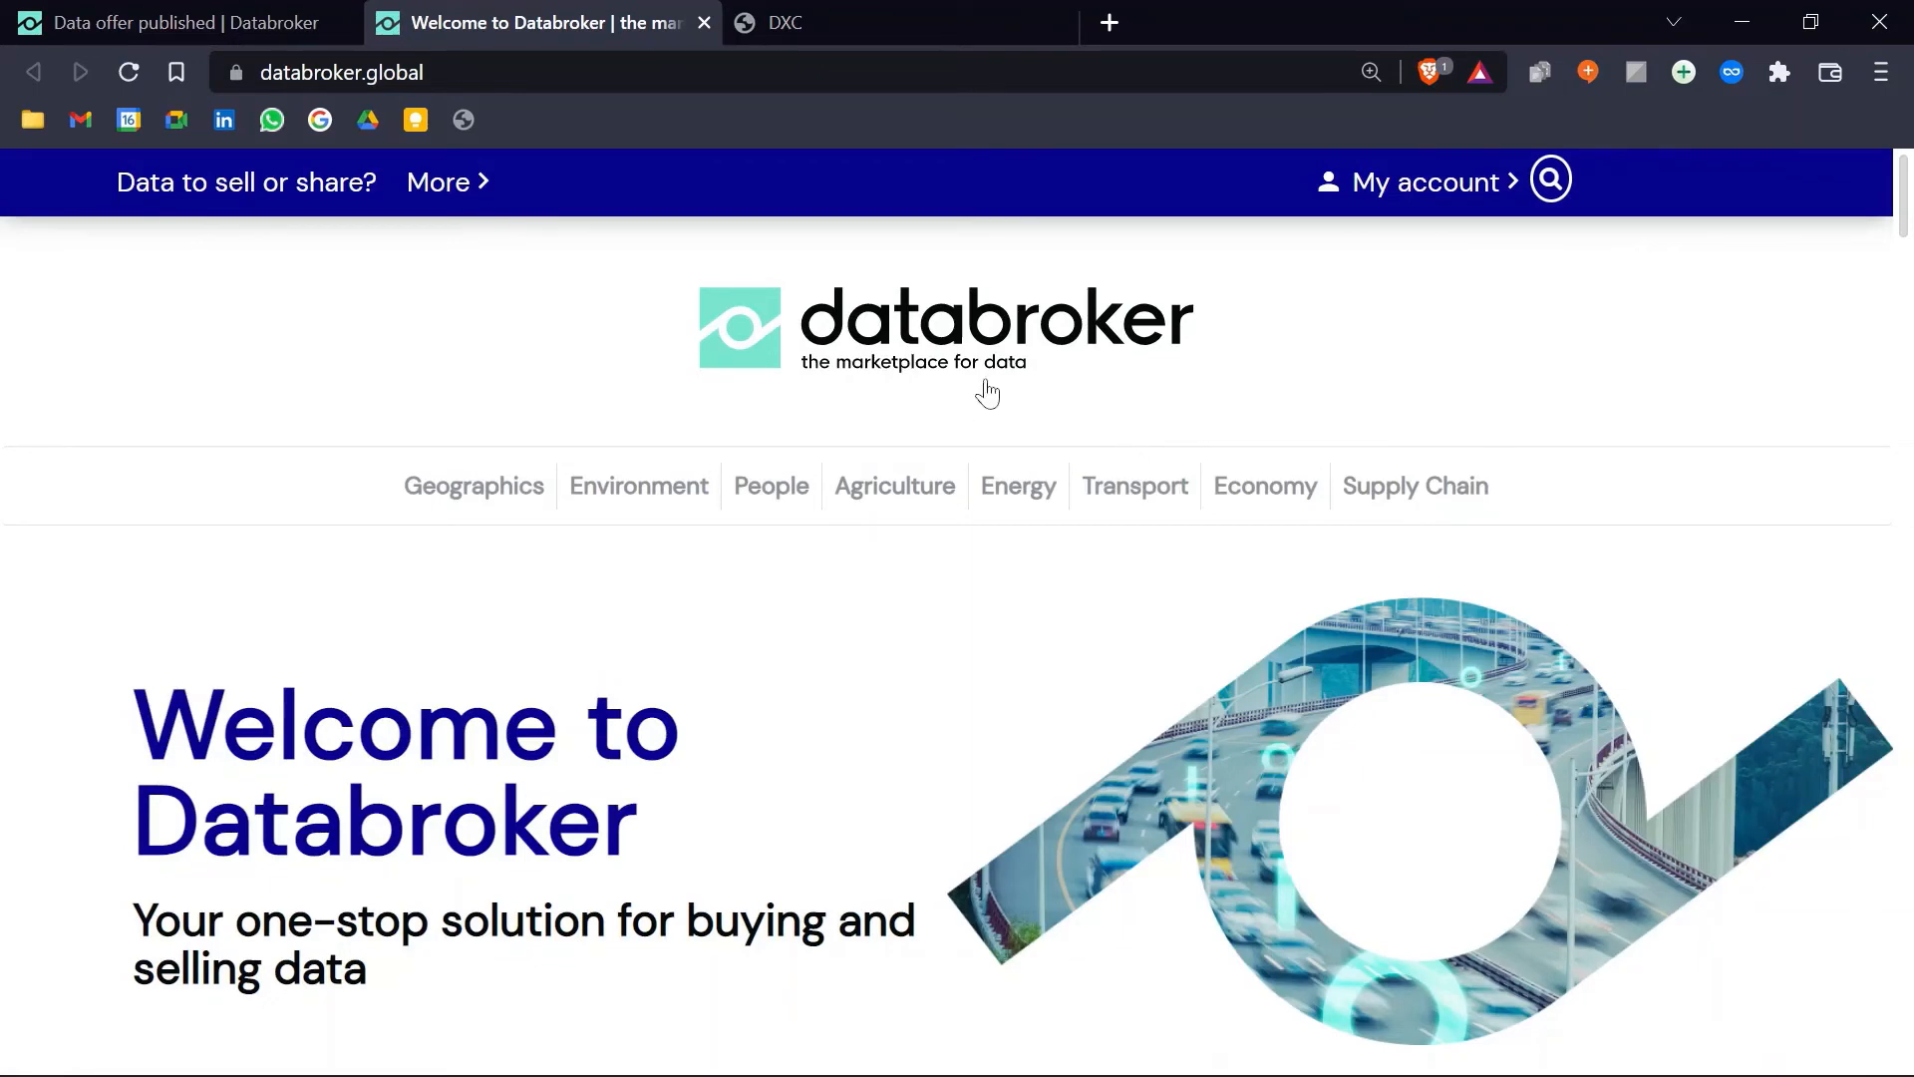
Step: Browse the Transport data community and open the live EV Design Europe offer page
click(1124, 517)
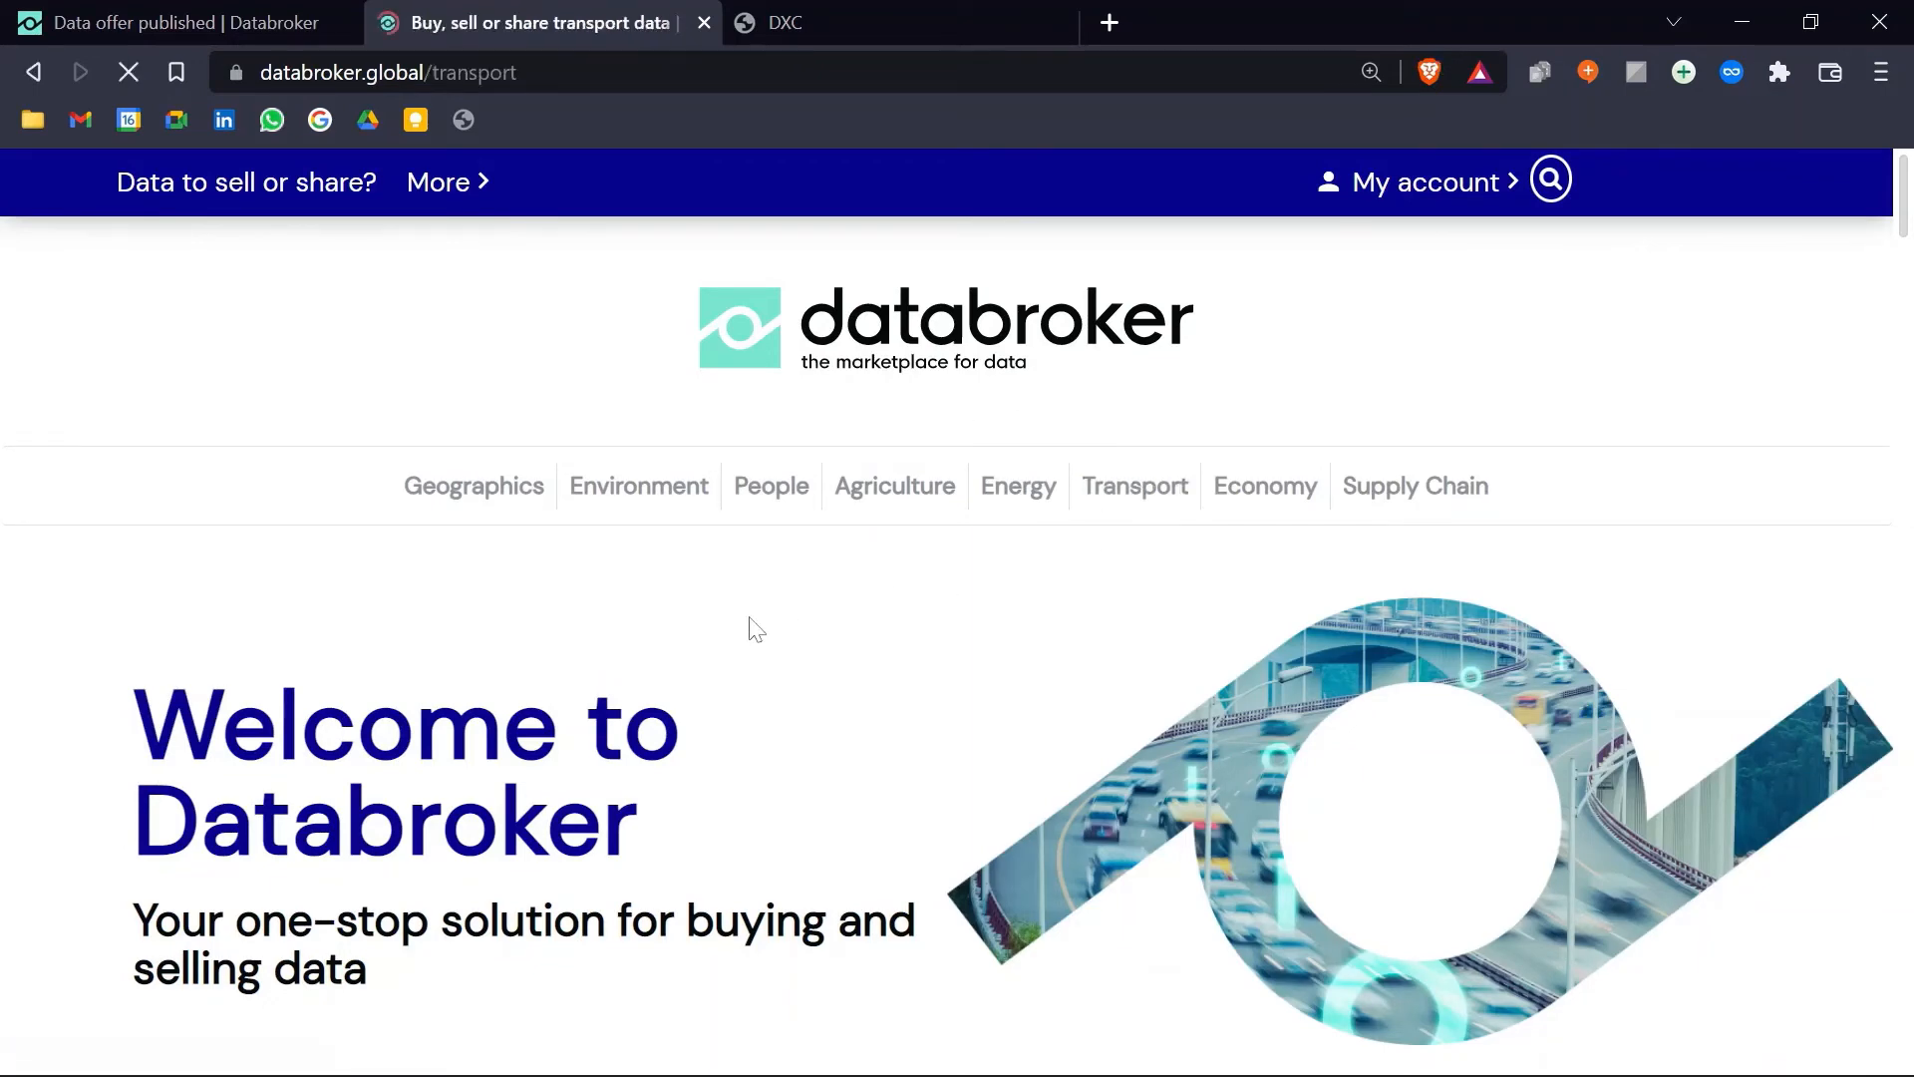
scroll(748, 623, down, 10)
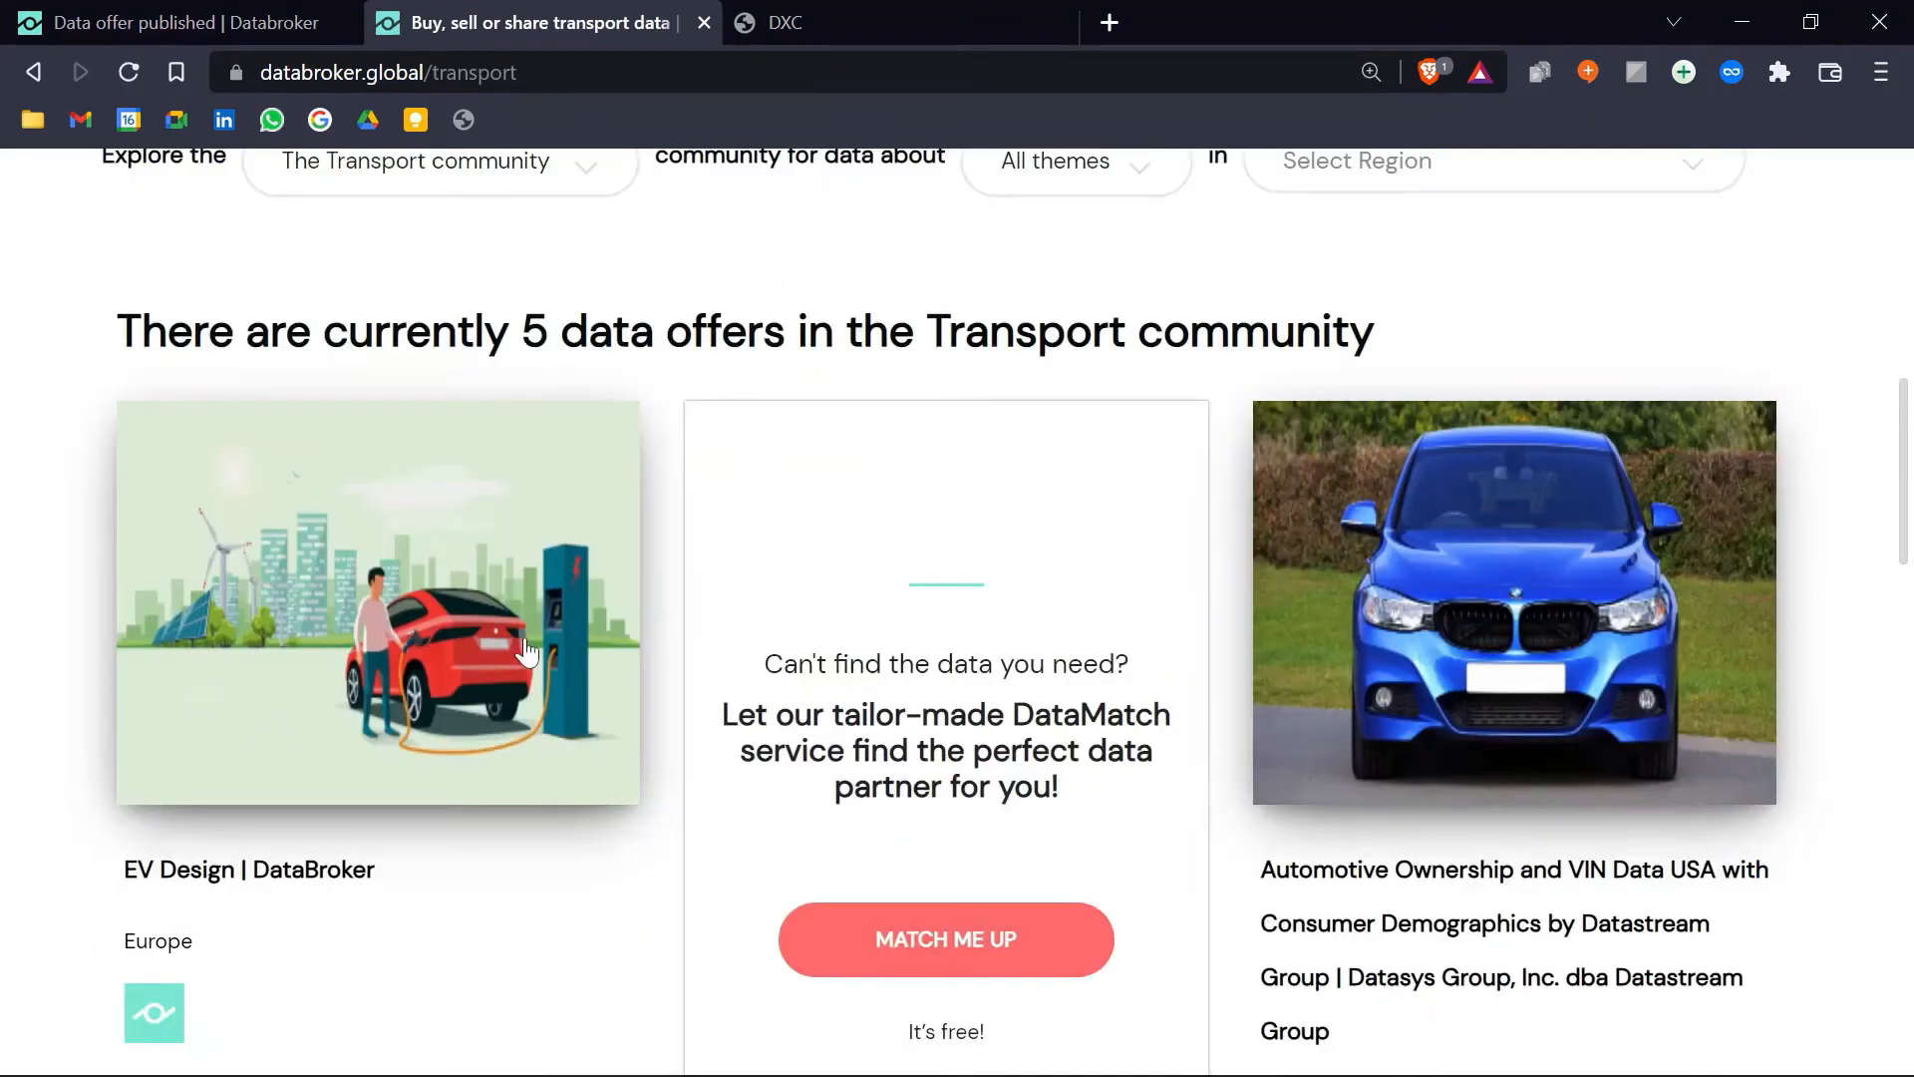
click(389, 603)
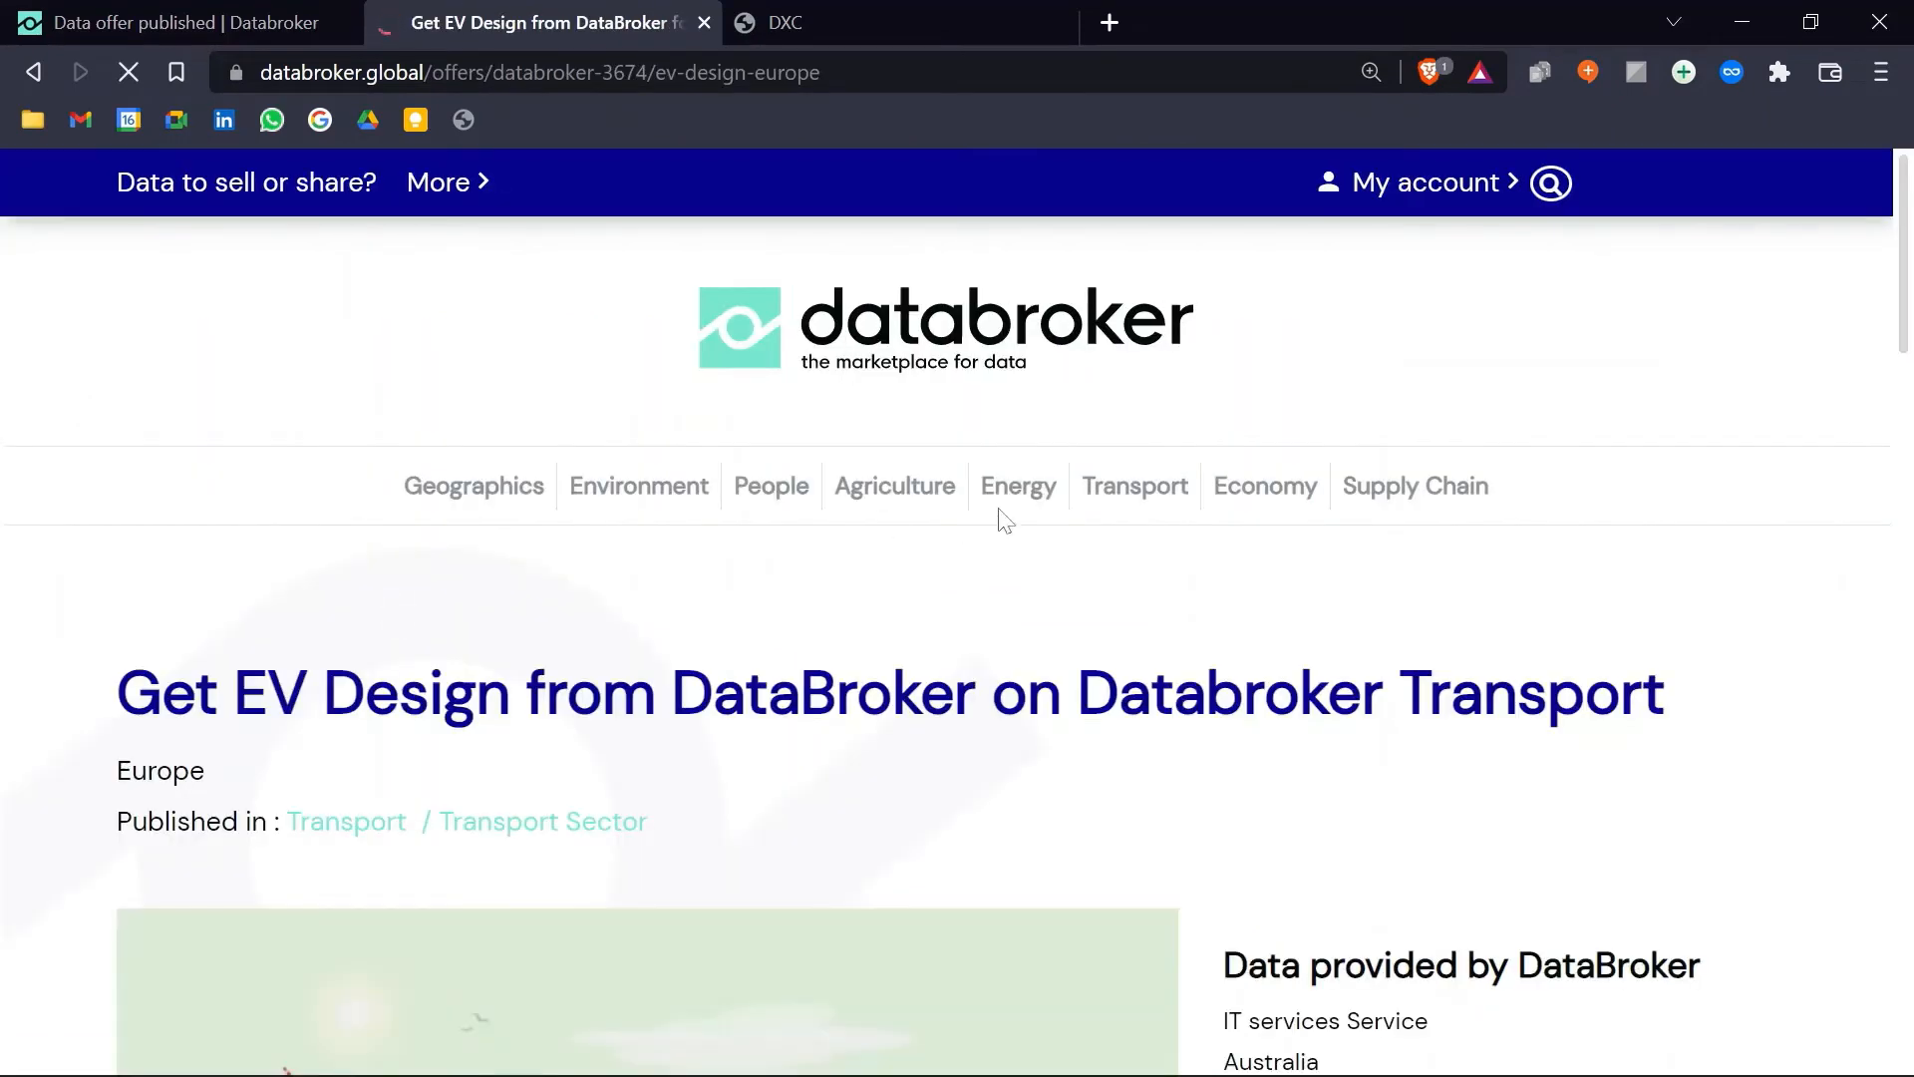
scroll(1047, 499, down, 3)
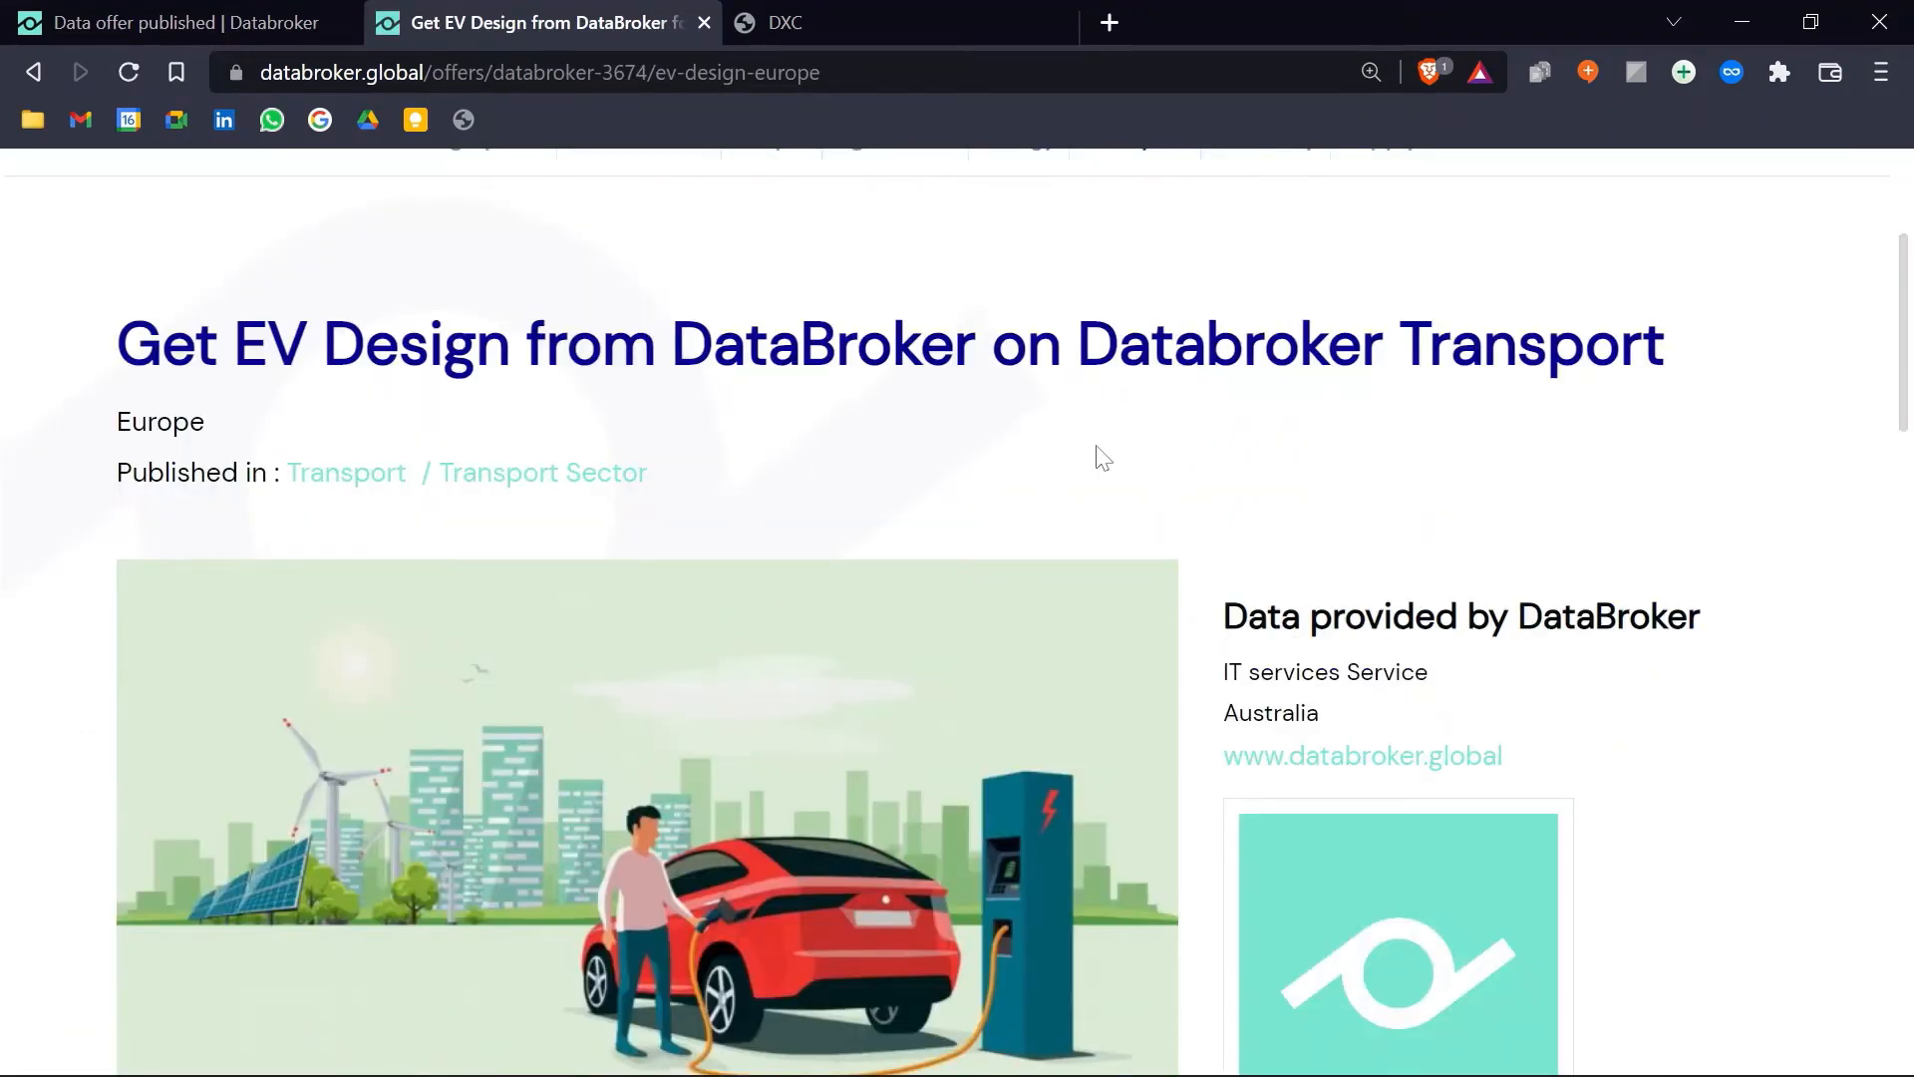
scroll(890, 618, down, 3)
scroll(877, 603, down, 6)
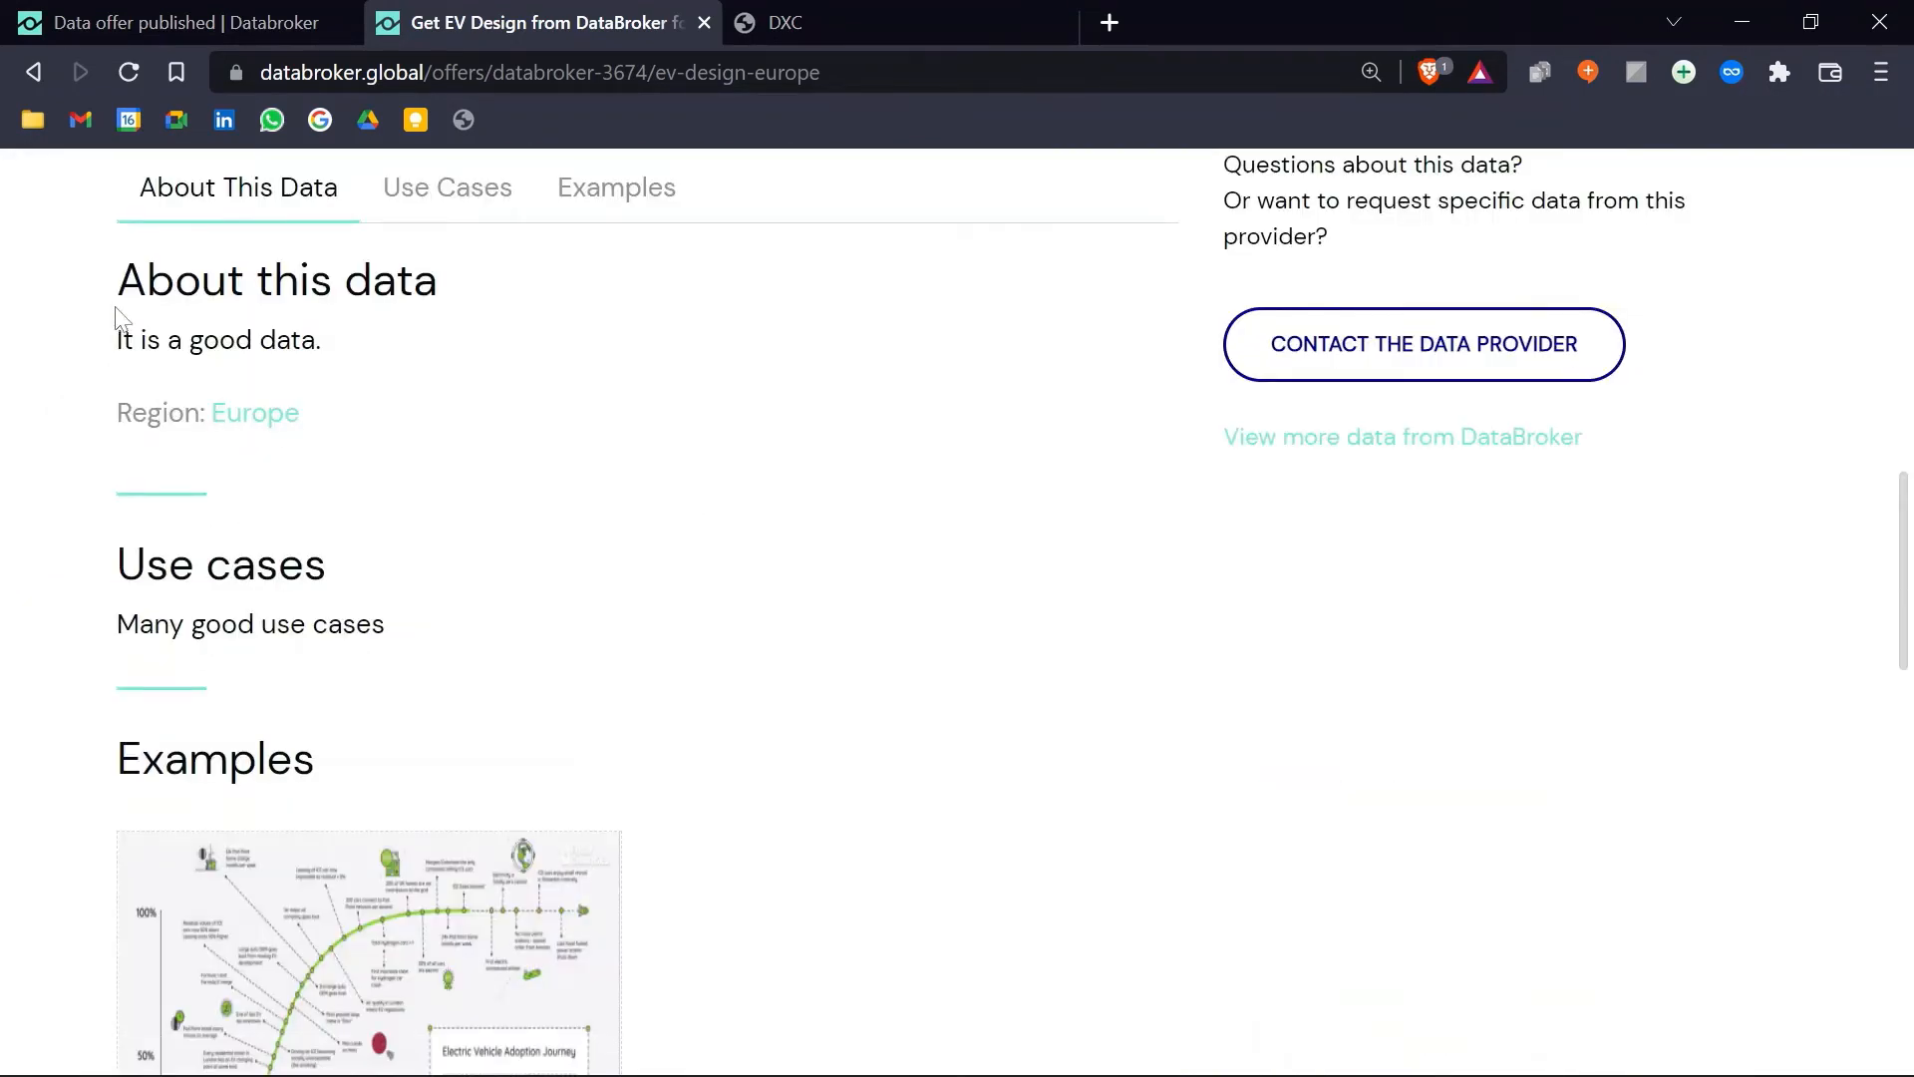
Step: Highlight the offer's lines 'It is a good data' and 'Many good use cases'
drag(116, 340, 320, 340)
click(382, 364)
drag(117, 624, 424, 628)
click(432, 380)
drag(119, 624, 429, 640)
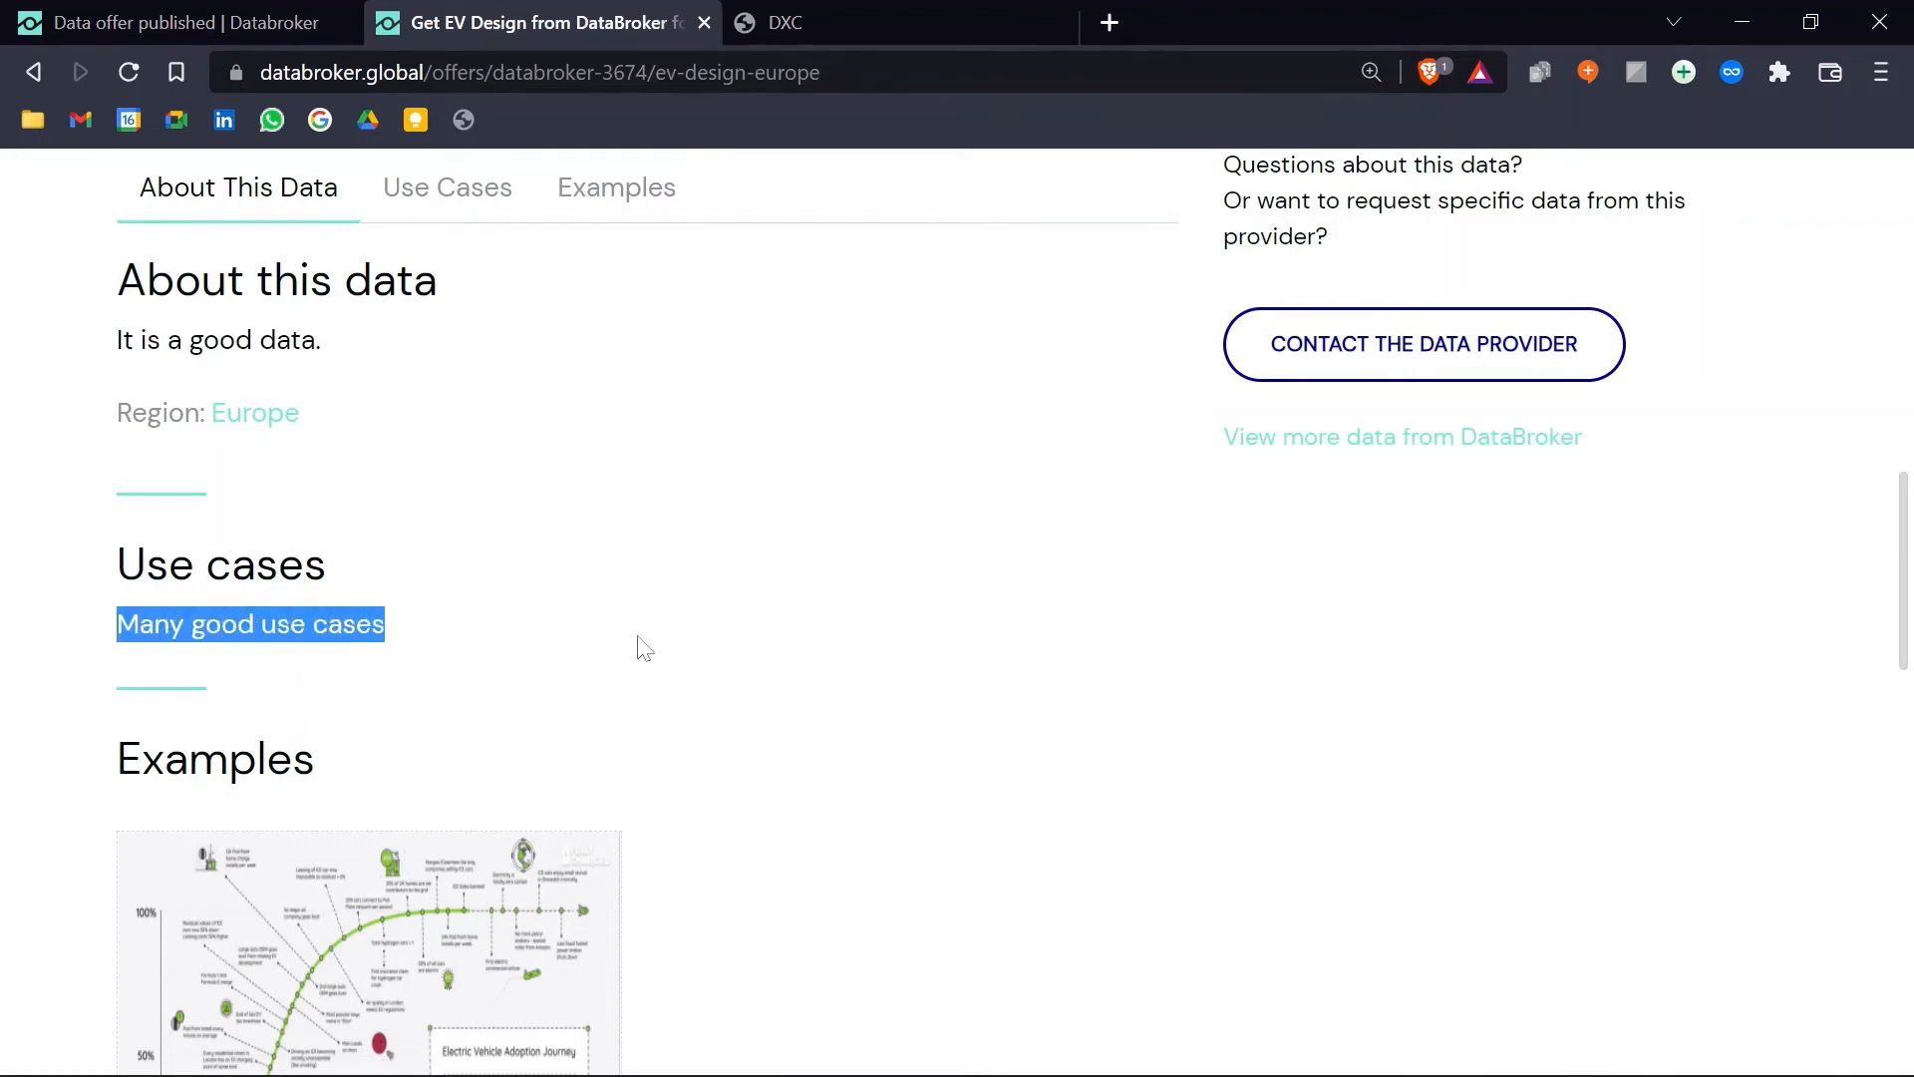
scroll(645, 649, down, 3)
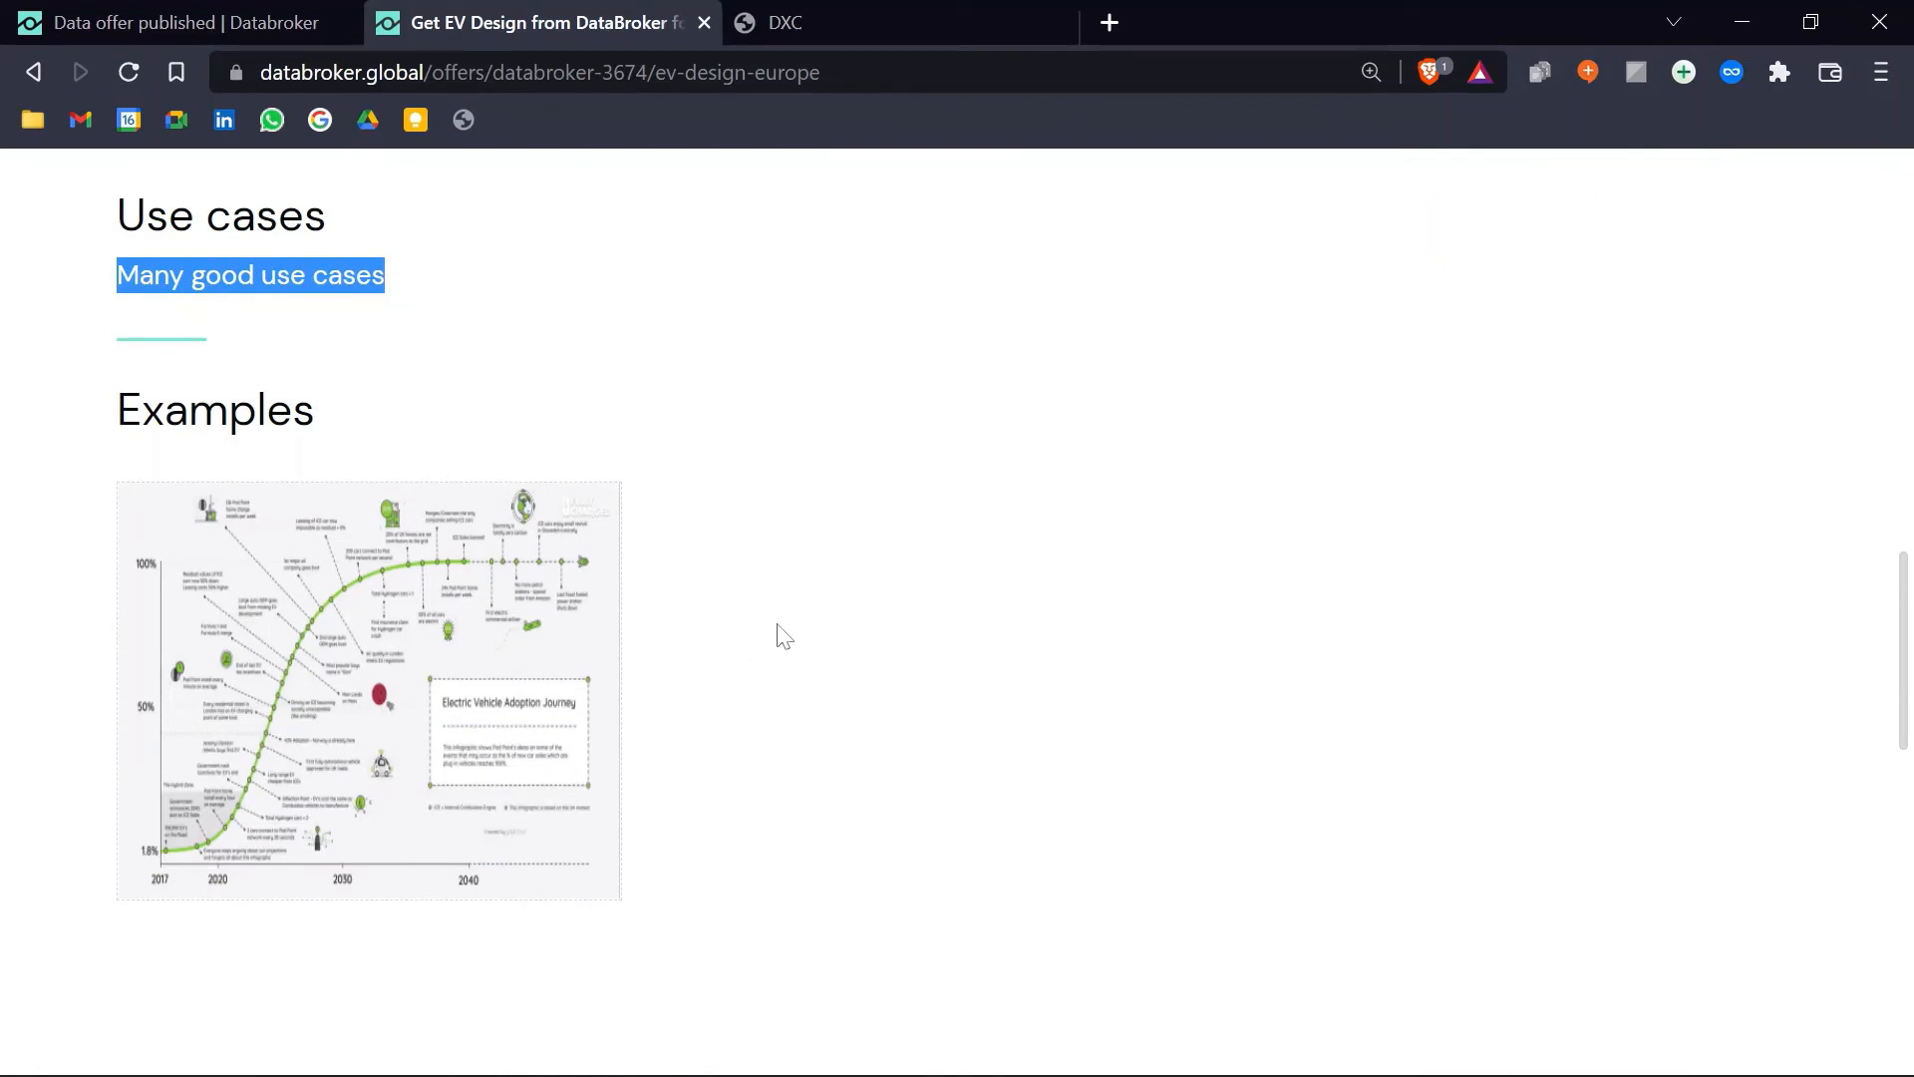
scroll(785, 636, up, 3)
scroll(34, 563, up, 3)
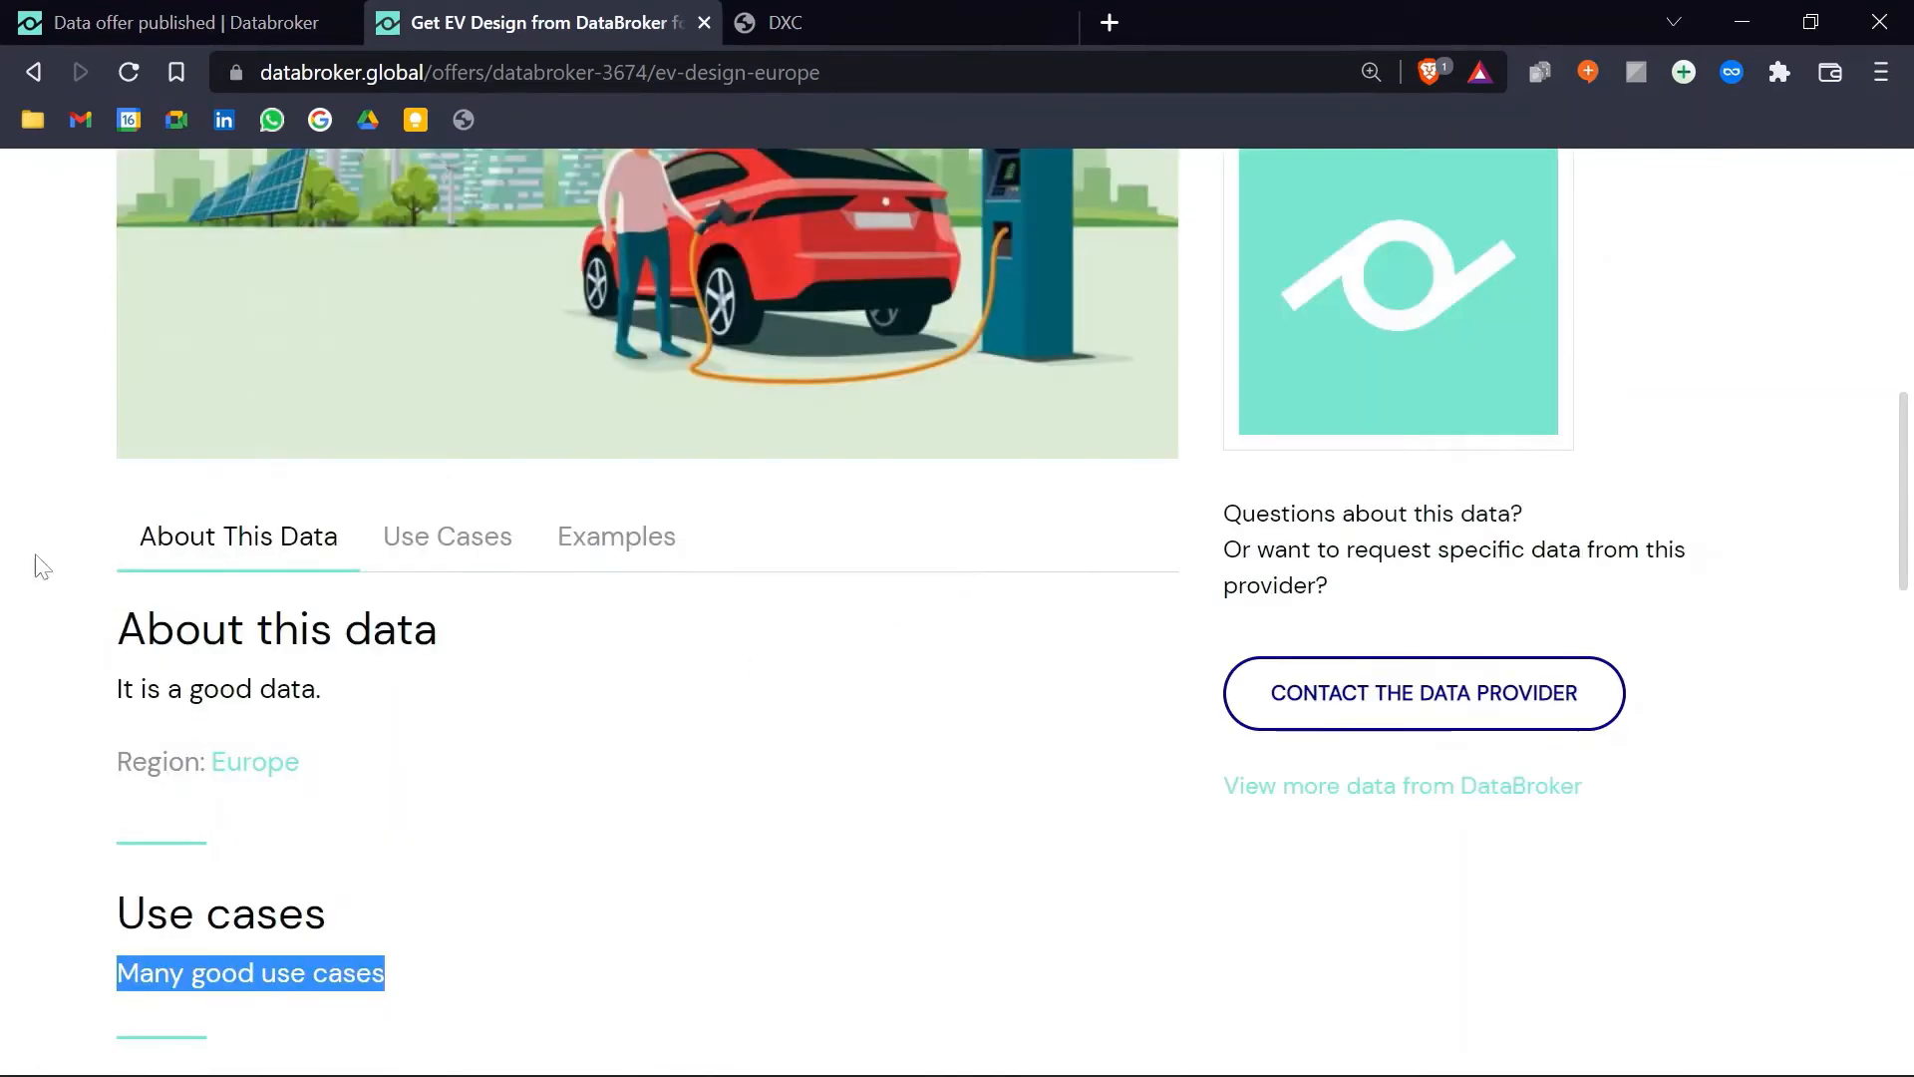
Step: Go back to the 'Data offer published' confirmation tab and scroll to Add data products now
click(65, 20)
scroll(1261, 658, down, 5)
scroll(1262, 658, down, 3)
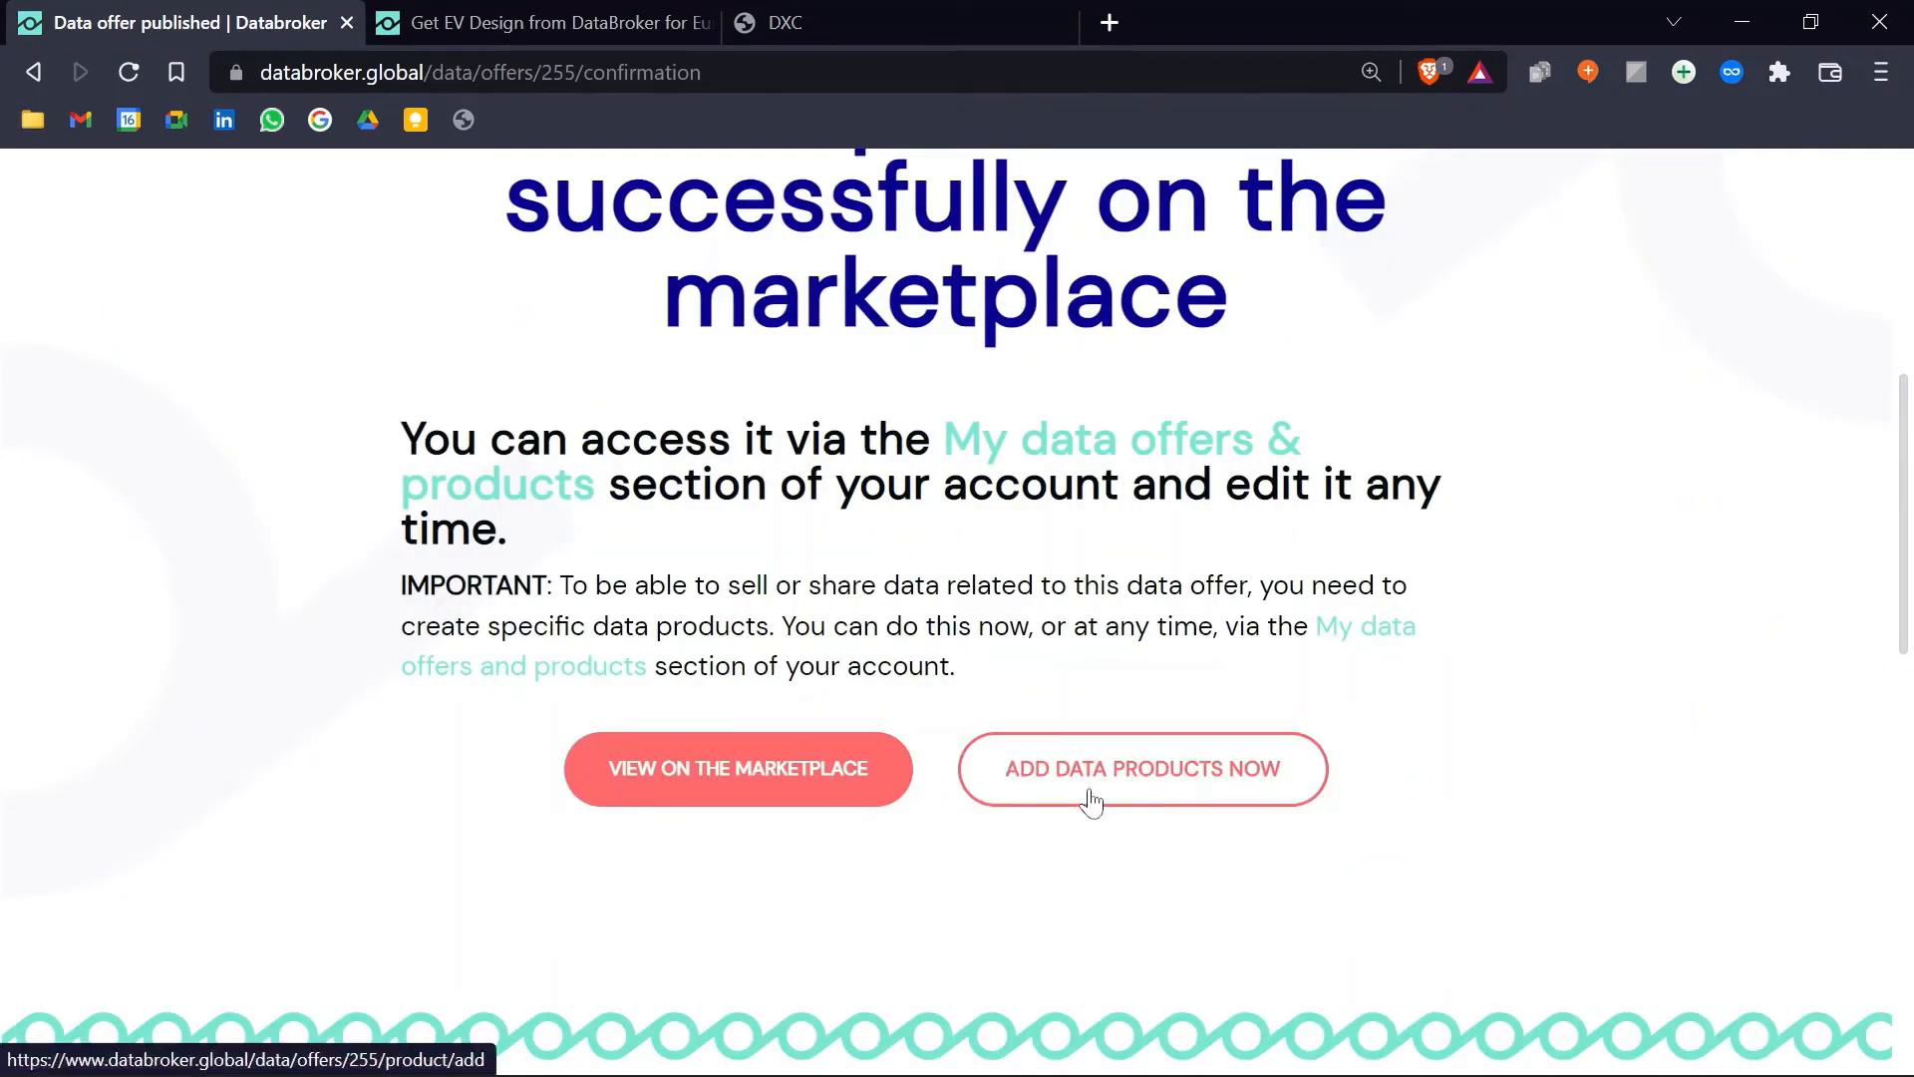
Step: Start a new data product for the offer, described as 'Design Param'
click(1149, 795)
scroll(997, 675, down, 3)
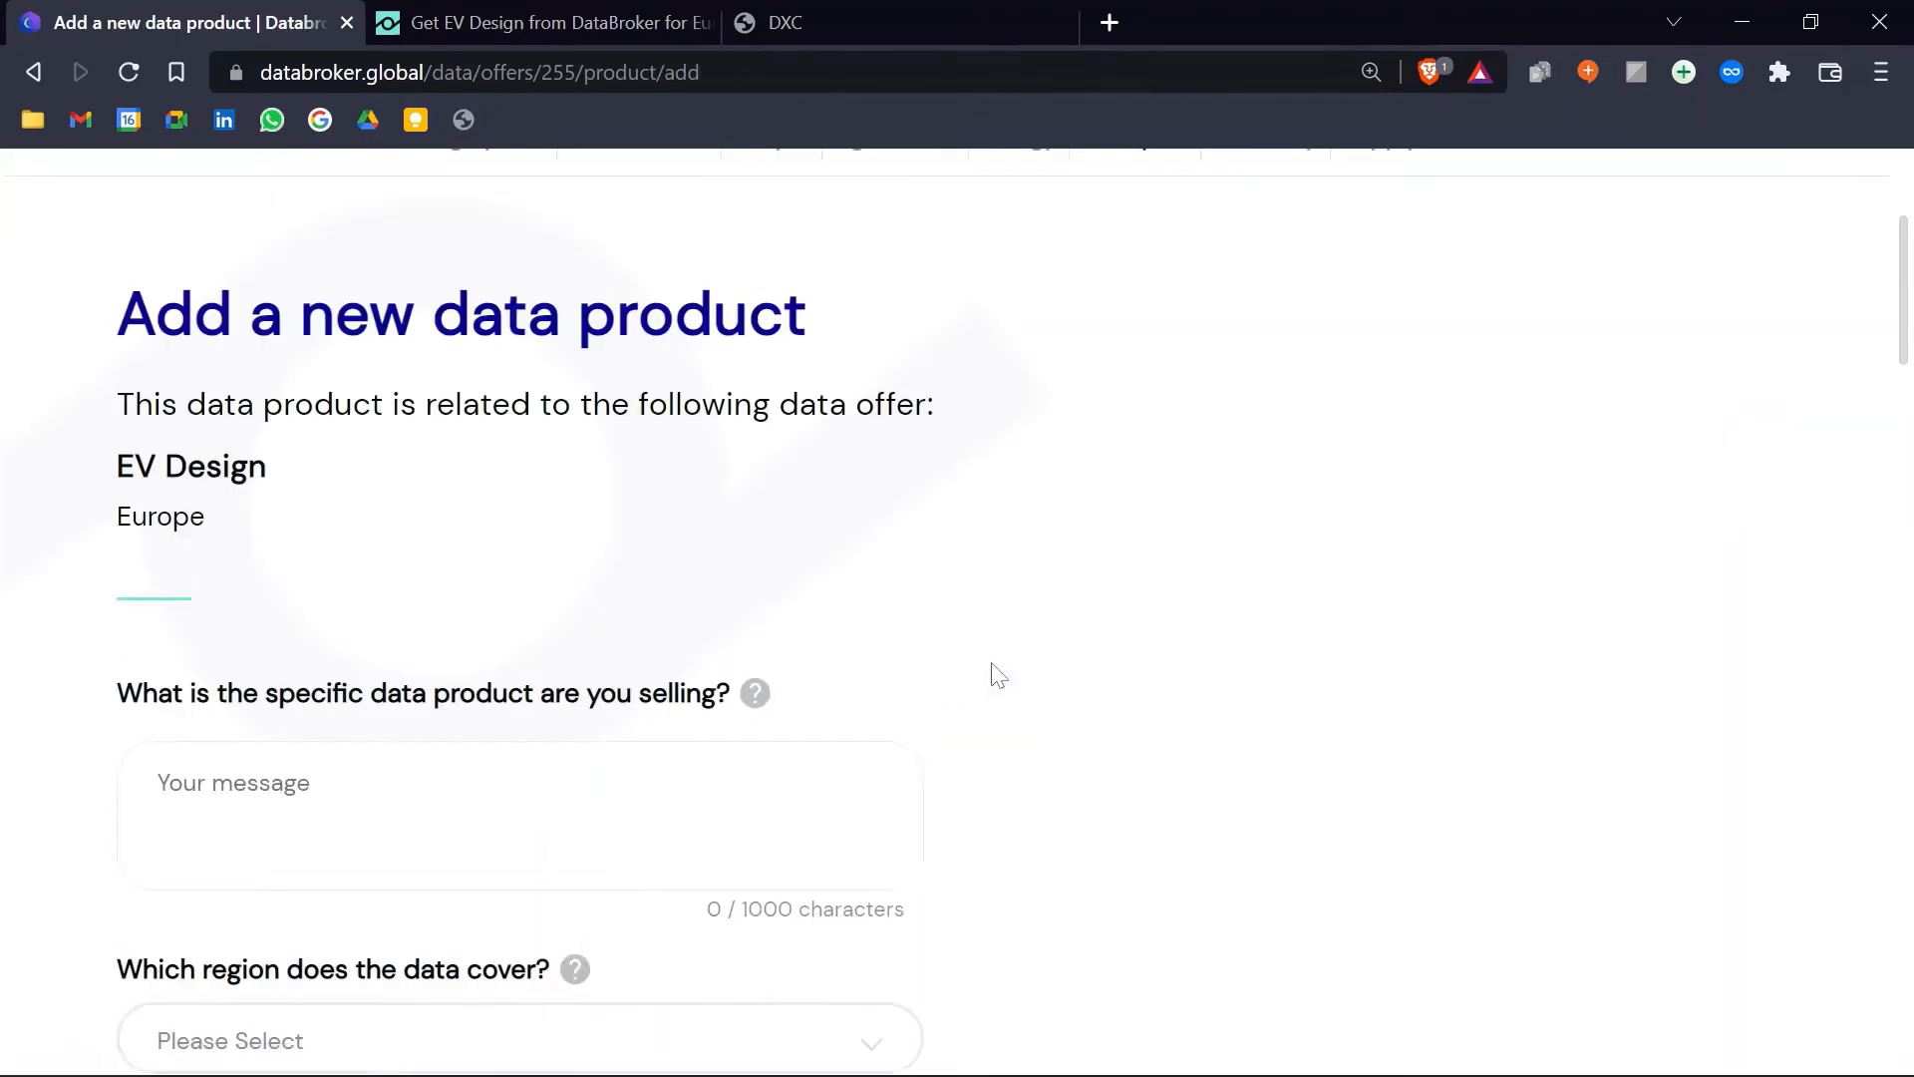
scroll(1105, 603, down, 3)
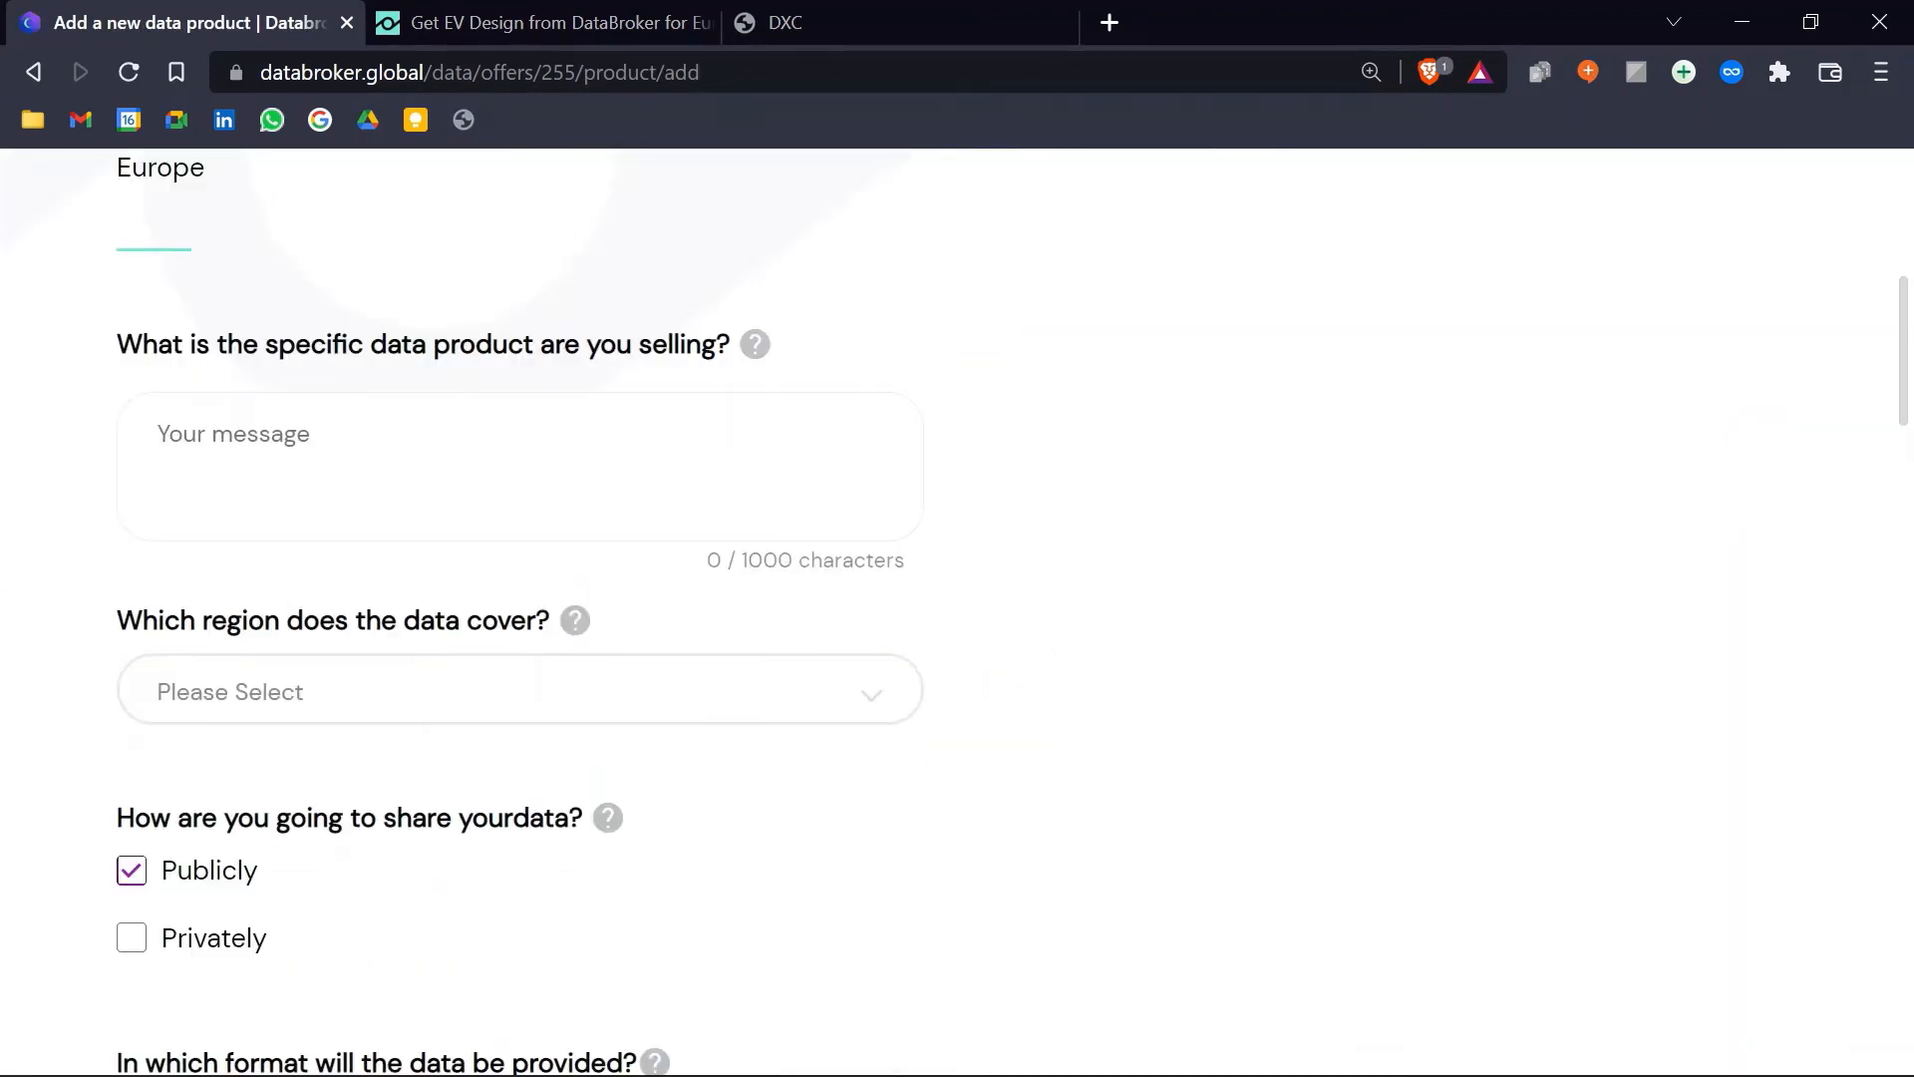
text(Design)
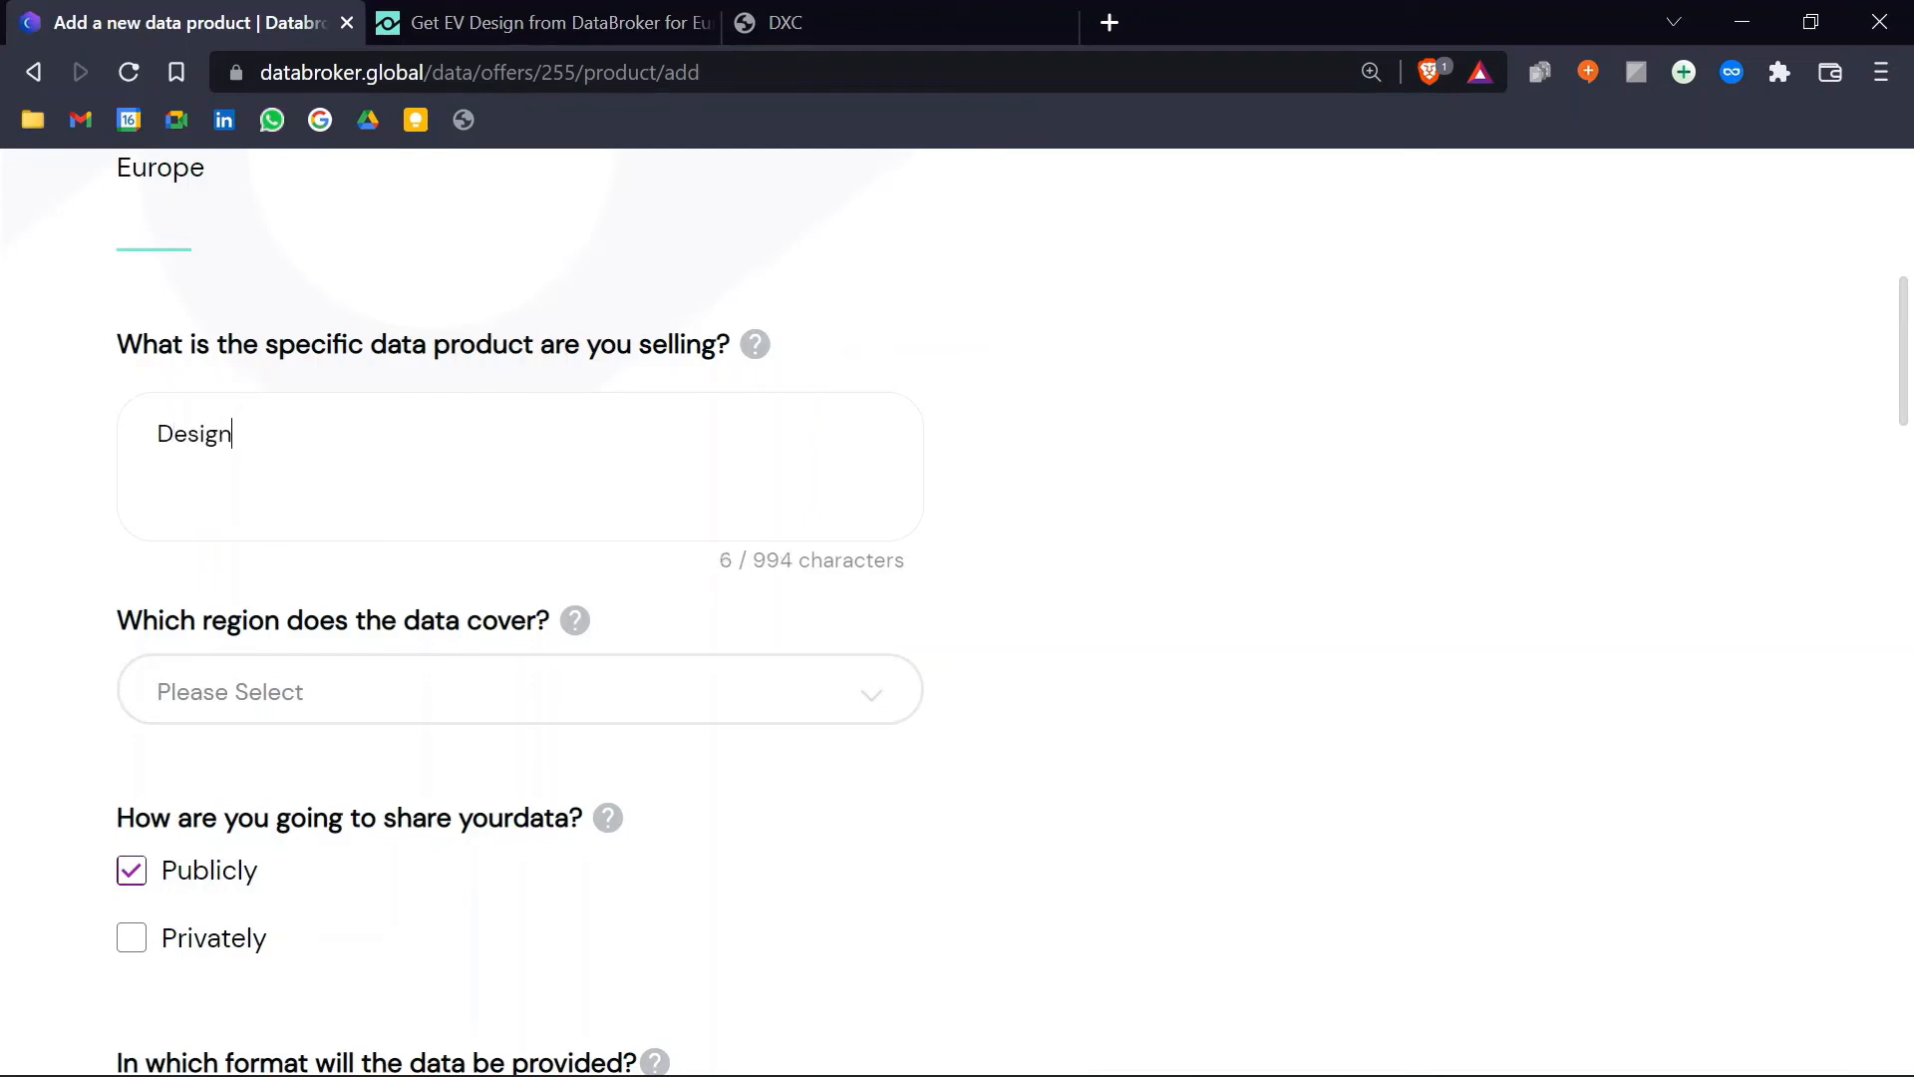
text( Param)
Step: Set Africa as the covered region and also allow private sharing with specific users
scroll(418, 501, down, 3)
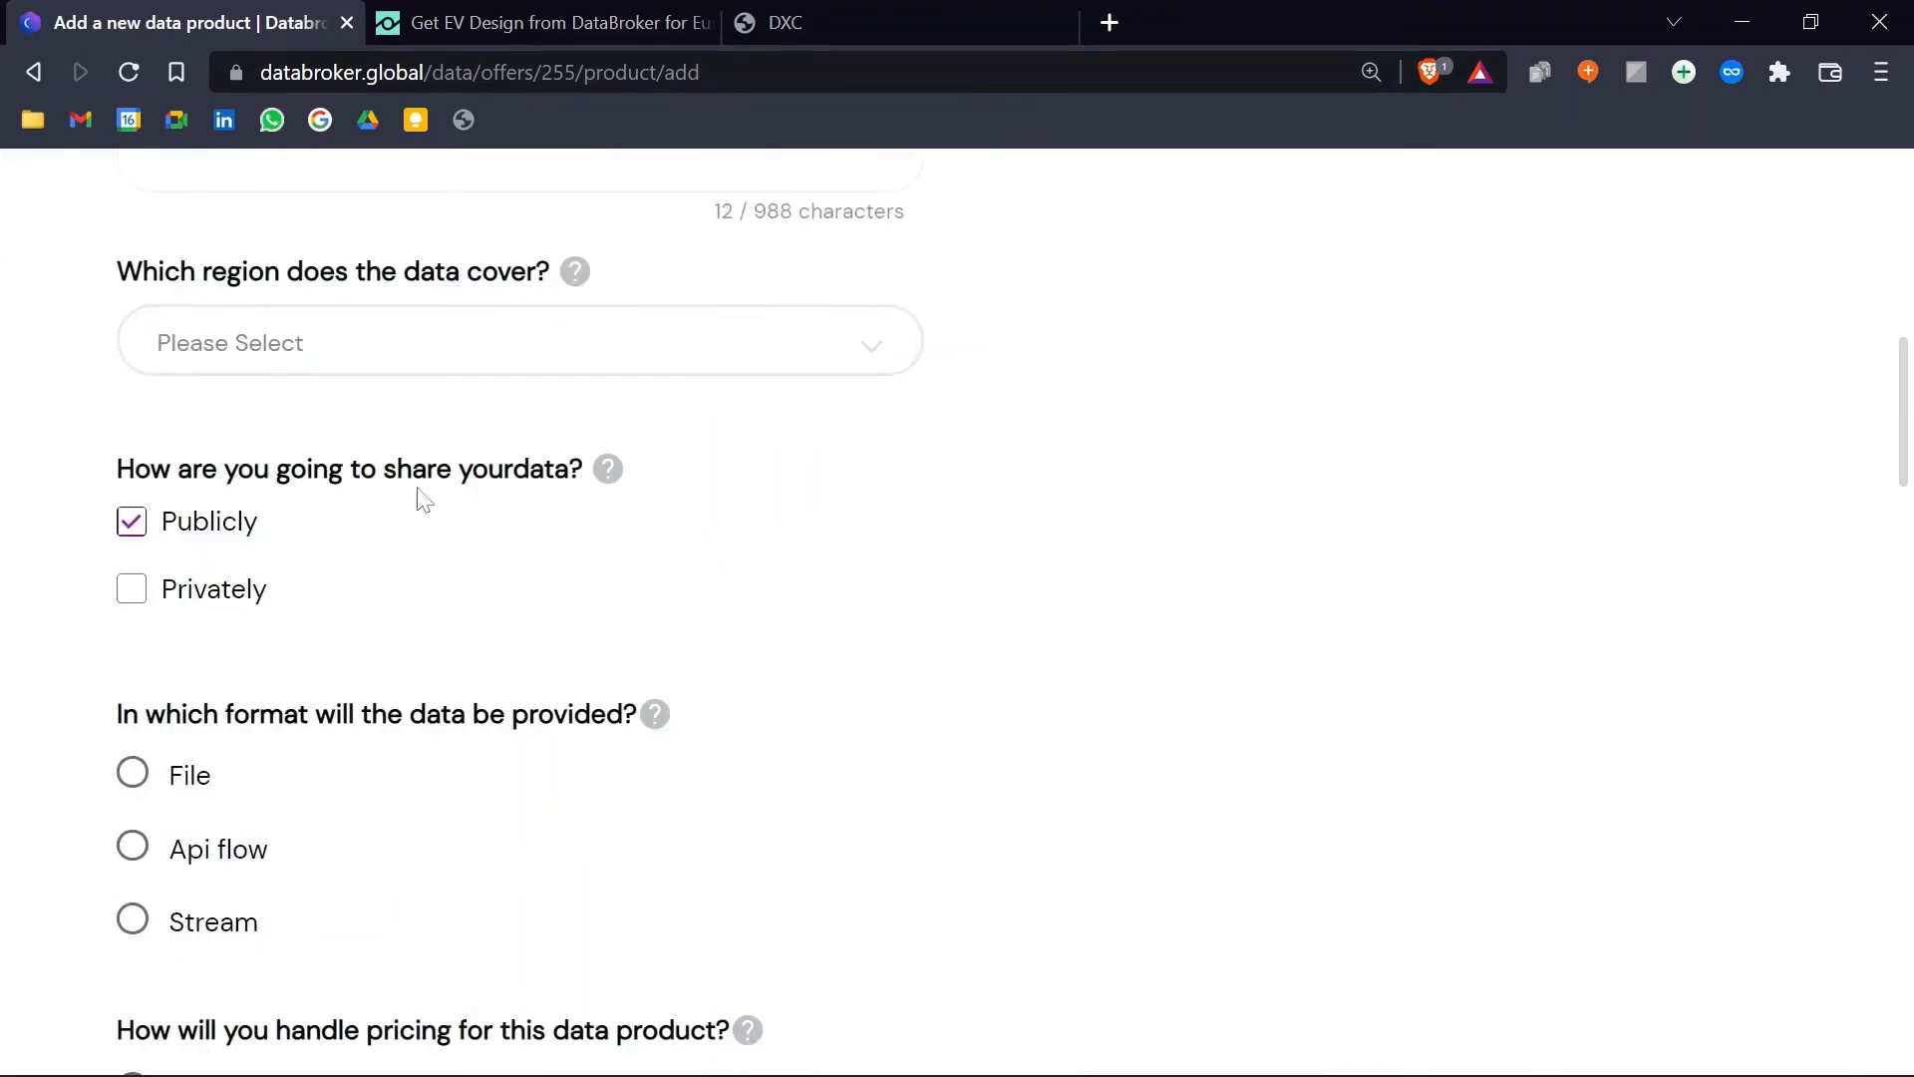
click(402, 359)
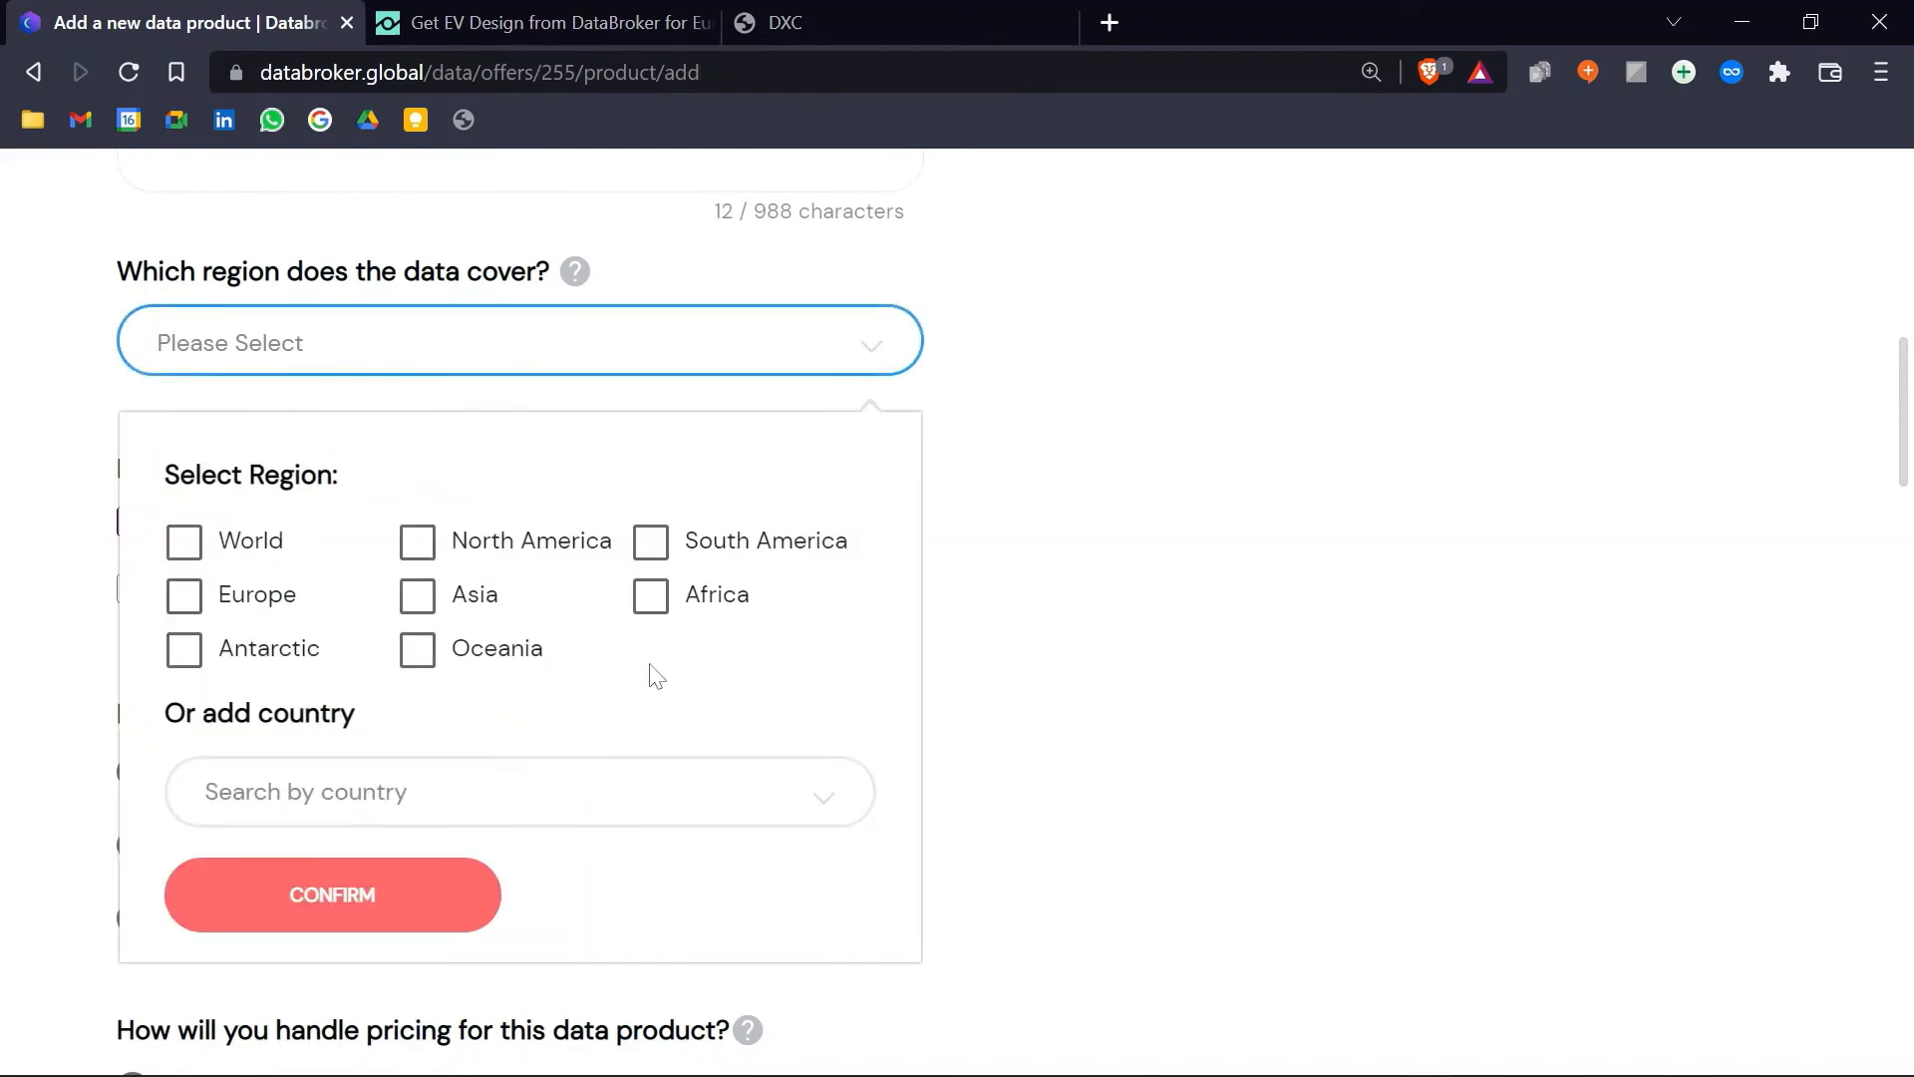
click(652, 602)
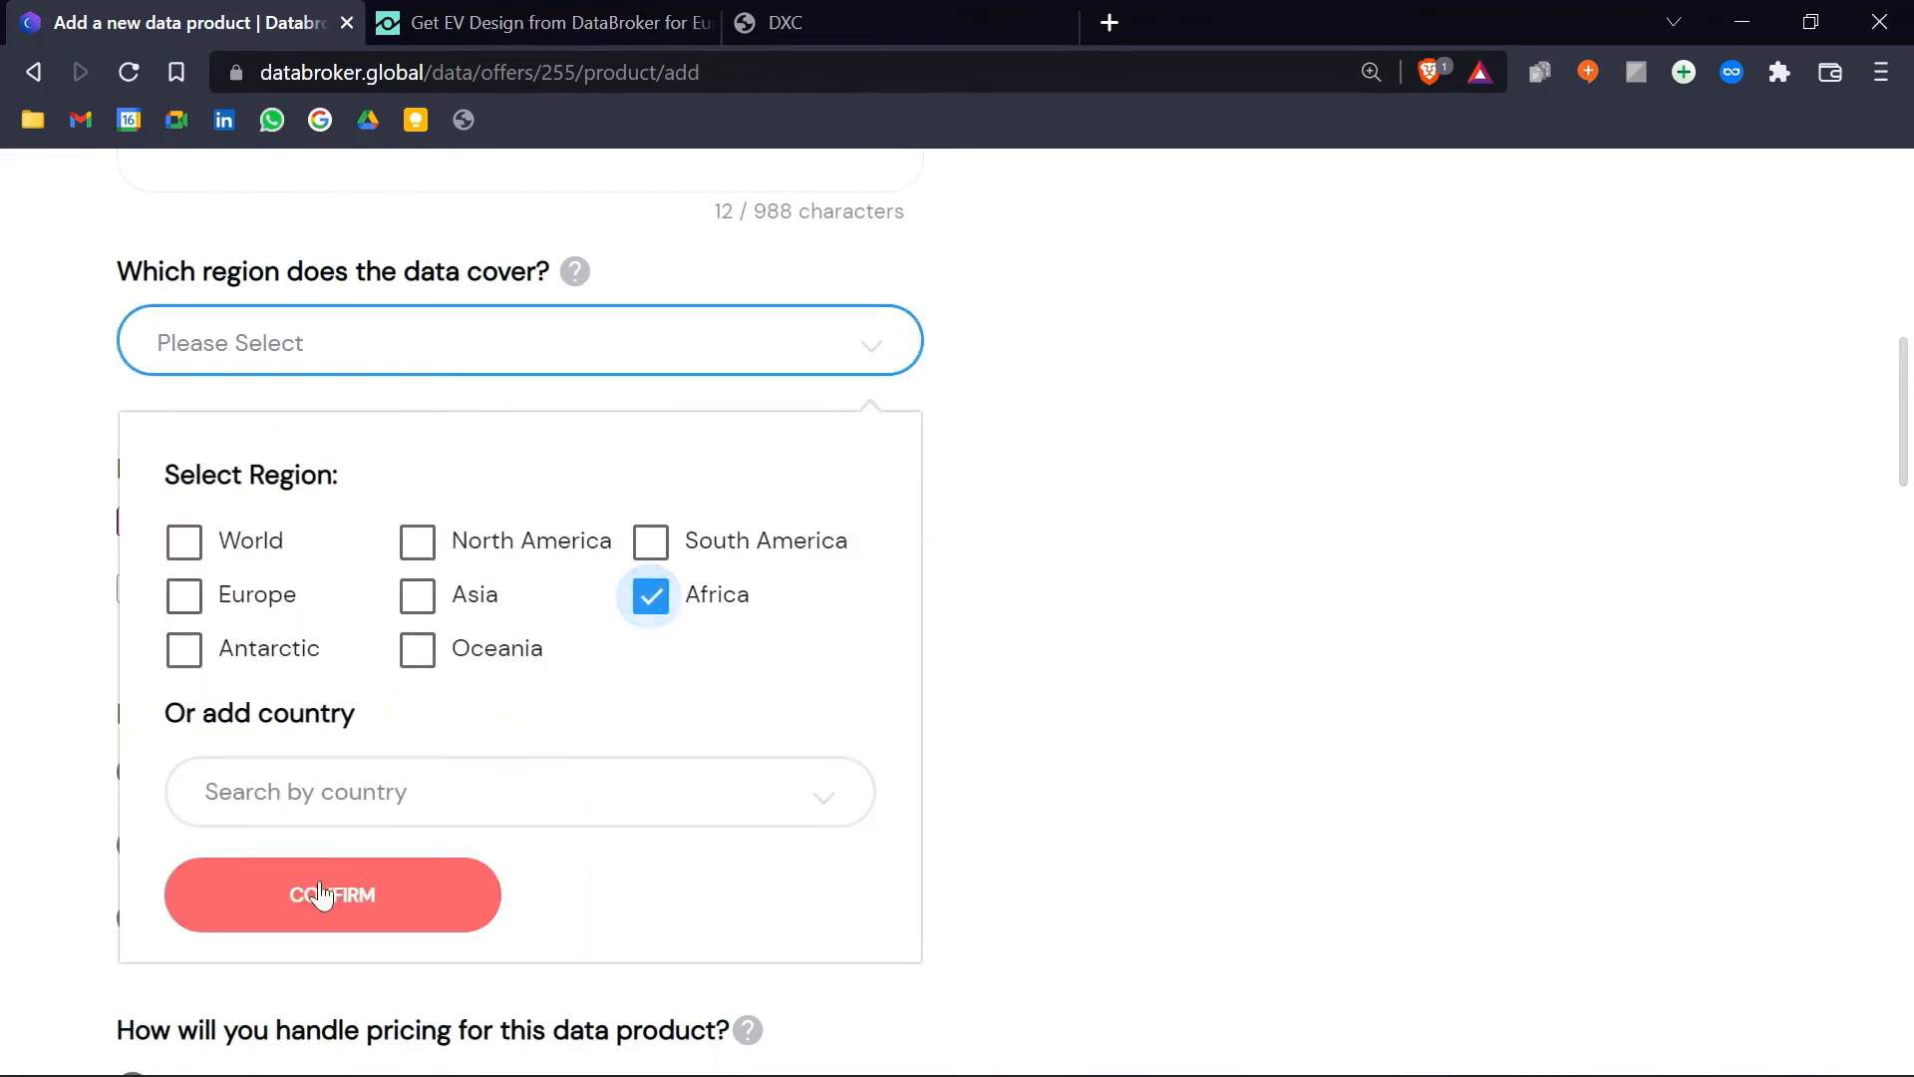
click(275, 887)
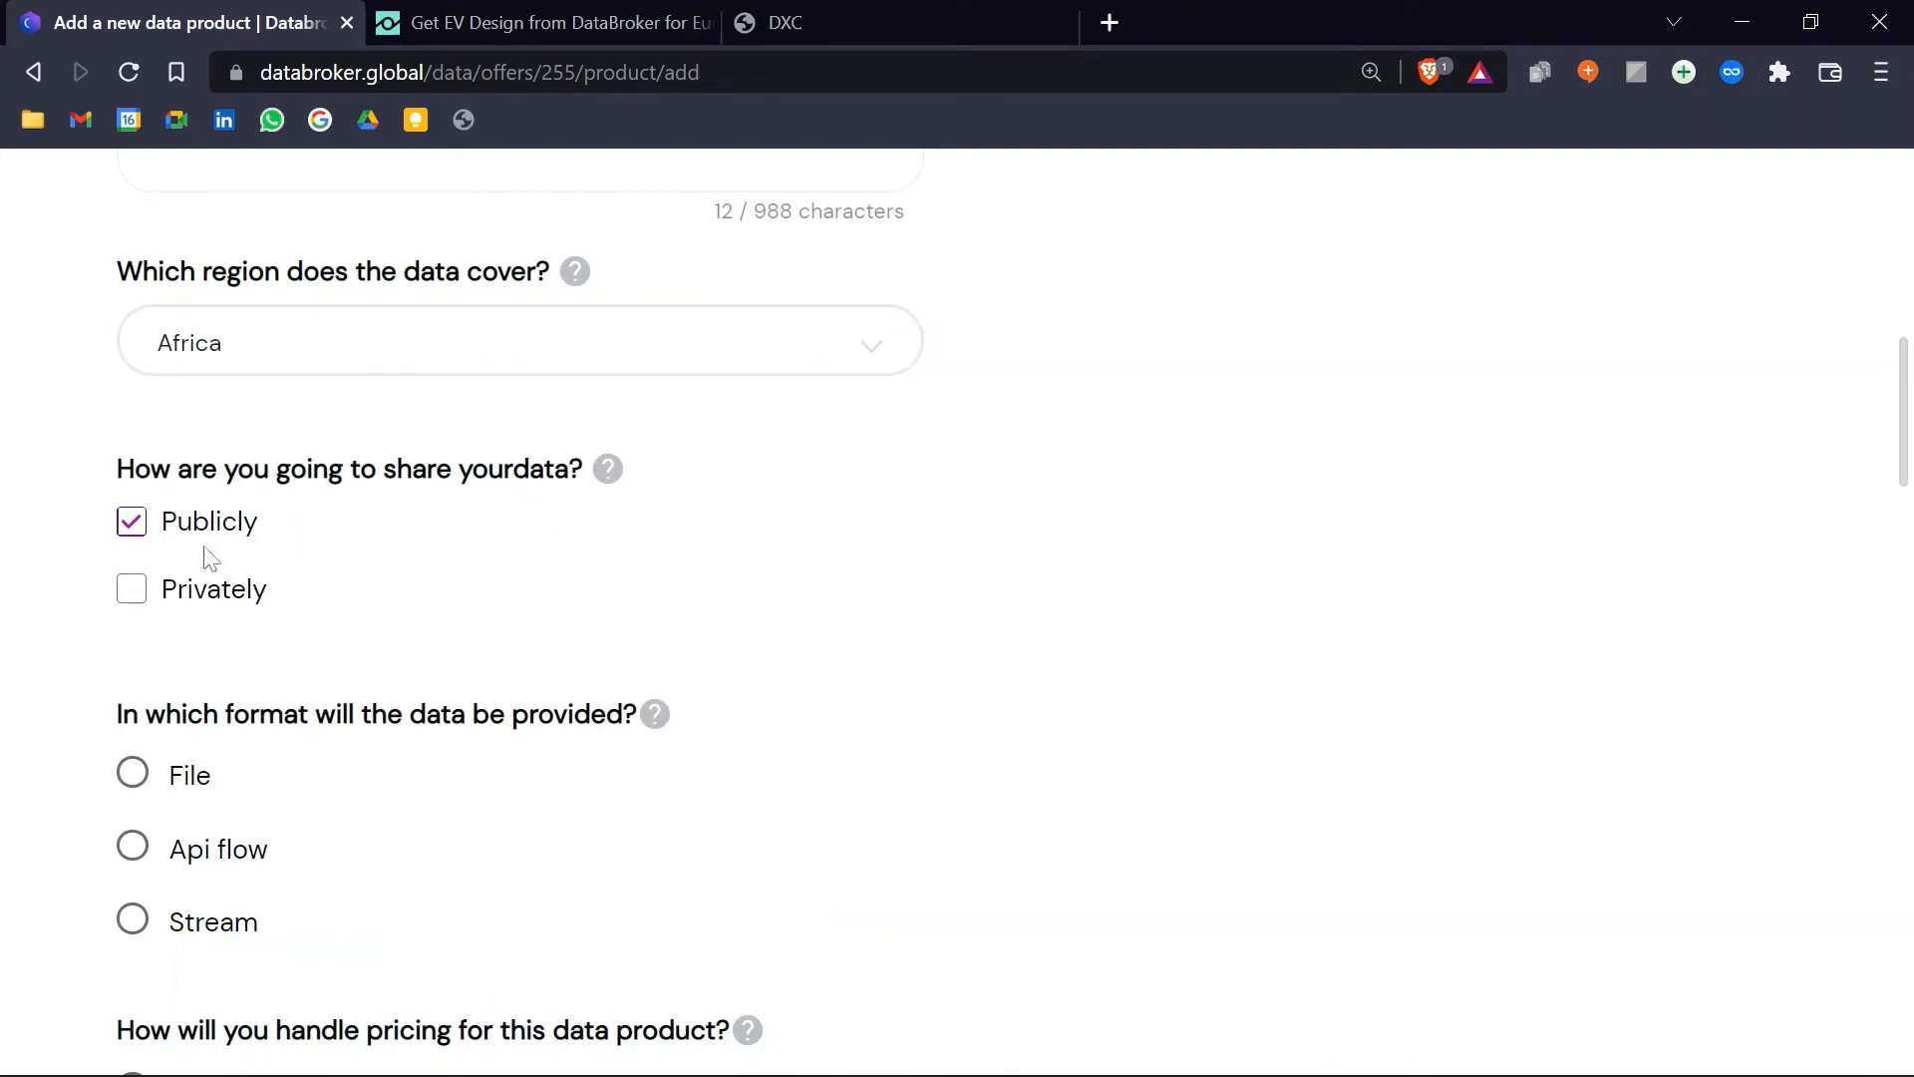
click(135, 593)
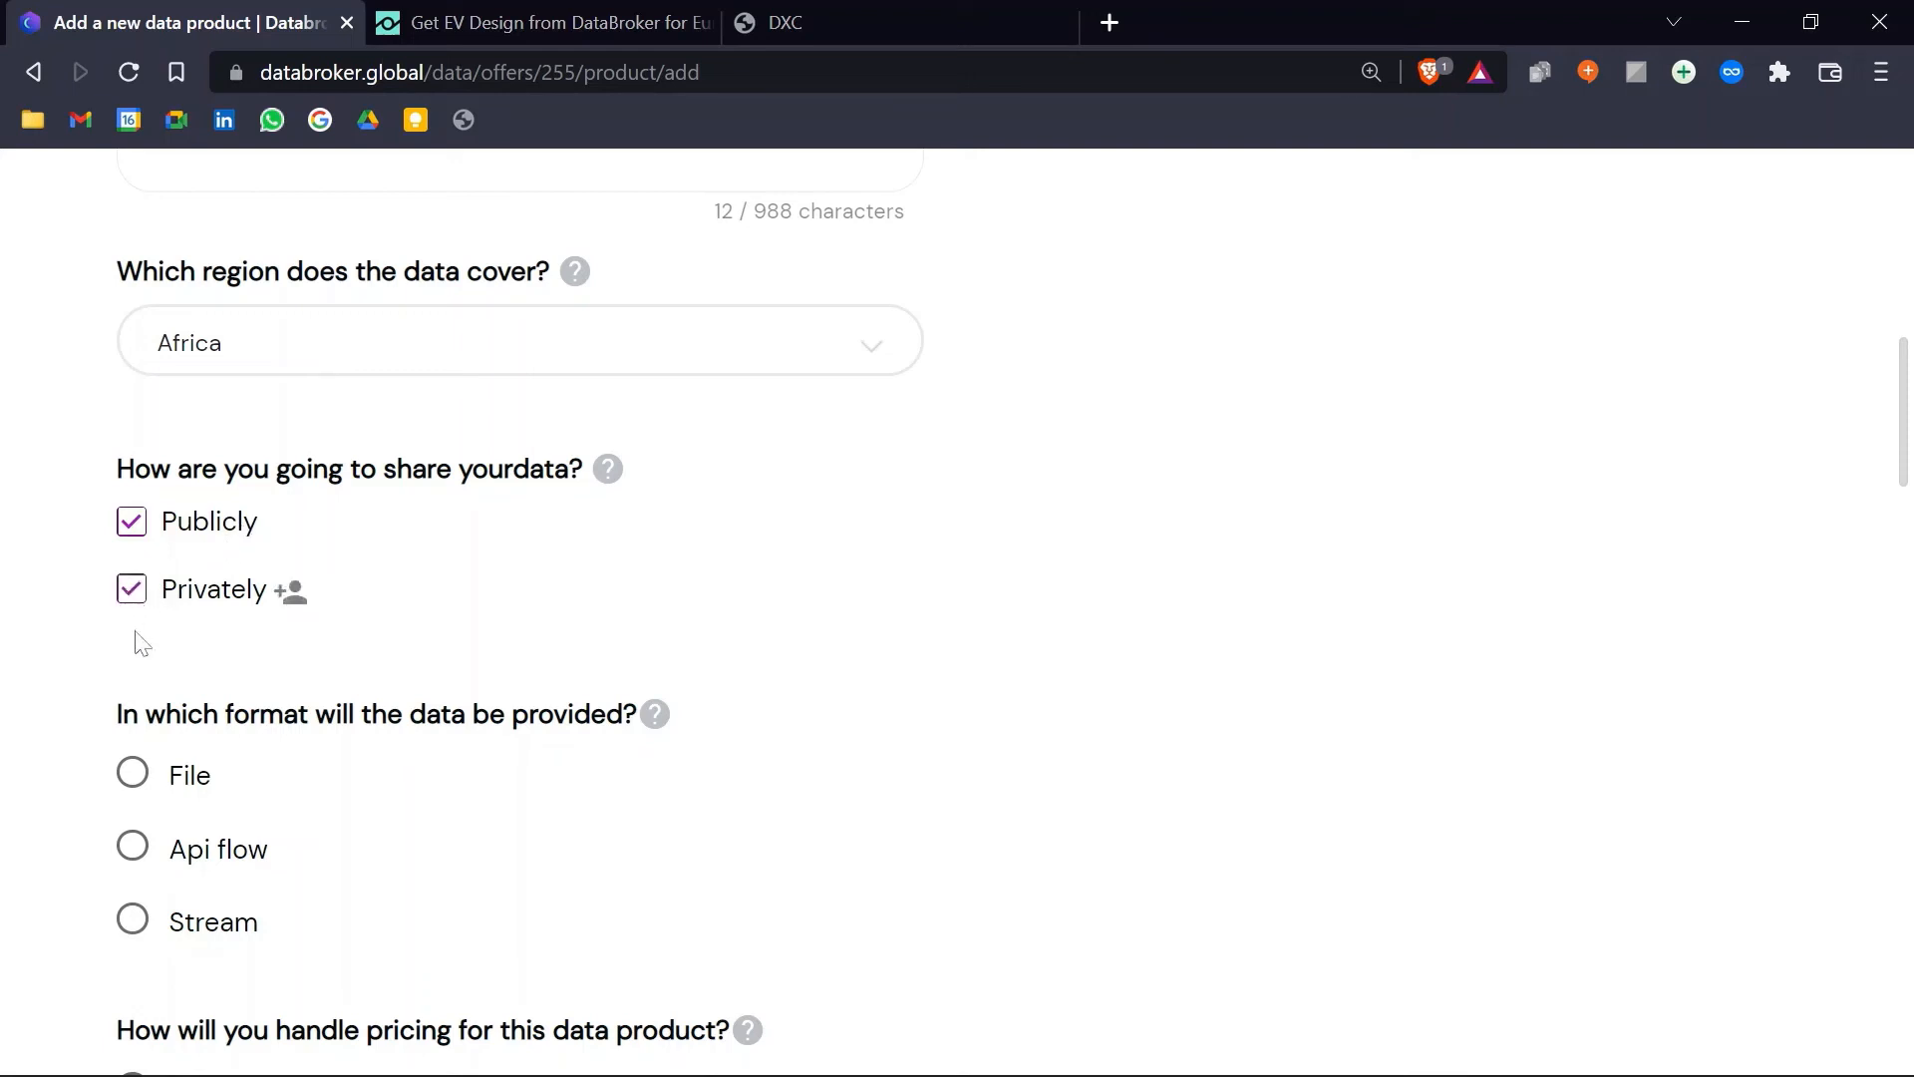
click(290, 592)
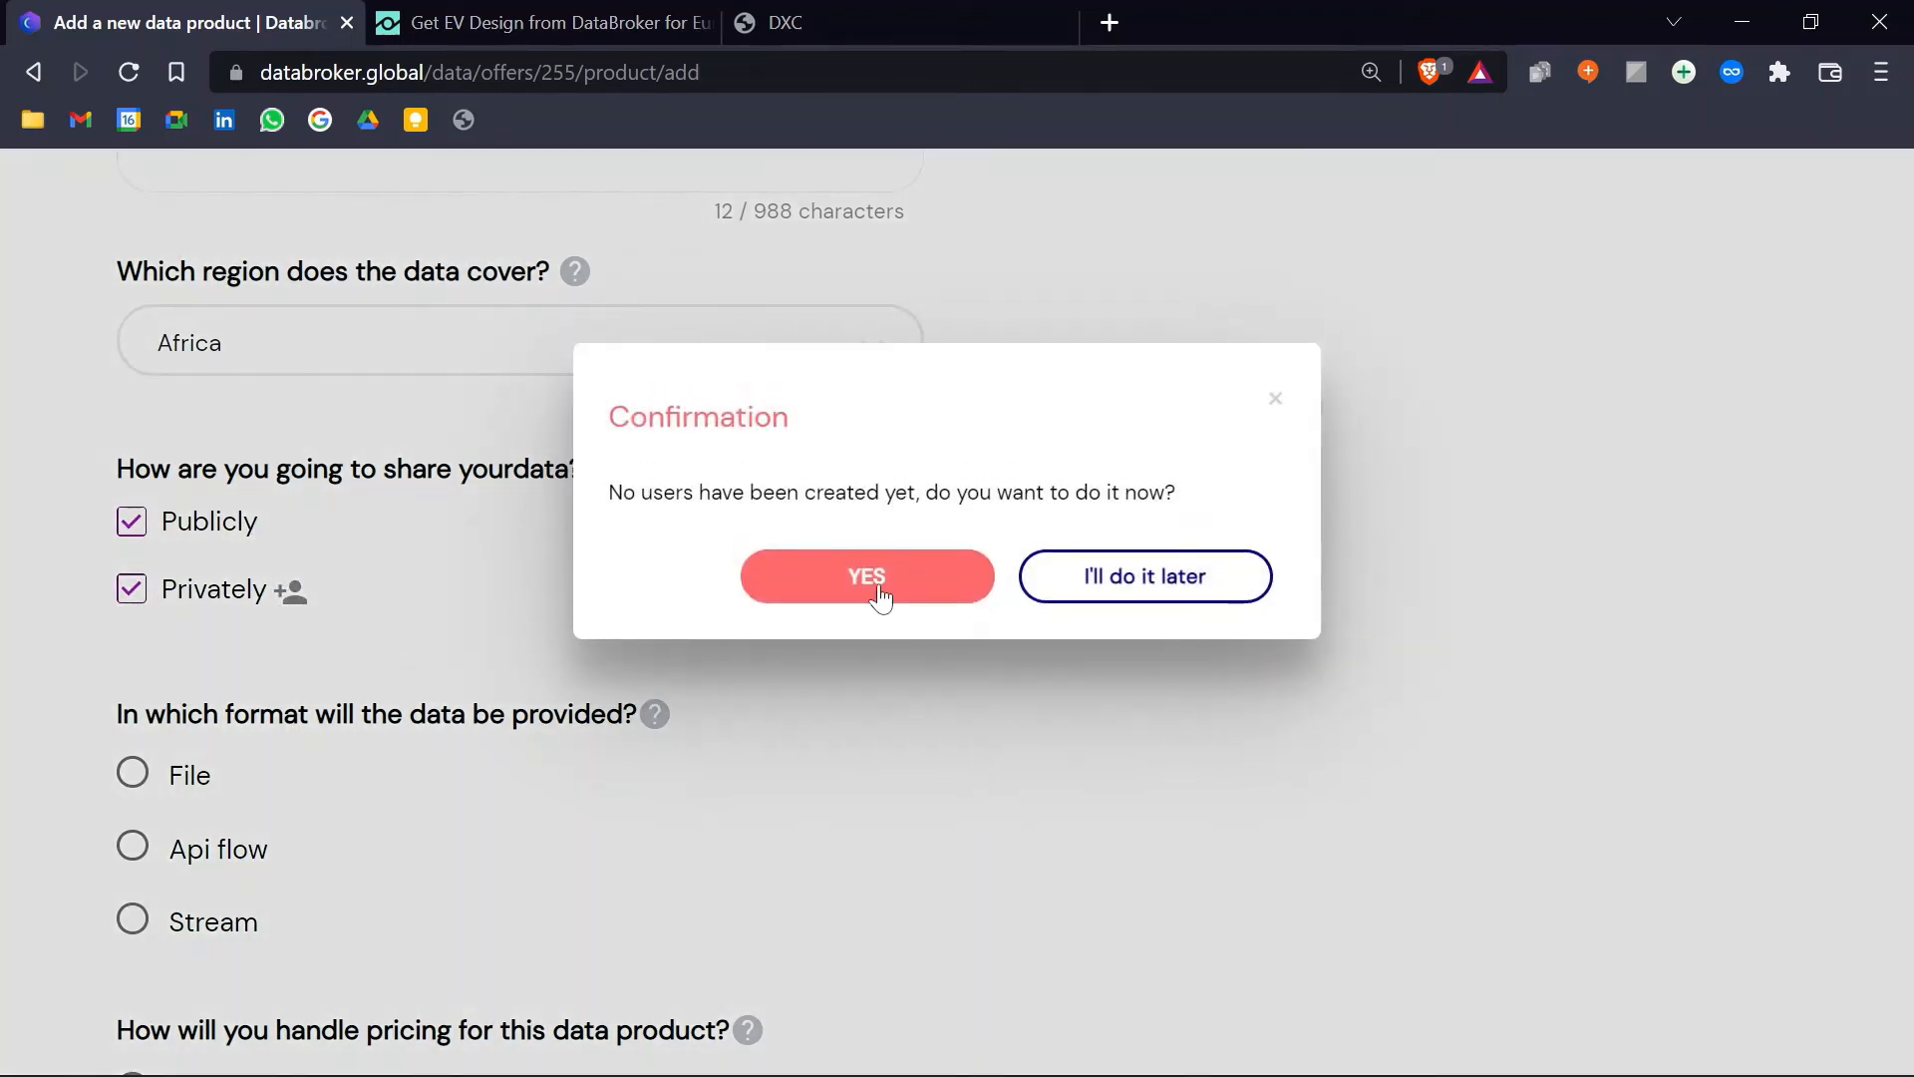
Step: Create BMW as a new organization for private sharing
click(880, 596)
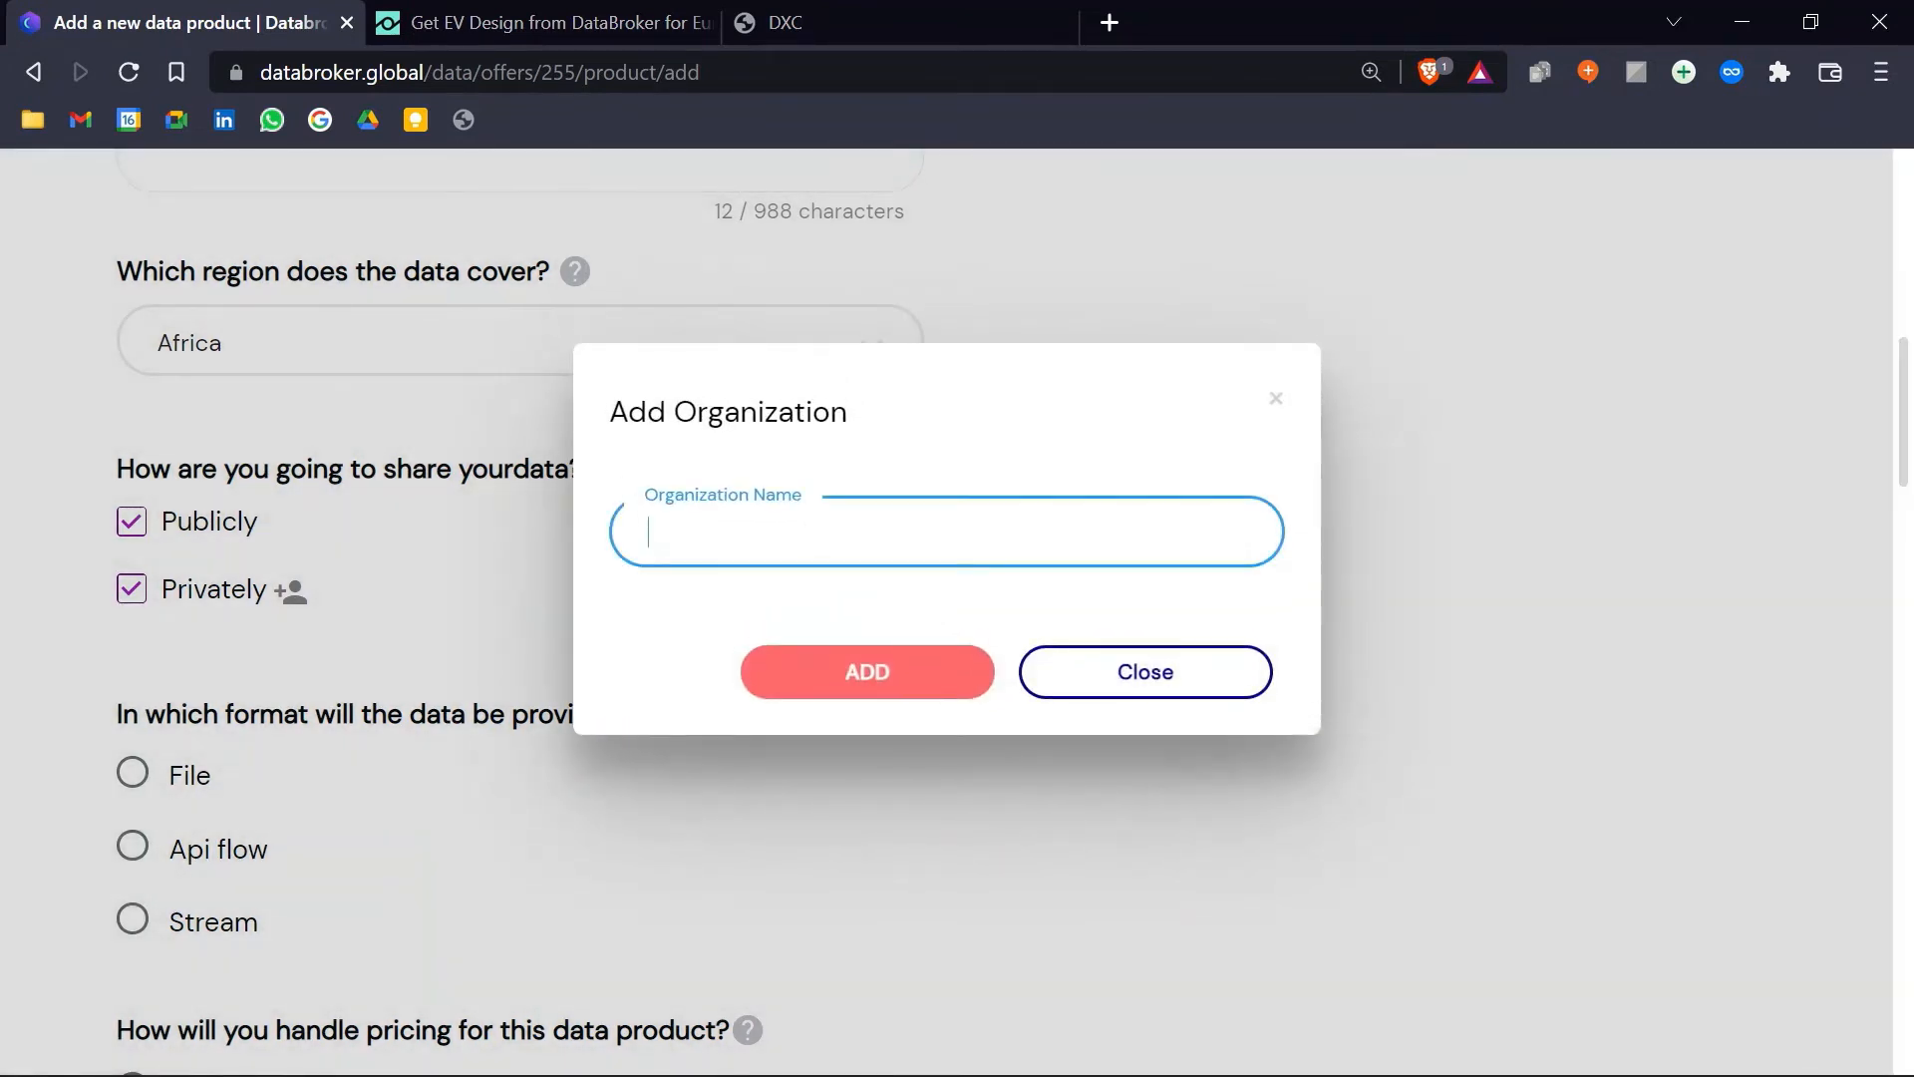
text(BMW)
click(877, 680)
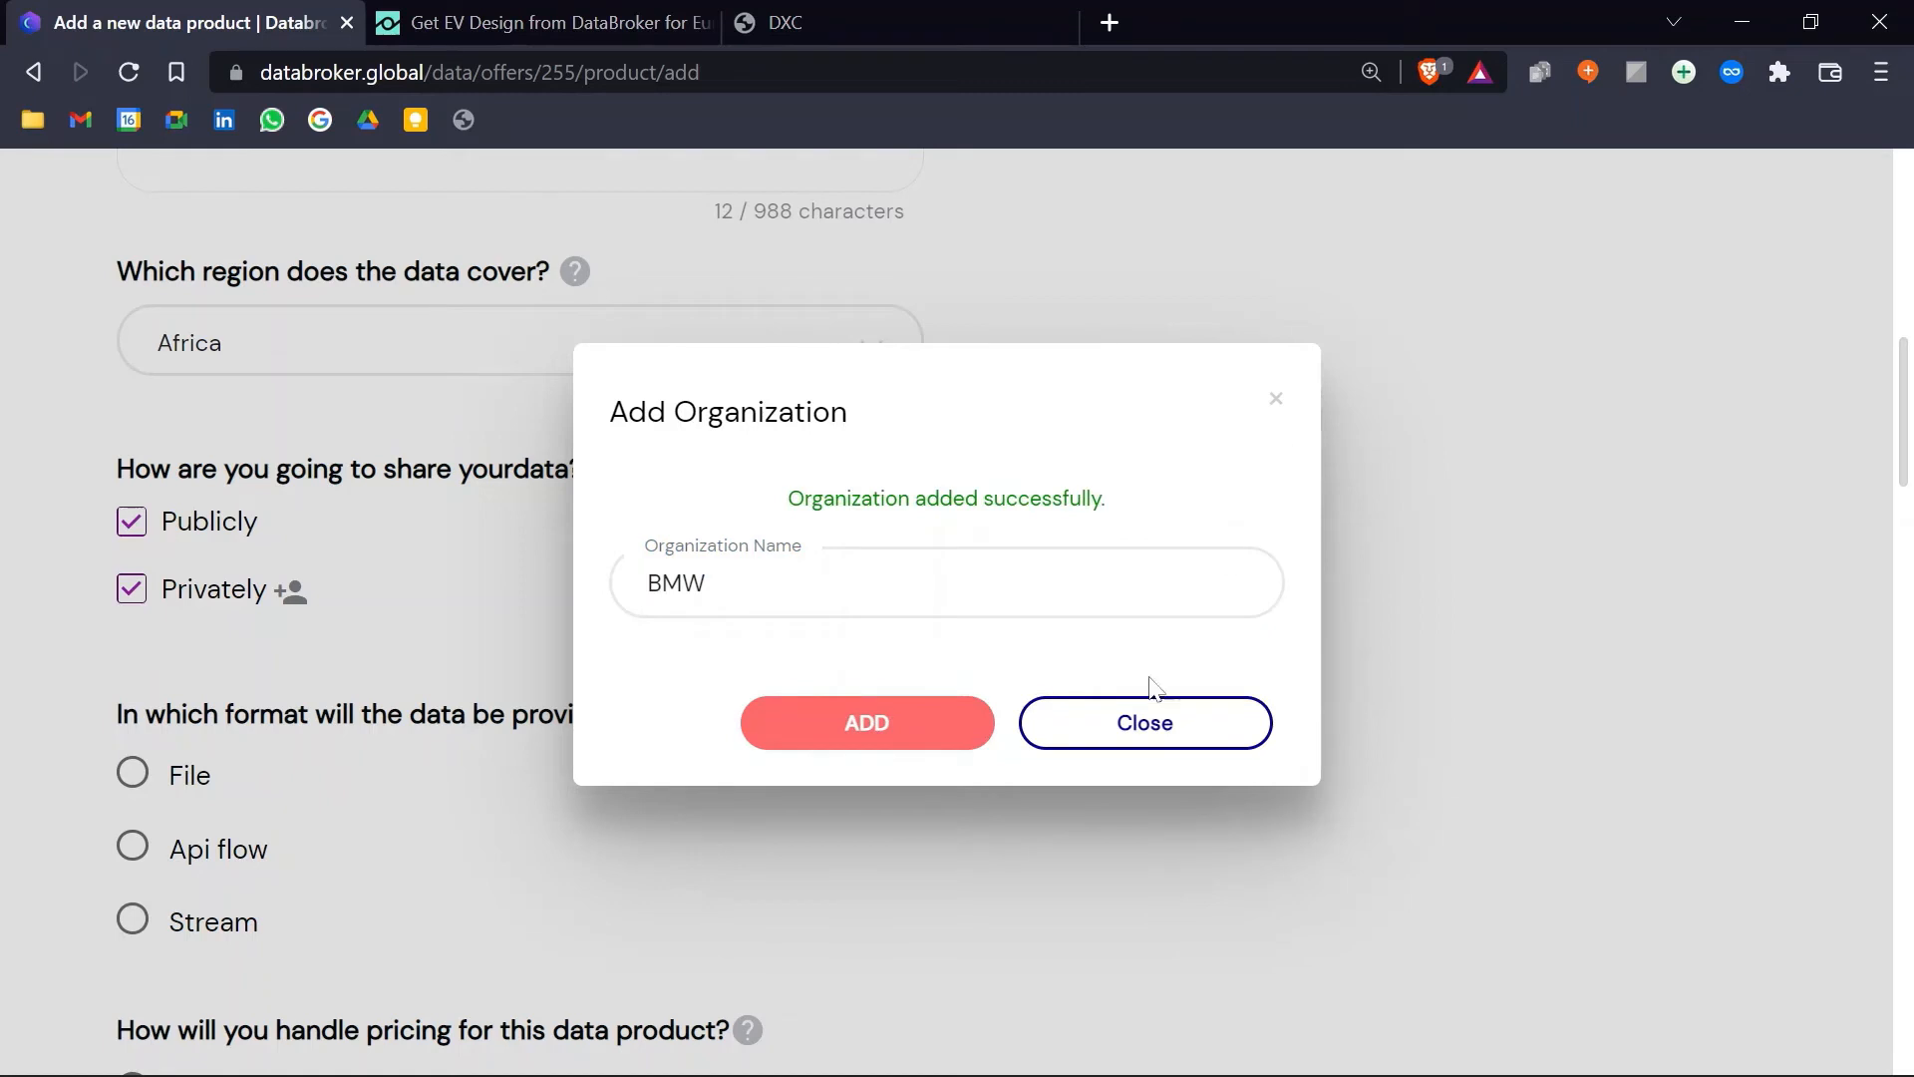
click(1143, 718)
Step: Look at BMW's new-user form without adding anyone, then turn private sharing off
click(299, 603)
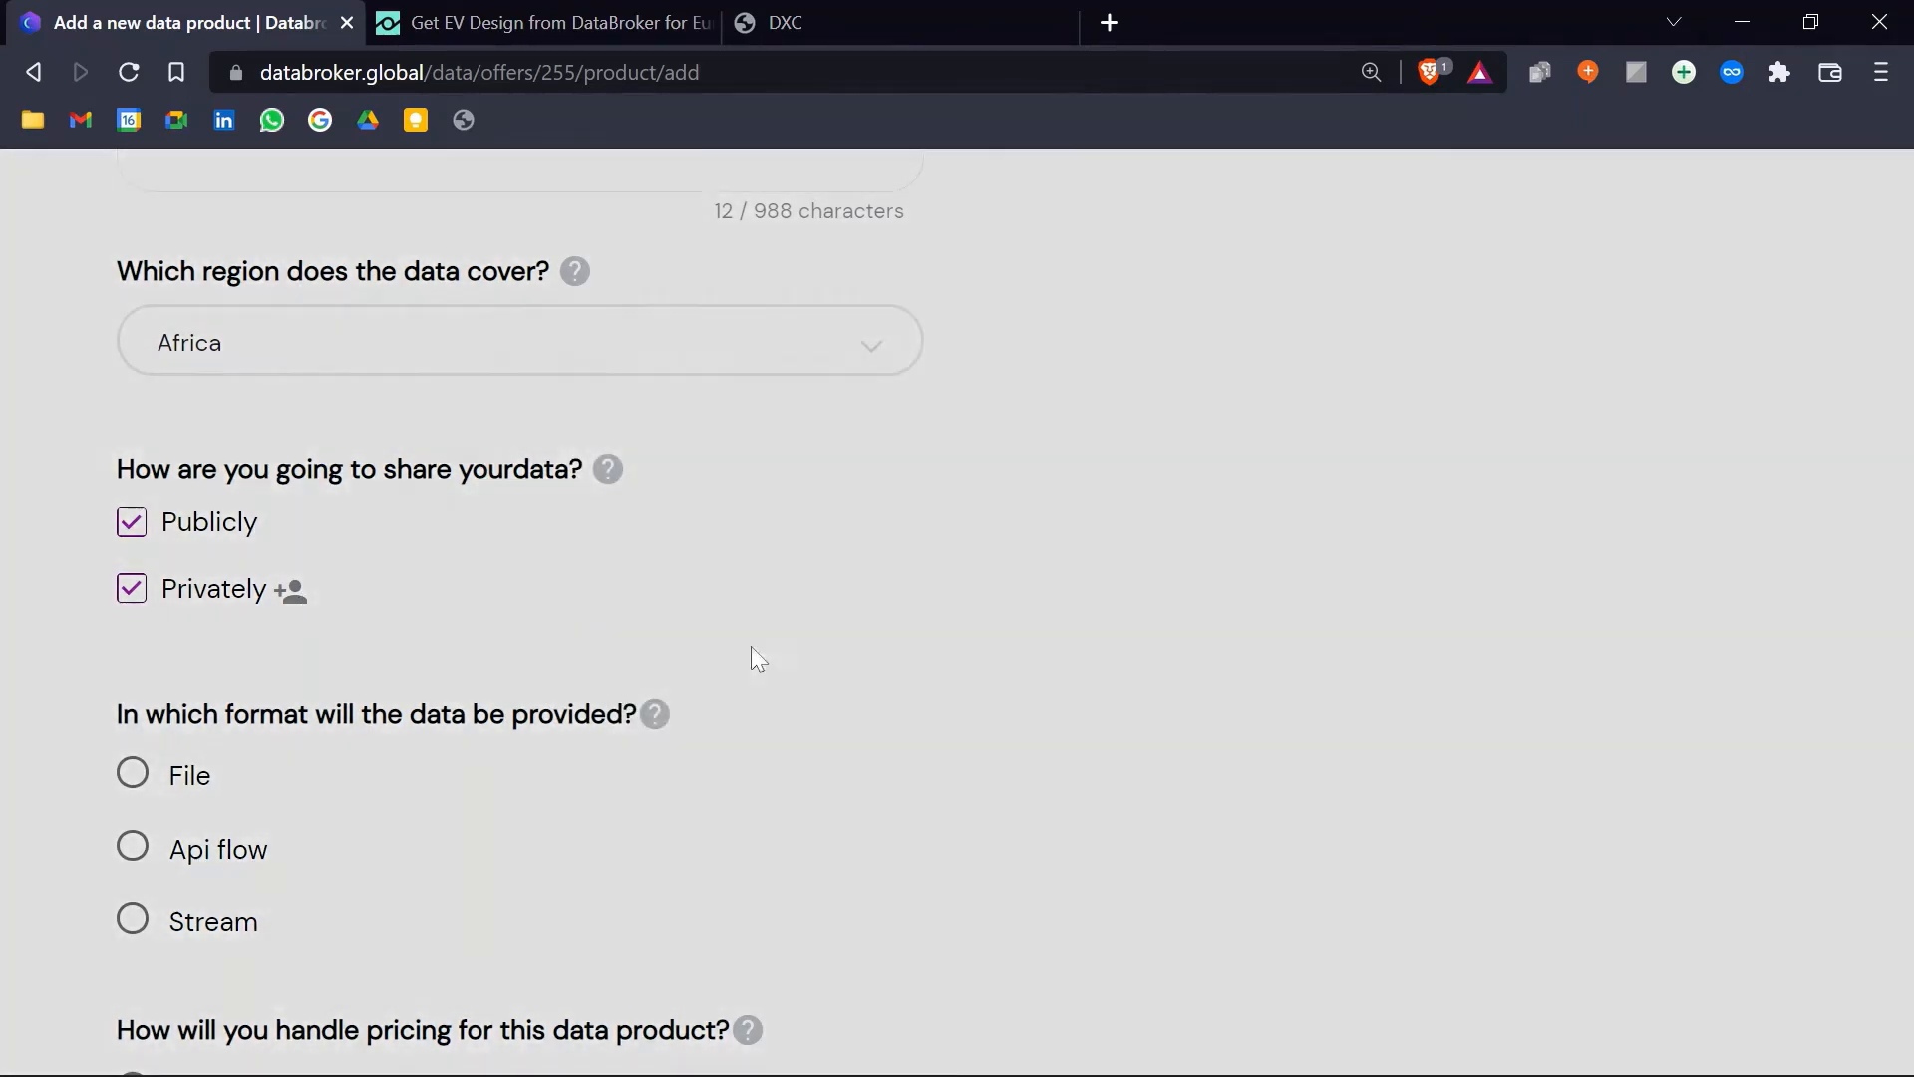
click(659, 560)
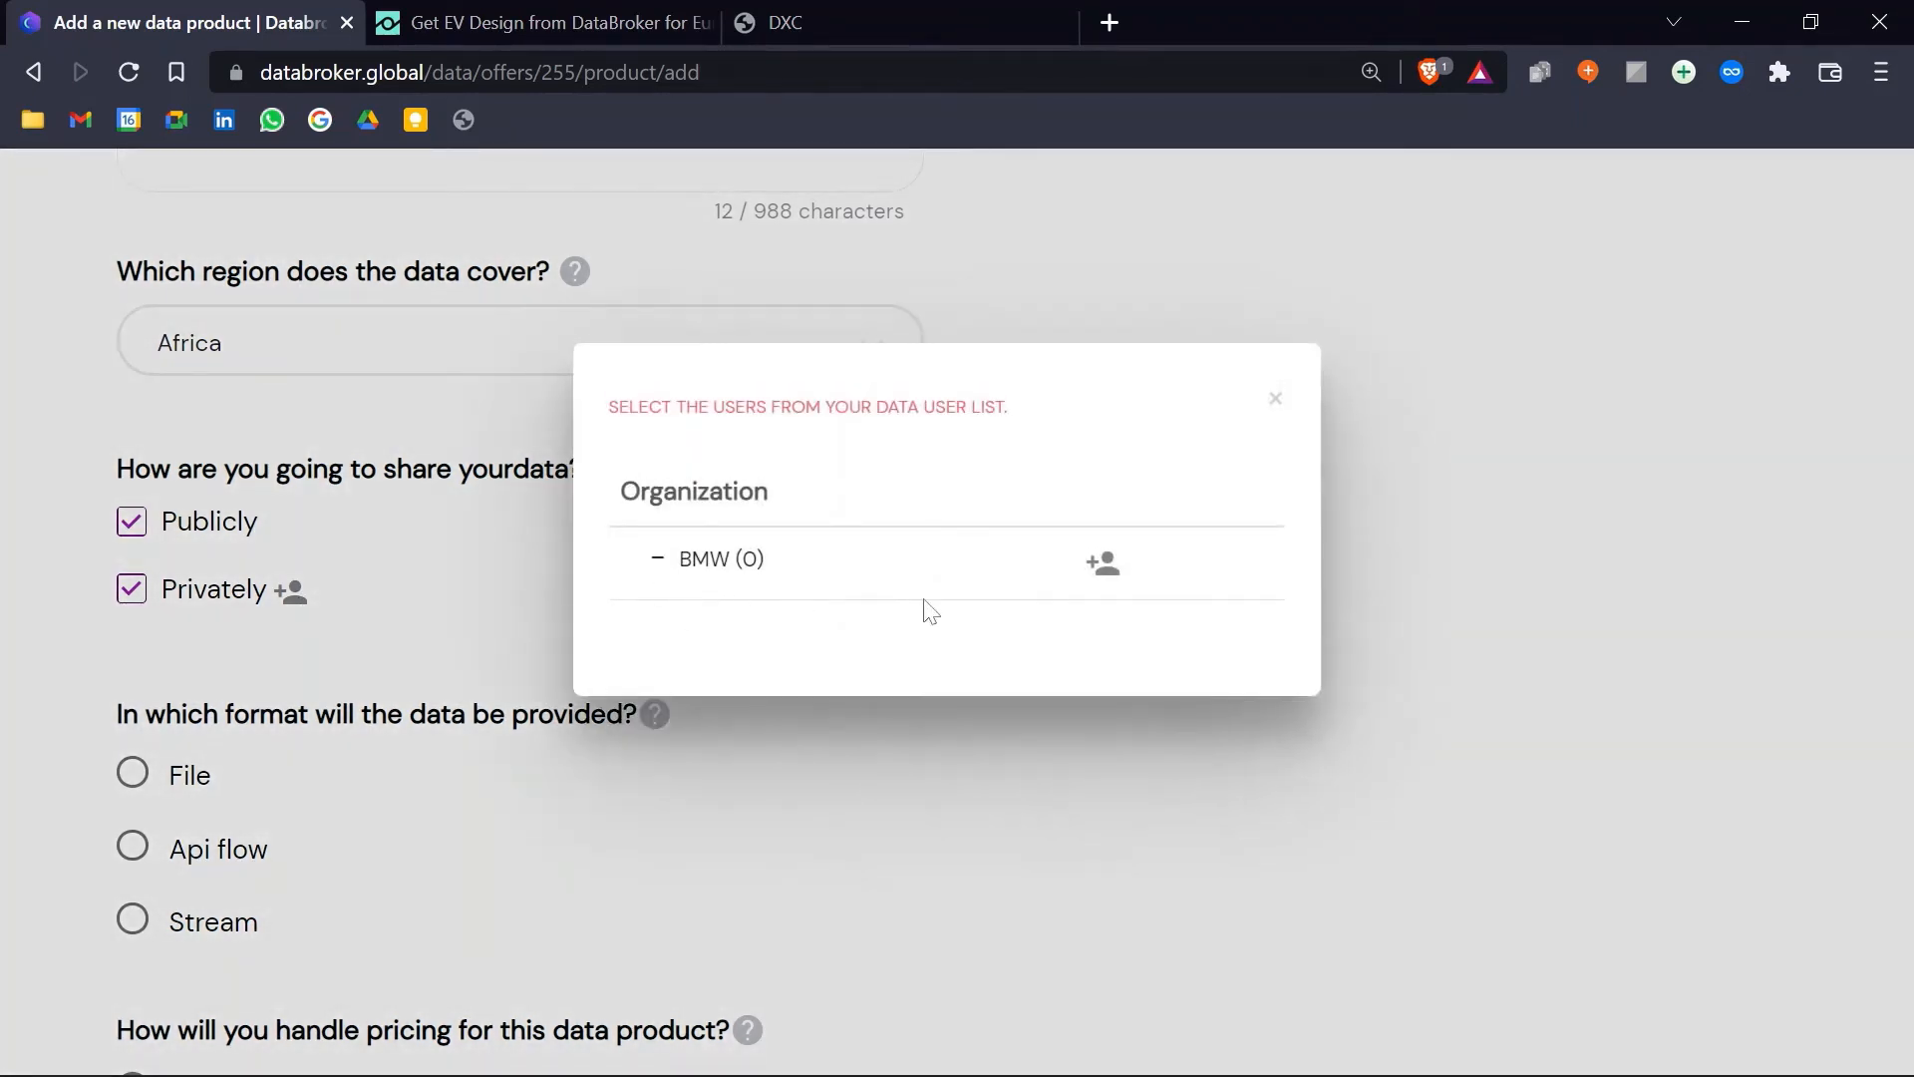
click(1112, 574)
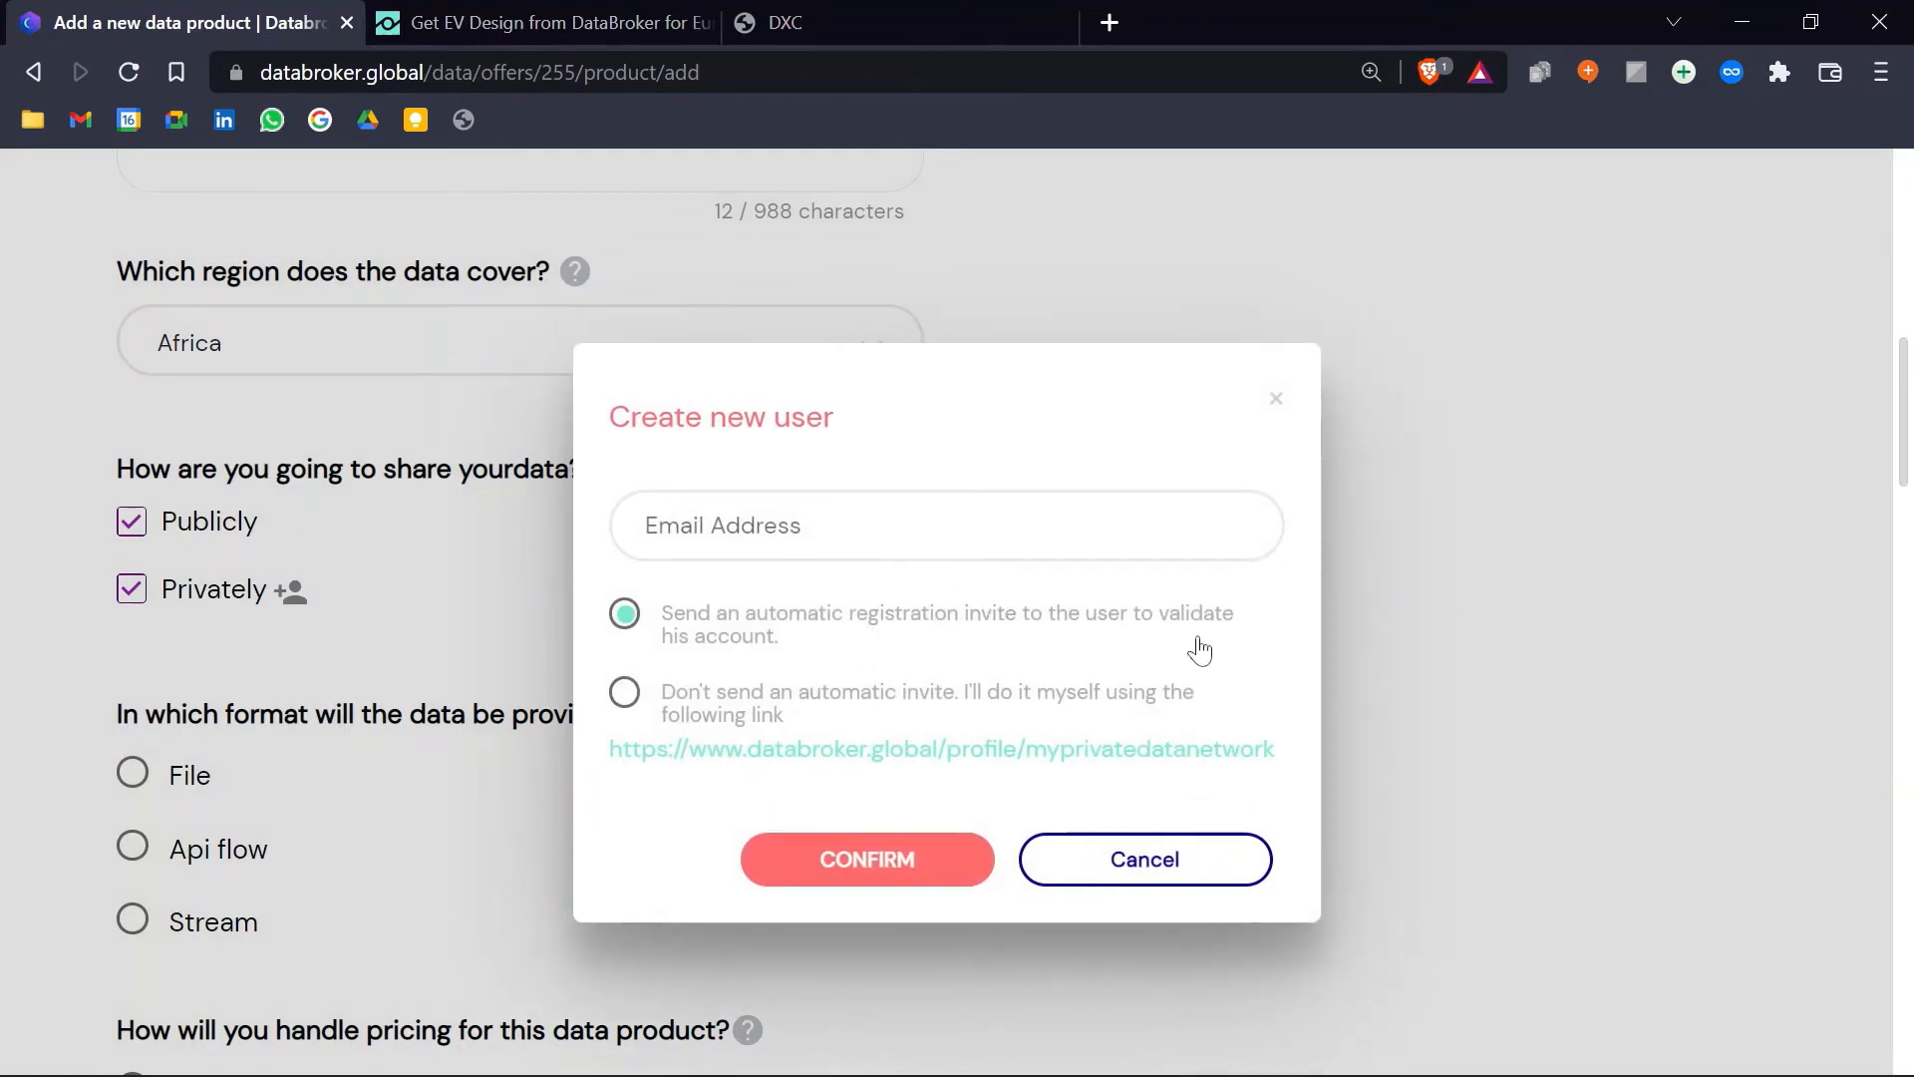
click(1277, 407)
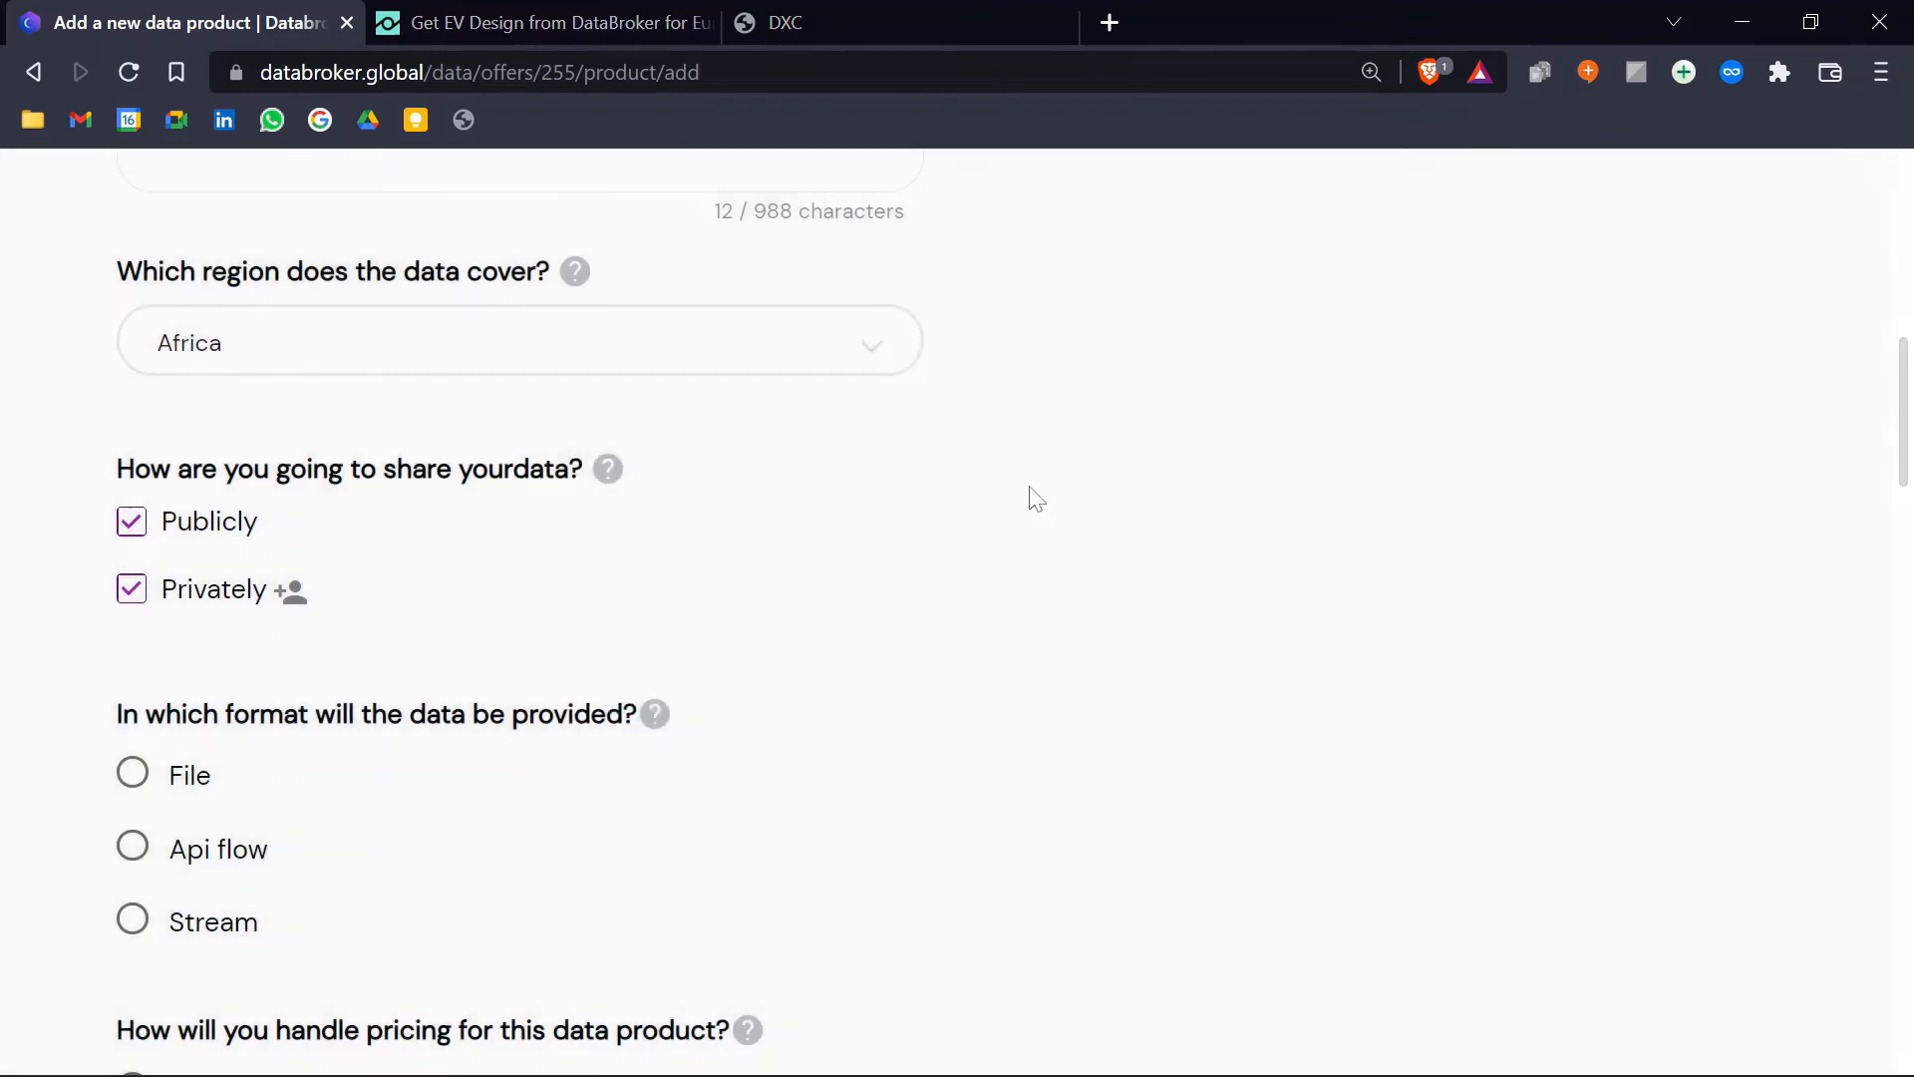
click(139, 594)
Step: Make the product a File offered FREE with a 1 week access period
scroll(381, 539, down, 3)
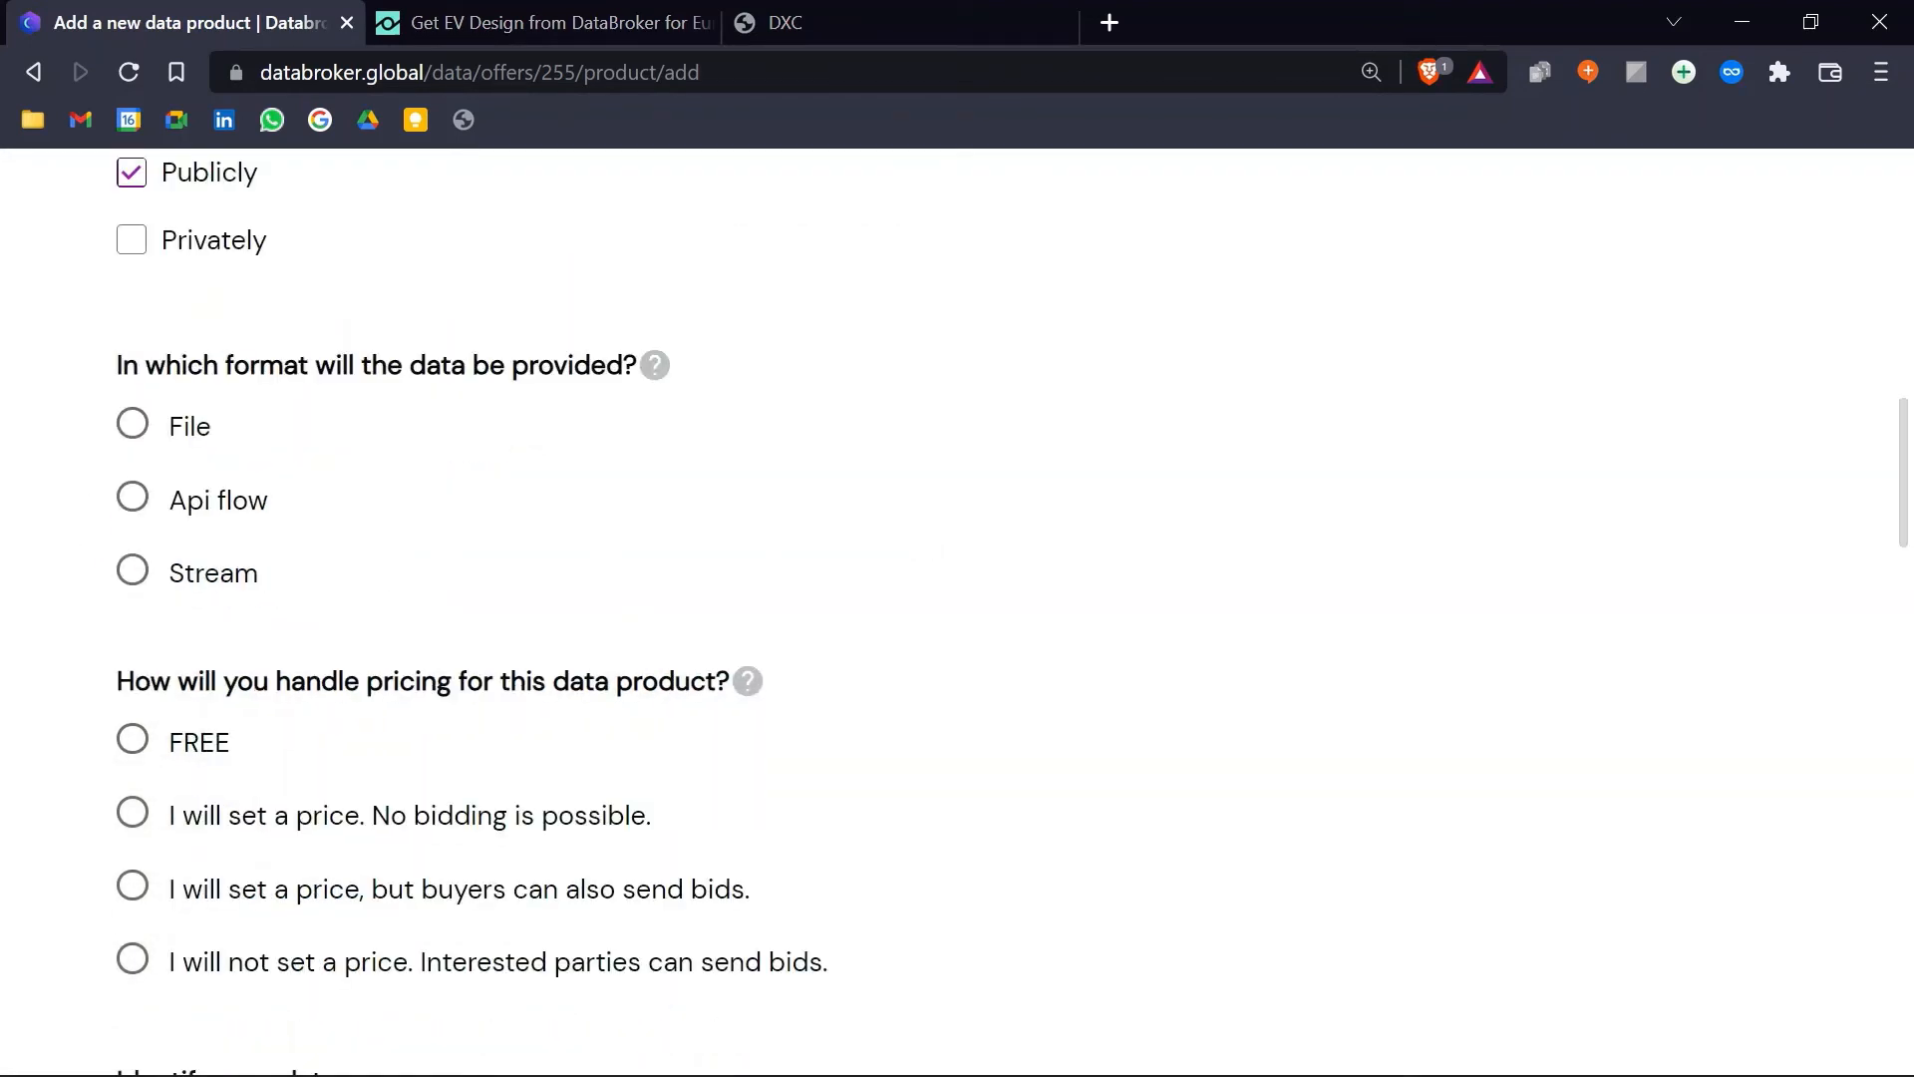
click(134, 426)
scroll(404, 489, down, 3)
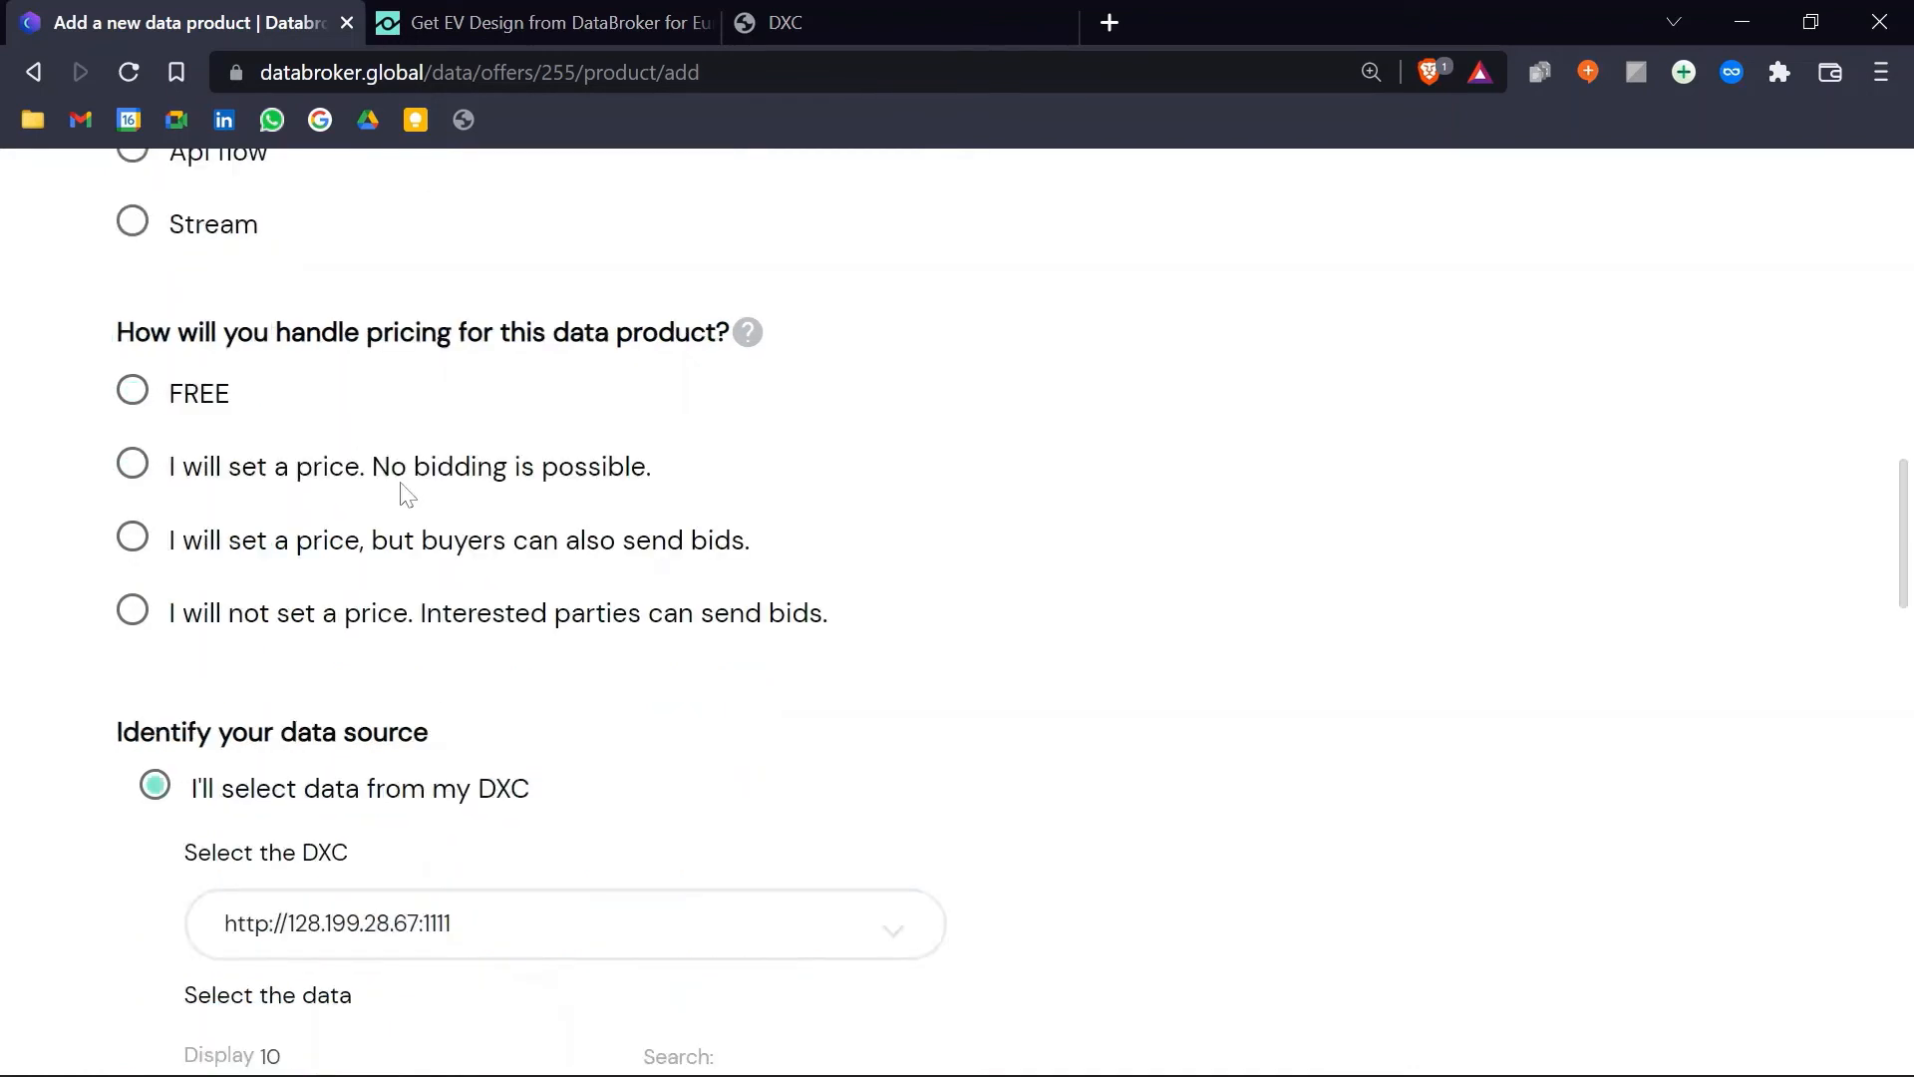
click(133, 390)
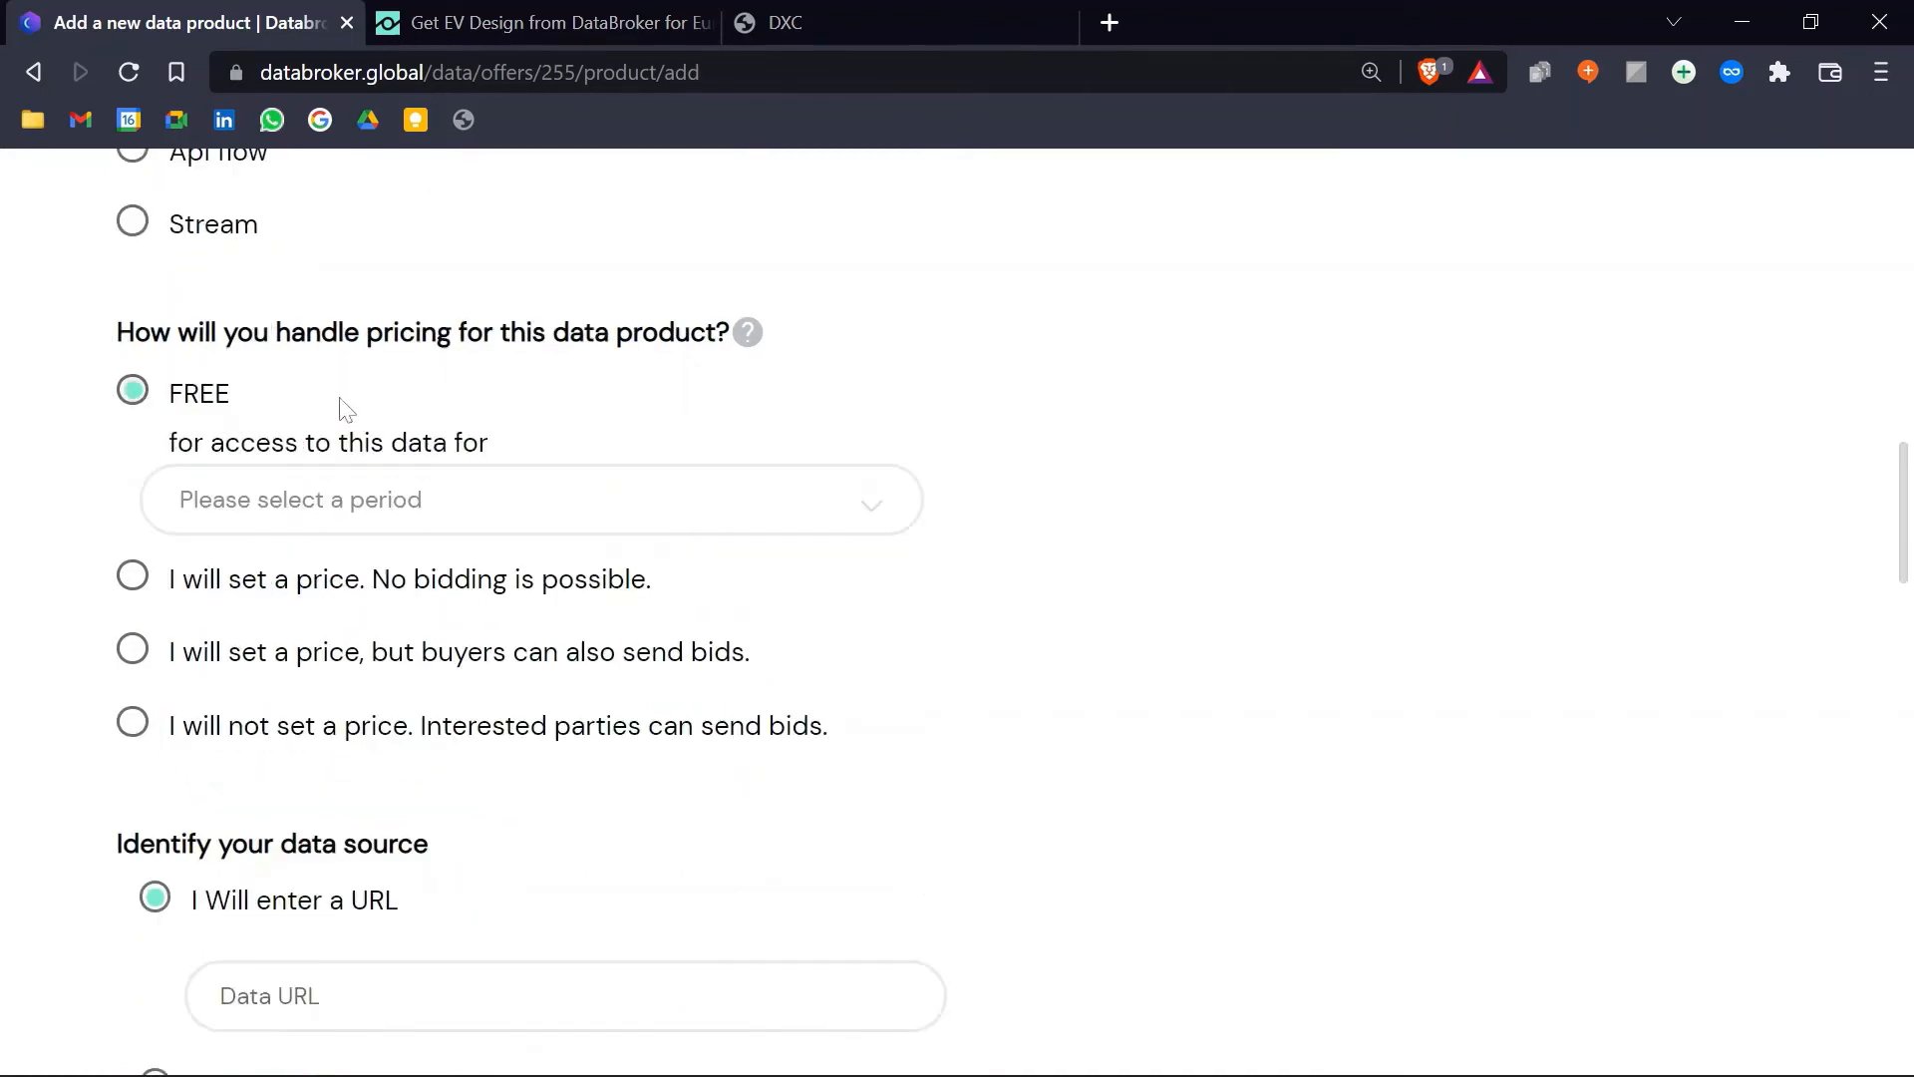
click(492, 502)
click(348, 628)
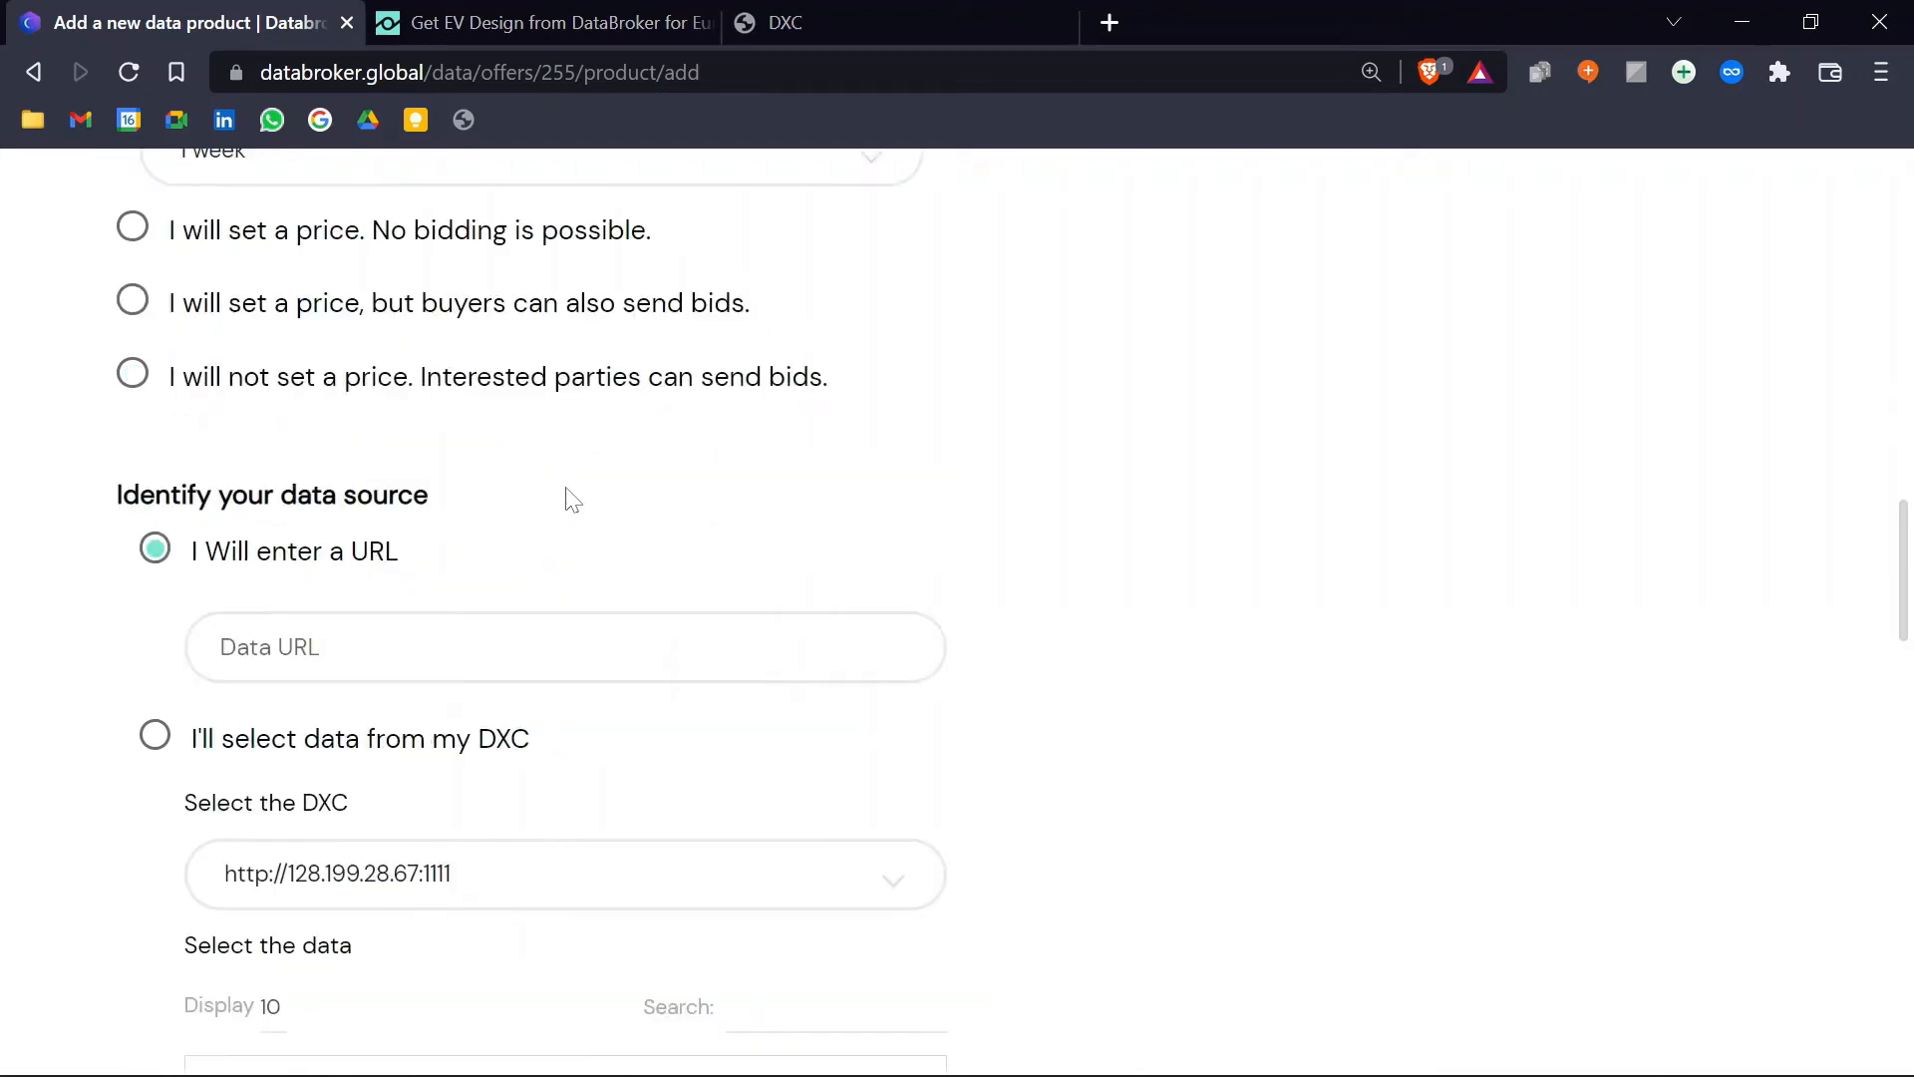
Step: Try the fixed-price, price-with-bids and bids-only pricing options, then return to FREE
click(129, 578)
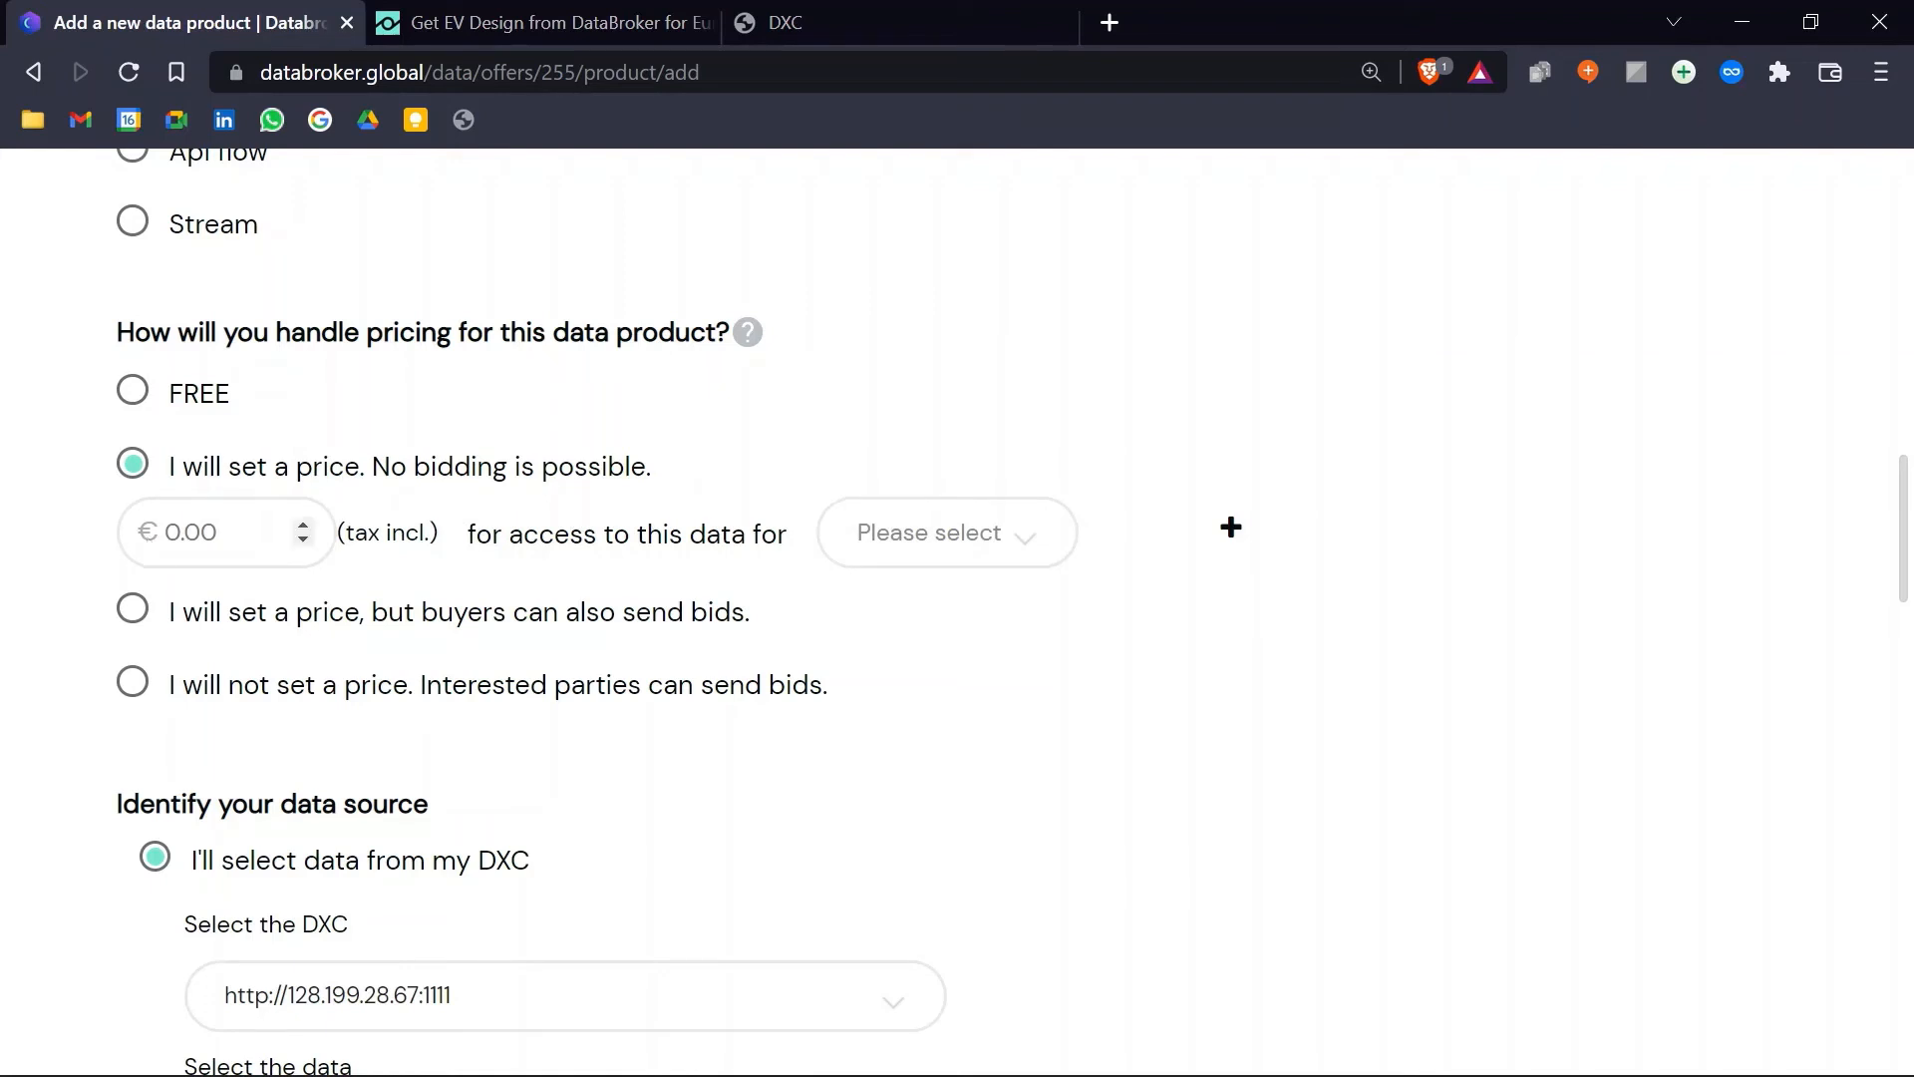
click(929, 555)
click(932, 558)
click(133, 610)
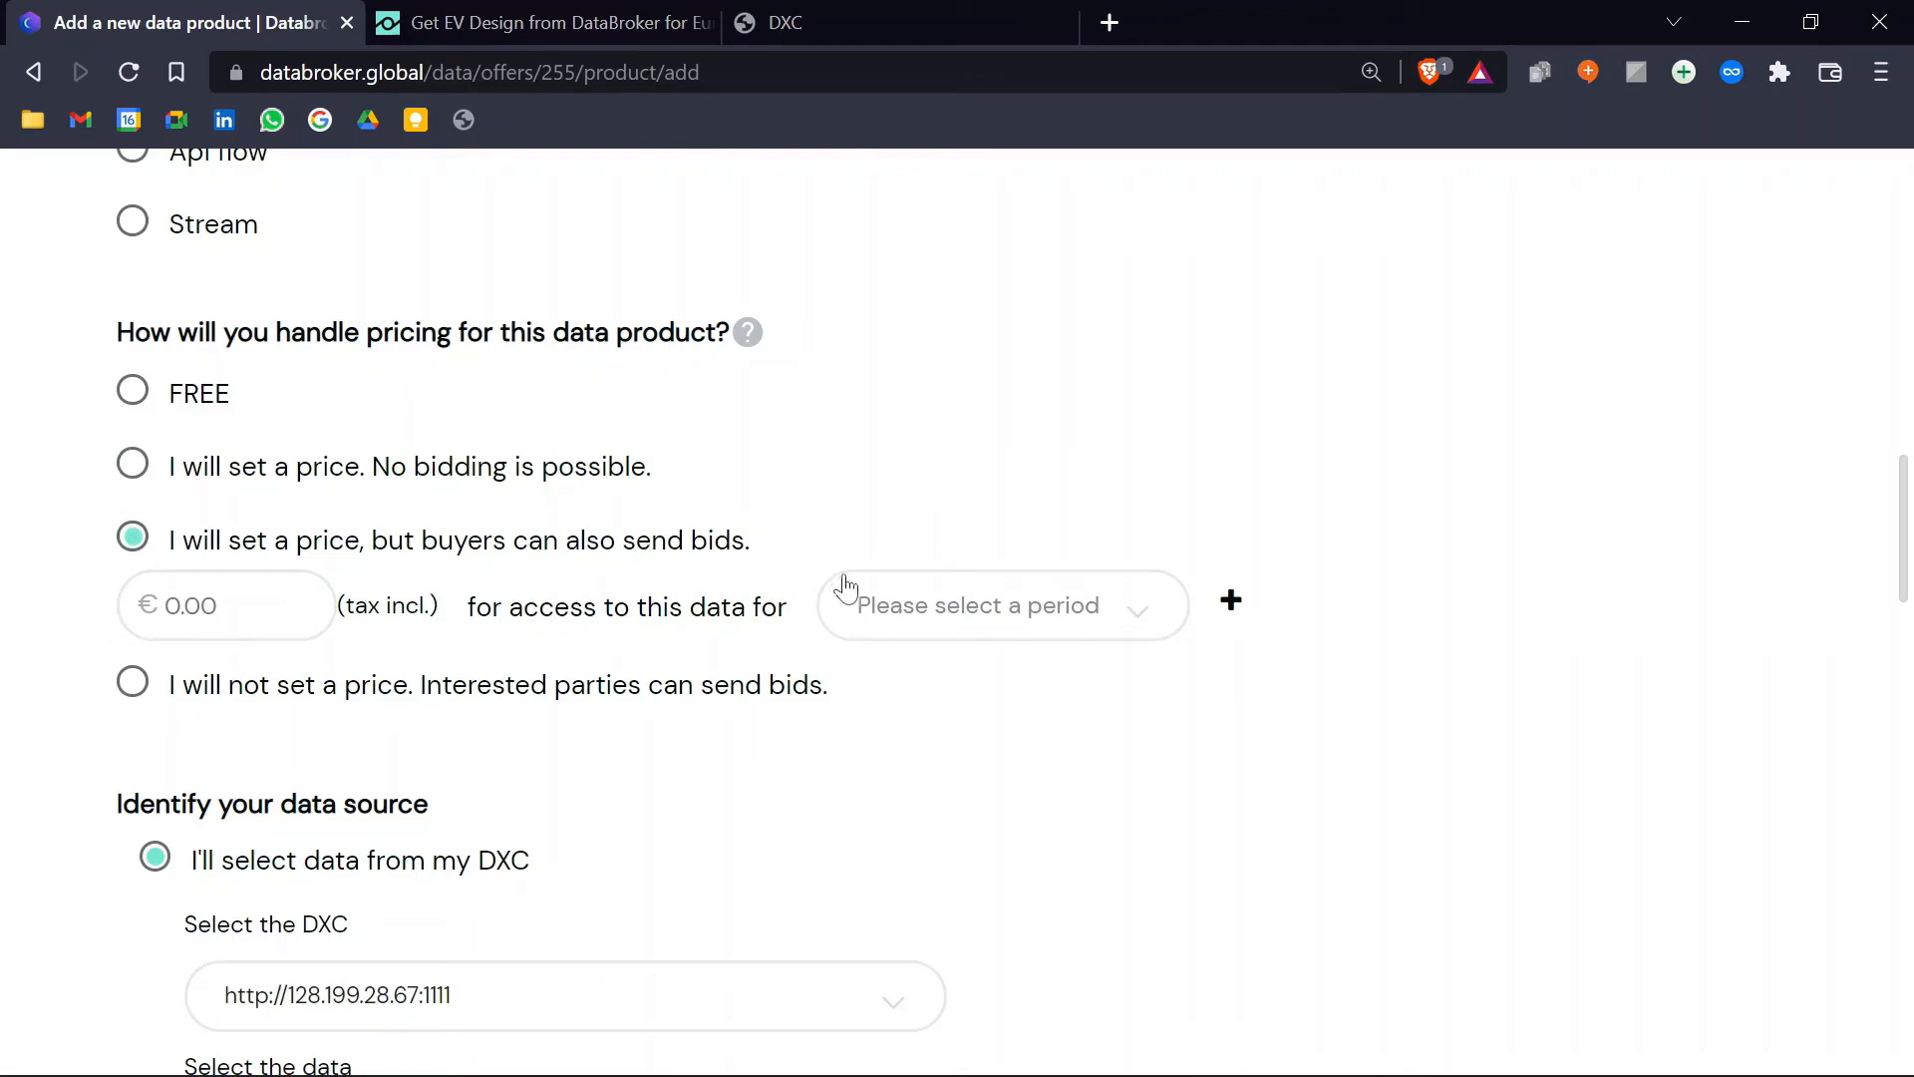
click(135, 683)
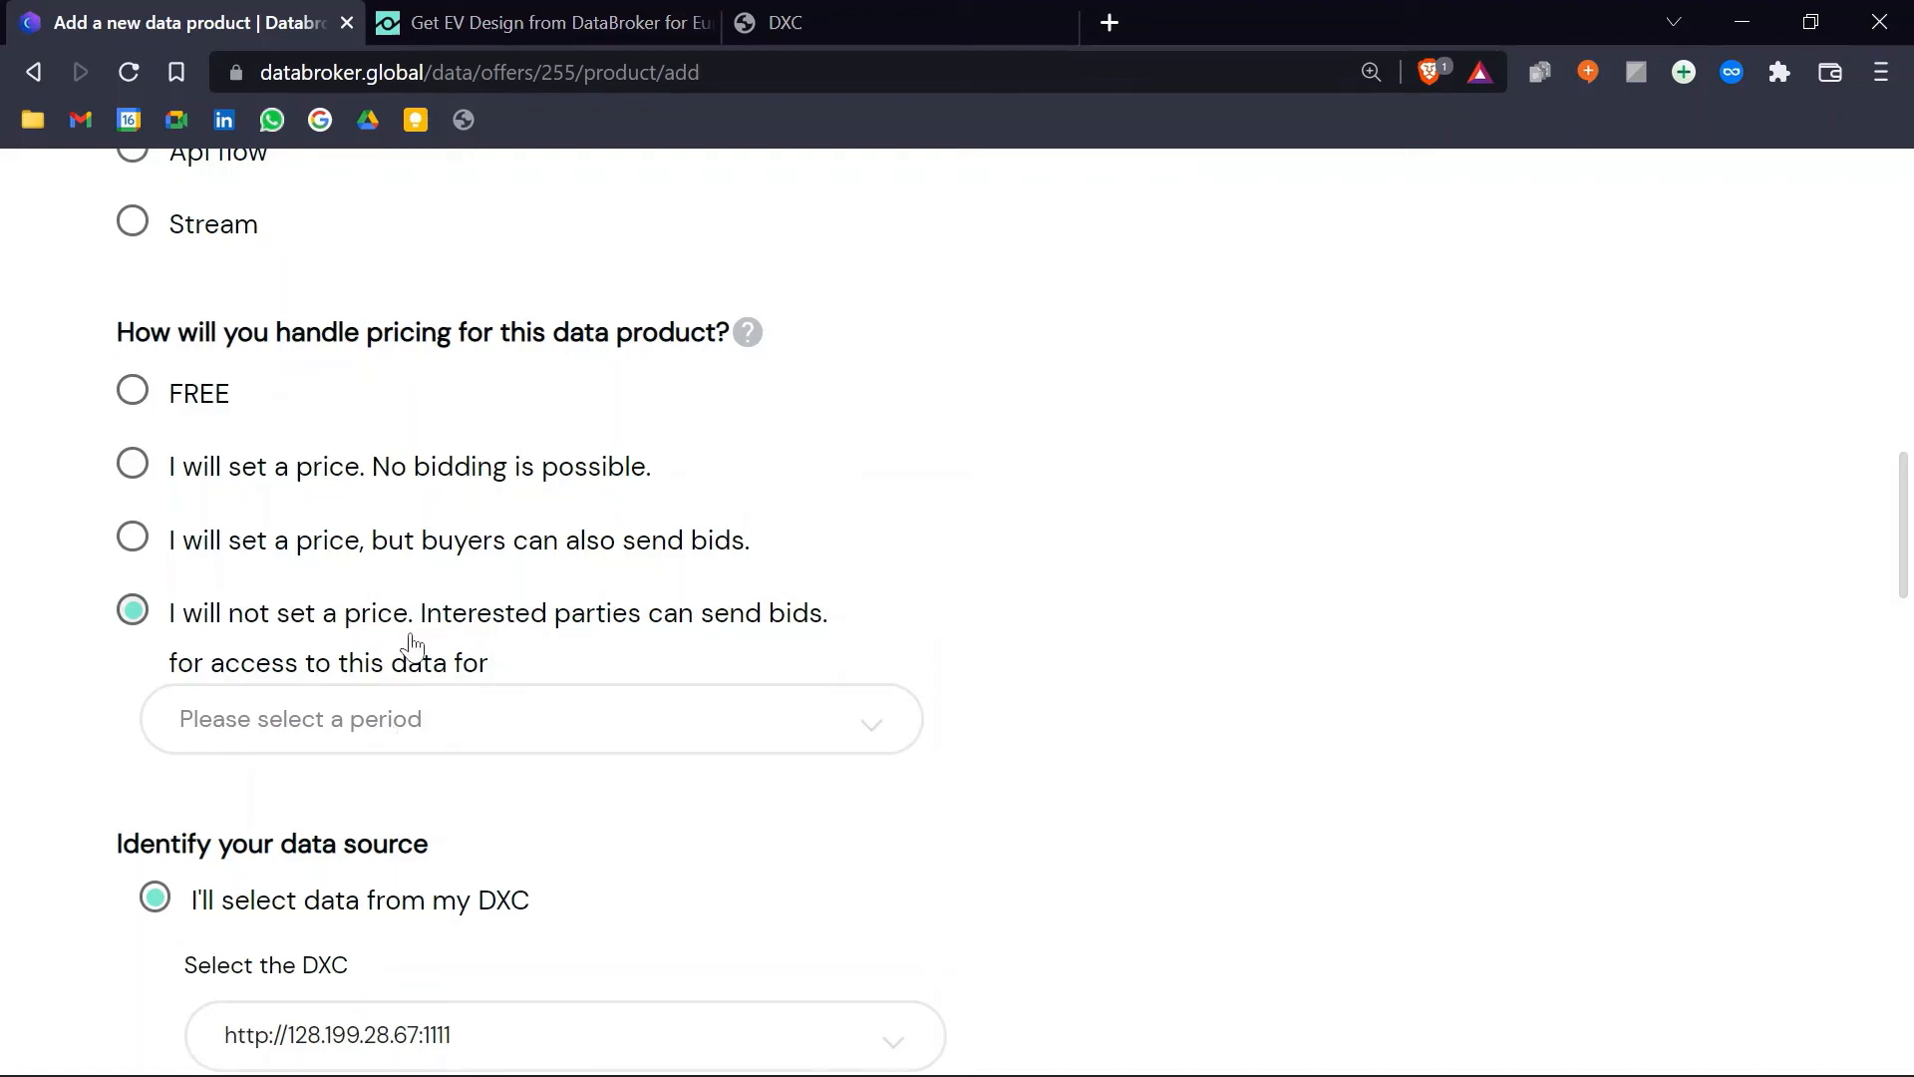
click(241, 418)
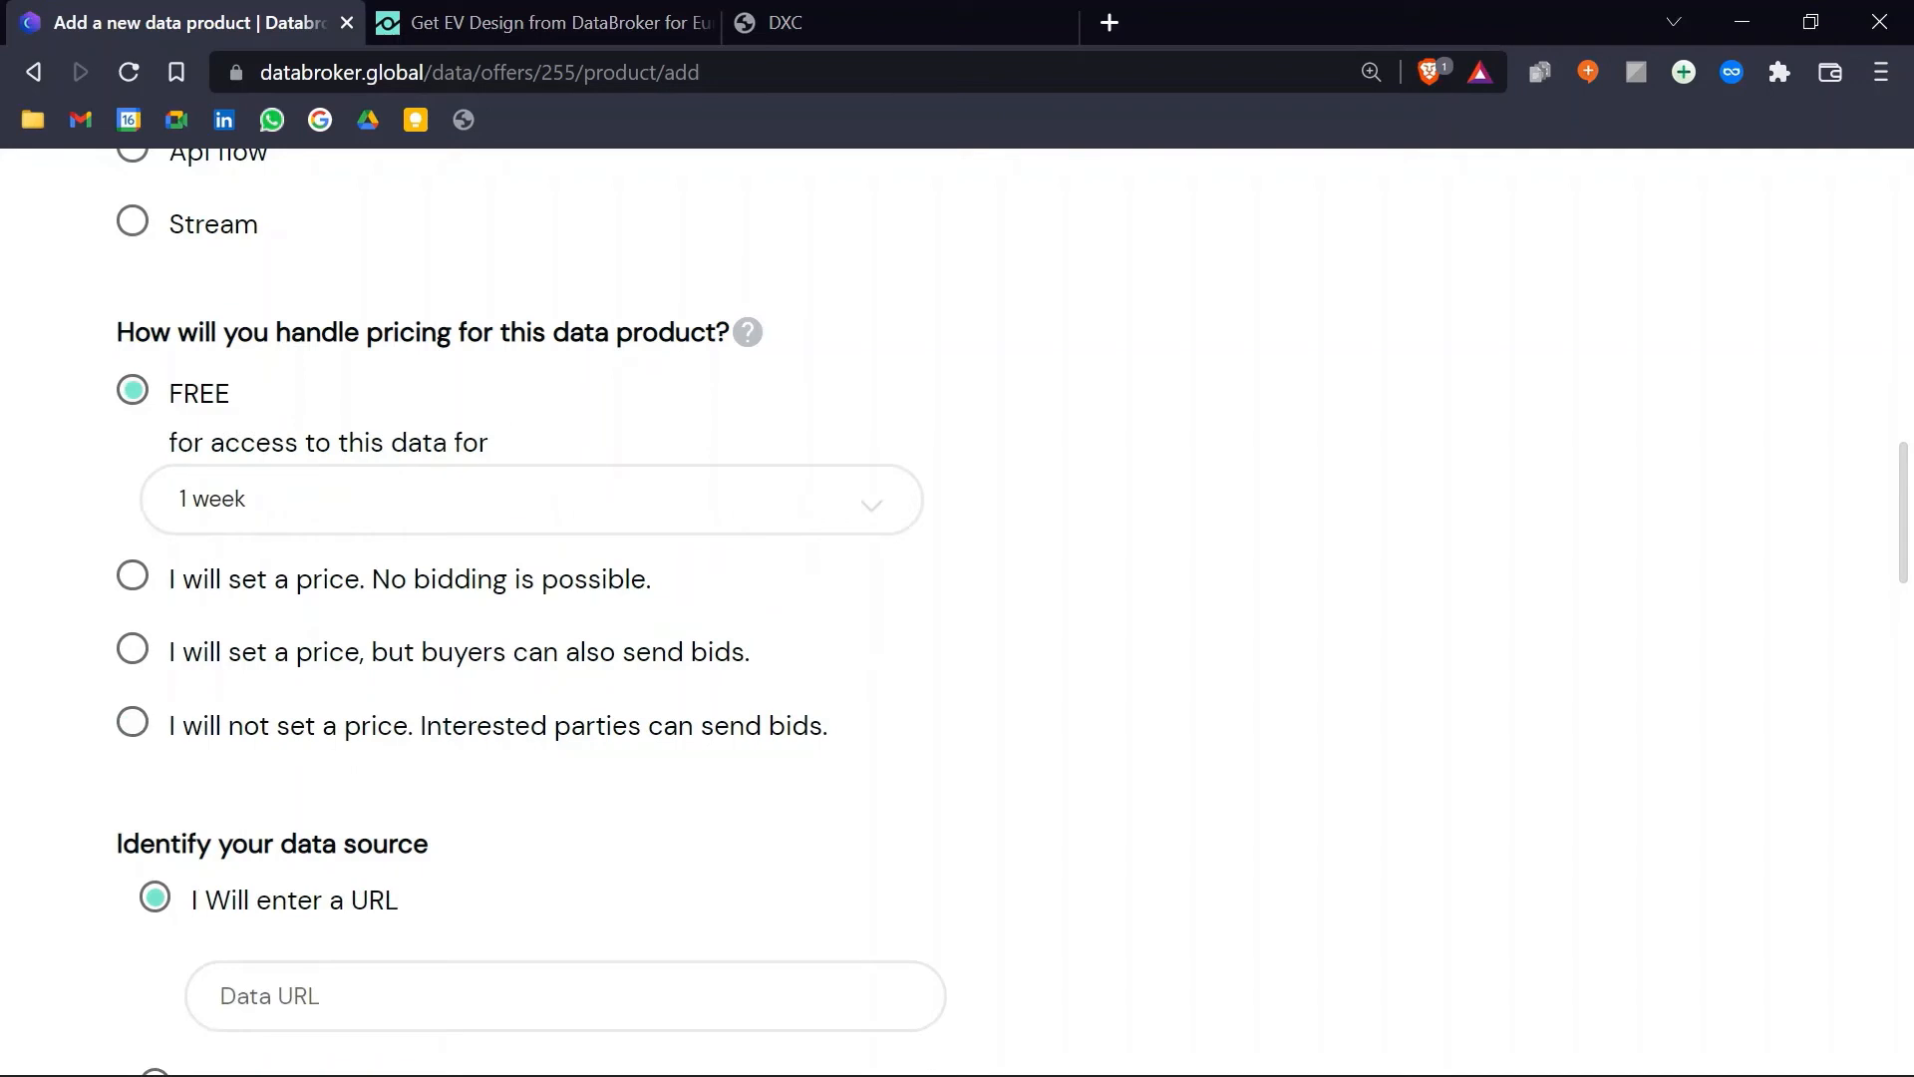
Step: Choose to source the product's data from the connected DXC
scroll(521, 467, down, 3)
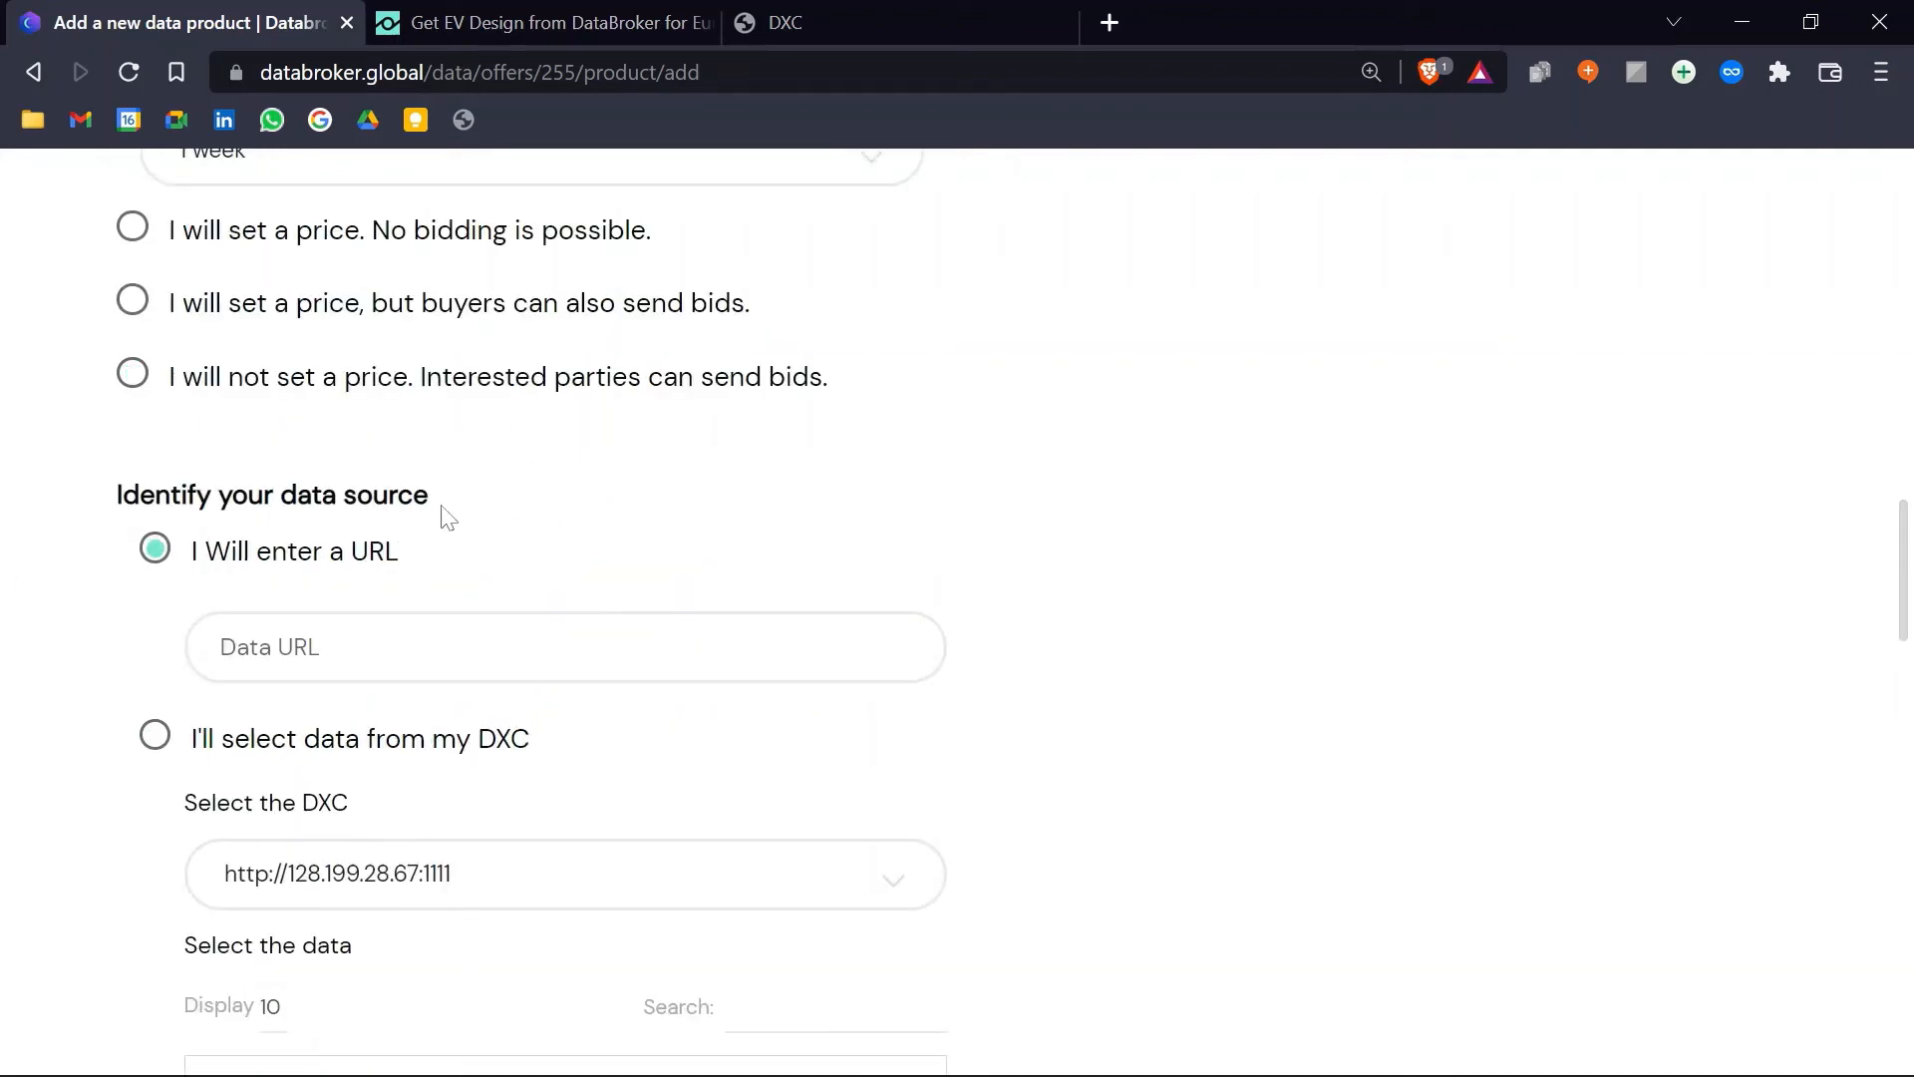
scroll(448, 518, down, 3)
click(156, 402)
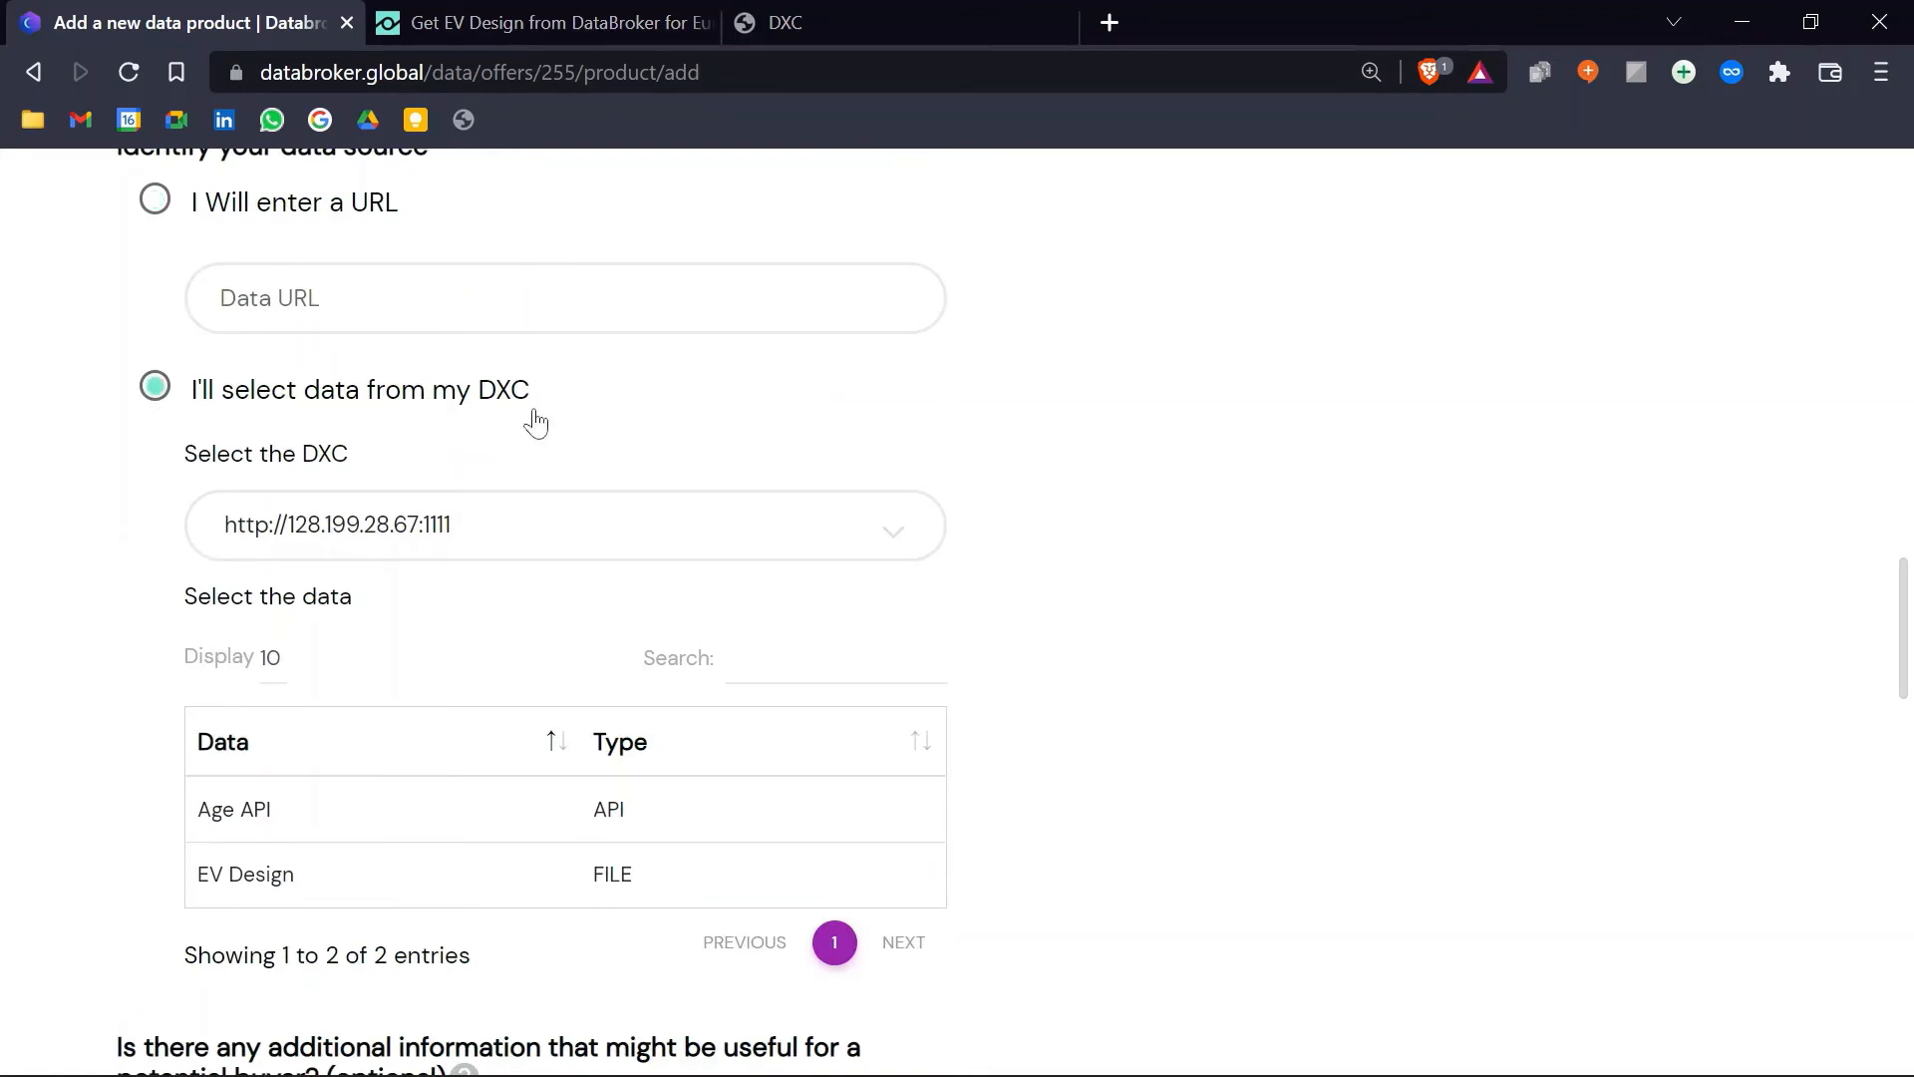
Step: Keep DXC 128.199.28.67:1111, check its data sources, and choose EV Design as the product's data
click(627, 529)
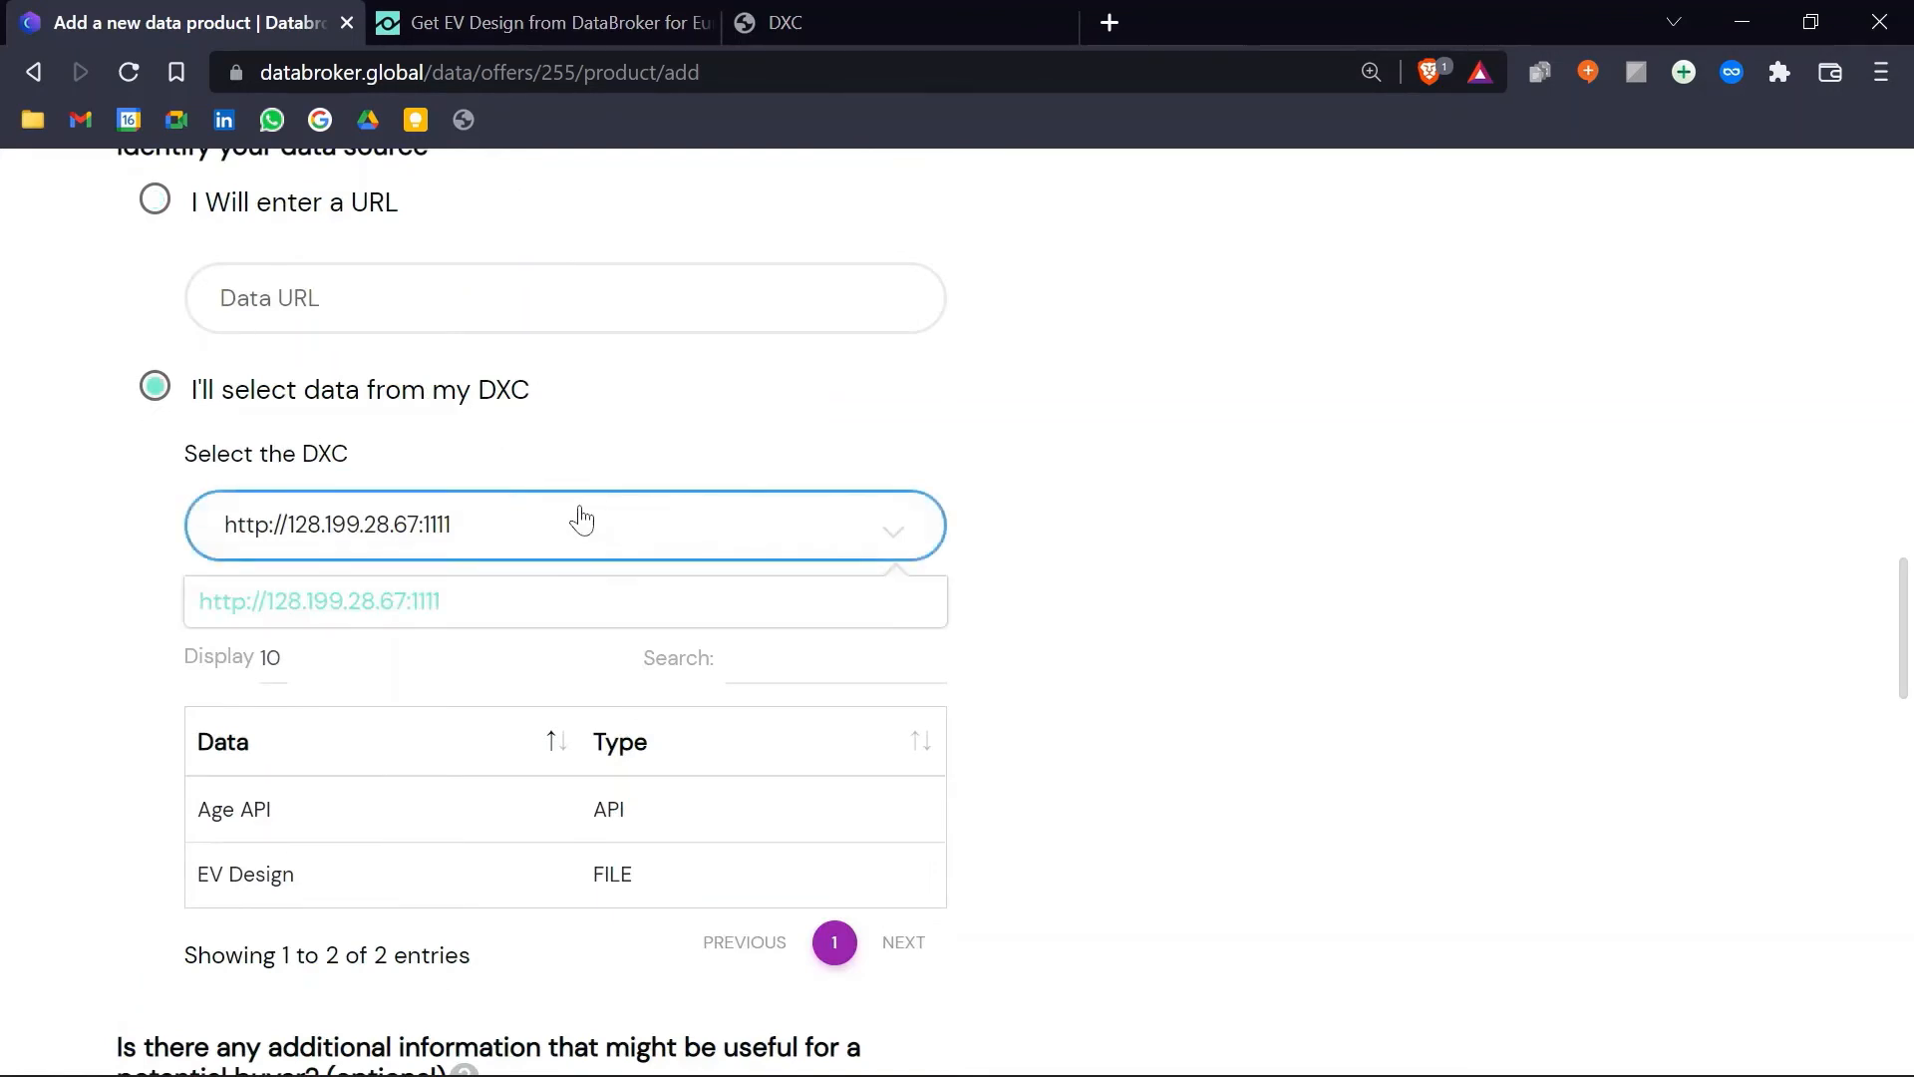
click(987, 535)
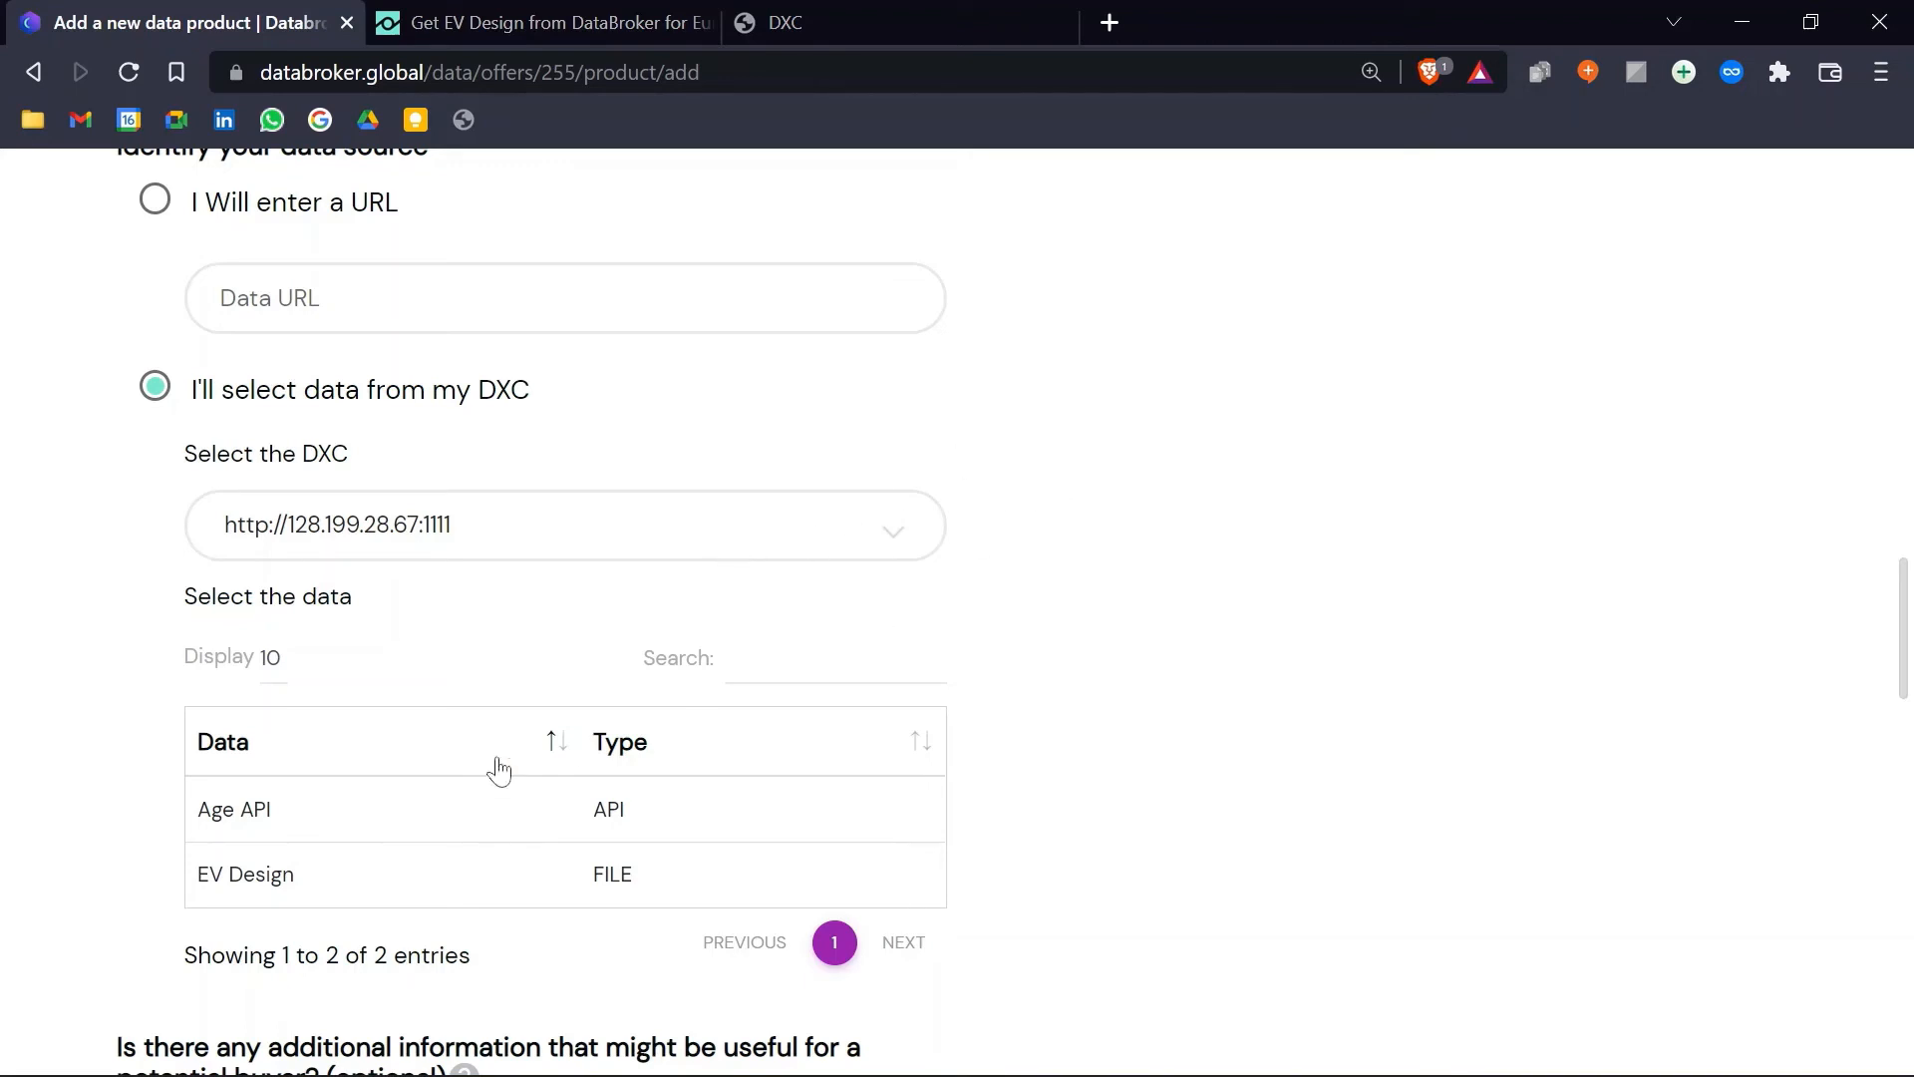
scroll(1053, 771, down, 3)
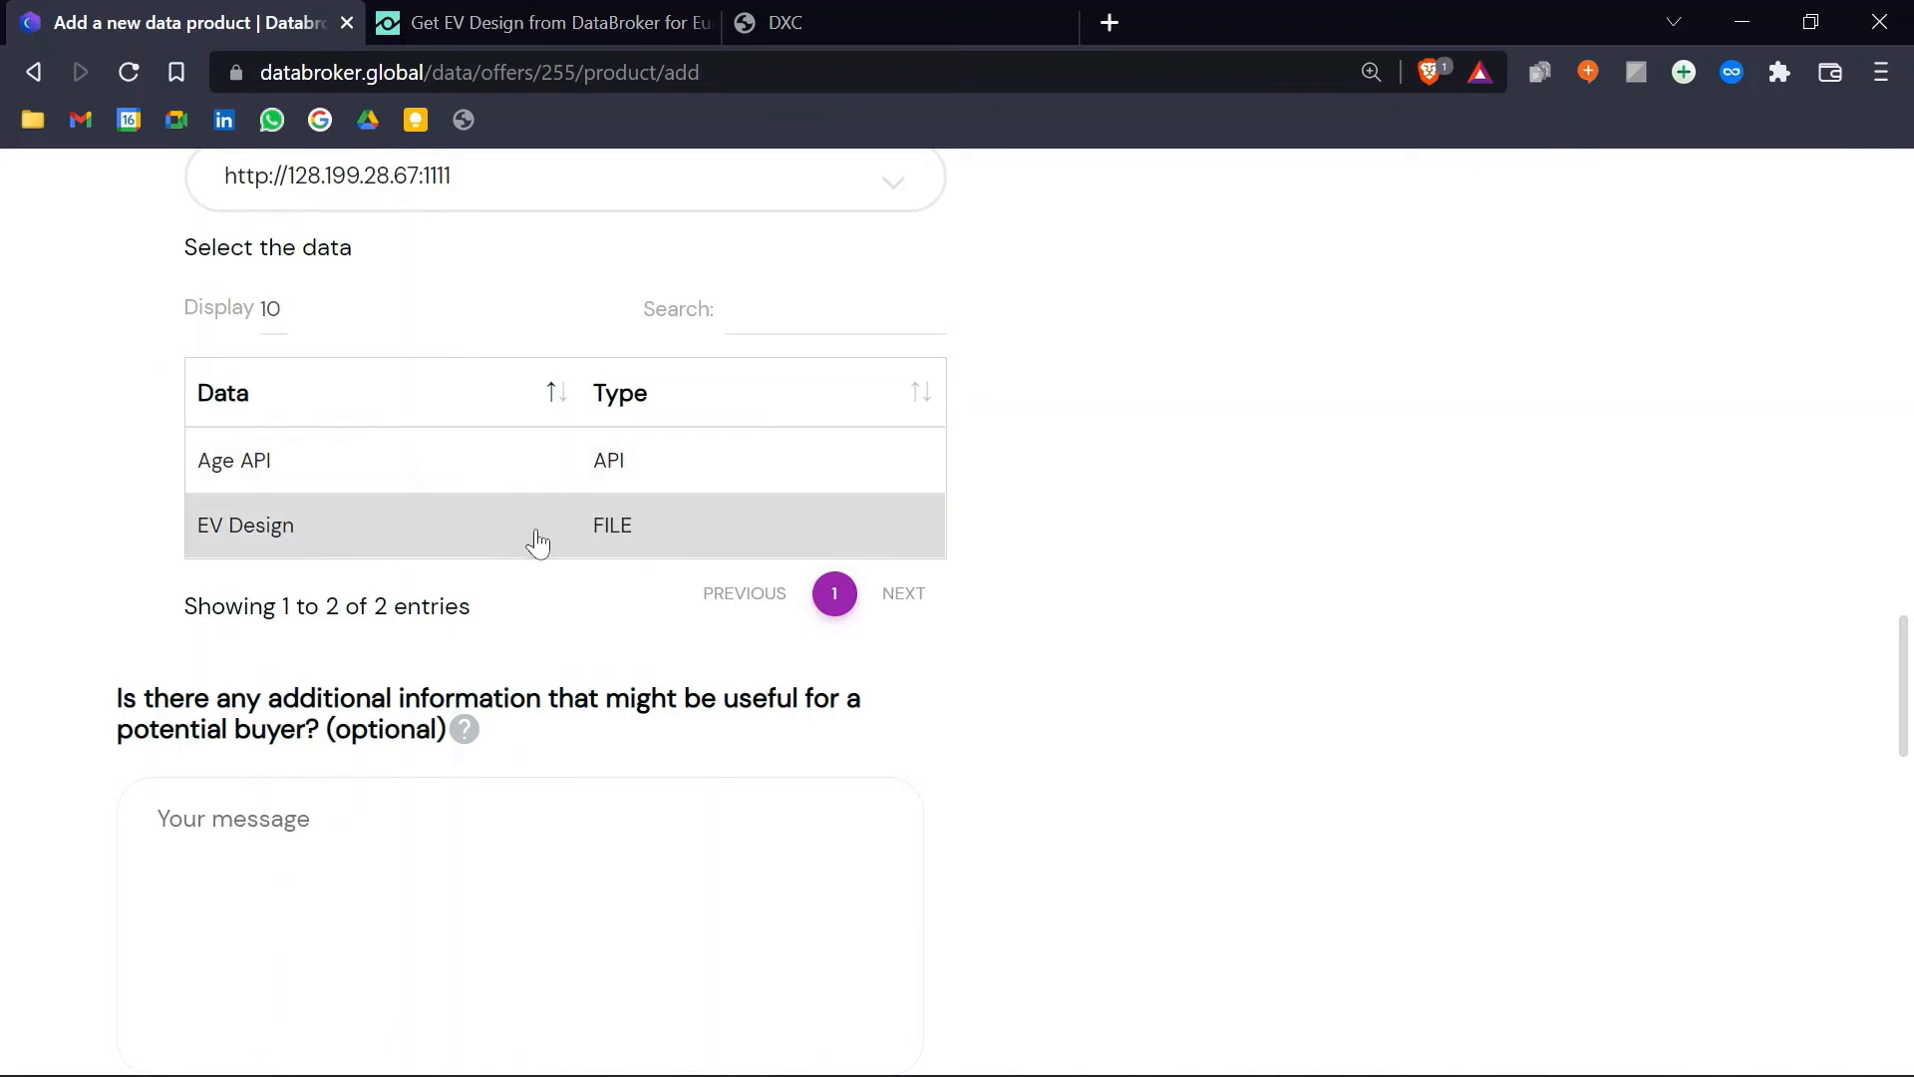
click(909, 20)
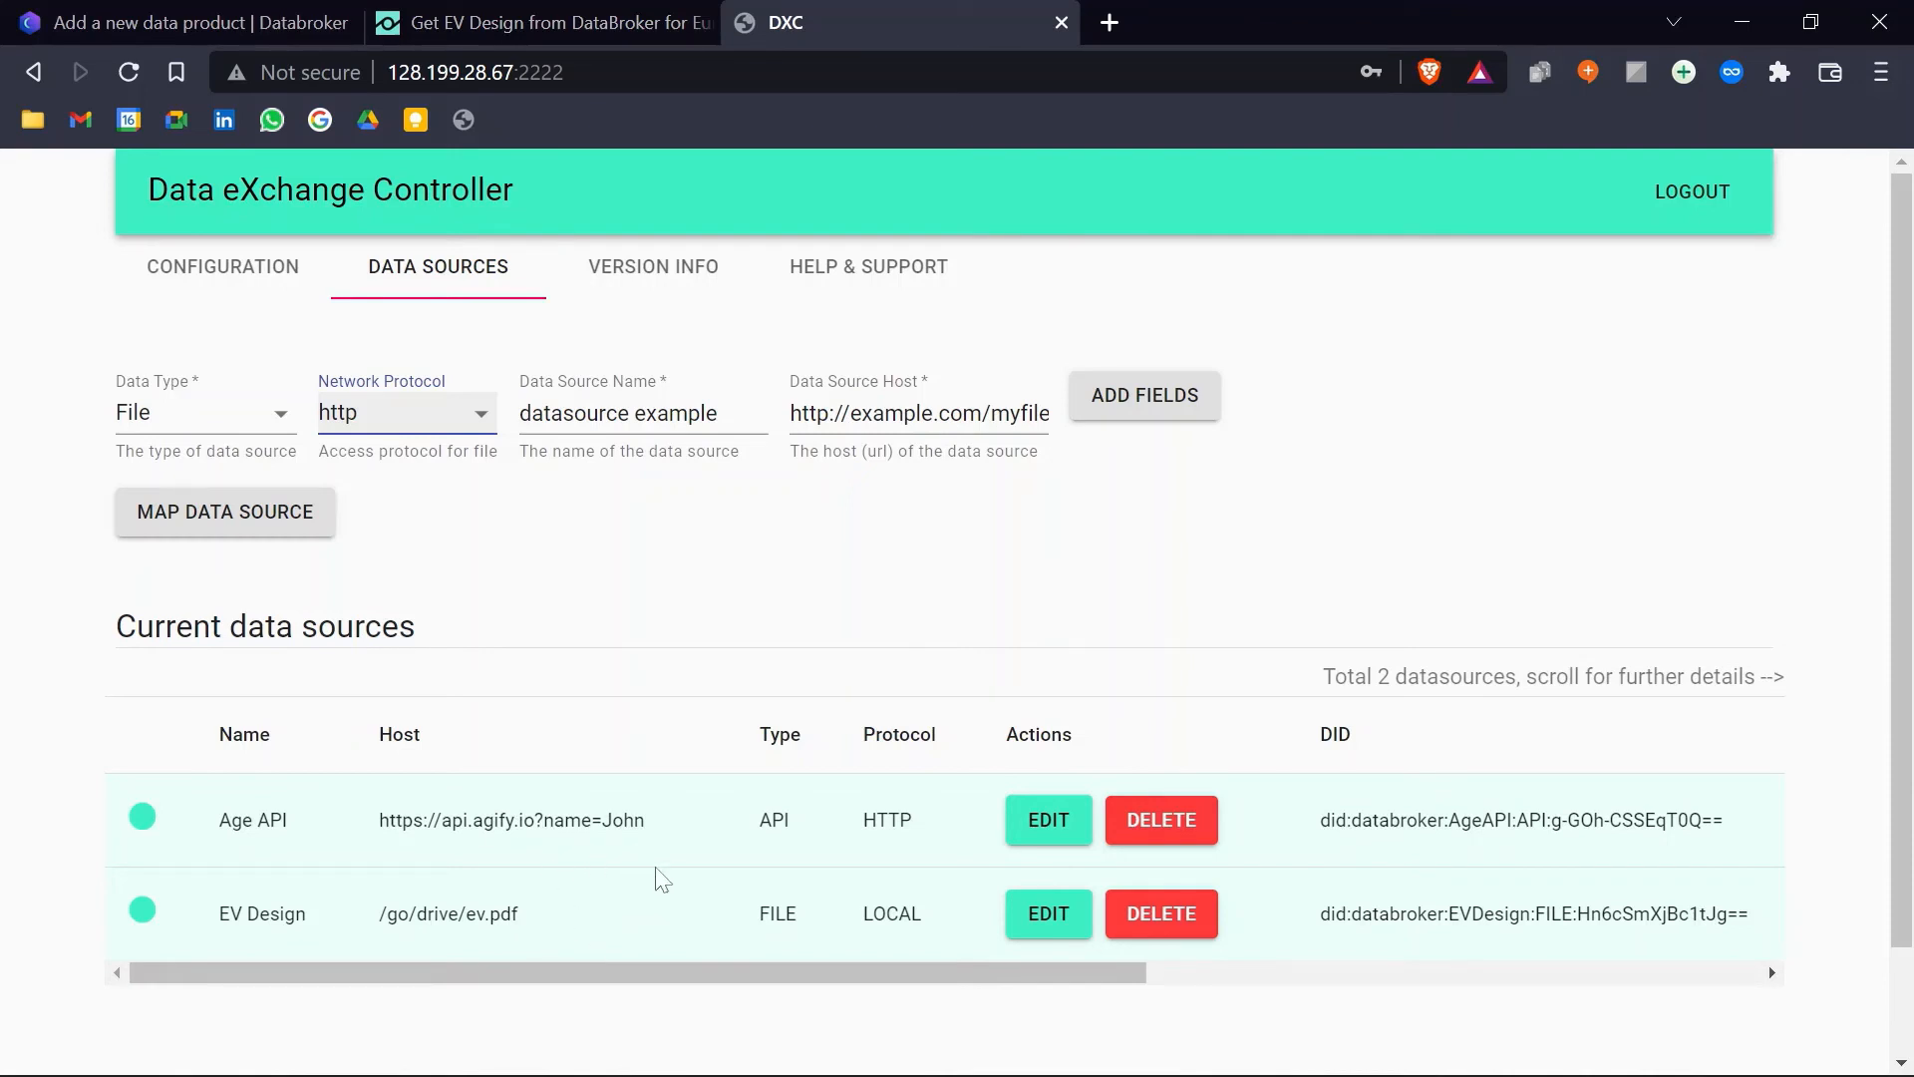
click(299, 22)
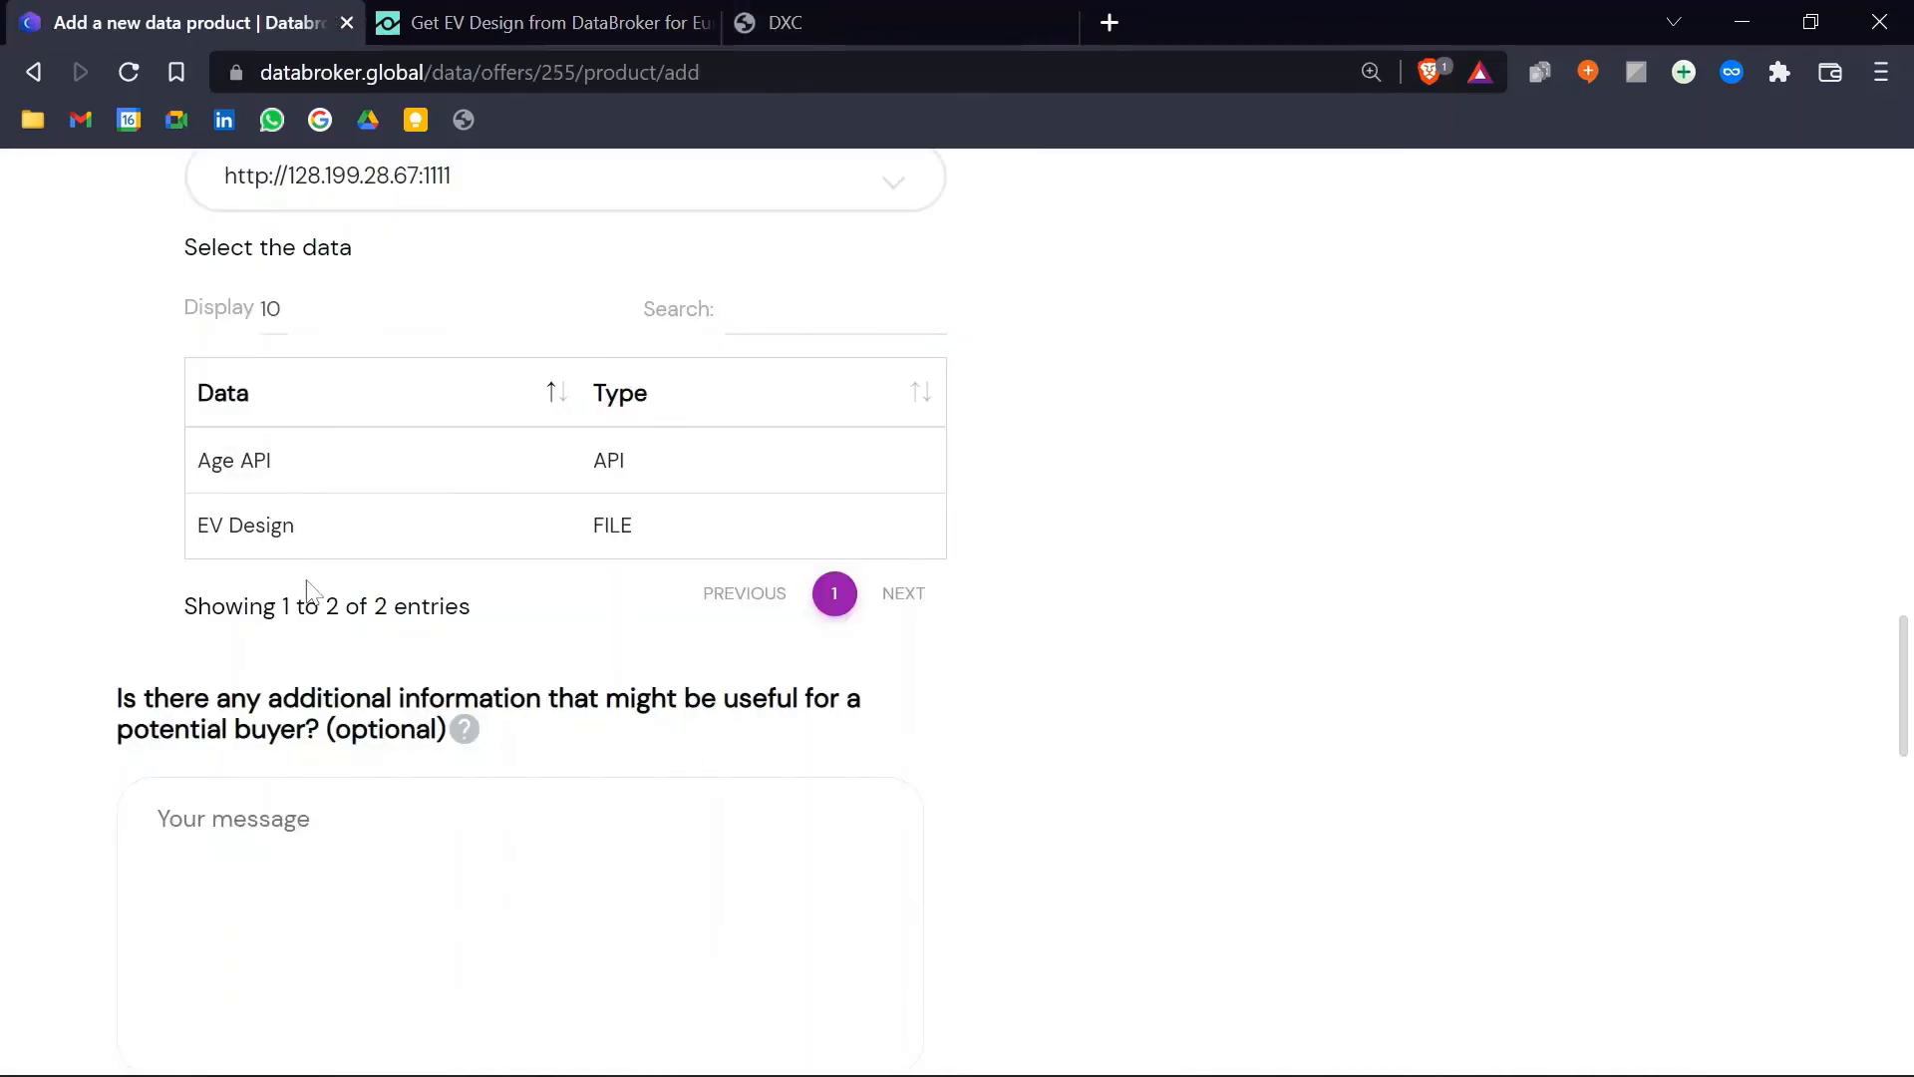
click(365, 550)
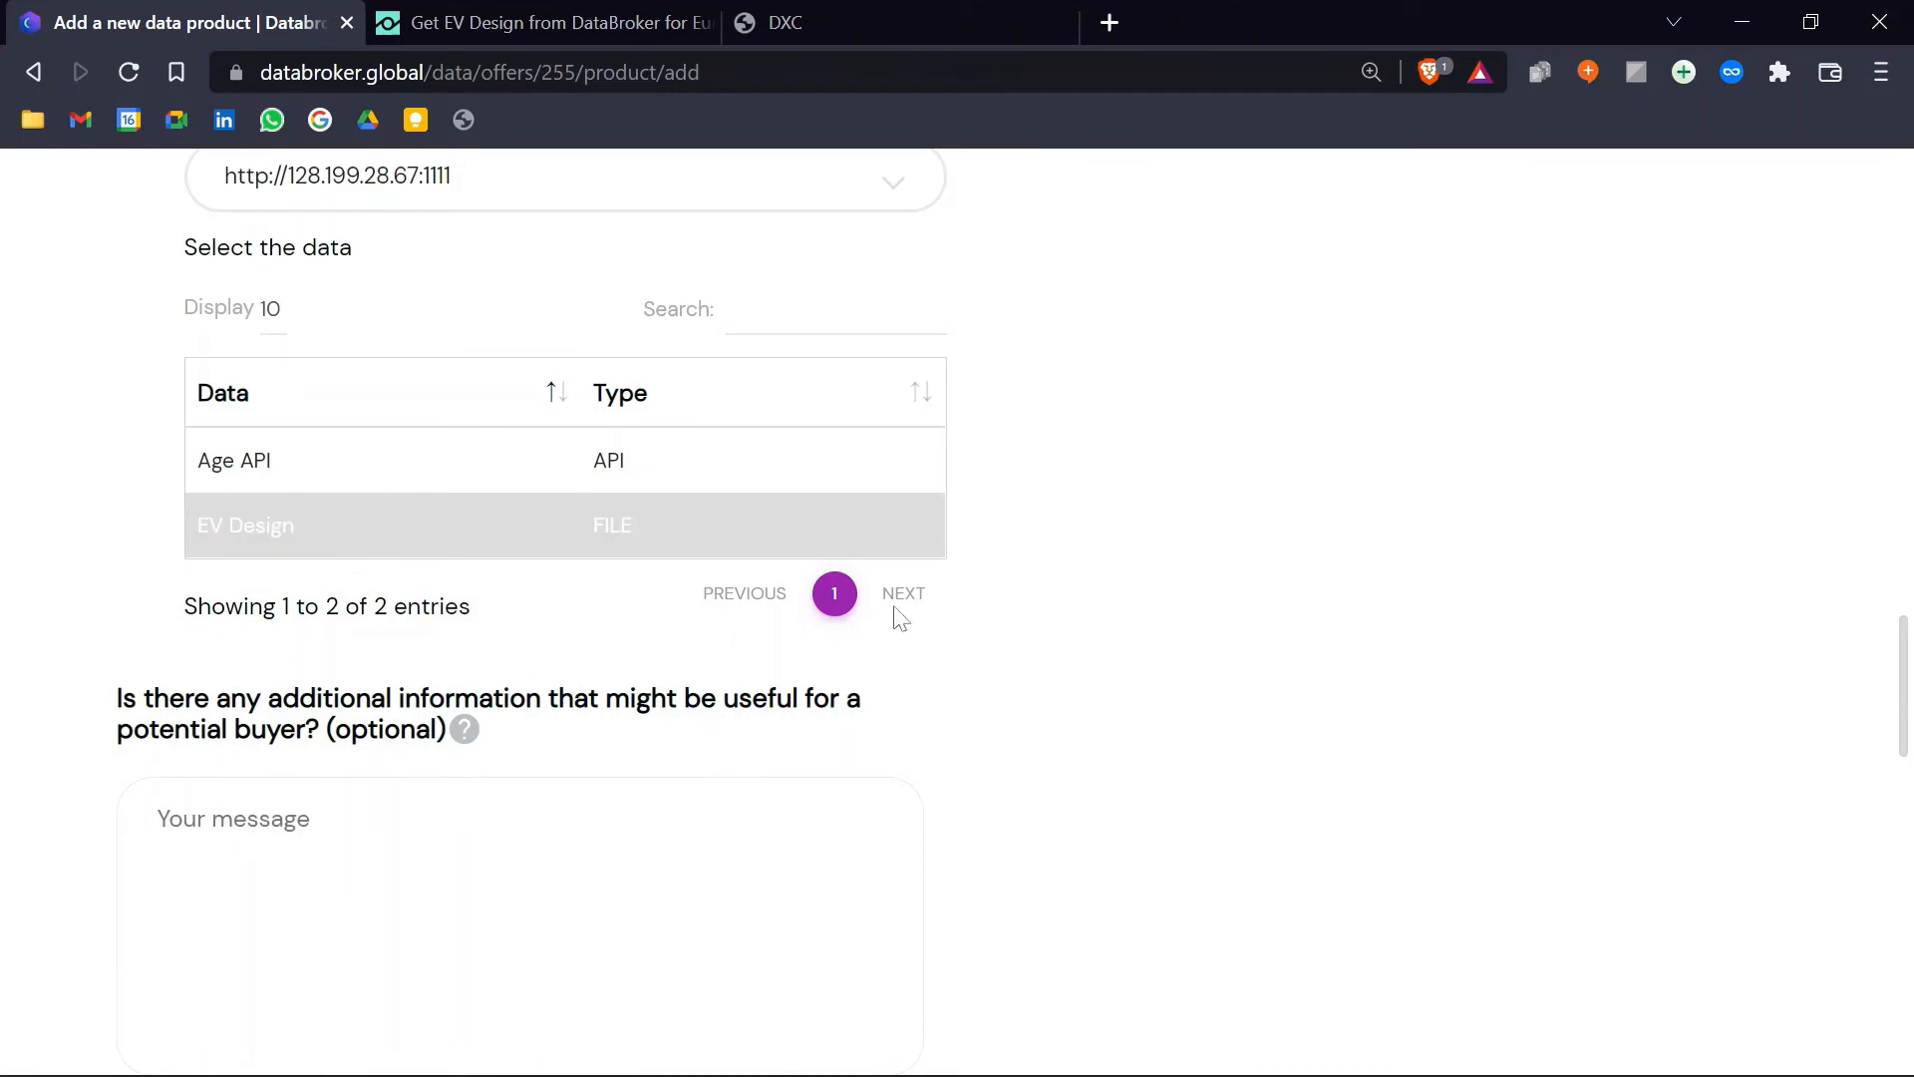
scroll(1067, 589, down, 3)
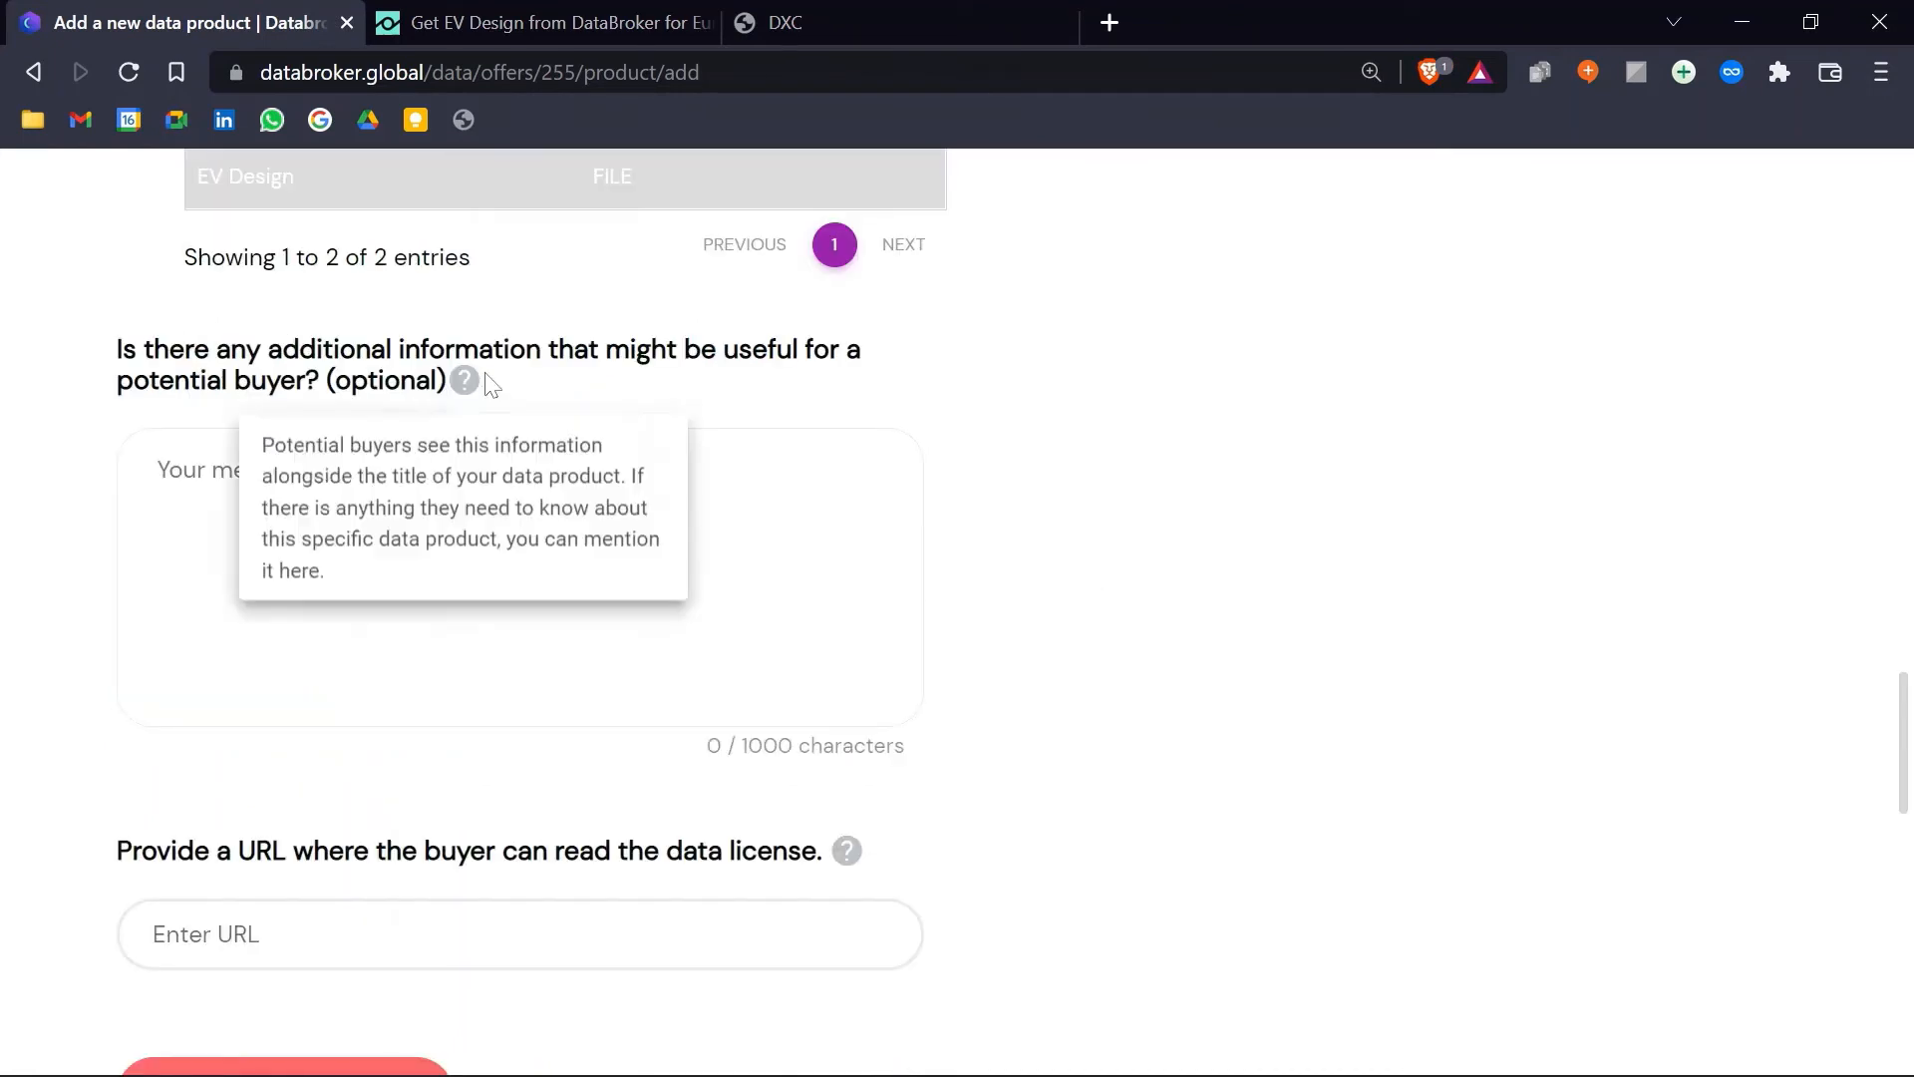
Step: Add buyer note 'Info' and licence URL abc.com, then publish the EV Design data product
click(439, 519)
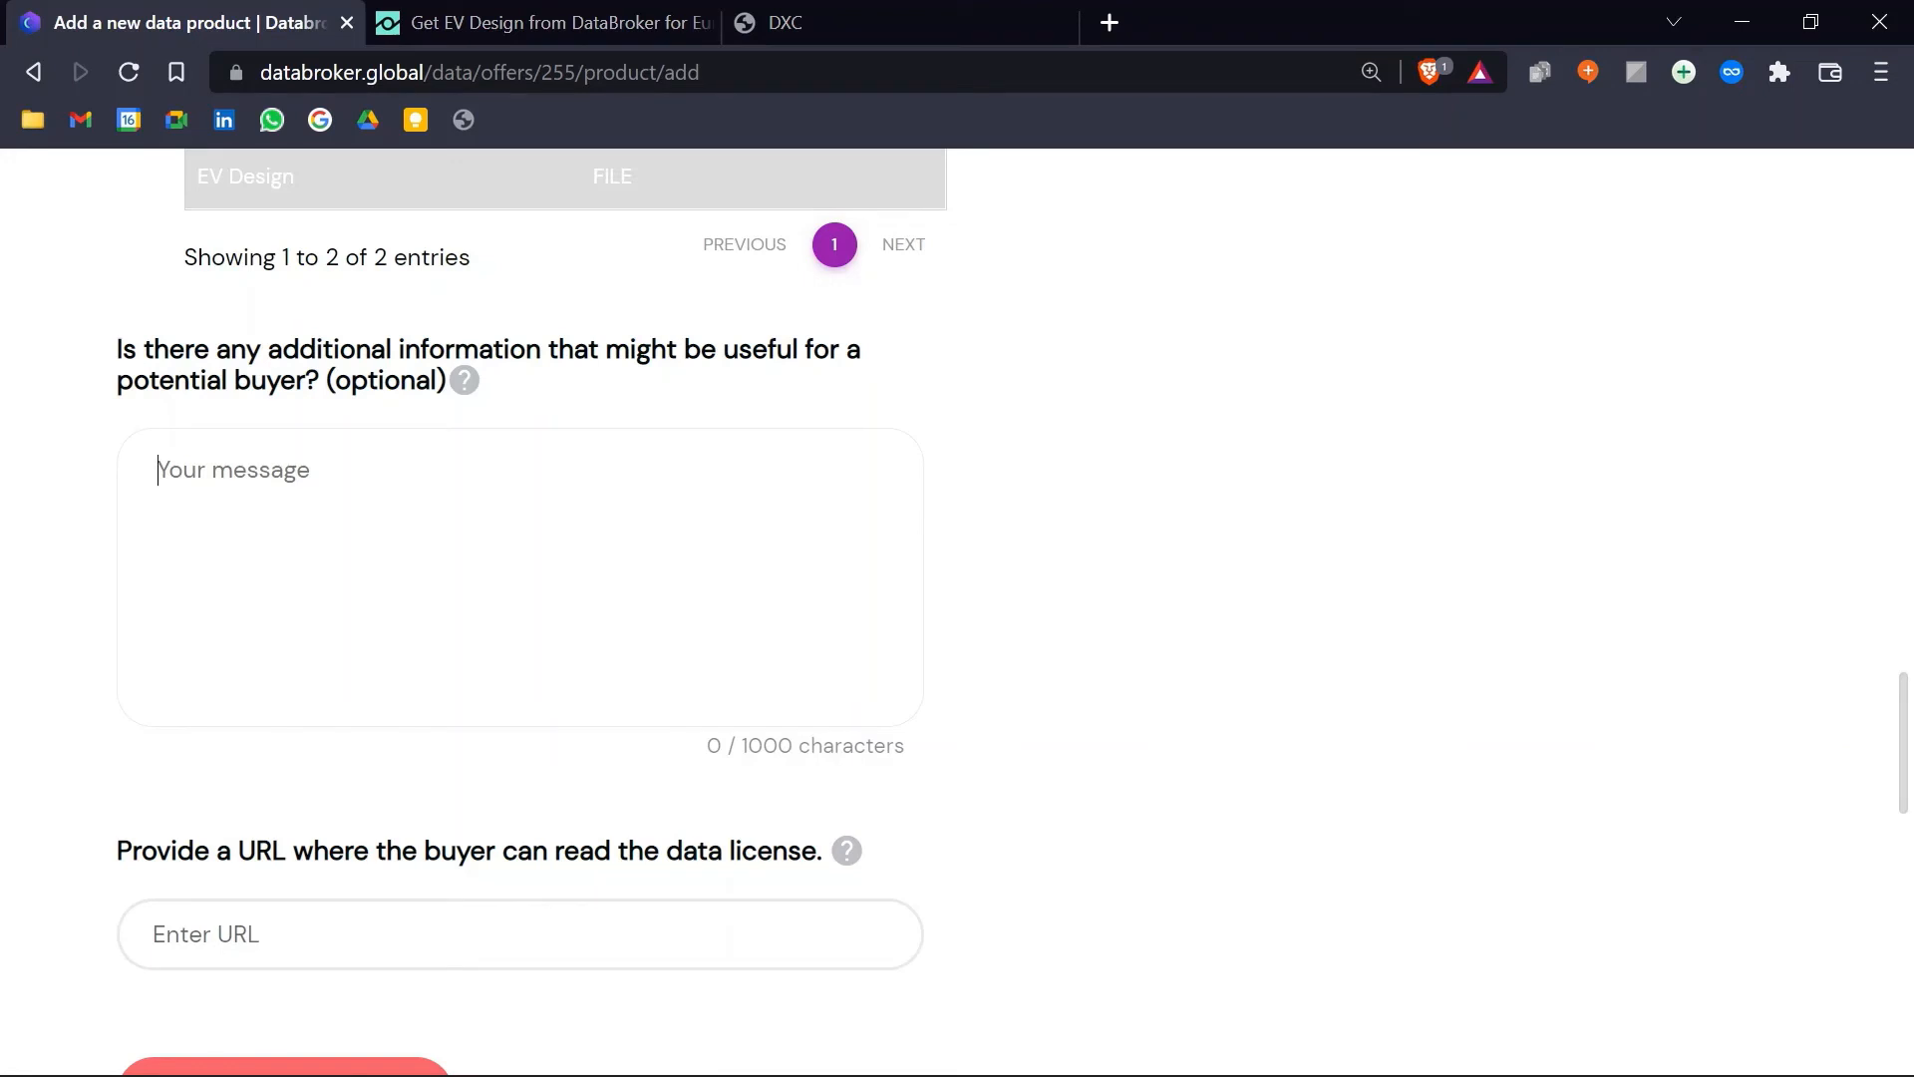
text(Info)
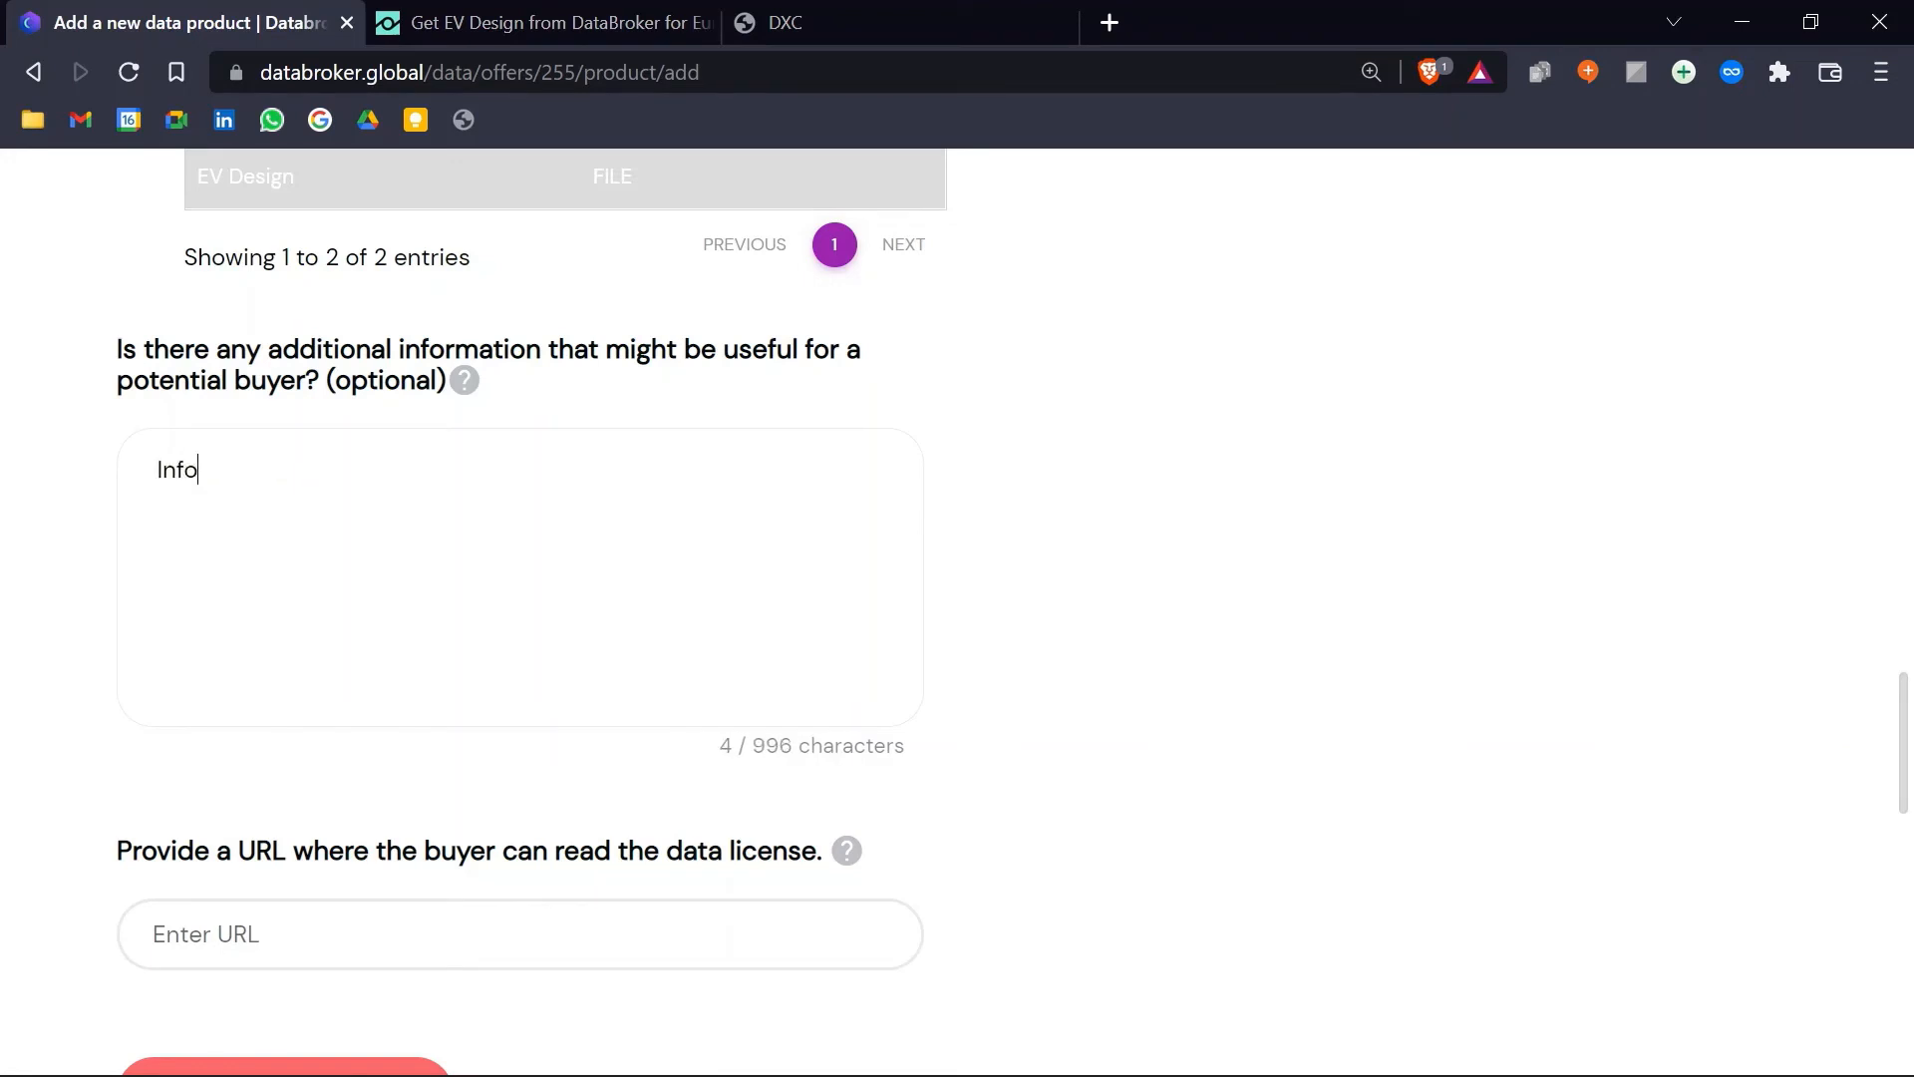
scroll(372, 535, down, 3)
click(377, 583)
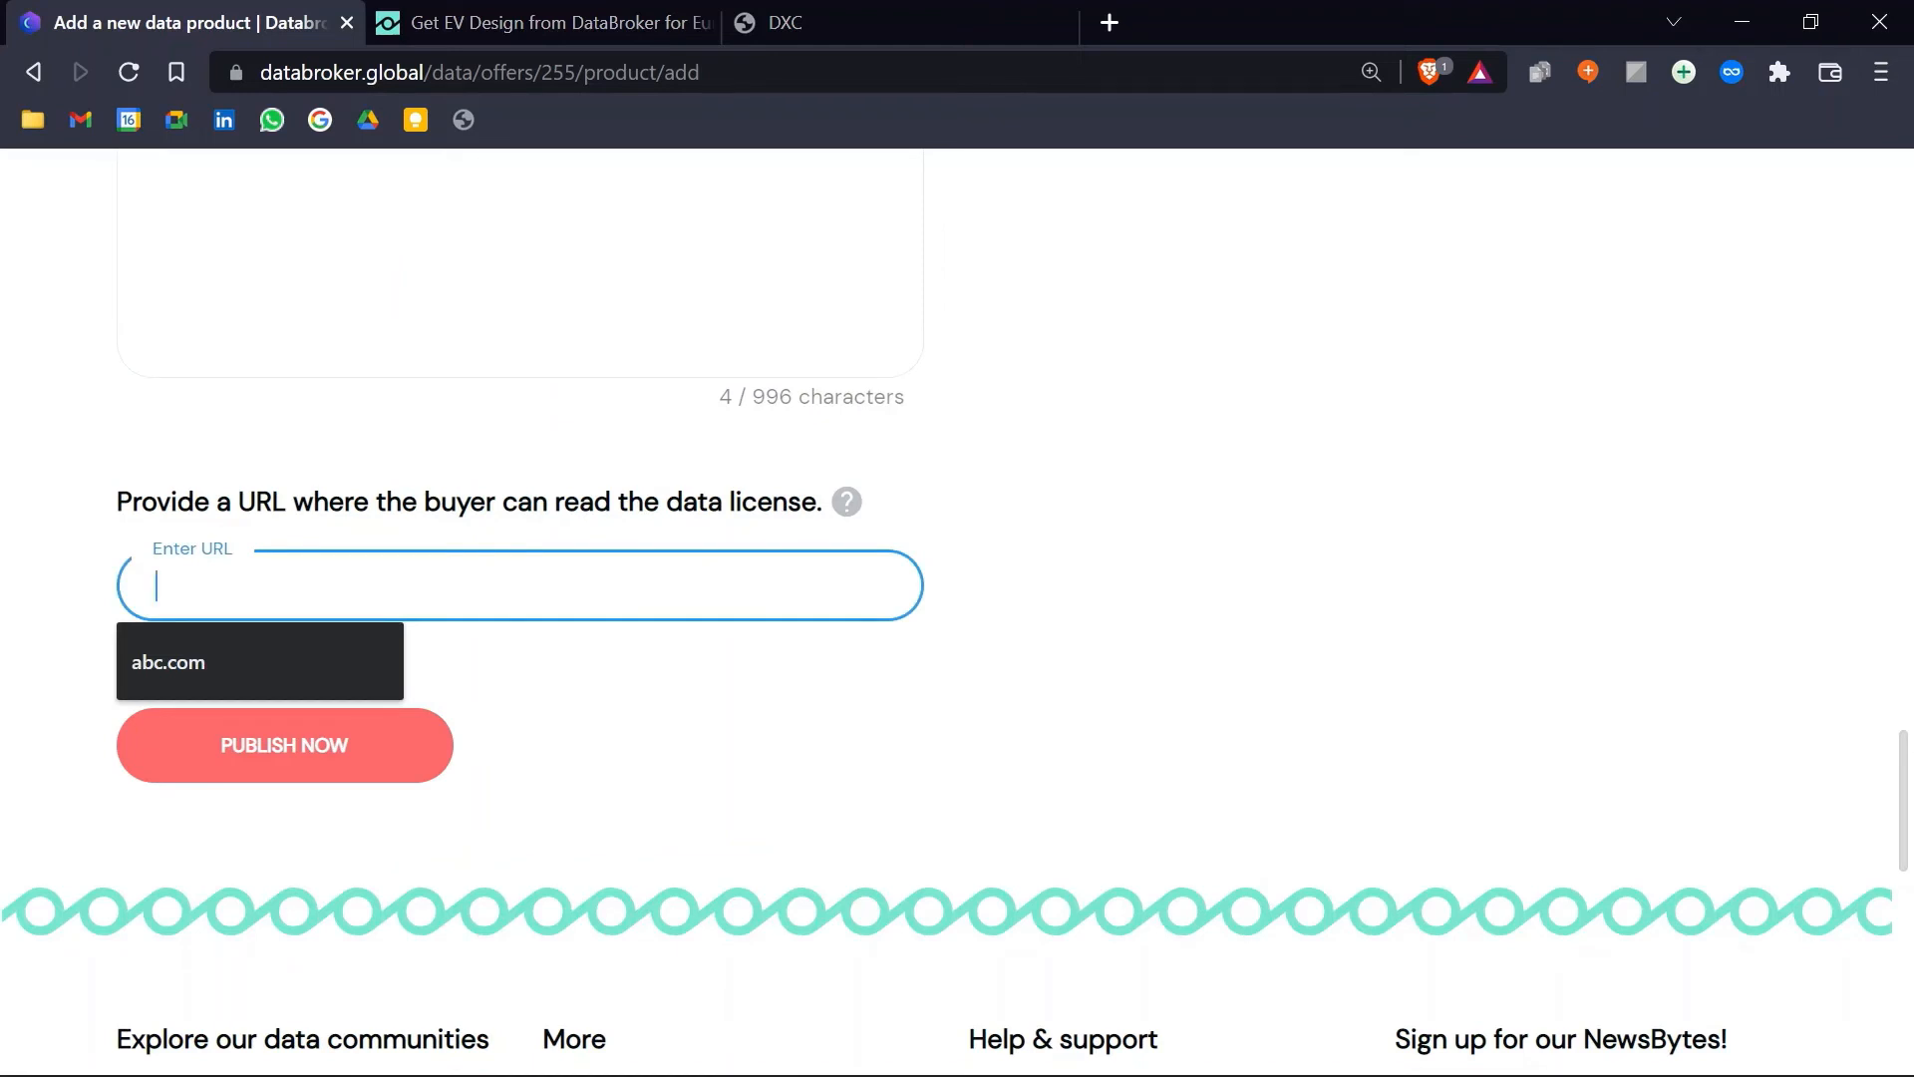
click(219, 672)
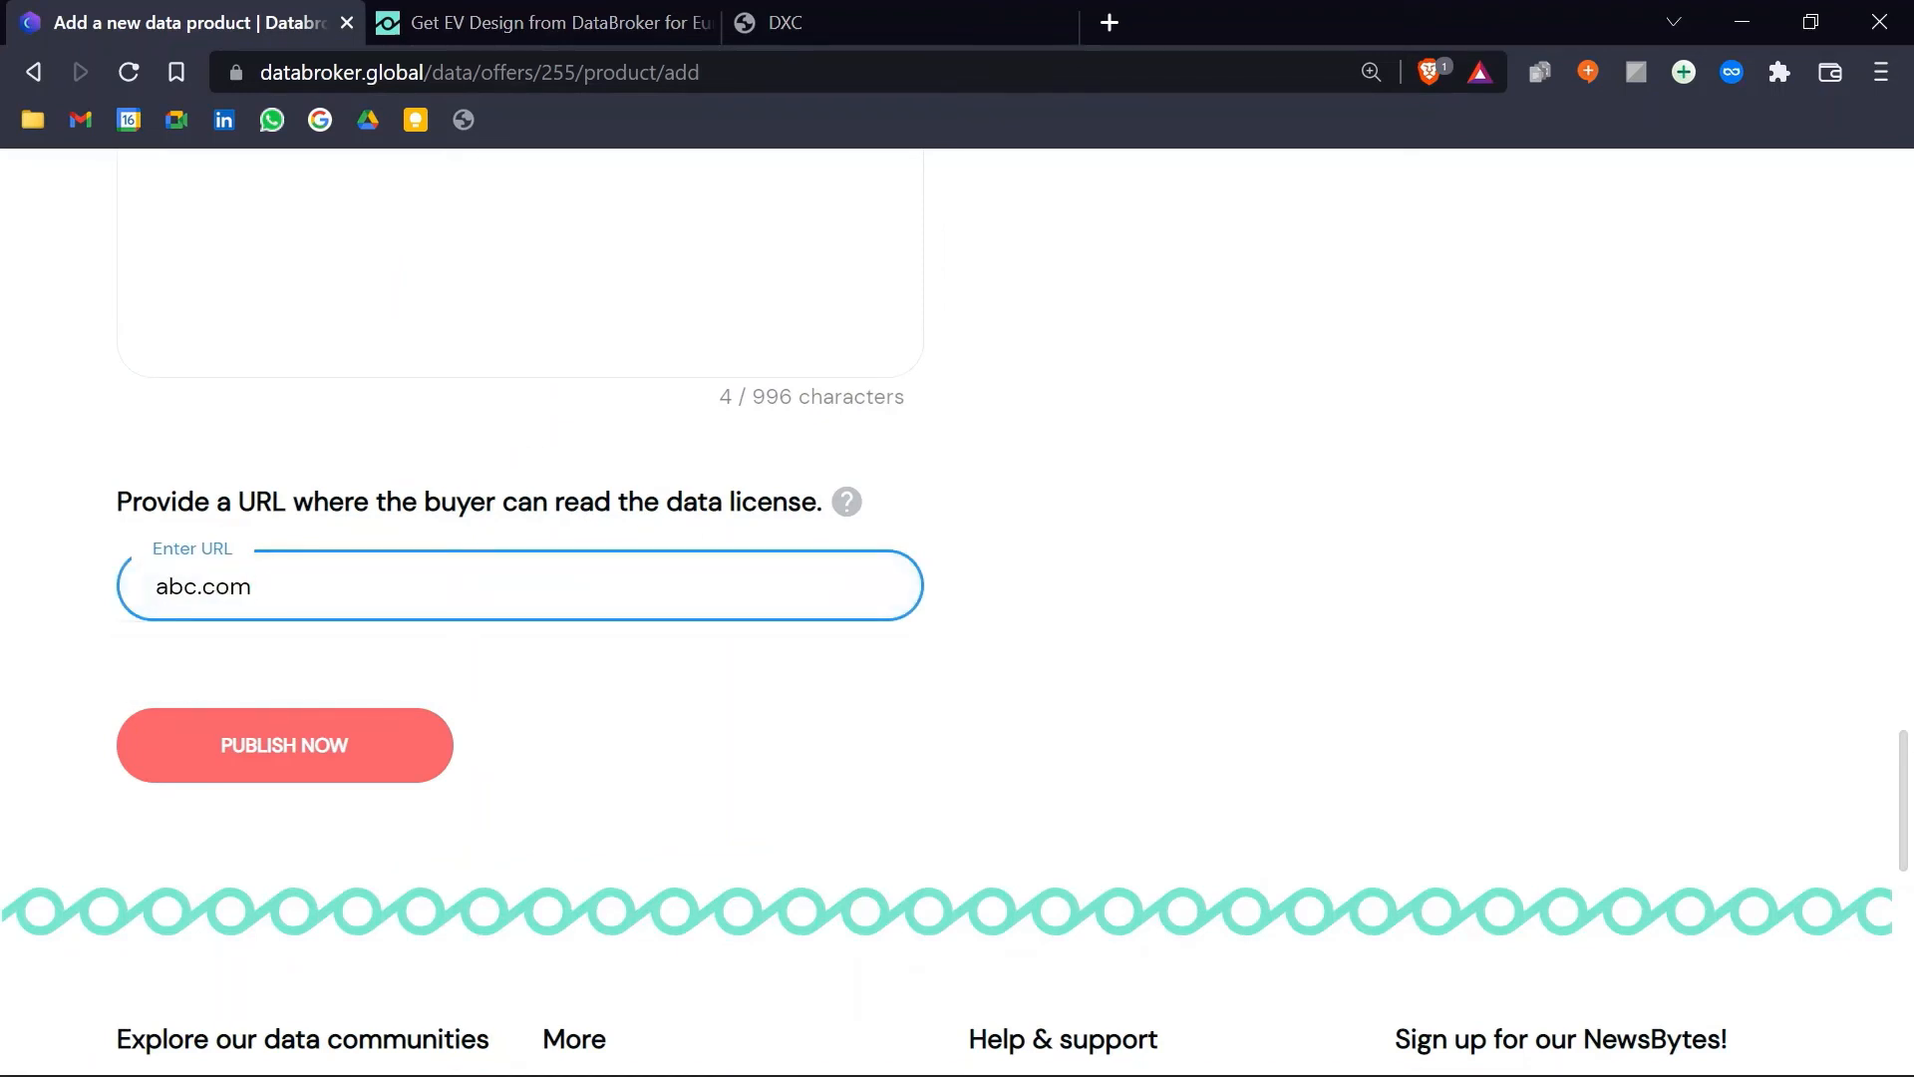
click(333, 744)
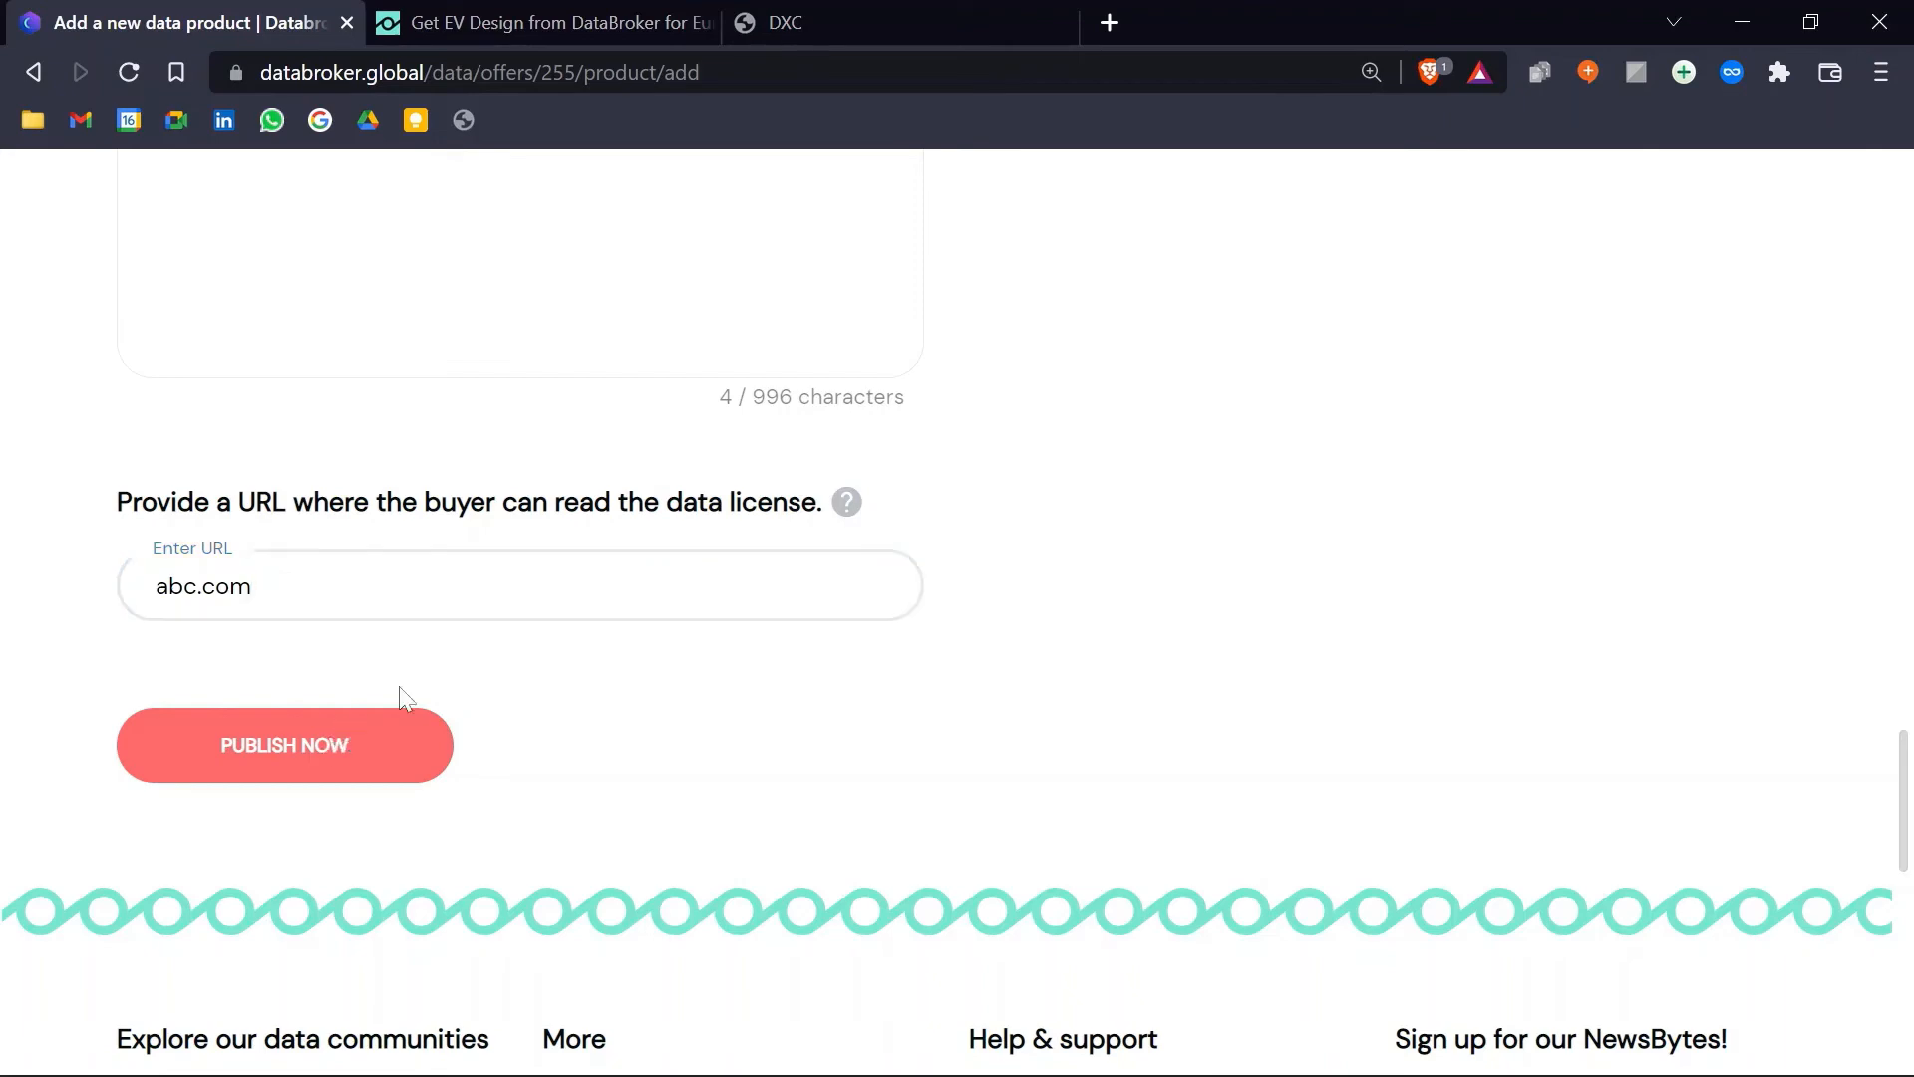
scroll(948, 466, down, 7)
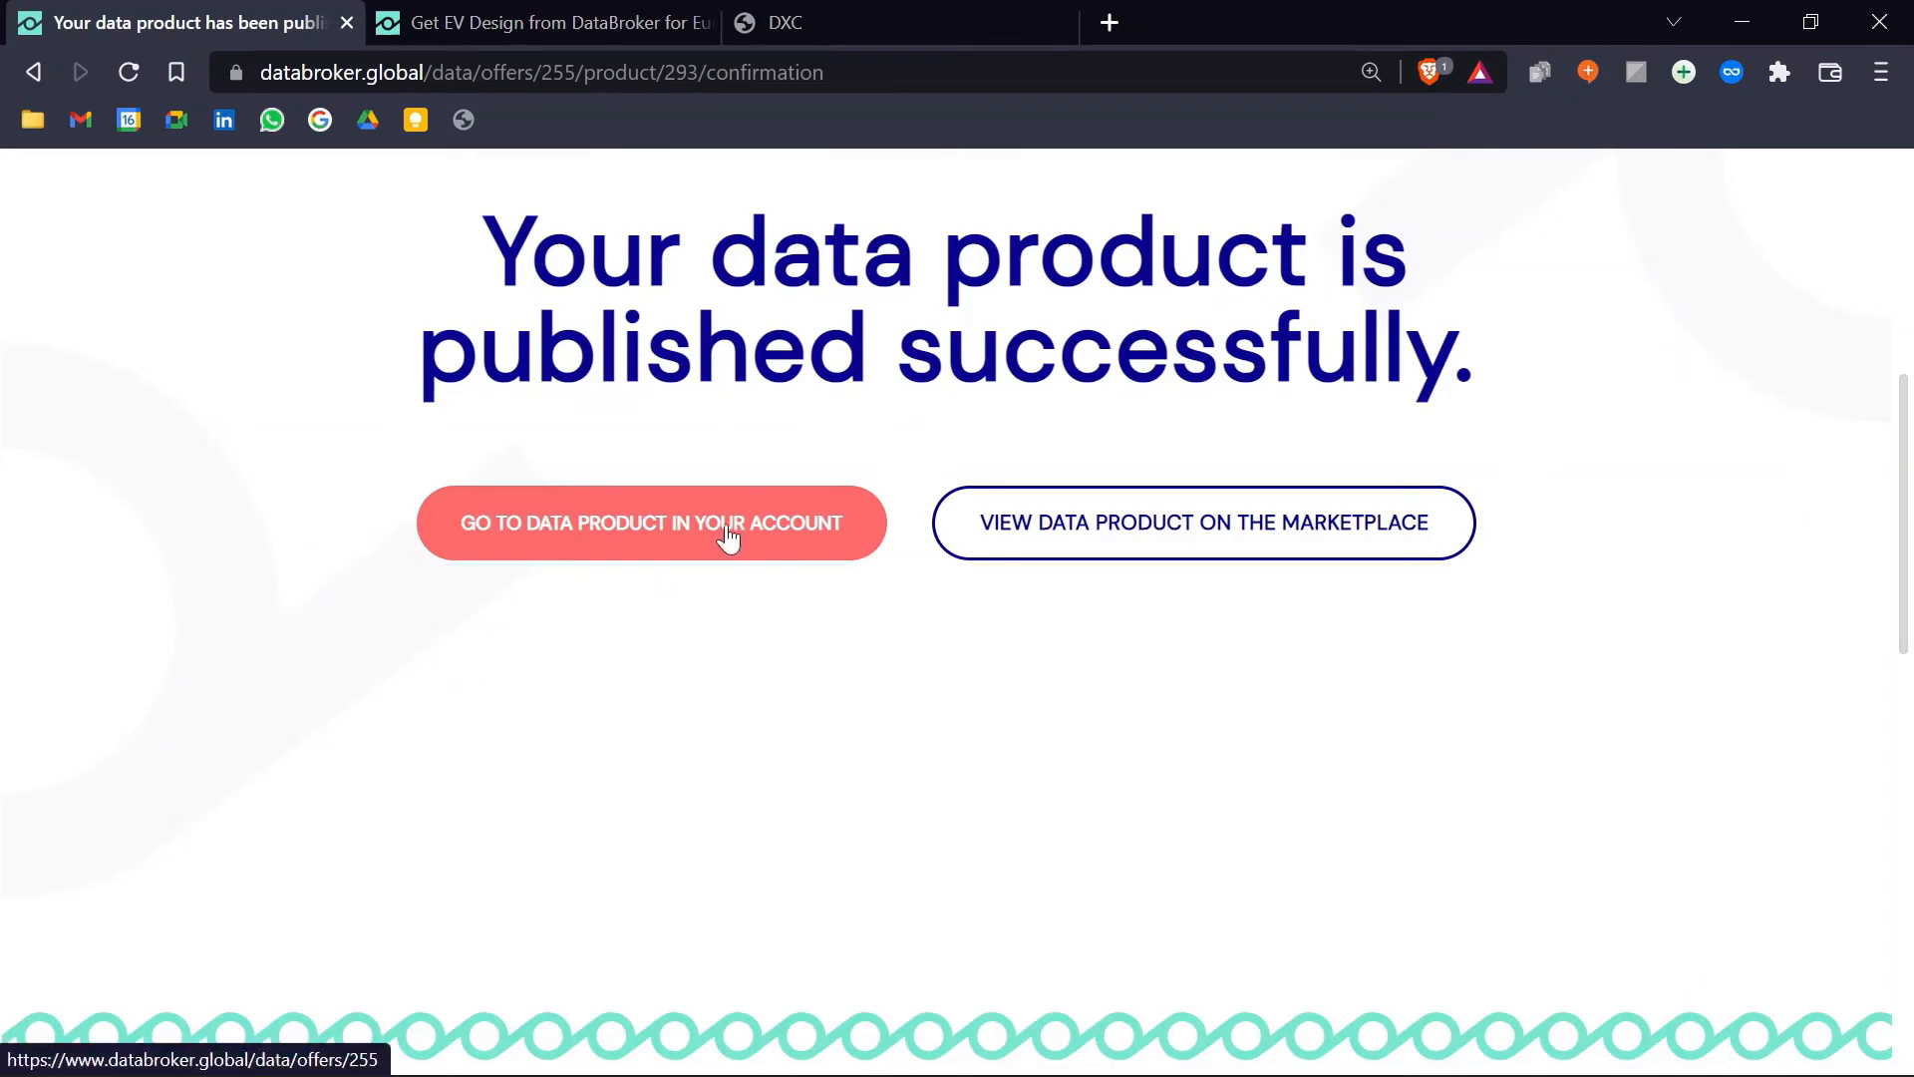
Step: Open the EV Design offer in the account and on the marketplace, showing the free Design Param product
middle_click(727, 535)
click(828, 12)
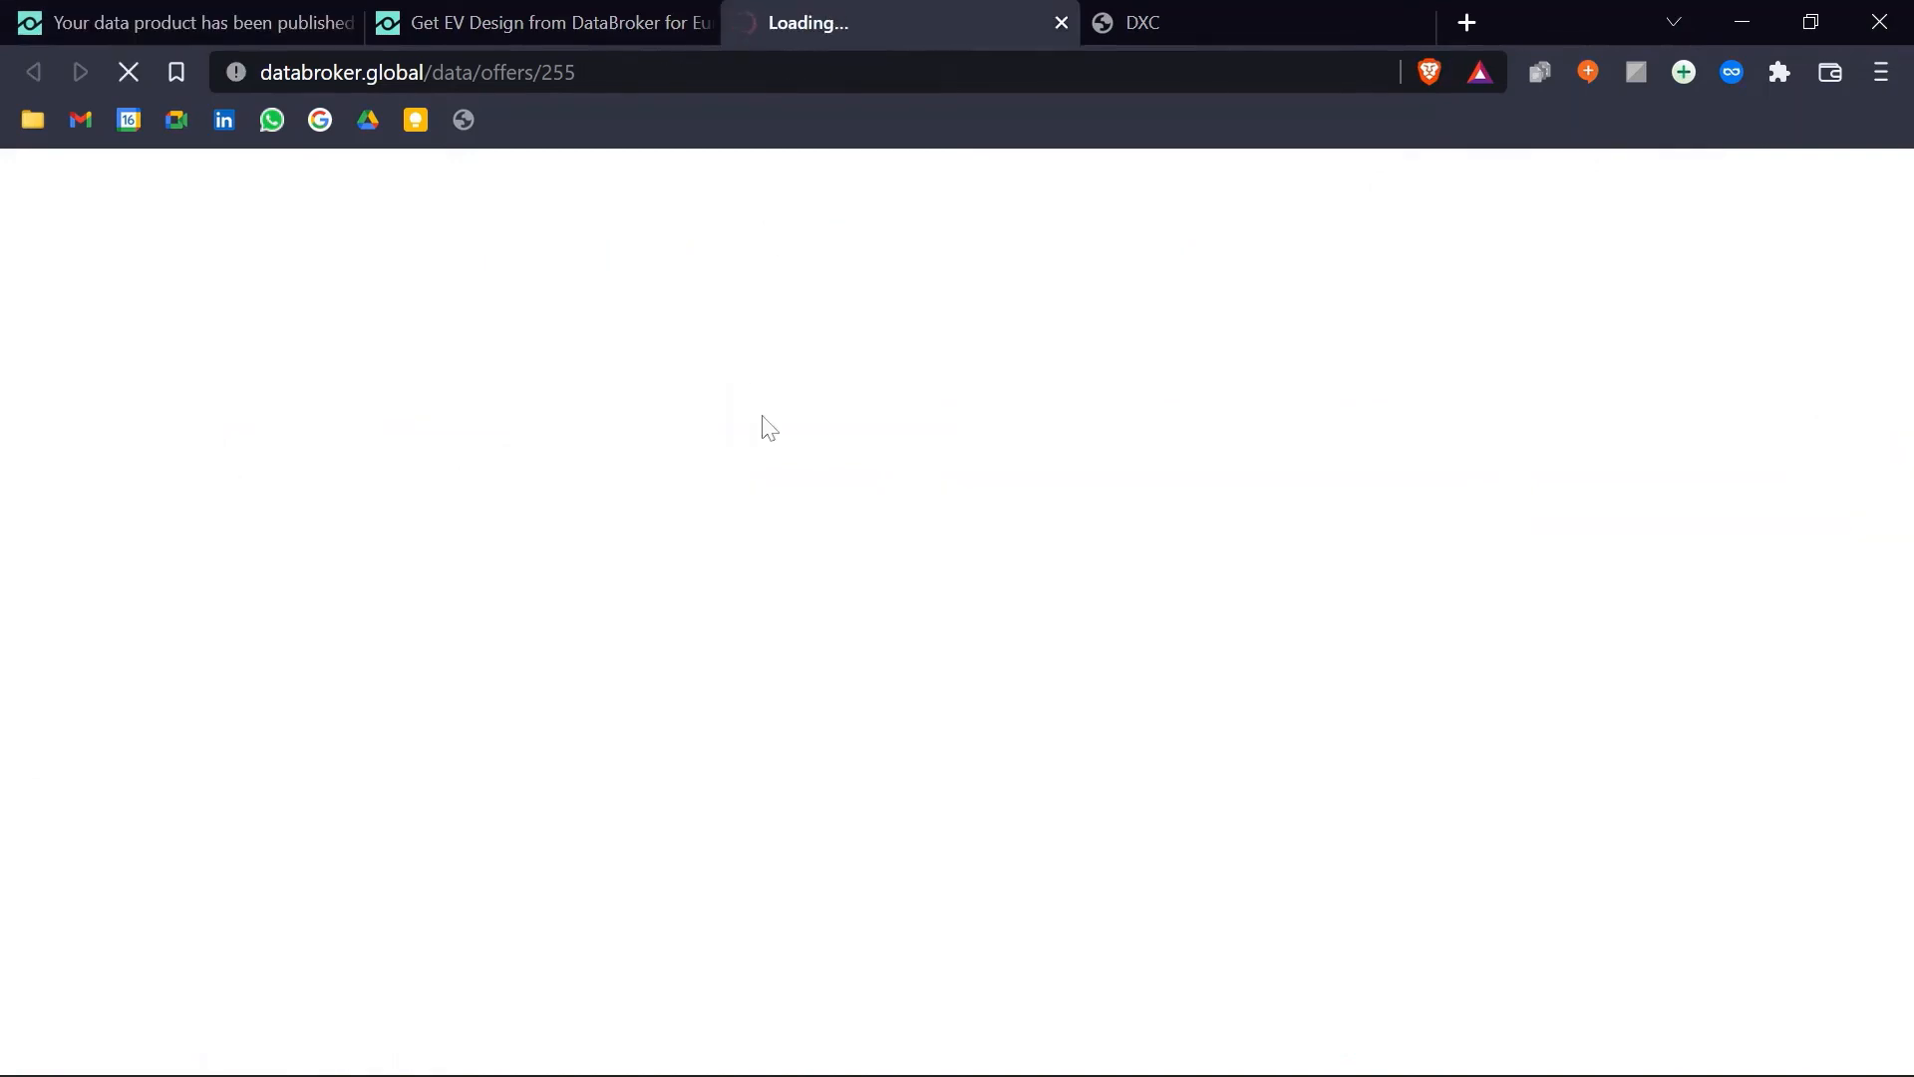
click(159, 16)
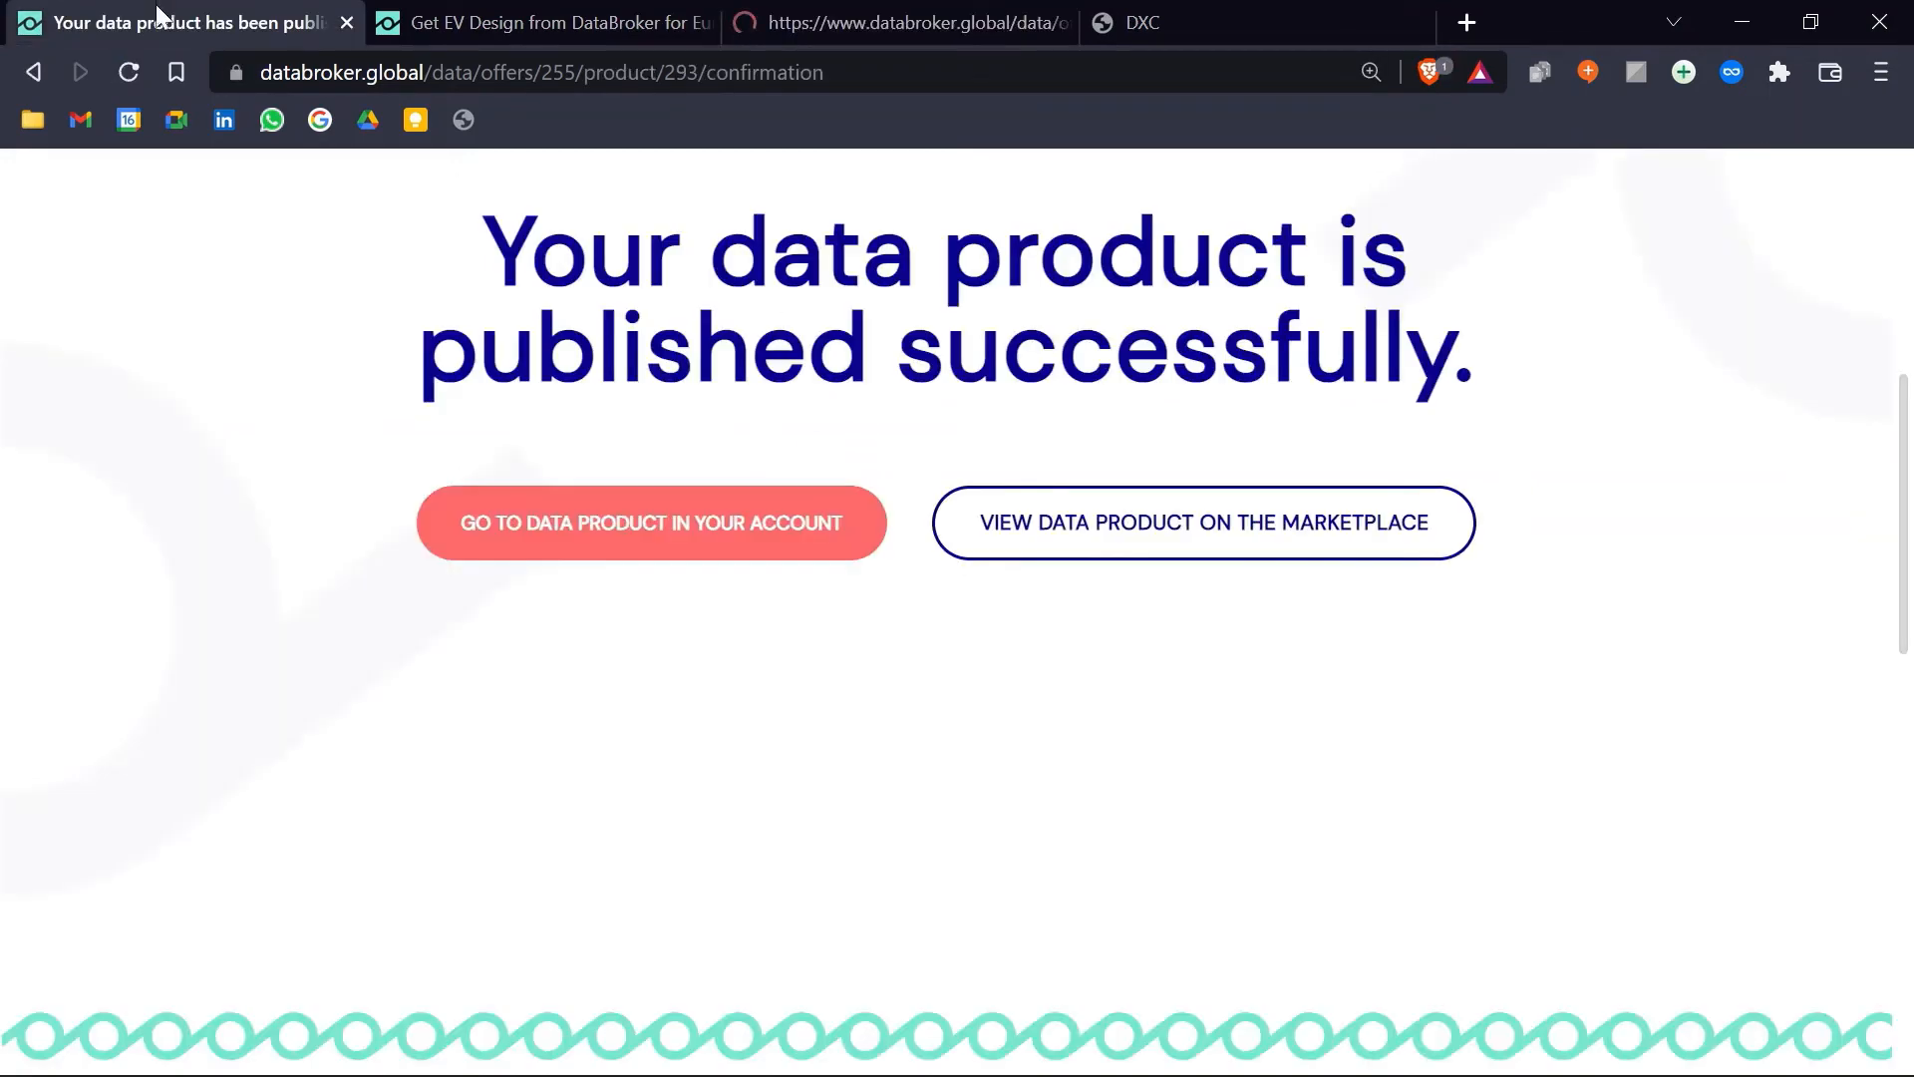
middle_click(1137, 534)
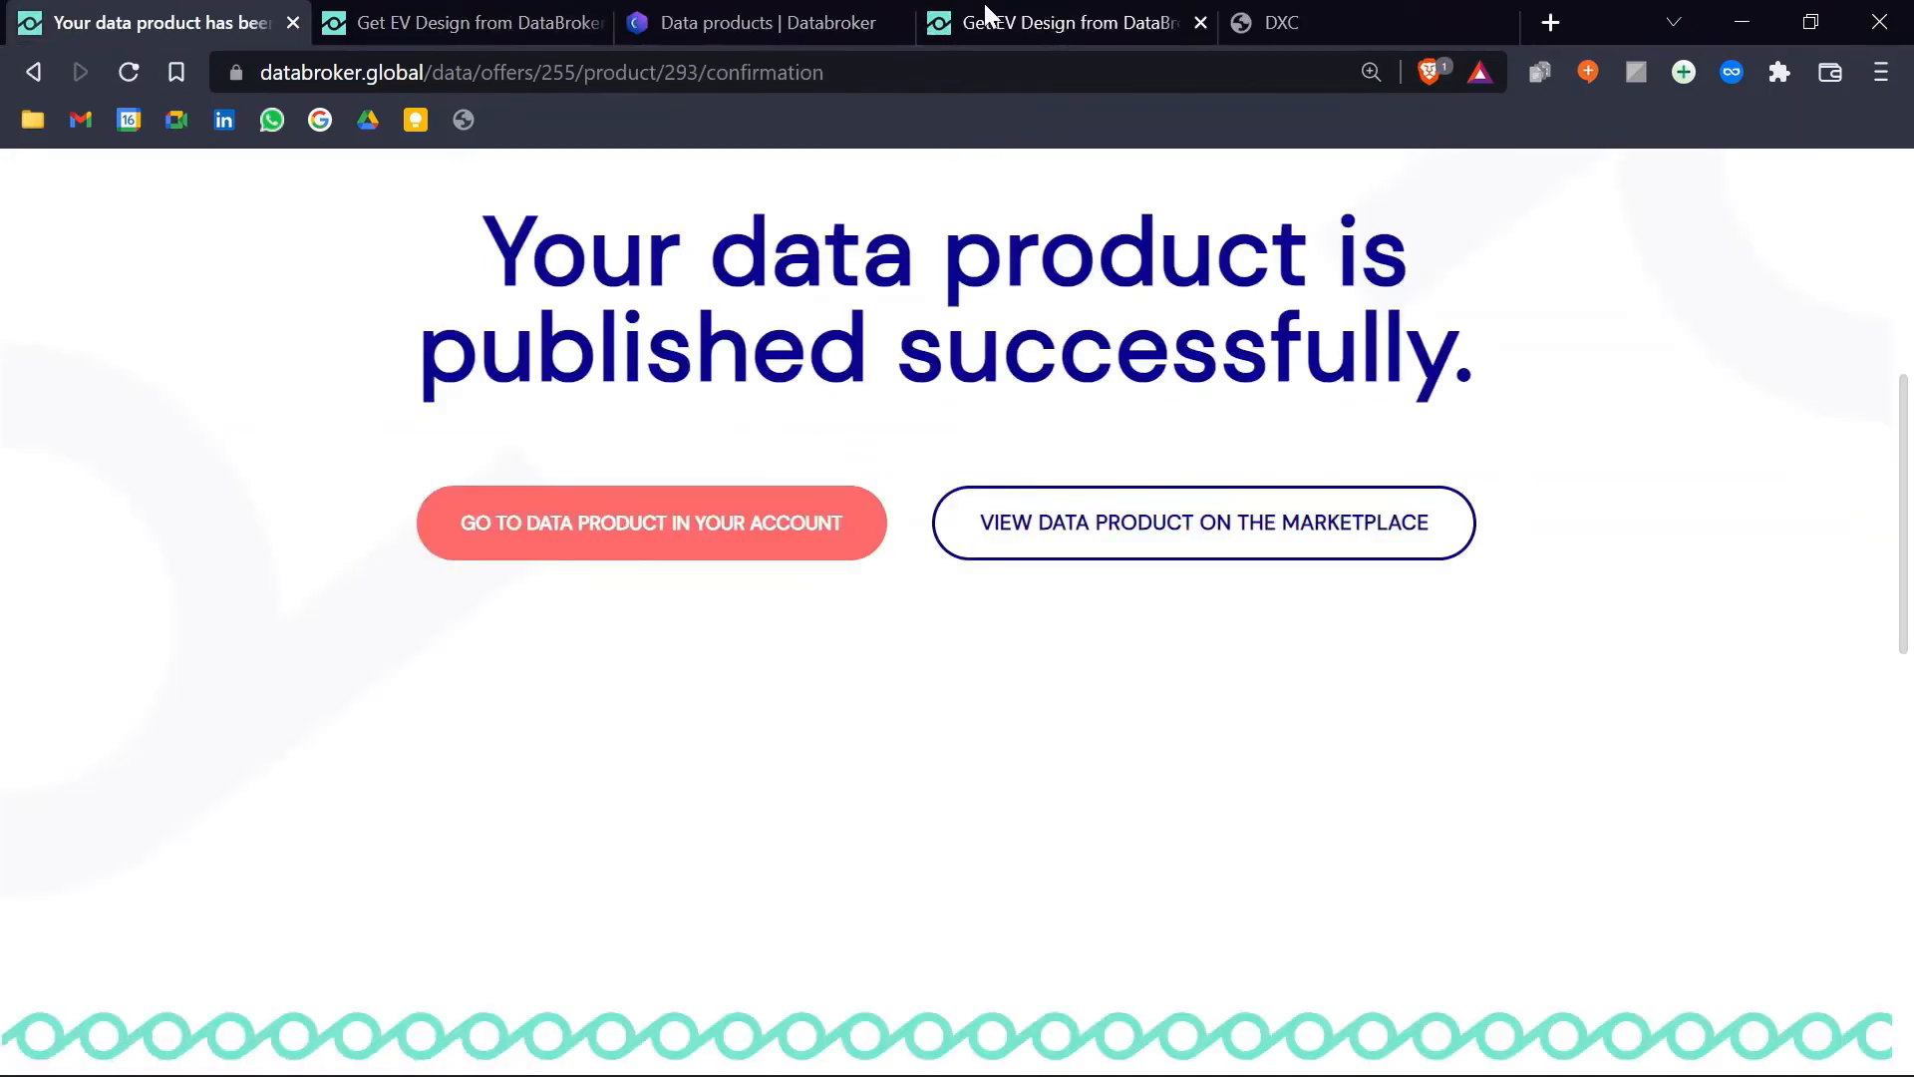
click(758, 22)
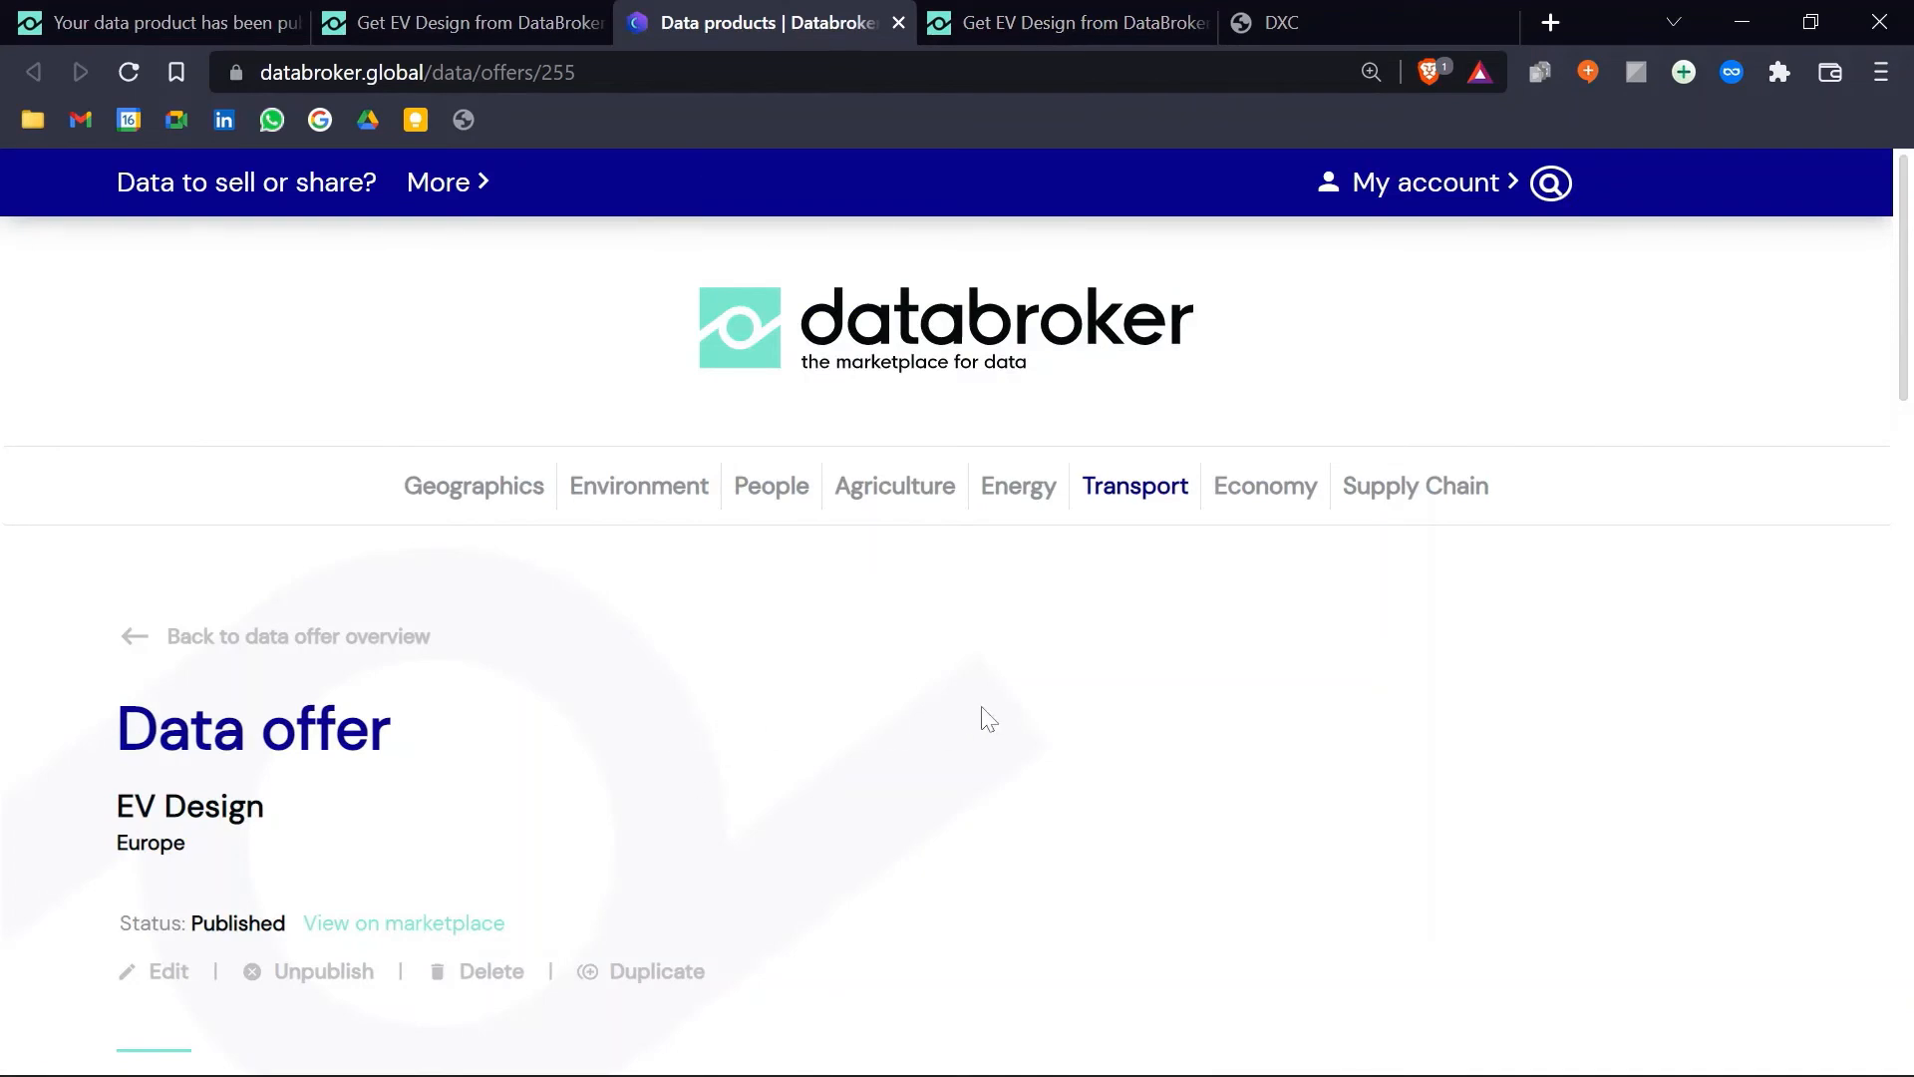
scroll(987, 717, down, 3)
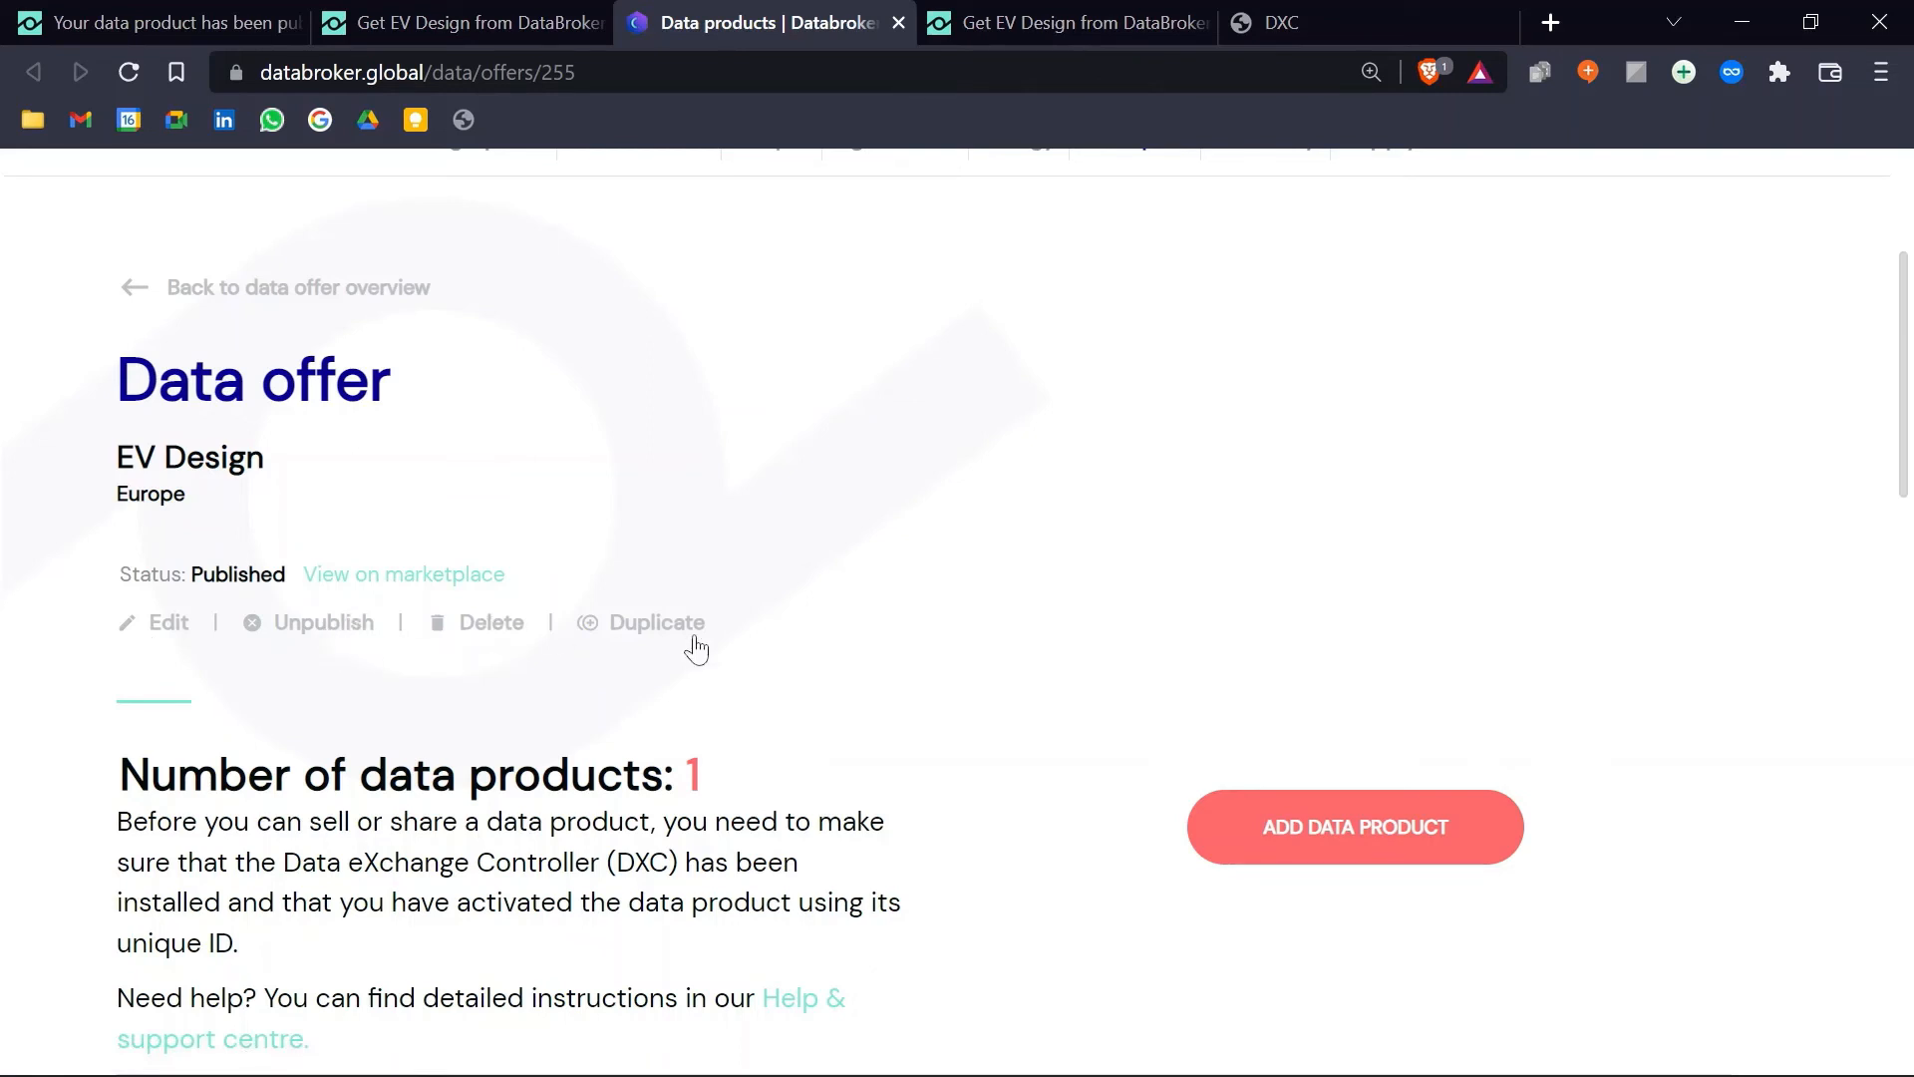
scroll(908, 634, down, 3)
scroll(1156, 563, down, 3)
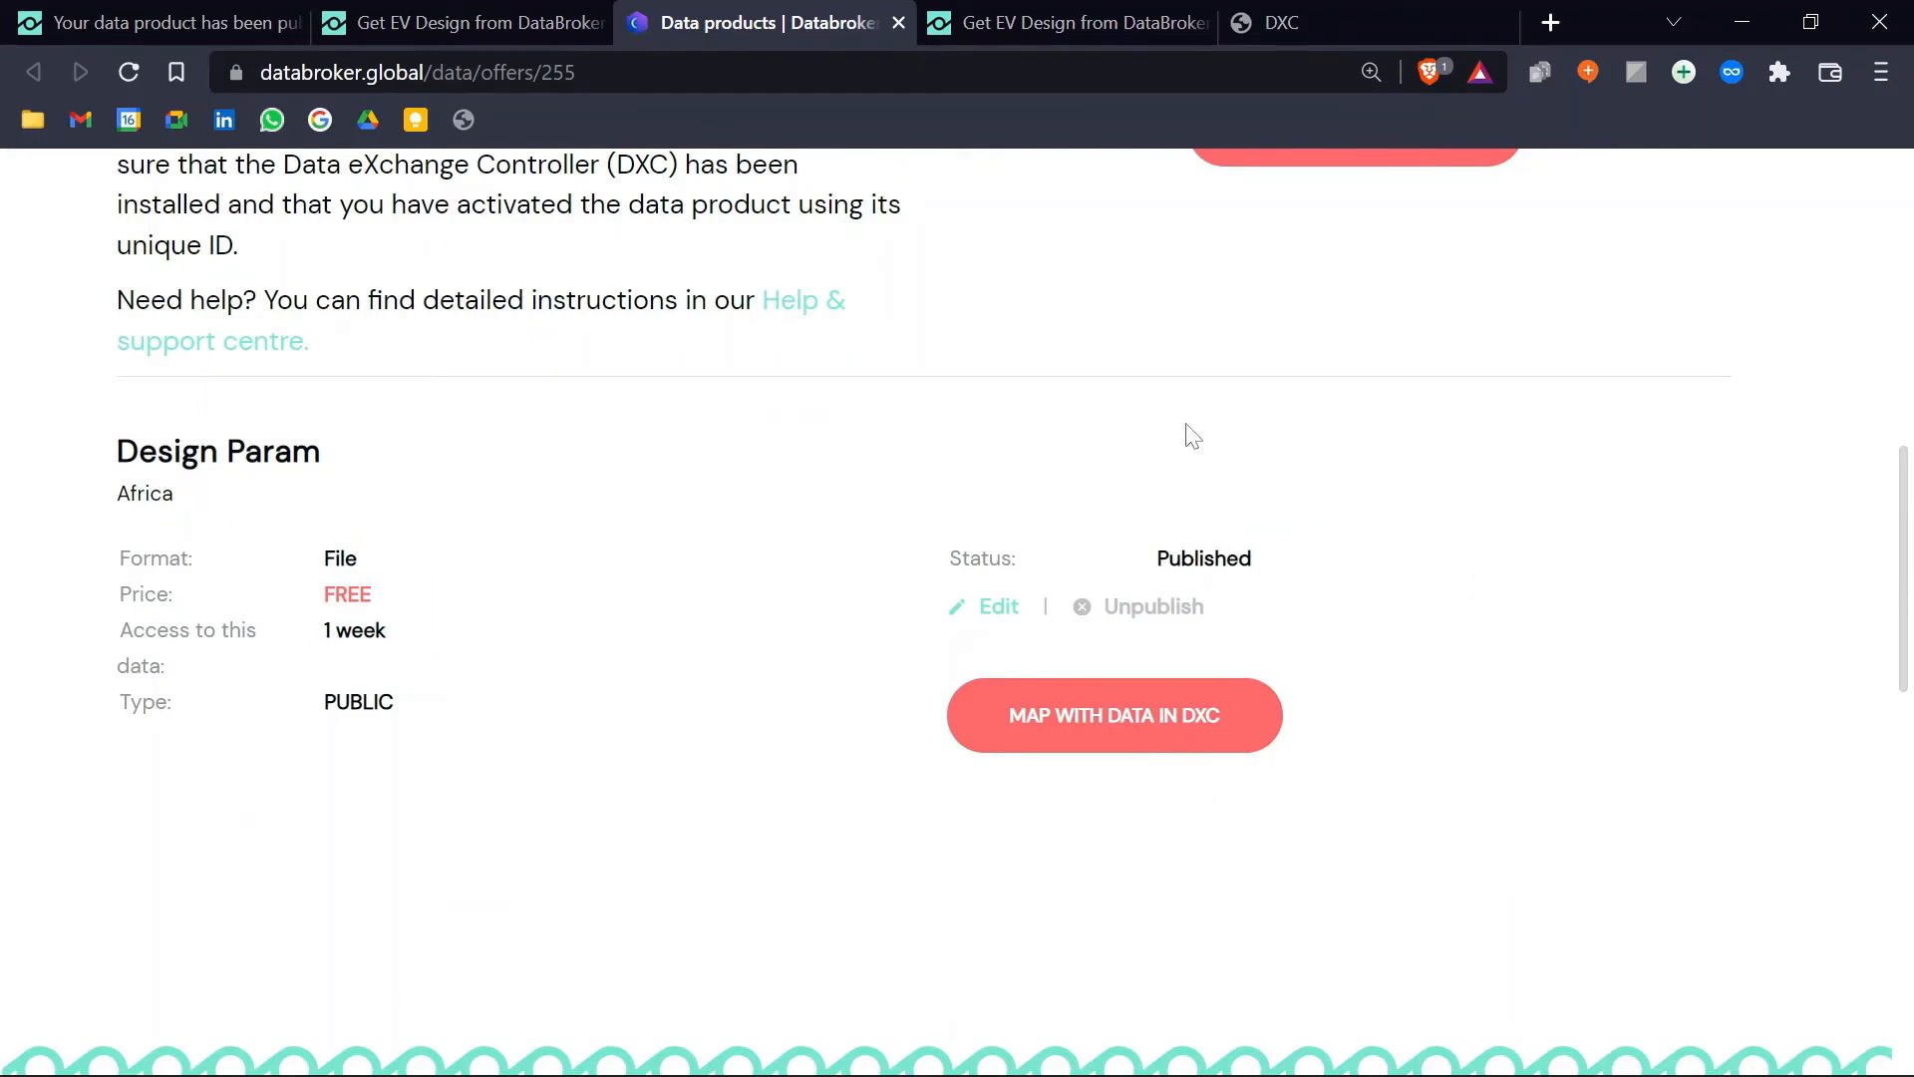
click(989, 27)
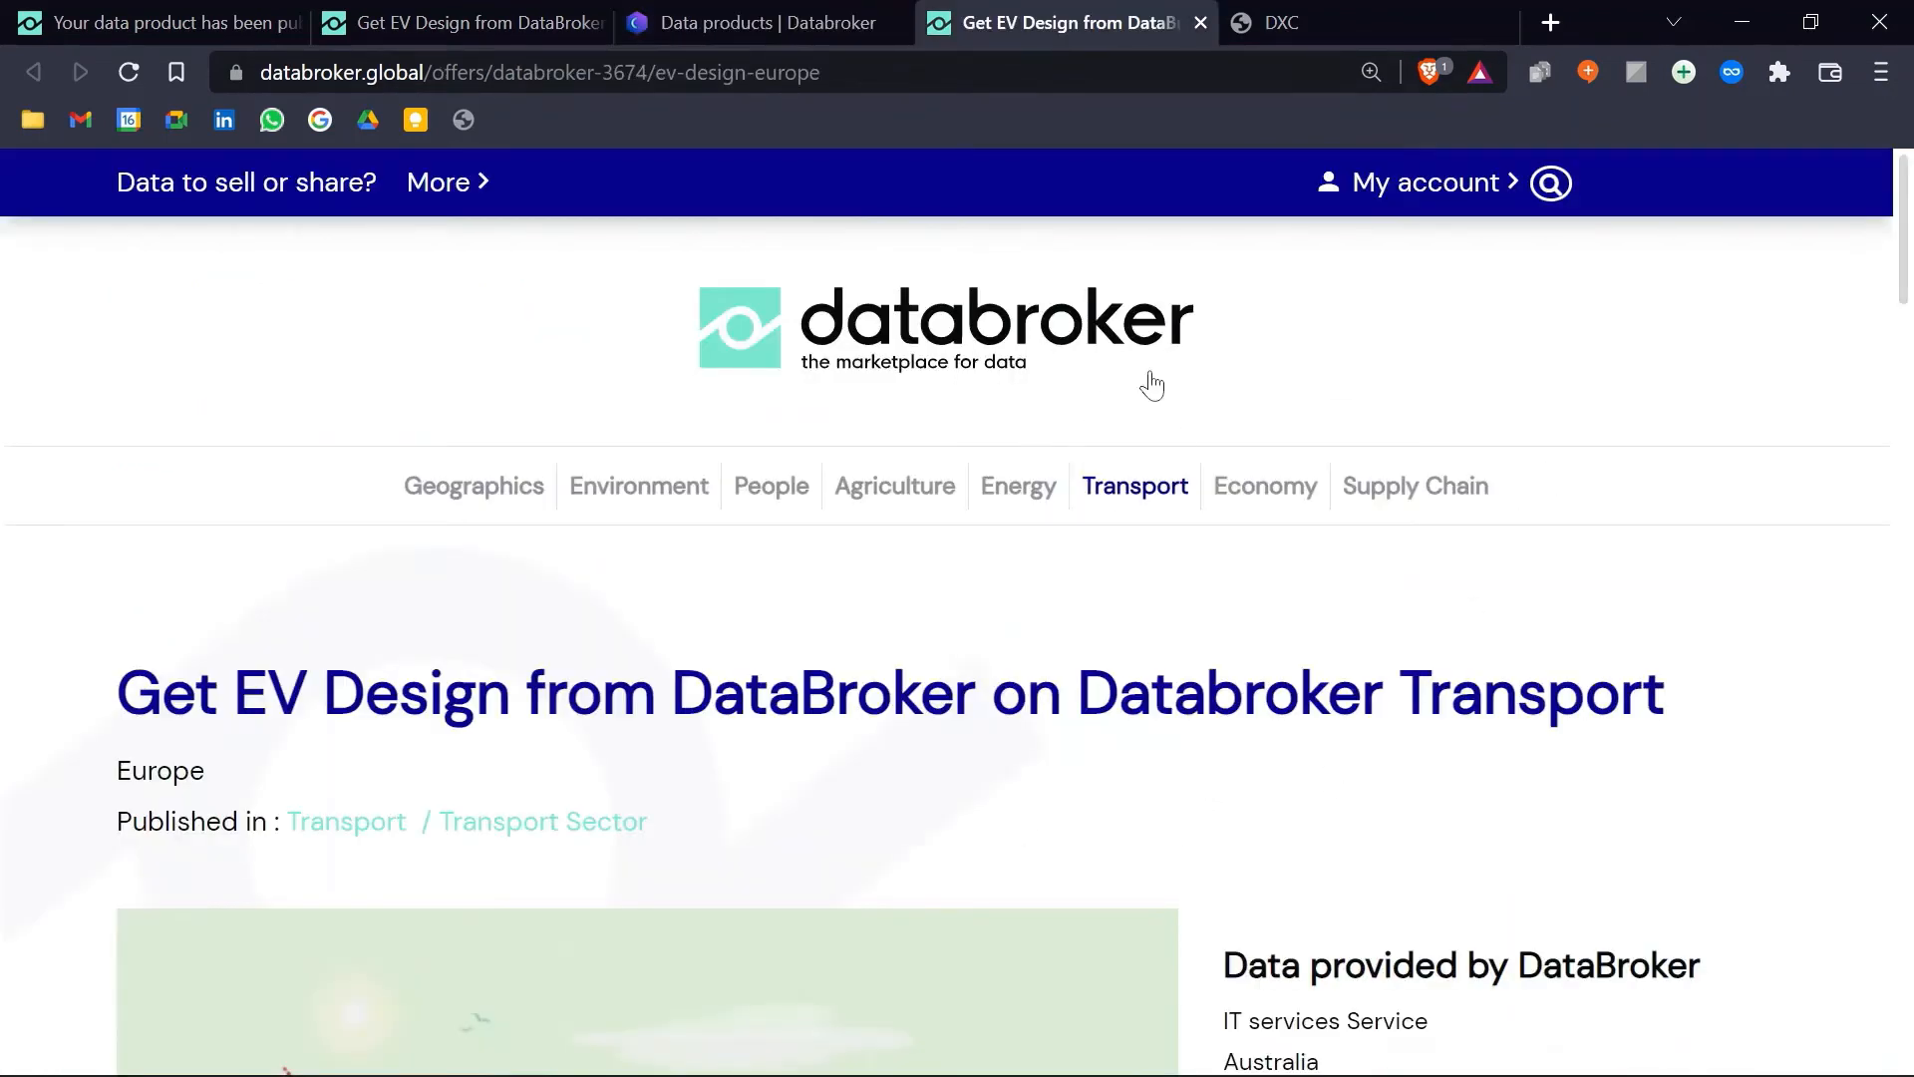
scroll(1243, 568, down, 14)
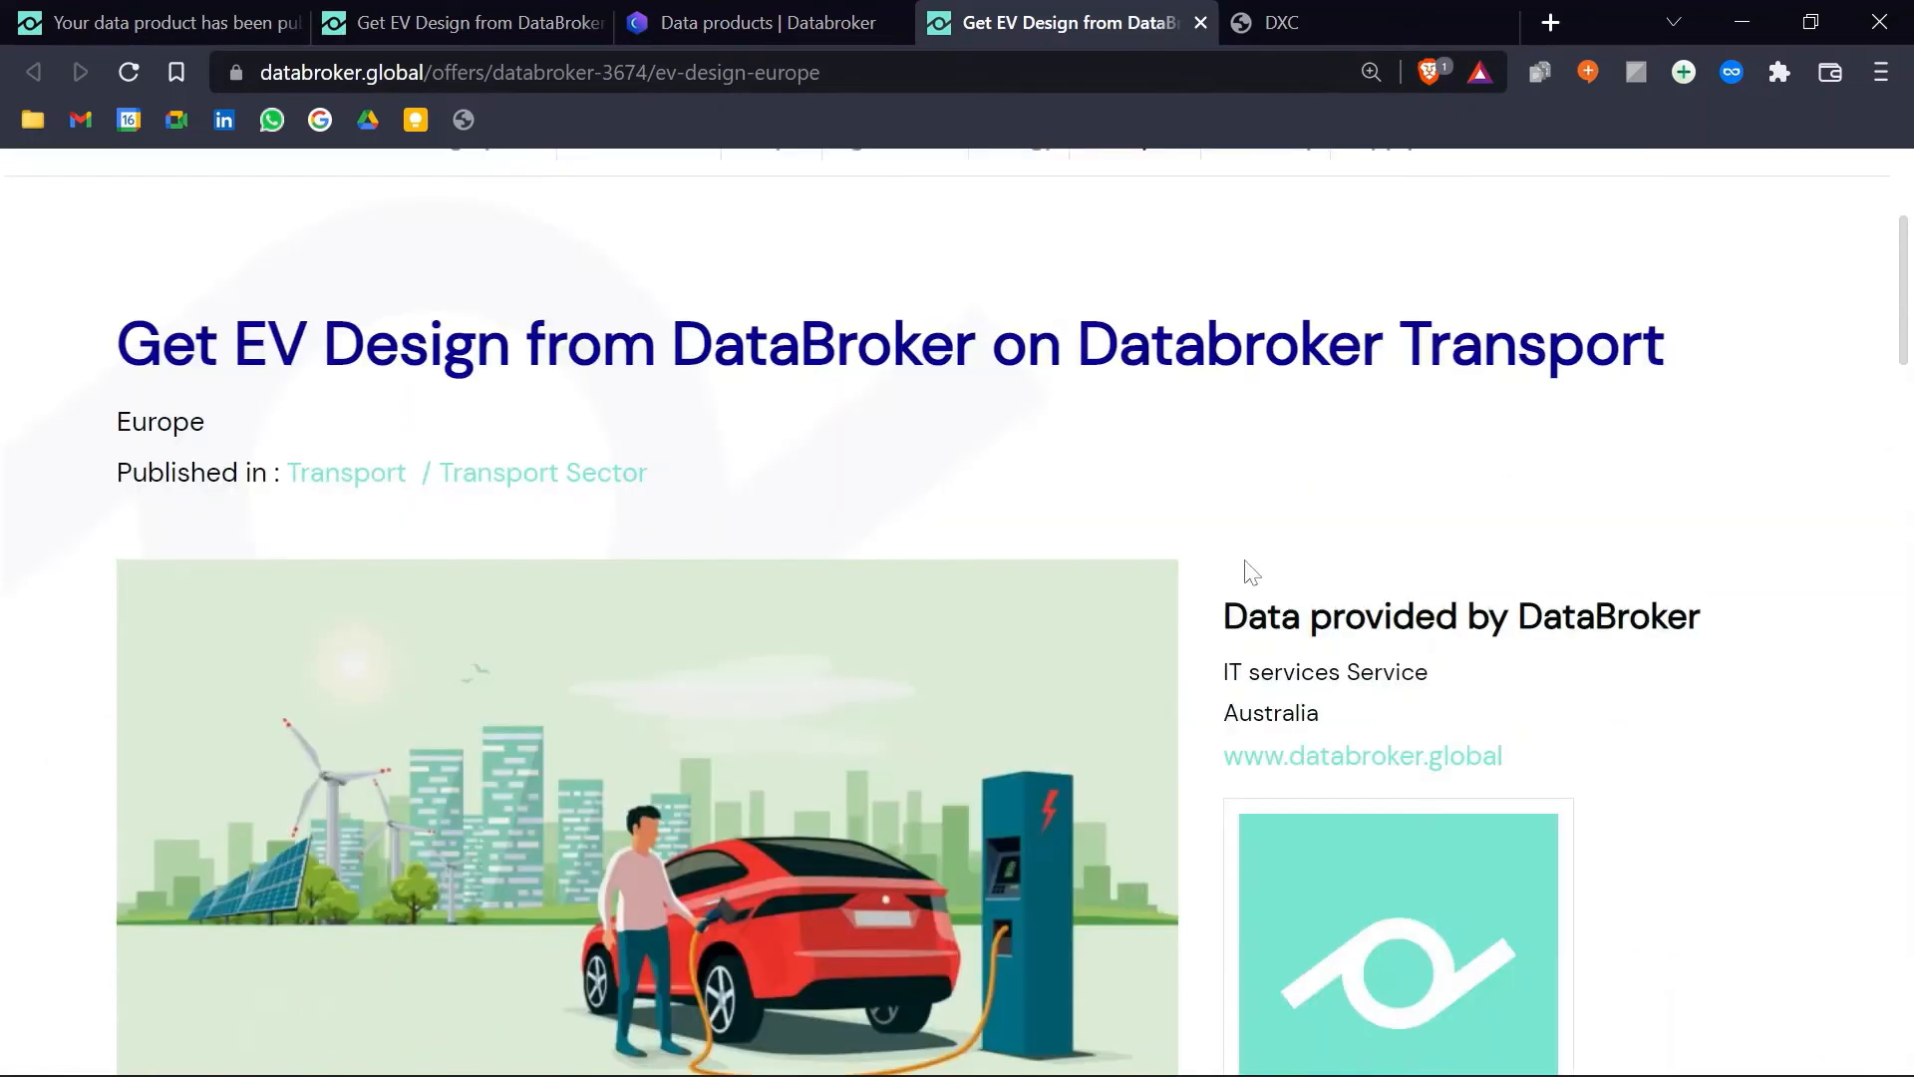
scroll(1134, 653, down, 7)
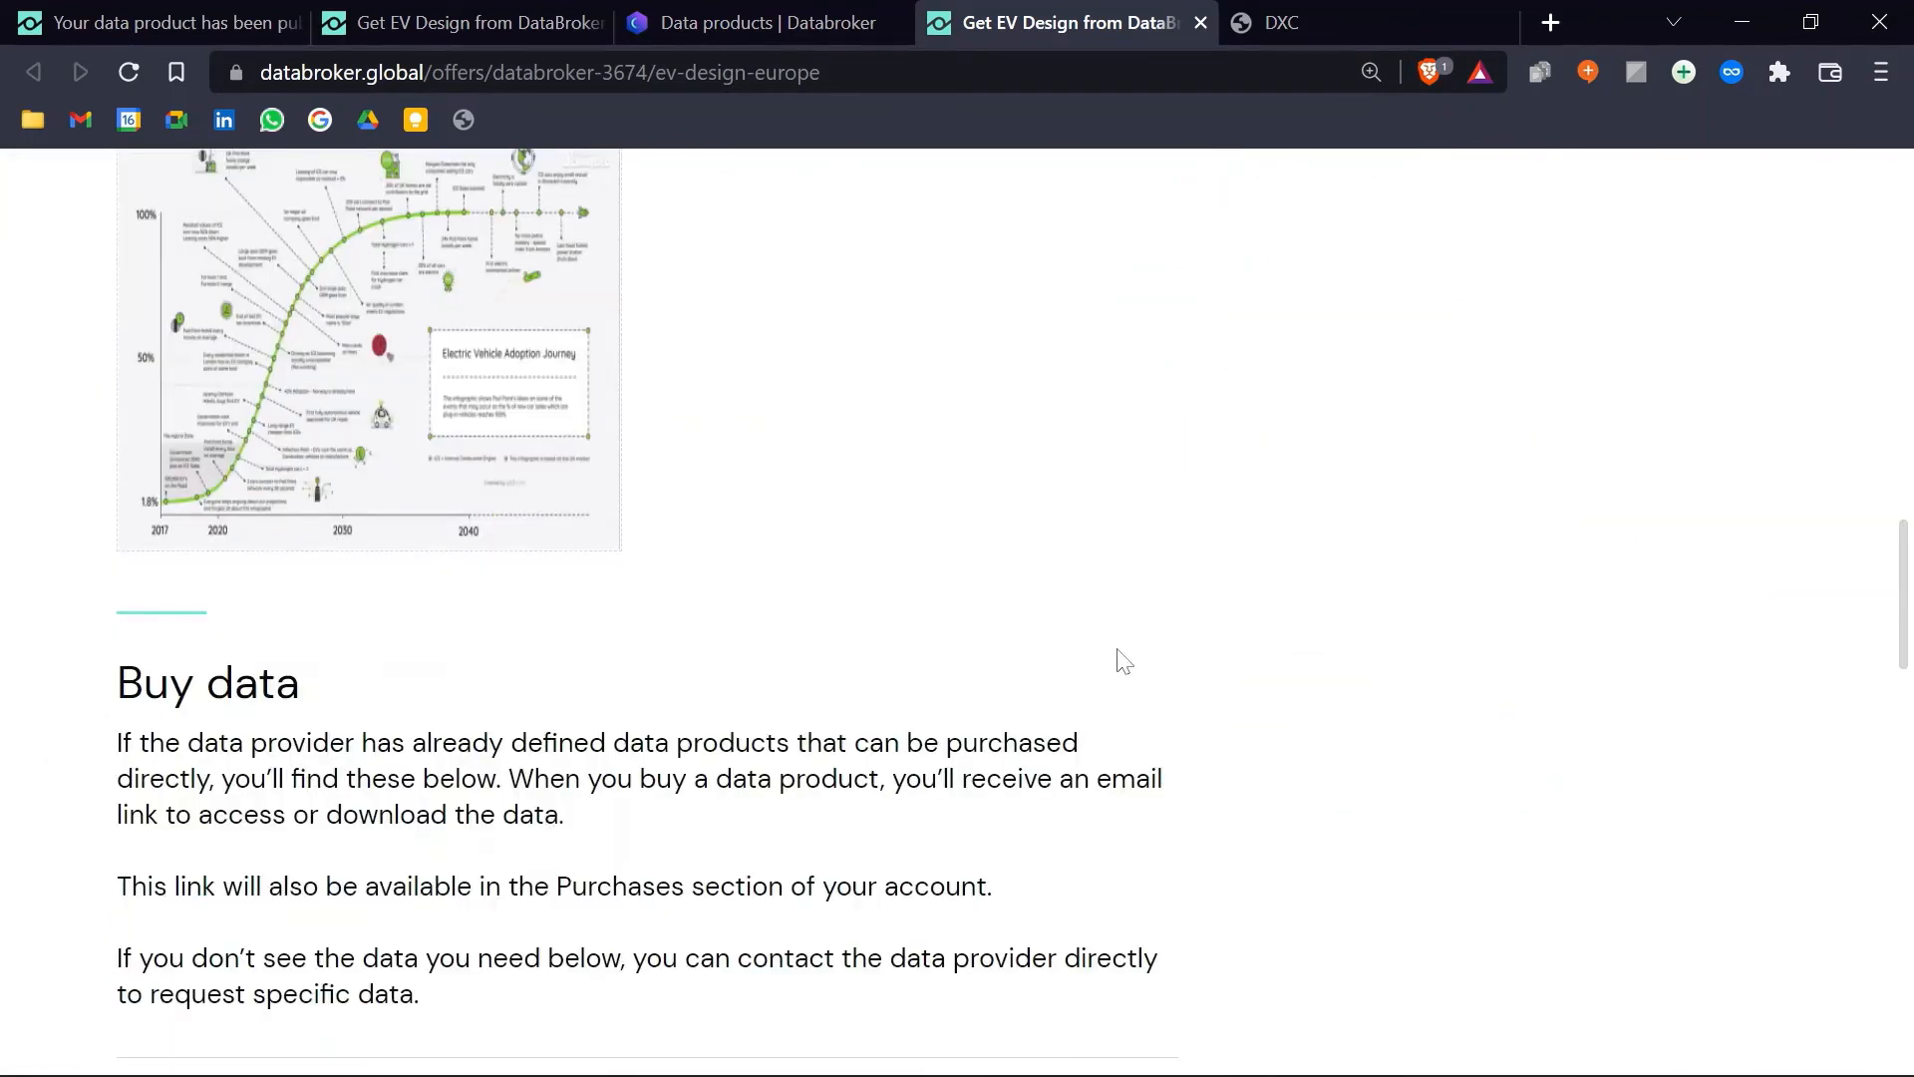
scroll(1013, 603, down, 3)
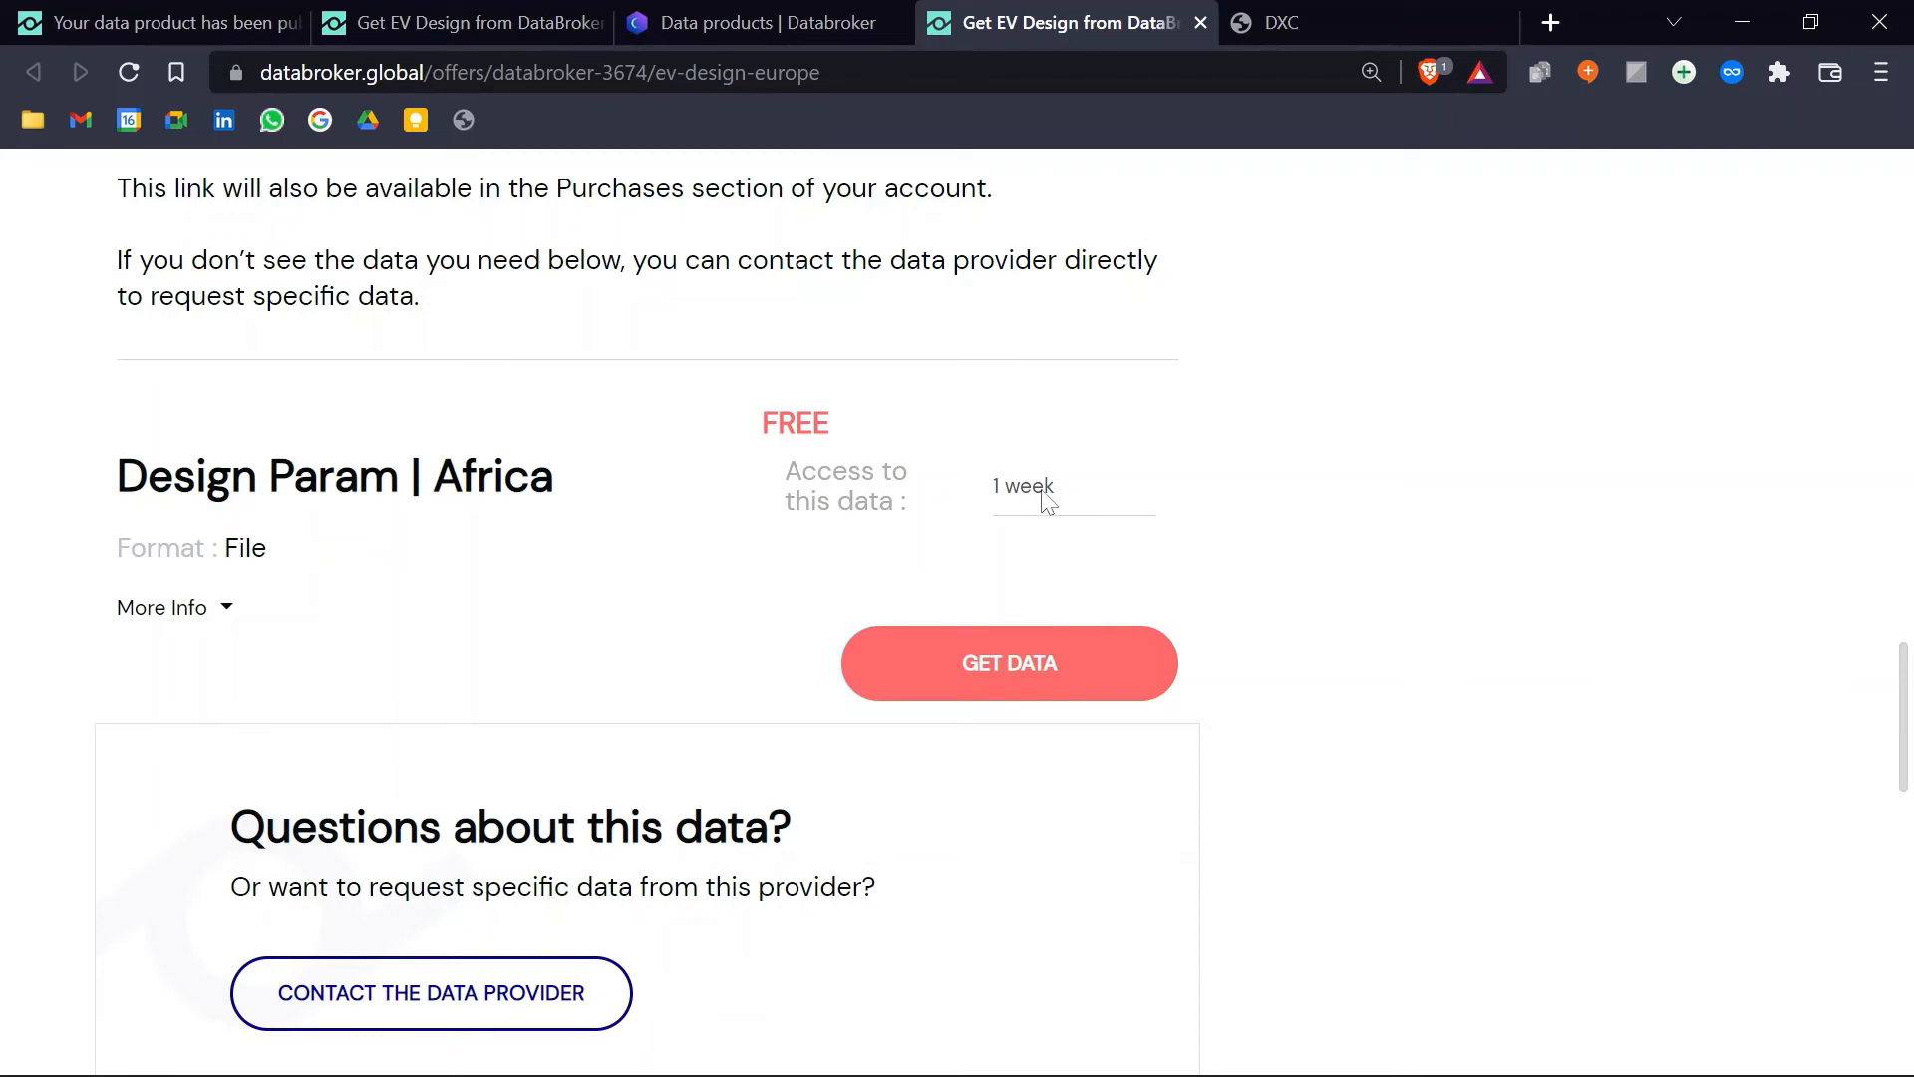
scroll(995, 439, up, 3)
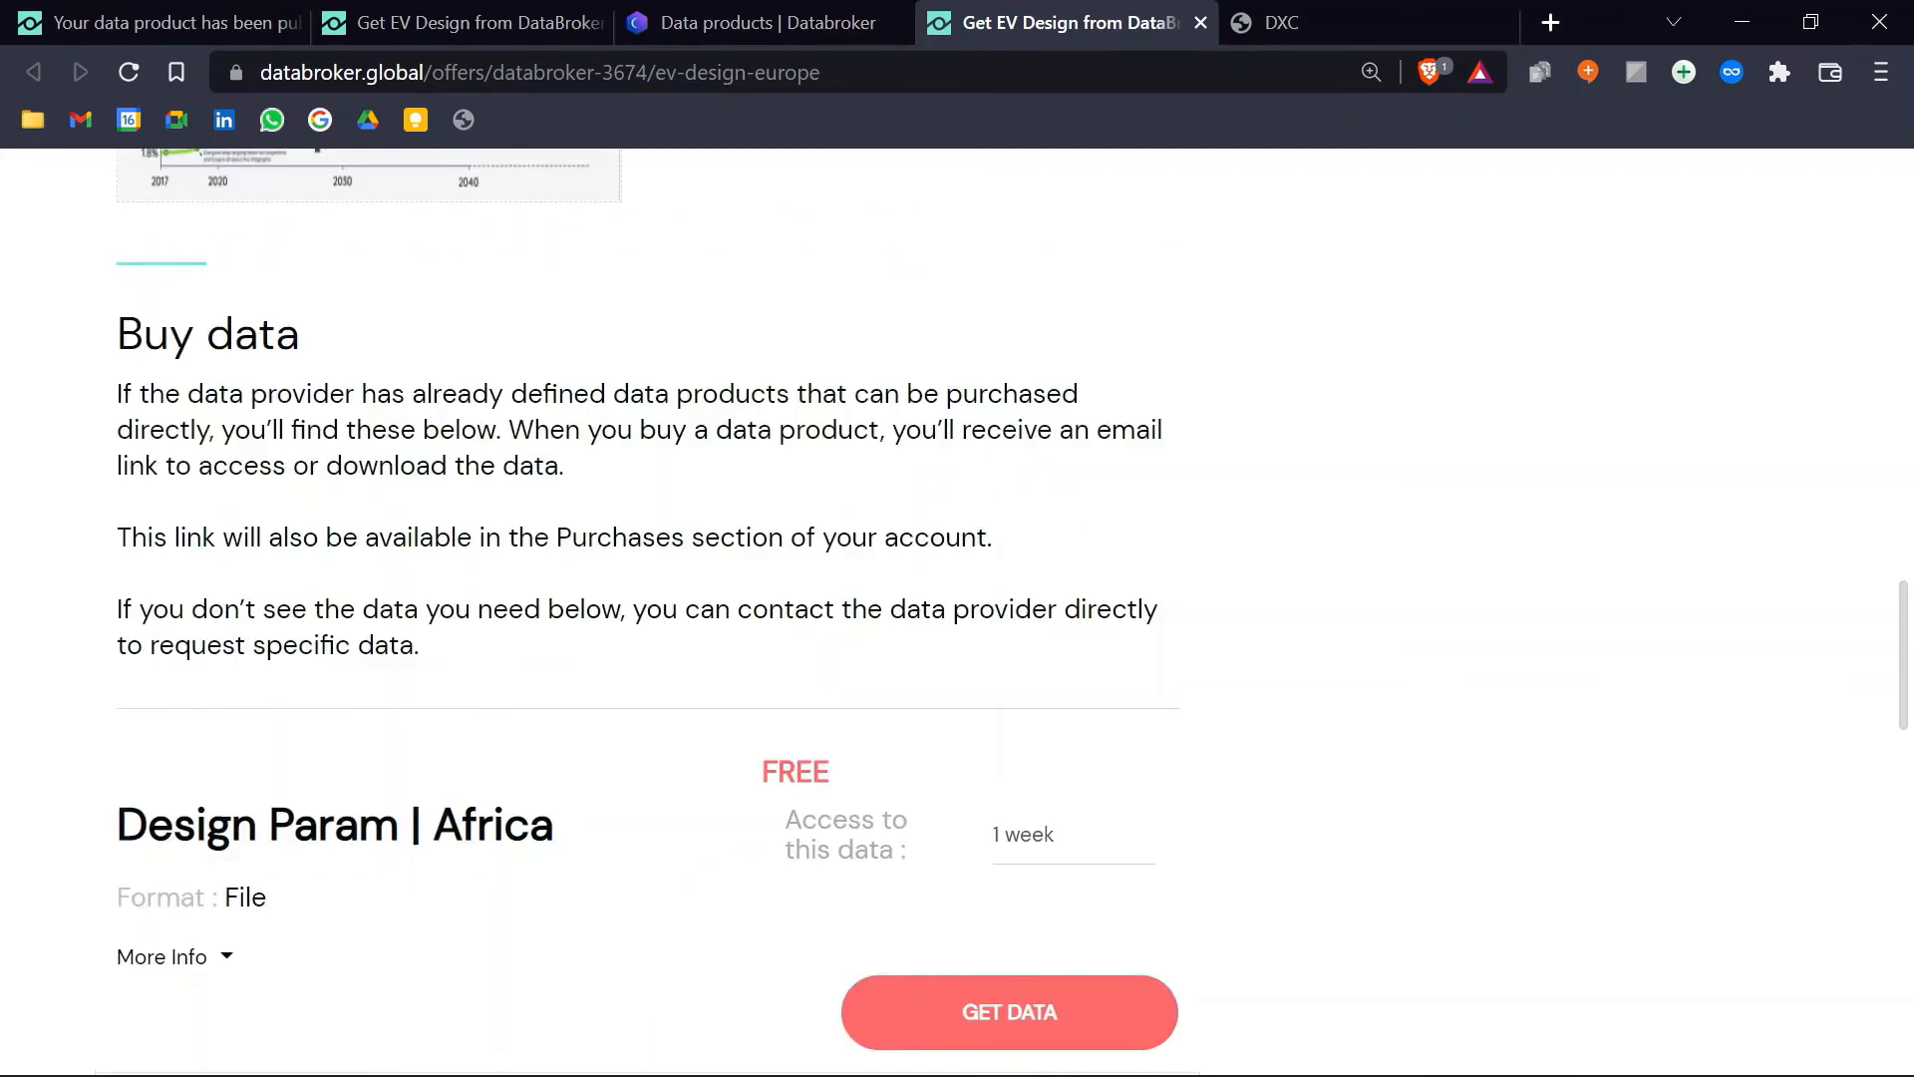
click(799, 26)
scroll(740, 650, up, 3)
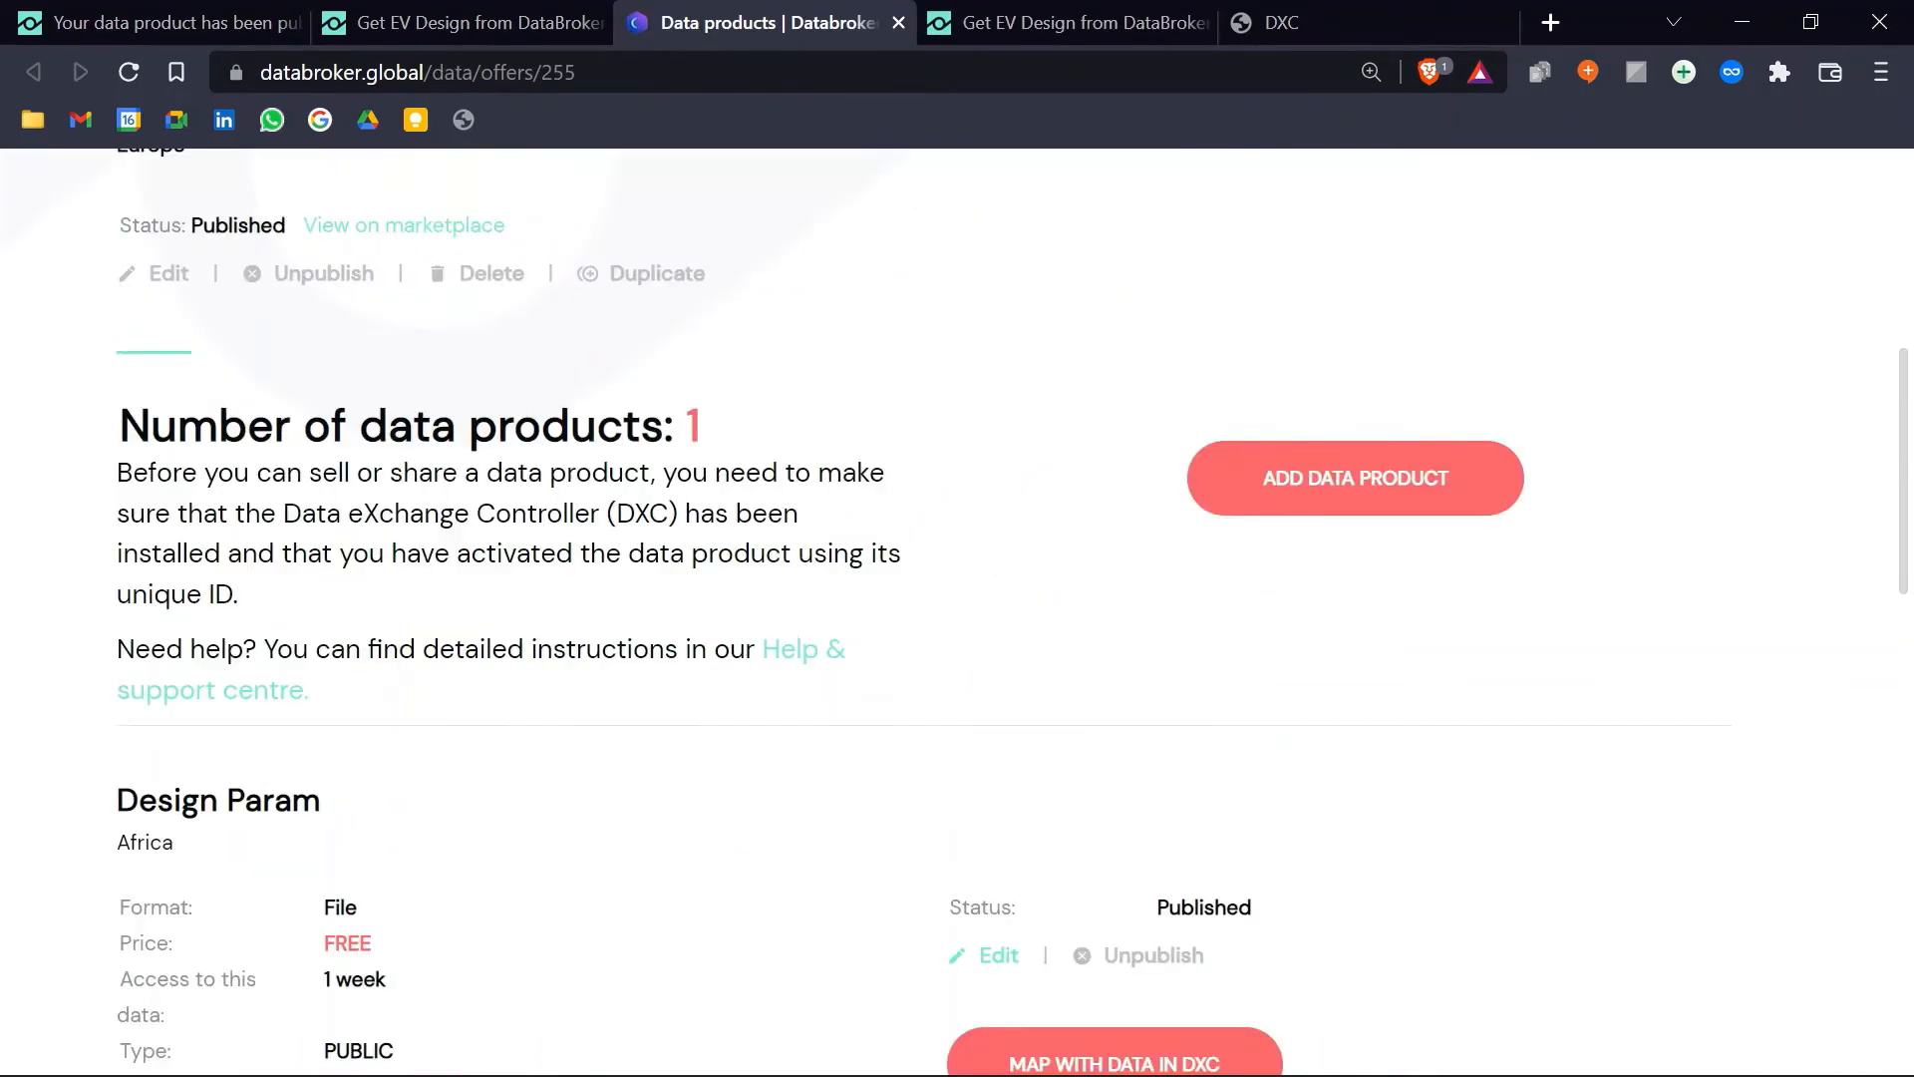
Step: Start another data product for the offer, described as 'API AGE'
click(1289, 475)
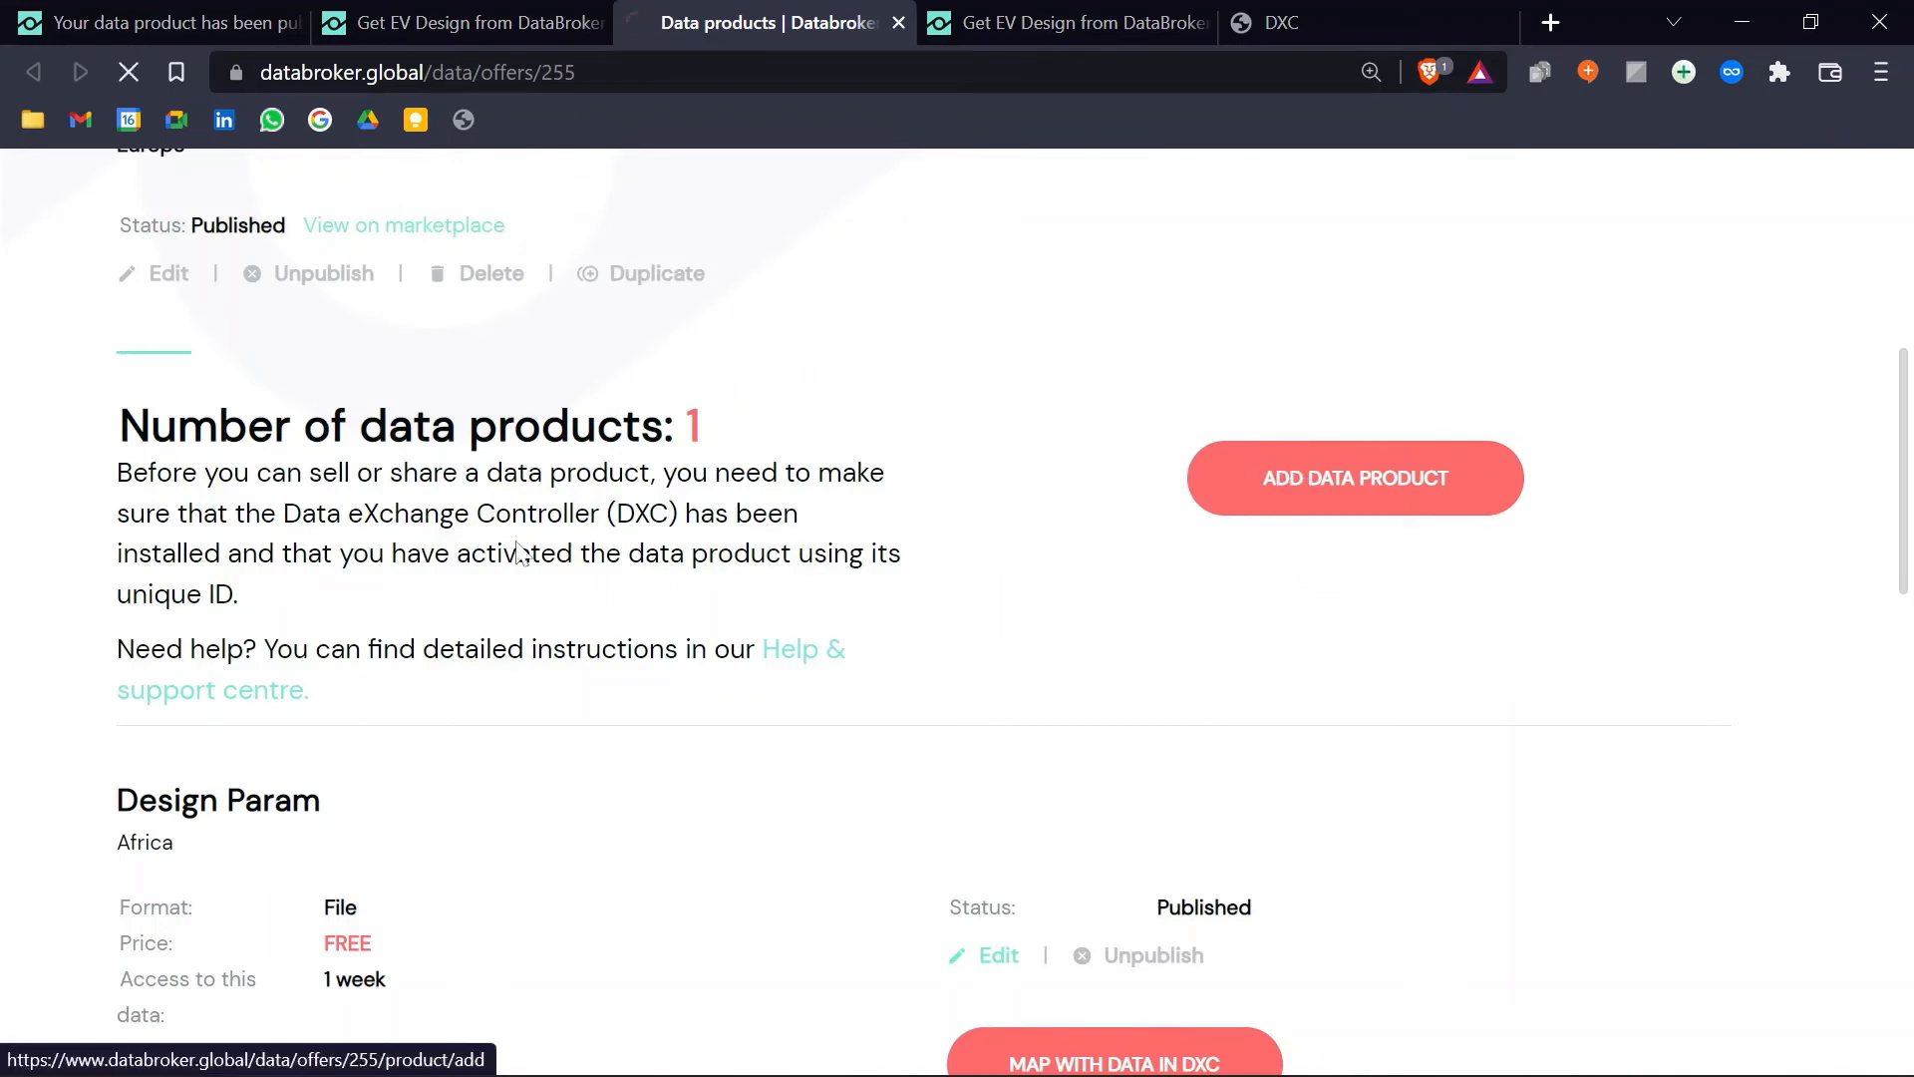
scroll(620, 449, down, 6)
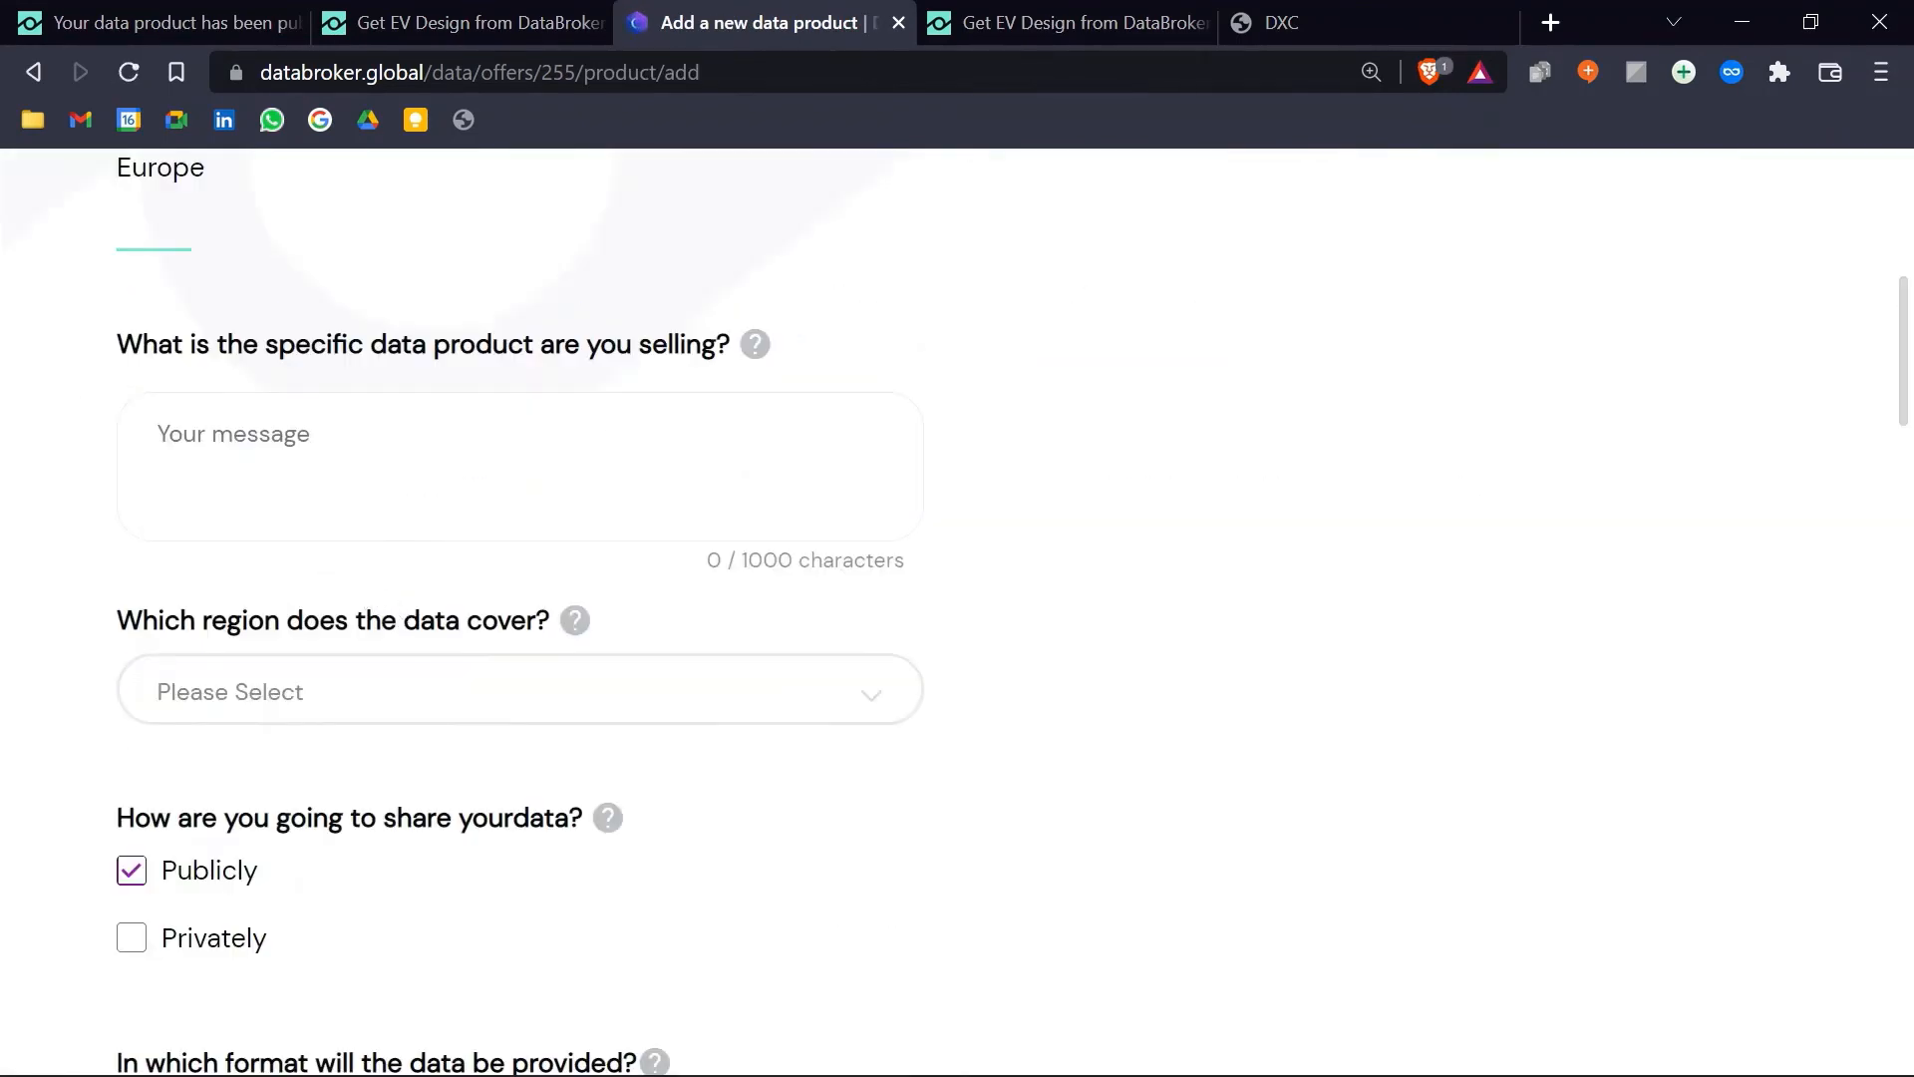
text(A)
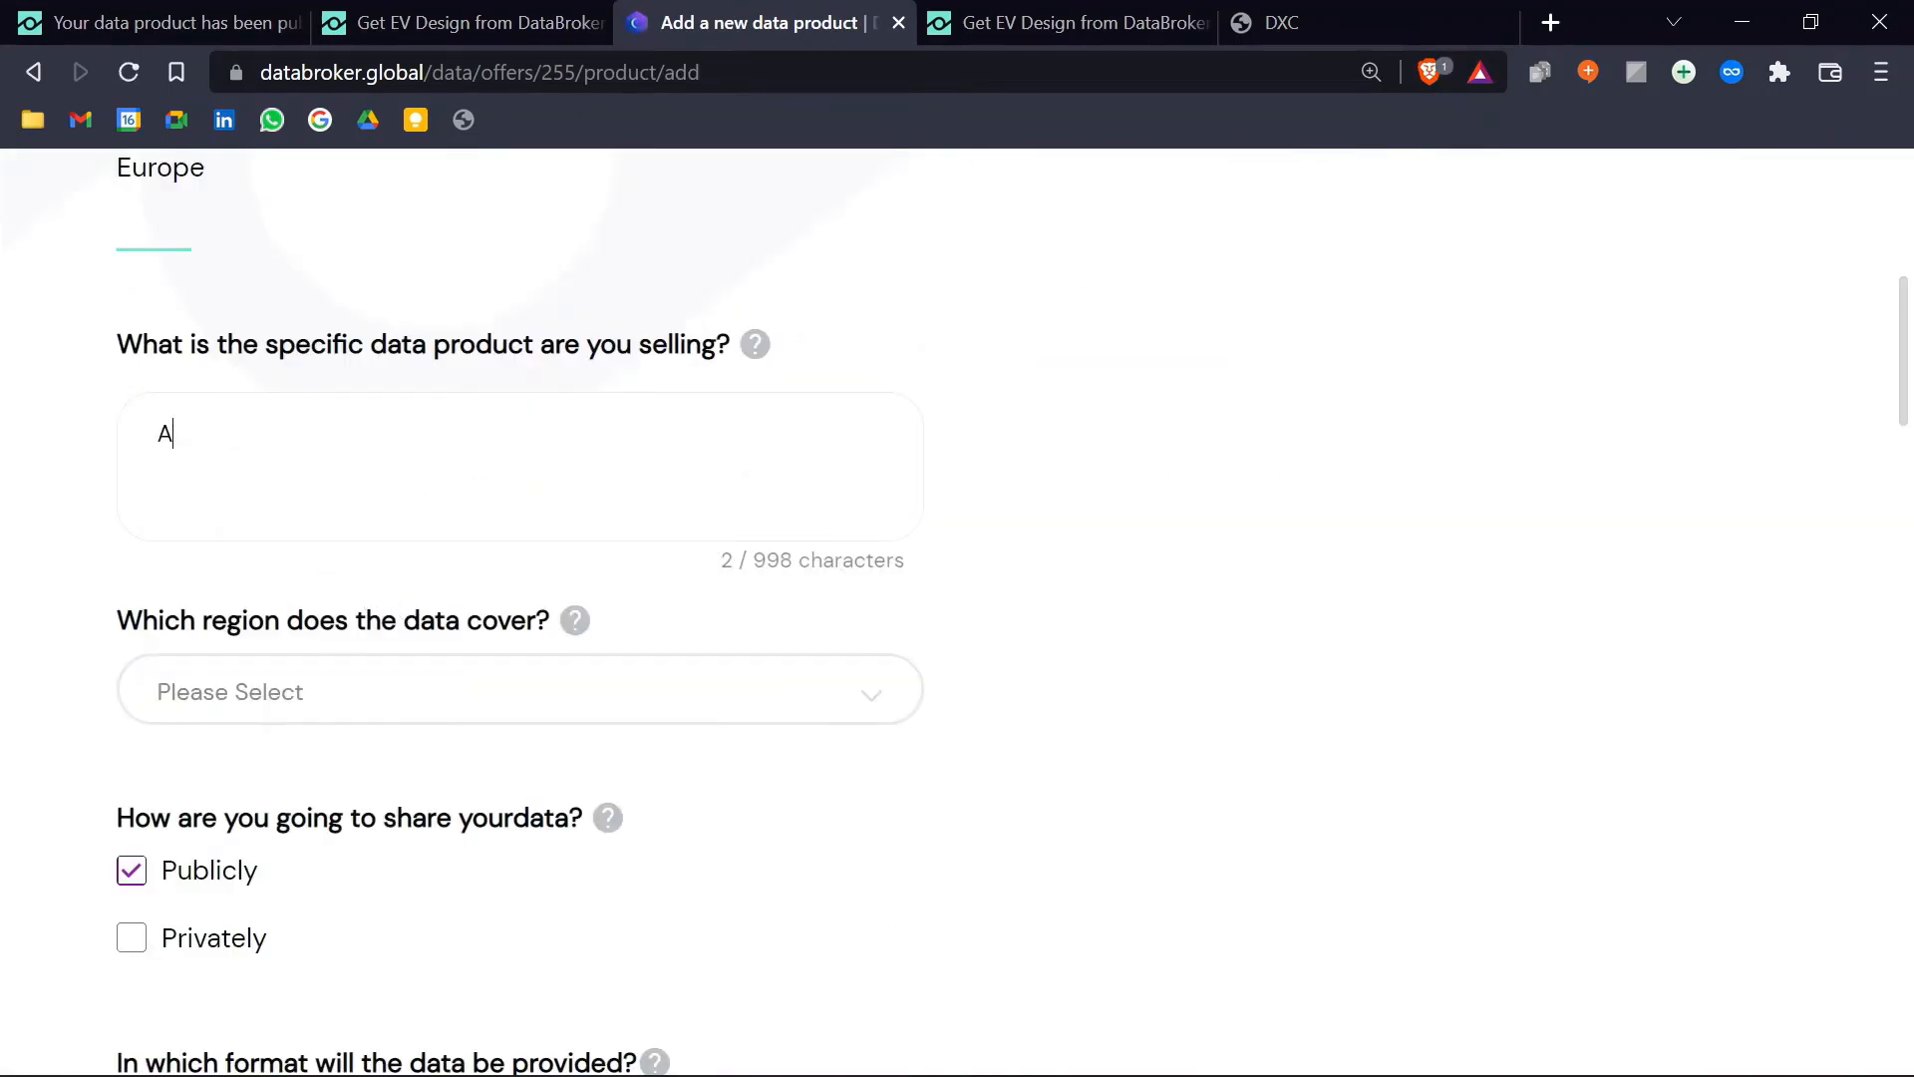
text(PI E)
key(BackSpace)
text(AGE)
scroll(629, 462, down, 3)
Step: Set region Europe, format Api flow, and FREE access for 1 week
click(474, 359)
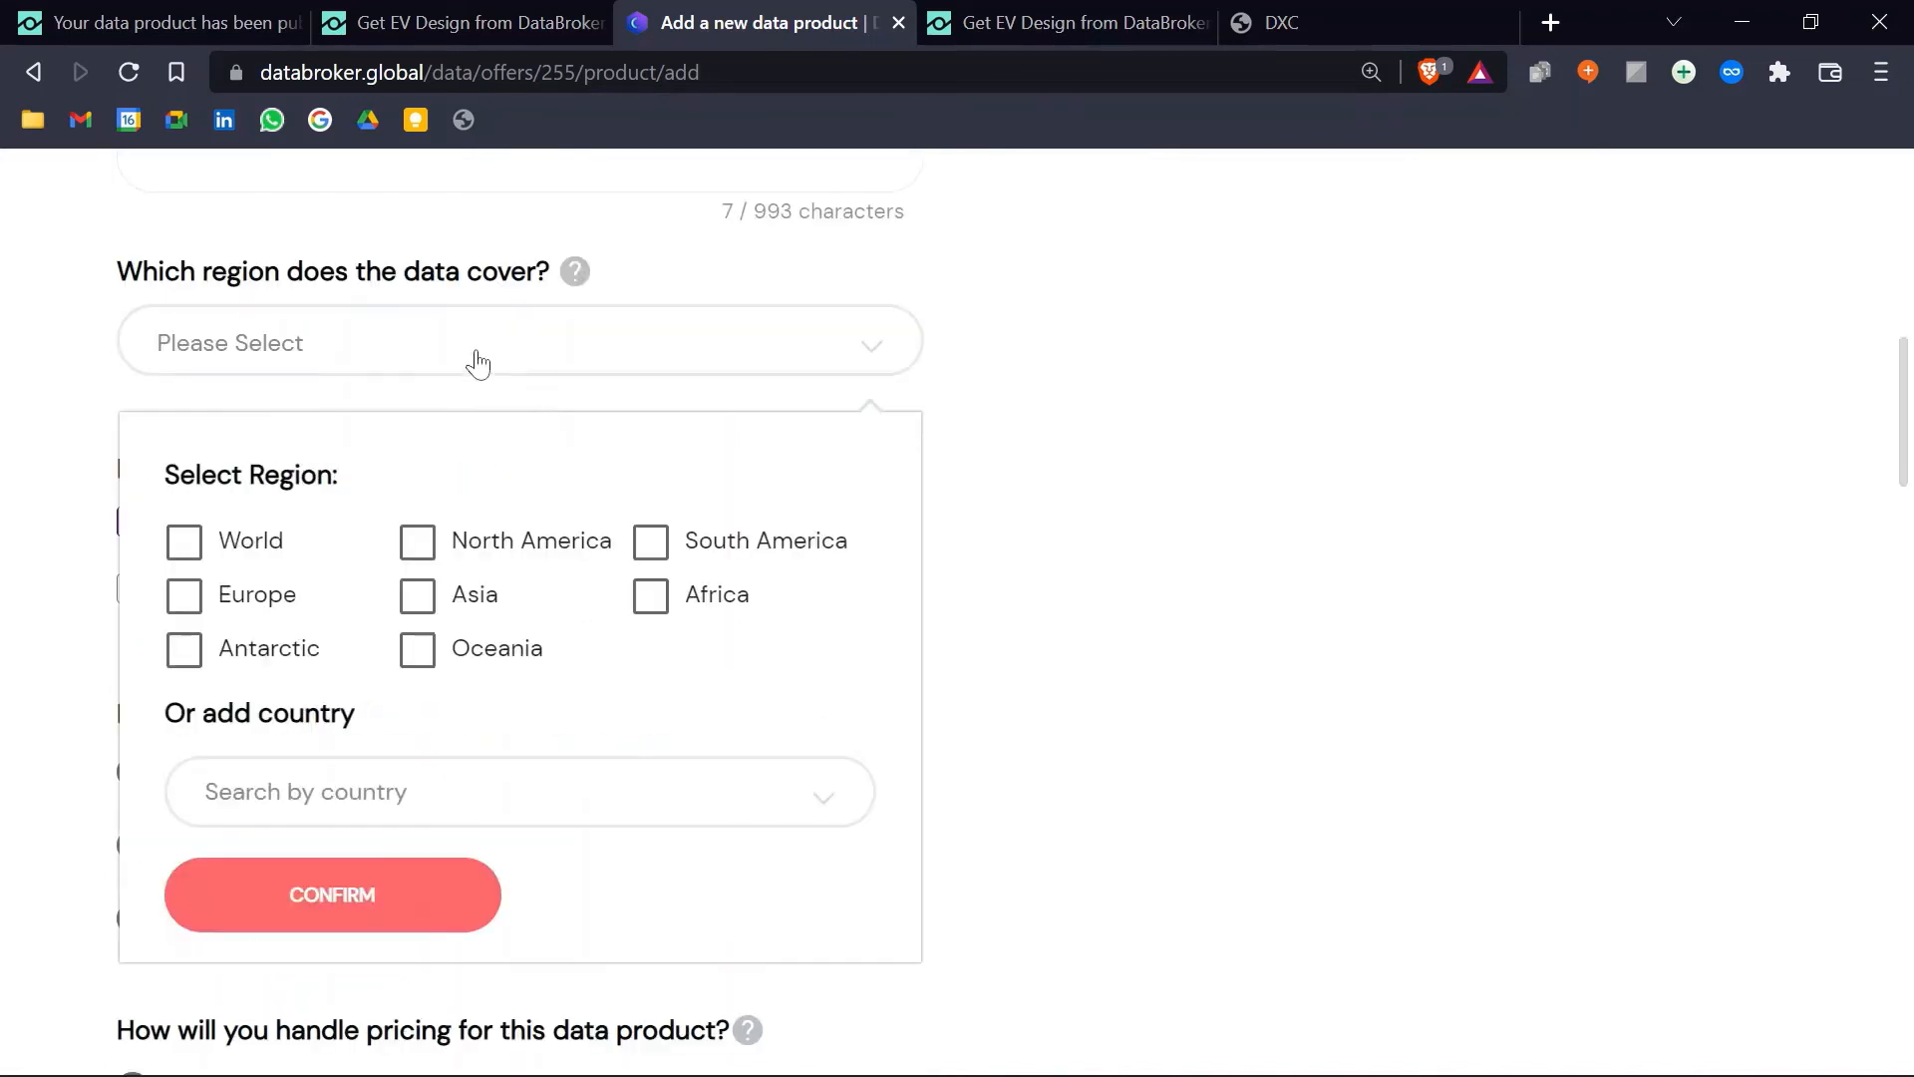
click(184, 595)
click(265, 894)
scroll(140, 538, down, 3)
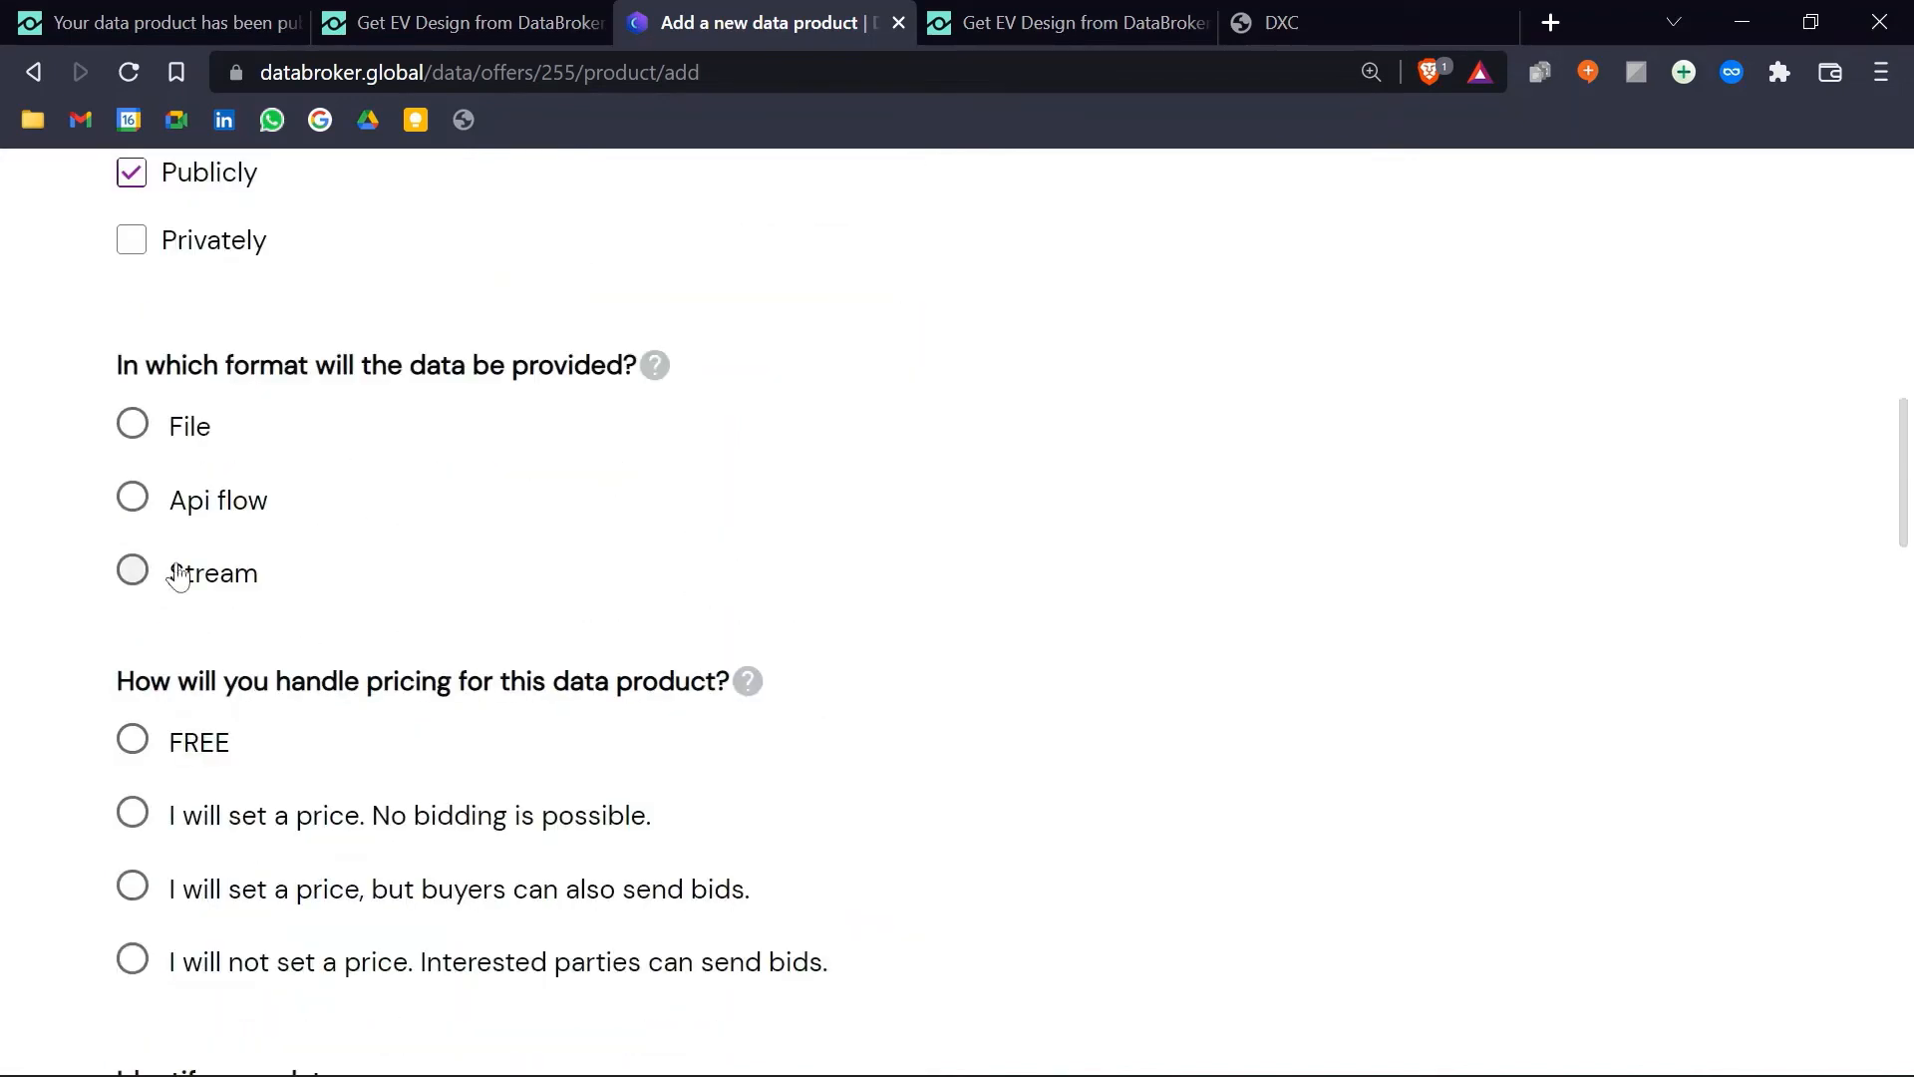
click(140, 508)
scroll(248, 533, down, 3)
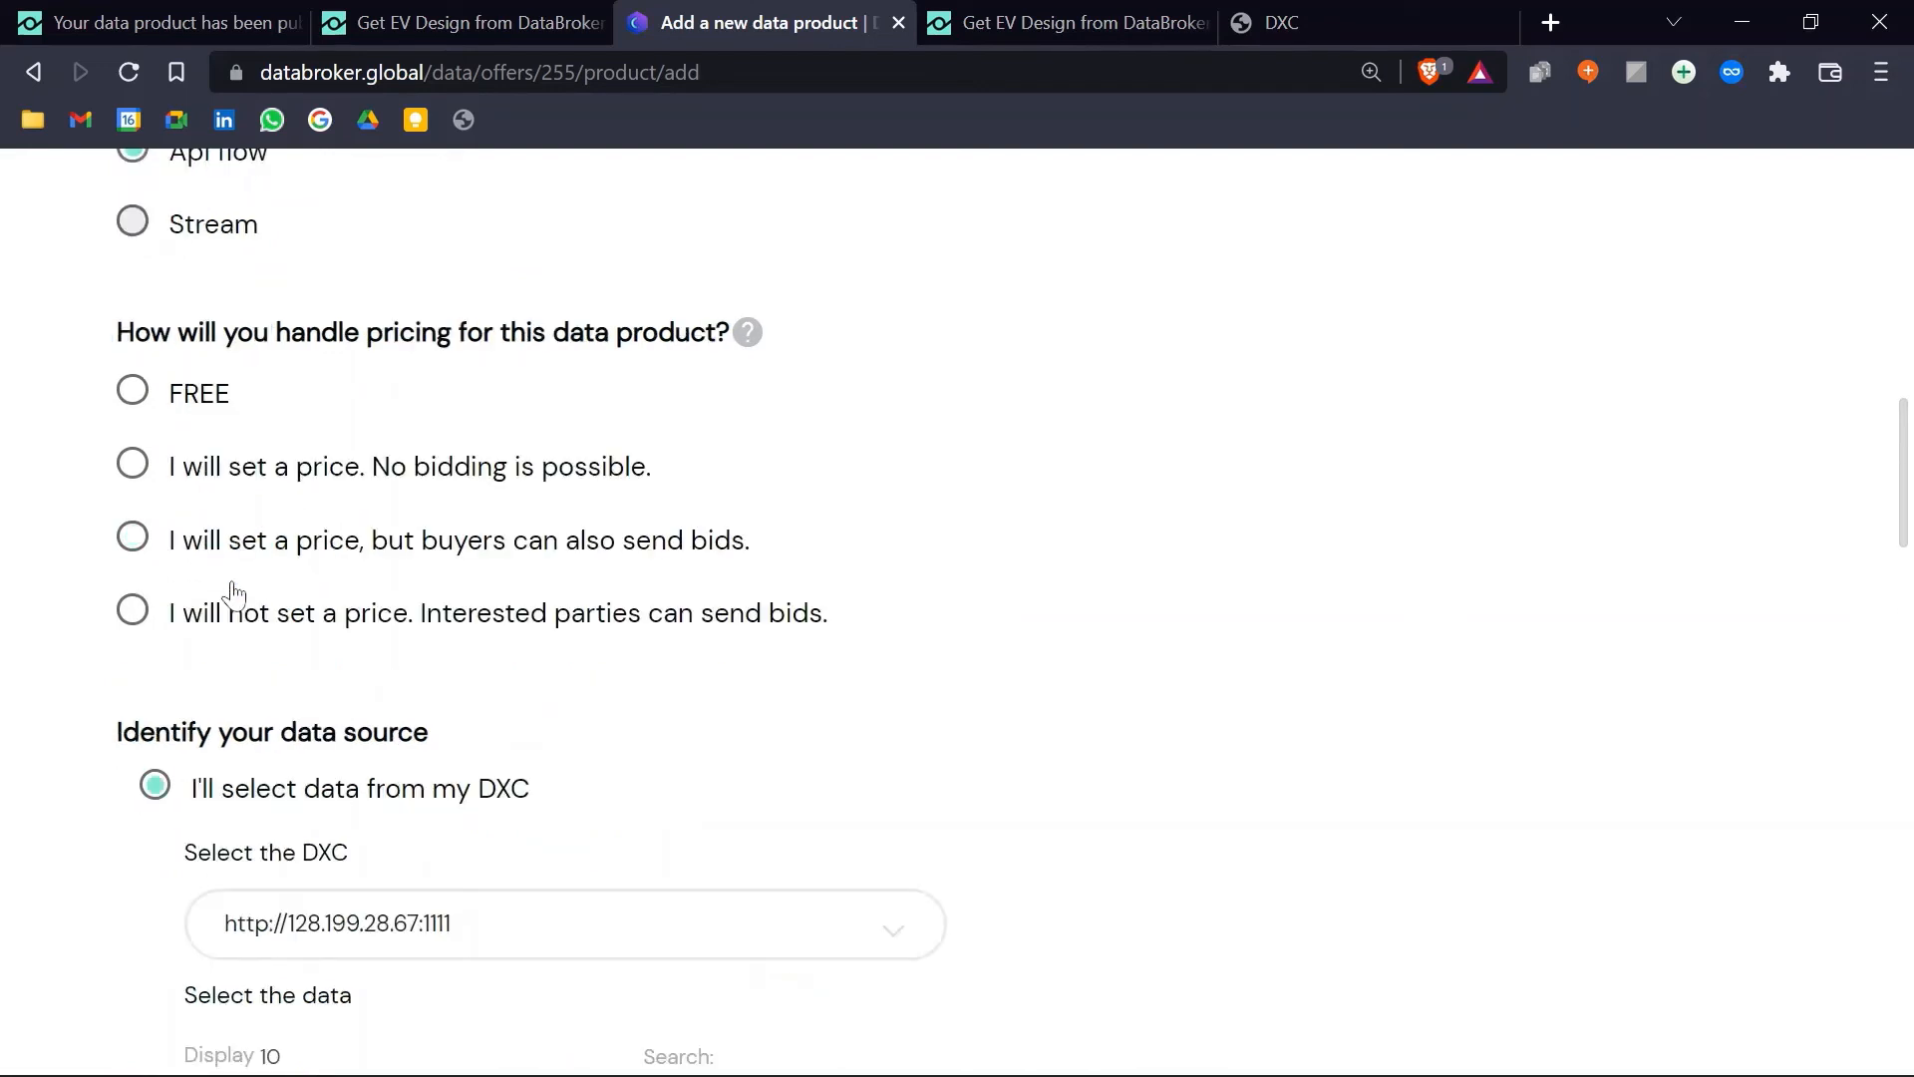
click(150, 417)
click(396, 518)
click(304, 626)
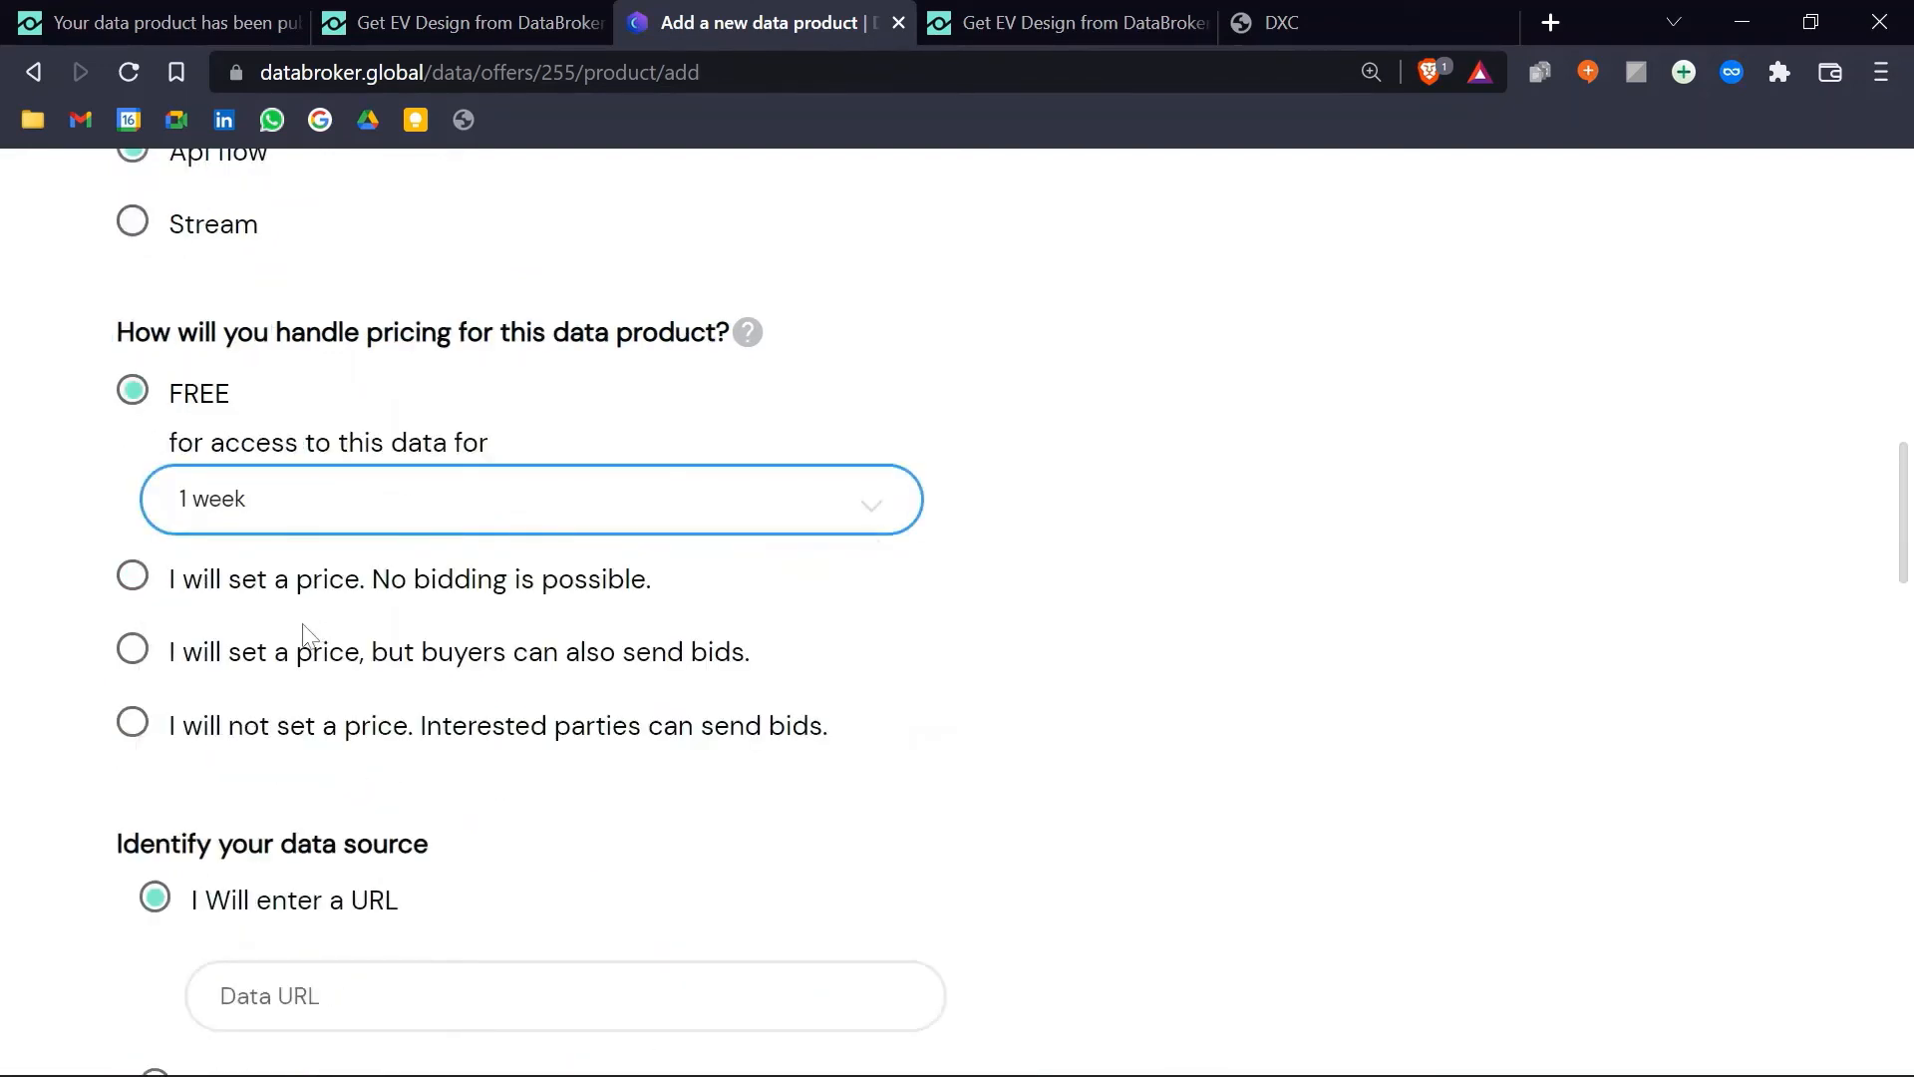
Step: Source the data from the DXC's Age API, add note 'ABC' and licence URL abc.com, and publish
scroll(308, 628, down, 7)
click(151, 391)
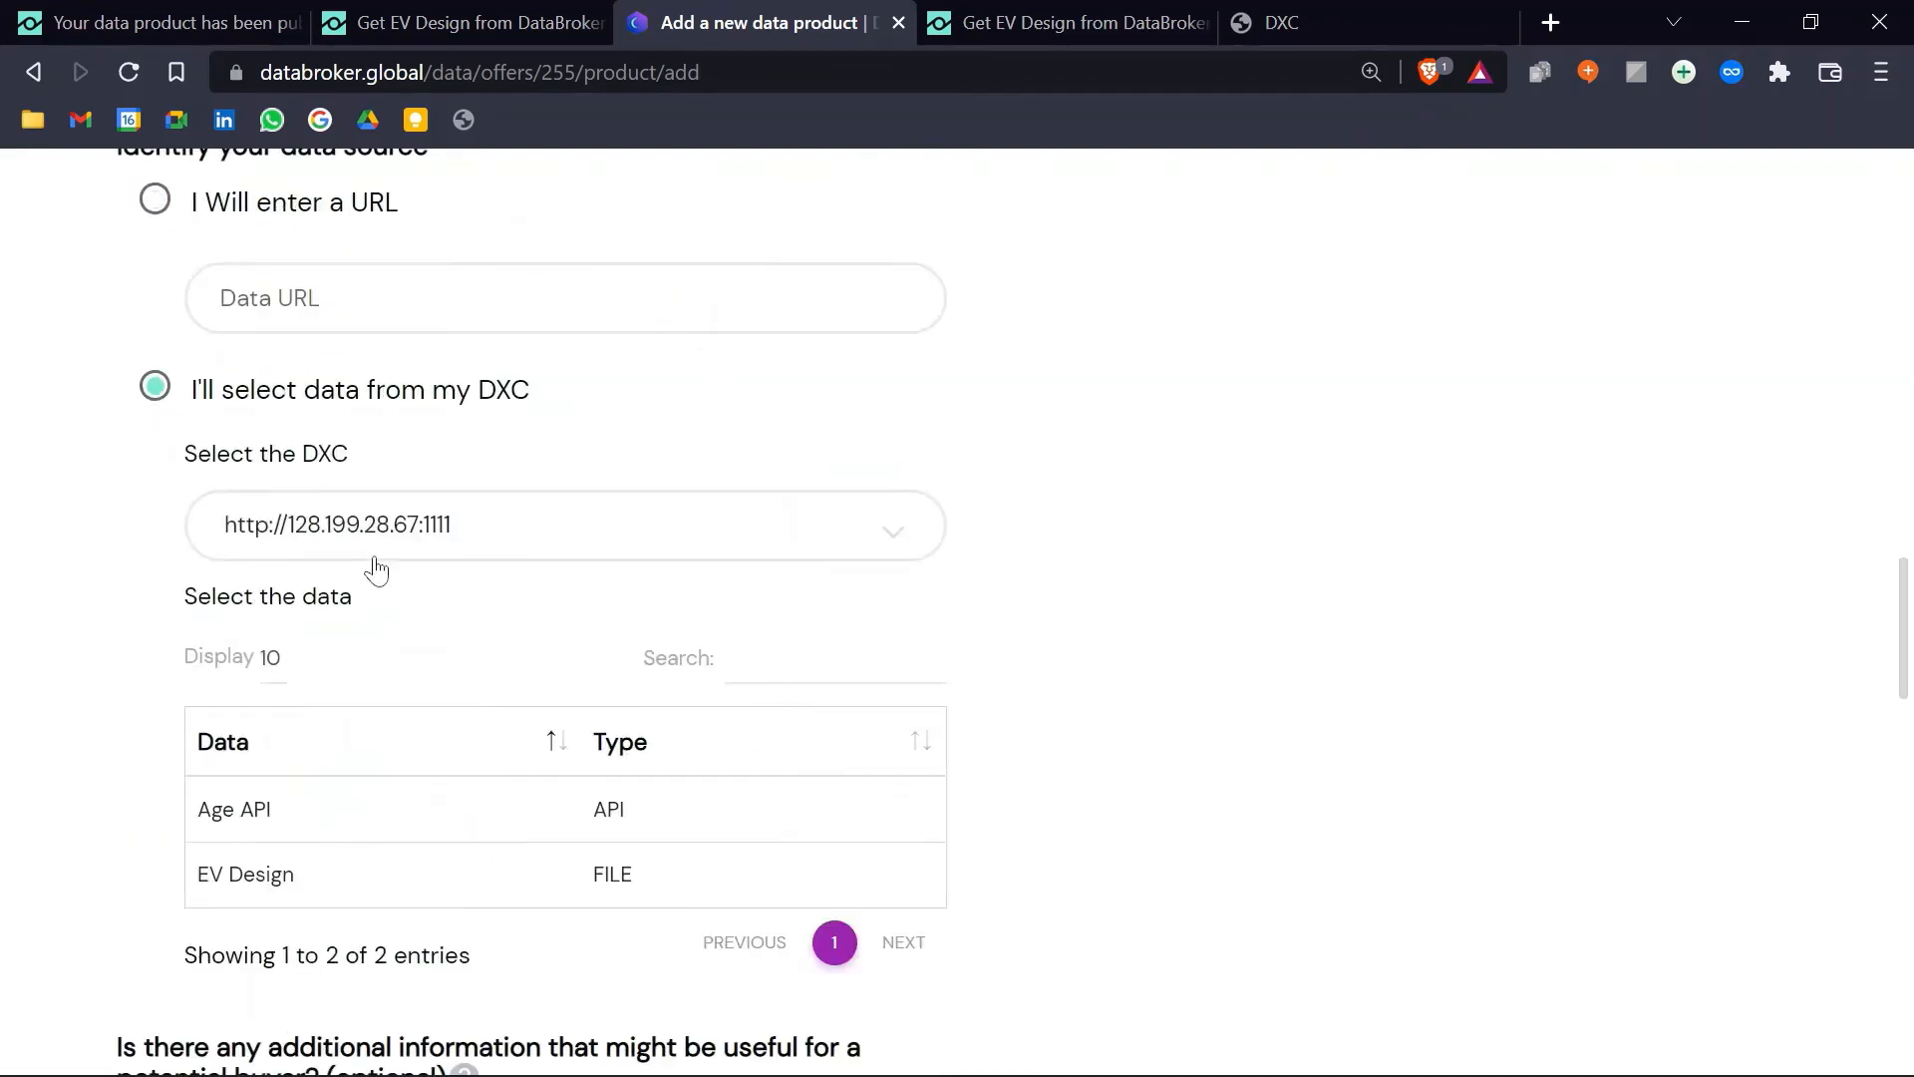
scroll(376, 568, down, 3)
click(429, 461)
scroll(1104, 506, down, 3)
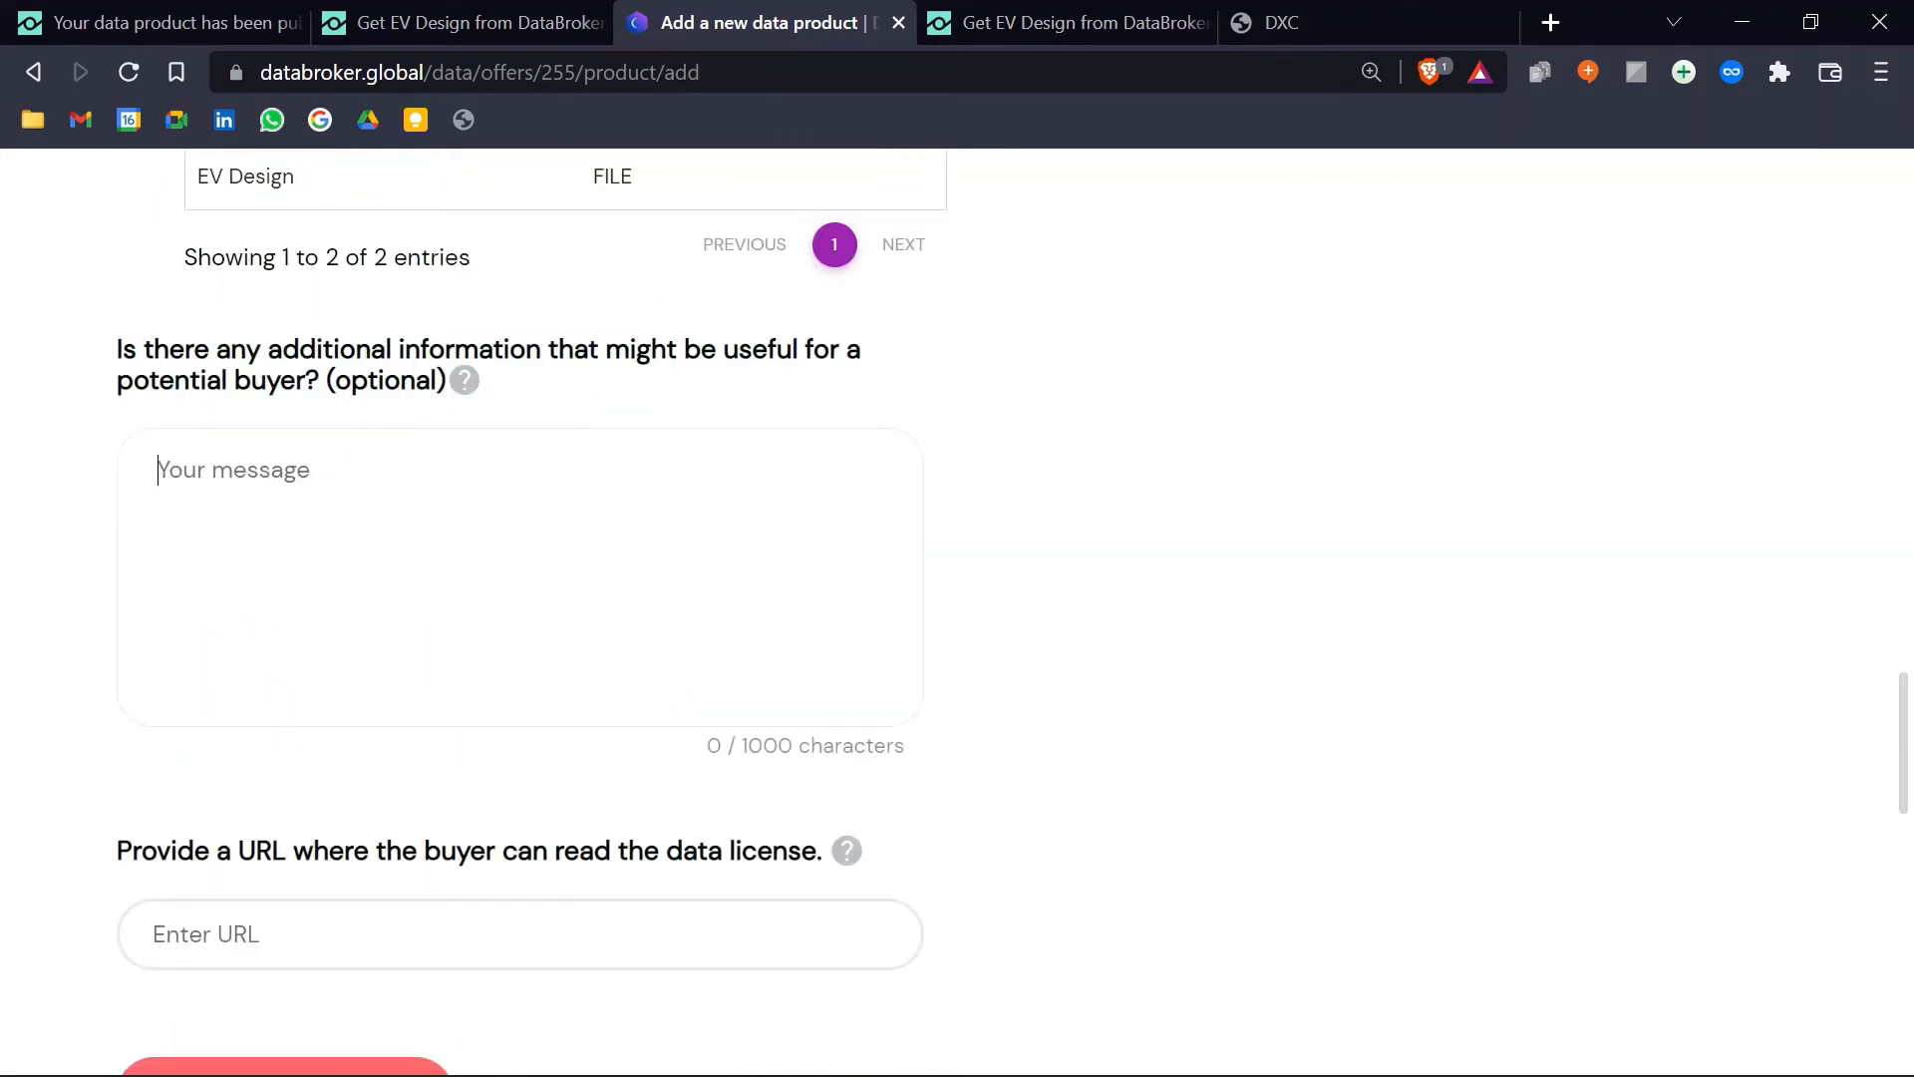
text(ABC)
scroll(369, 559, down, 3)
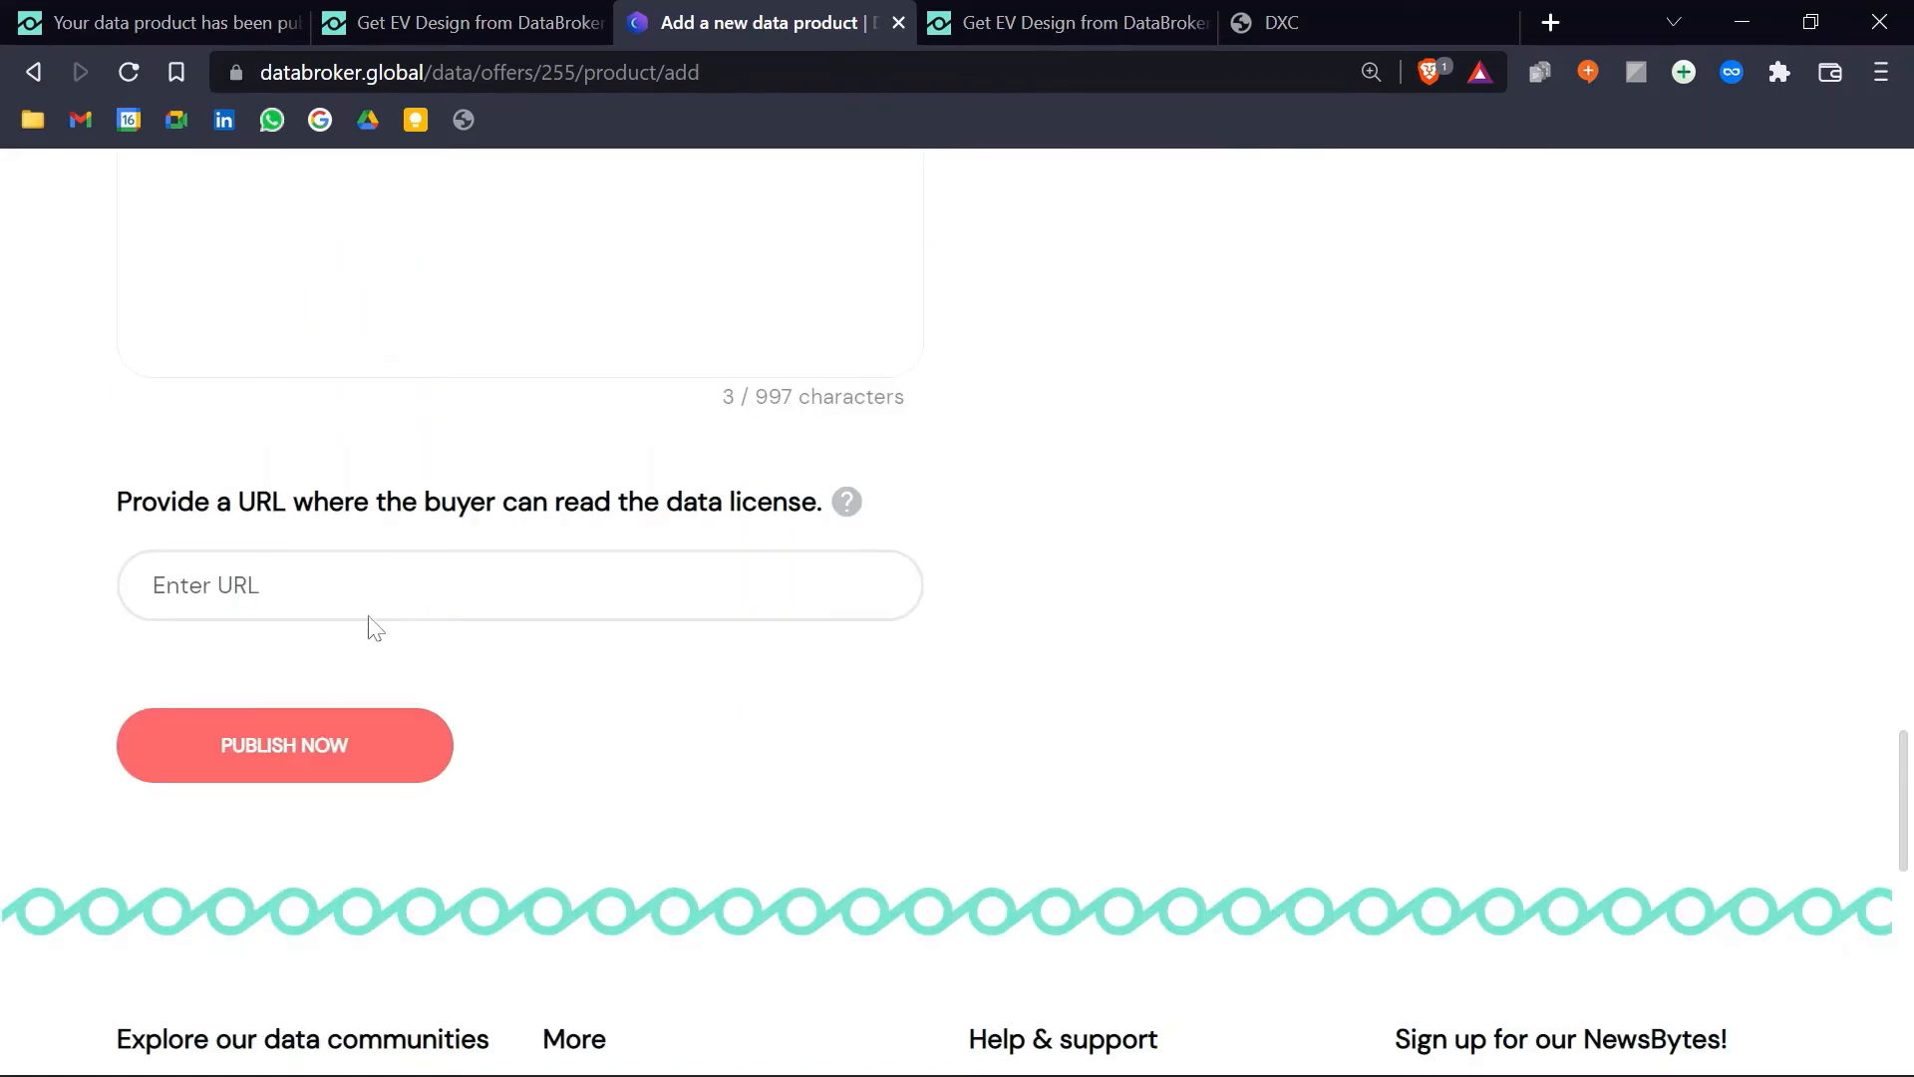
click(371, 615)
click(272, 660)
click(267, 746)
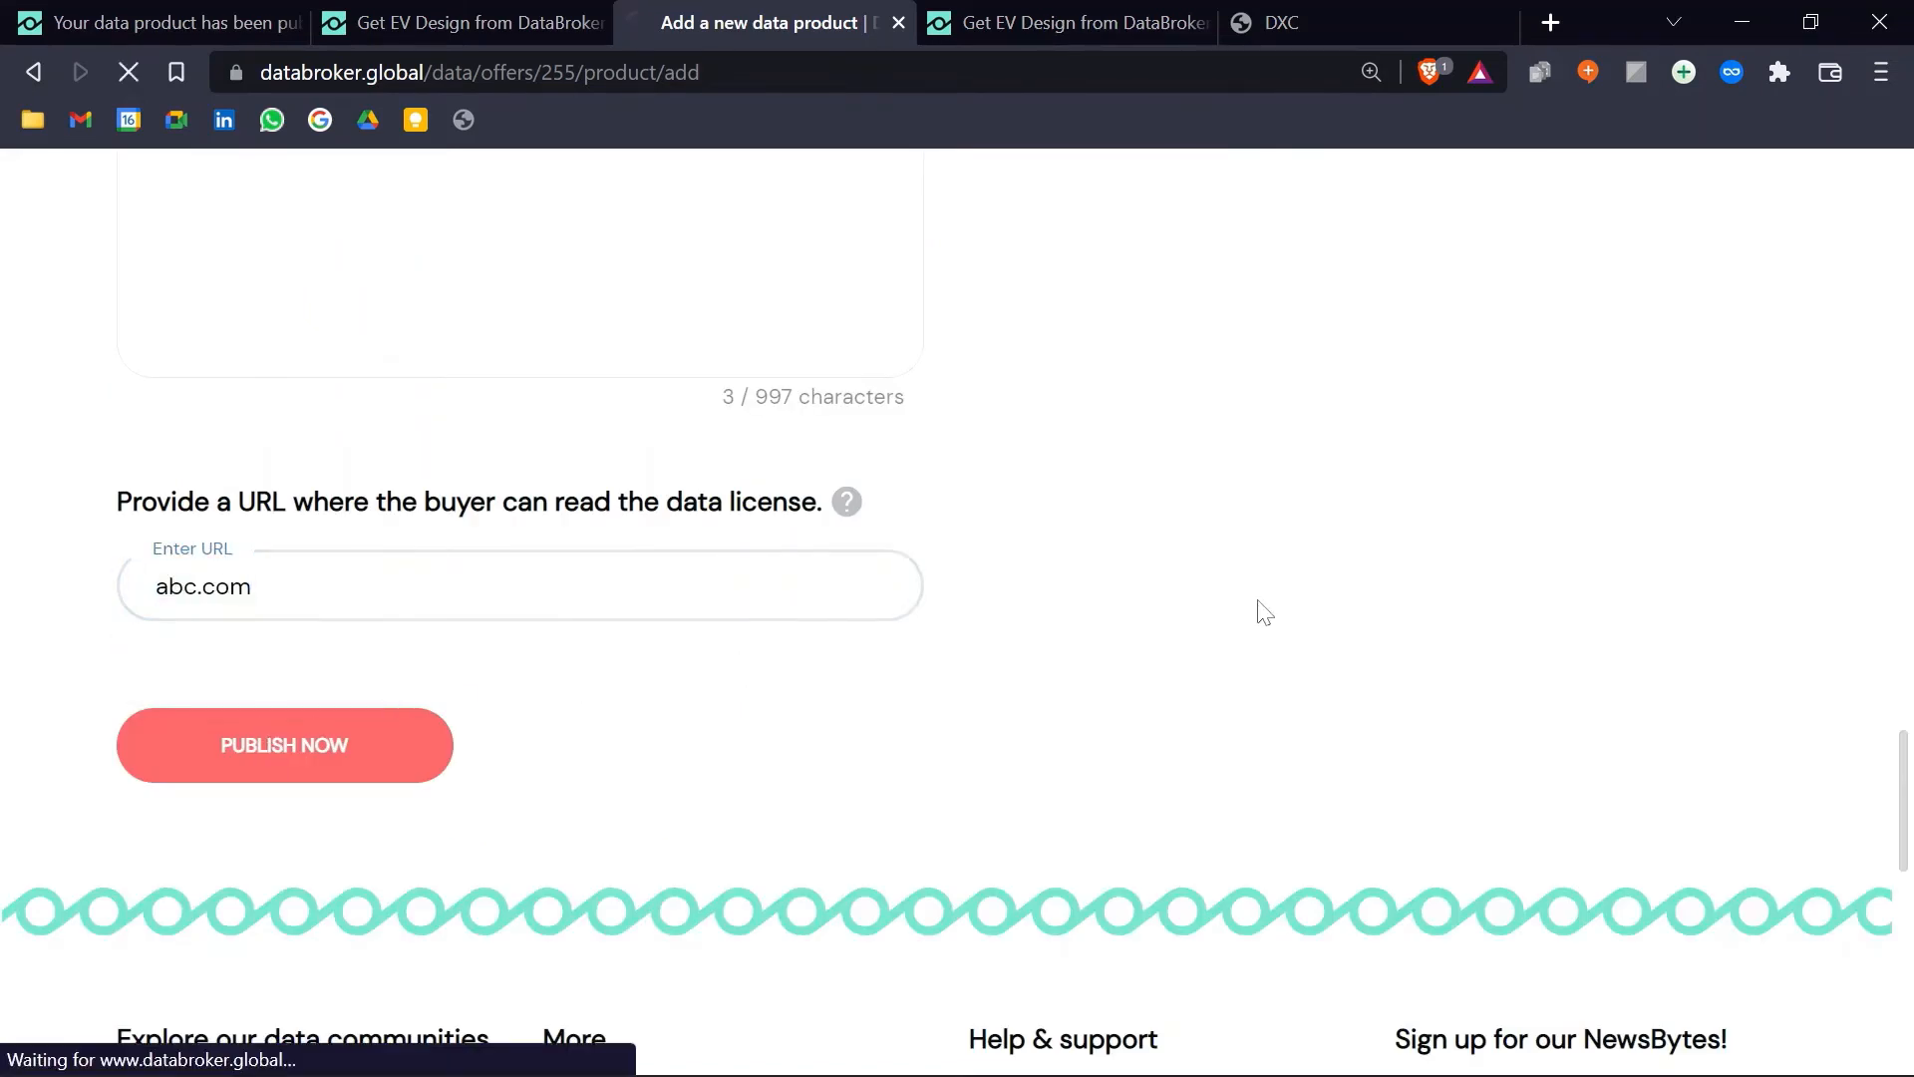
scroll(1258, 605, down, 3)
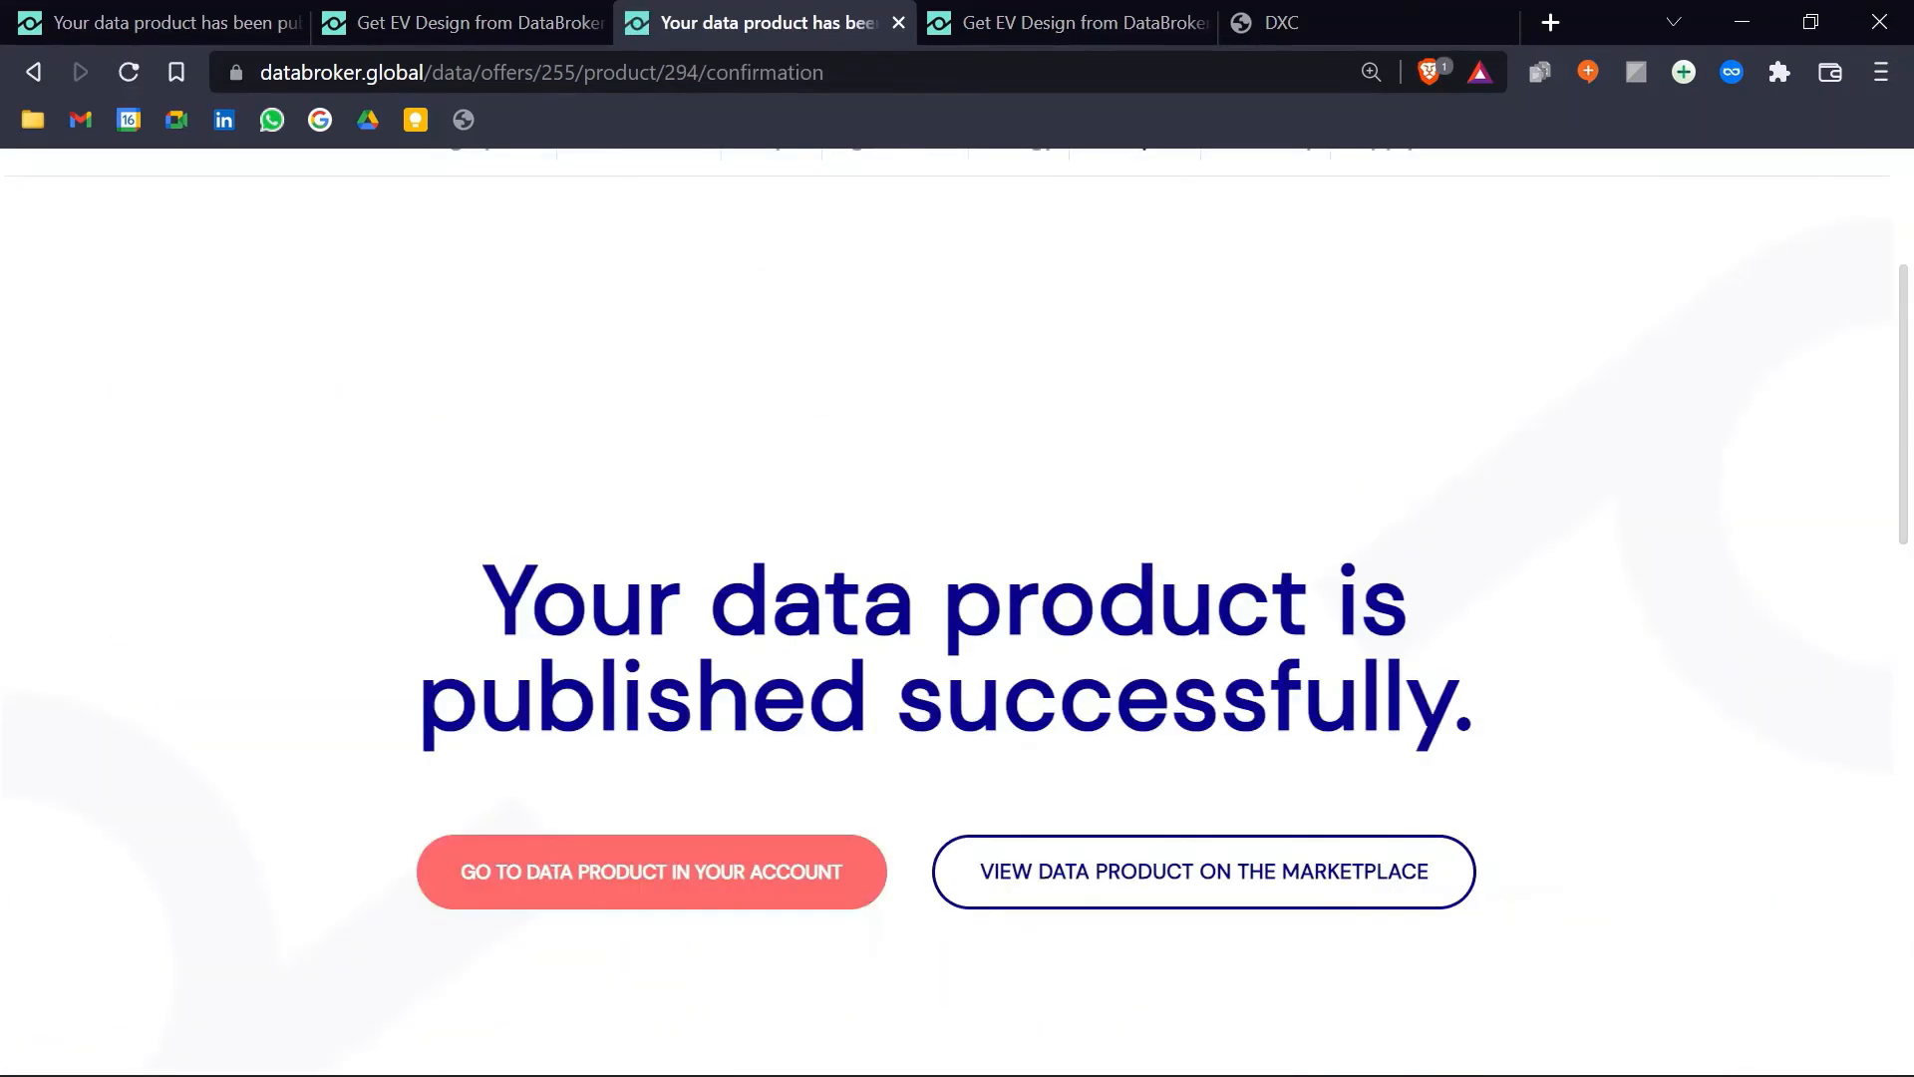
Step: Open the EV Design marketplace listing, confirm its Design Param file and API AGE offers, then close it
click(1216, 865)
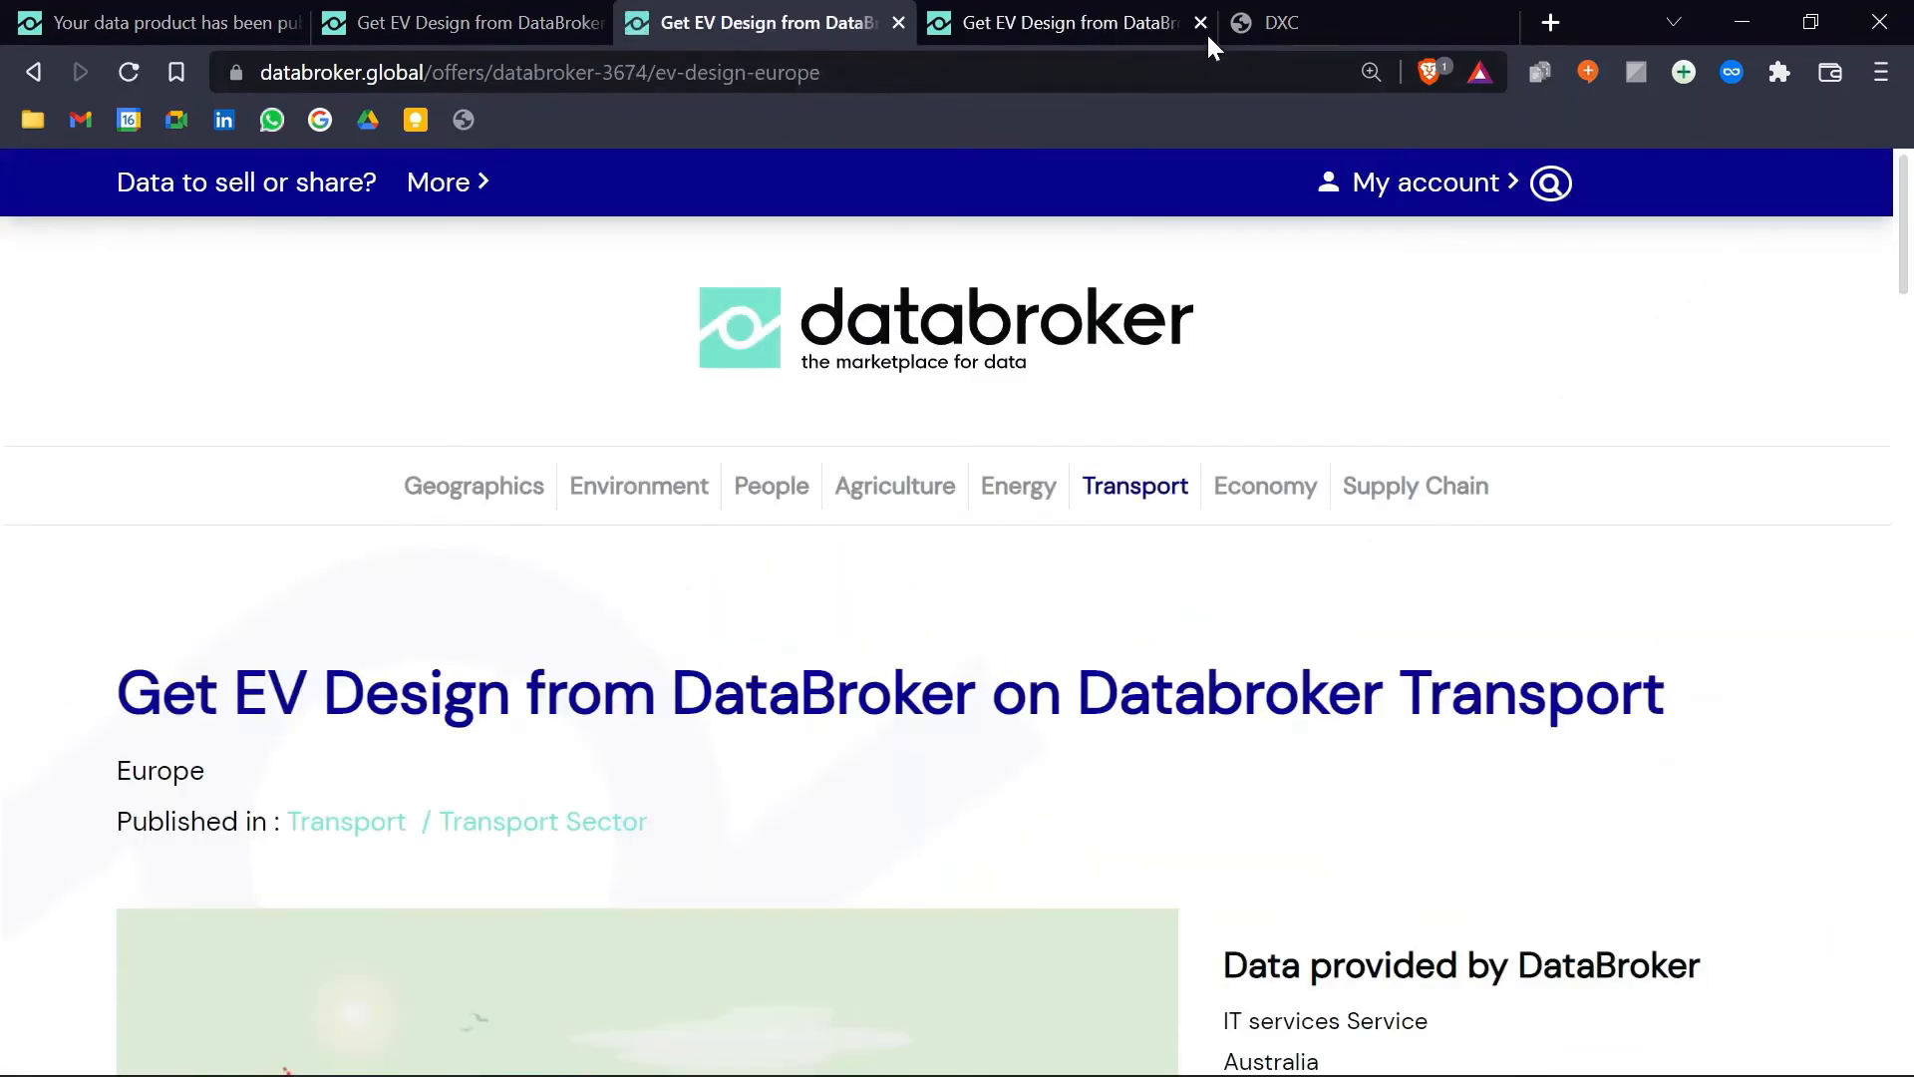
click(1201, 24)
scroll(1063, 618, down, 15)
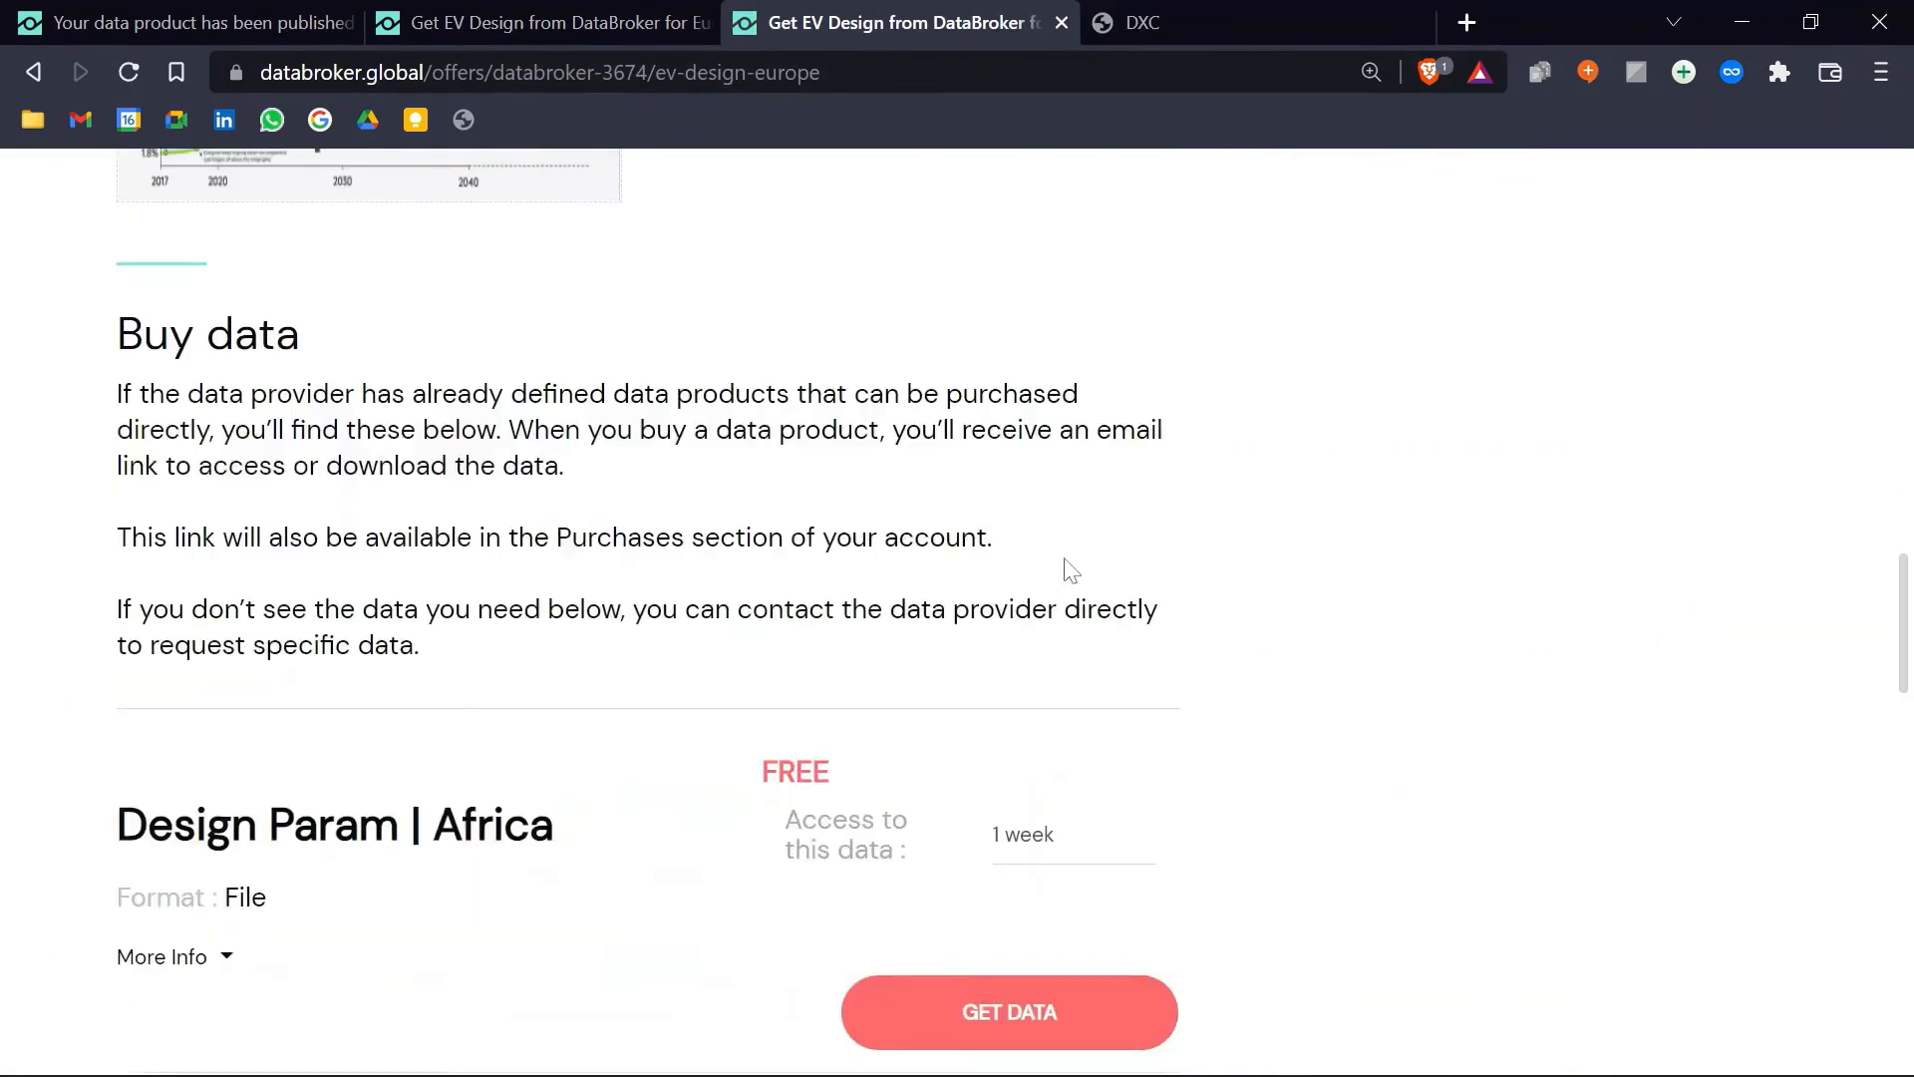
scroll(1092, 558, down, 3)
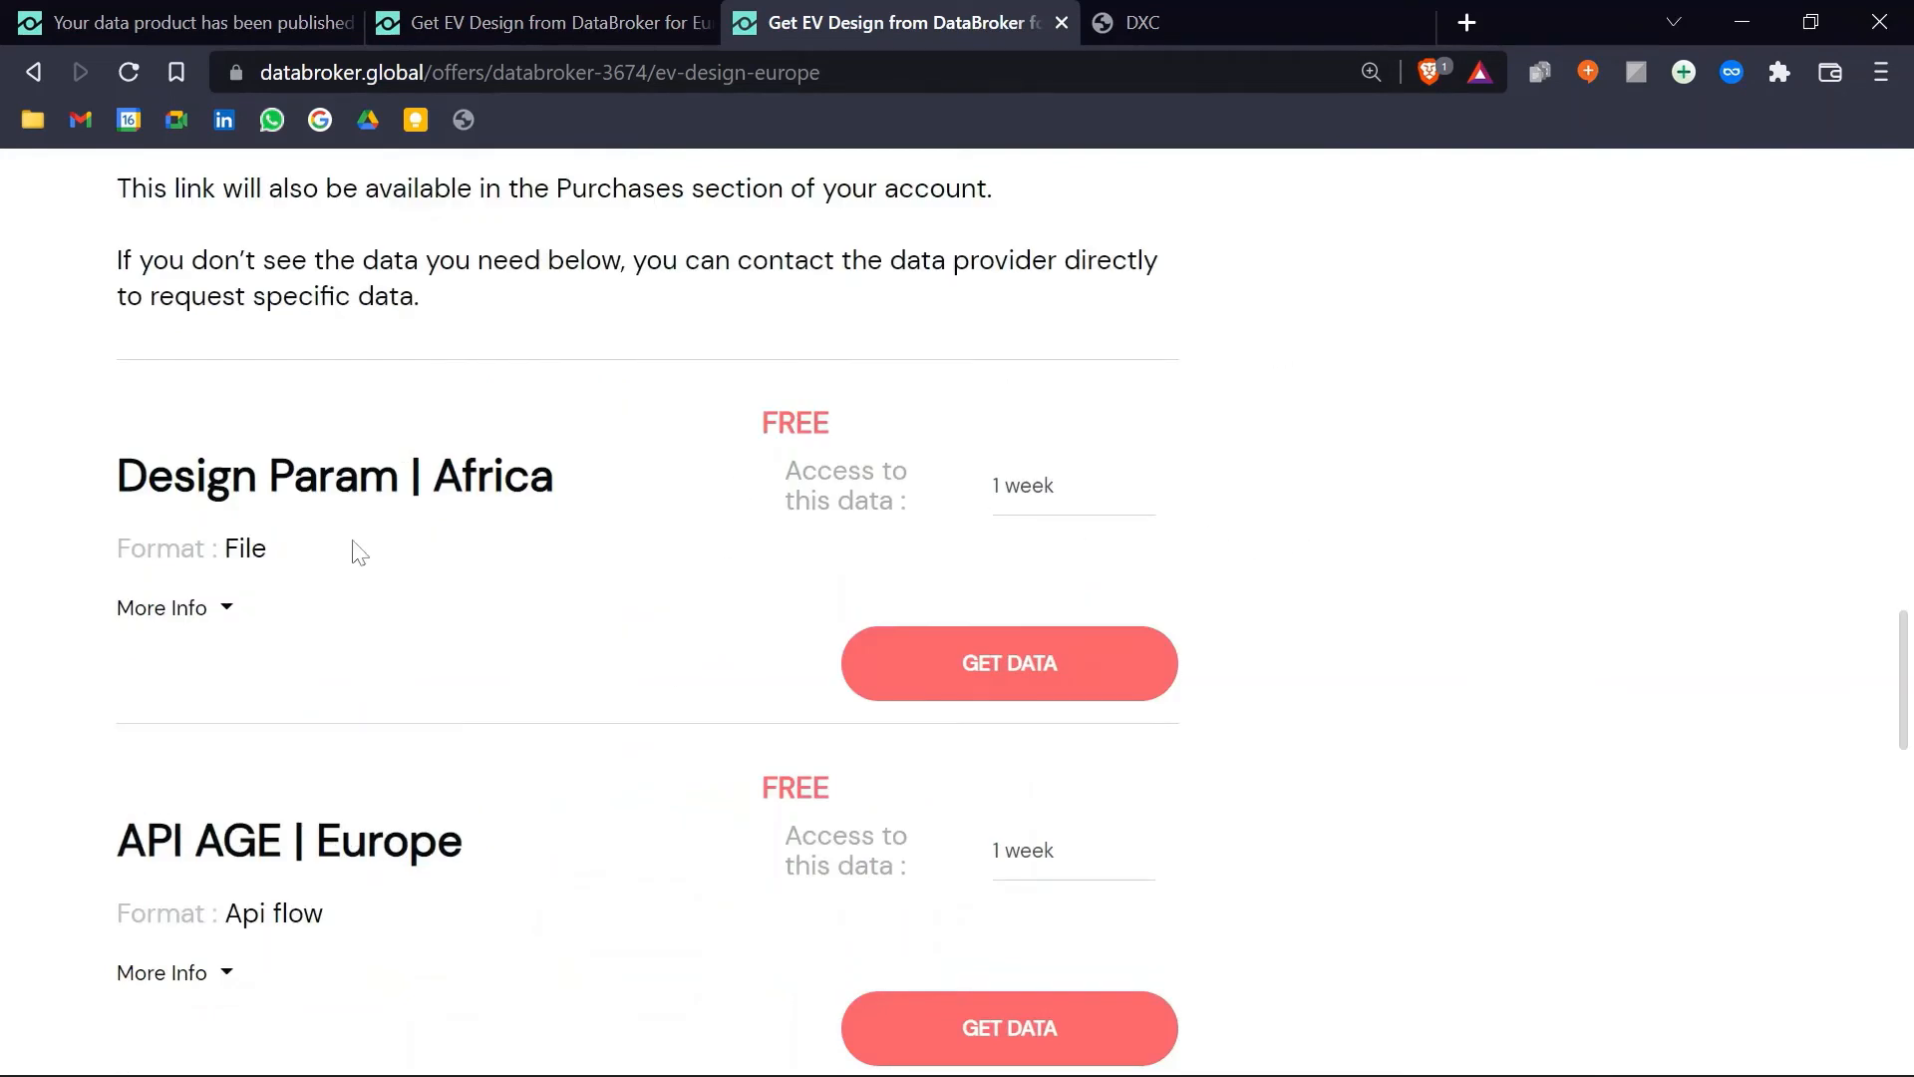
double_click(244, 550)
click(361, 717)
drag(325, 915, 225, 915)
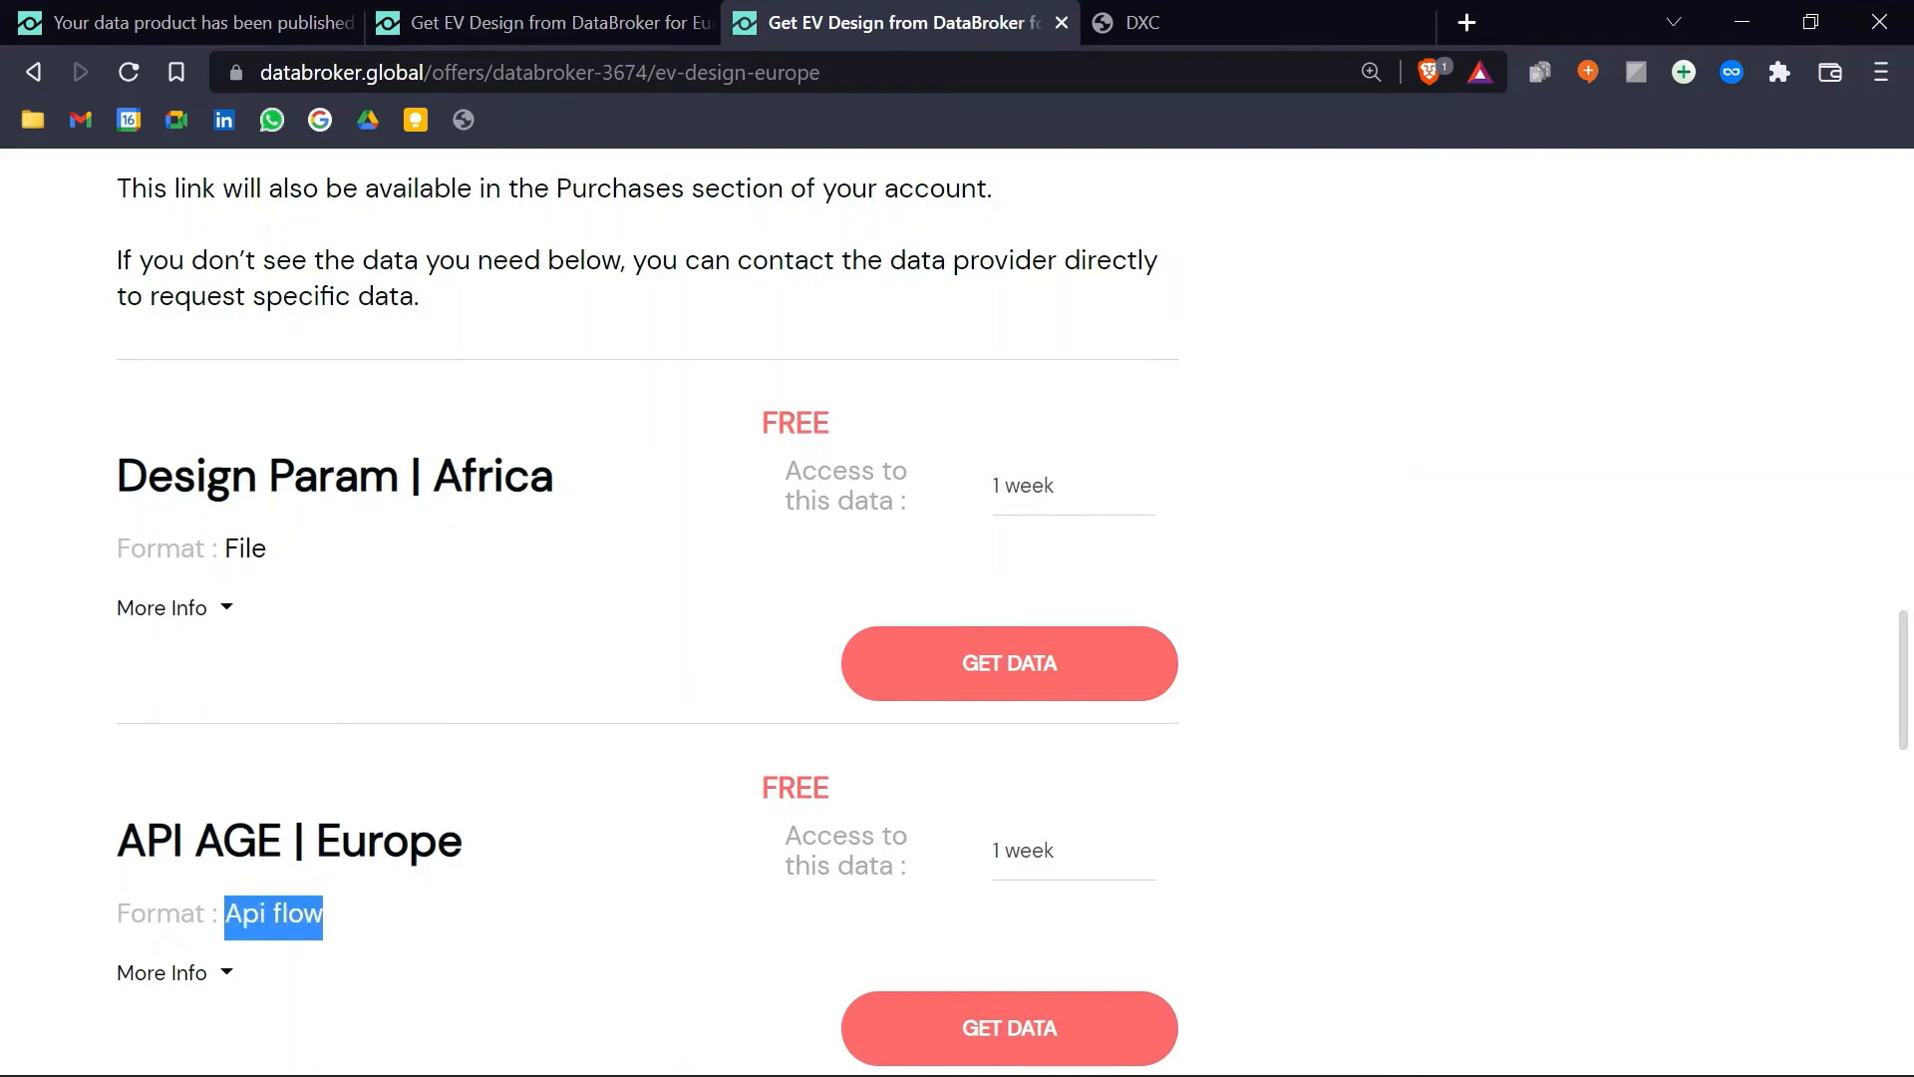
click(590, 819)
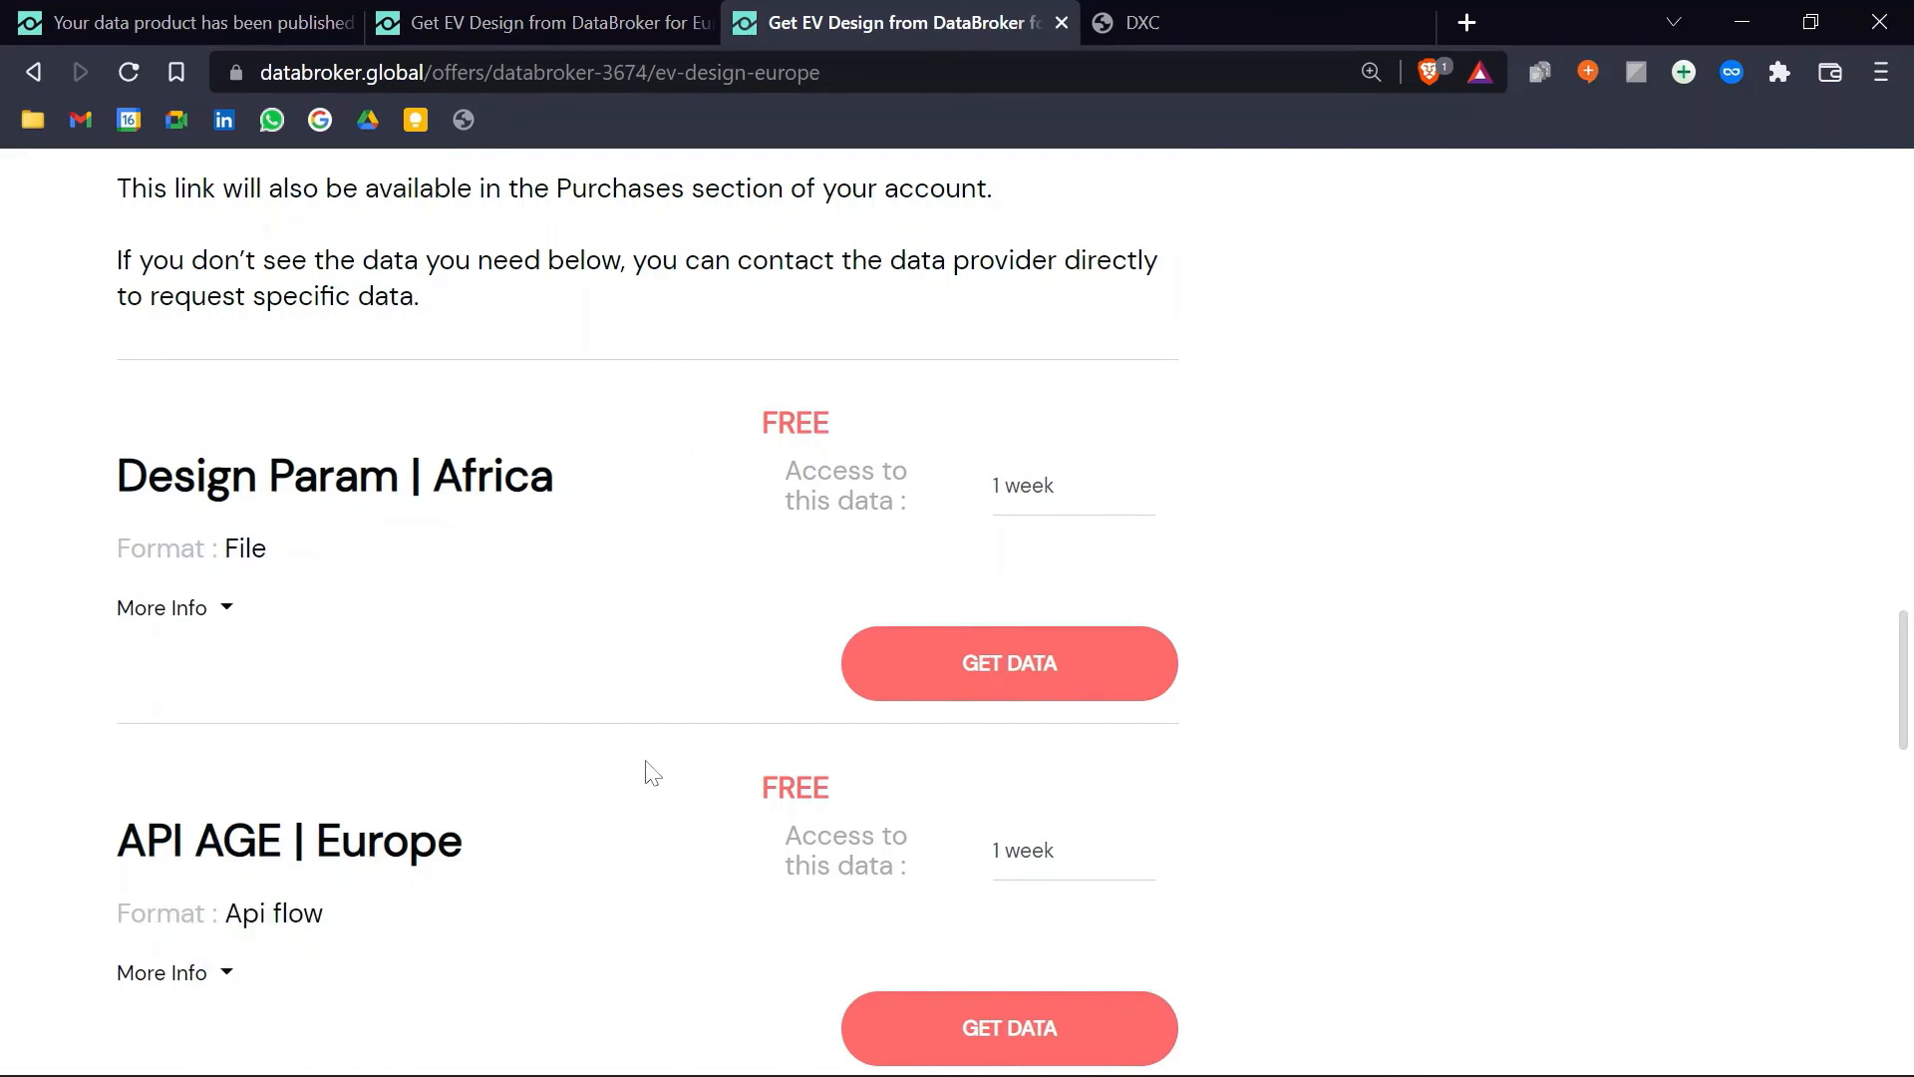
scroll(652, 773, up, 3)
key(ctrl+w)
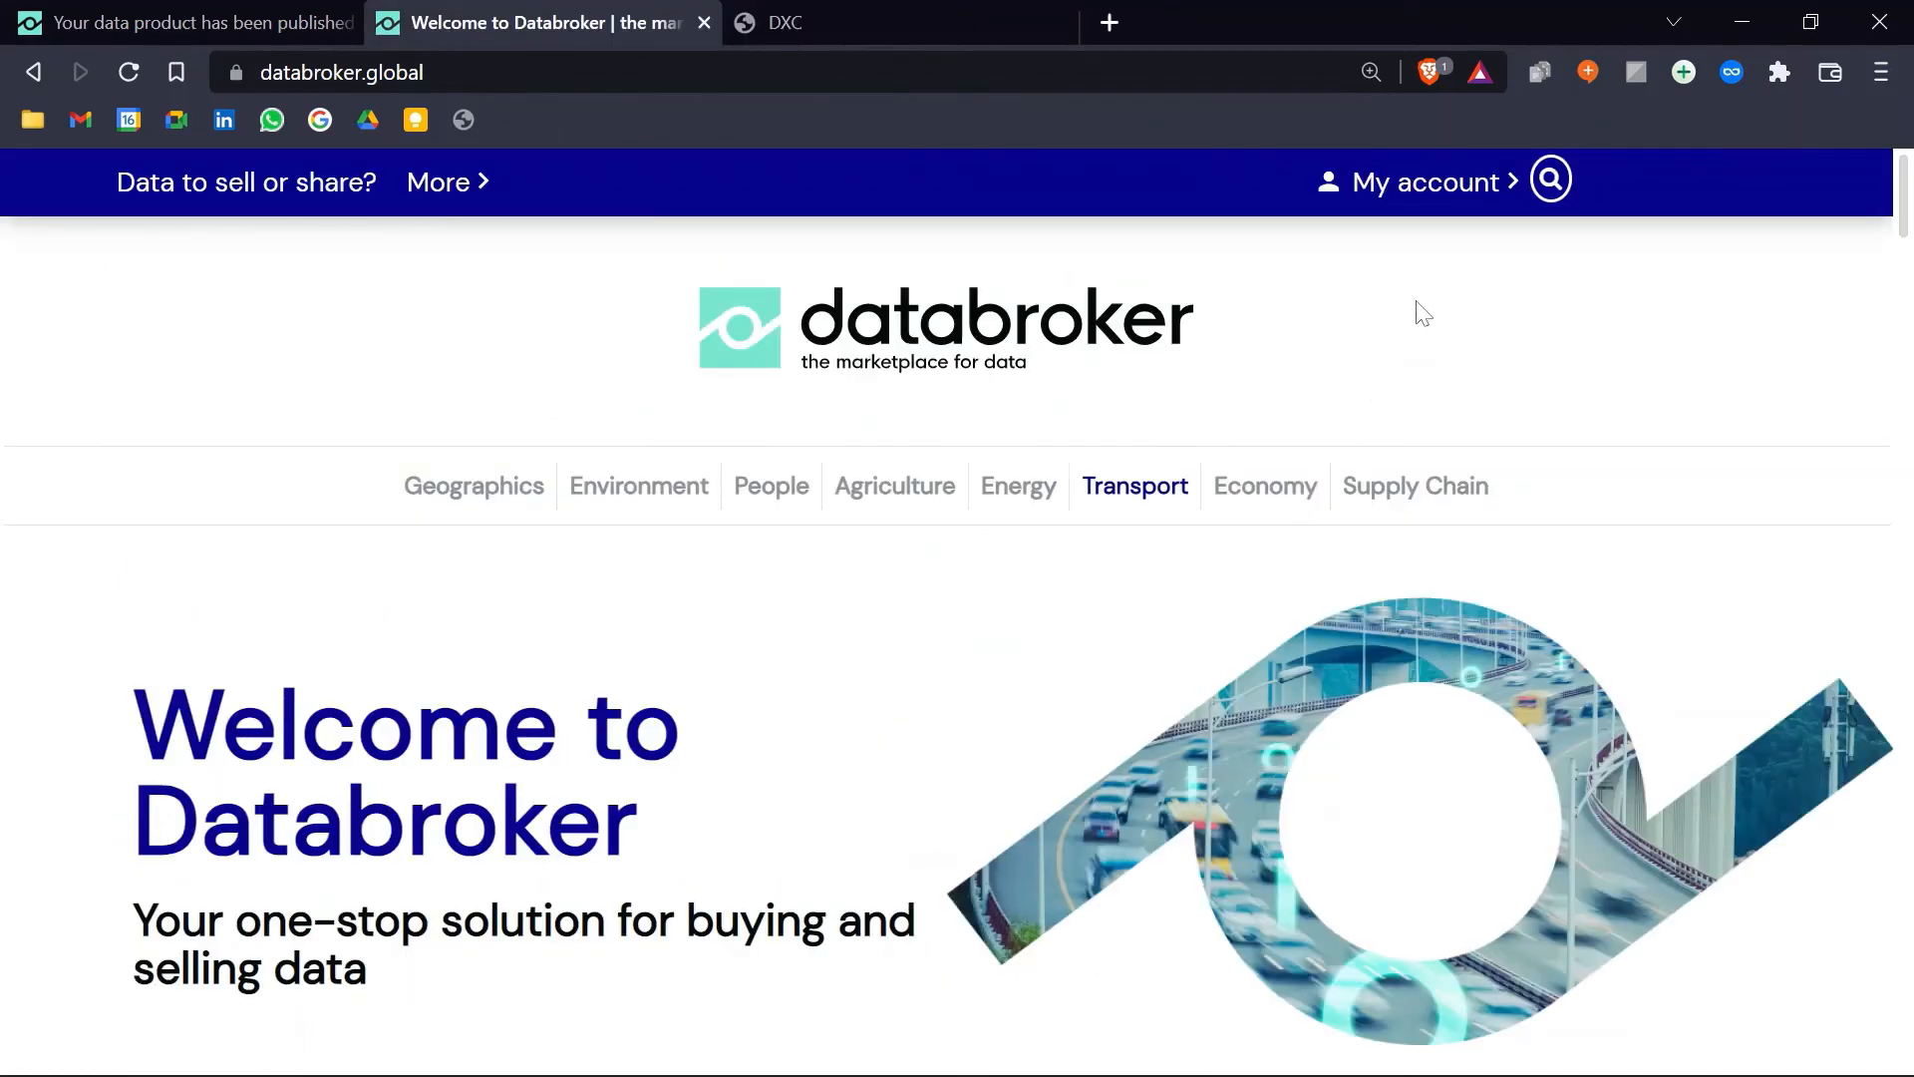
Step: Open the Transport community and scroll to its 5 data offers, including EV Design
click(1137, 489)
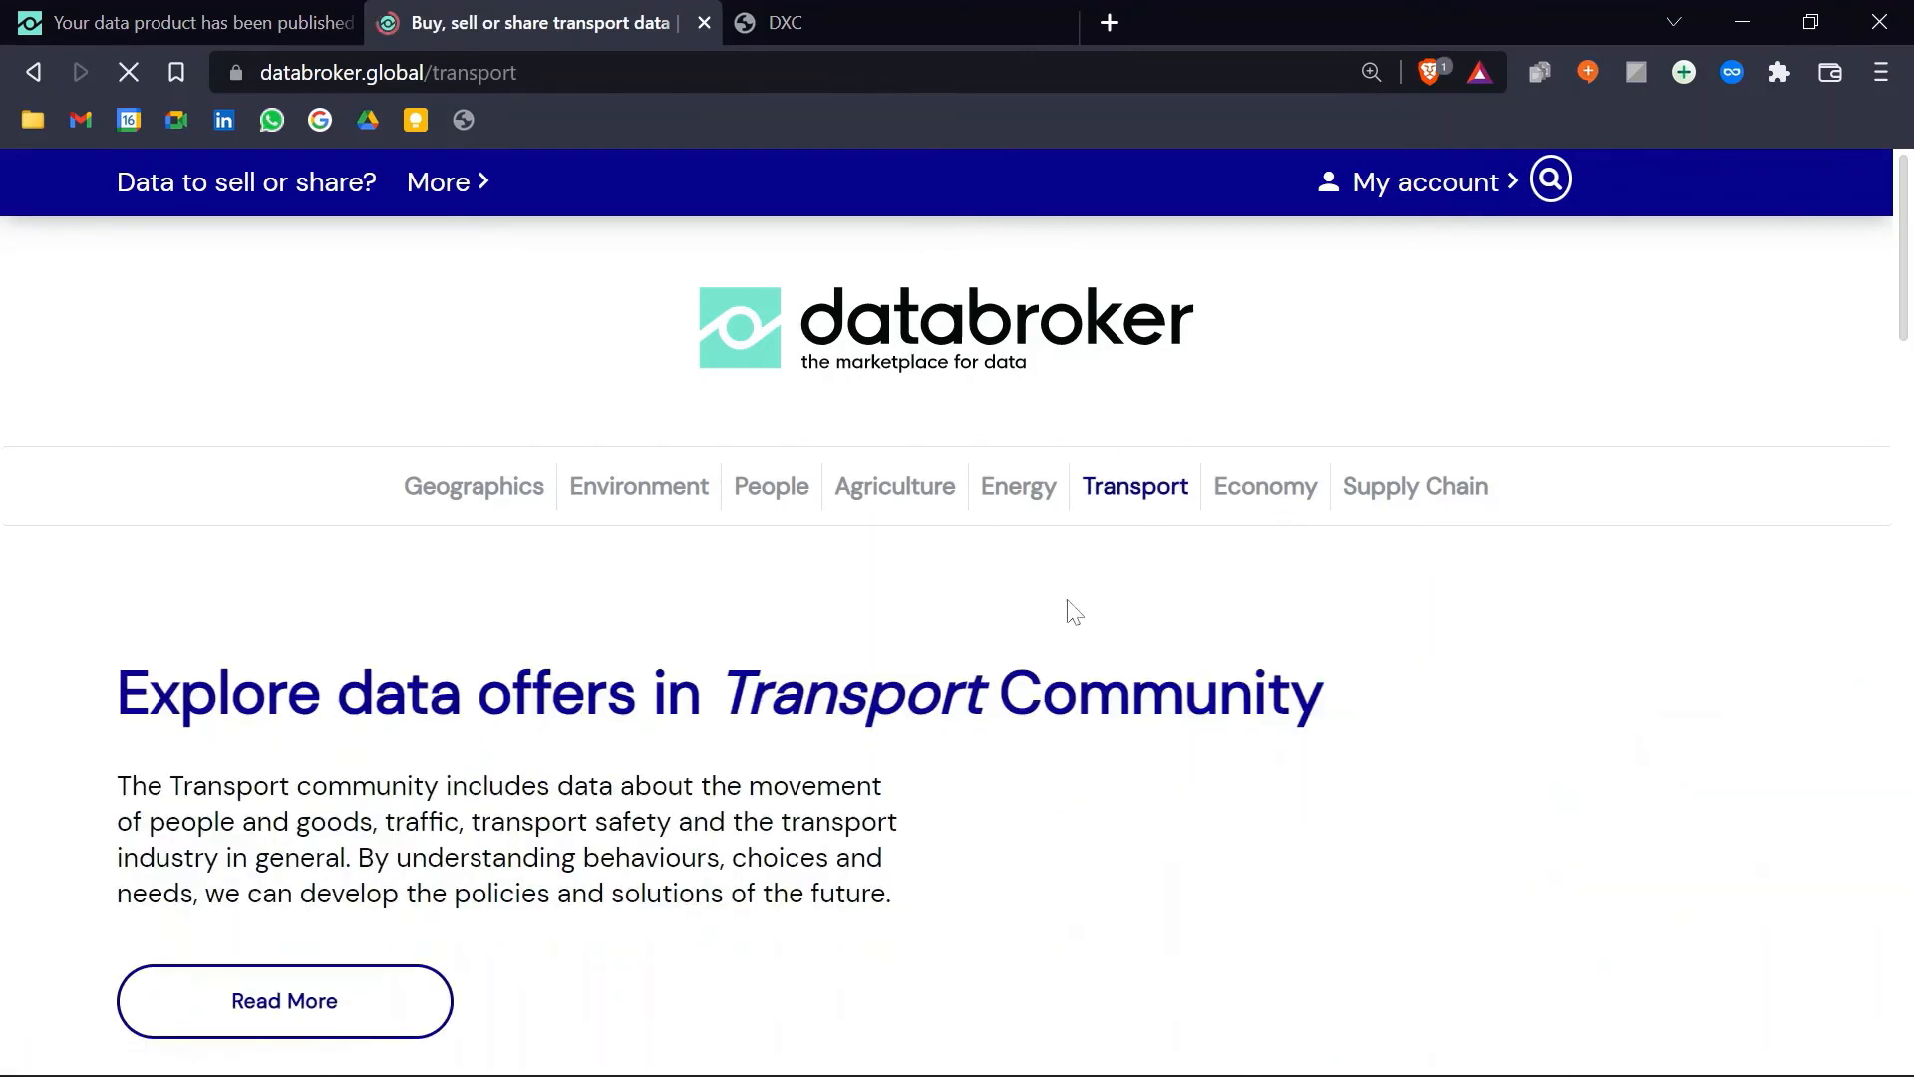
scroll(797, 668, down, 3)
scroll(798, 668, down, 7)
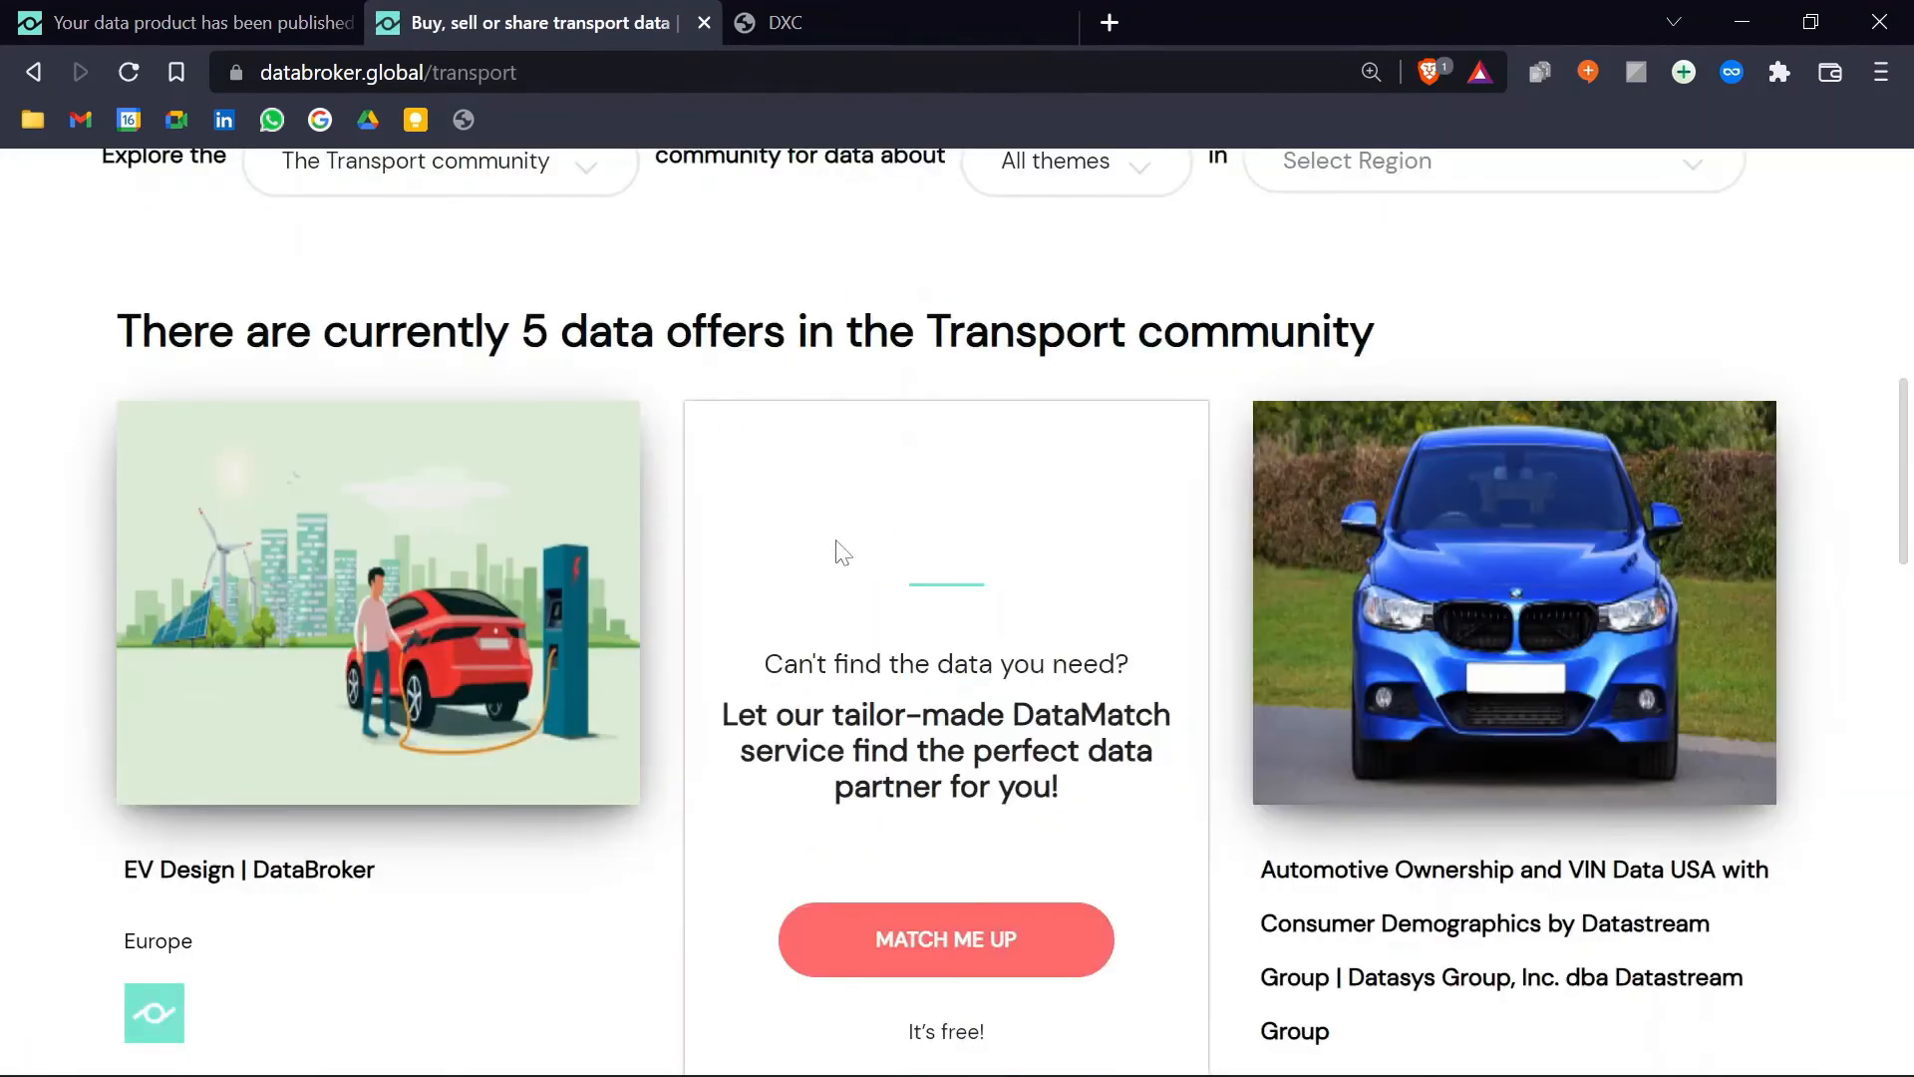
Step: Get the free Design Param | Africa data from EV Design, accepting Databroker's terms and the provider licence
click(379, 613)
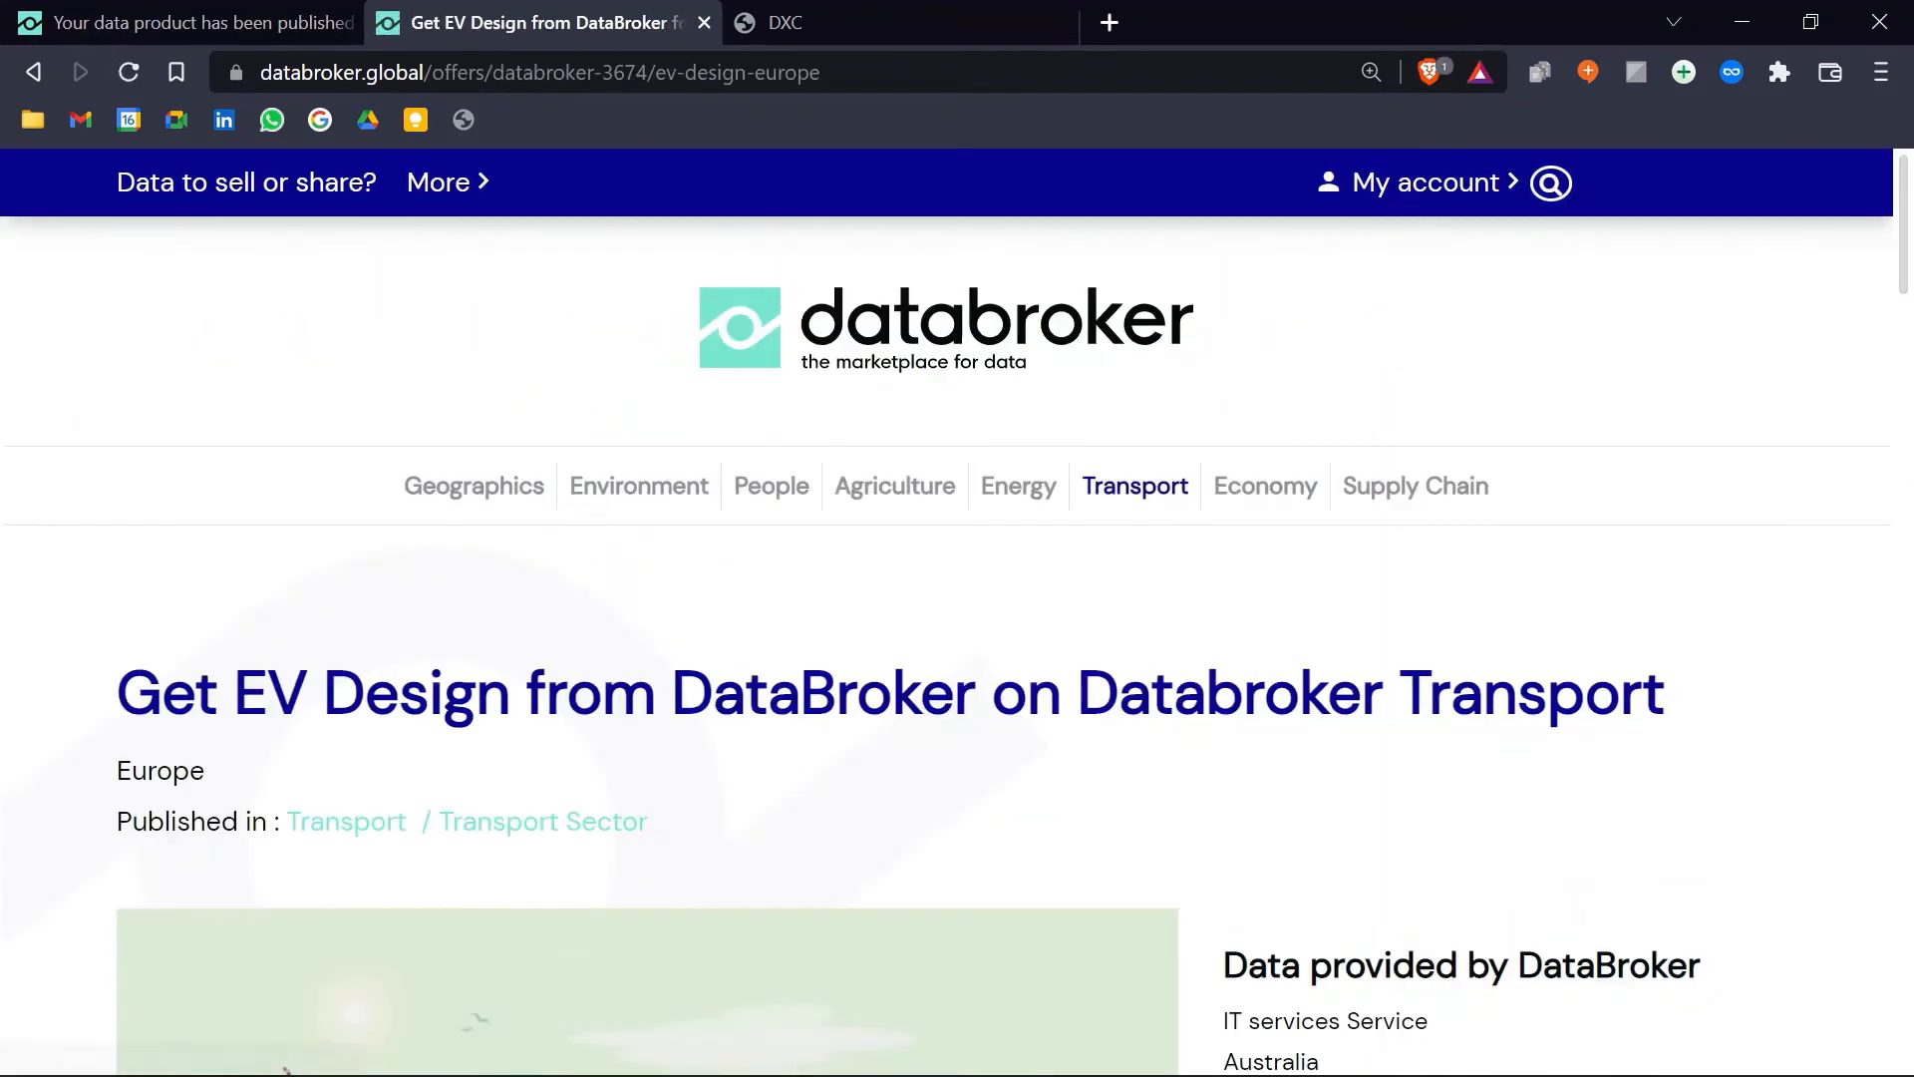
scroll(1186, 573, down, 20)
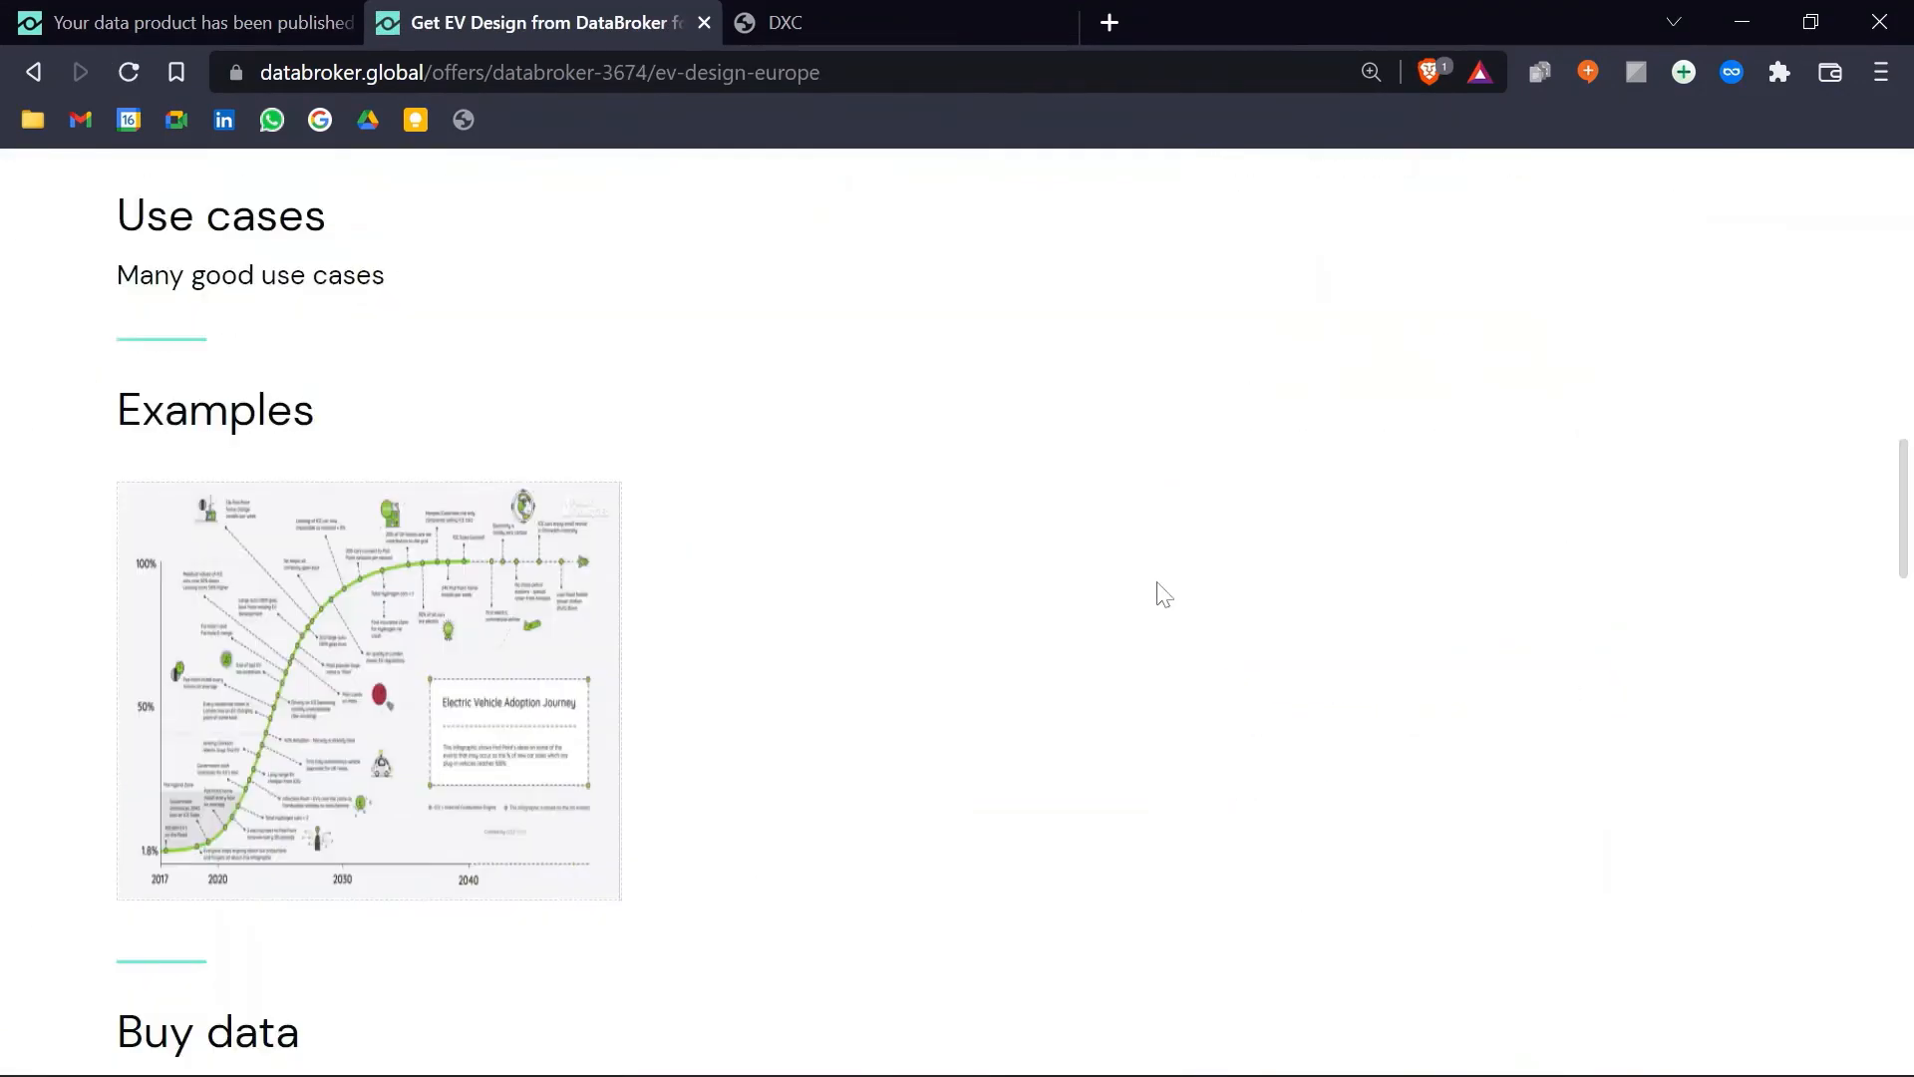
scroll(1162, 593, down, 7)
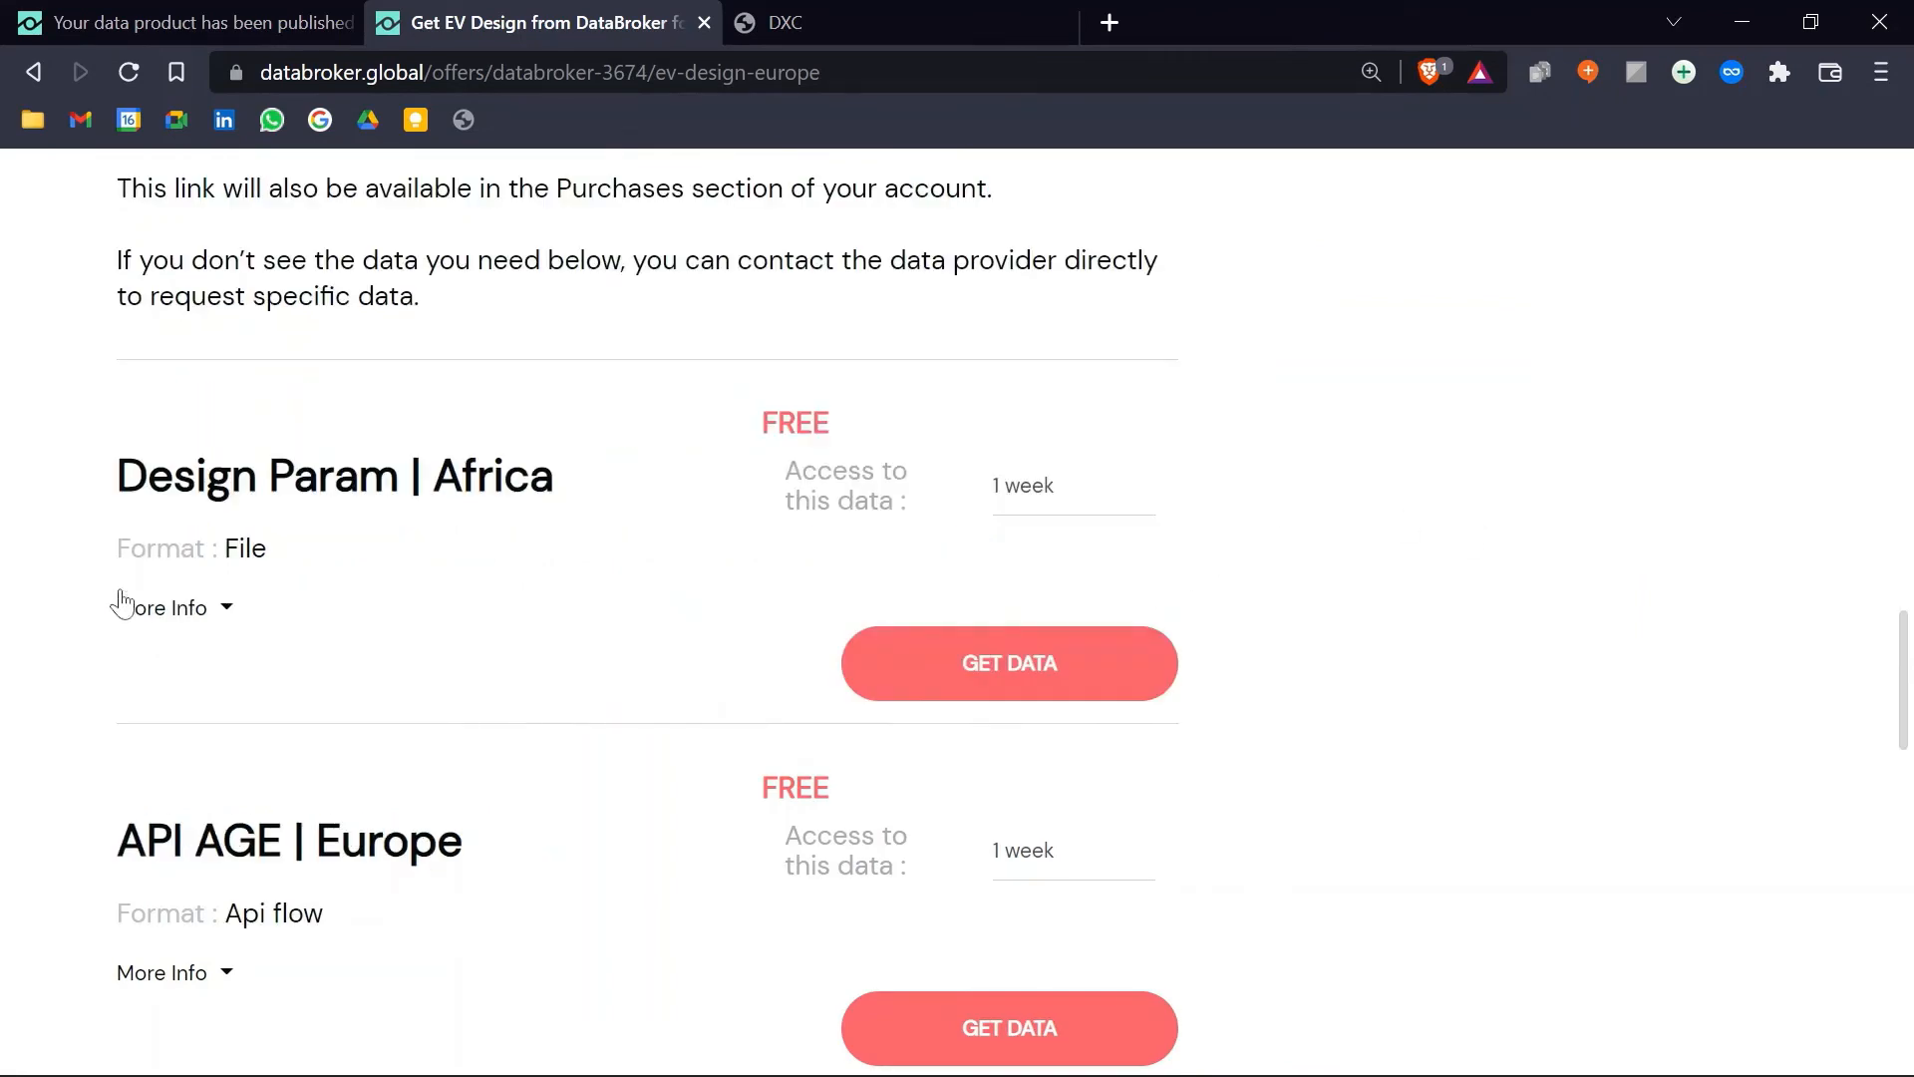
click(1005, 679)
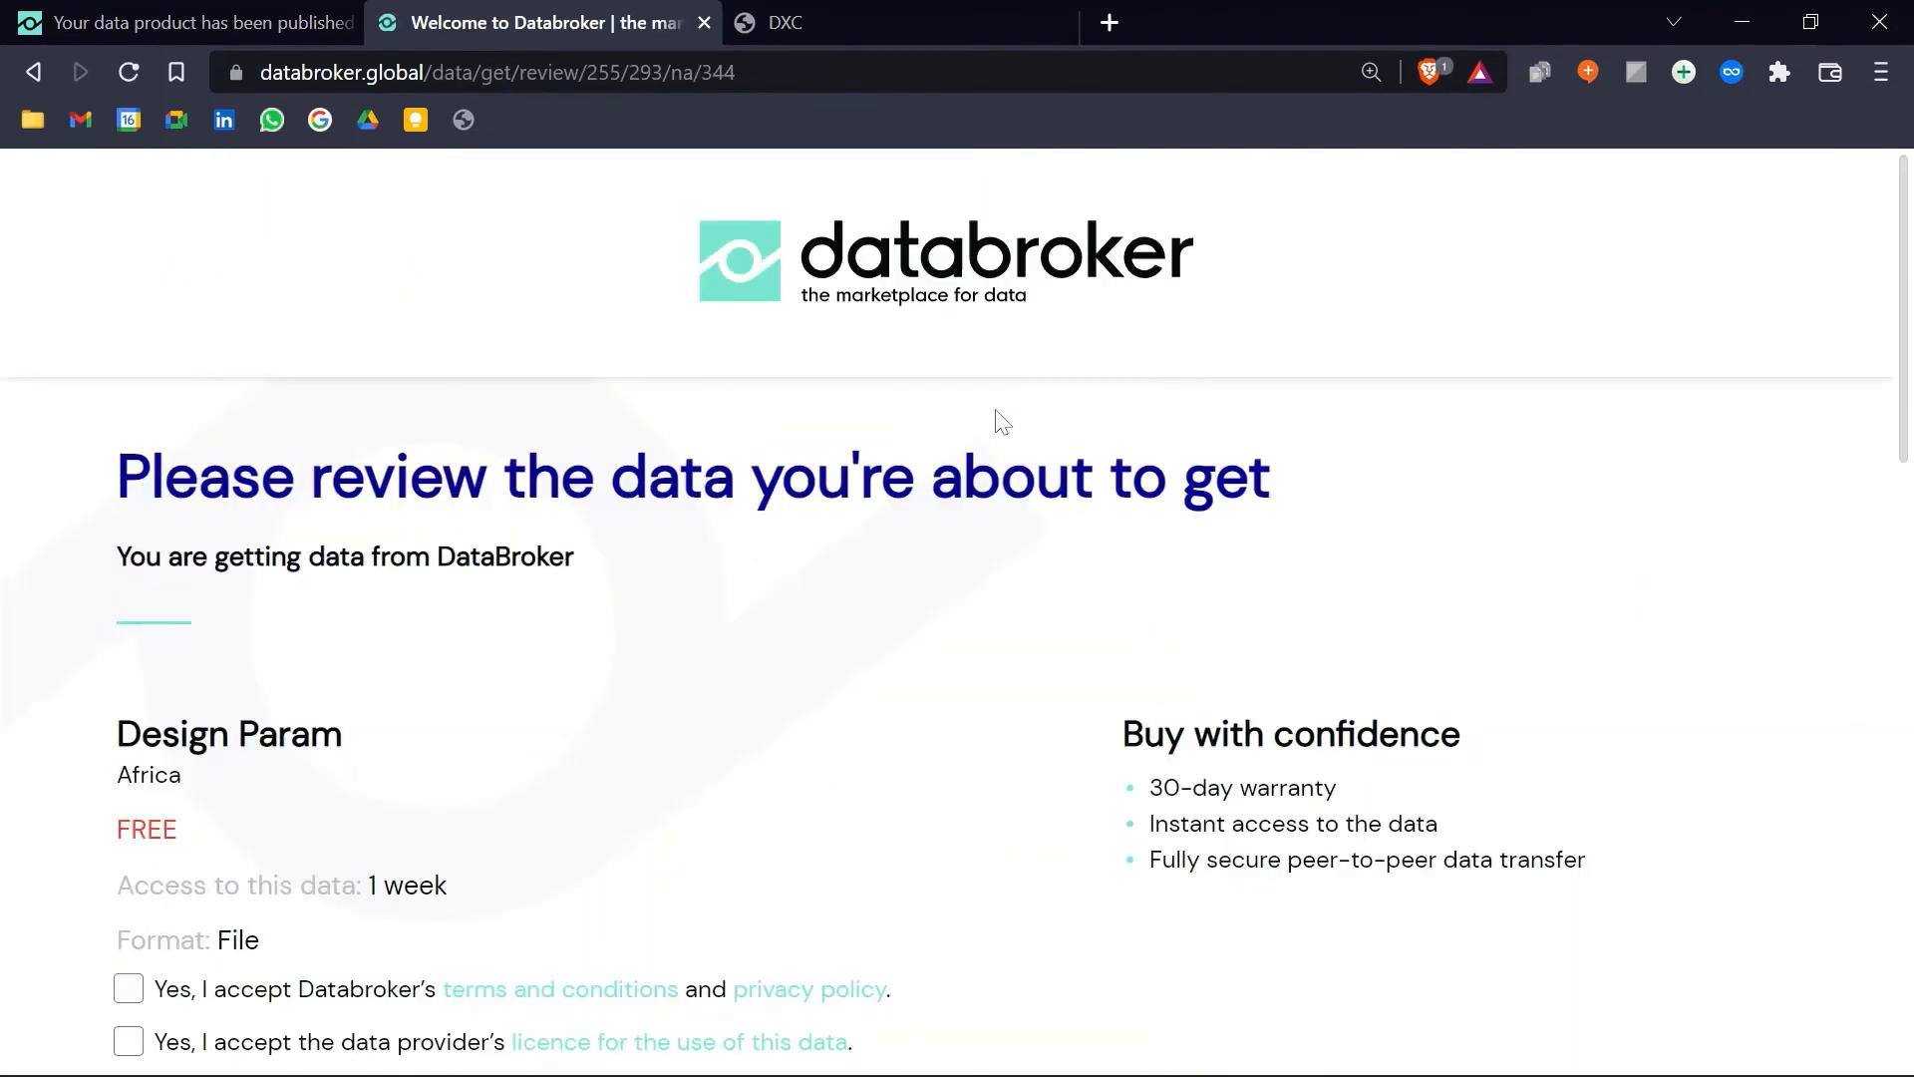
click(124, 645)
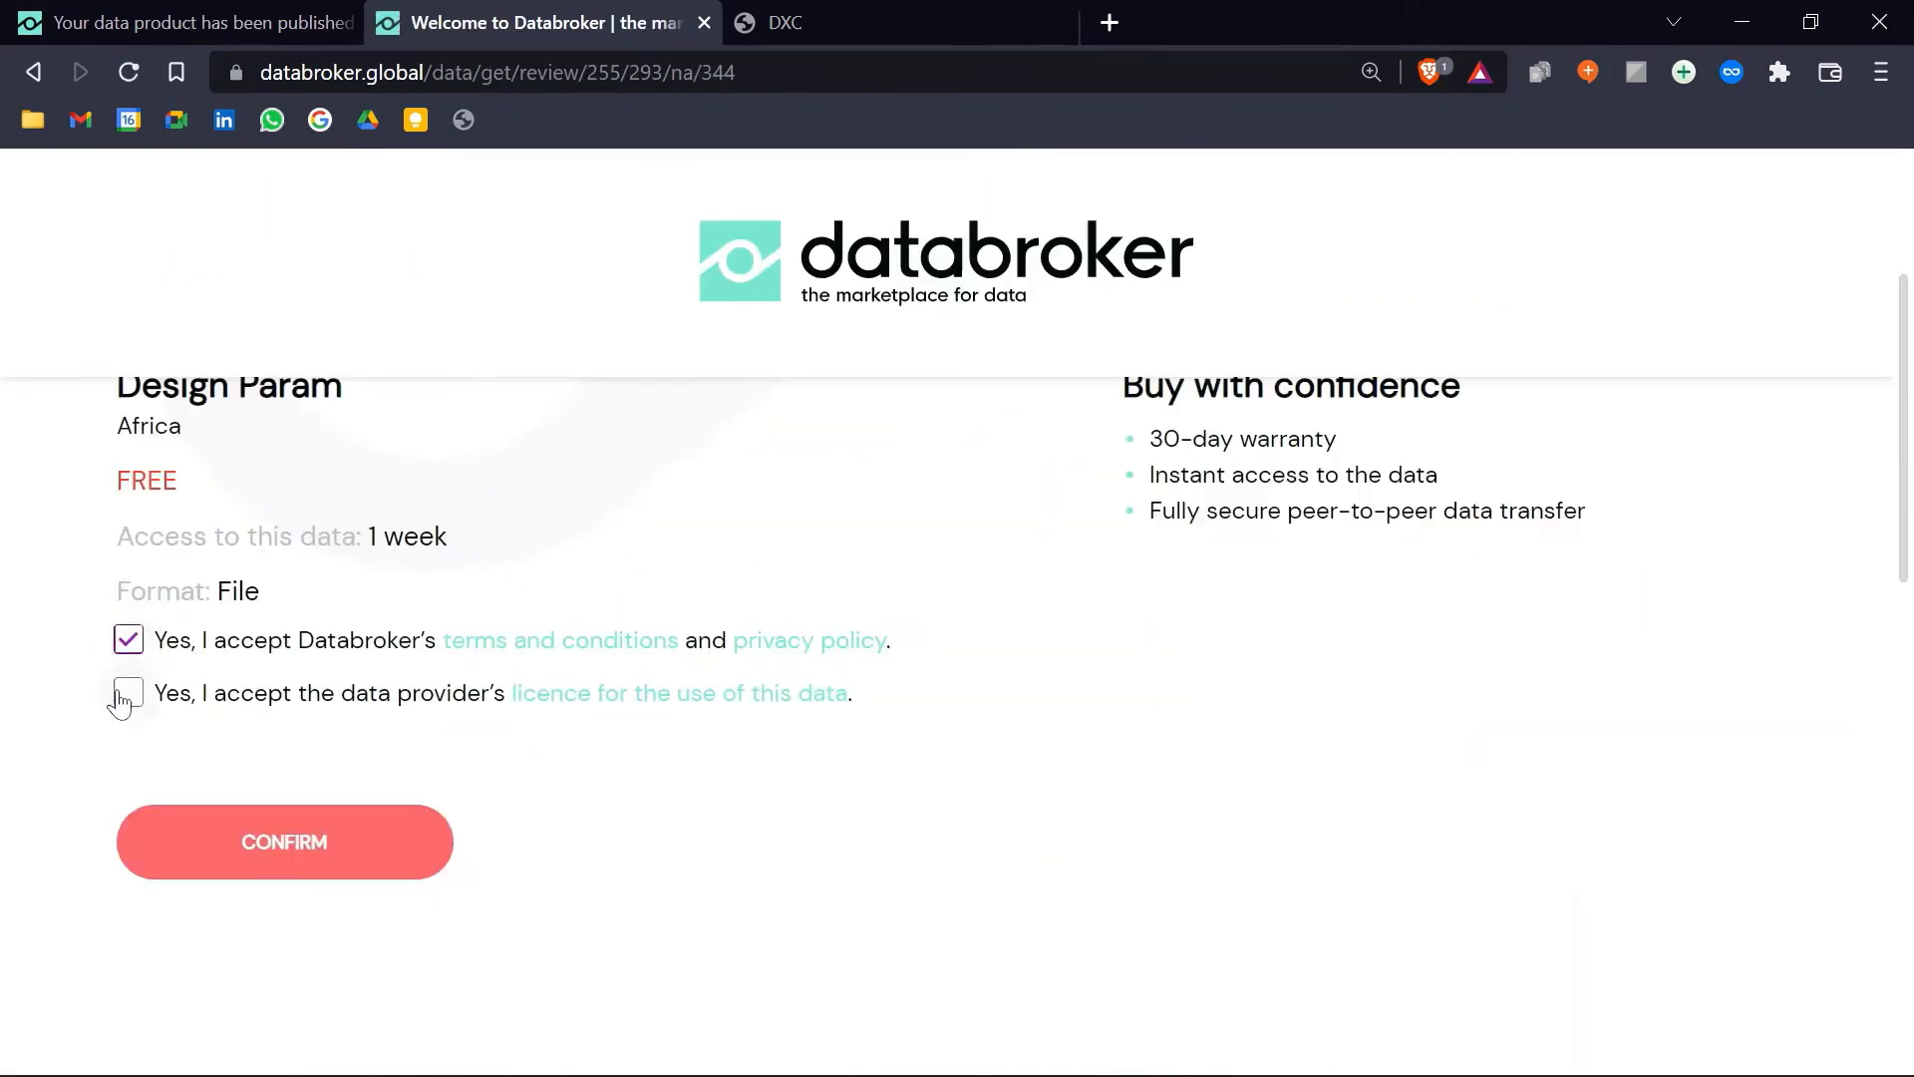
click(123, 695)
click(396, 862)
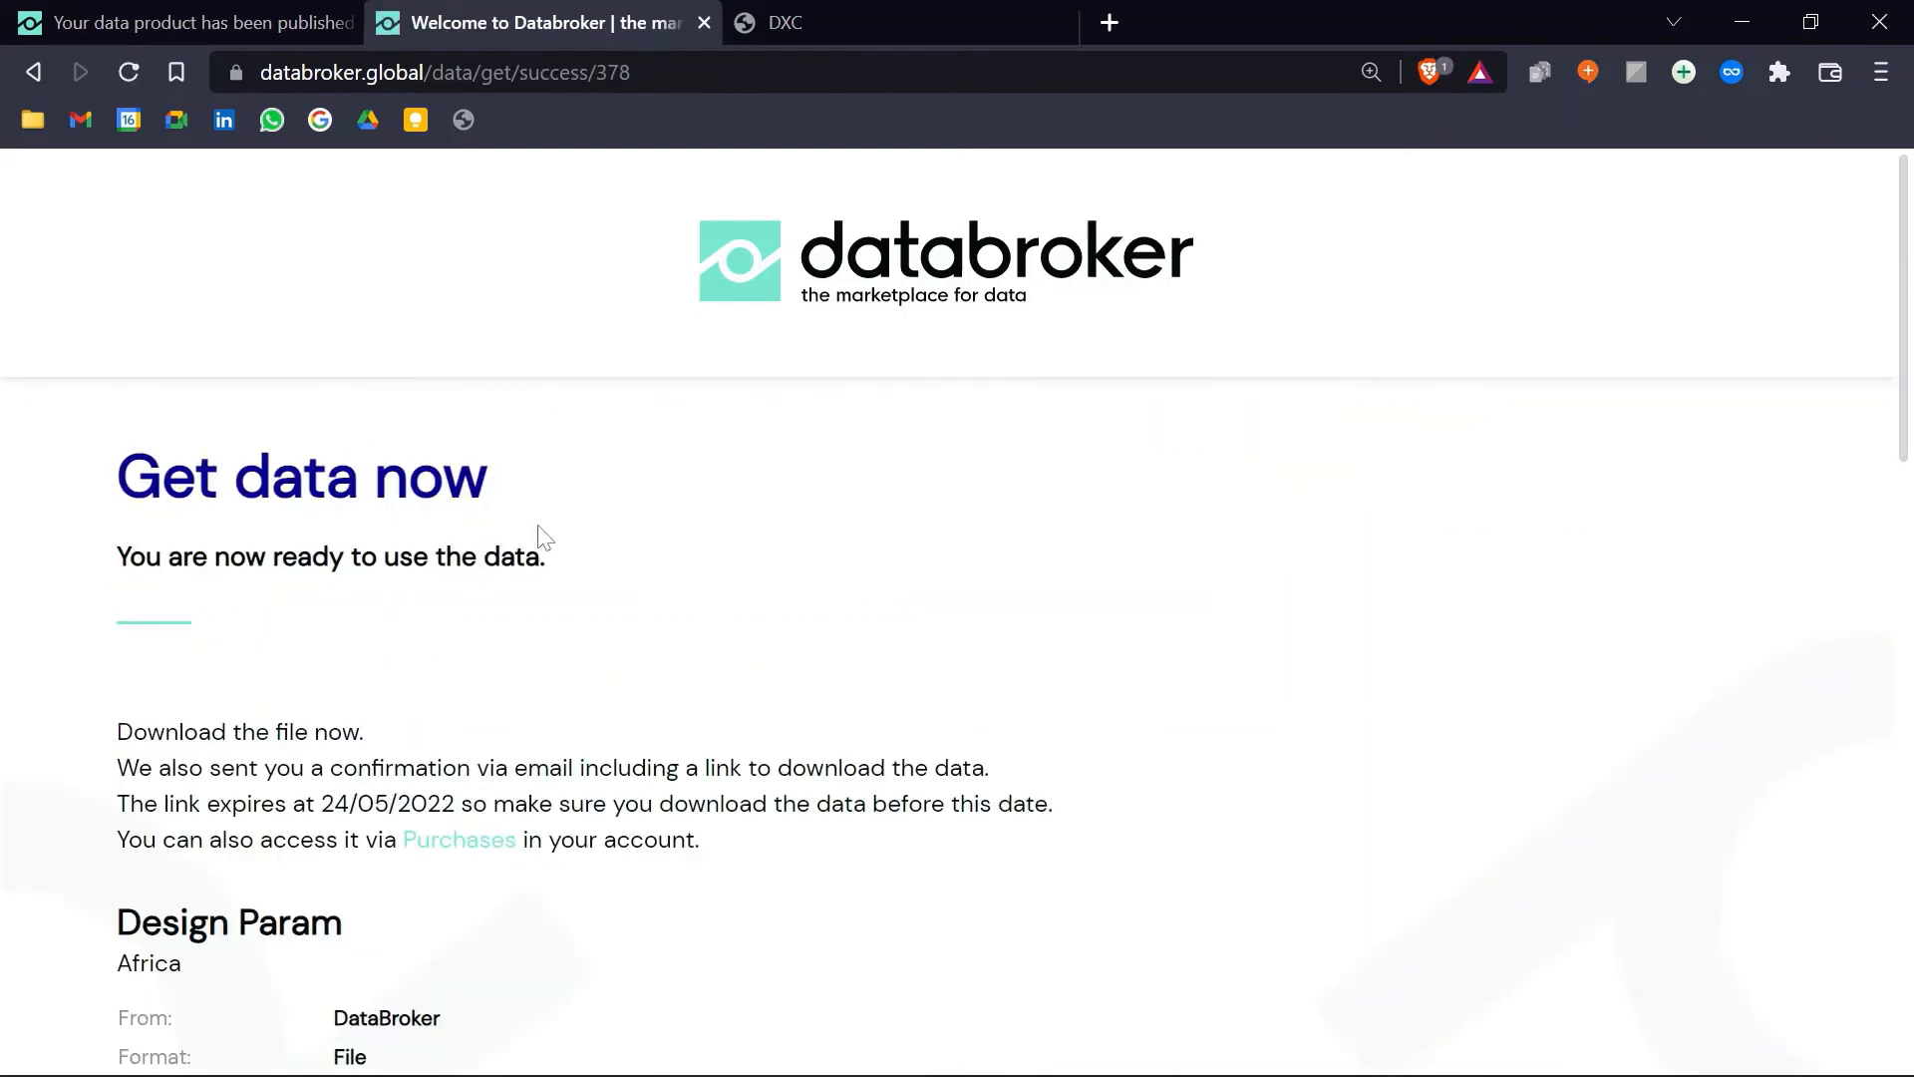
scroll(503, 834, down, 3)
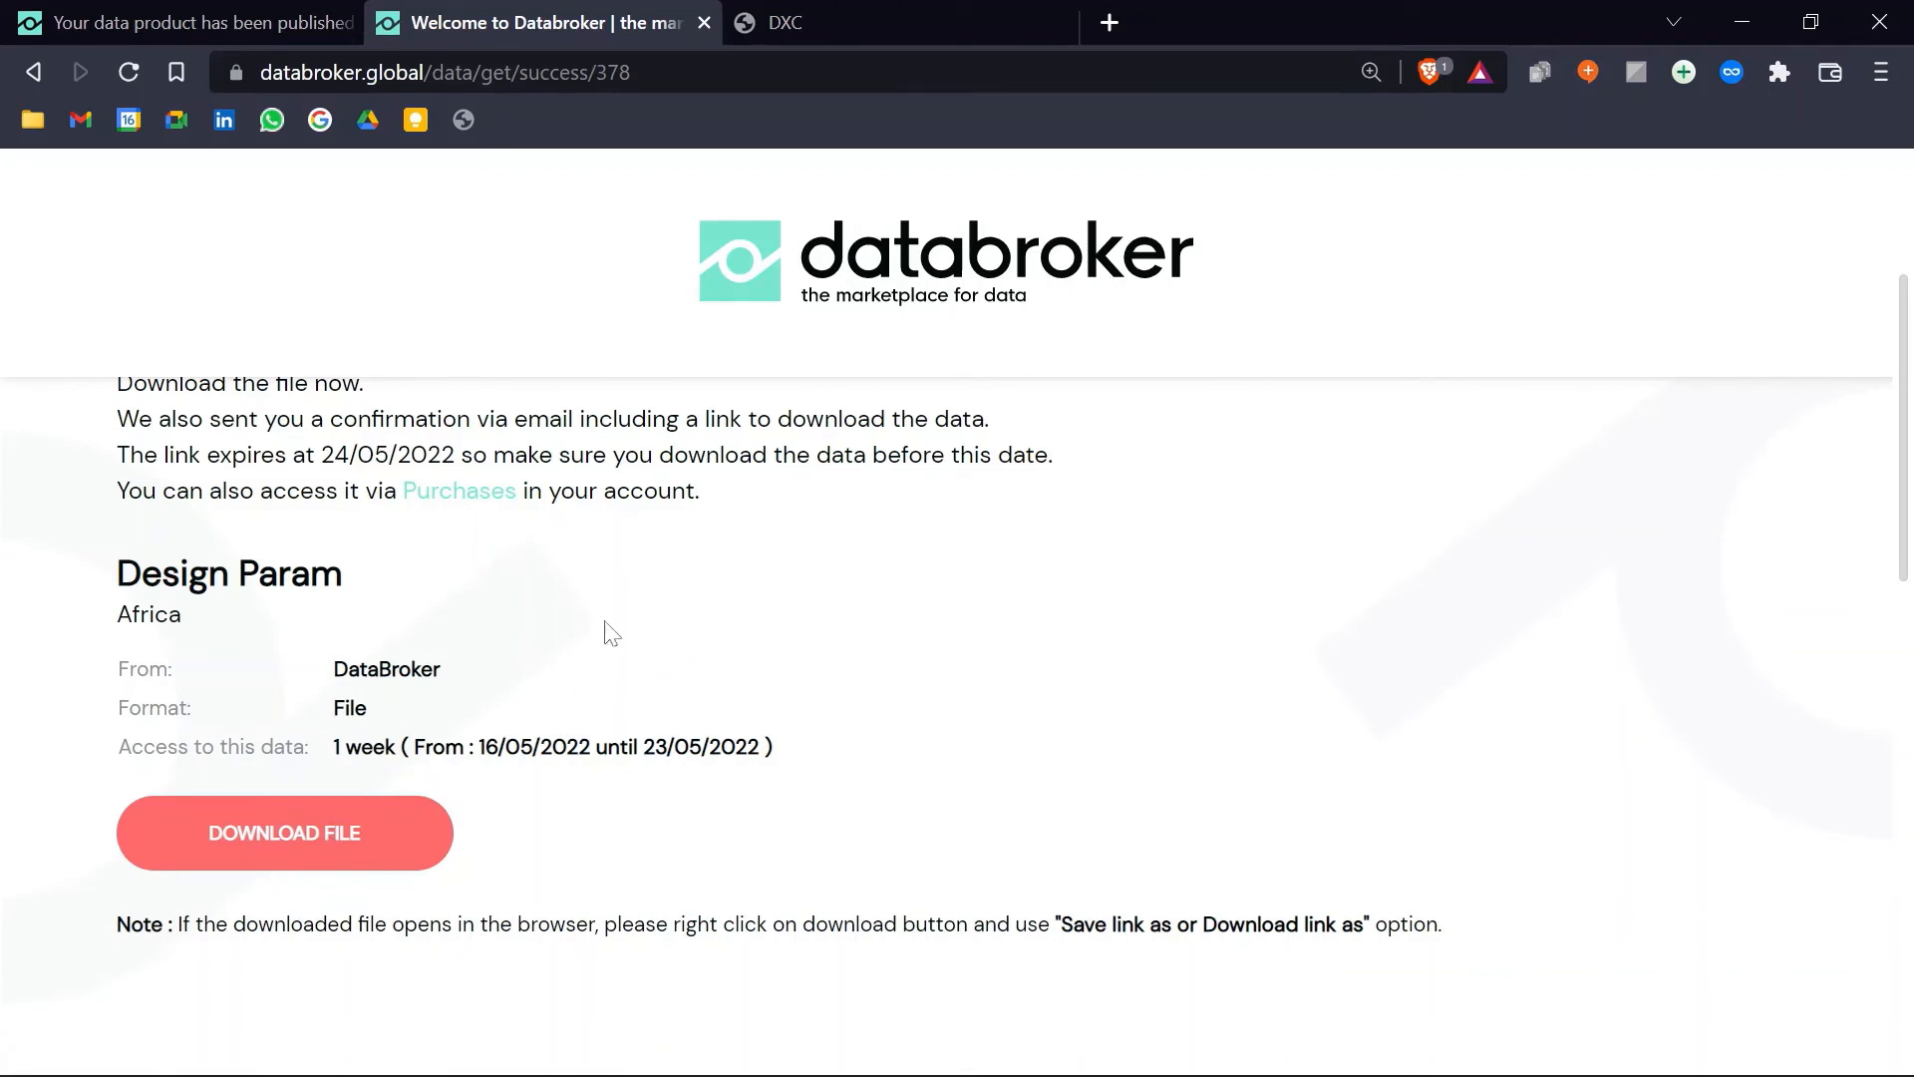
Step: Open the Design Param download as ev.pdf in the browser, abandoning a Save link as attempt
right_click(310, 835)
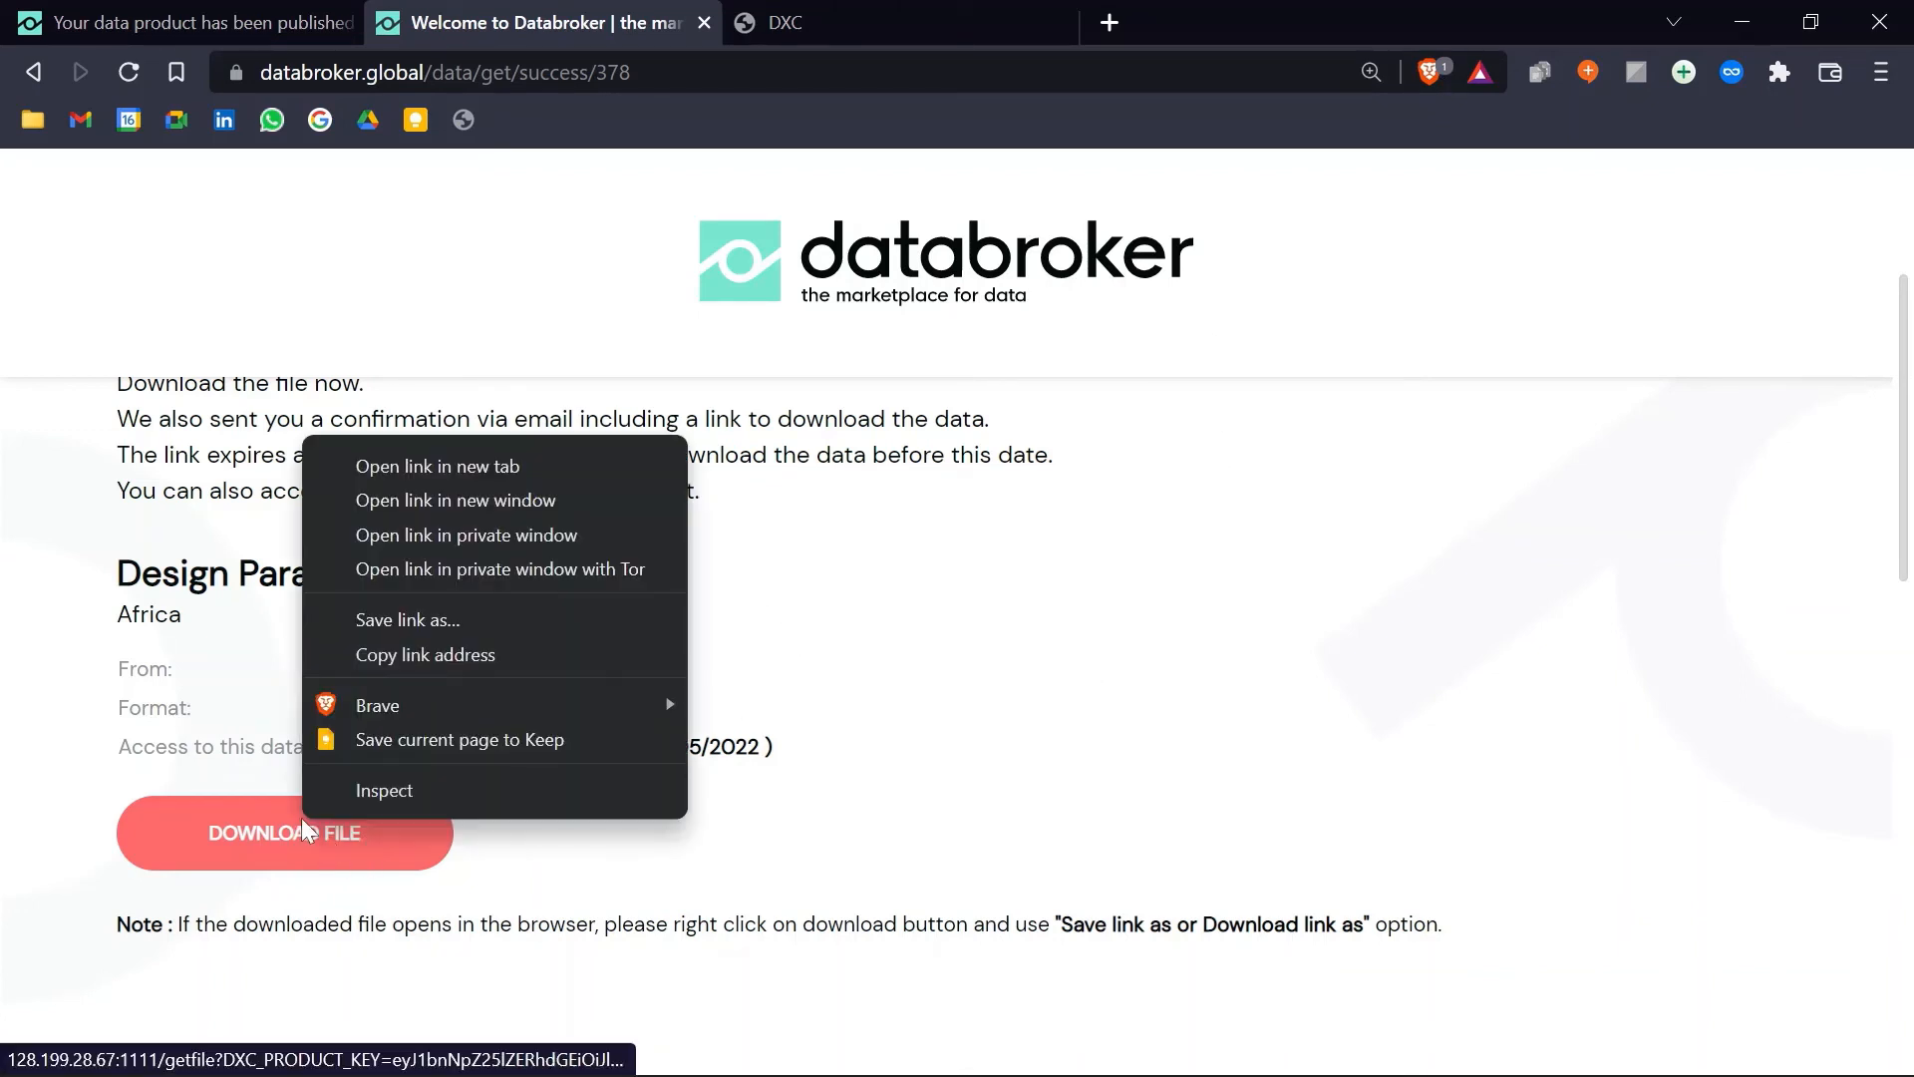
click(421, 621)
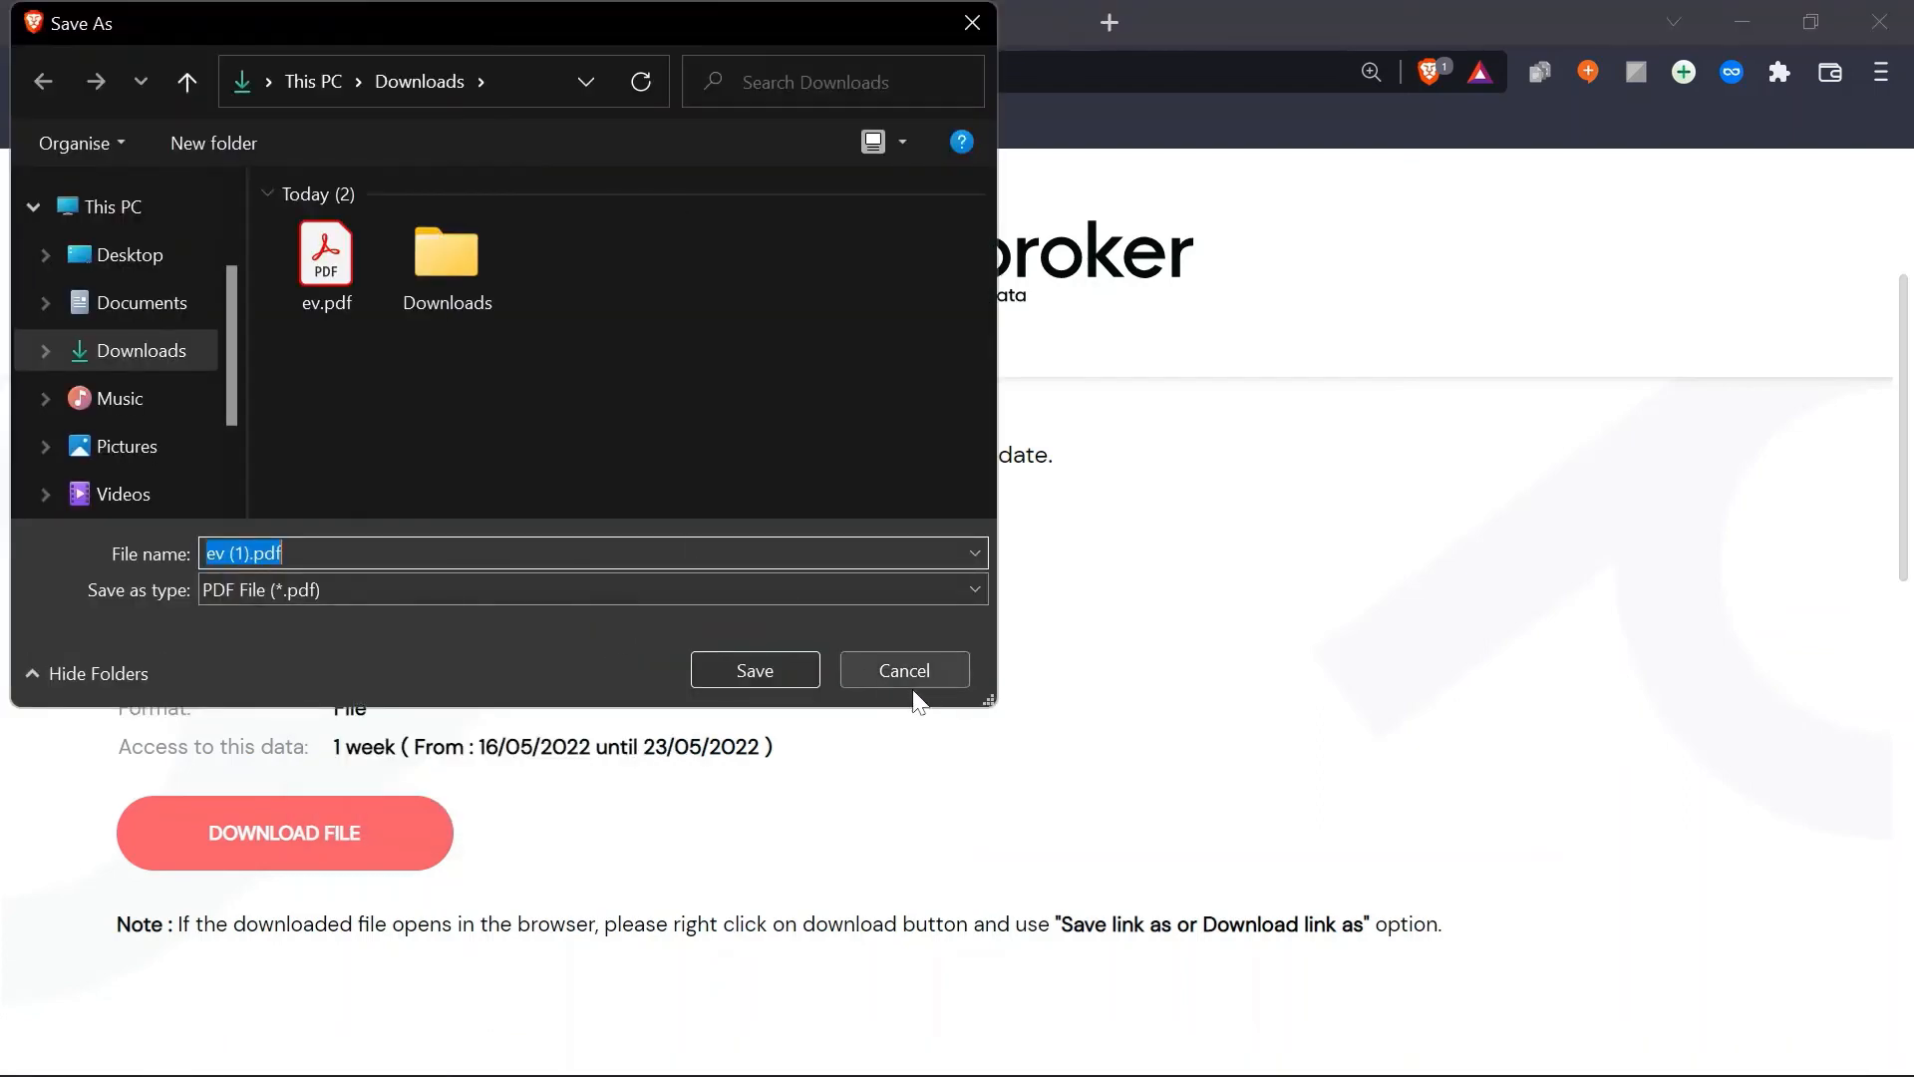
click(907, 667)
click(648, 769)
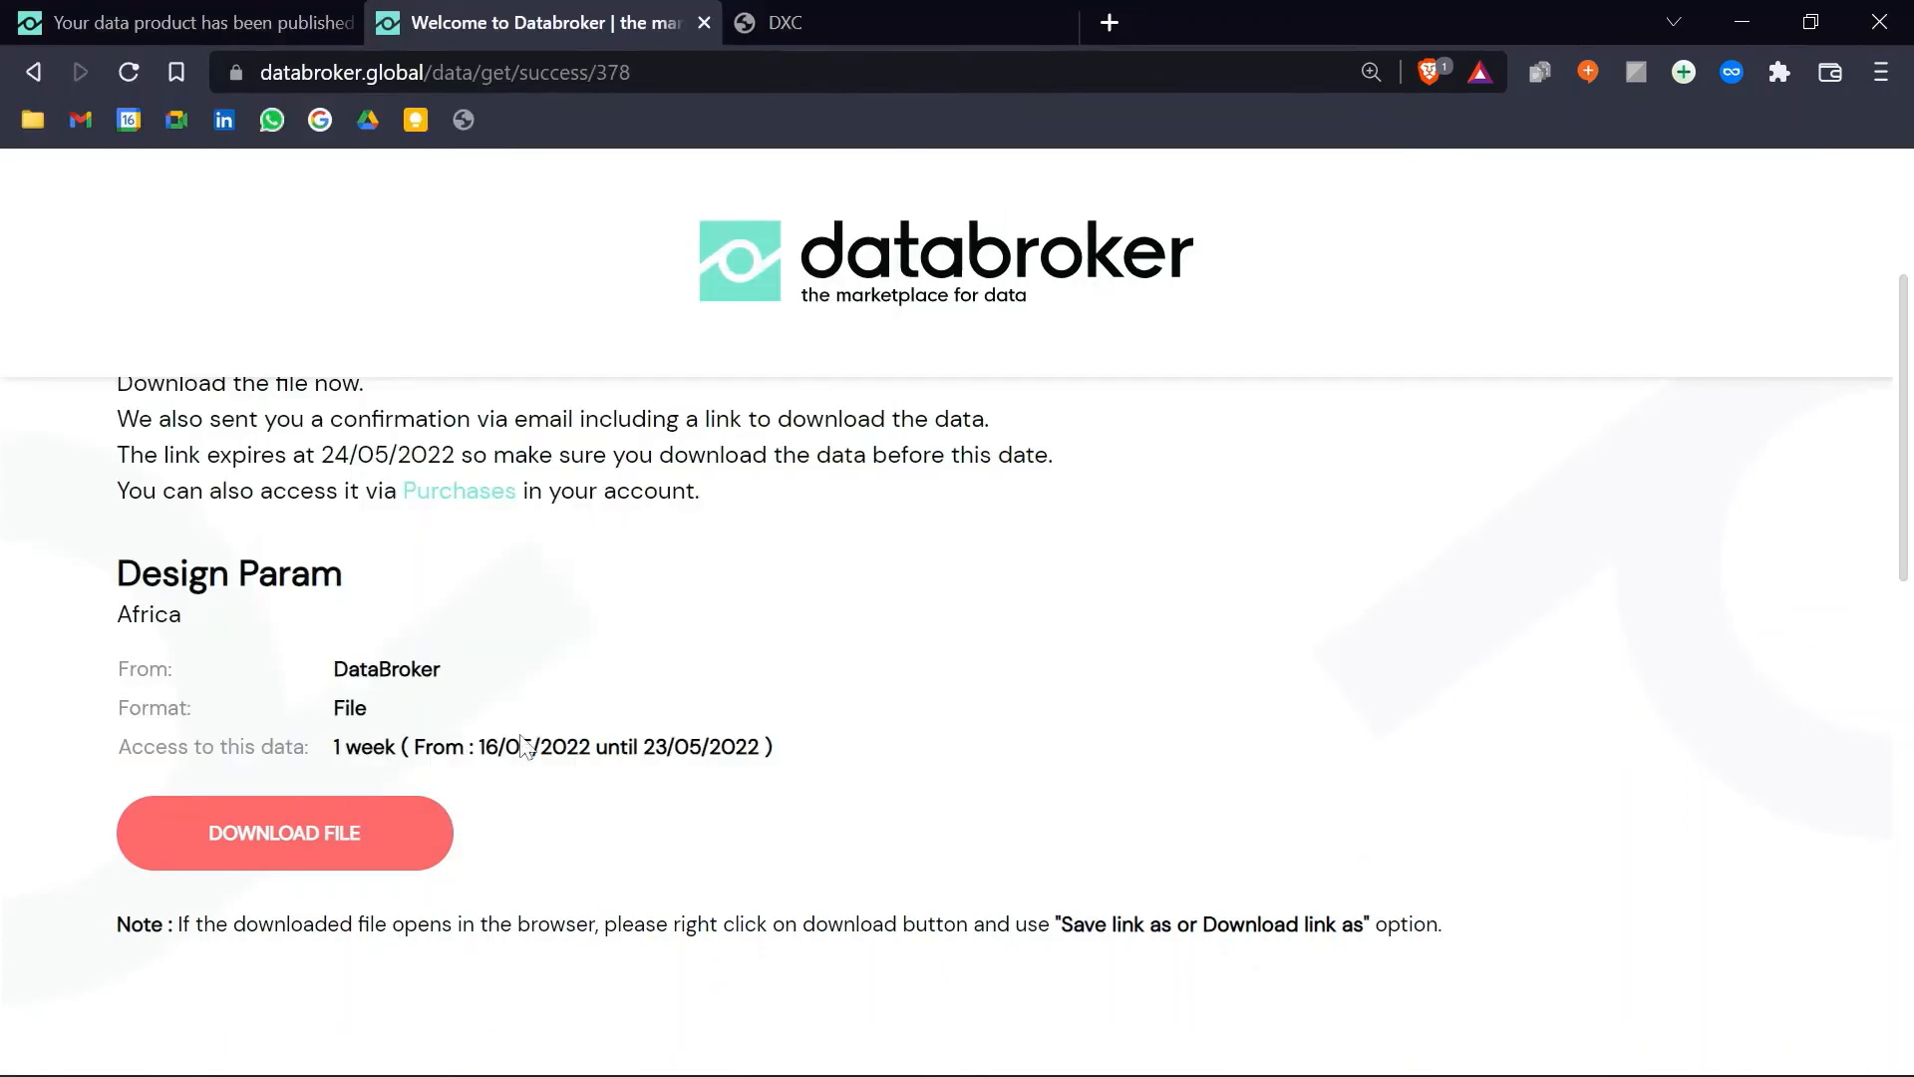
click(311, 832)
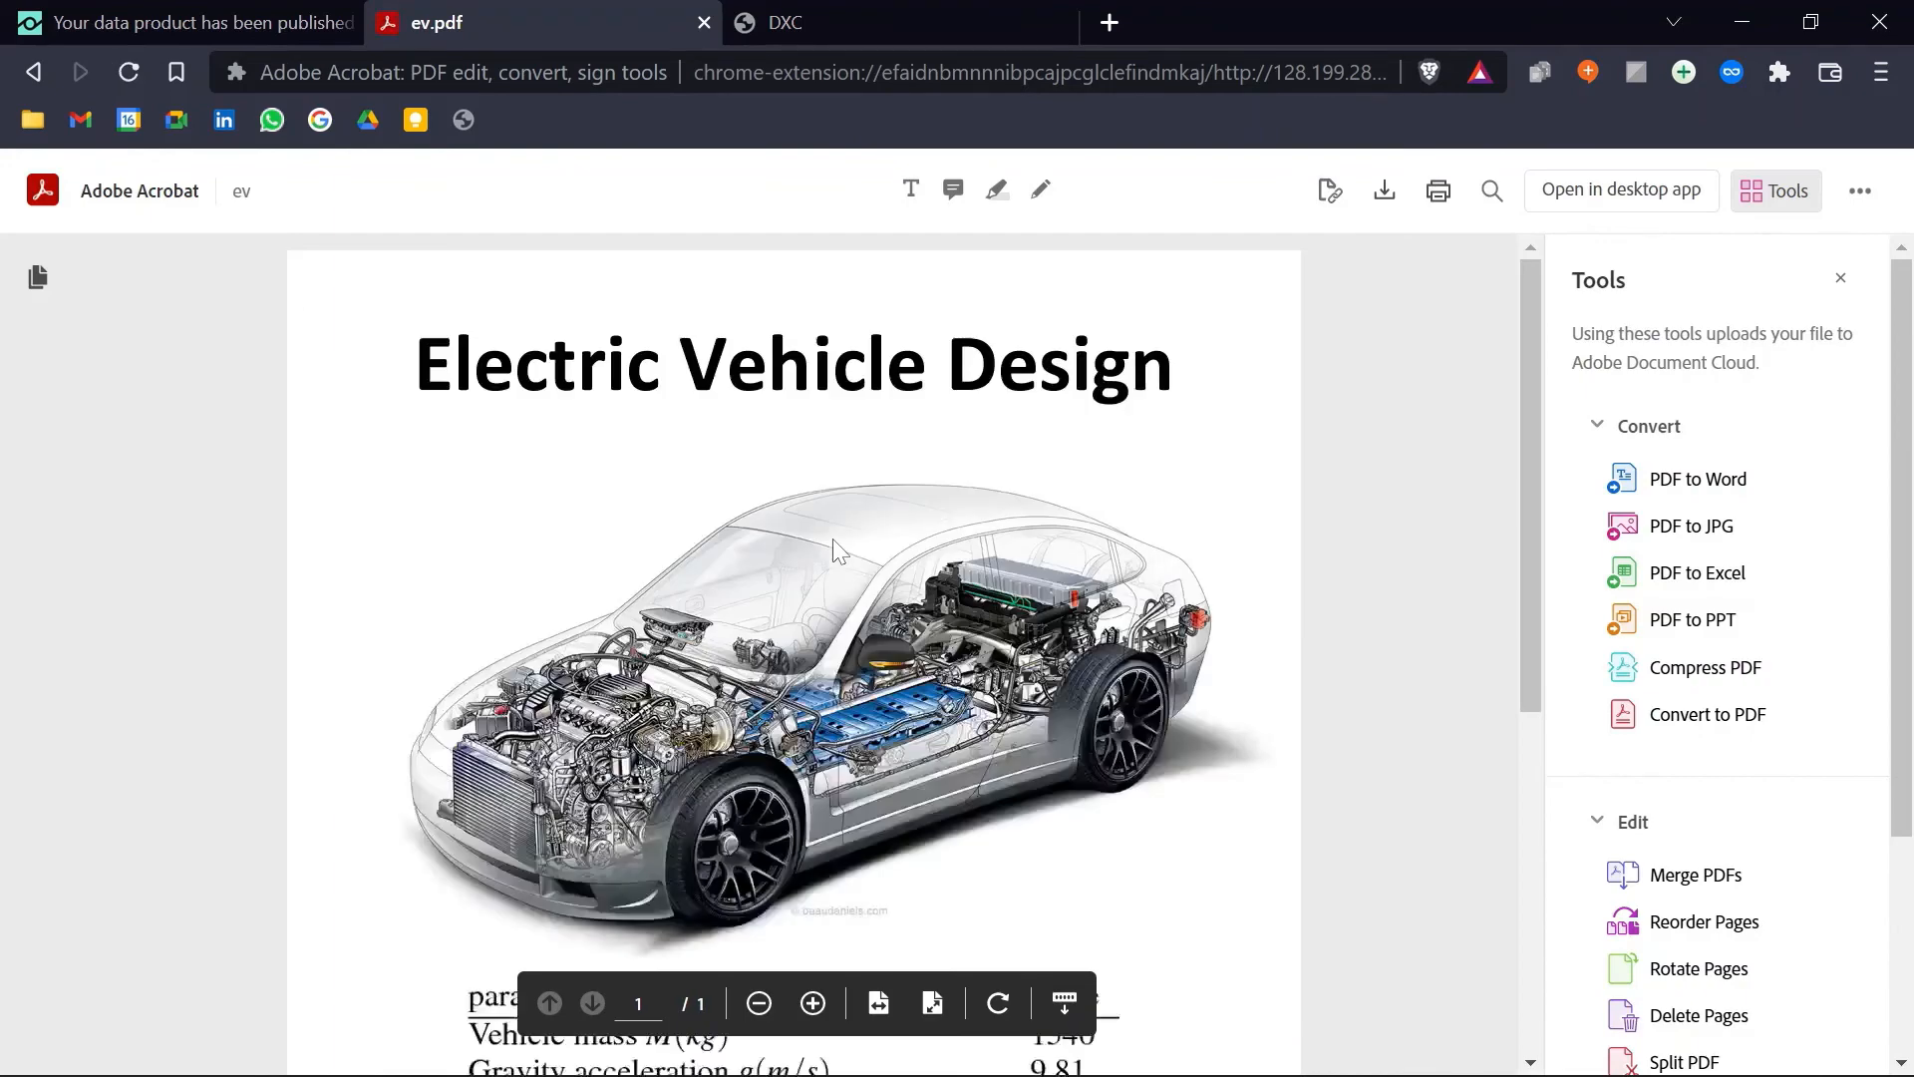
Step: Scroll through the Electric Vehicle Design PDF's parameter table, then go back to the download page
scroll(1341, 495, down, 3)
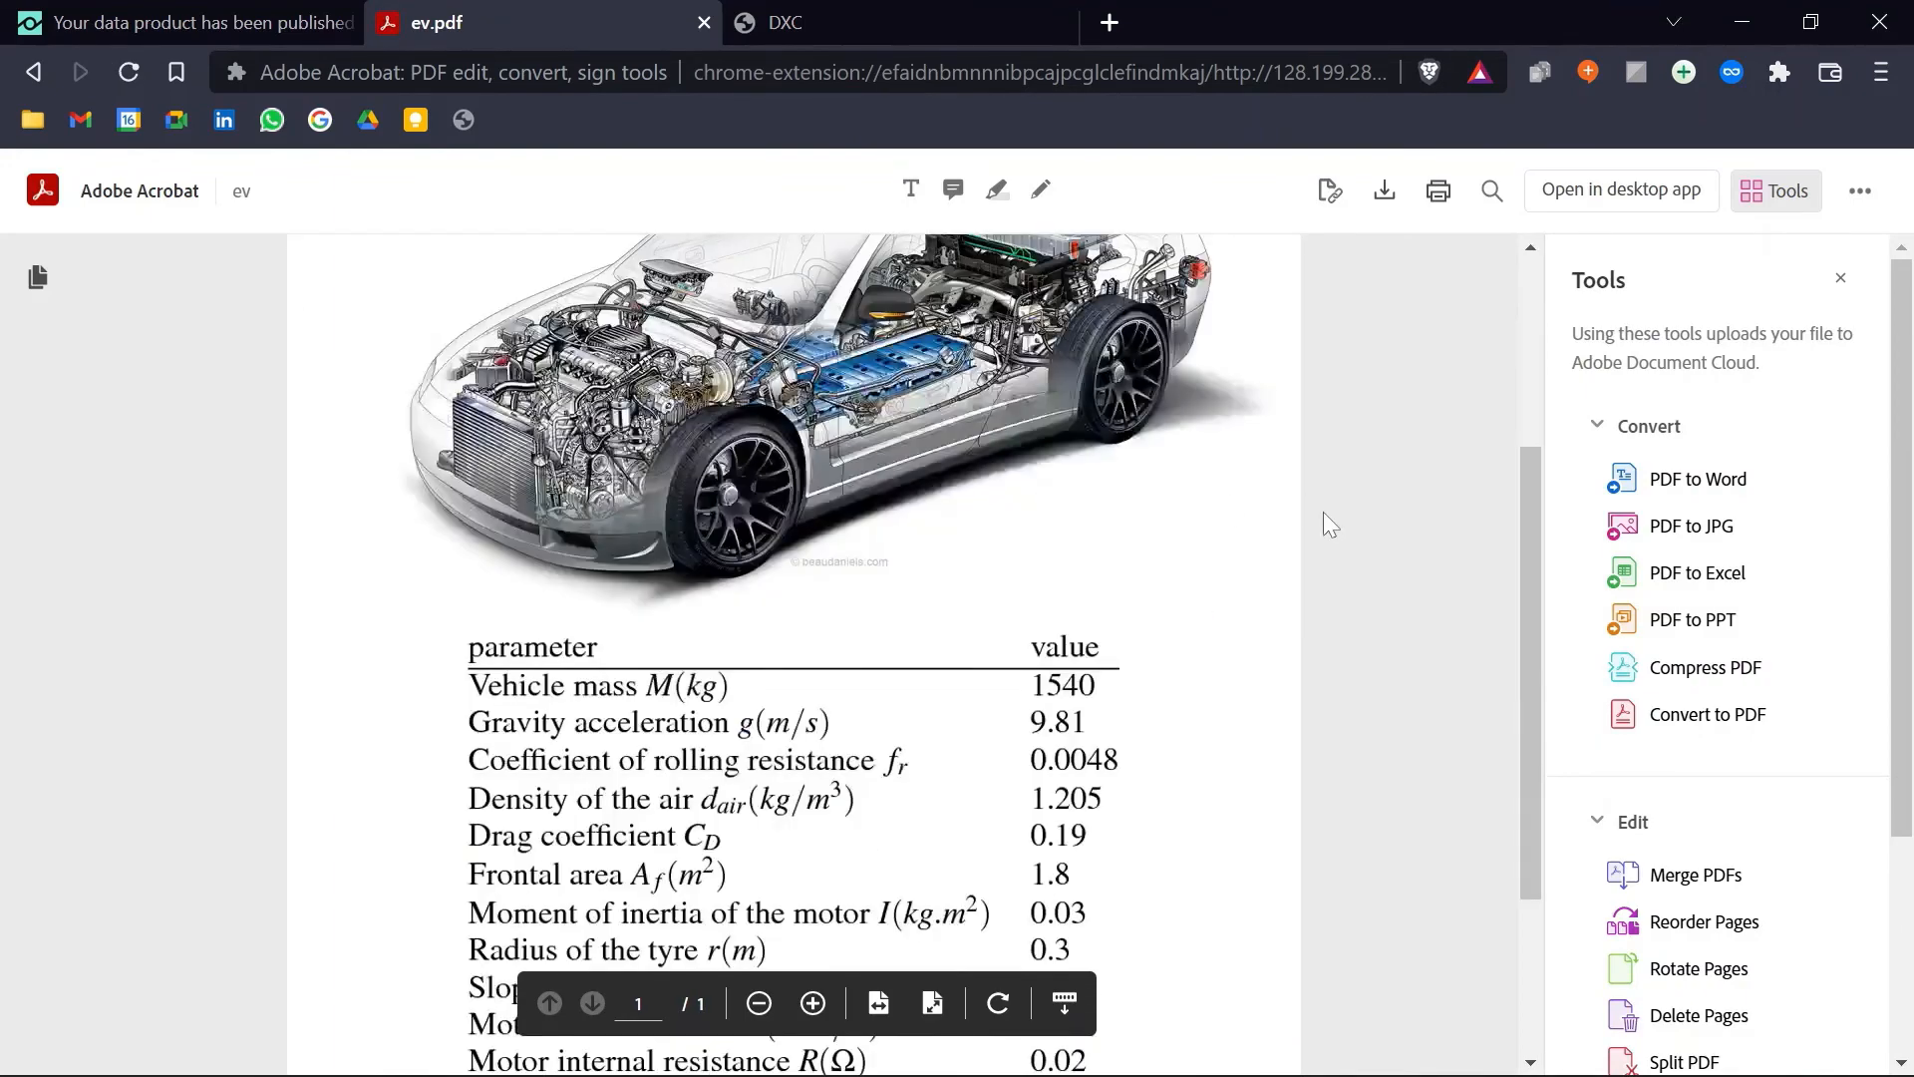
scroll(1330, 524, down, 3)
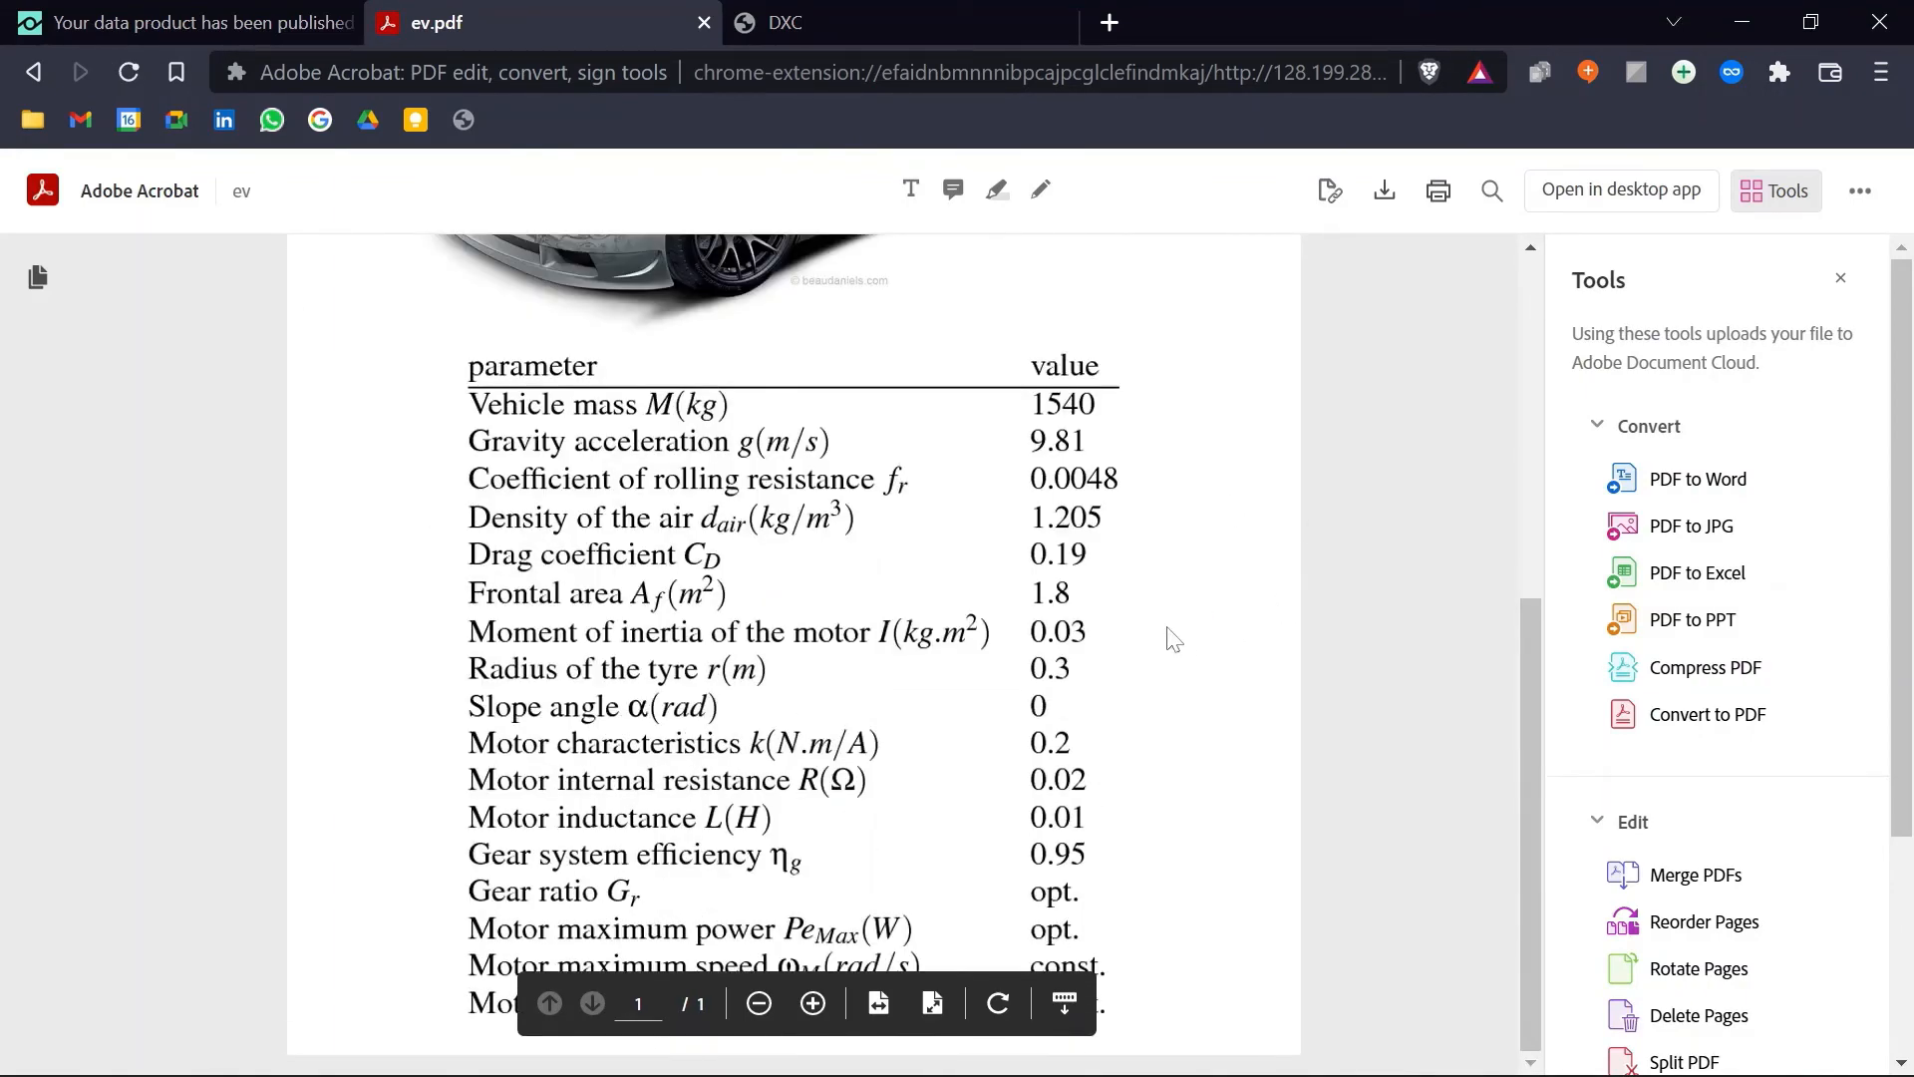
scroll(1176, 628, up, 6)
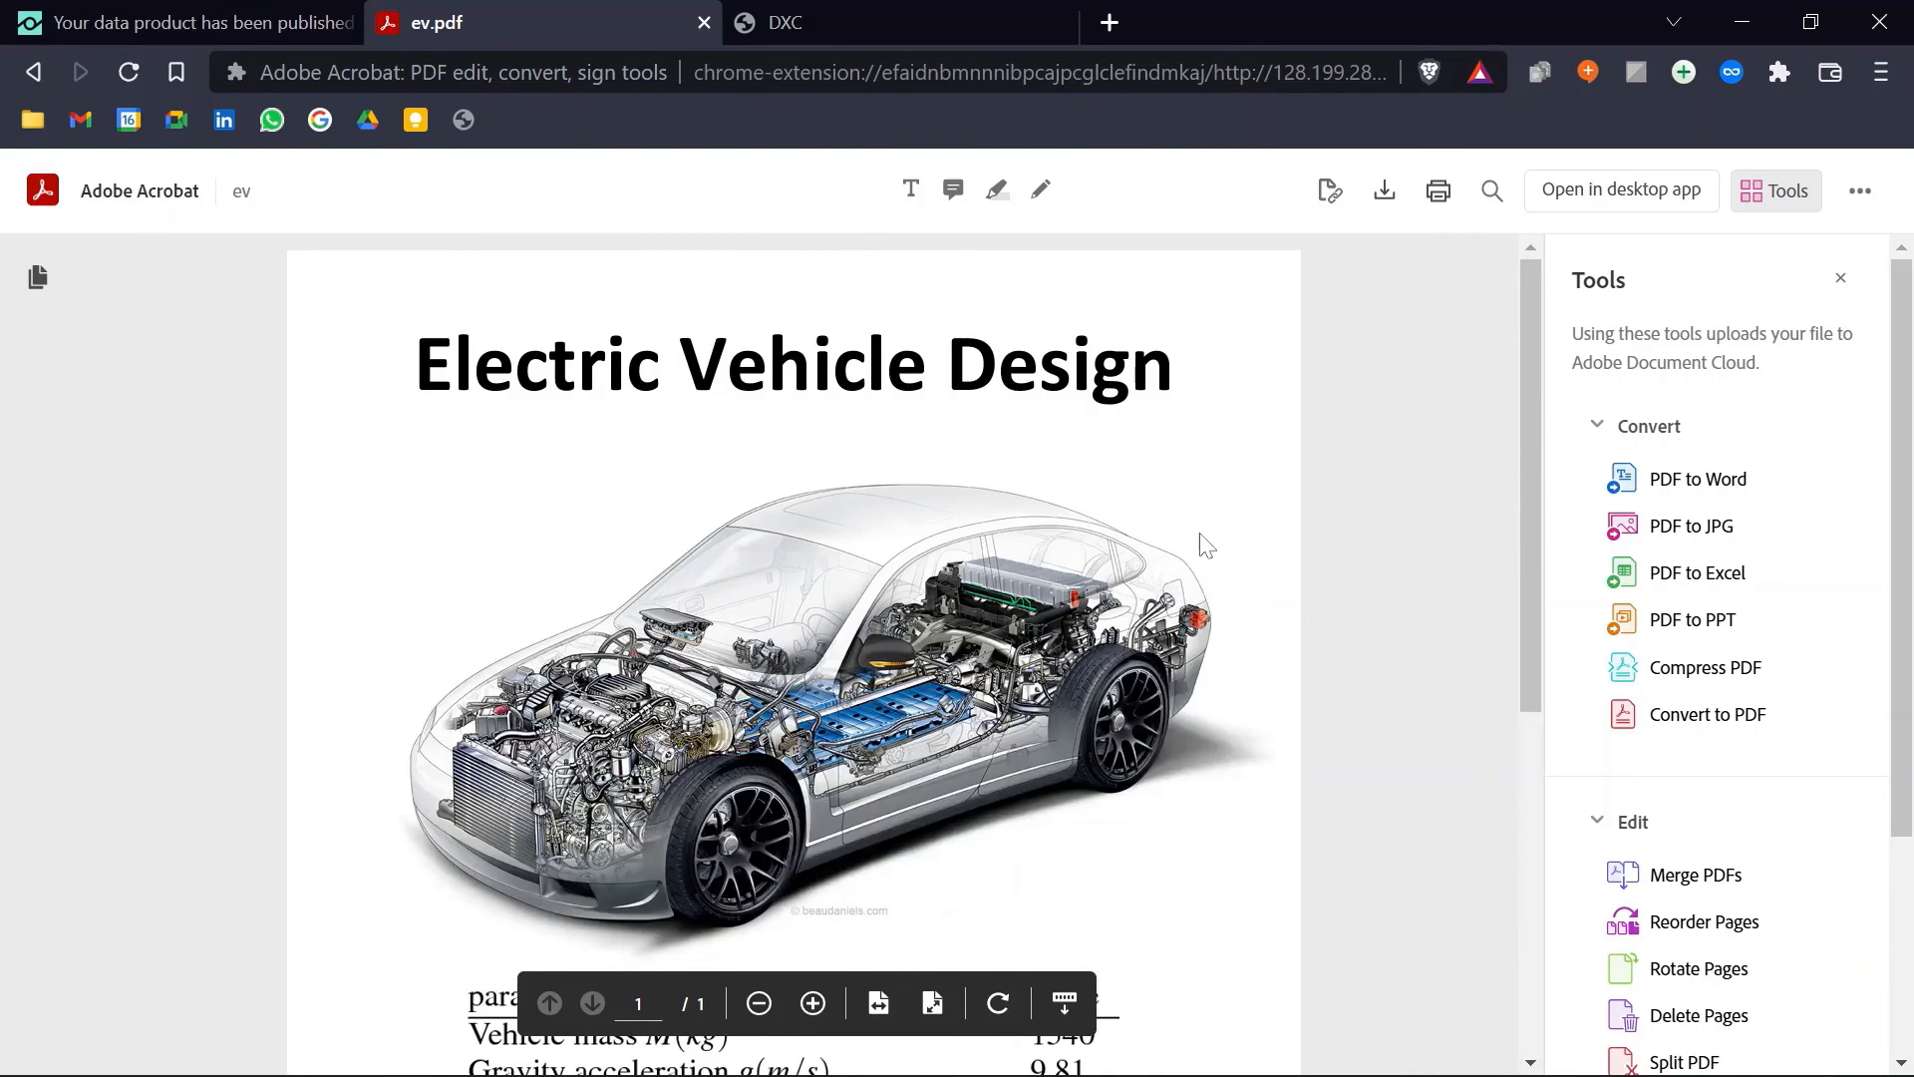
scroll(1201, 543, down, 3)
scroll(1210, 574, up, 4)
click(33, 72)
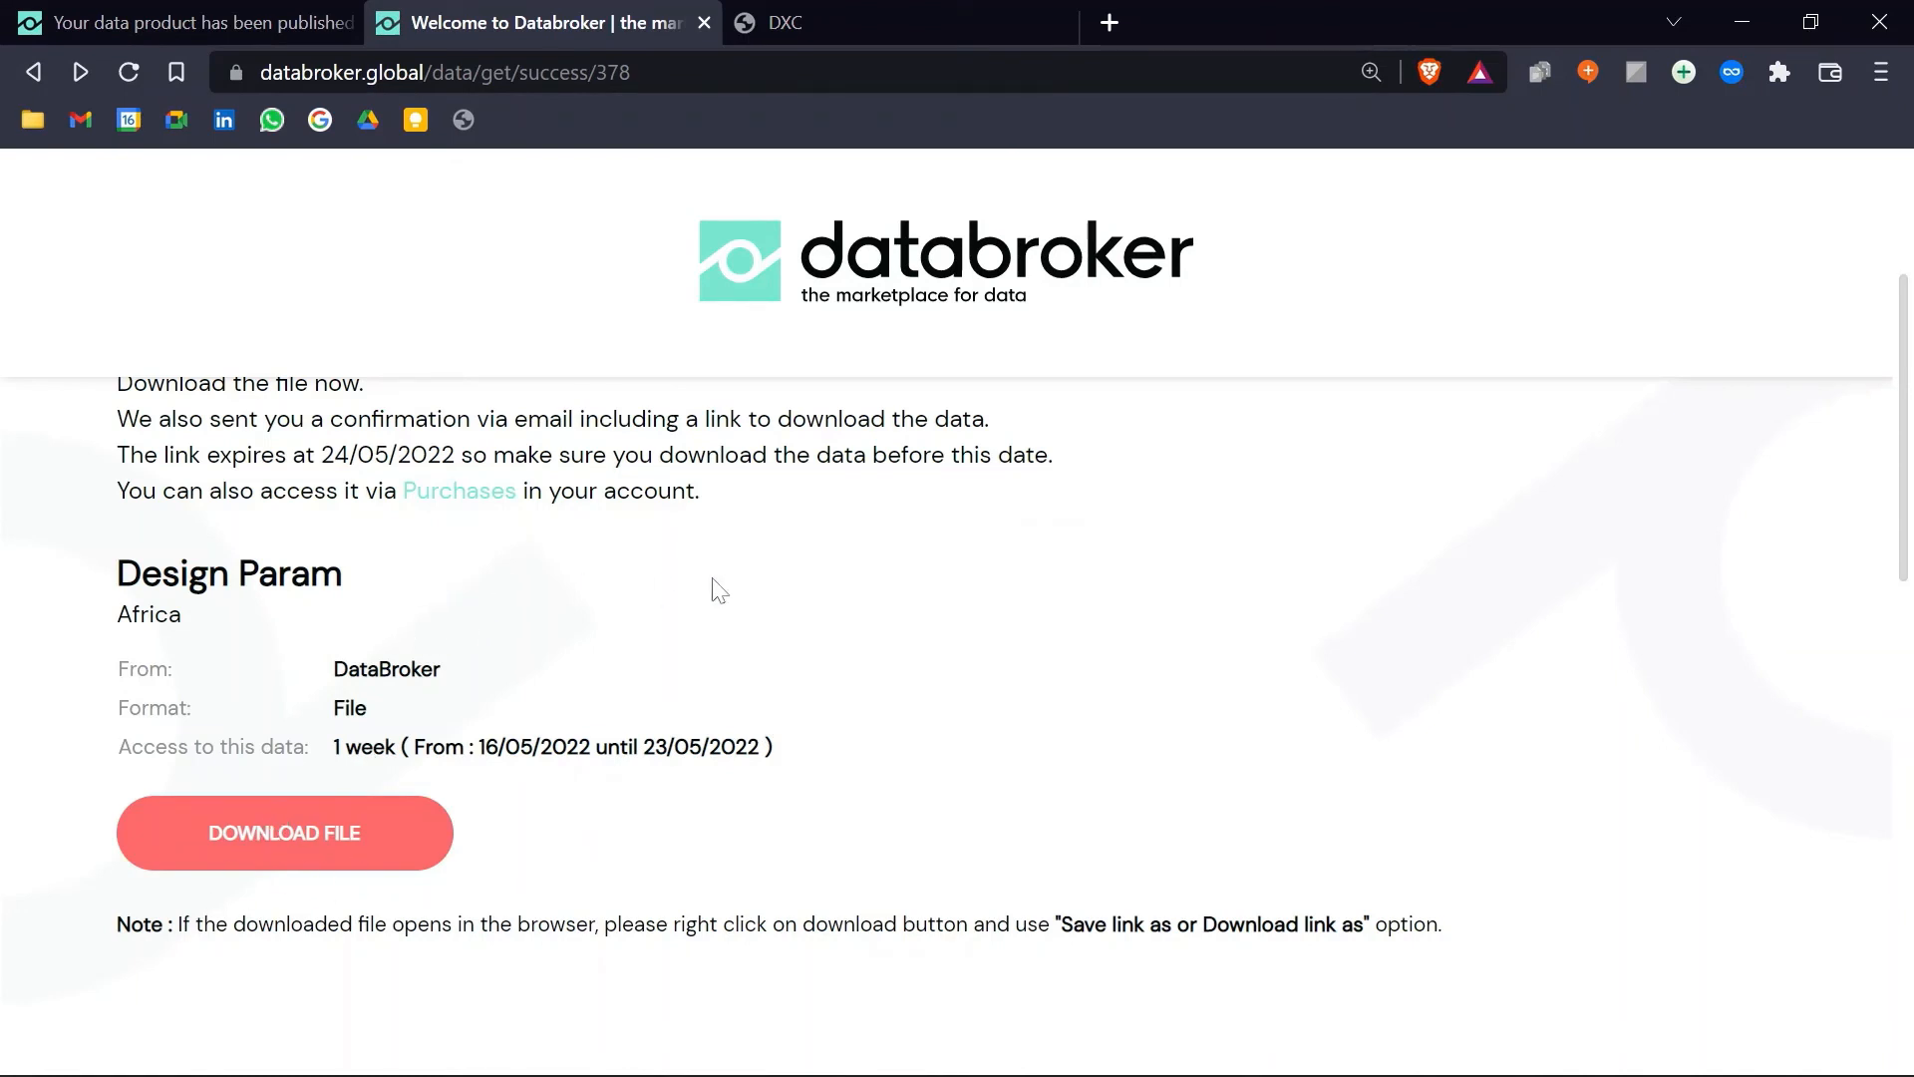
Step: Navigate back to the EV Design offer page and close the DXC tab
scroll(728, 586, up, 3)
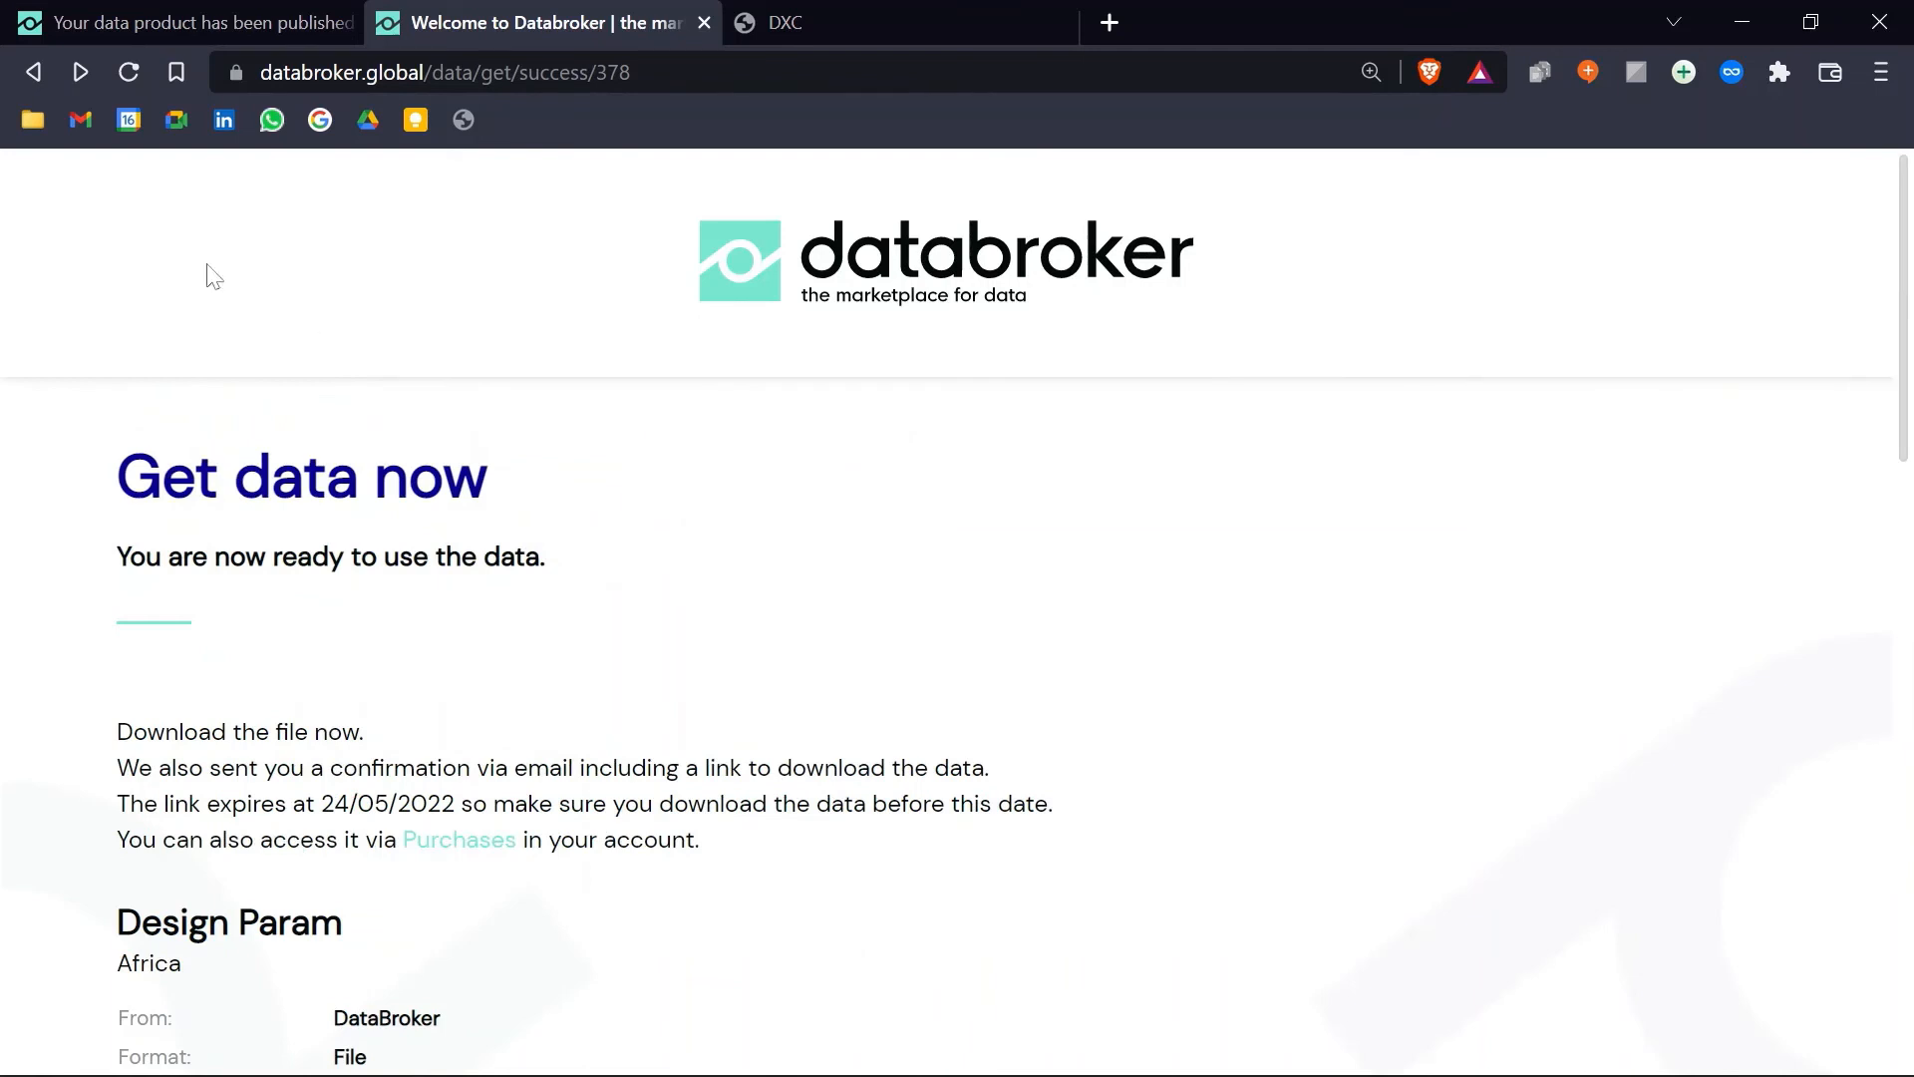
click(34, 74)
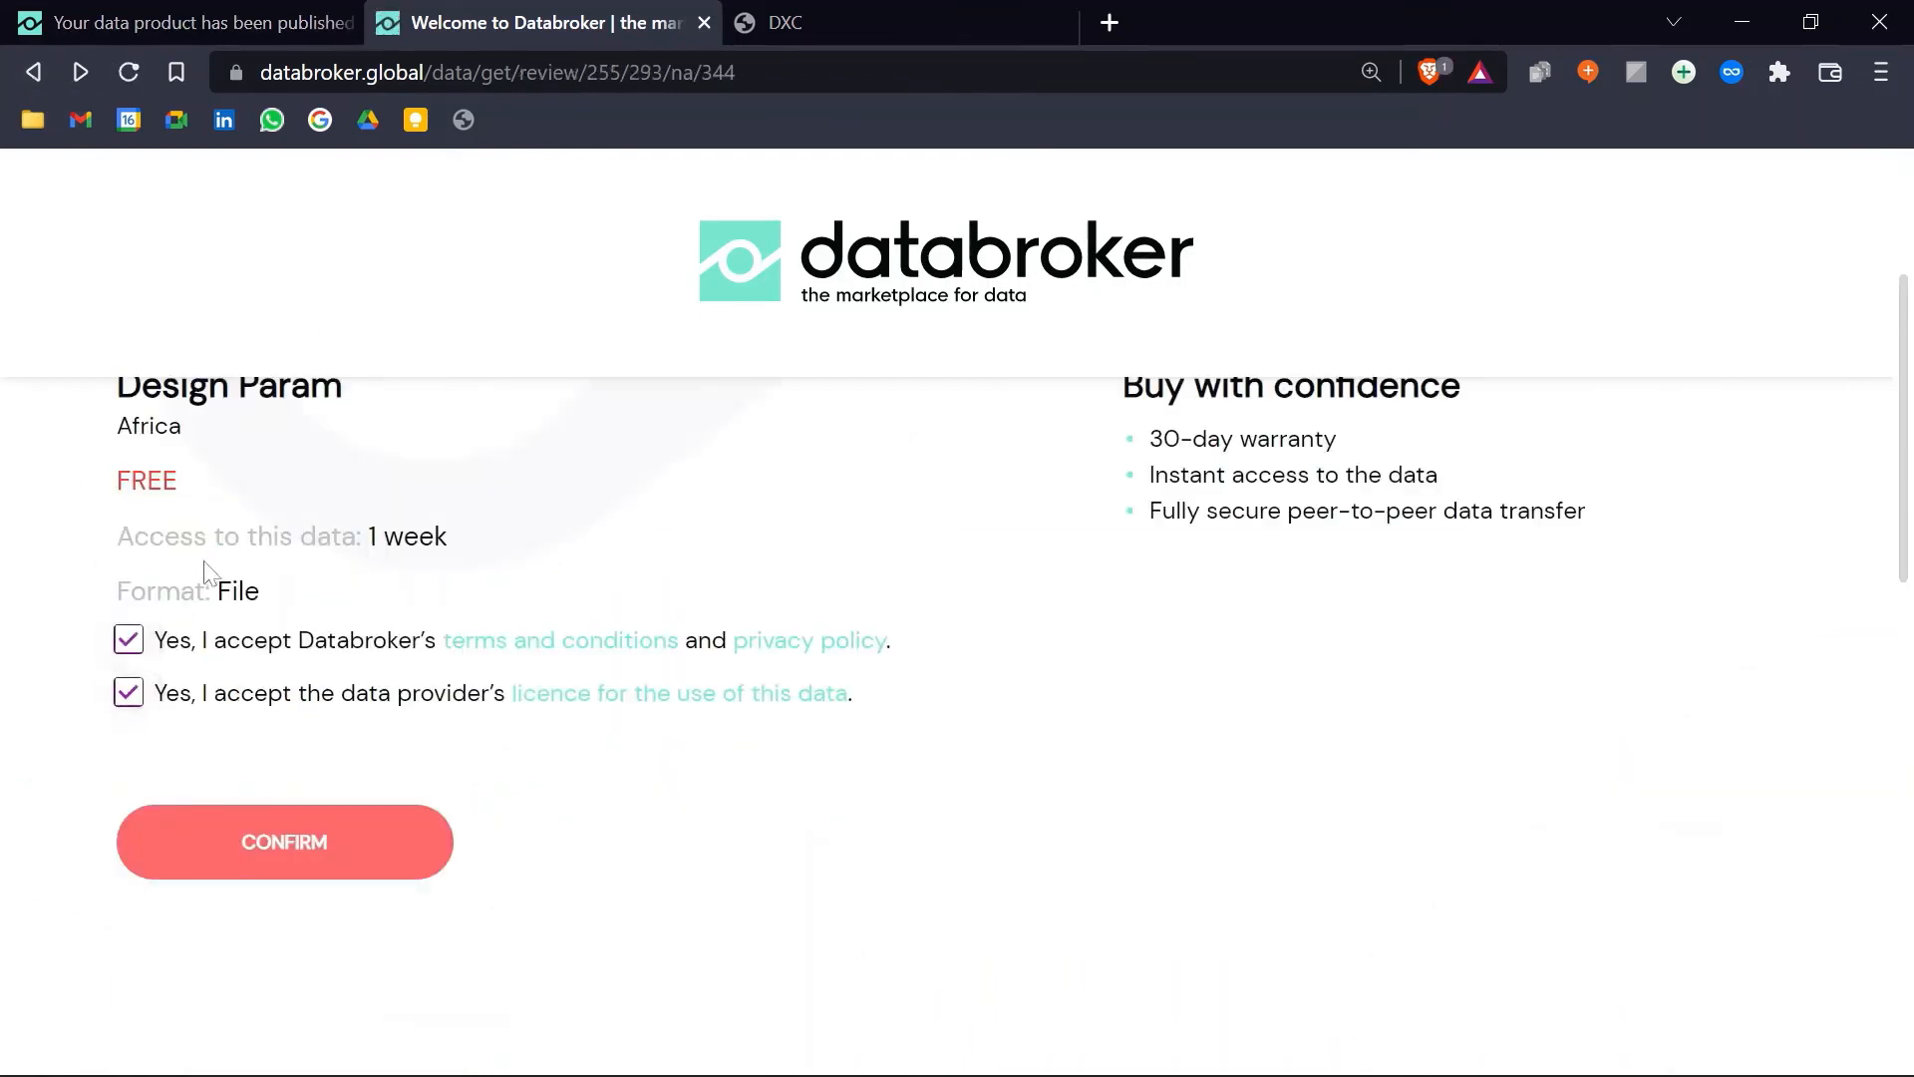
click(42, 70)
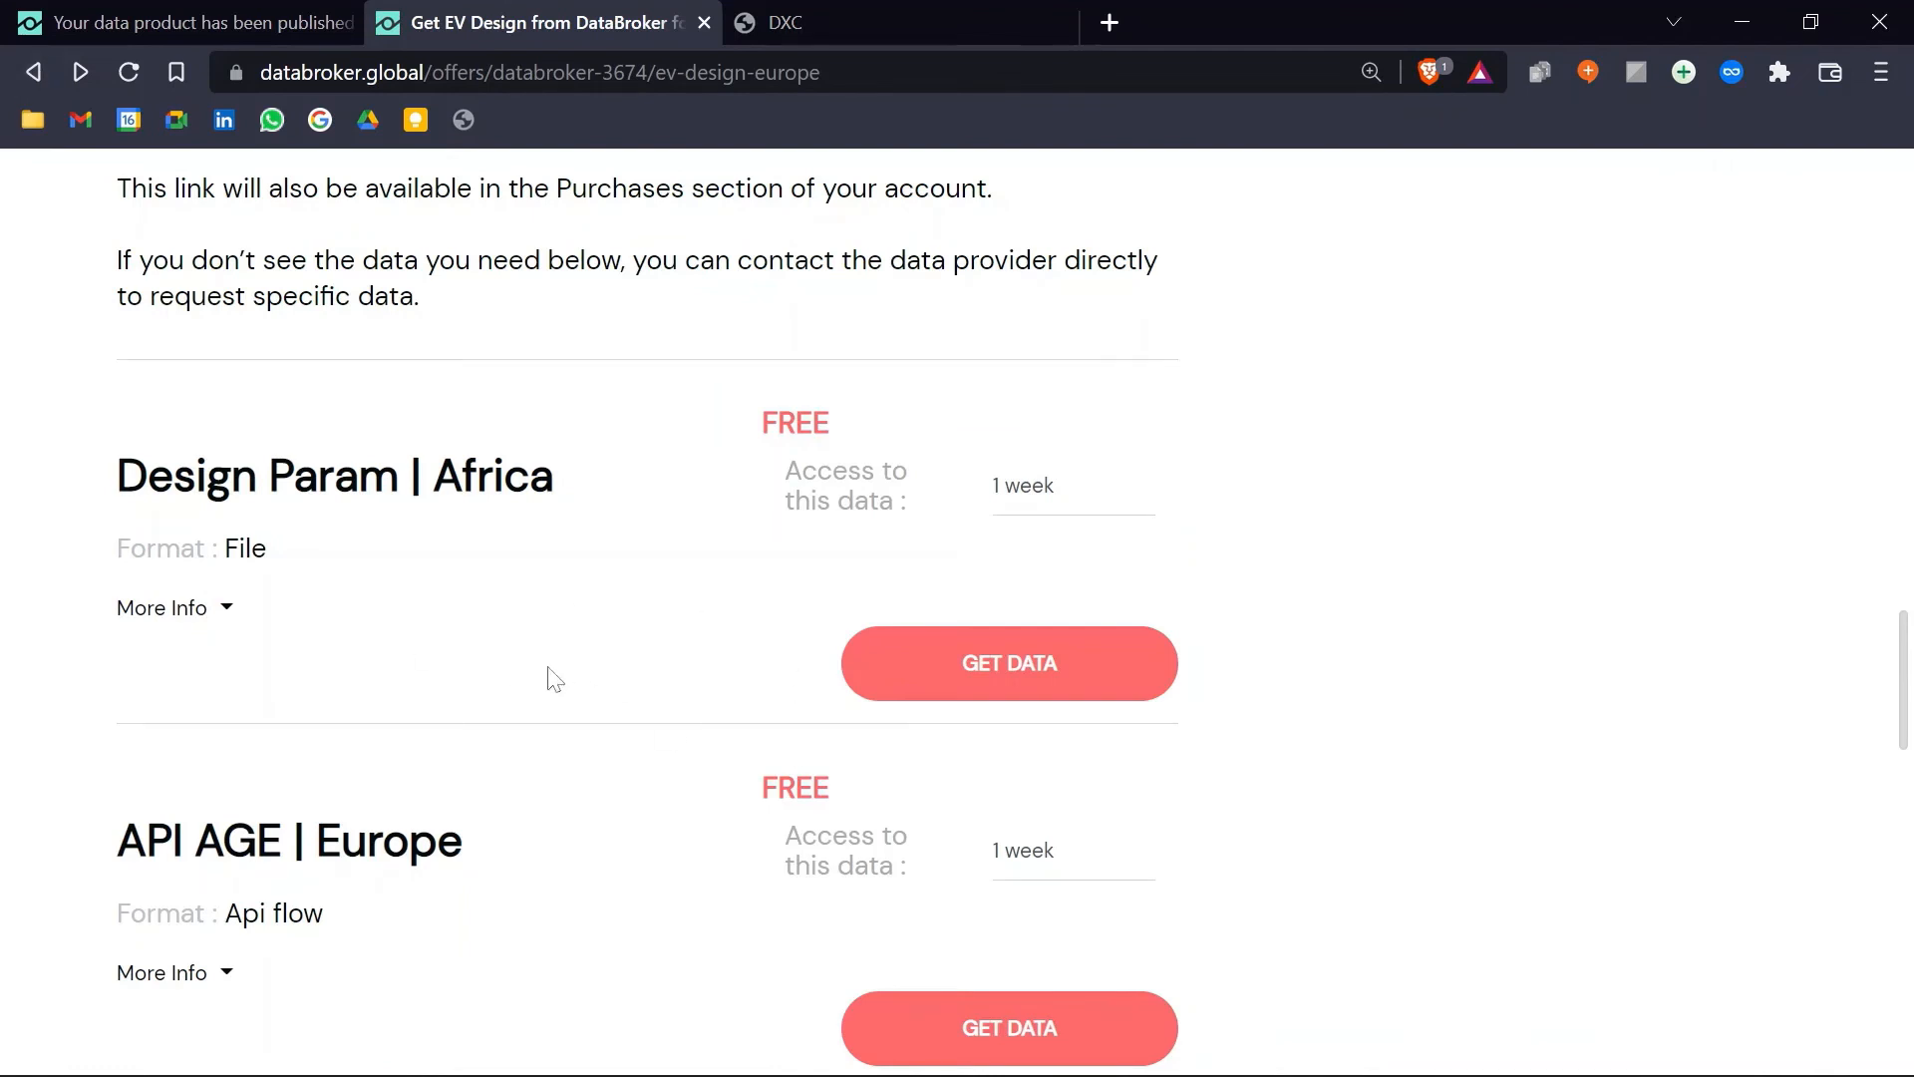
click(1060, 21)
scroll(495, 684, down, 3)
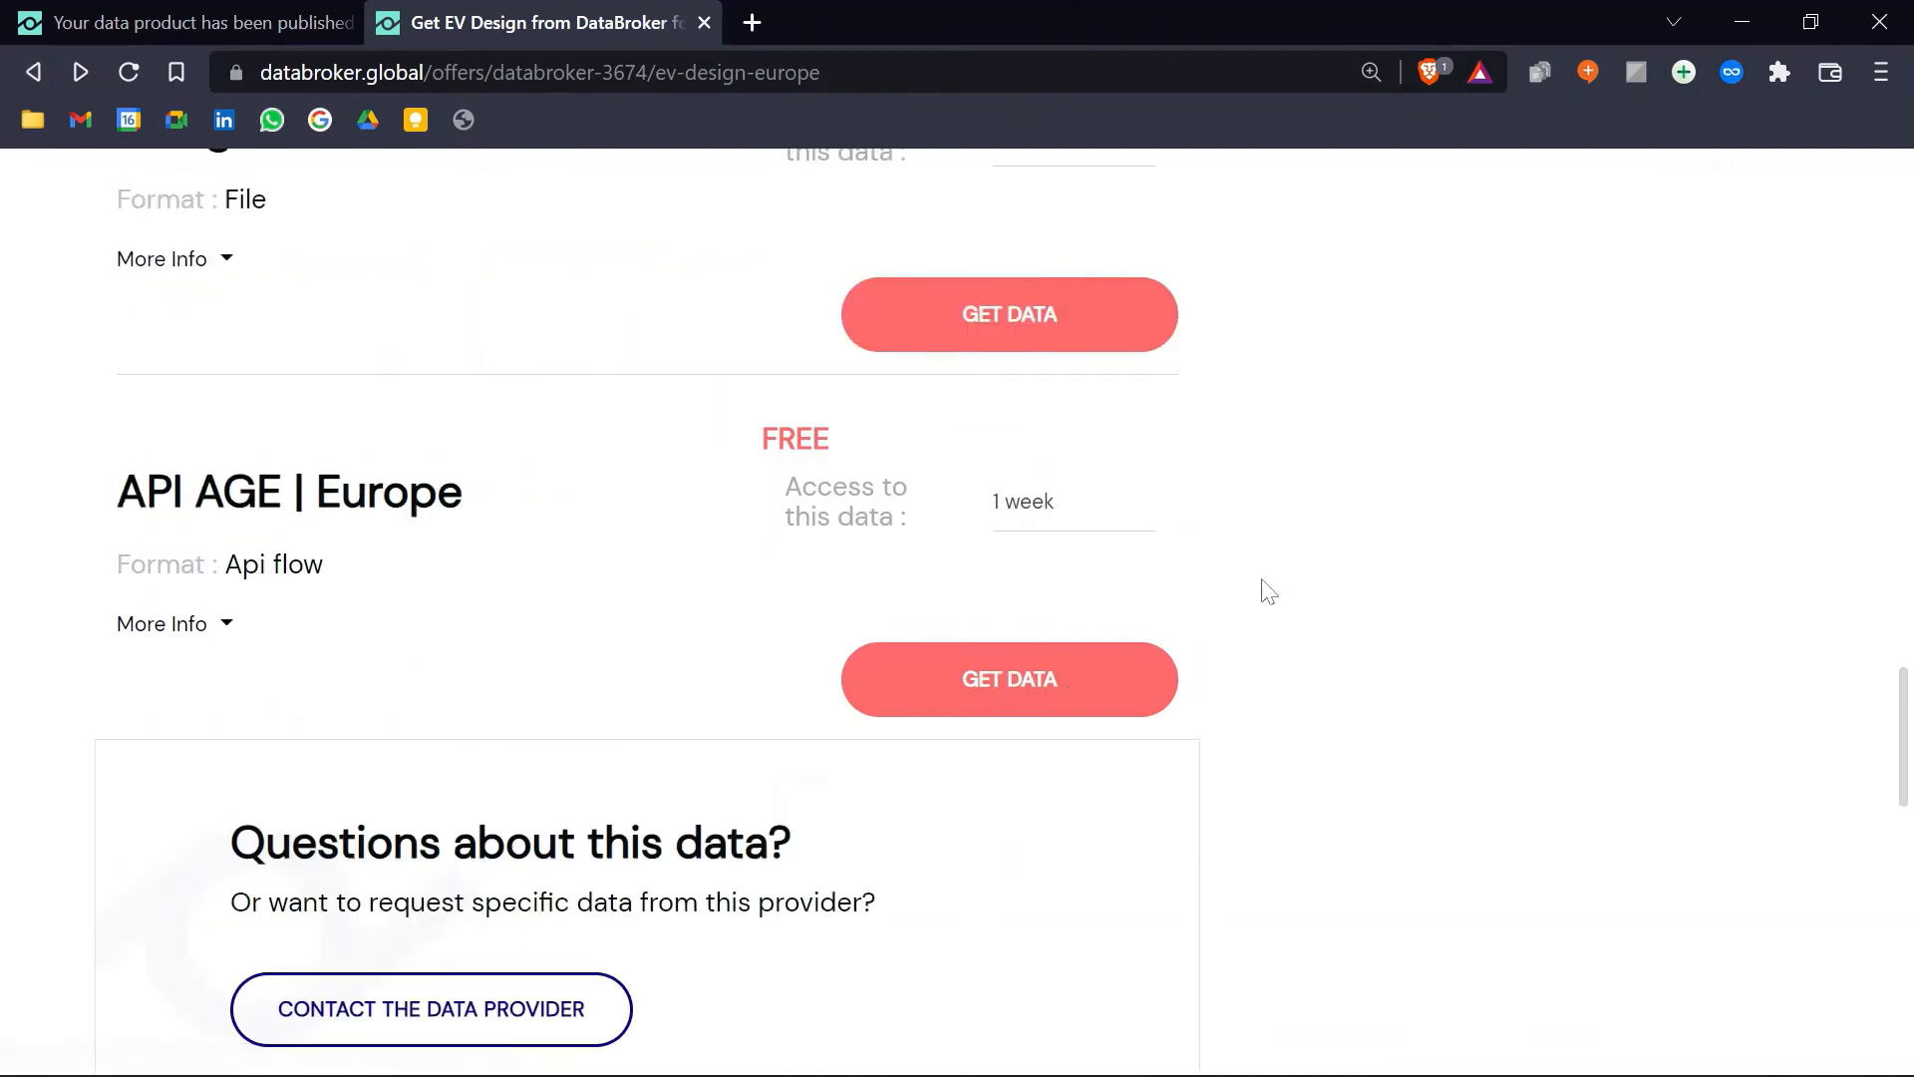
Step: Get the free API AGE | Europe product, accepting Databroker's terms and the provider licence
click(1106, 670)
scroll(618, 583, down, 3)
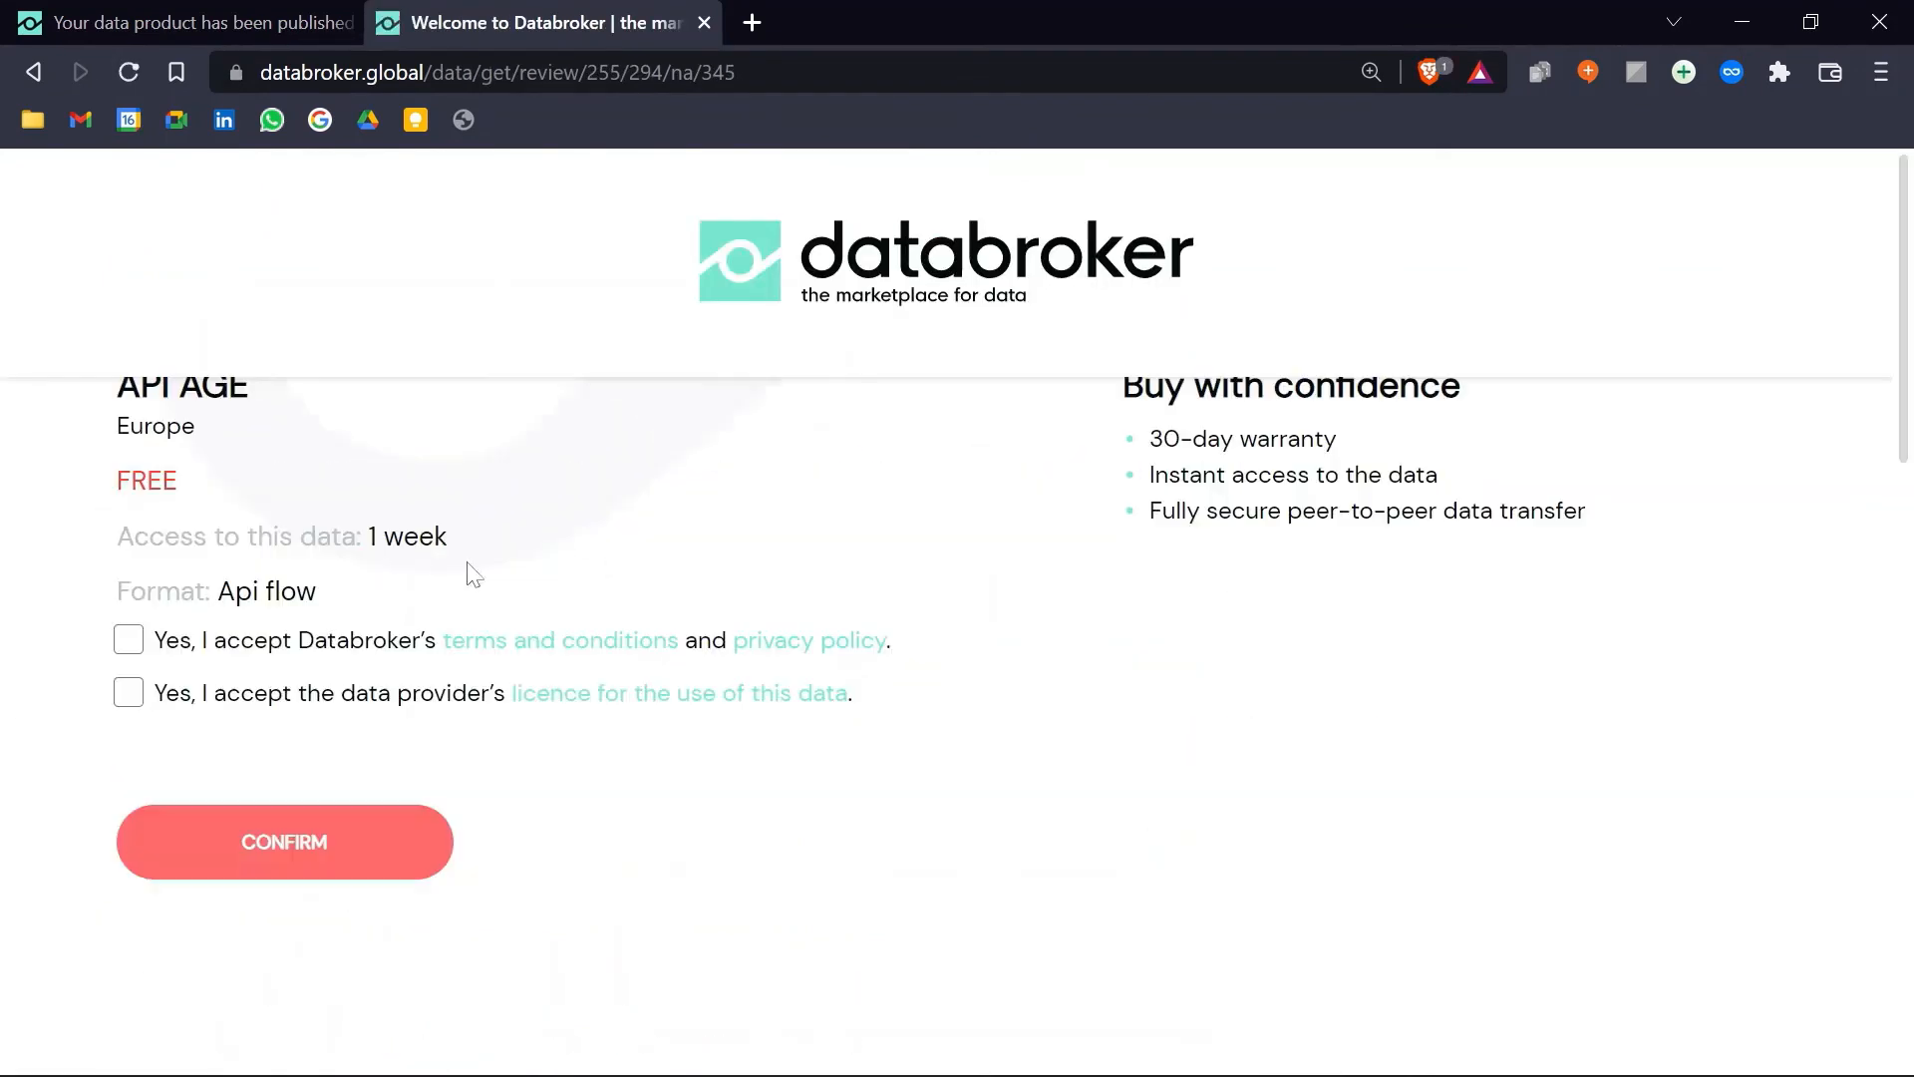
click(128, 639)
click(115, 708)
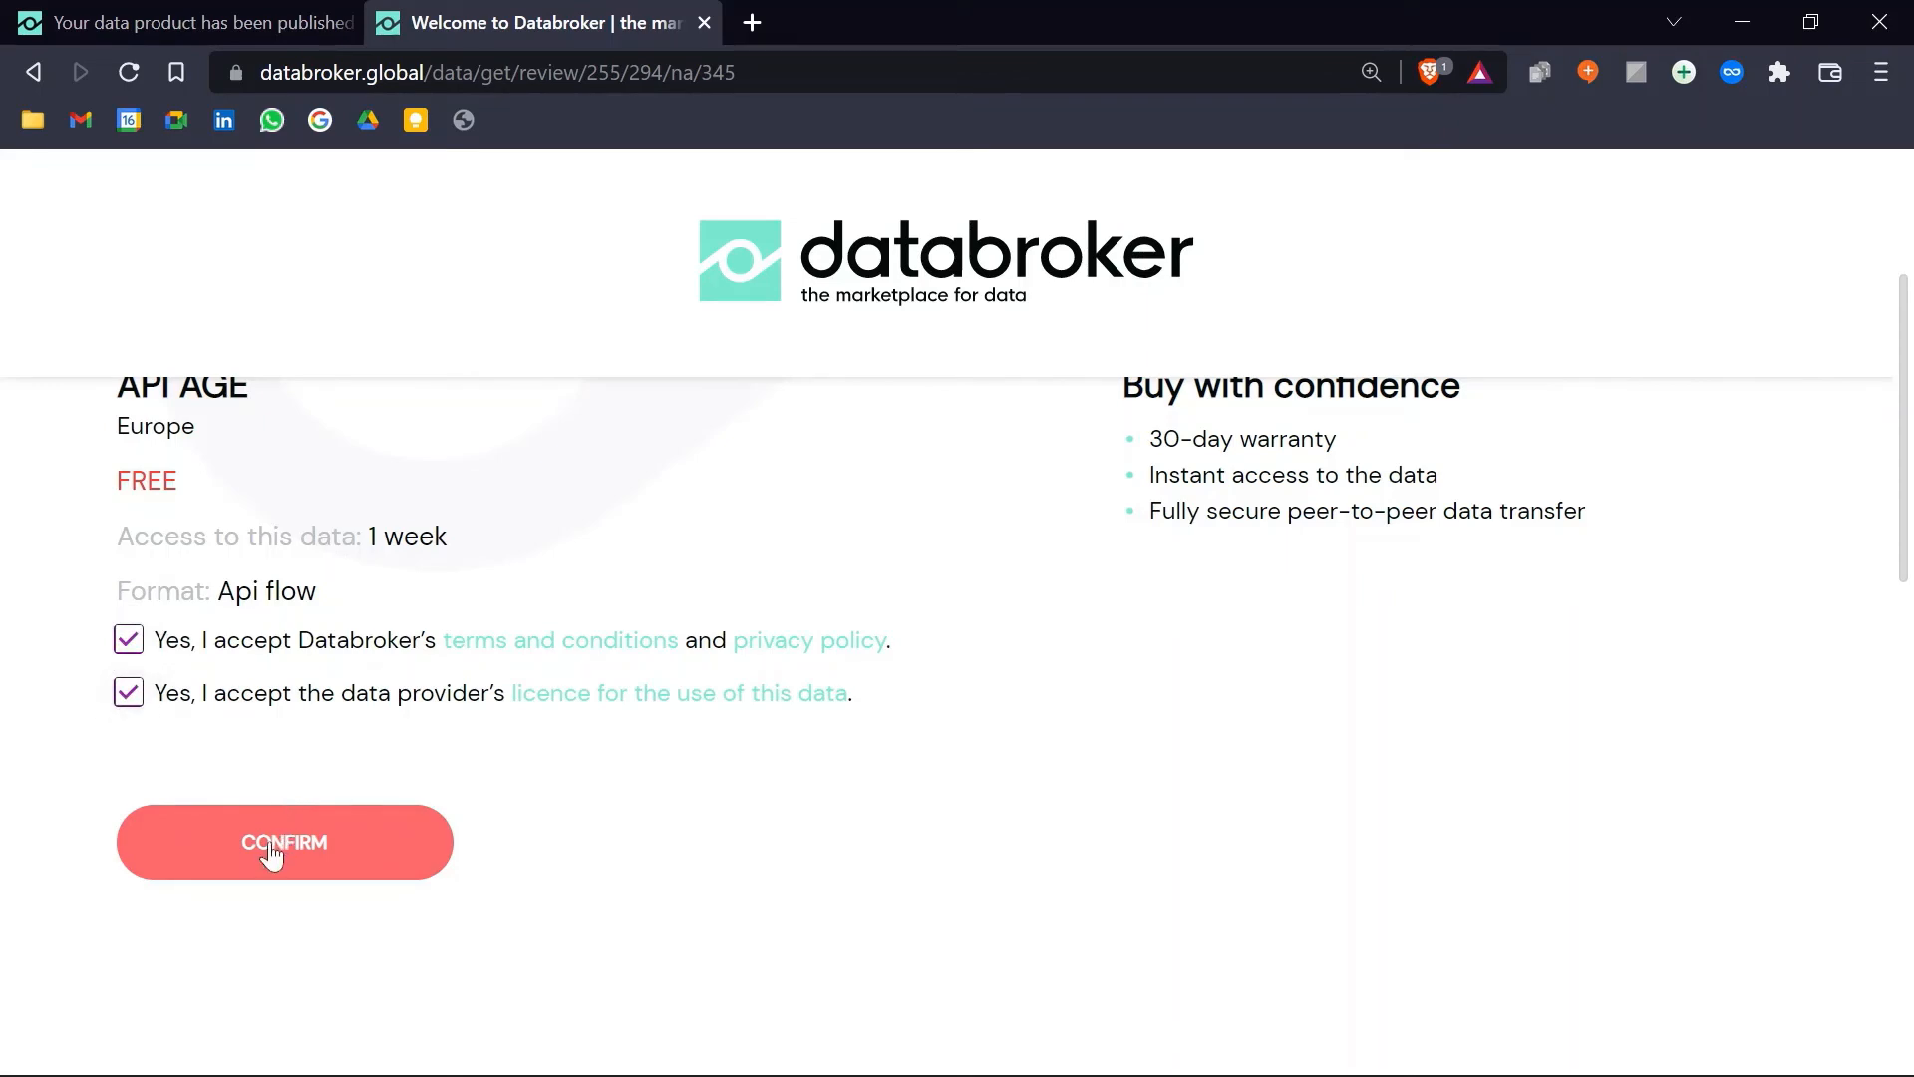
click(261, 840)
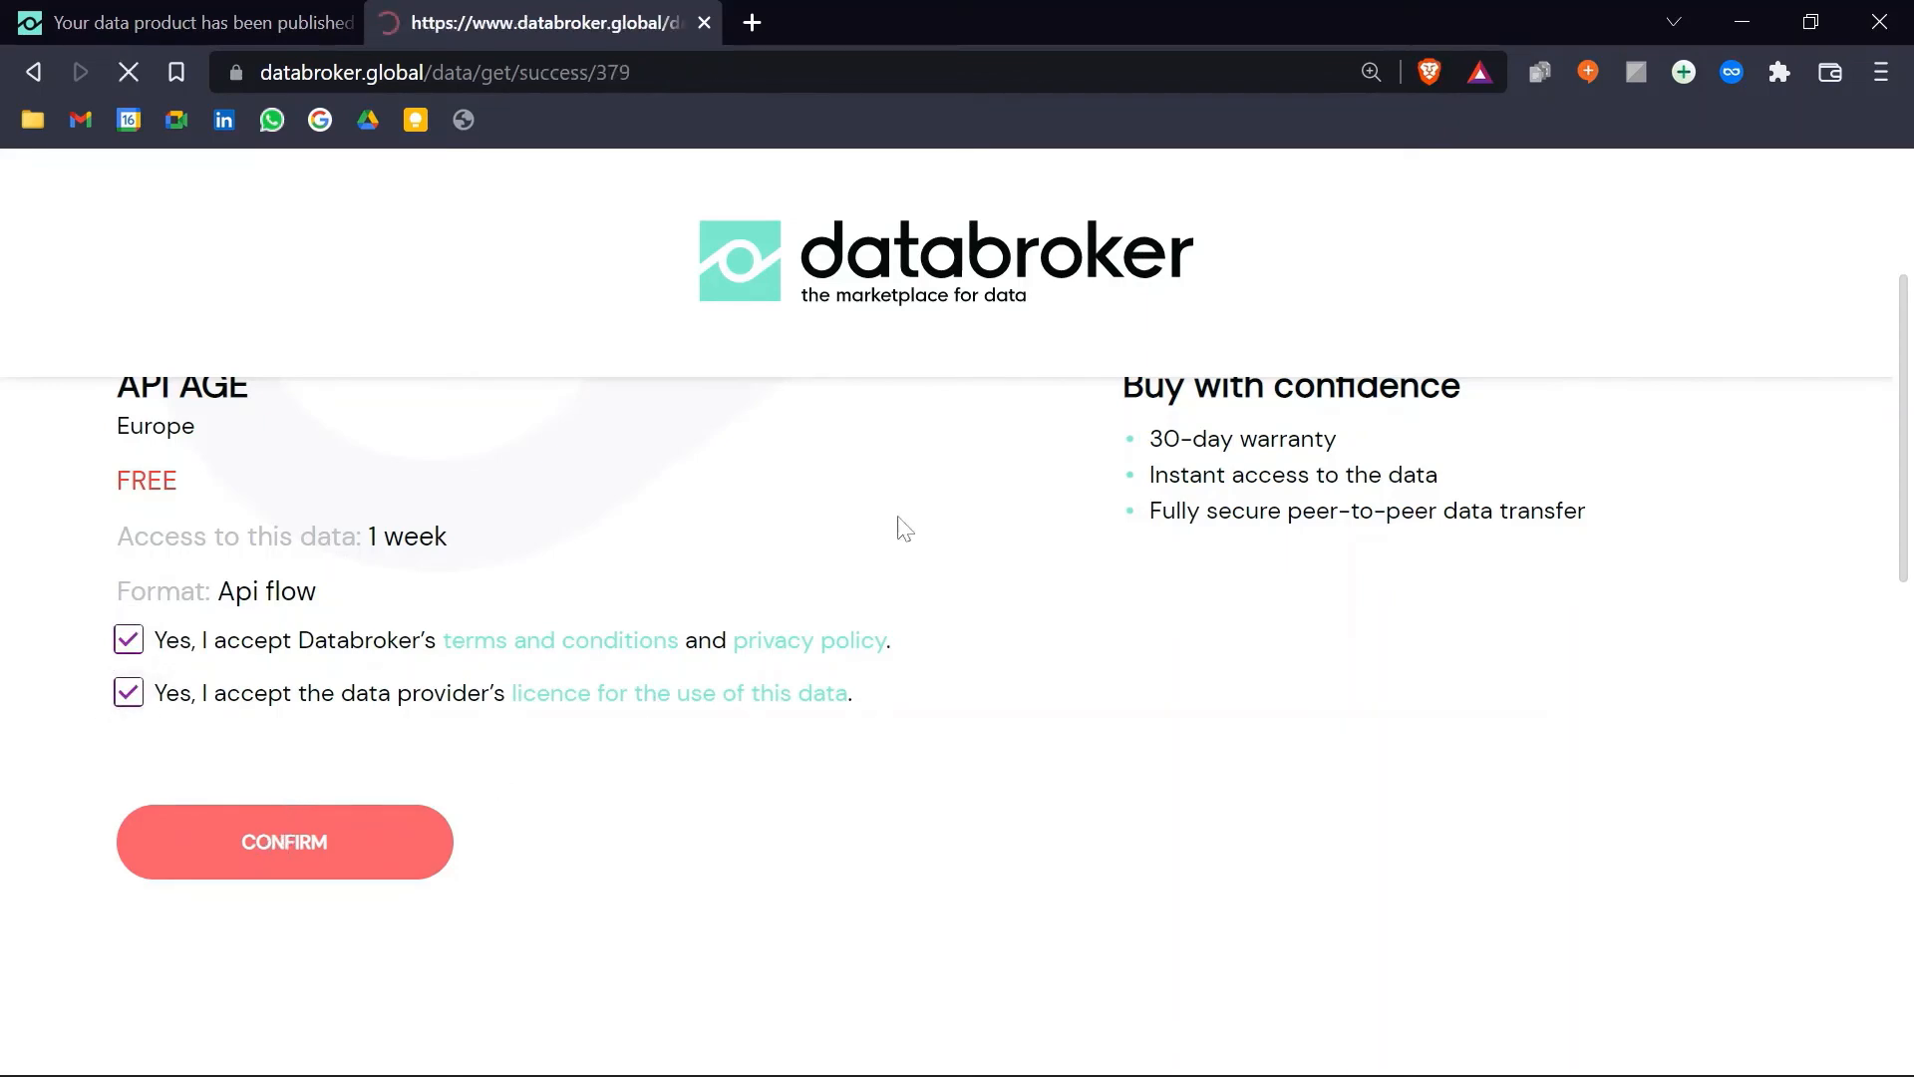
scroll(906, 528, down, 3)
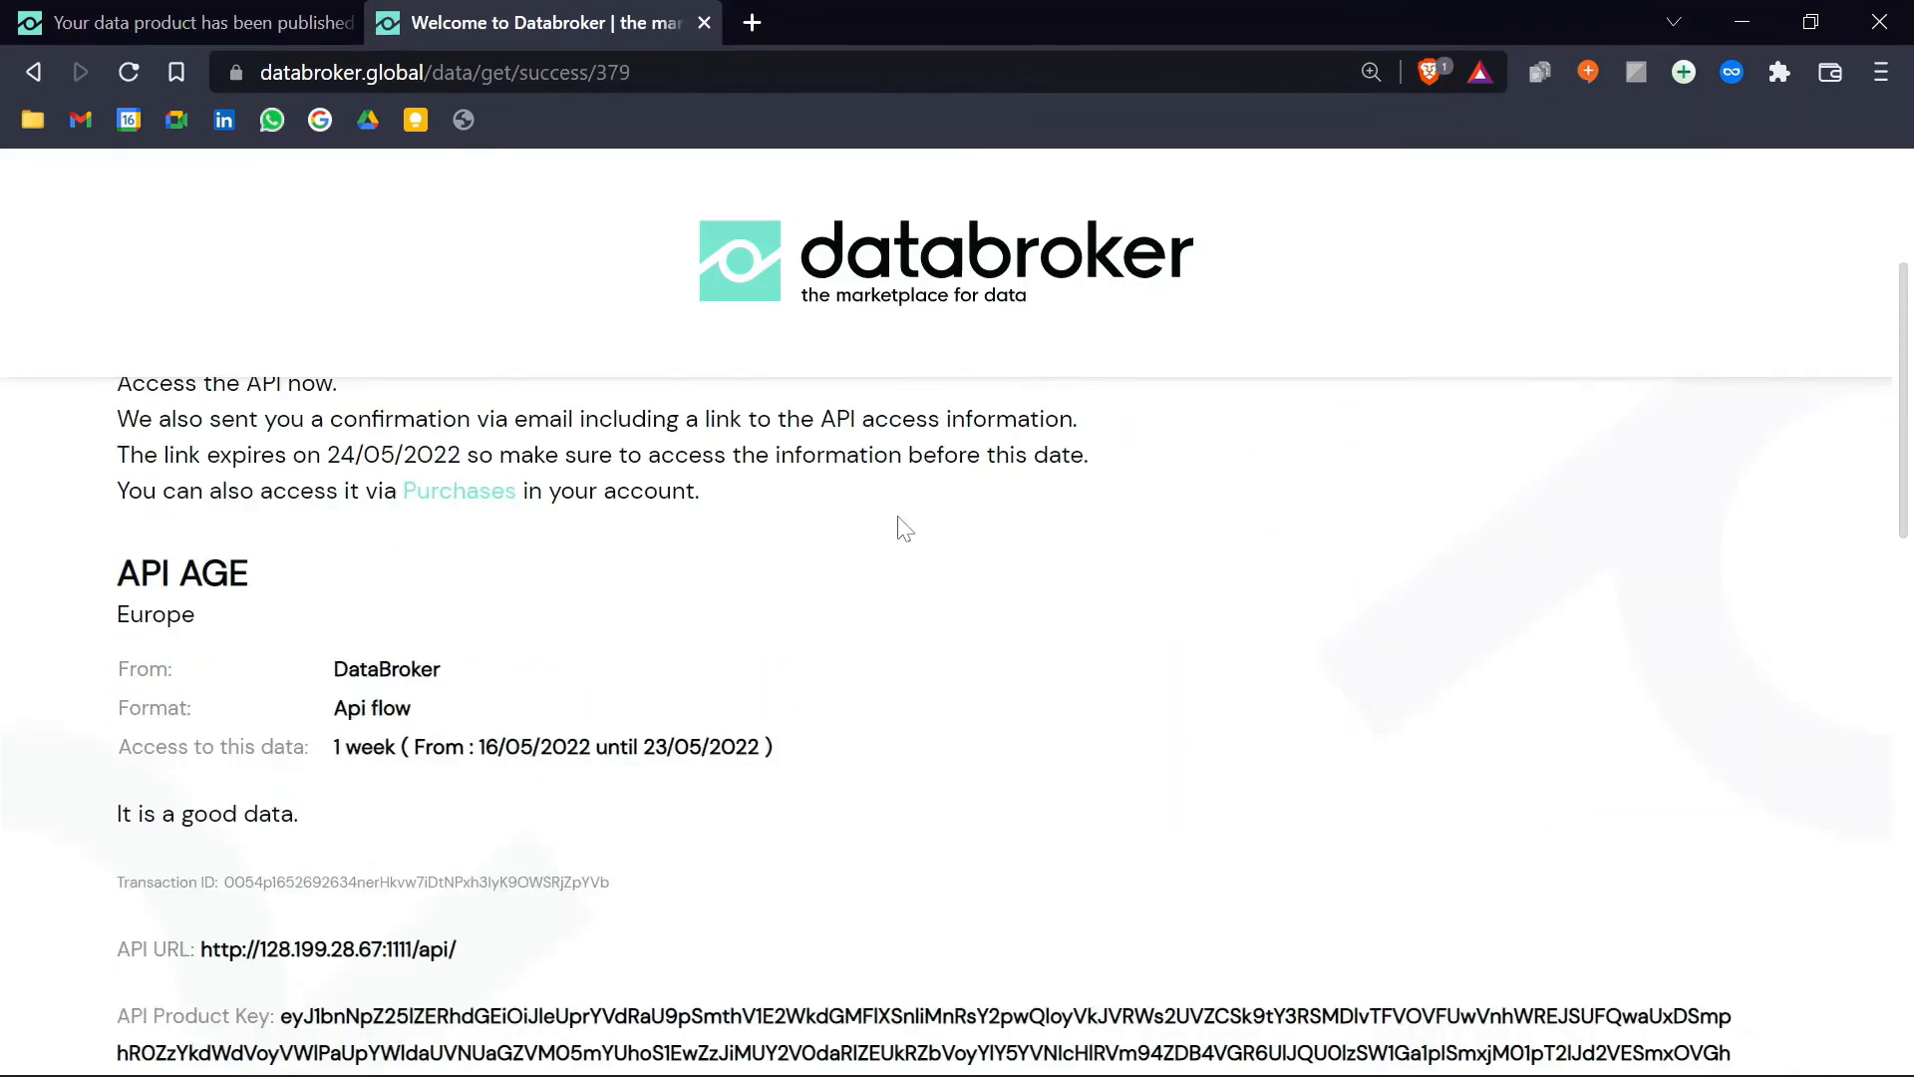
scroll(906, 528, down, 3)
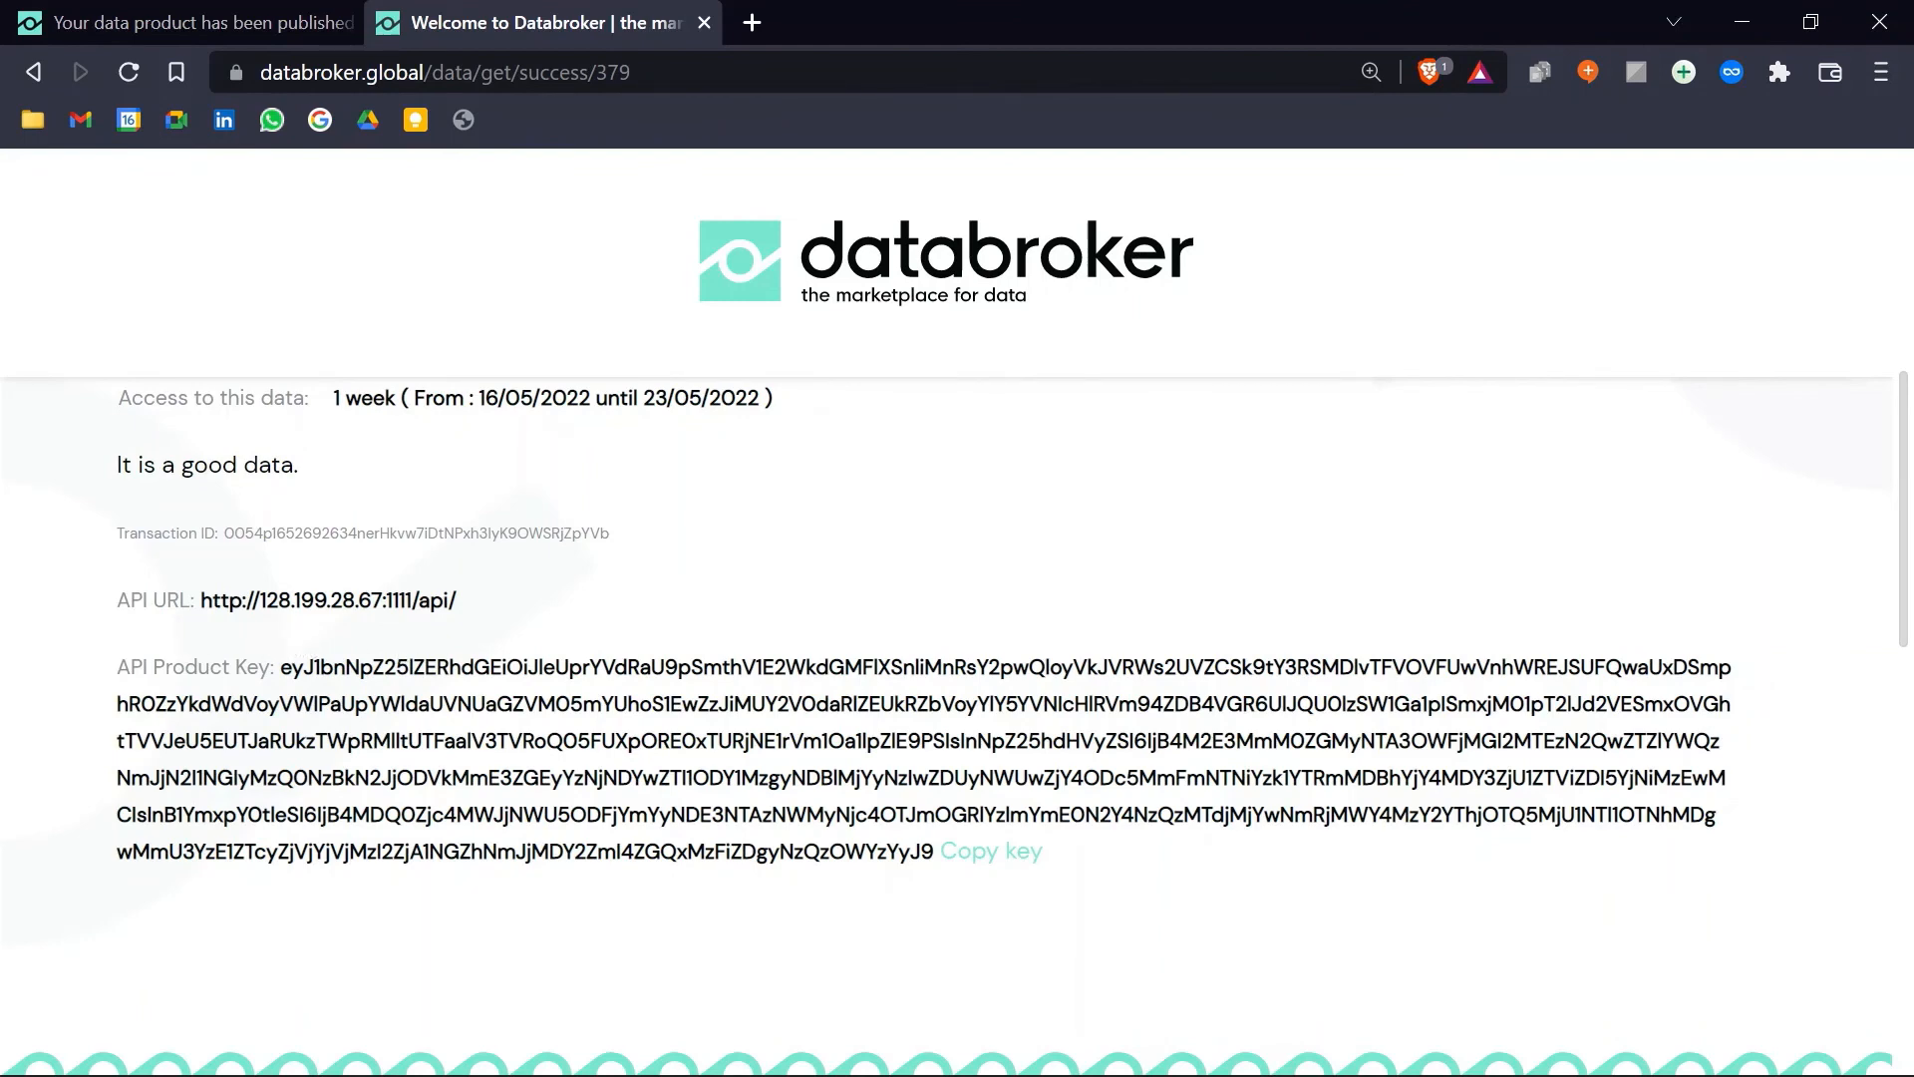
drag(195, 600, 457, 602)
key(ctrl+c)
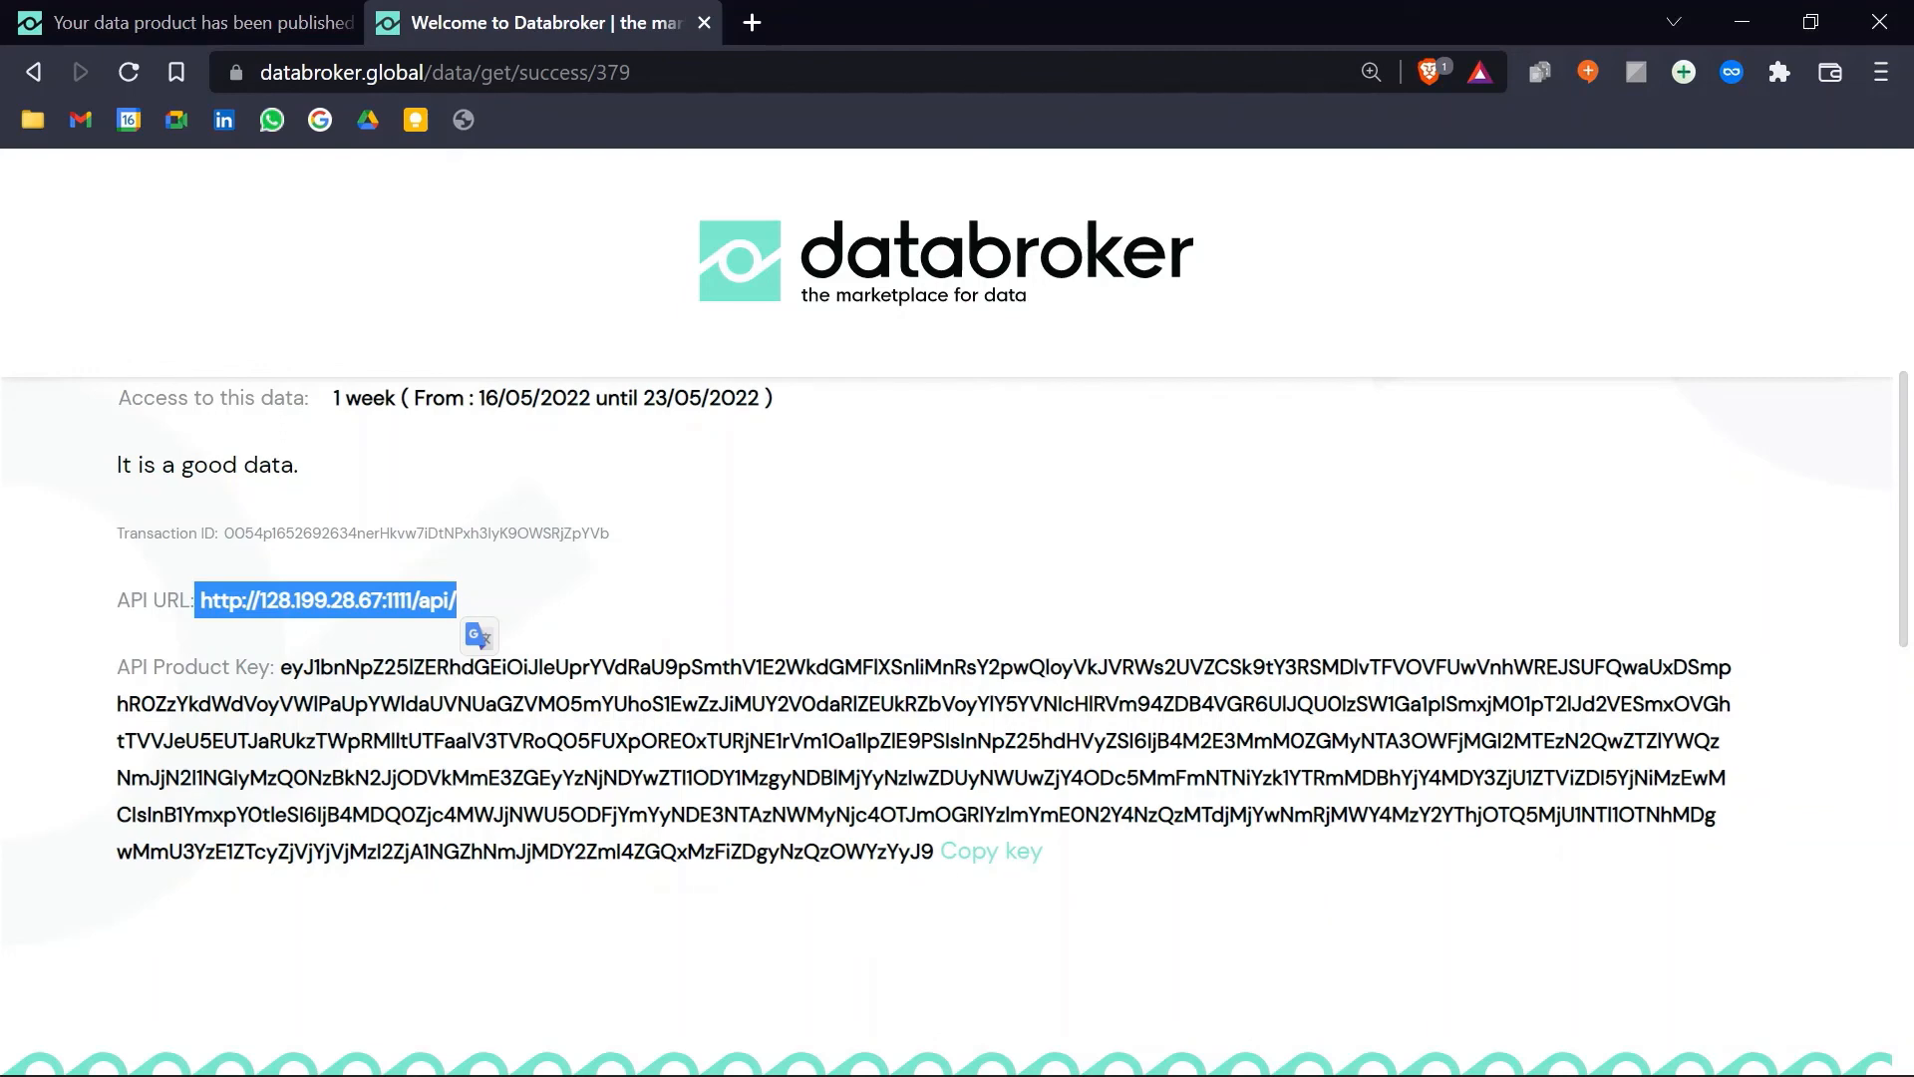
click(1141, 646)
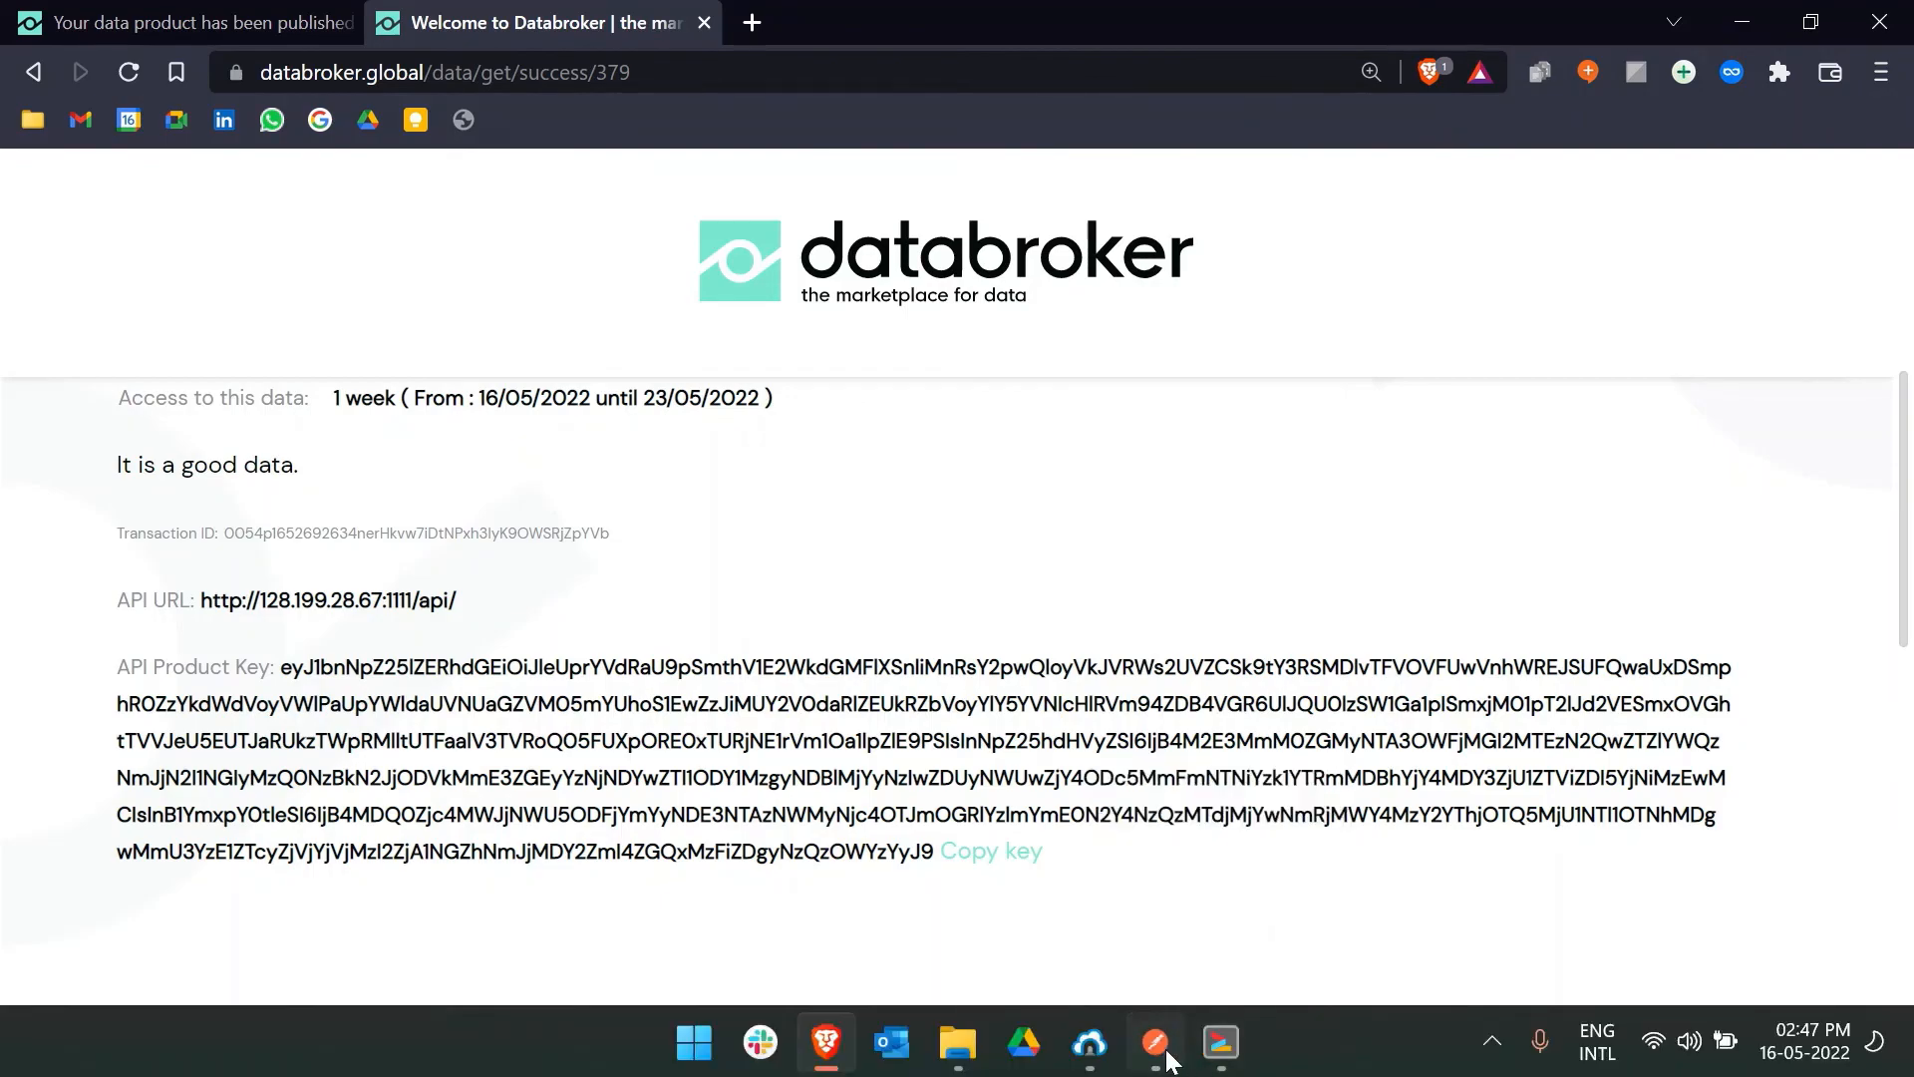
click(1166, 1052)
click(972, 183)
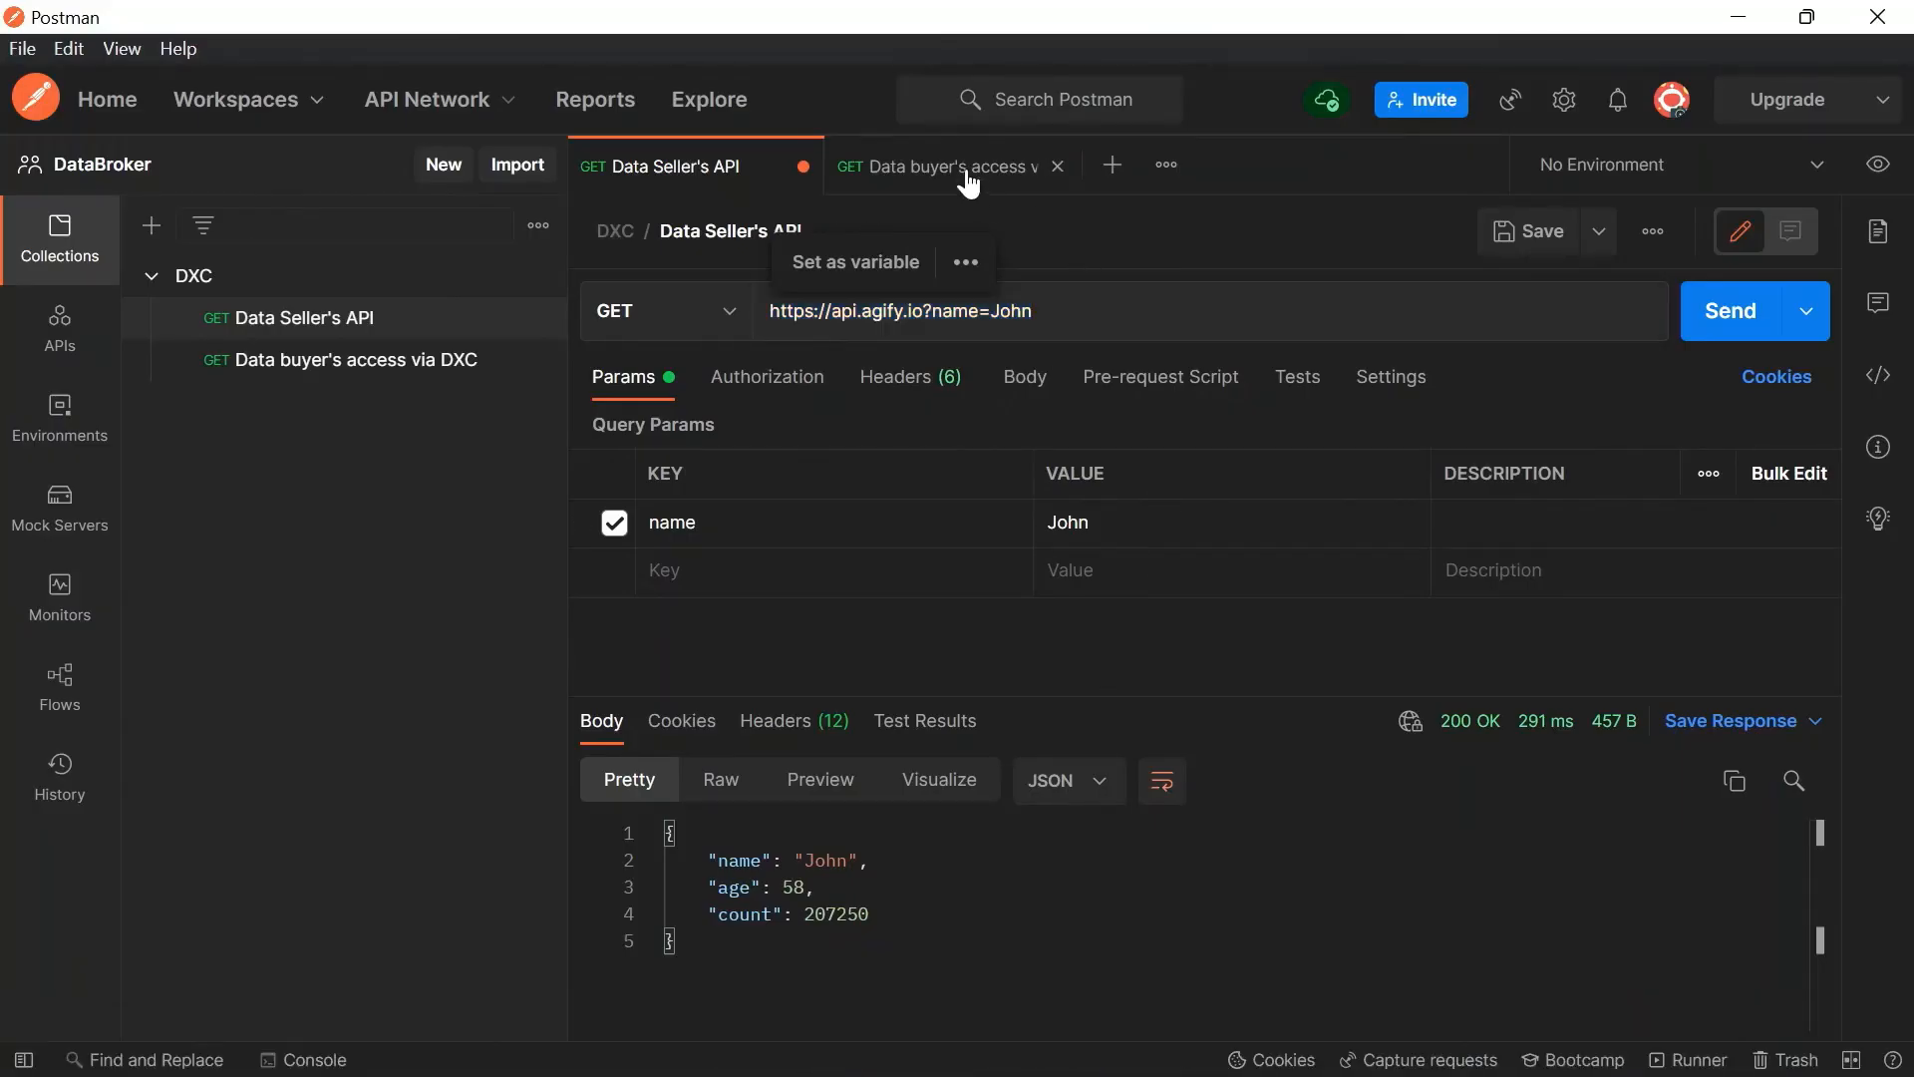
key(ctrl+l)
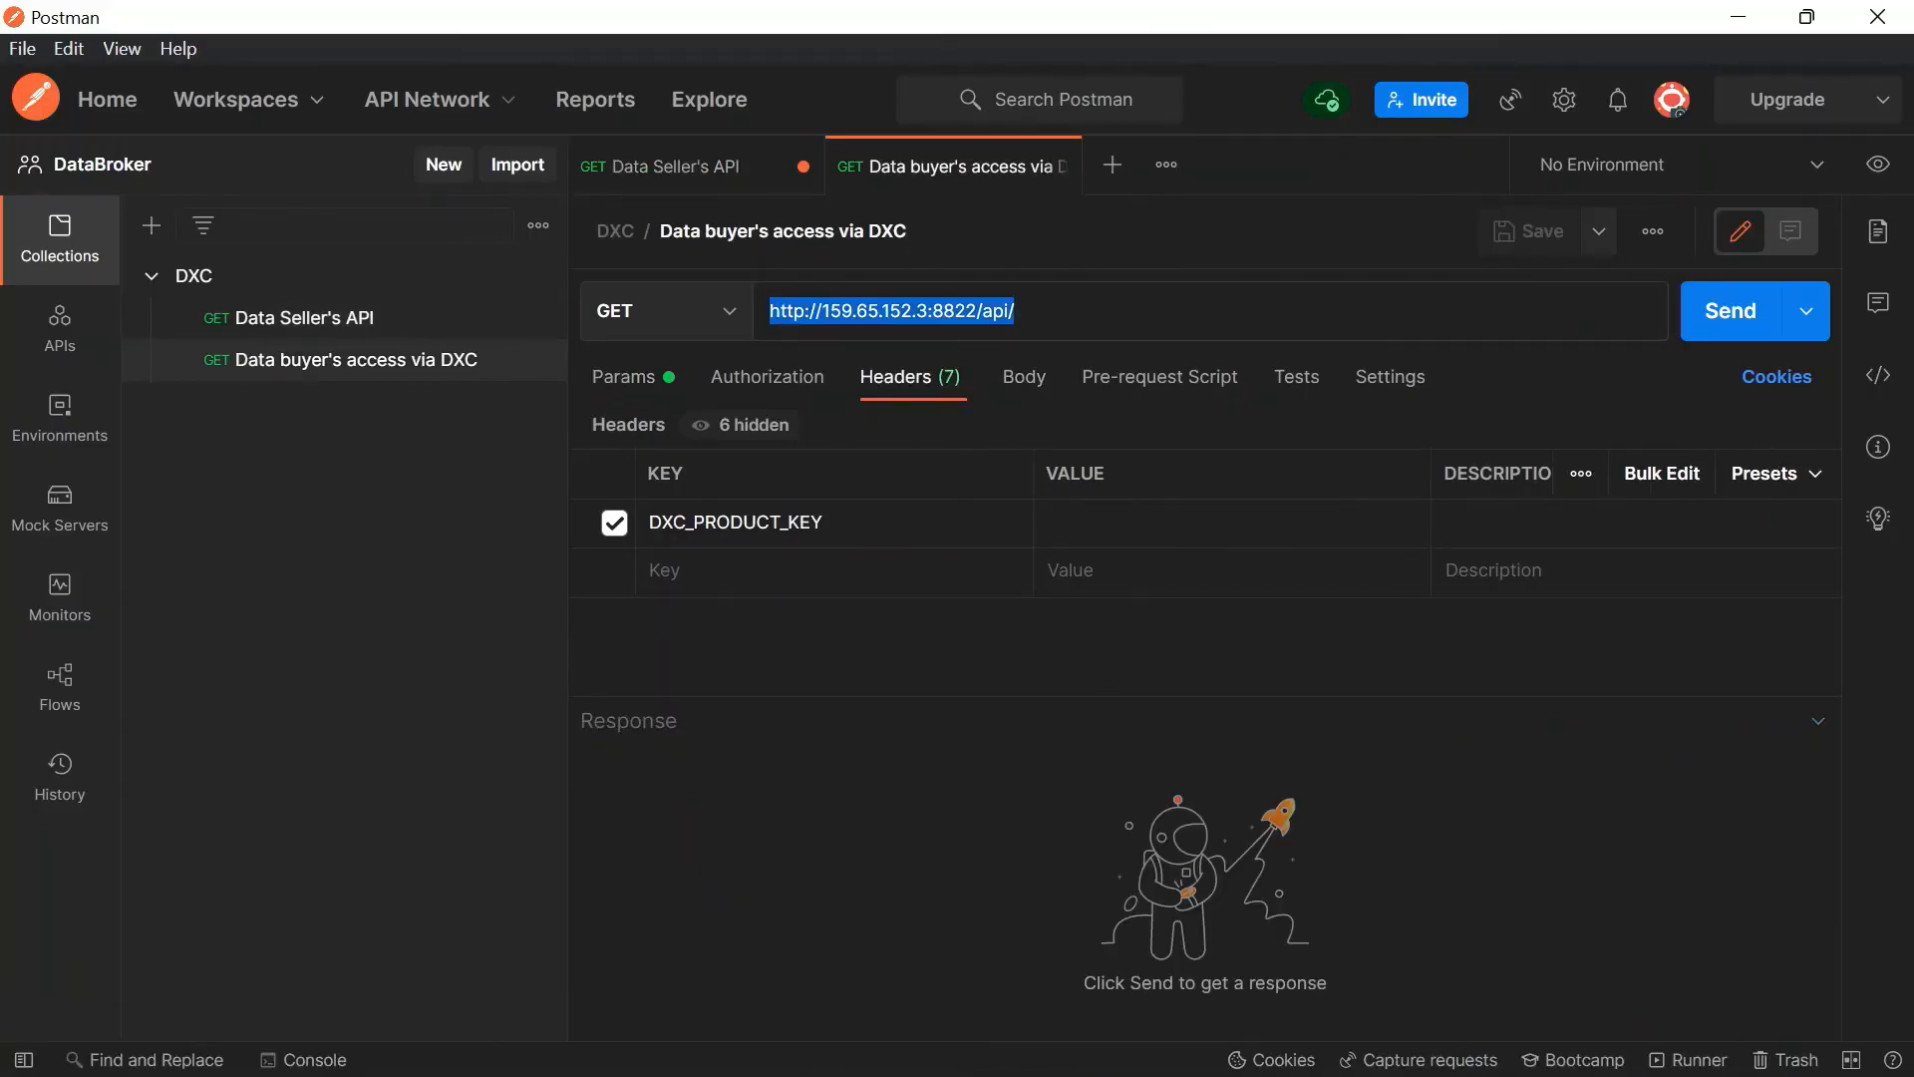
key(ctrl+v)
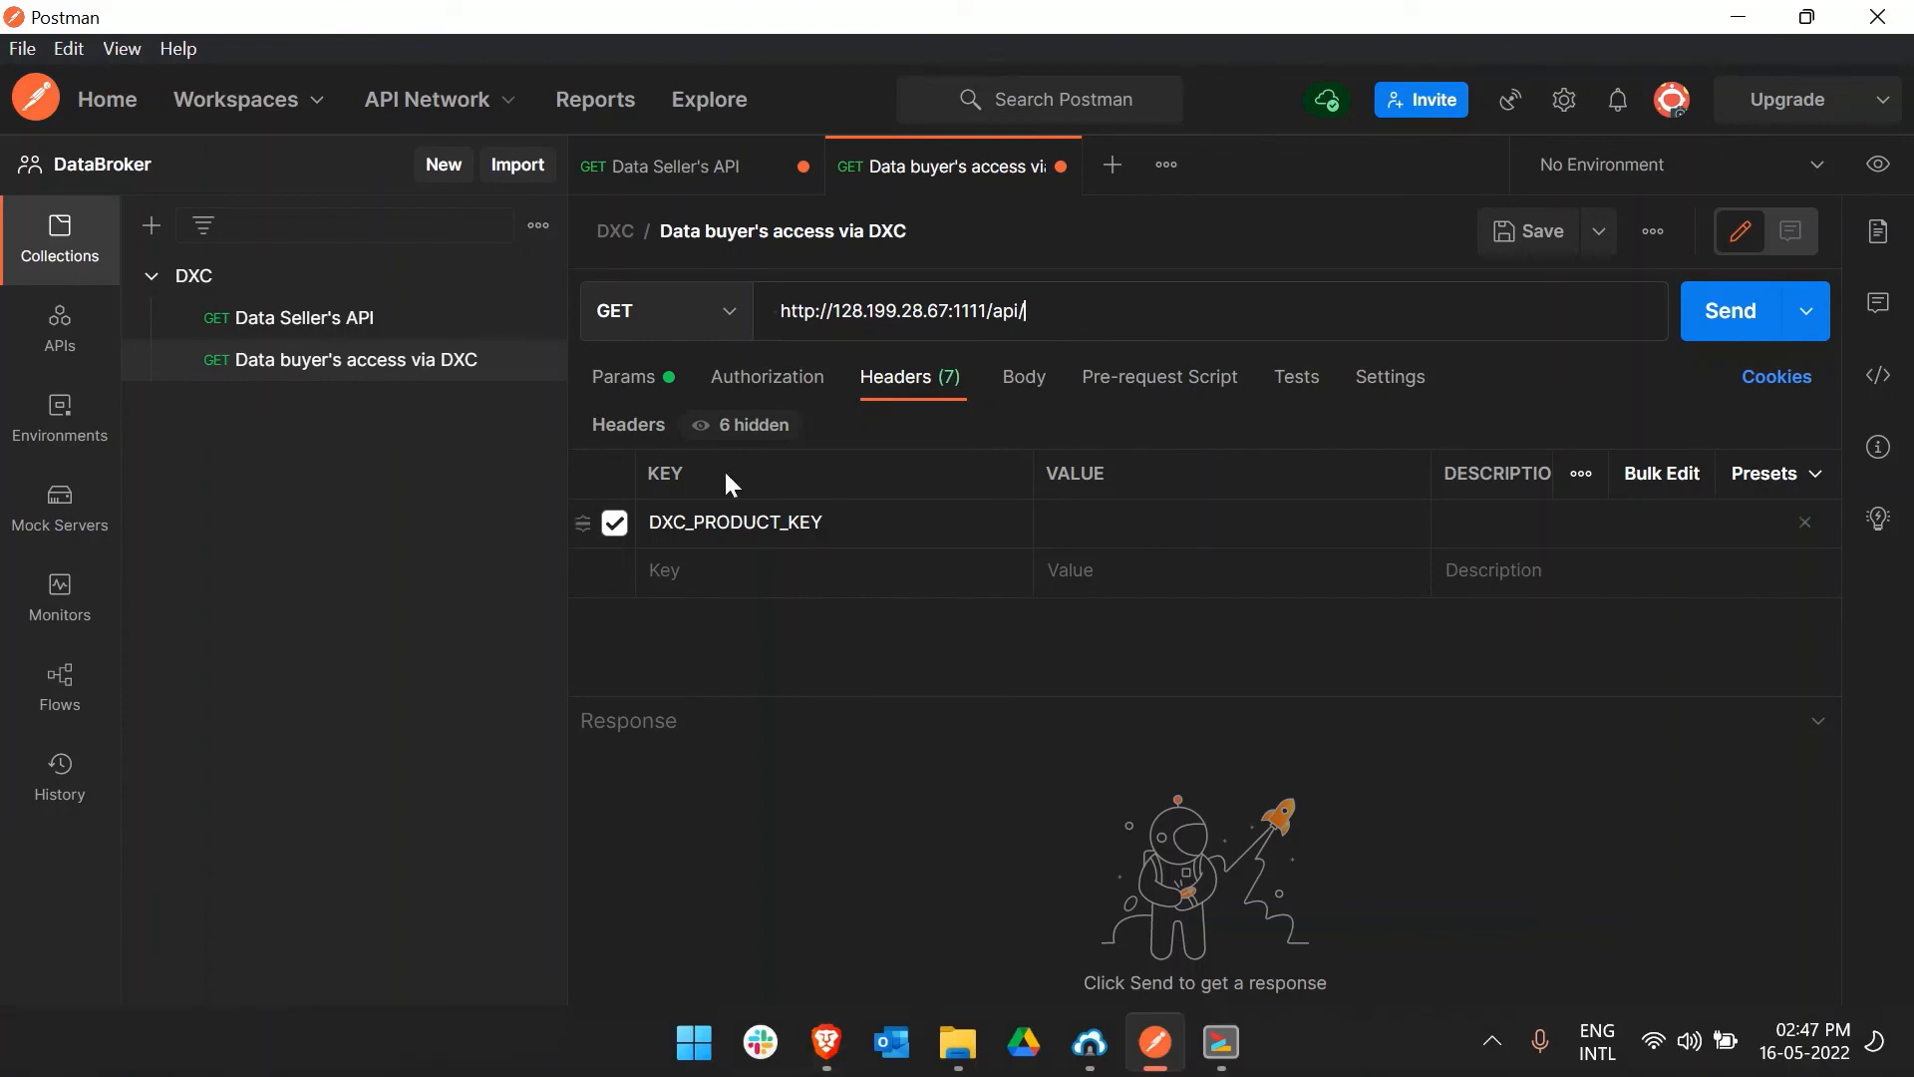
click(673, 177)
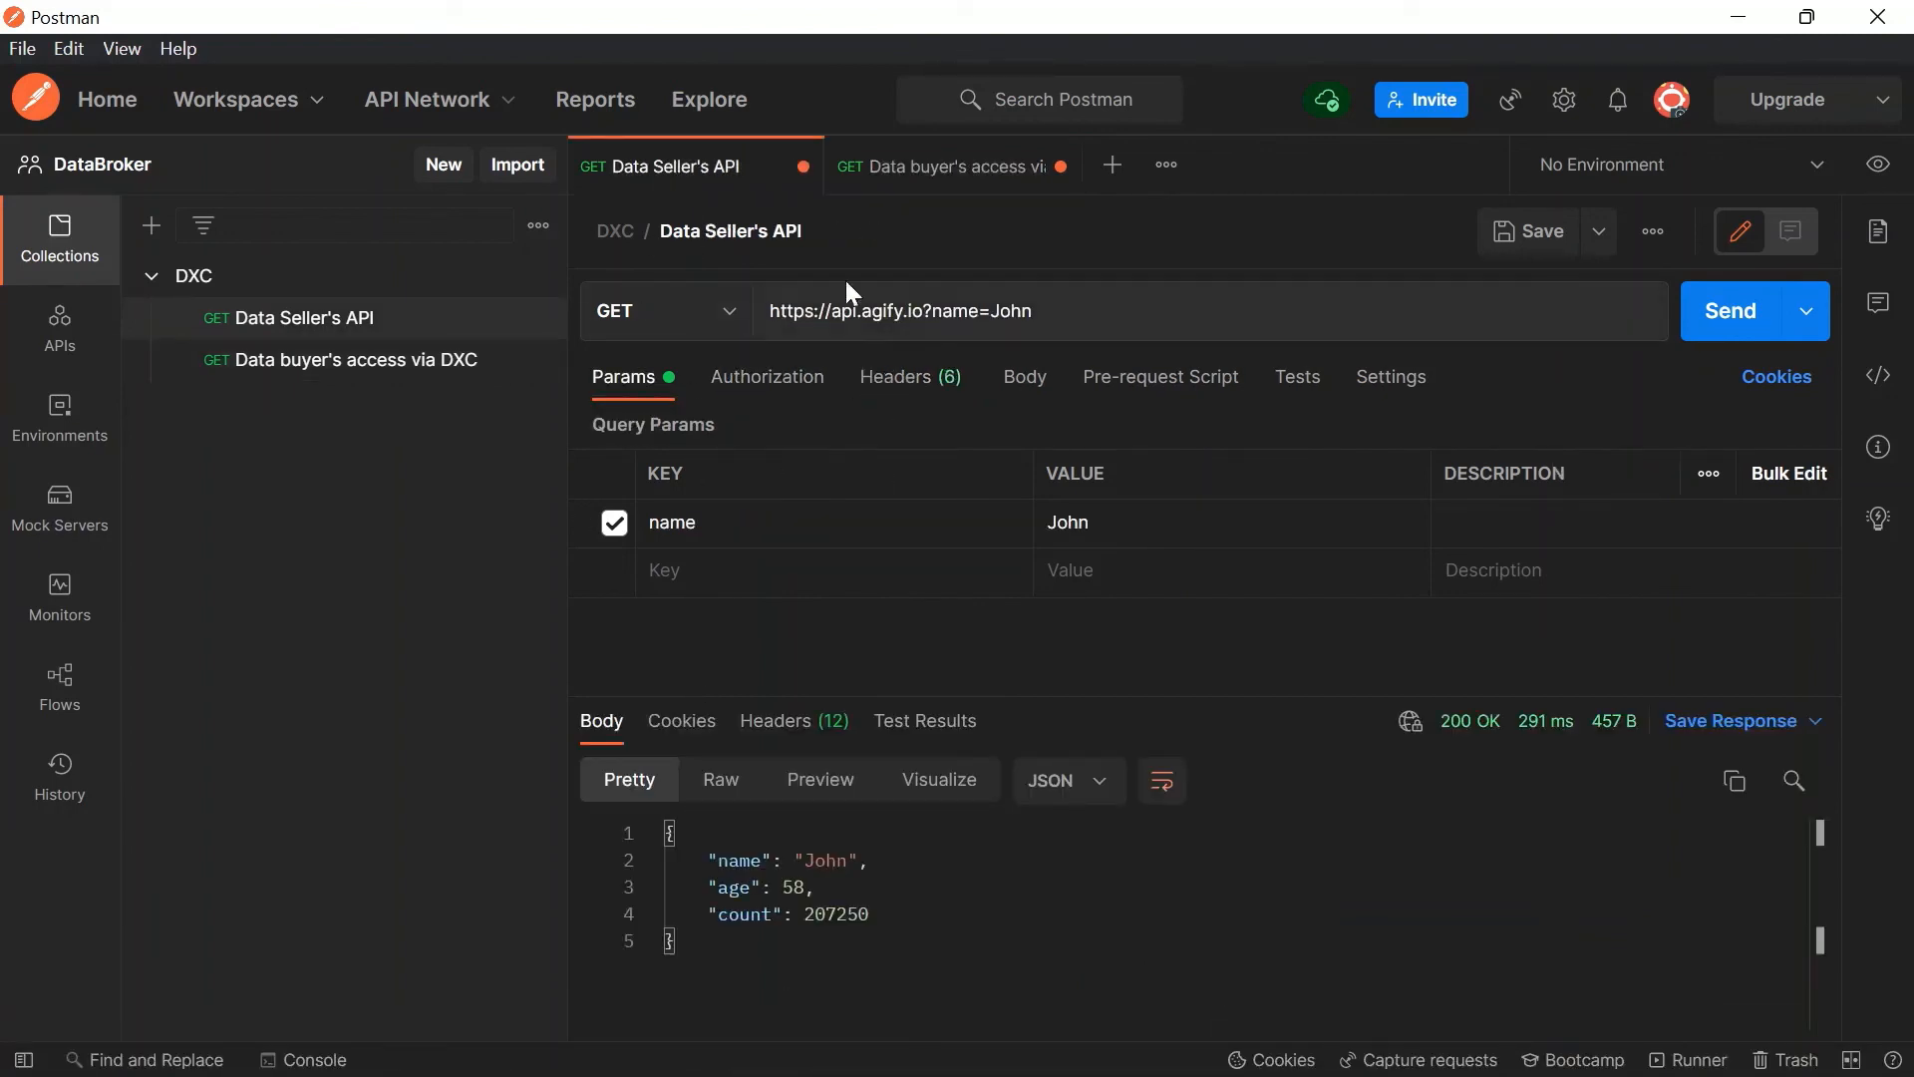
triple_click(1037, 299)
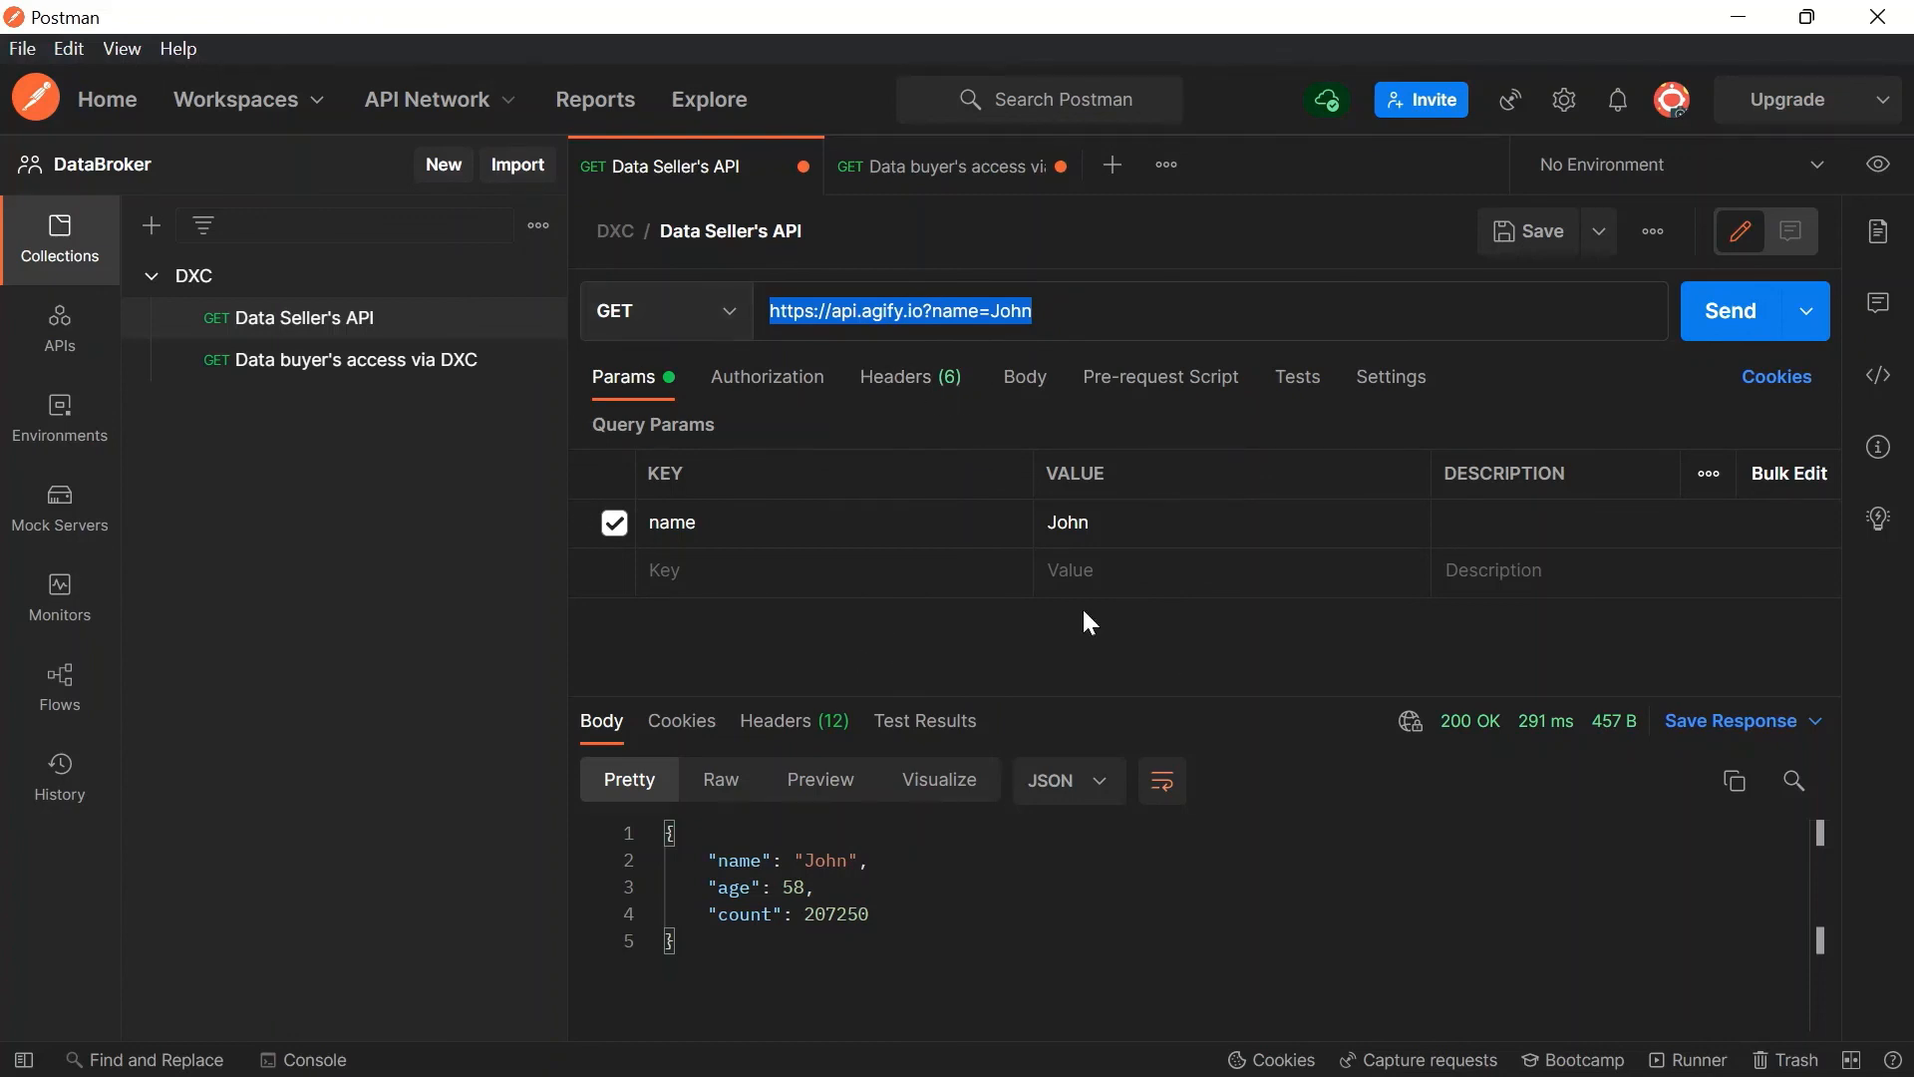
click(987, 166)
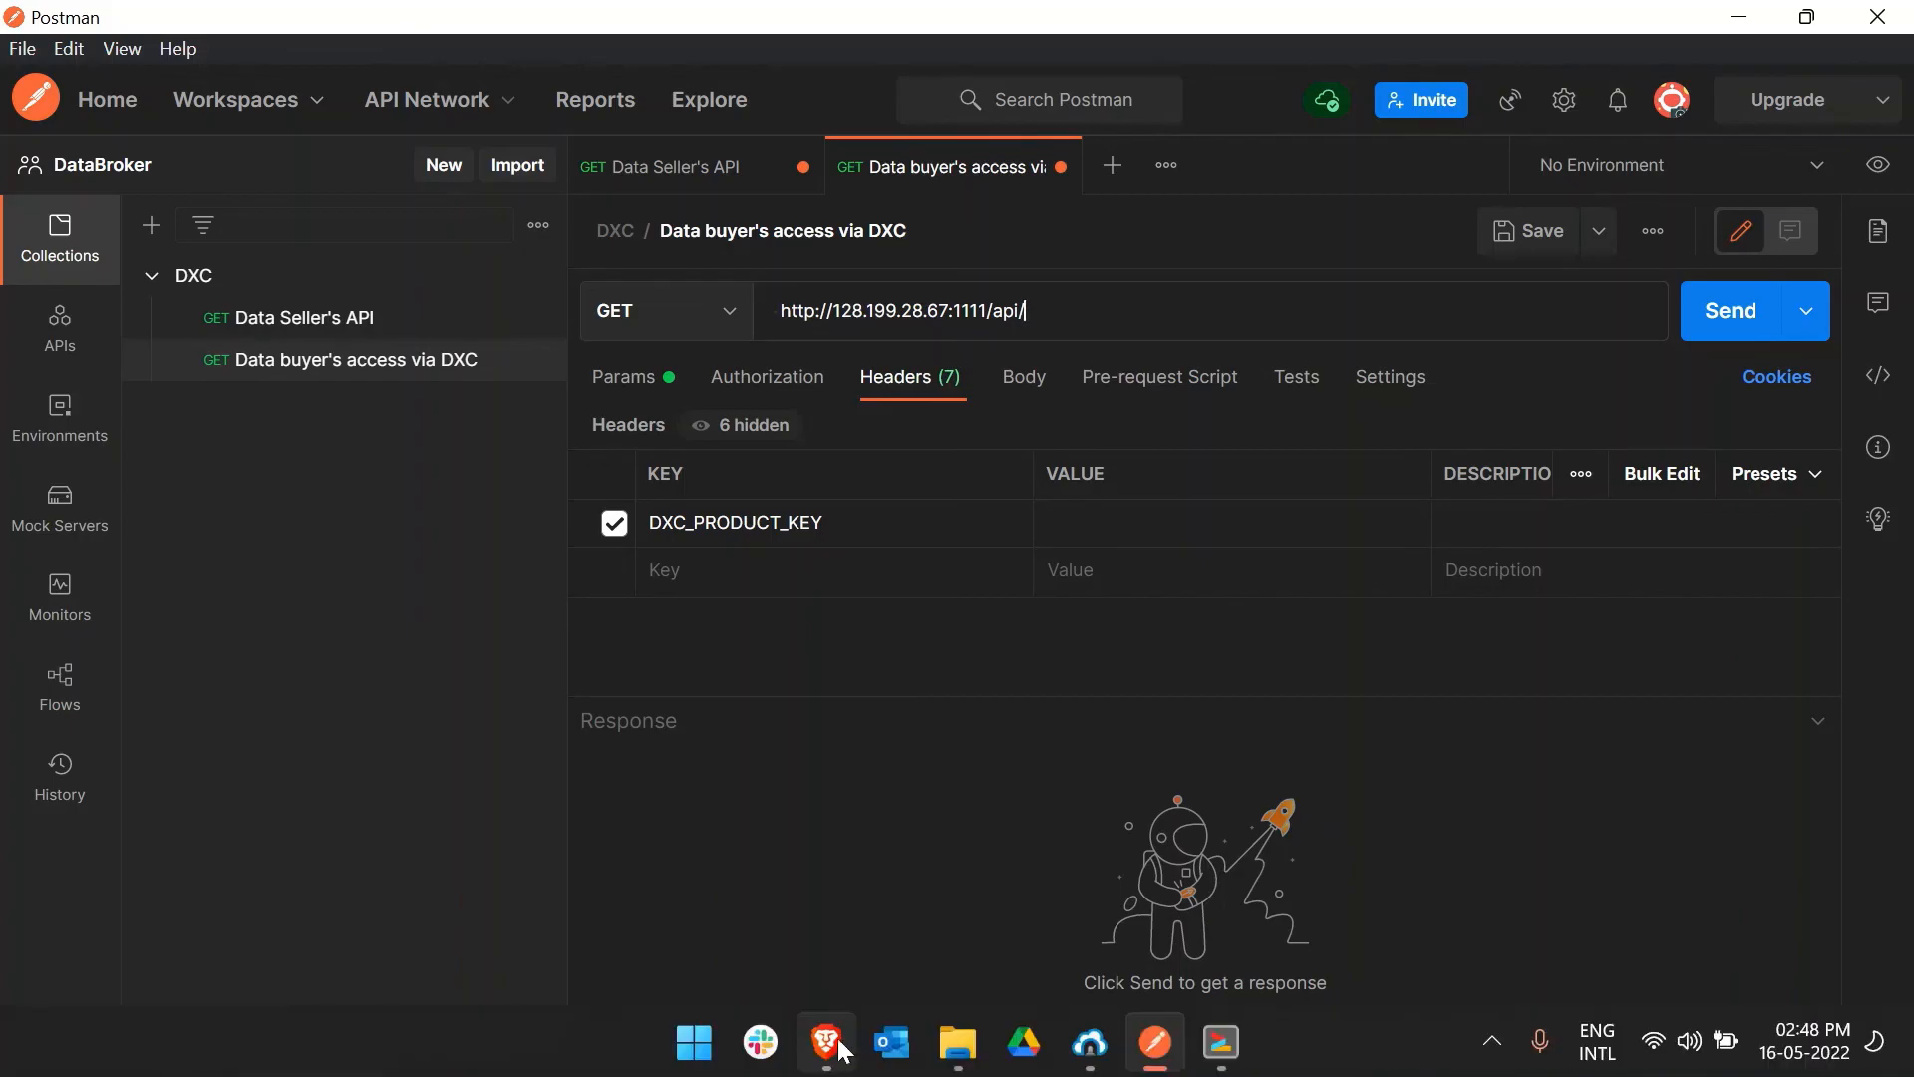
Step: Paste the copied product key into the DXC_PRODUCT_KEY header and send, getting 200 OK JSON
click(841, 1050)
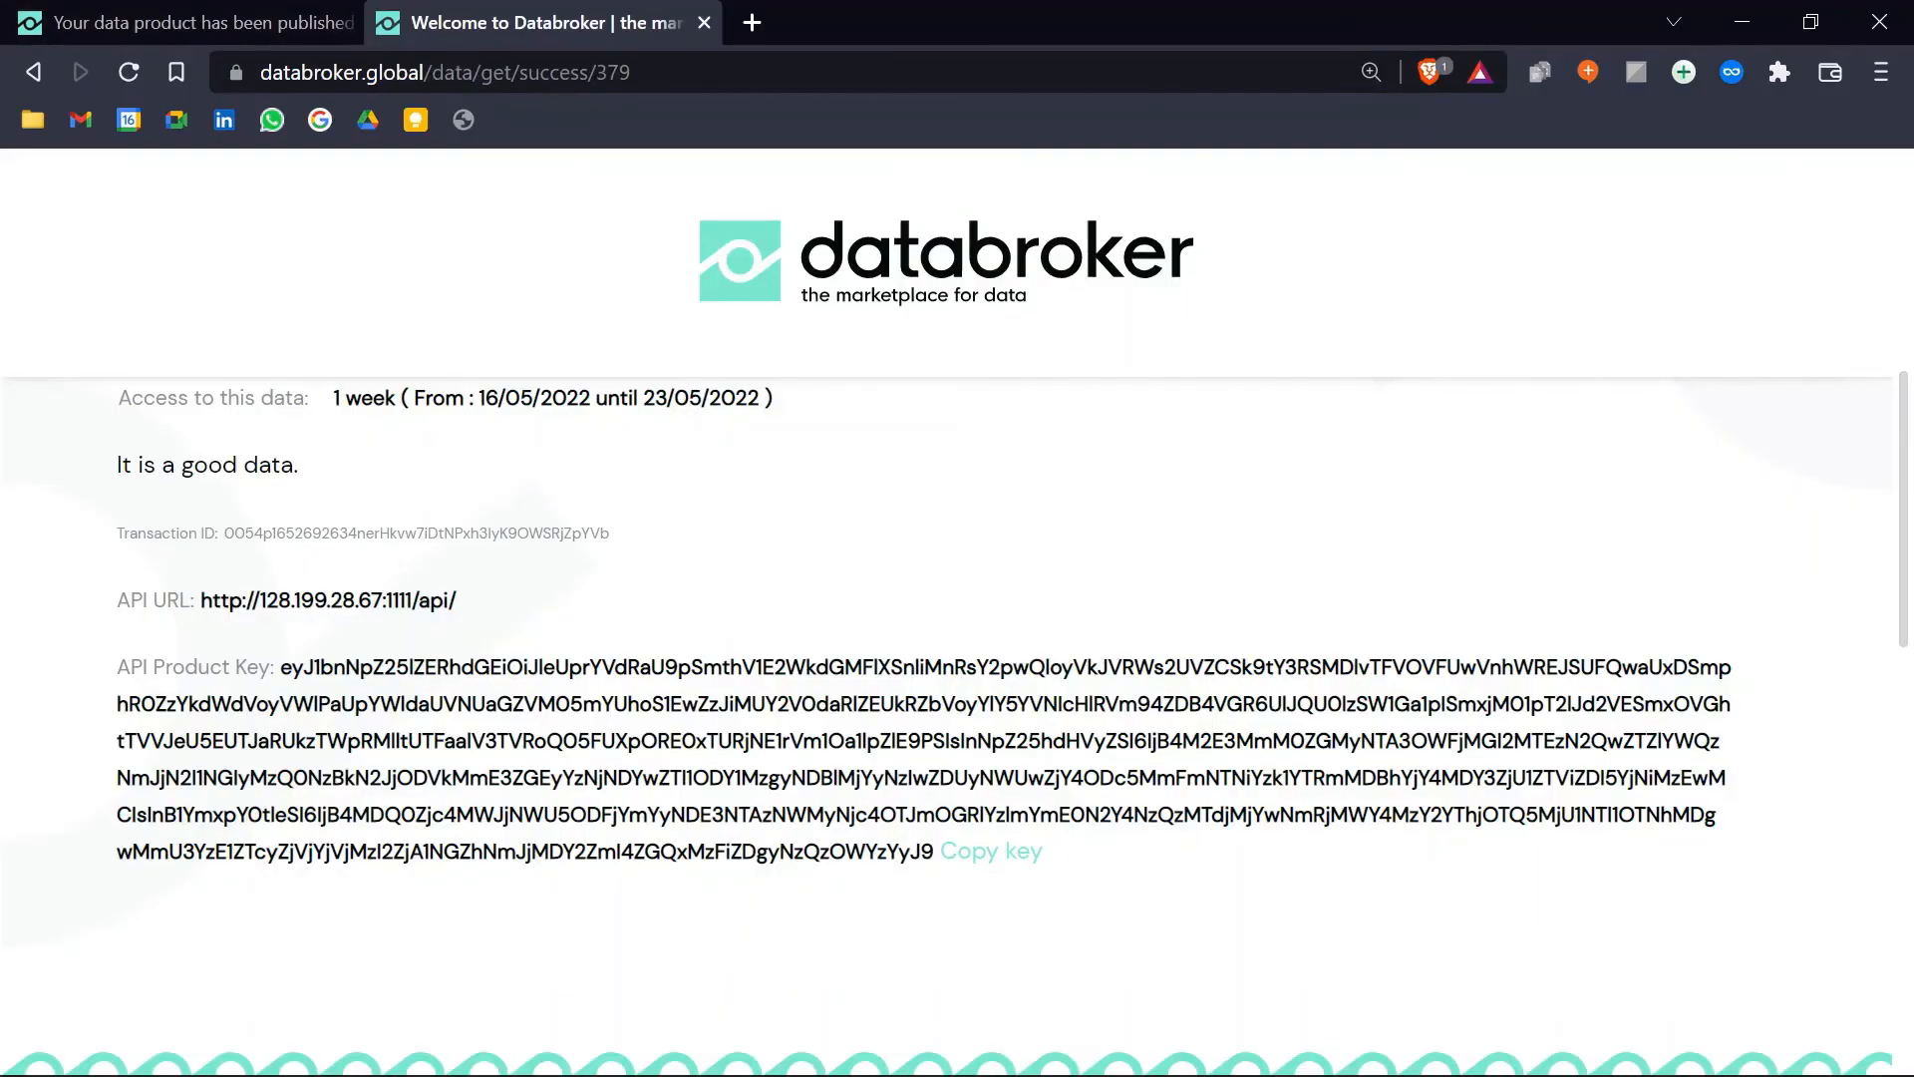
click(980, 863)
click(1148, 1047)
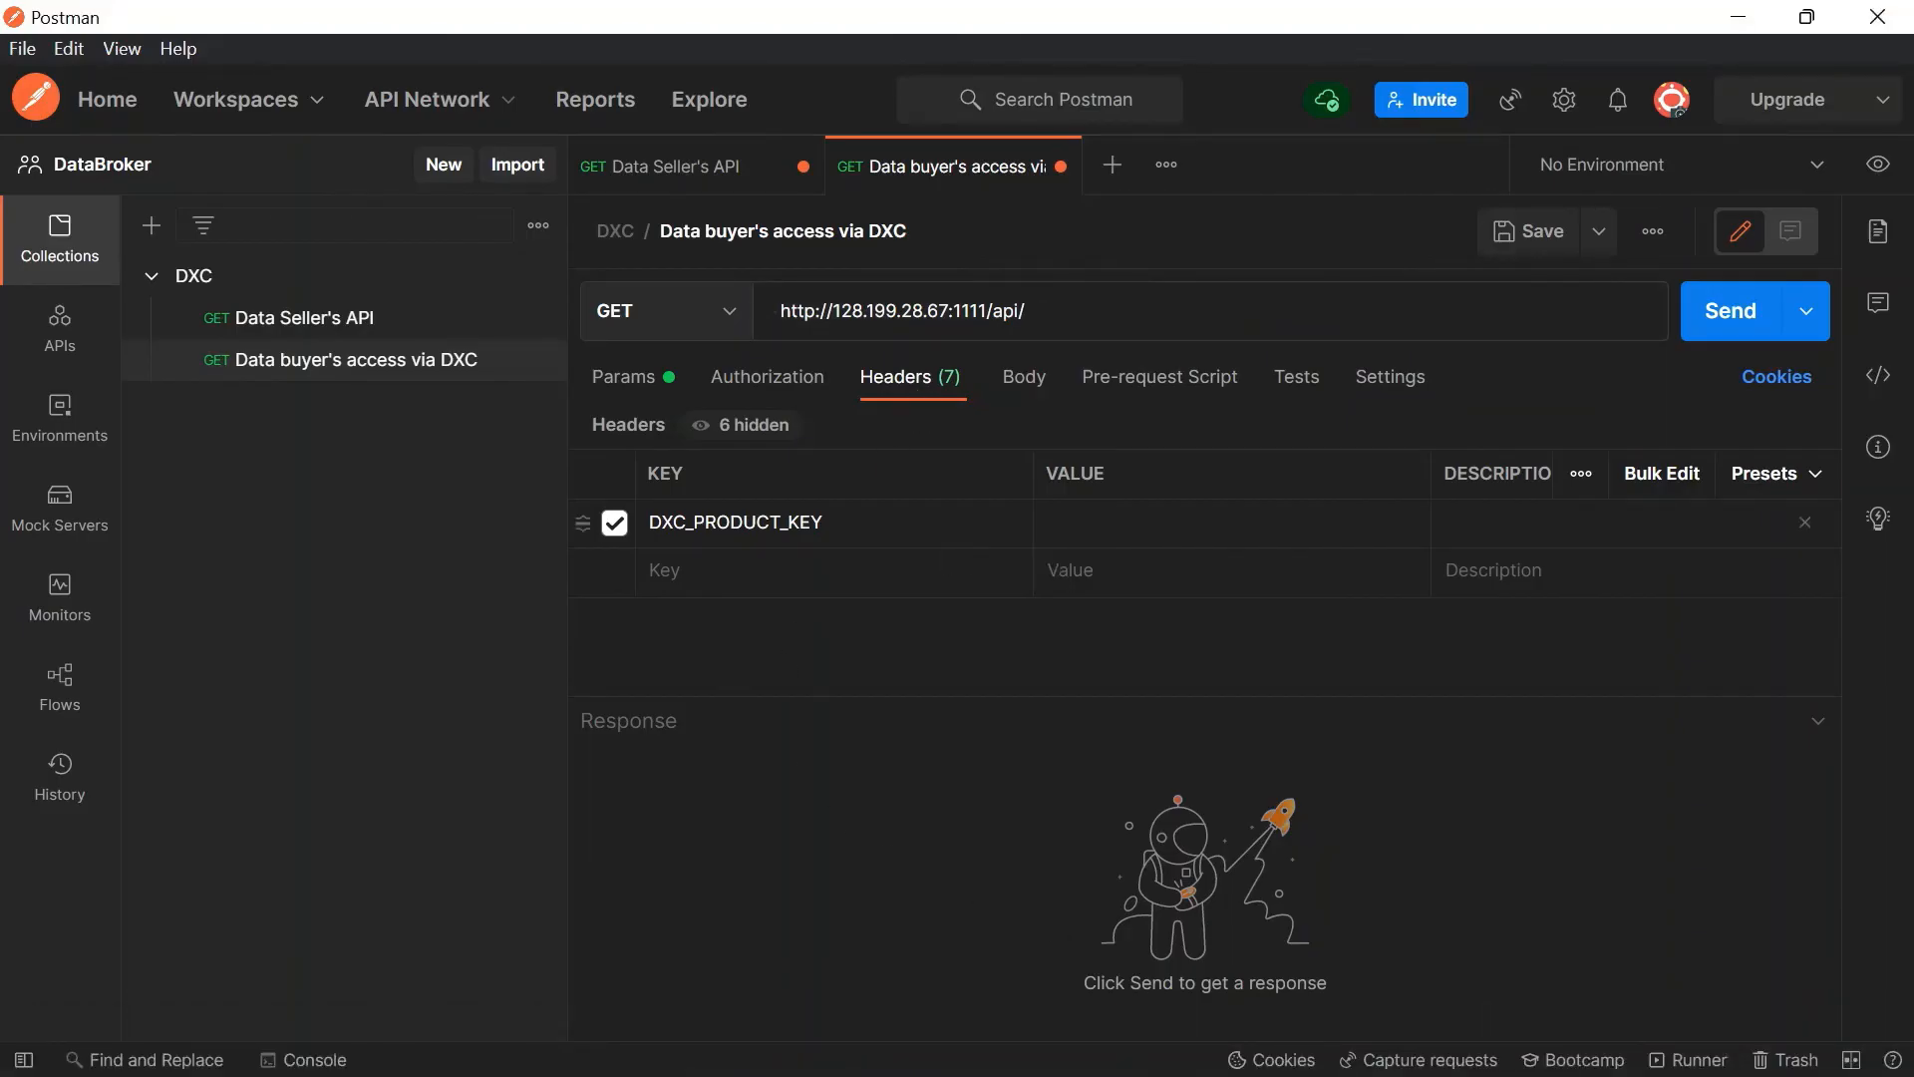
click(1188, 536)
key(ctrl+v)
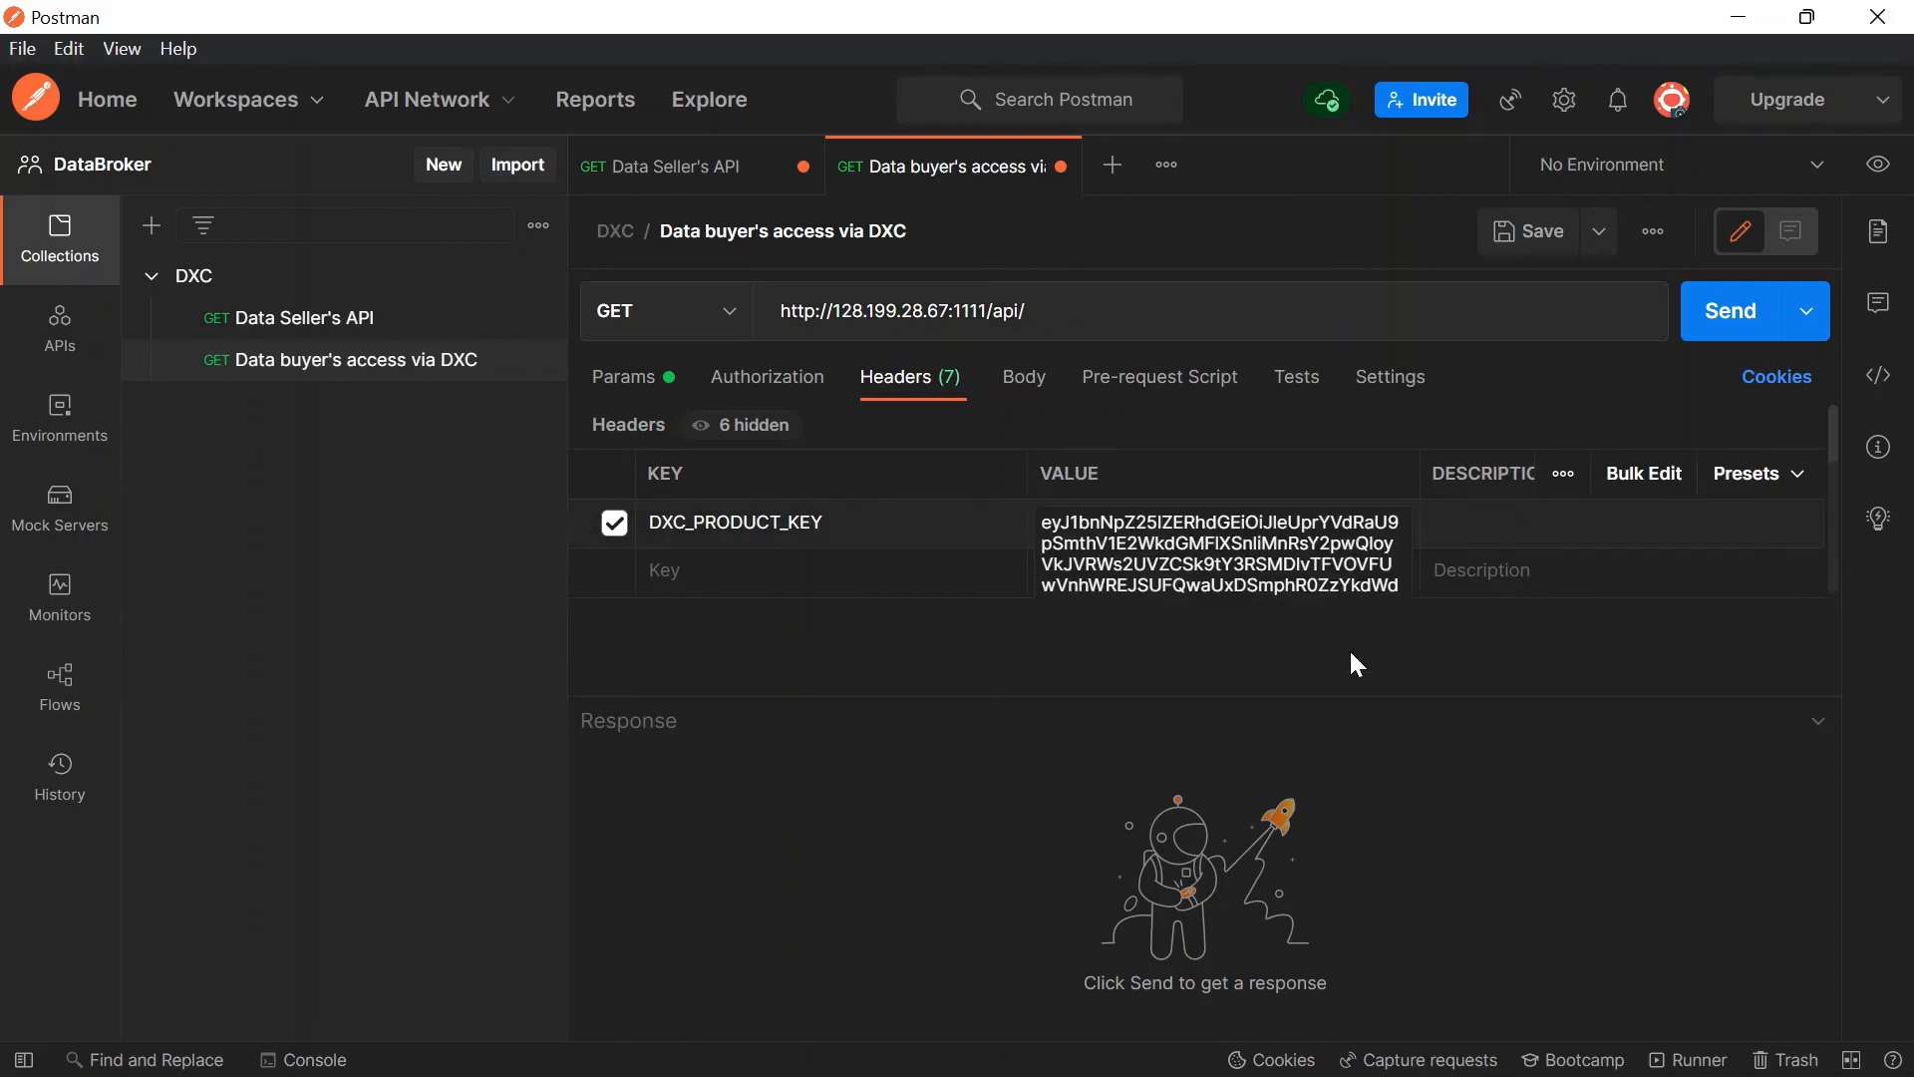
click(1745, 329)
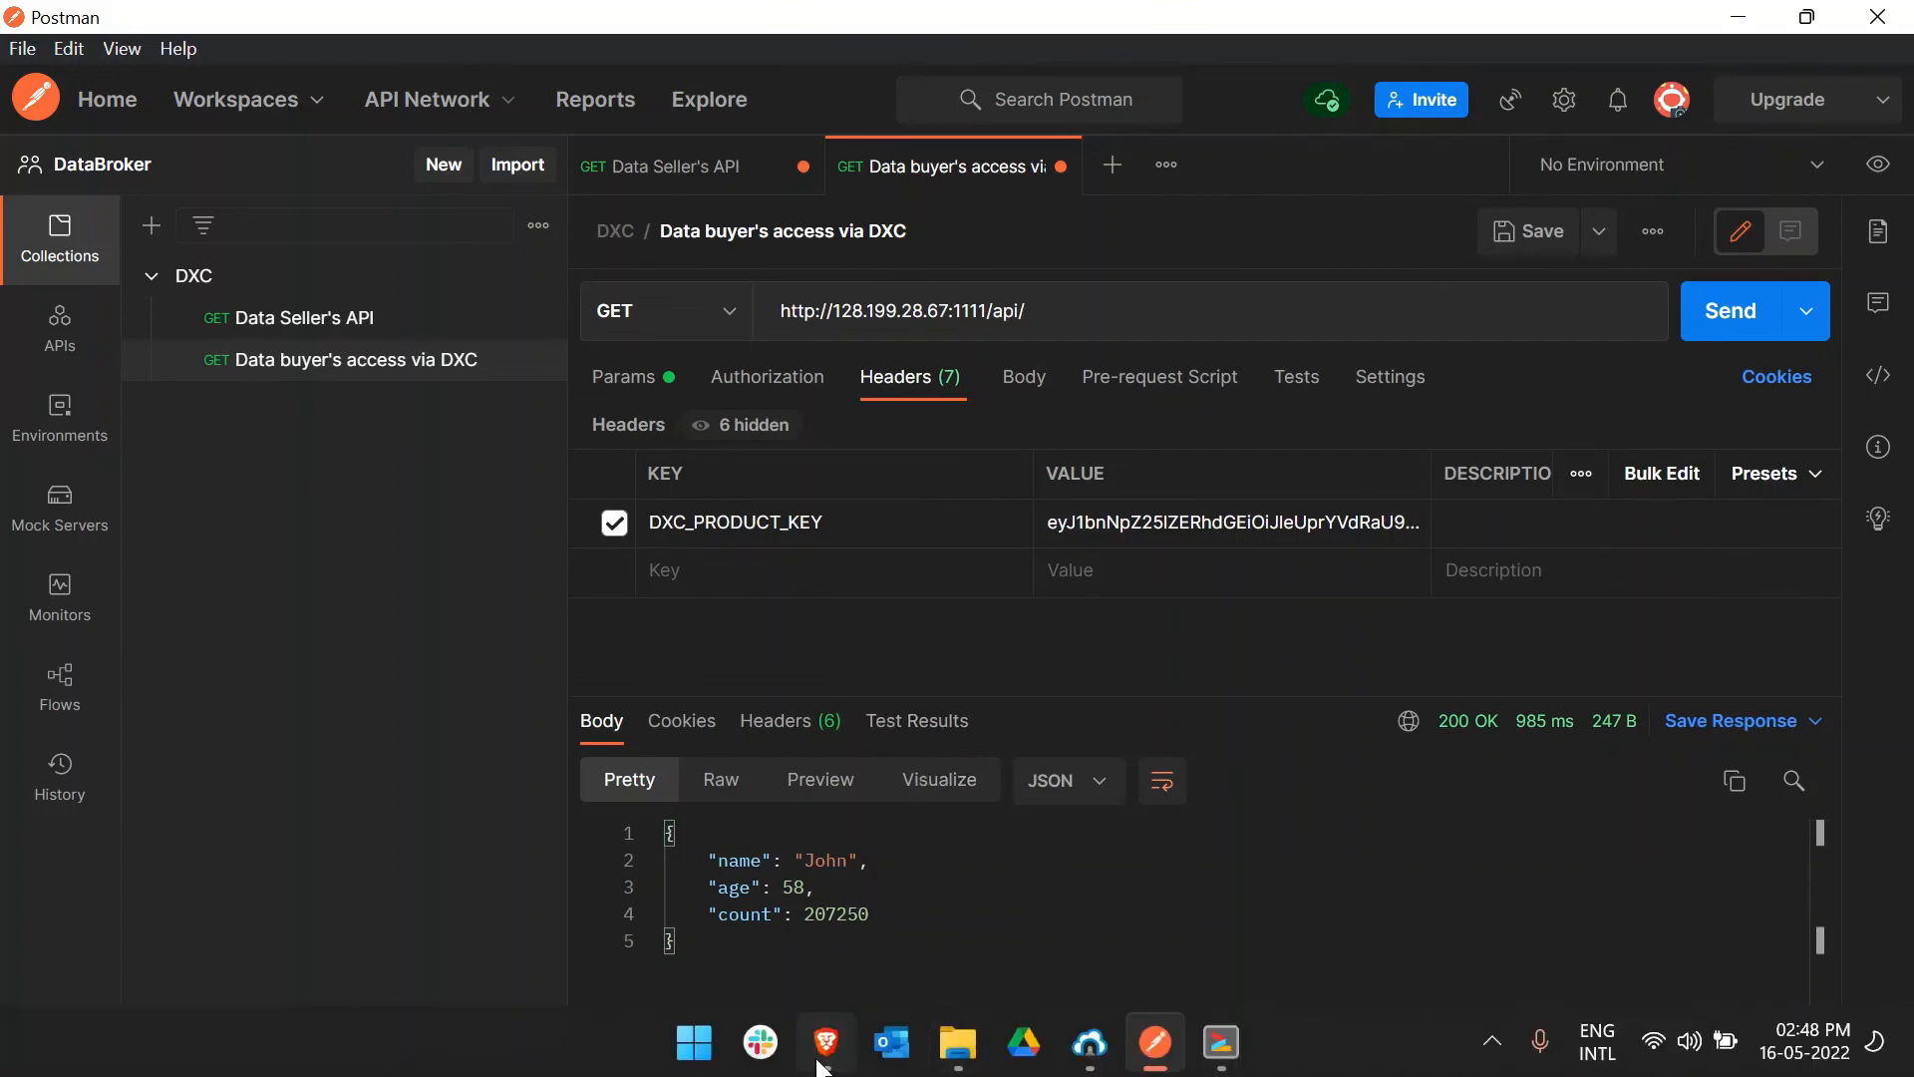
click(826, 1045)
click(925, 296)
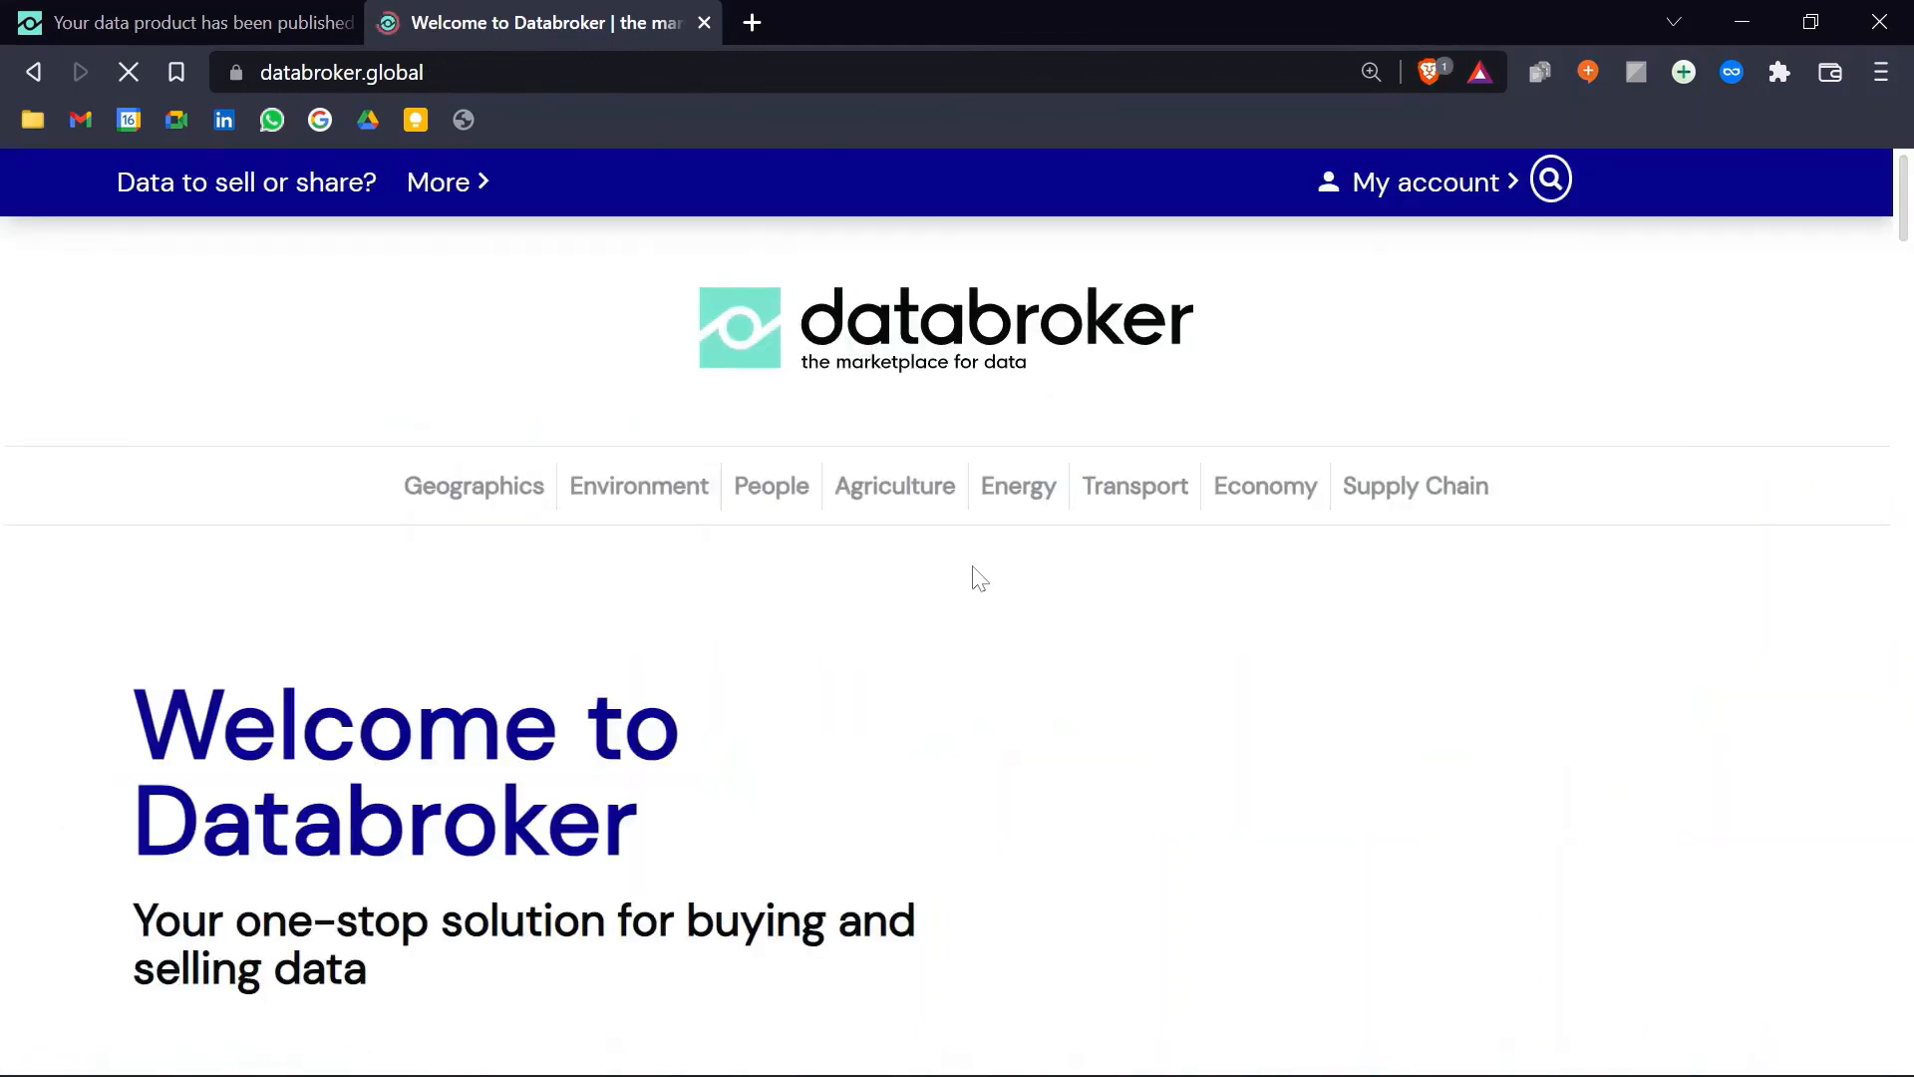
Step: Review My purchases showing API AGE and Design Param, both free for 1 week, then go home
click(1436, 190)
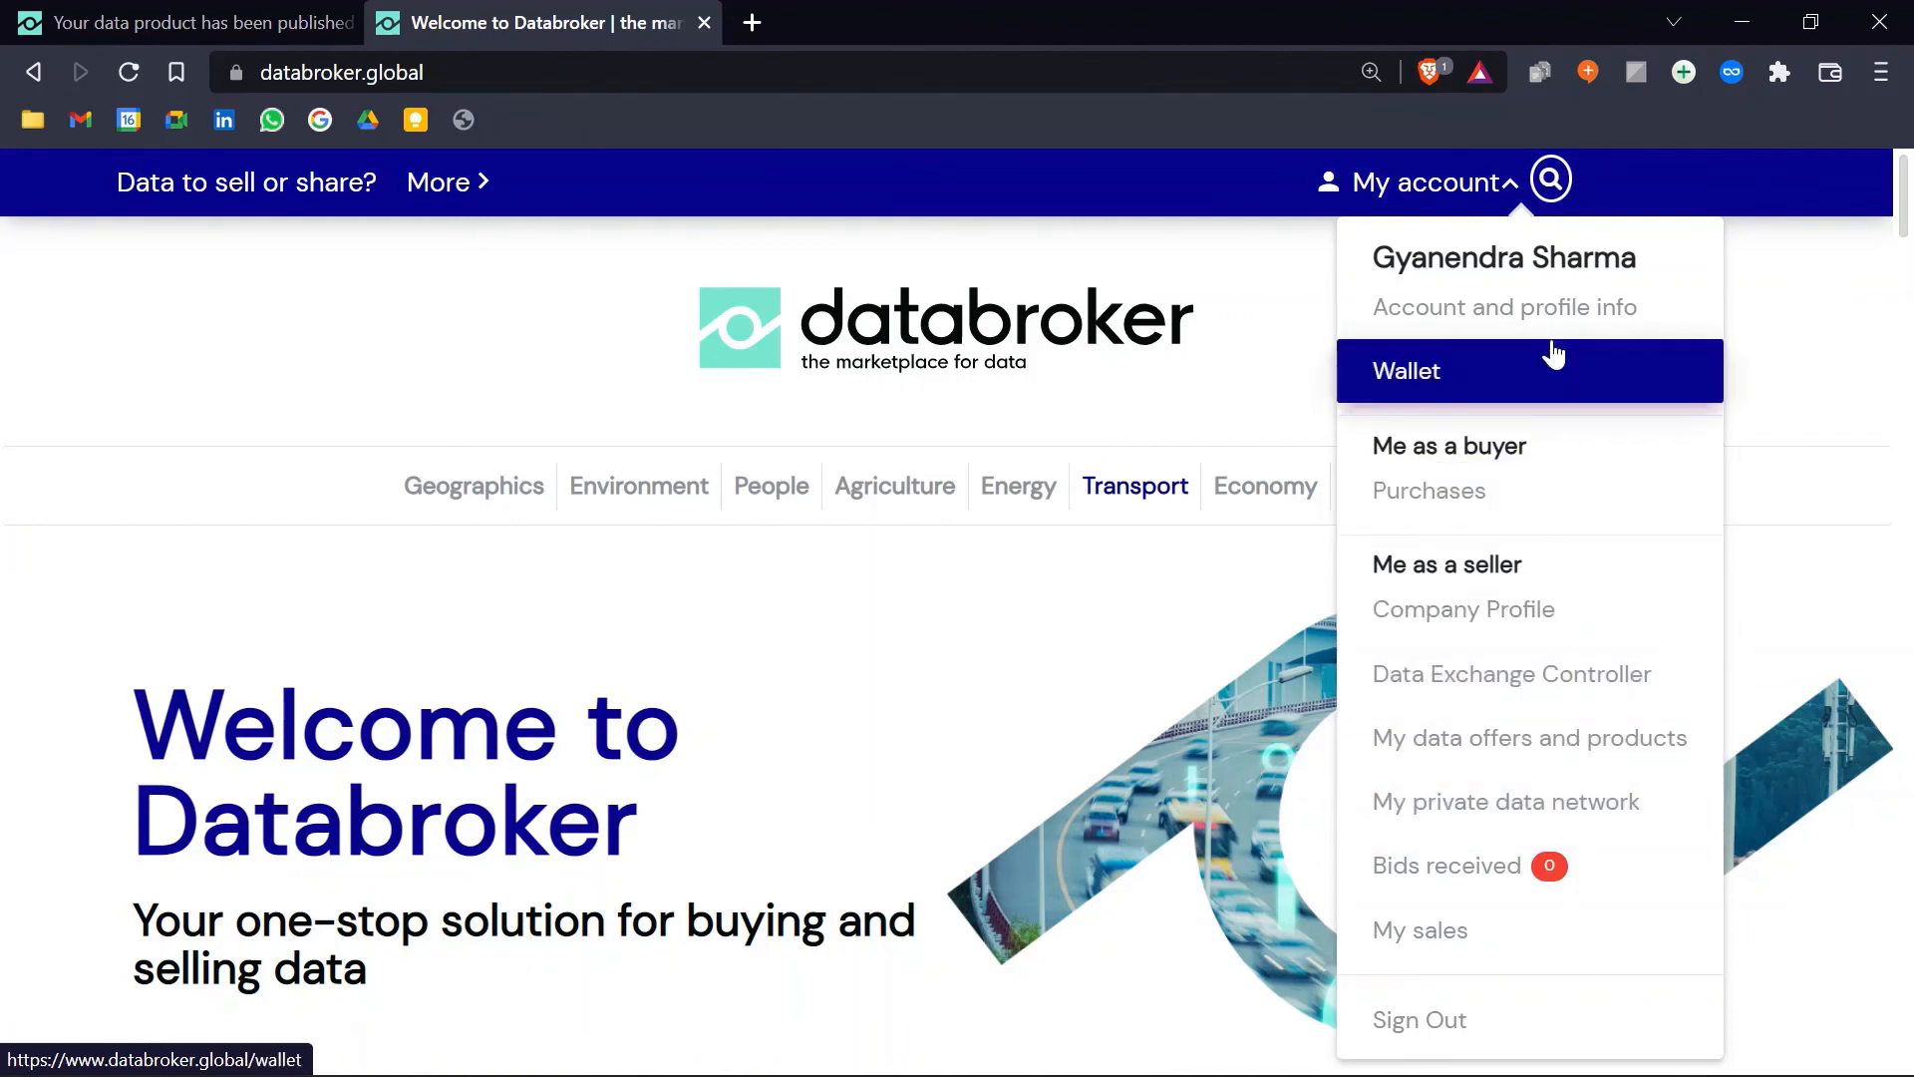
click(1438, 514)
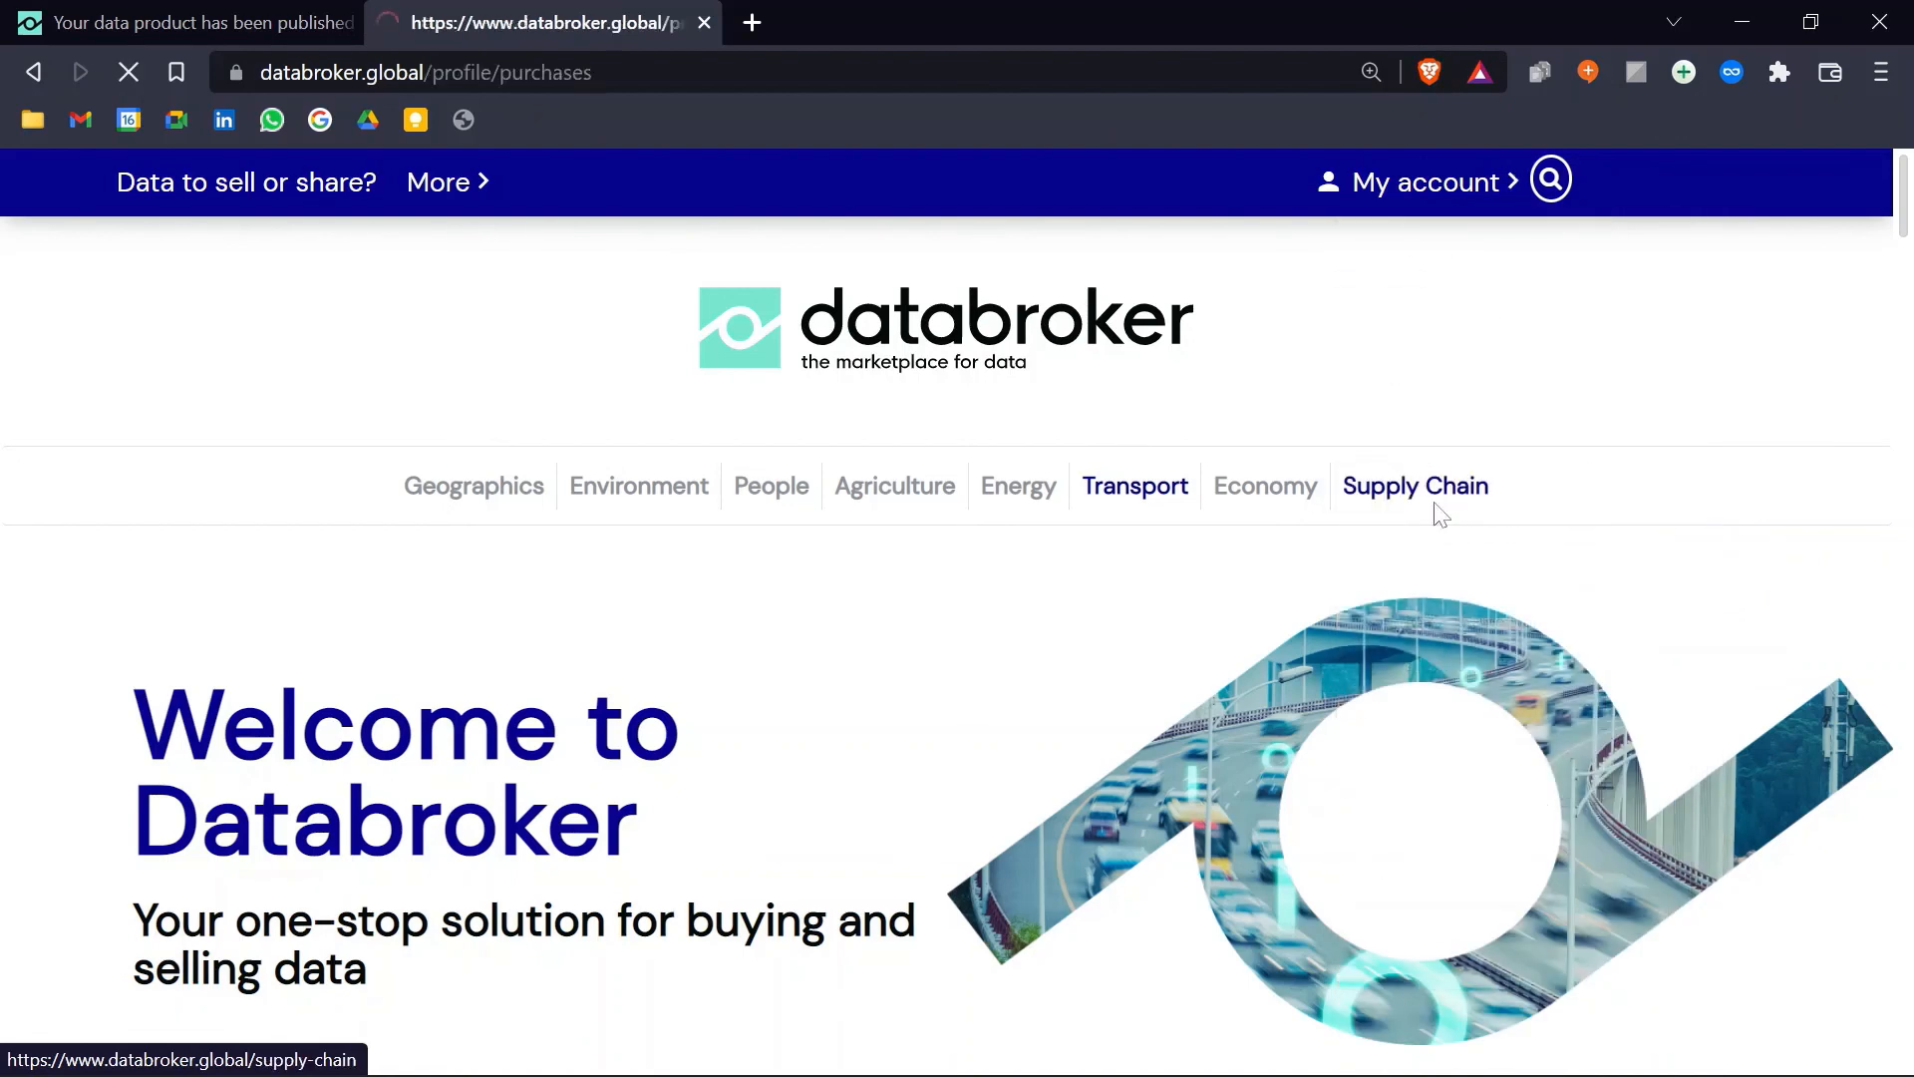
scroll(833, 616, down, 3)
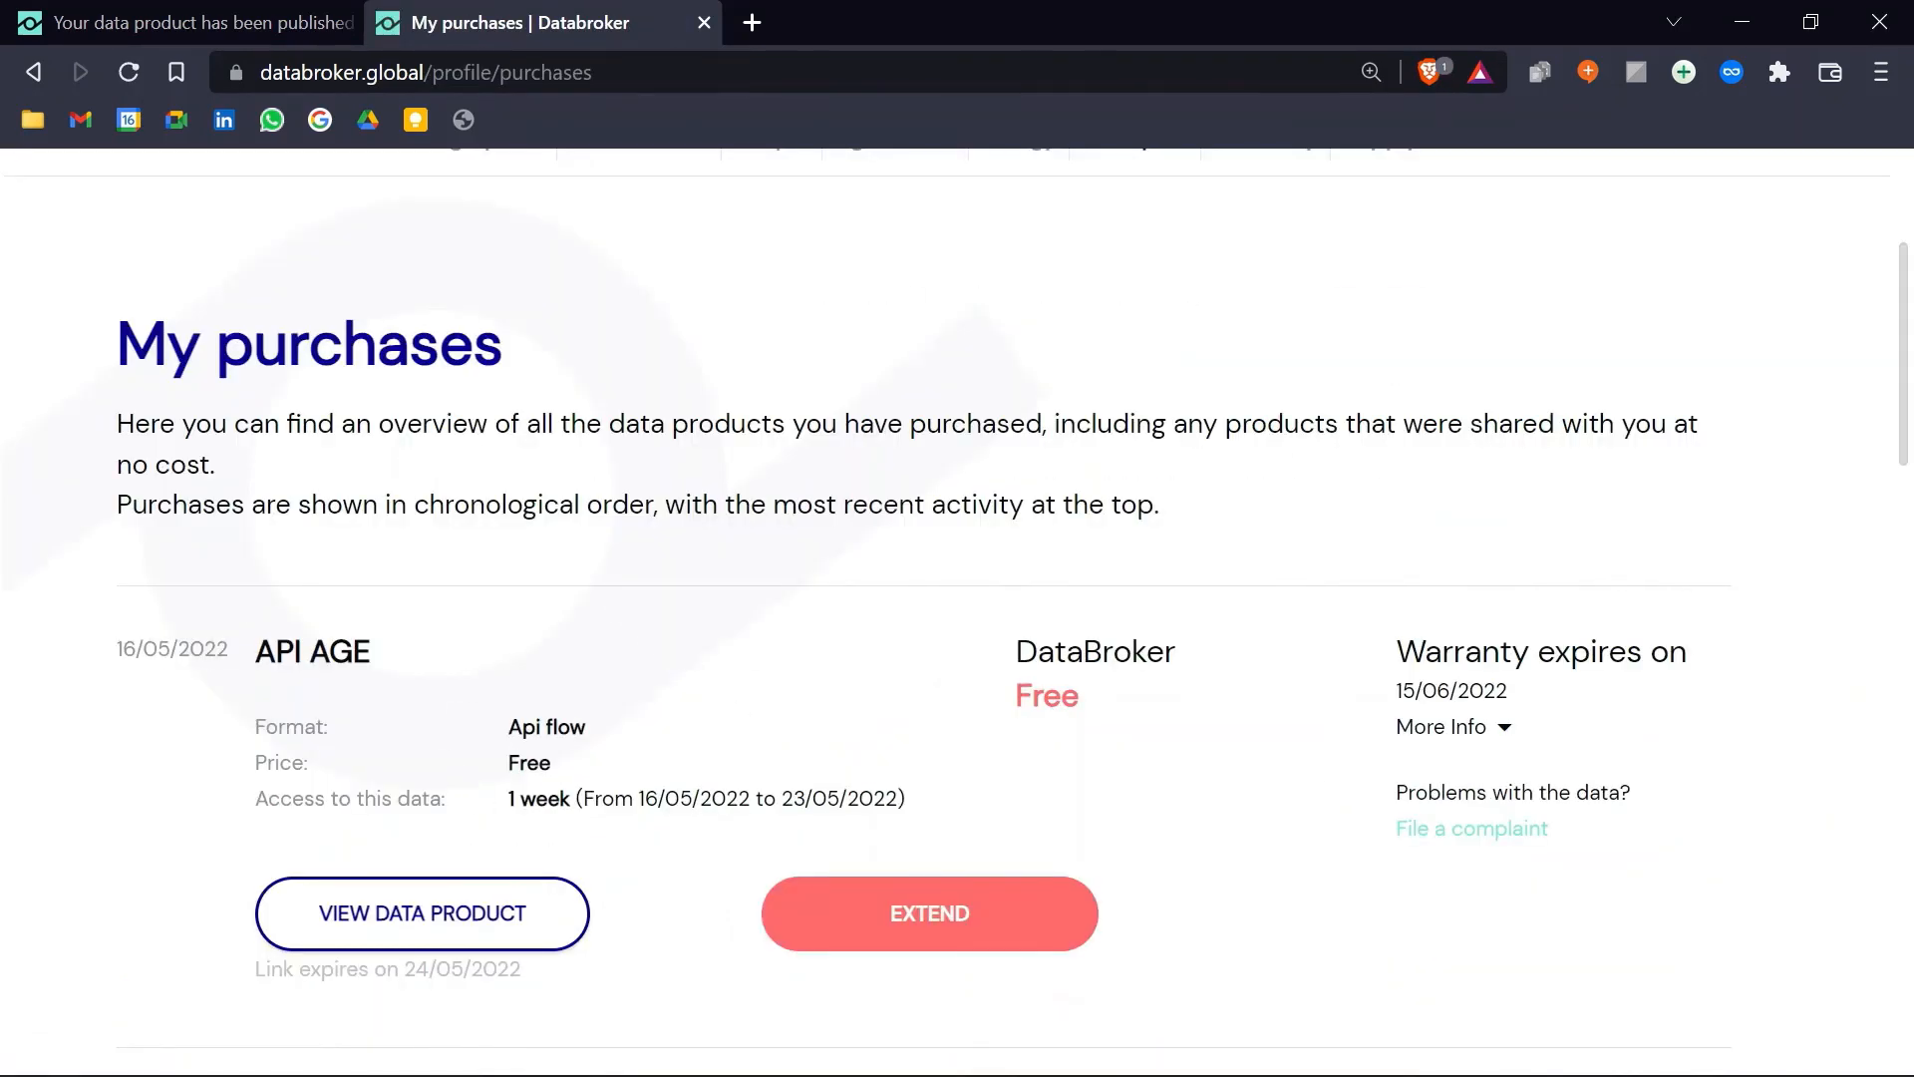
scroll(688, 658, down, 3)
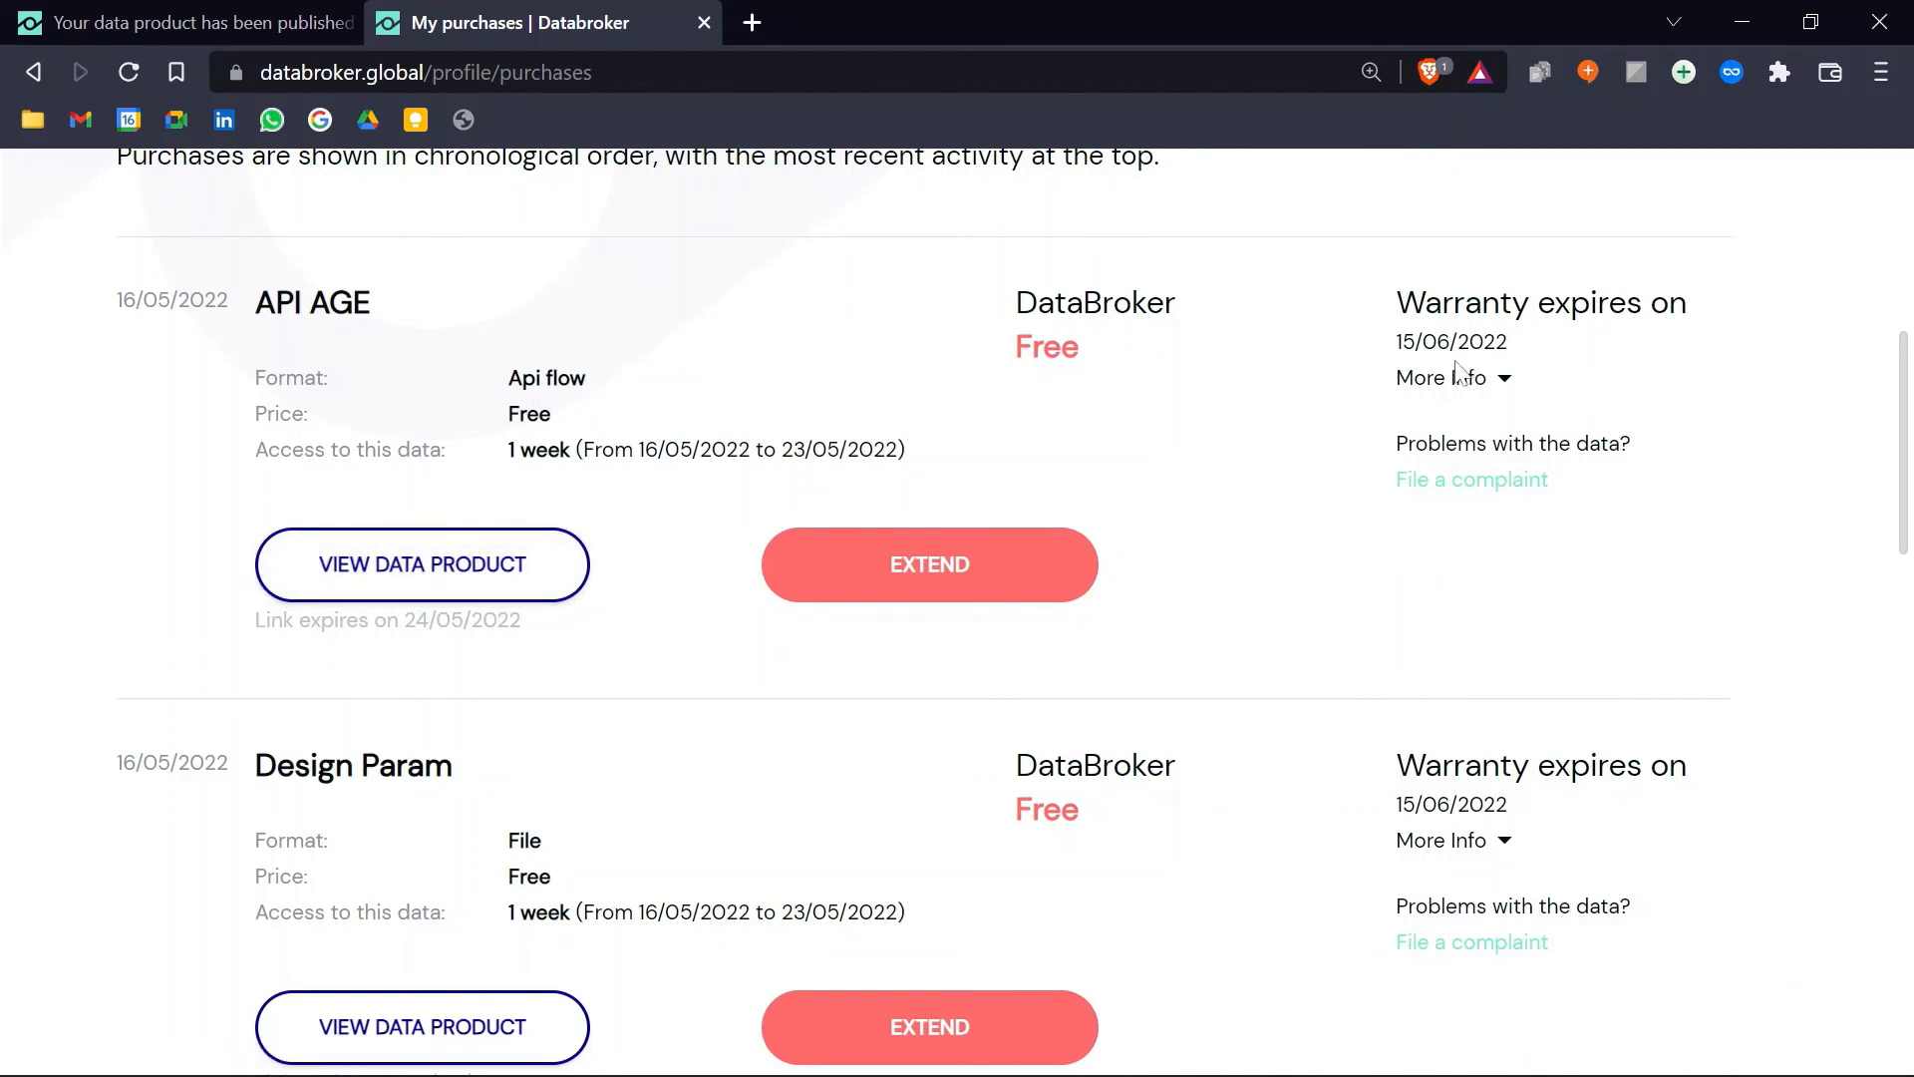
drag(1397, 342, 1530, 338)
click(1212, 496)
scroll(670, 610, down, 3)
scroll(670, 610, up, 9)
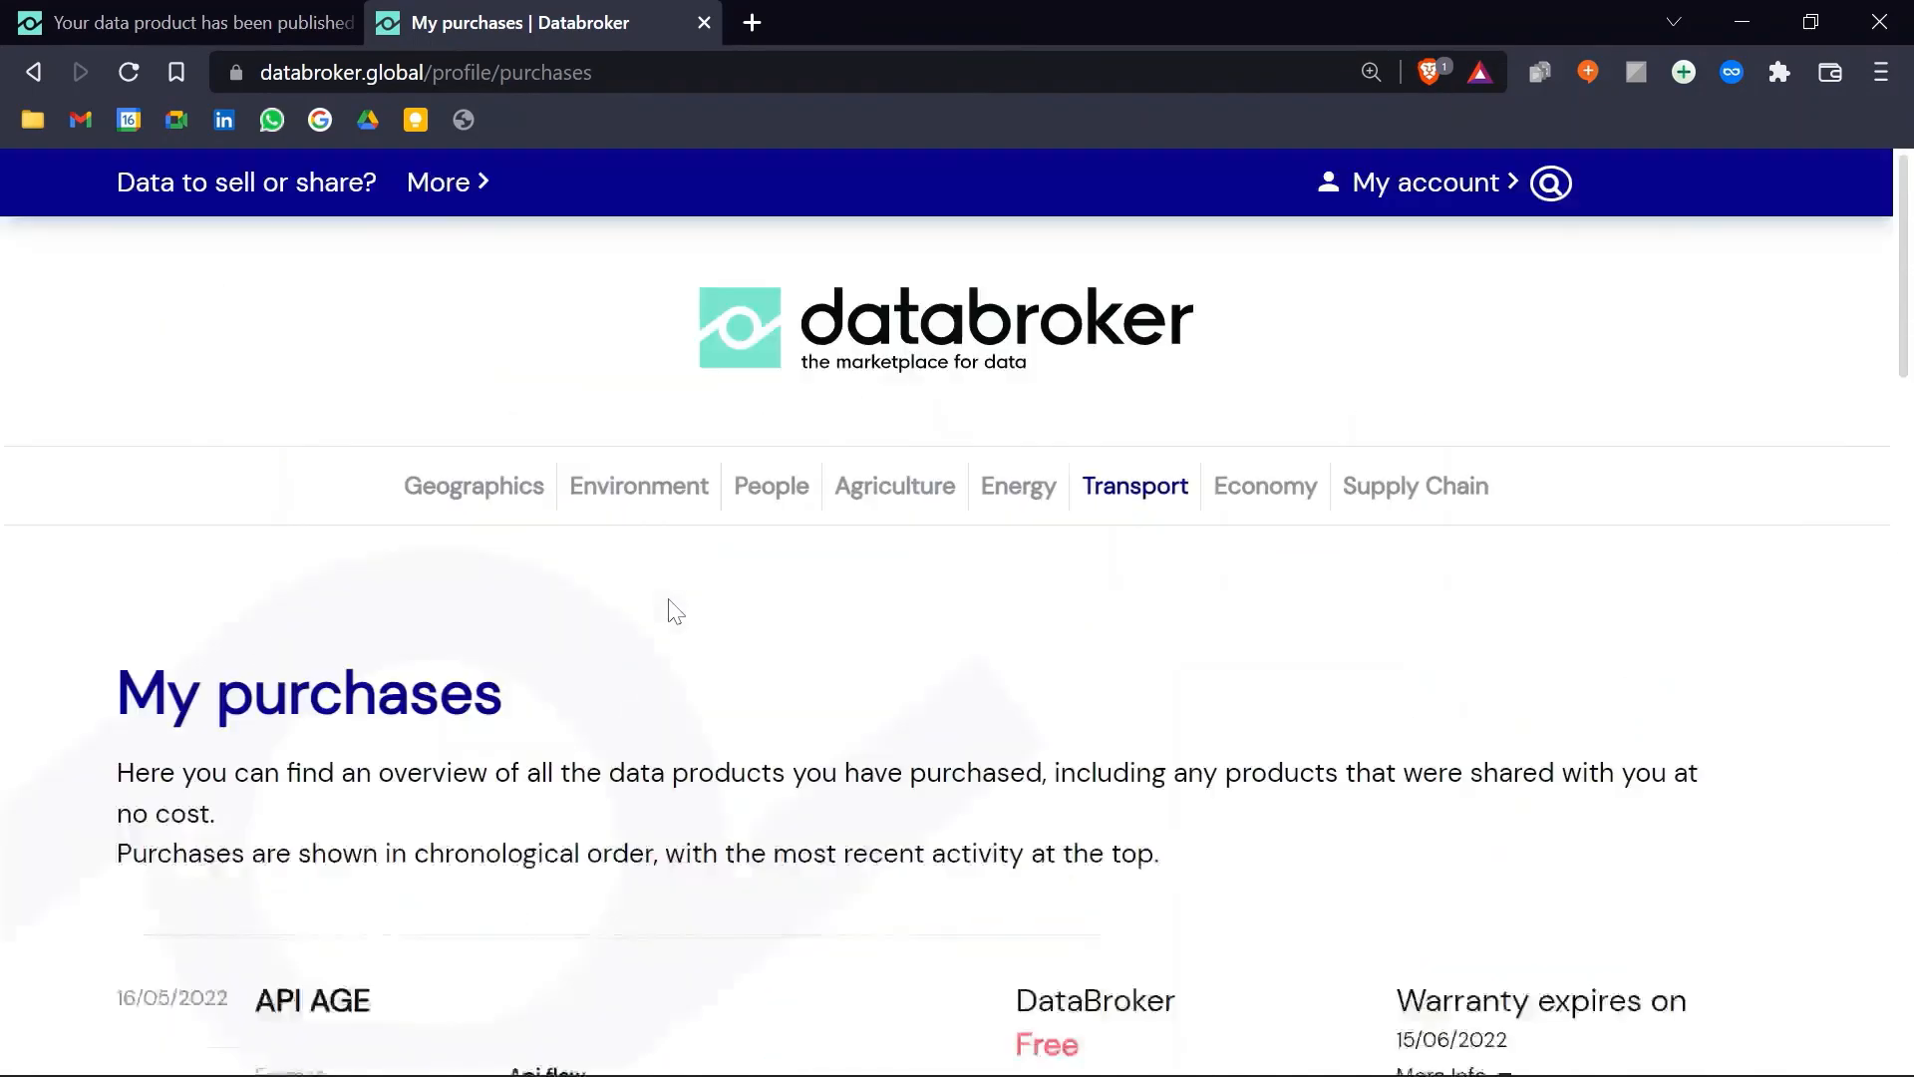
click(955, 319)
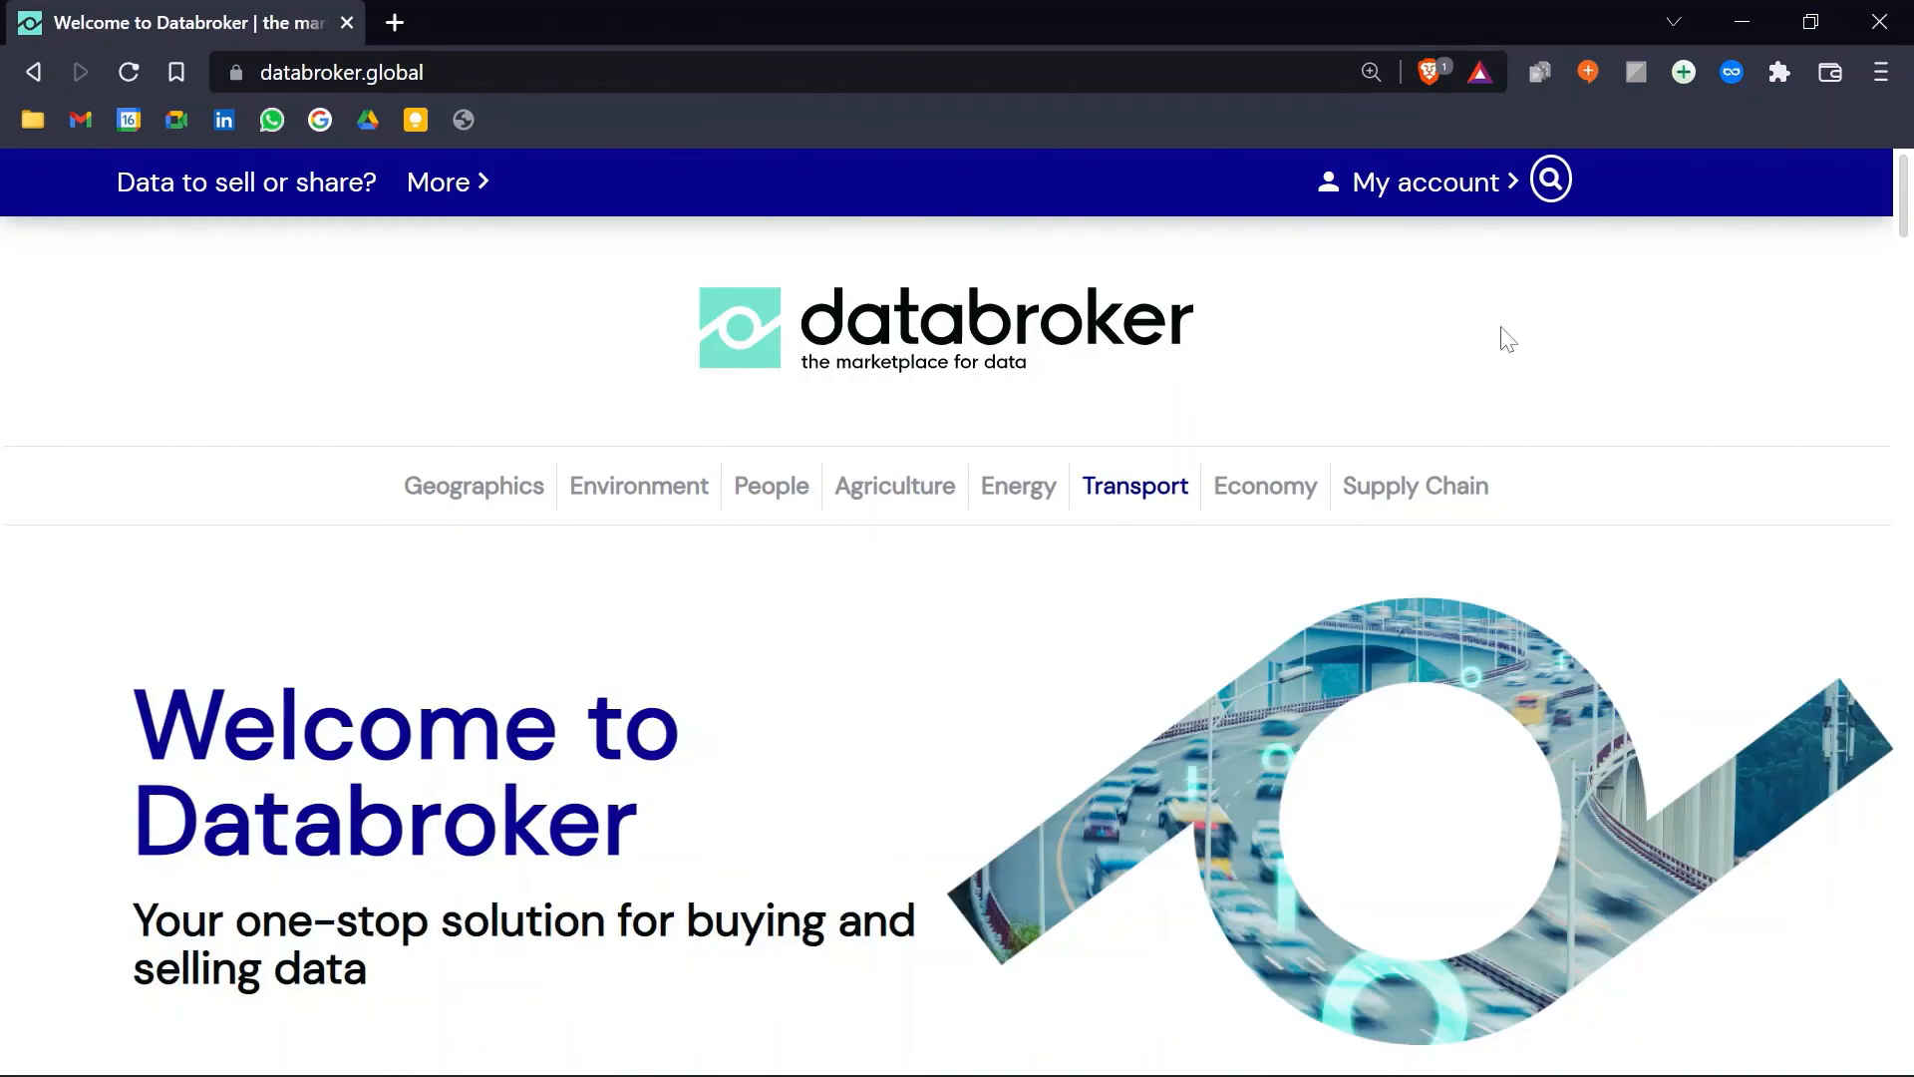